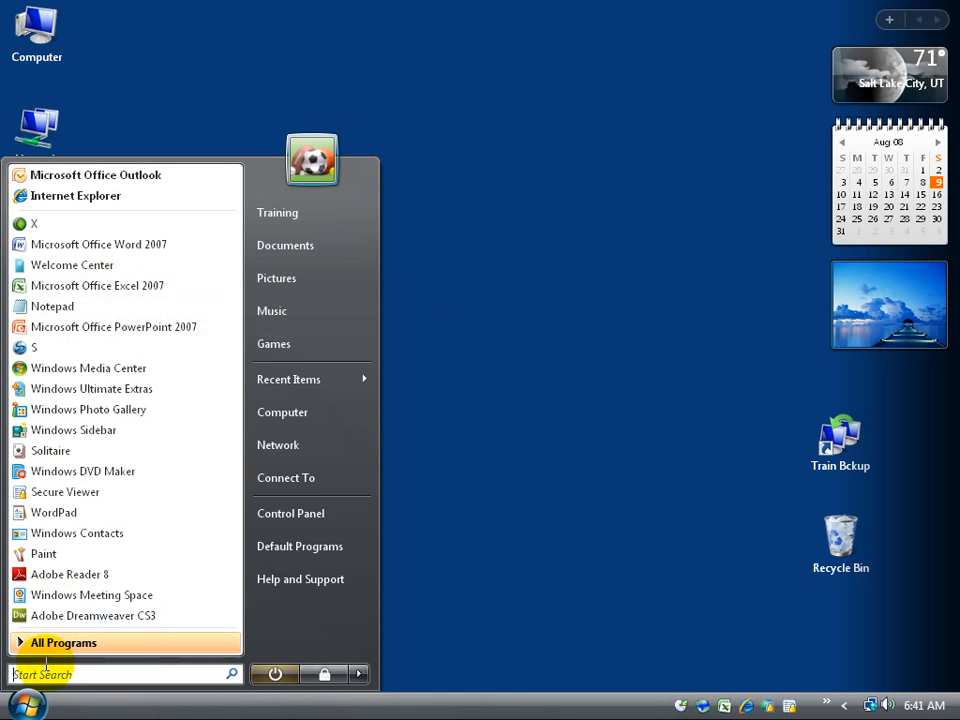
Step: Search the Start menu for 'excel' and launch Microsoft Office Excel 2007
{"action": "left_click", "coordinate": [43, 675]}
{"action": "type", "text": "excel"}
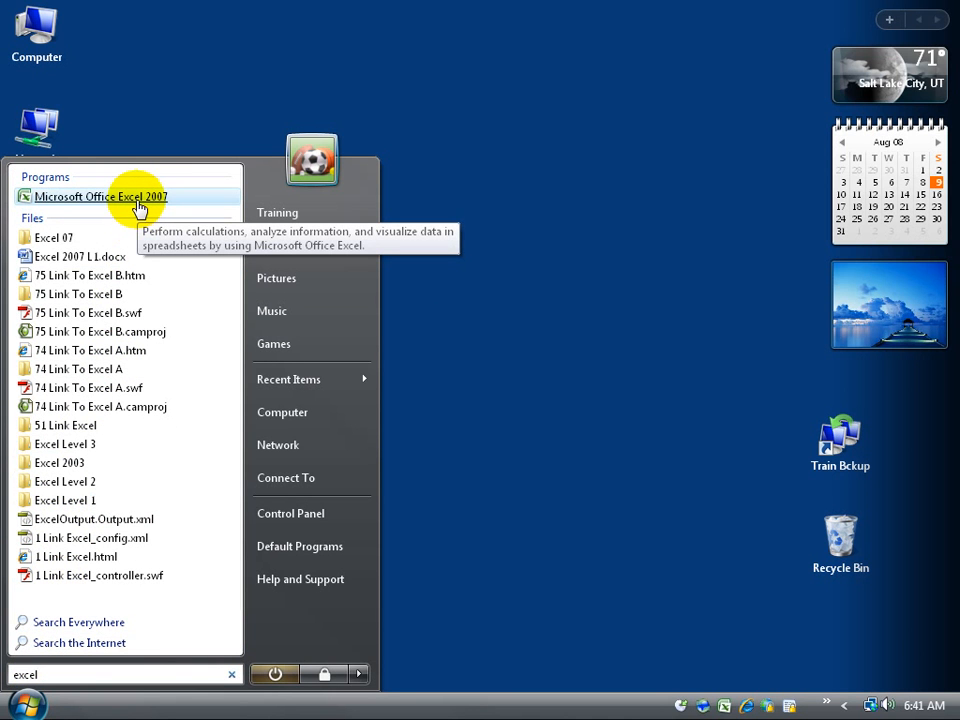
{"action": "left_click", "coordinate": [138, 207]}
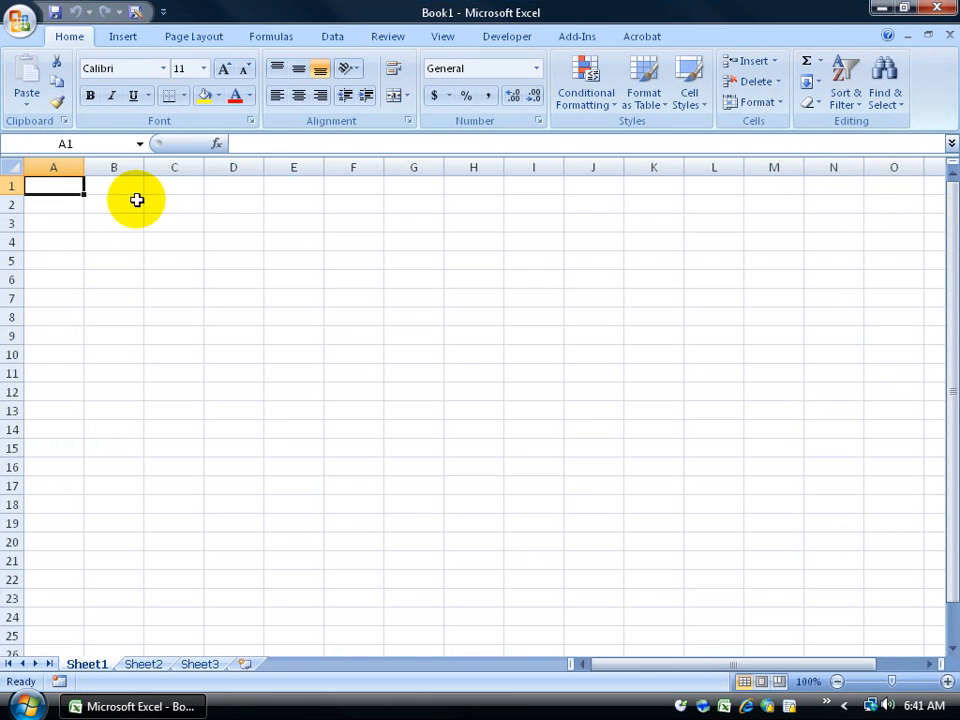
Step: Close Excel and search the Start menu for 'excel'
{"action": "left_click", "coordinate": [934, 8]}
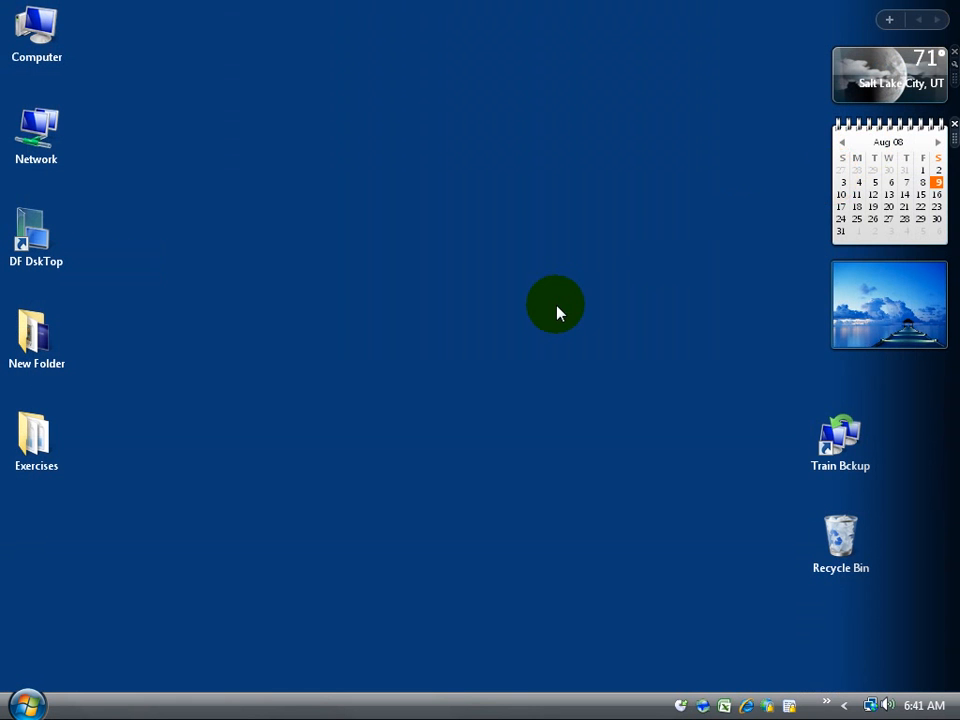
{"action": "left_click", "coordinate": [28, 704]}
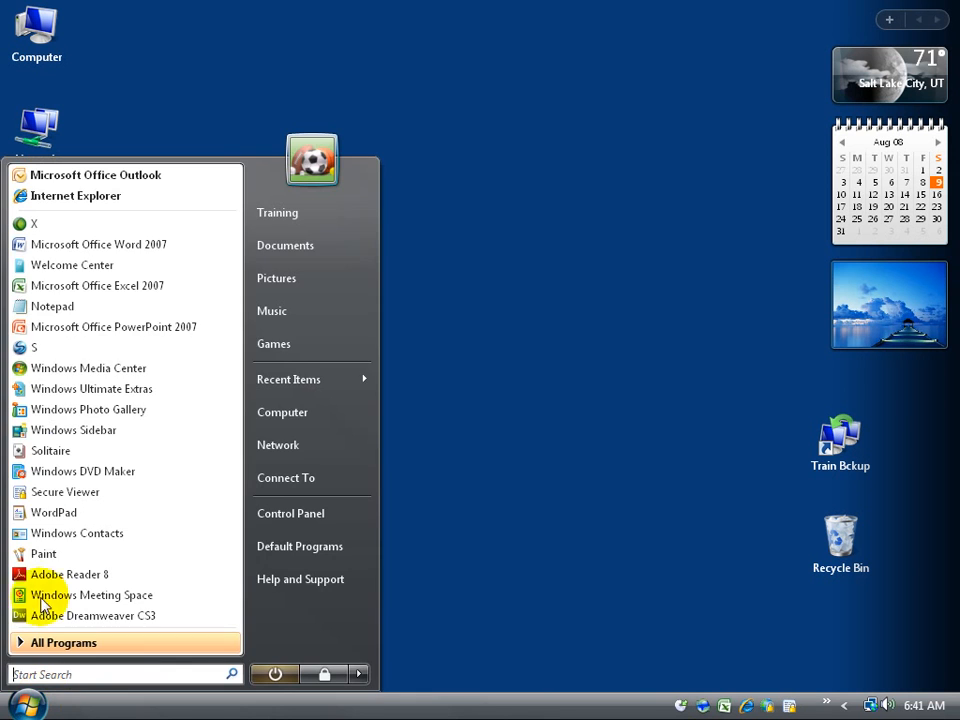
{"action": "right_click", "coordinate": [57, 292]}
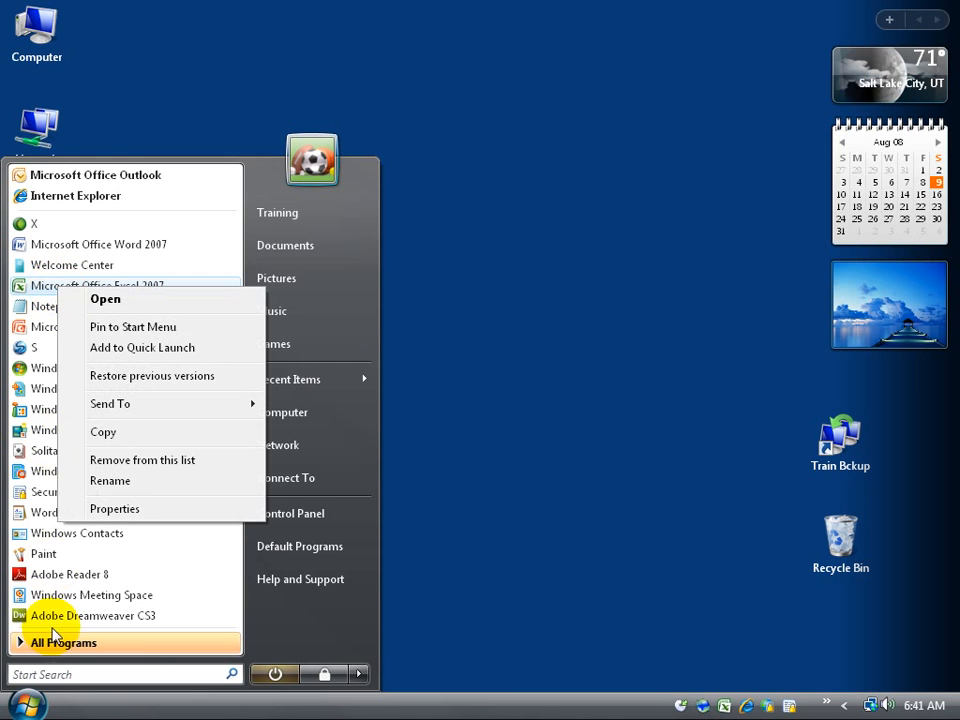
{"action": "left_click", "coordinate": [42, 674]}
{"action": "type", "text": "excel"}
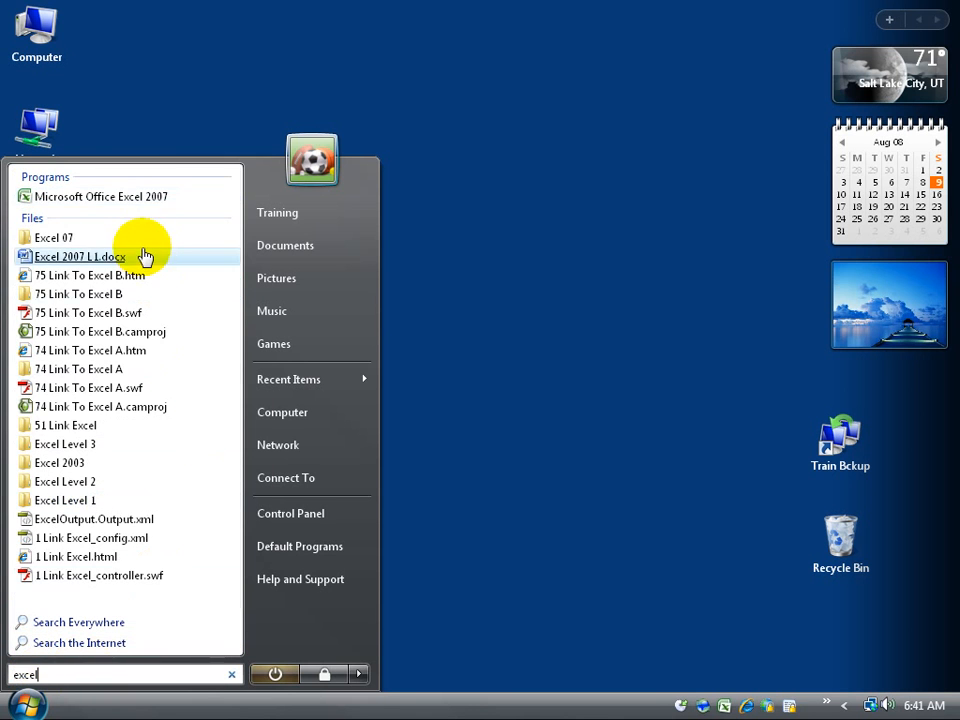
Step: Send the Excel 2007 search result to the desktop as a shortcut and select it
{"action": "right_click", "coordinate": [133, 198]}
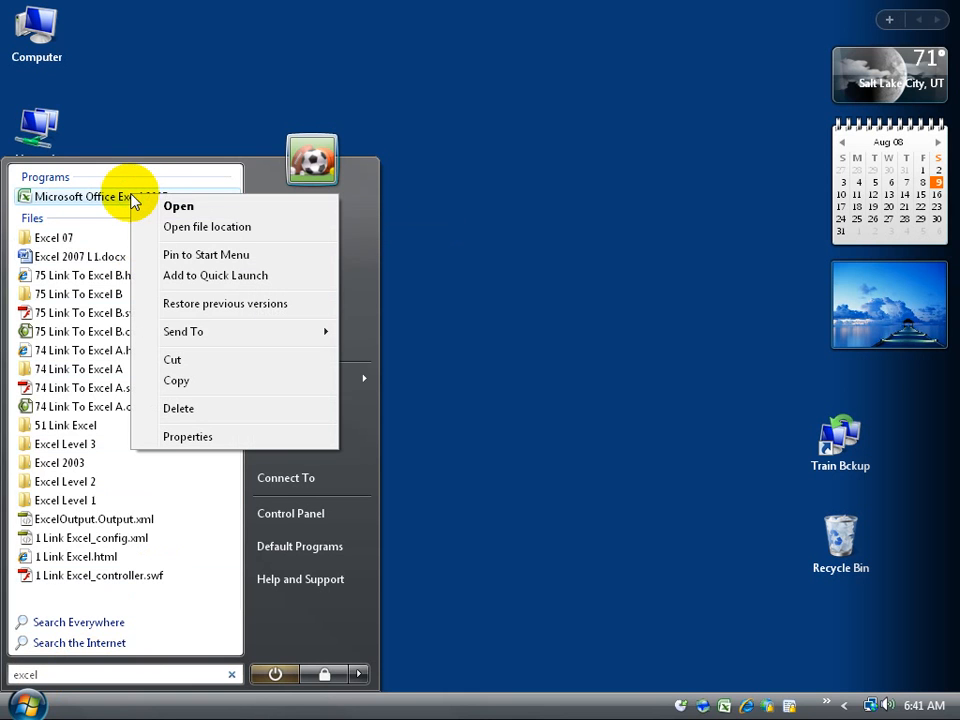
{"action": "mouse_move", "coordinate": [197, 336]}
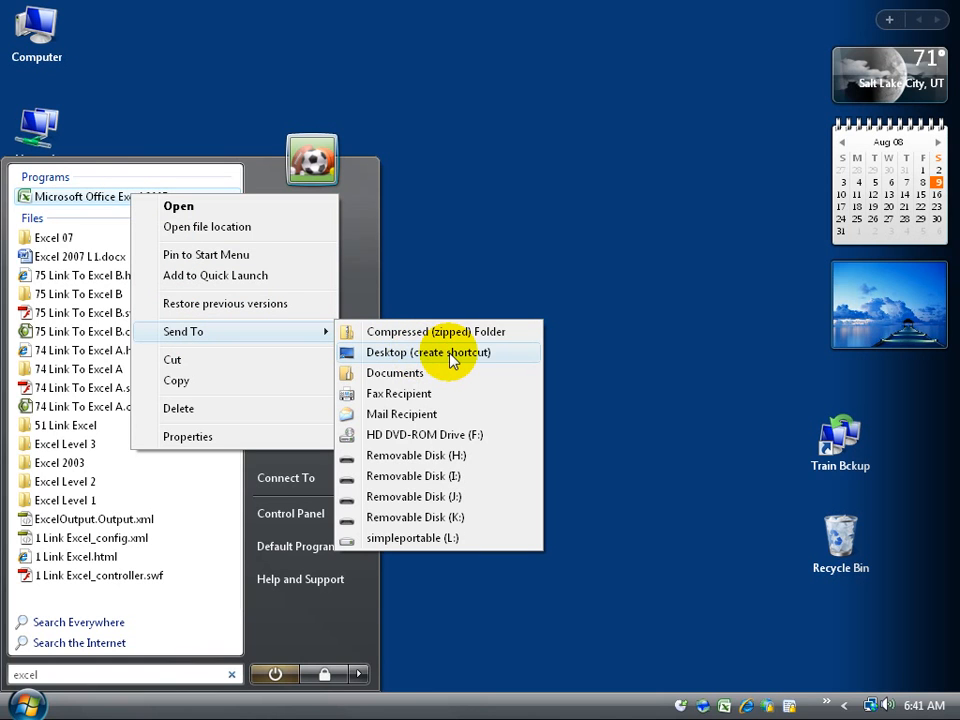
{"action": "left_click", "coordinate": [451, 361]}
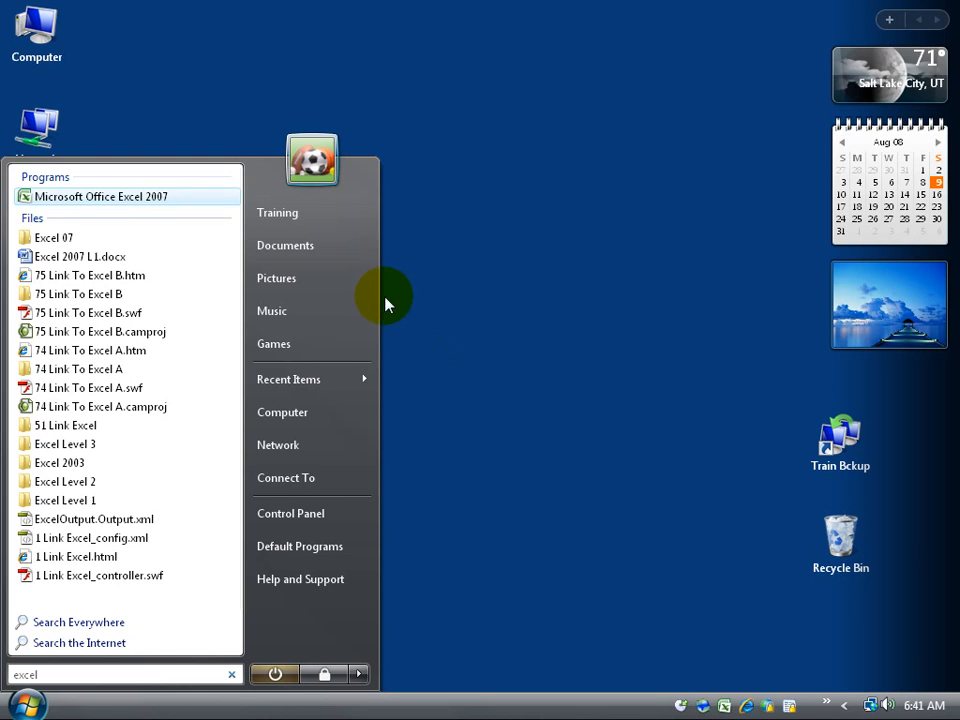
{"action": "left_click", "coordinate": [629, 256]}
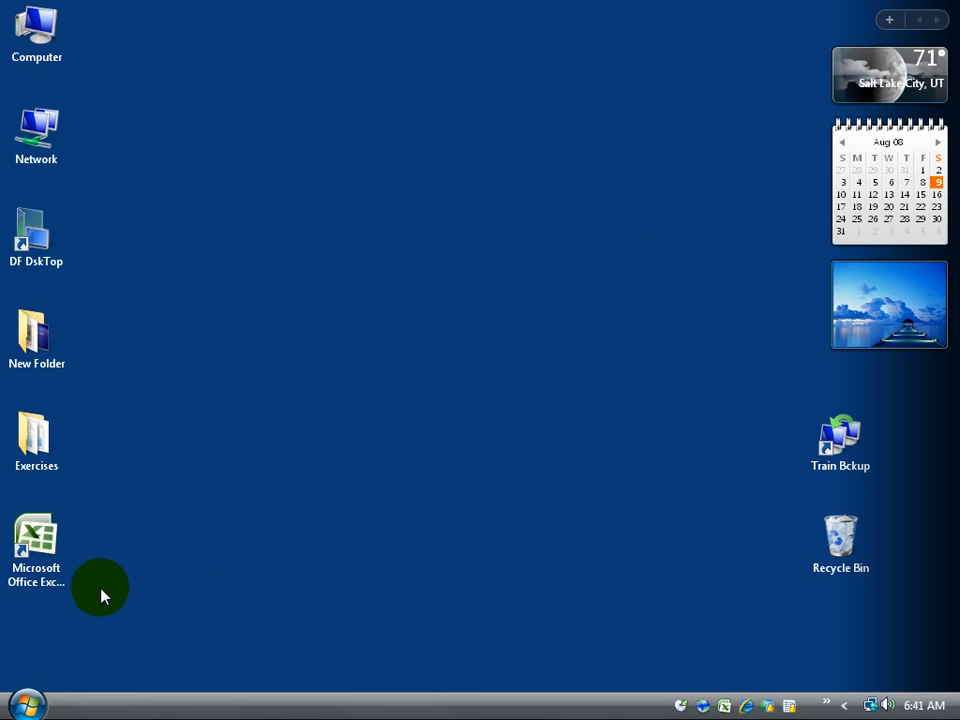
{"action": "left_click", "coordinate": [50, 552]}
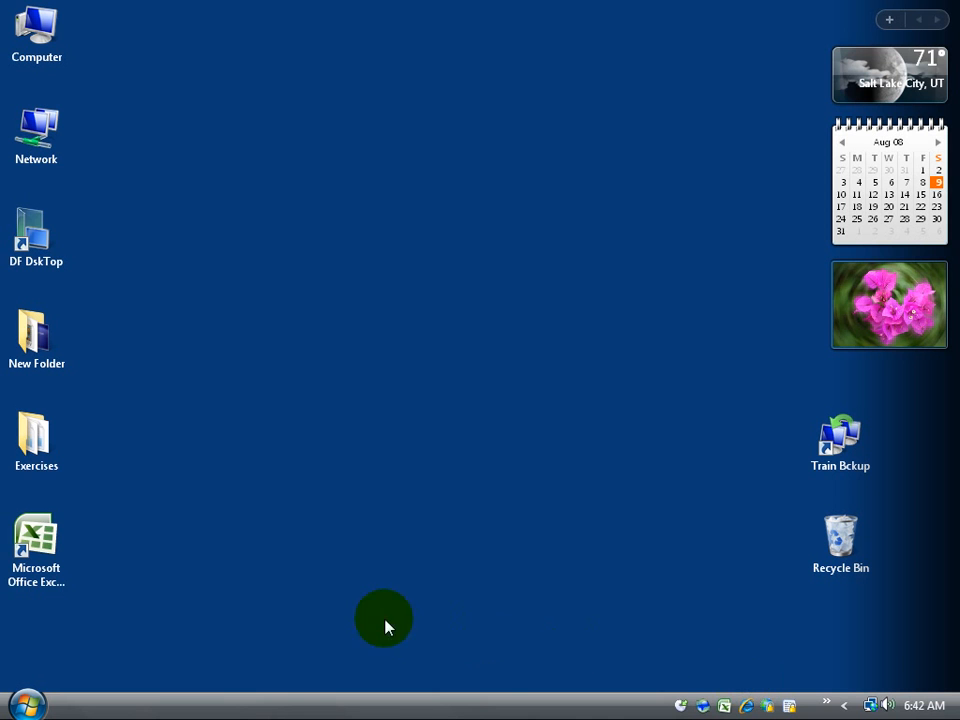
Step: Launch Excel from the quick-launch icon, close it, then reopen it from the desktop shortcut
{"action": "left_click", "coordinate": [40, 548]}
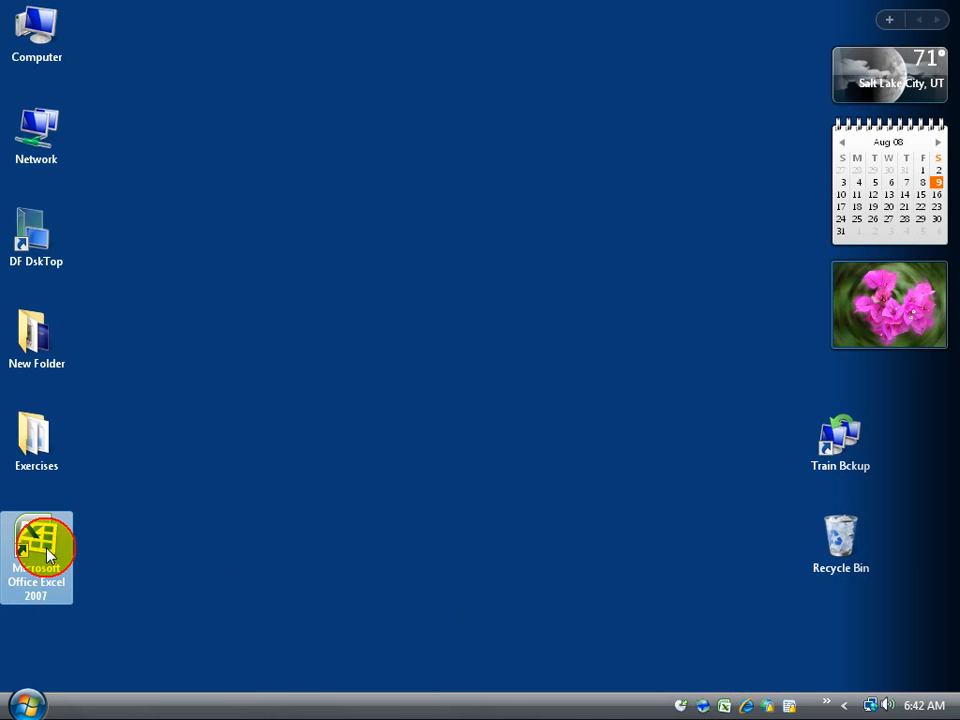
{"action": "left_click", "coordinate": [726, 706]}
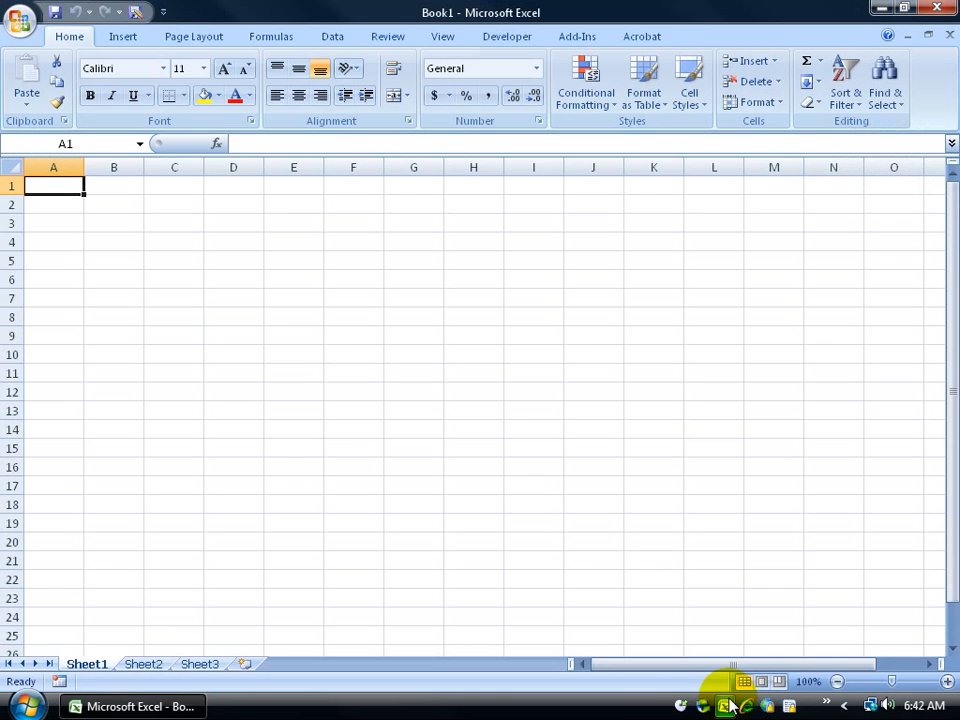
{"action": "left_click", "coordinate": [935, 10]}
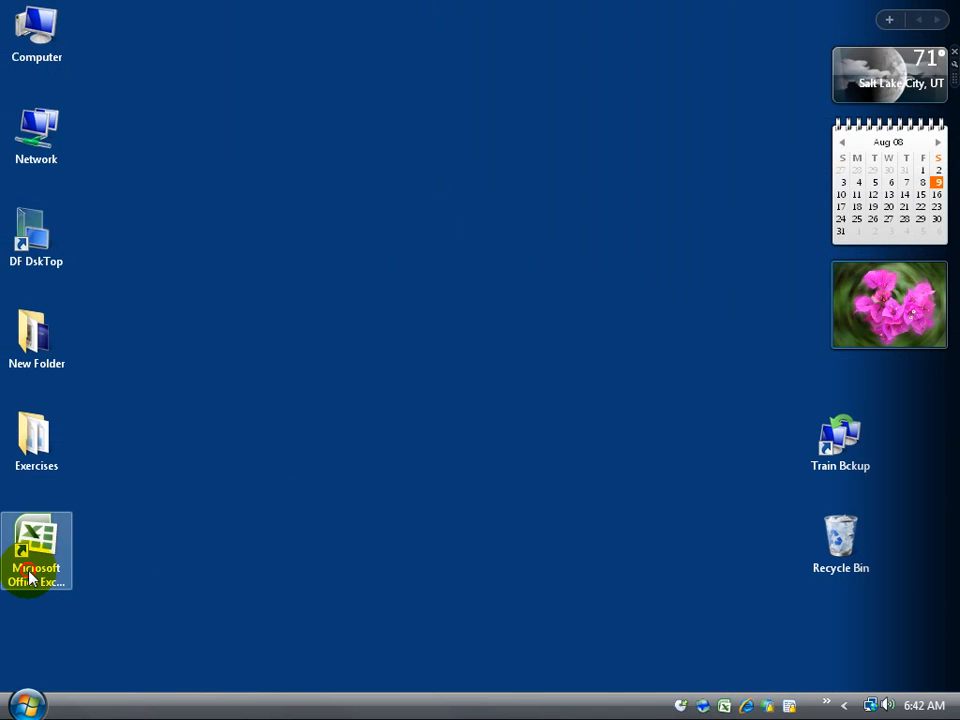
{"action": "double_click", "coordinate": [28, 566]}
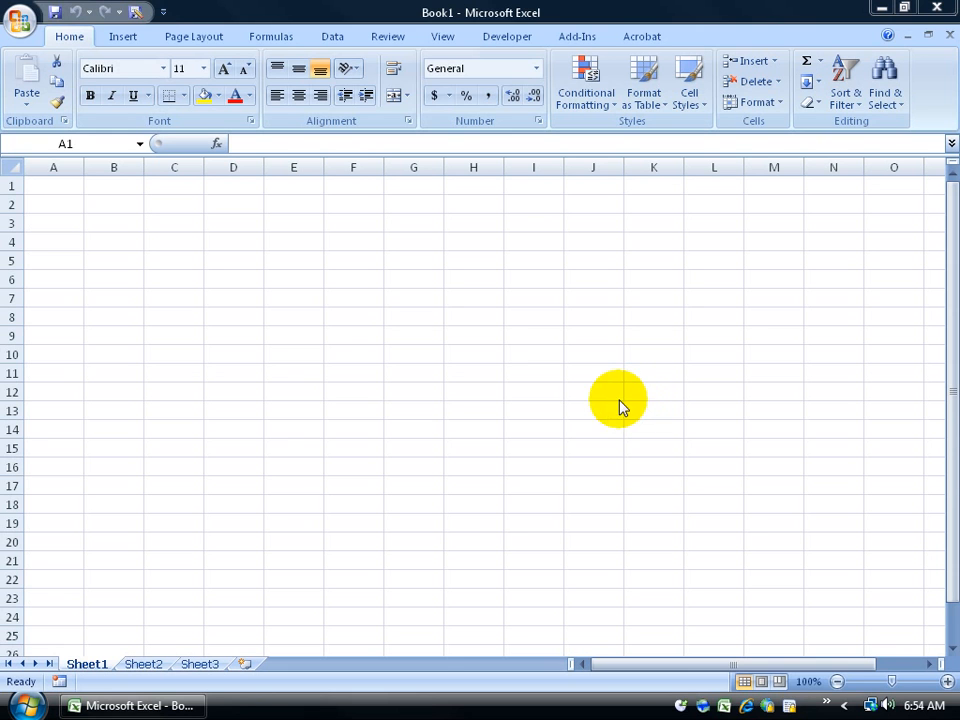
{"action": "left_click", "coordinate": [20, 20]}
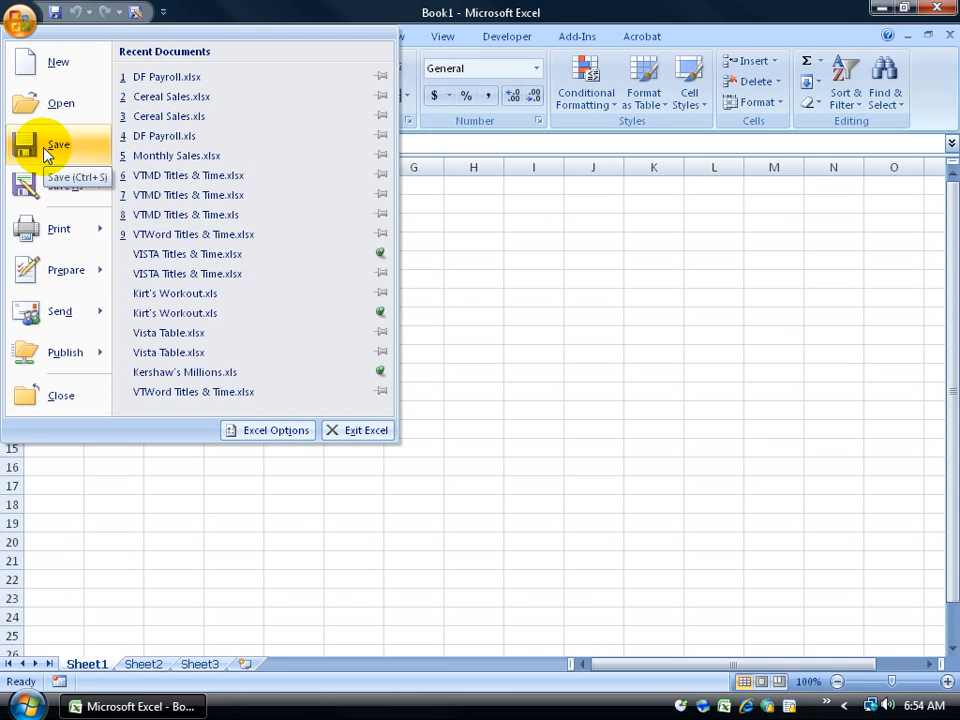
{"action": "mouse_move", "coordinate": [42, 220]}
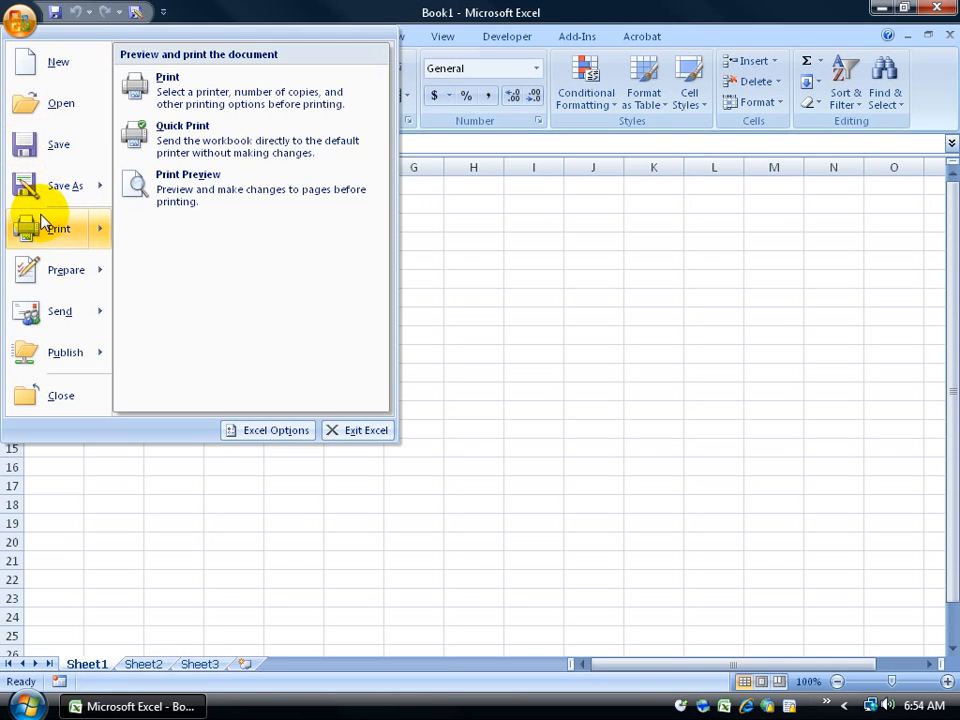
{"action": "left_click", "coordinate": [648, 300]}
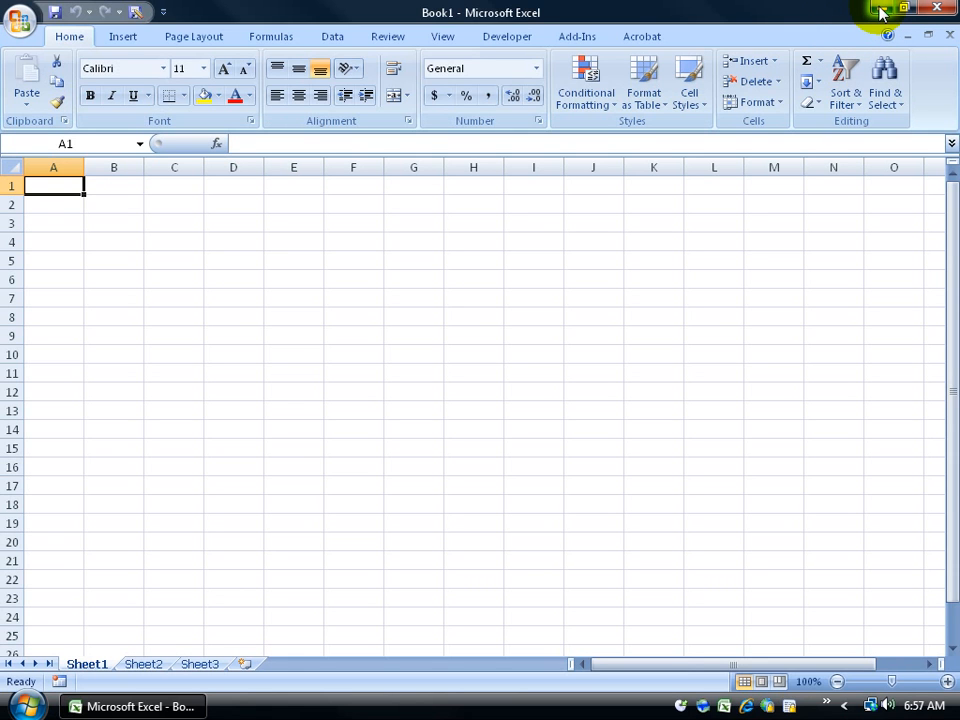
Step: Restart Excel from the desktop shortcut and close the Book1 workbook
{"action": "left_click", "coordinate": [946, 17]}
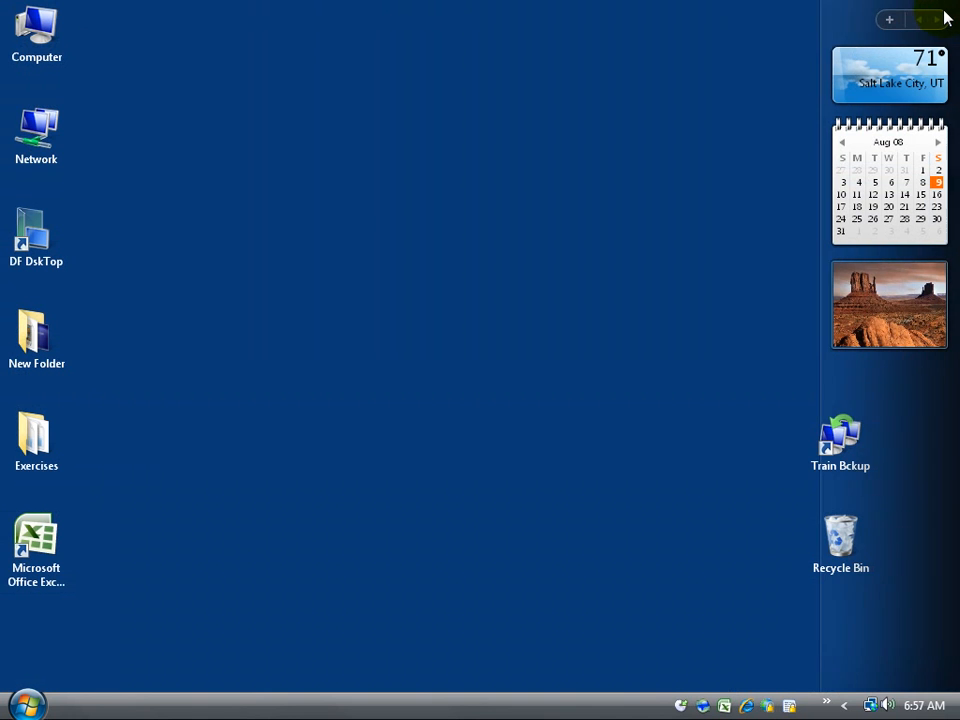
{"action": "double_click", "coordinate": [42, 543]}
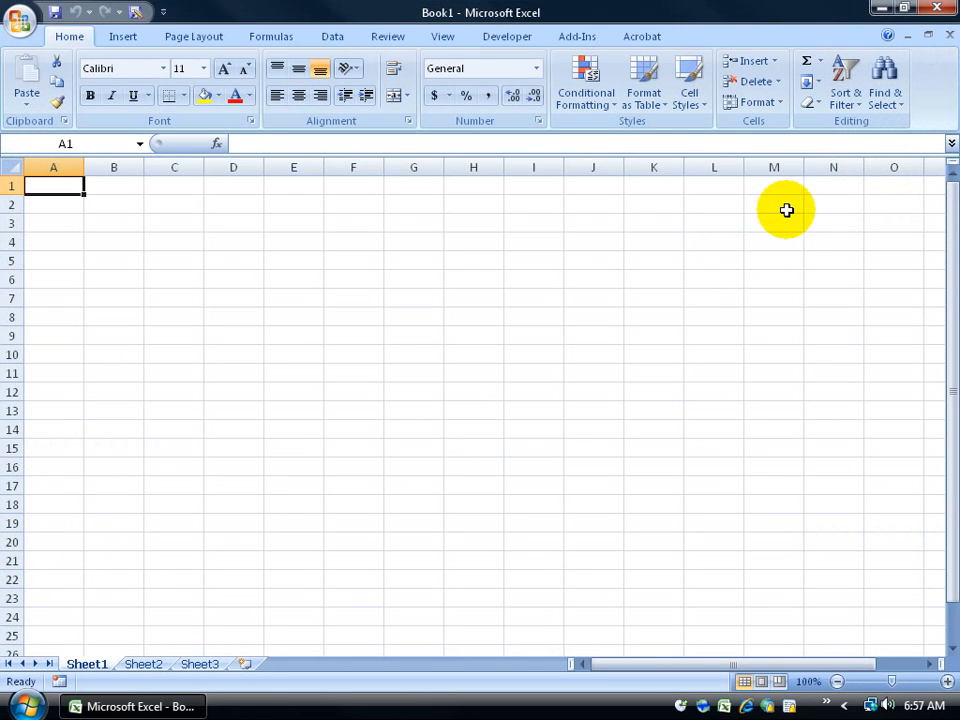
{"action": "left_click", "coordinate": [950, 37]}
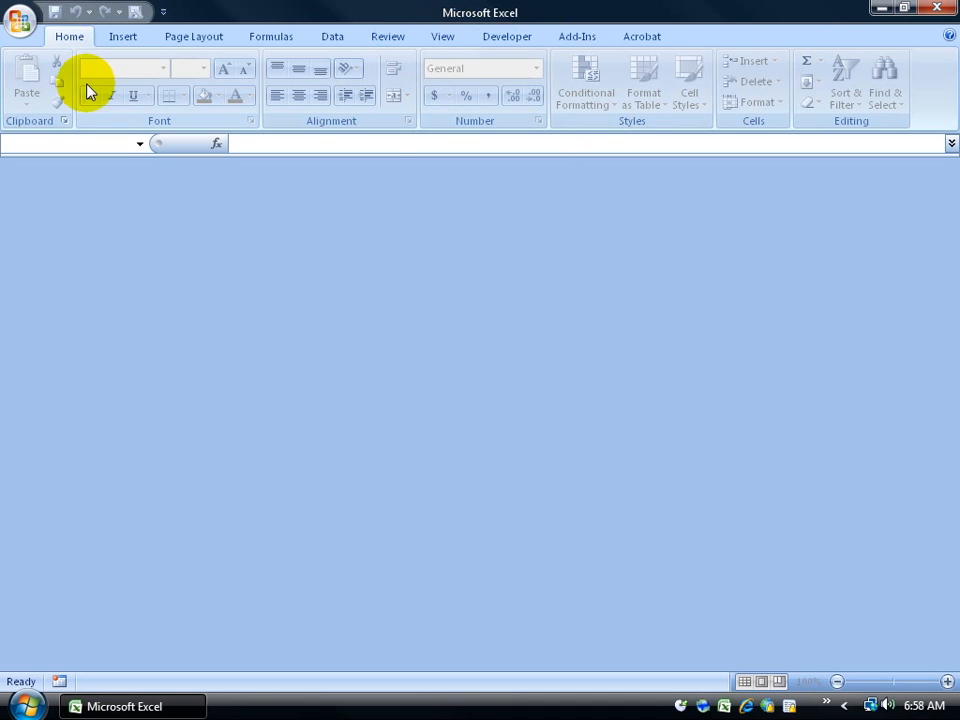
Step: Create a new blank workbook, Book2, via Office button > New
{"action": "left_click", "coordinate": [22, 27]}
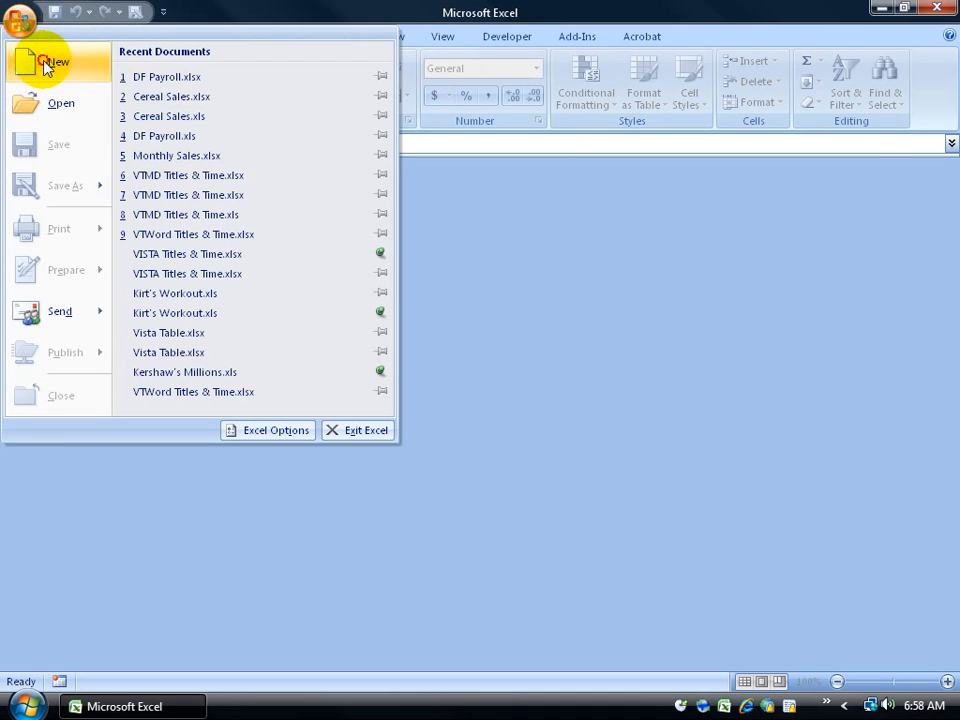
{"action": "left_click", "coordinate": [44, 64]}
{"action": "double_click", "coordinate": [290, 205]}
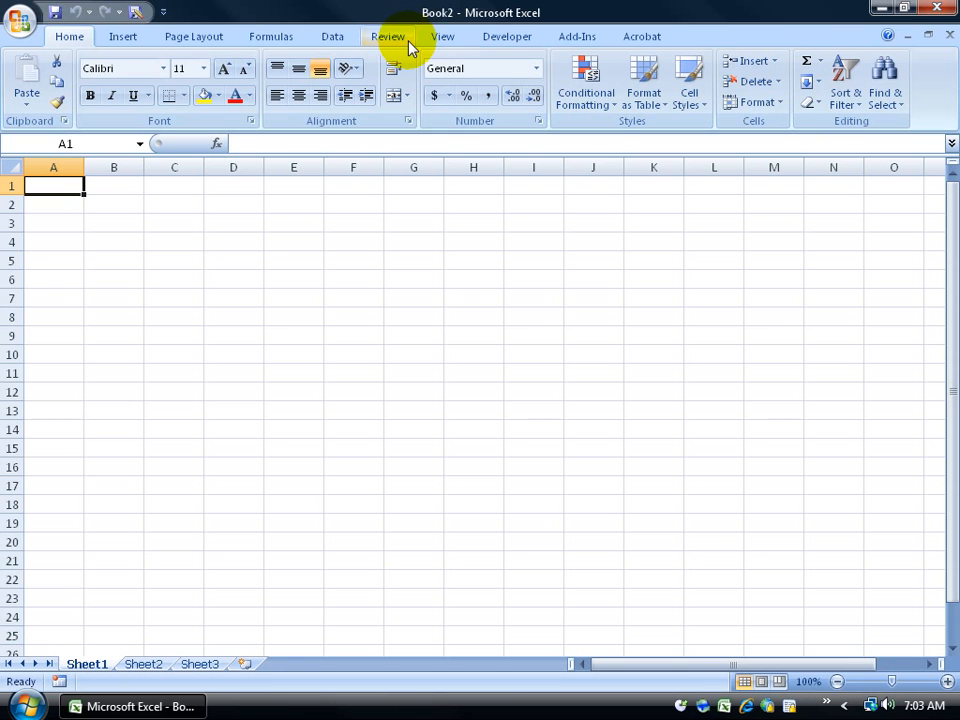
{"action": "left_click", "coordinate": [216, 44]}
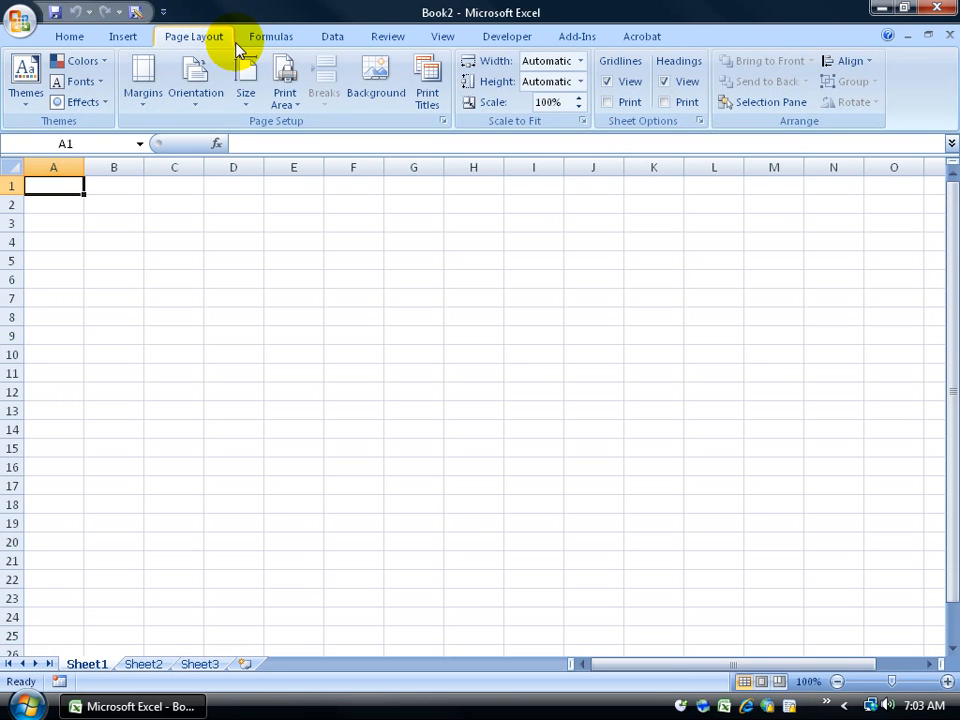
{"action": "left_click", "coordinate": [71, 42]}
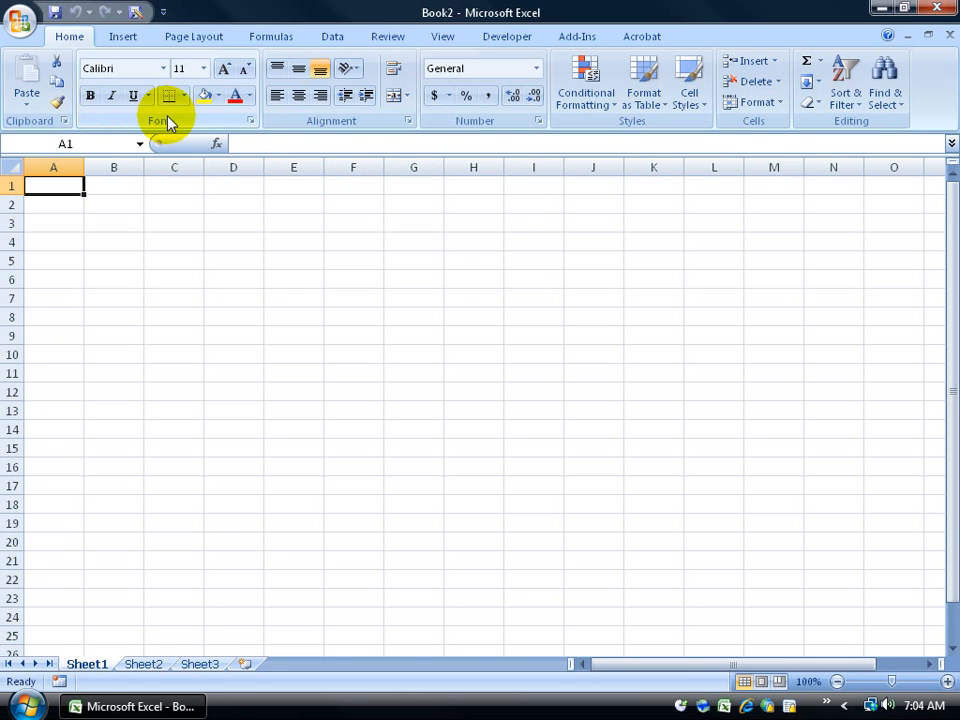
{"action": "left_click", "coordinate": [252, 122]}
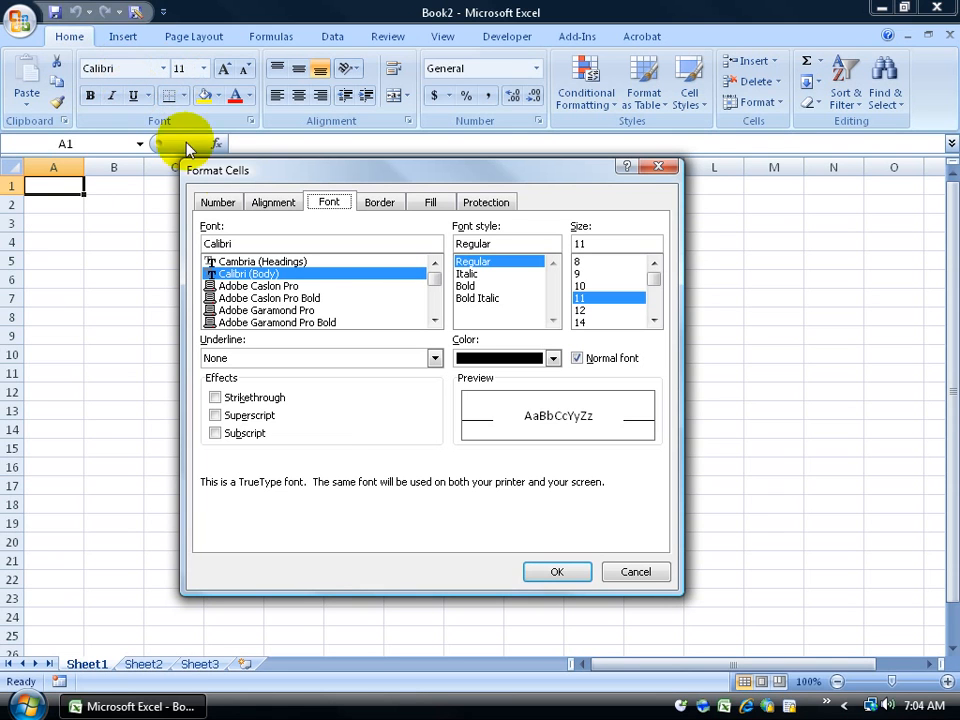
{"action": "left_click", "coordinate": [285, 310]}
{"action": "left_click", "coordinate": [290, 298]}
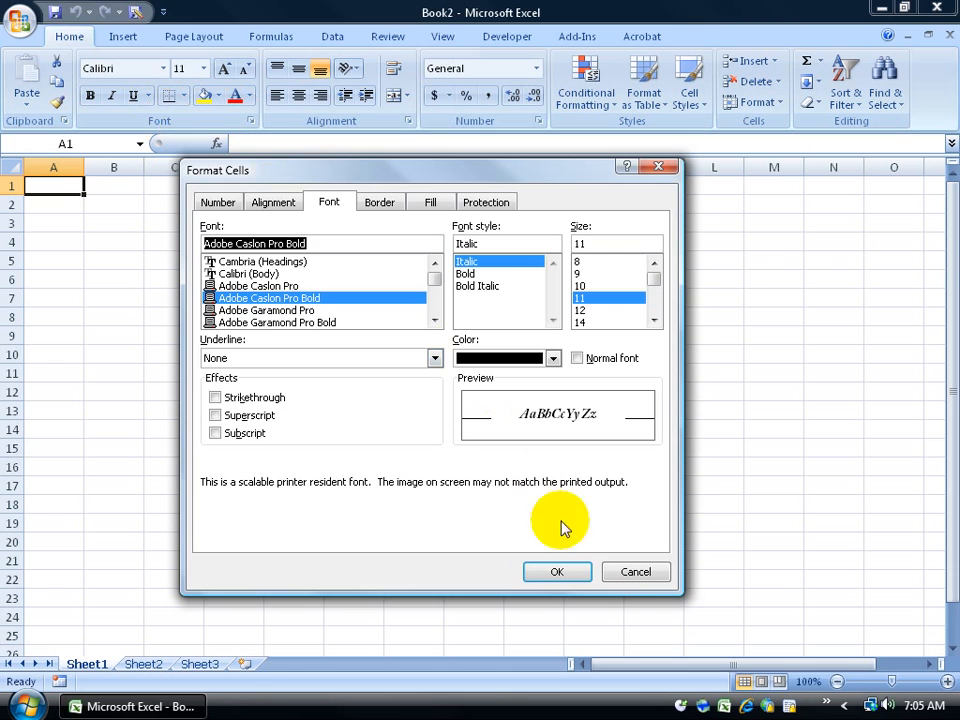
{"action": "left_click", "coordinate": [624, 573]}
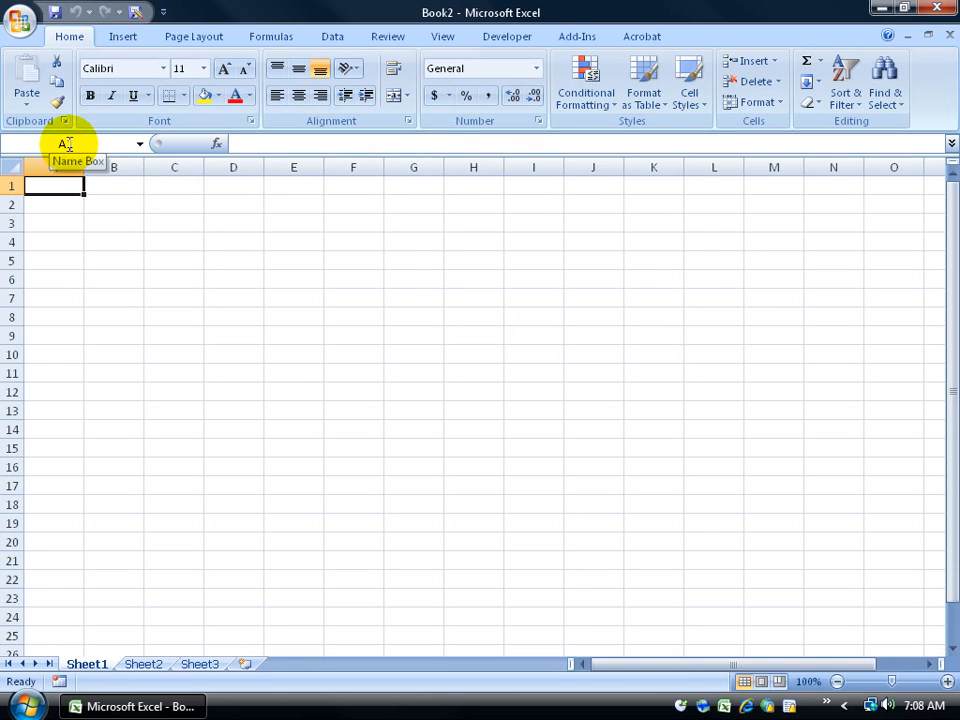
Step: Select cell E5 and show the status bar customization list with Average, Count and Sum checked
{"action": "left_click", "coordinate": [288, 262]}
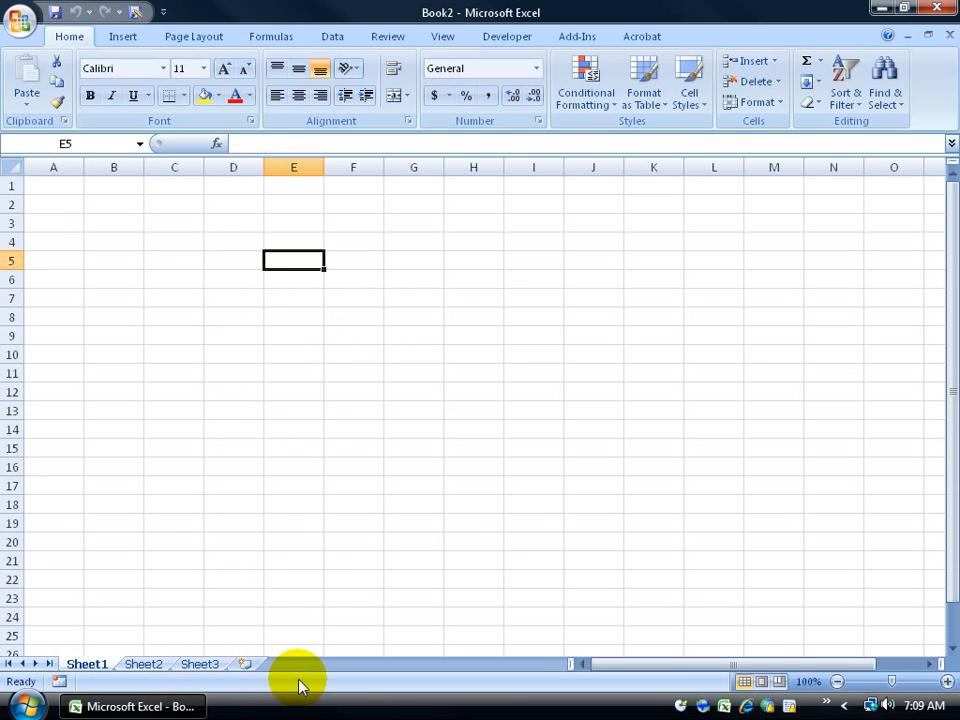
{"action": "right_click", "coordinate": [113, 685]}
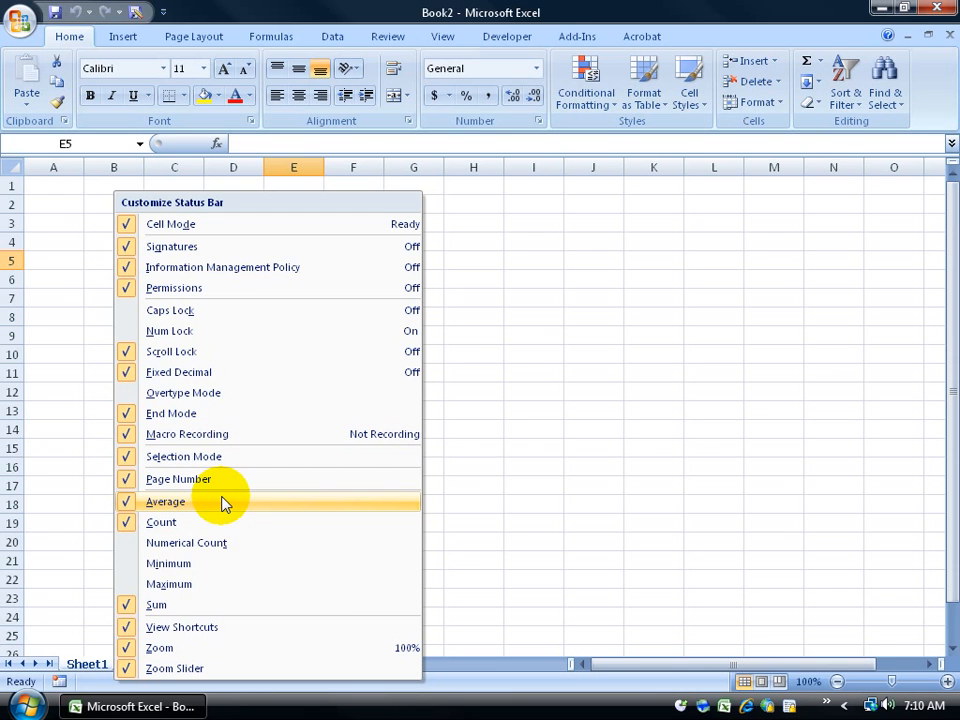
Step: Dismiss the Customize Status Bar list without changing any settings
{"action": "left_click", "coordinate": [640, 683]}
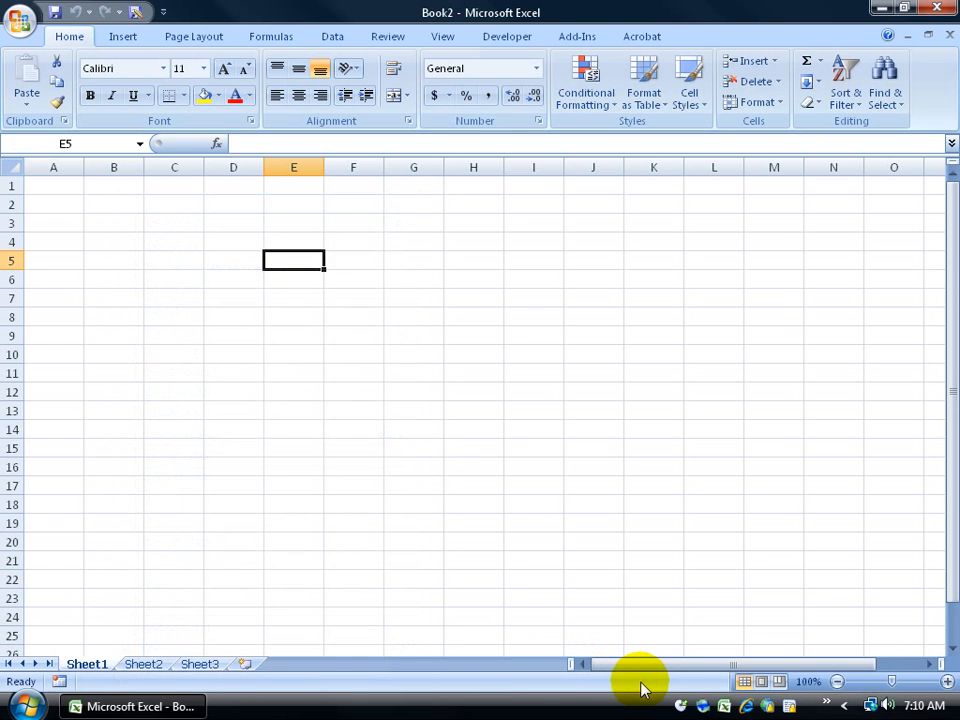
{"action": "left_click", "coordinate": [636, 502]}
{"action": "left_click", "coordinate": [527, 526]}
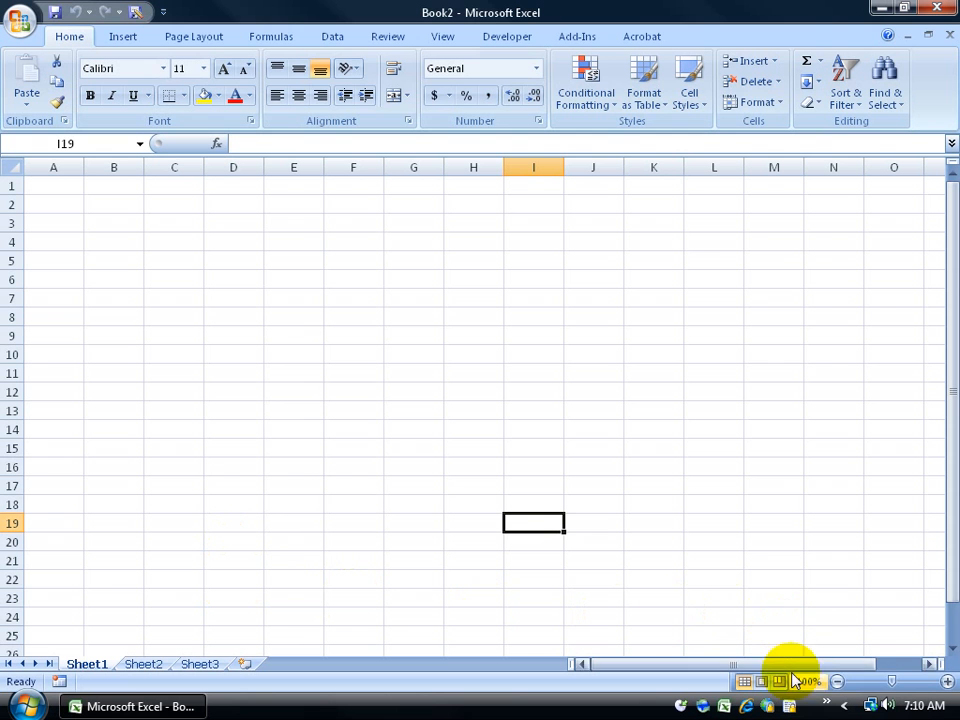
{"action": "mouse_move", "coordinate": [893, 688]}
{"action": "left_mouse_down"}
{"action": "mouse_move", "coordinate": [877, 690]}
{"action": "mouse_move", "coordinate": [893, 688]}
{"action": "left_mouse_up"}
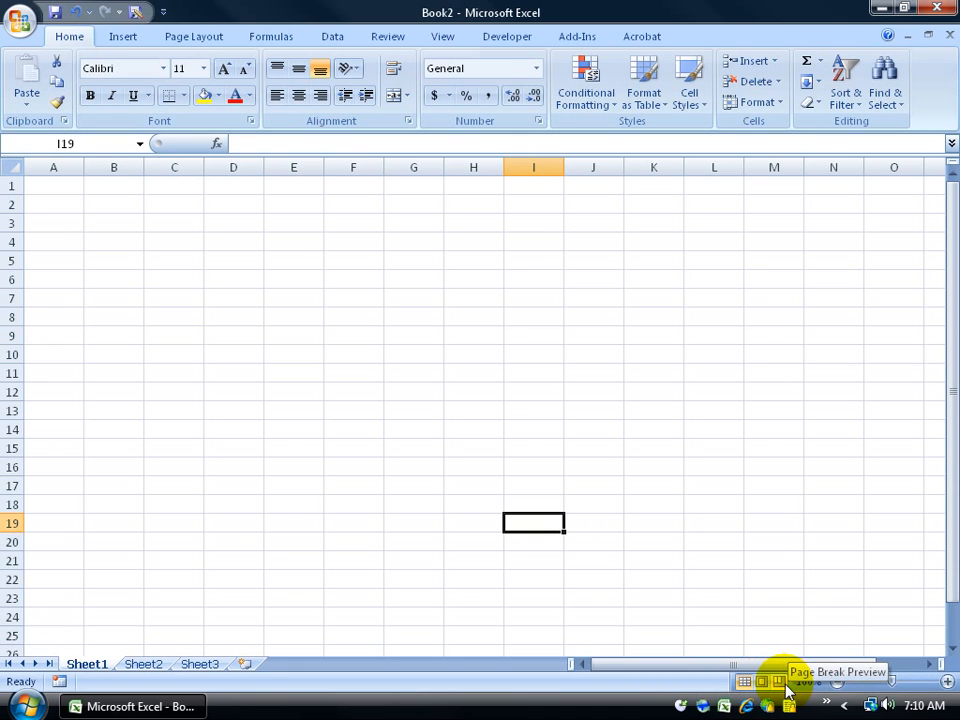
{"action": "left_click_drag", "start_coordinate": [726, 665], "coordinate": [707, 677]}
{"action": "left_click_drag", "start_coordinate": [943, 613], "coordinate": [946, 531]}
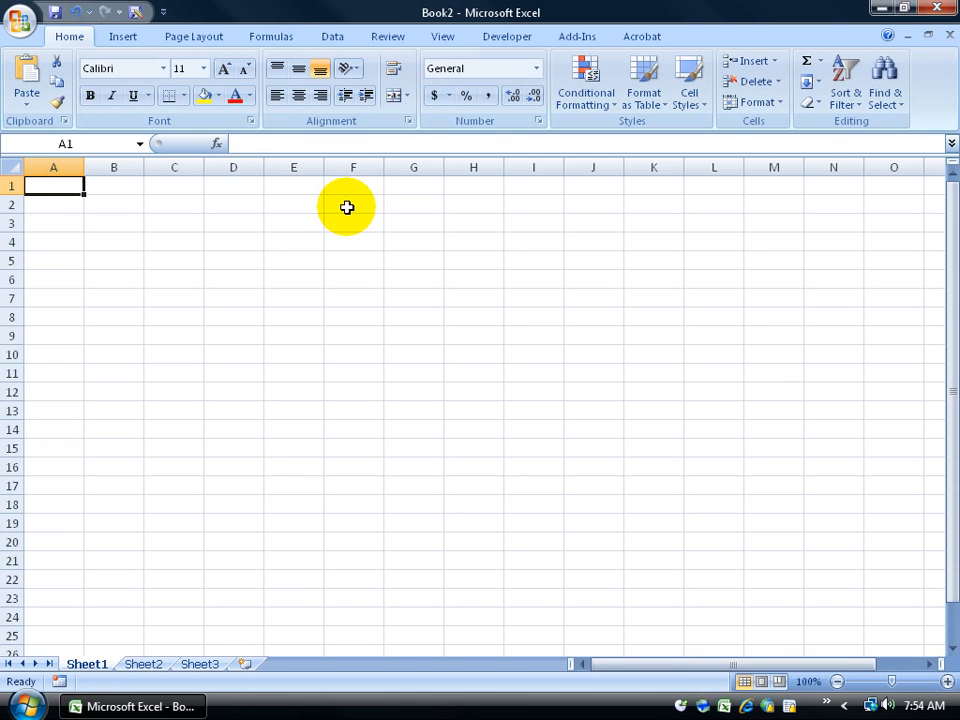
{"action": "left_click", "coordinate": [291, 274]}
{"action": "left_click", "coordinate": [438, 320]}
{"action": "left_click", "coordinate": [258, 318]}
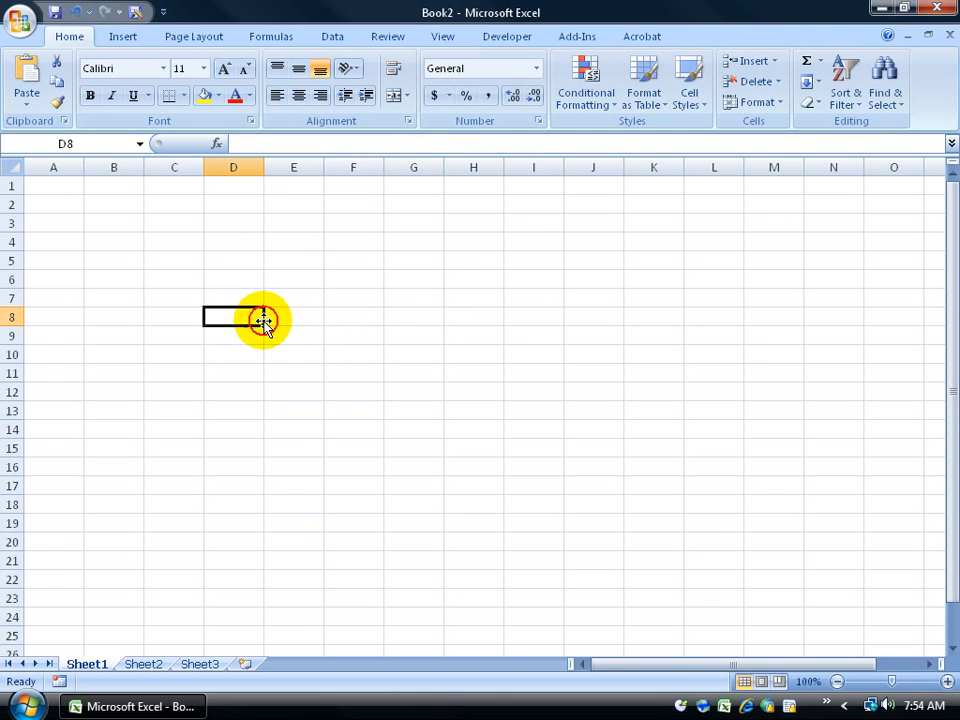
{"action": "key", "text": "Right"}
{"action": "key", "text": "Right"}
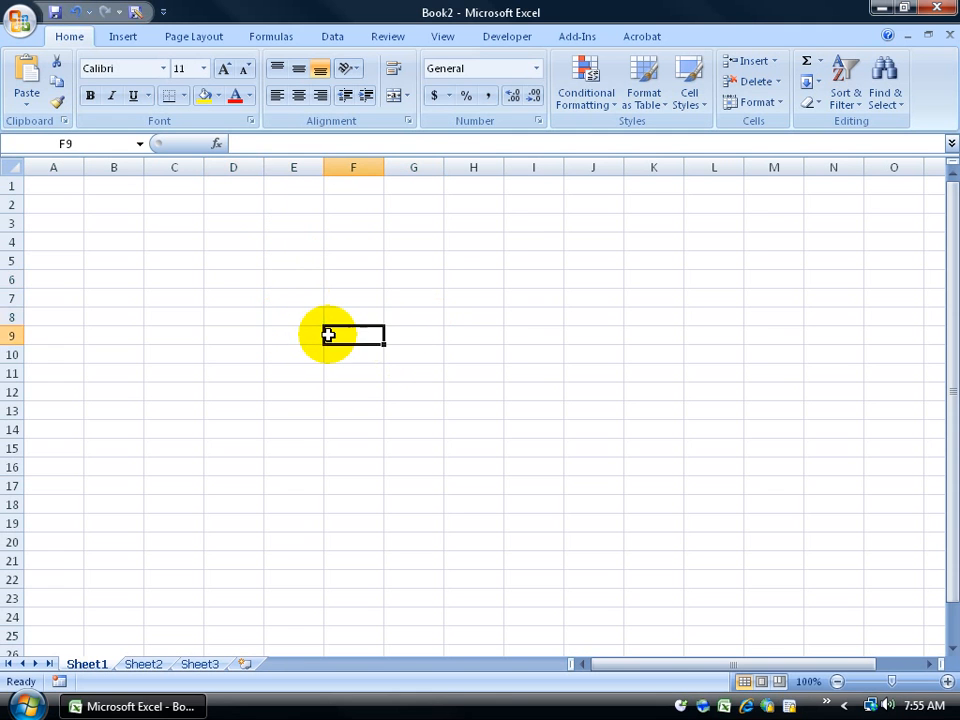
{"action": "key", "text": "Up"}
{"action": "key", "text": "Left"}
{"action": "key", "text": "Down"}
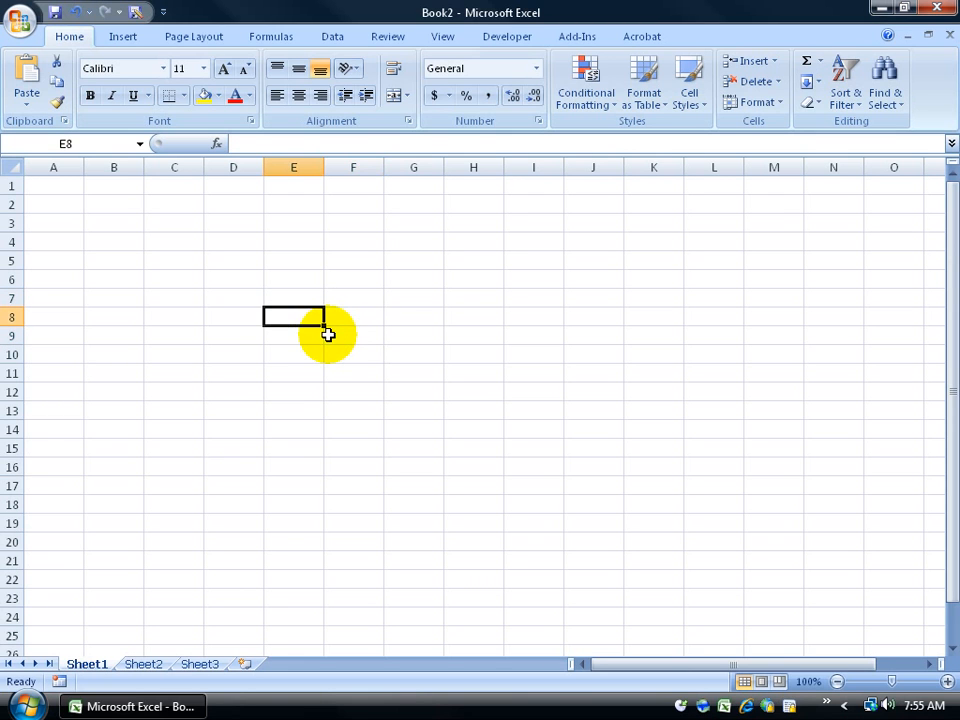
{"action": "key", "text": "Right"}
{"action": "key", "text": "Right"}
{"action": "key", "text": "Right"}
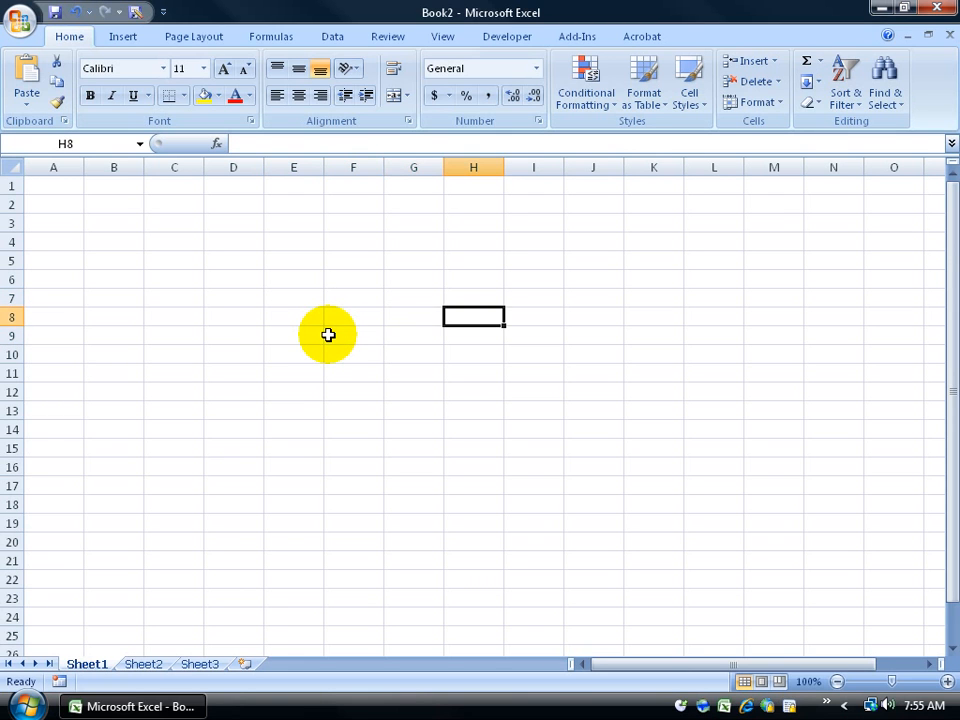
{"action": "key", "text": "Left"}
{"action": "key", "text": "Left"}
{"action": "key", "text": "Left"}
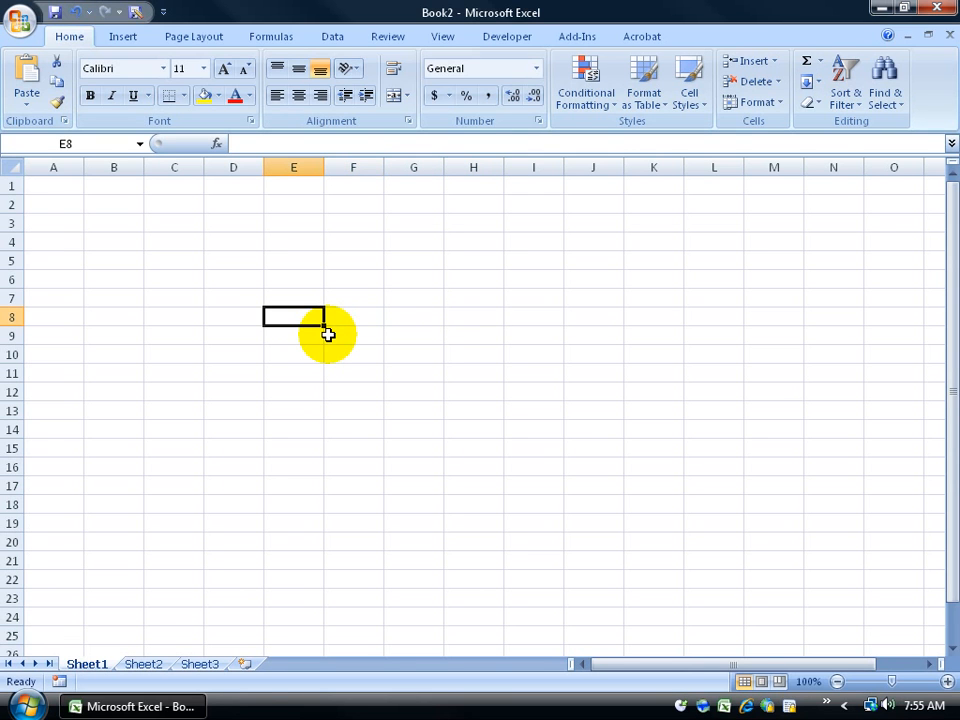
{"action": "key", "text": "ctrl+Home"}
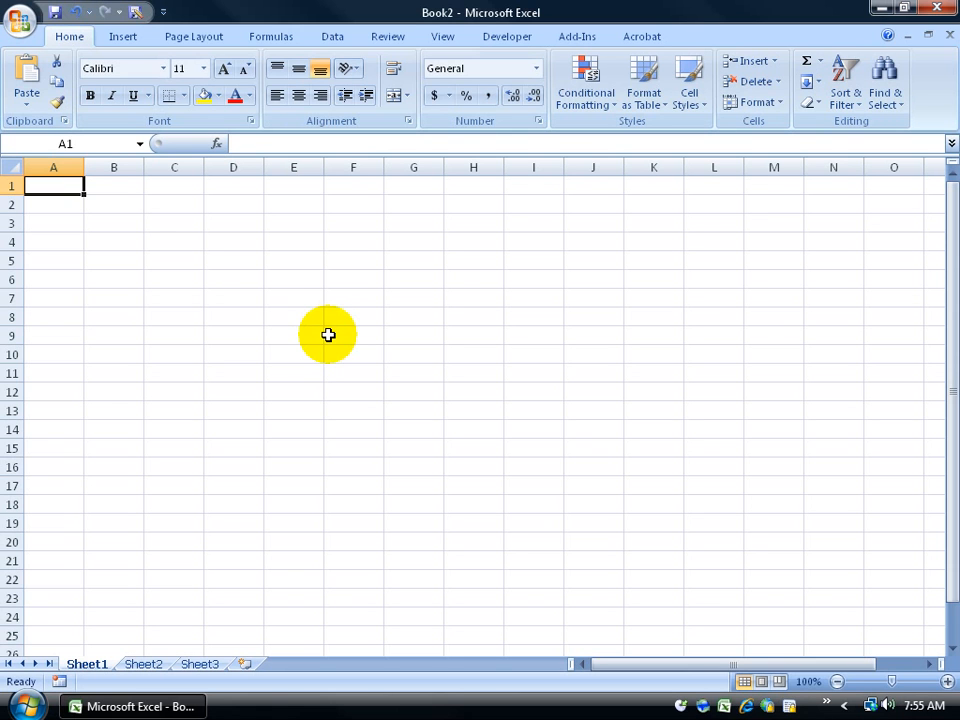
Step: Scroll the sheet right to columns H–V and down from row 4, then select cell N9
{"action": "left_click", "coordinate": [928, 664]}
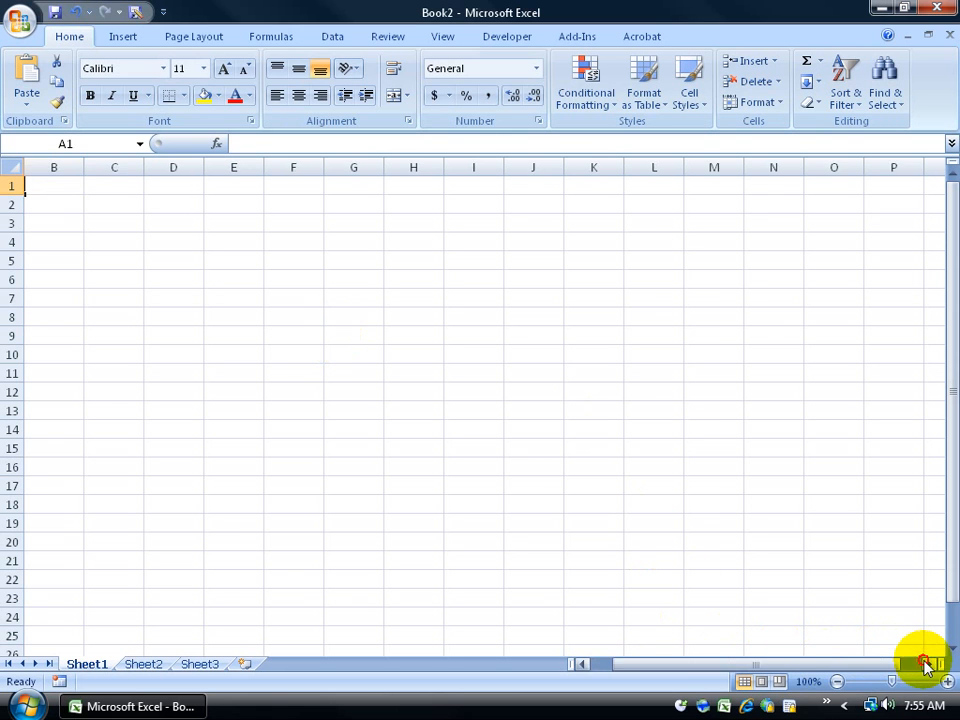
{"action": "left_click", "coordinate": [926, 666]}
{"action": "left_click", "coordinate": [926, 666]}
{"action": "left_click", "coordinate": [926, 666]}
{"action": "left_click", "coordinate": [926, 666]}
{"action": "left_click", "coordinate": [926, 666]}
{"action": "left_click", "coordinate": [926, 666]}
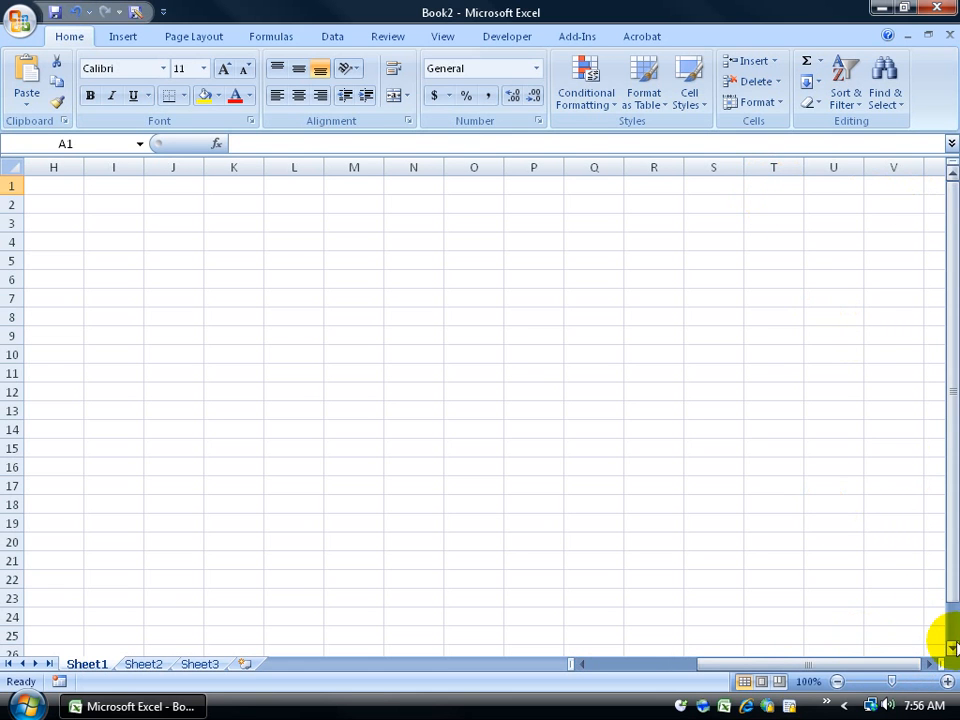
{"action": "left_click", "coordinate": [952, 650]}
{"action": "left_click", "coordinate": [952, 650]}
{"action": "left_click", "coordinate": [952, 650]}
{"action": "left_click", "coordinate": [392, 280]}
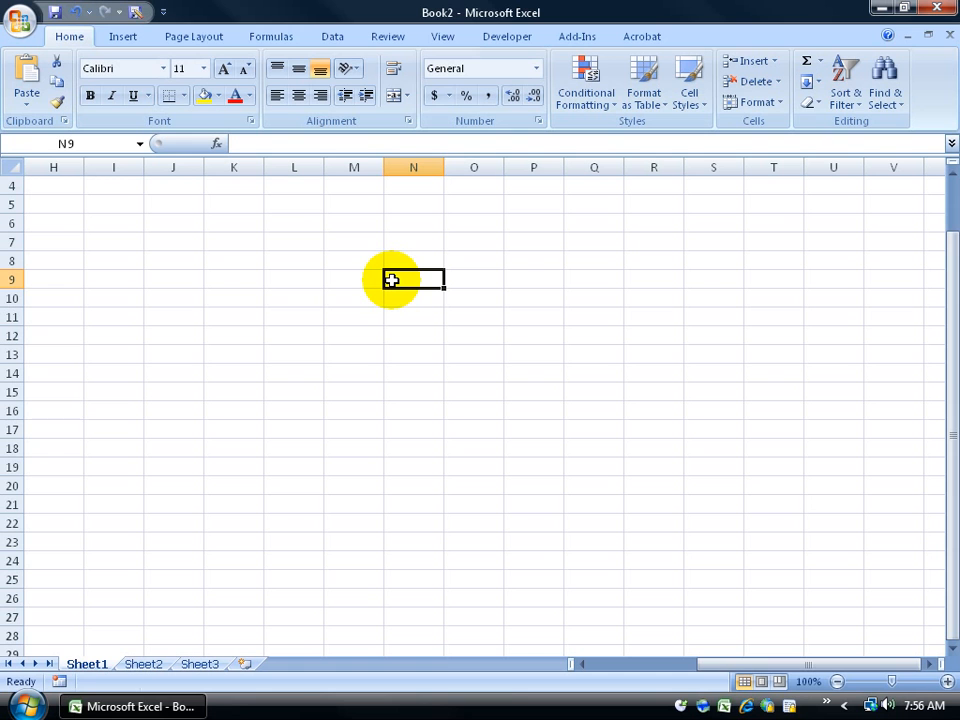
Step: Jump to the last cell XFD1048576 with End+Down and End+Right, then return to A1 with Ctrl+Home
{"action": "key", "text": "End"}
{"action": "key", "text": "Down"}
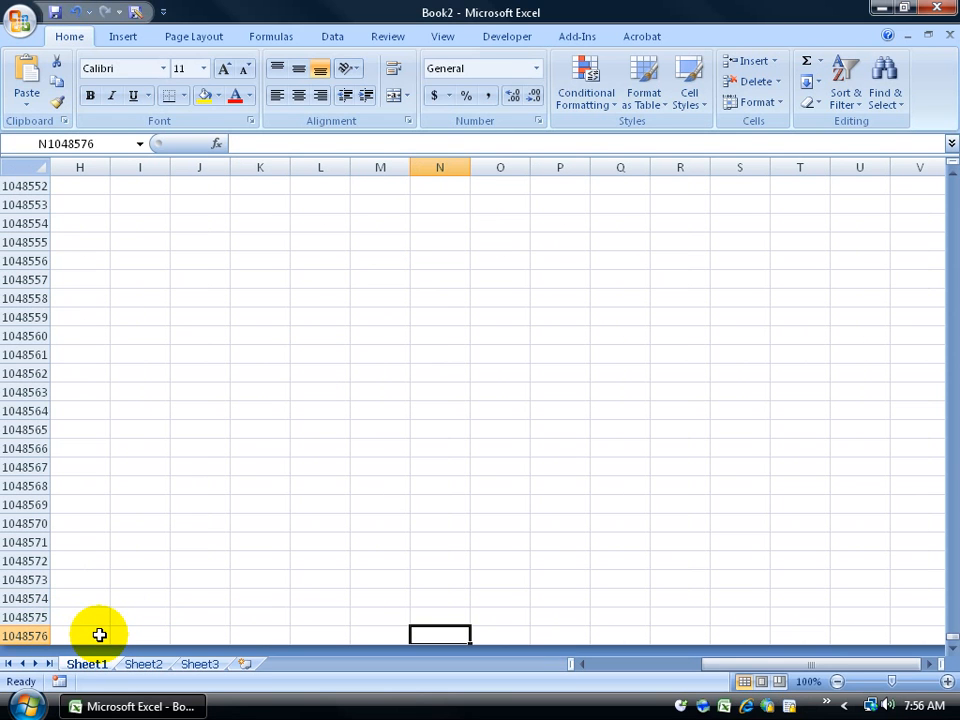
{"action": "key", "text": "End"}
{"action": "key", "text": "Right"}
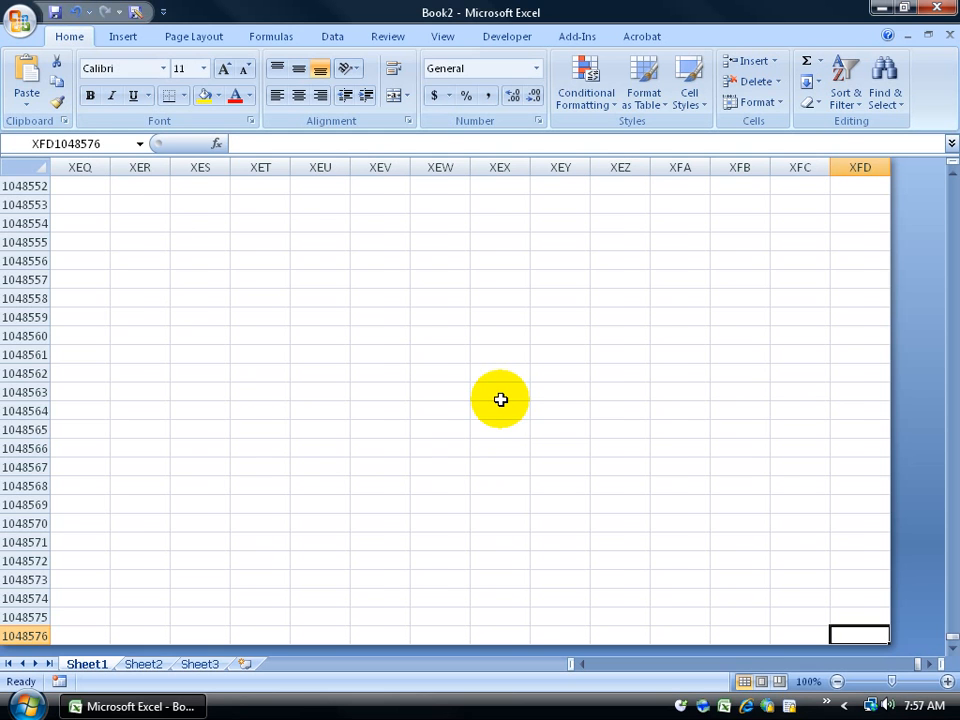
{"action": "key", "text": "ctrl+Home"}
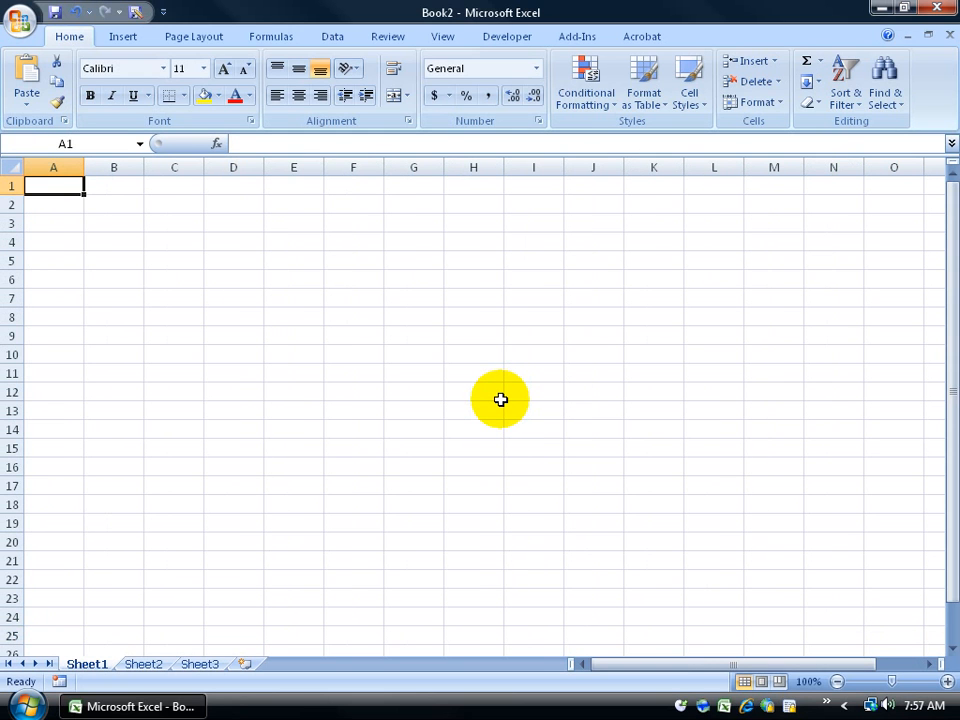
{"action": "key", "text": "Page_Down"}
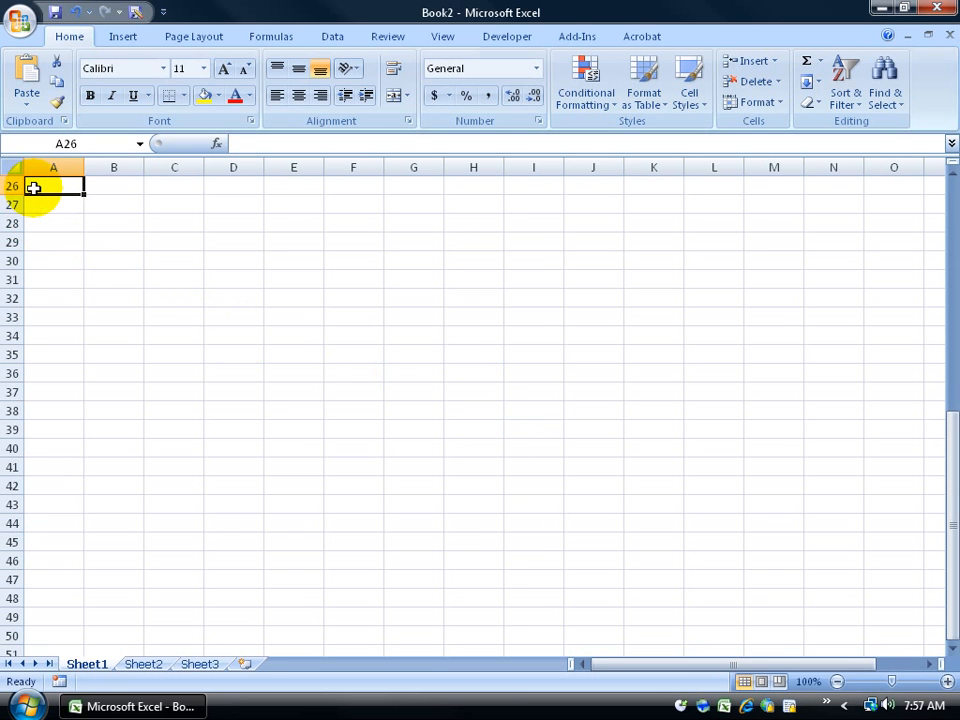
{"action": "key", "text": "Page_Down"}
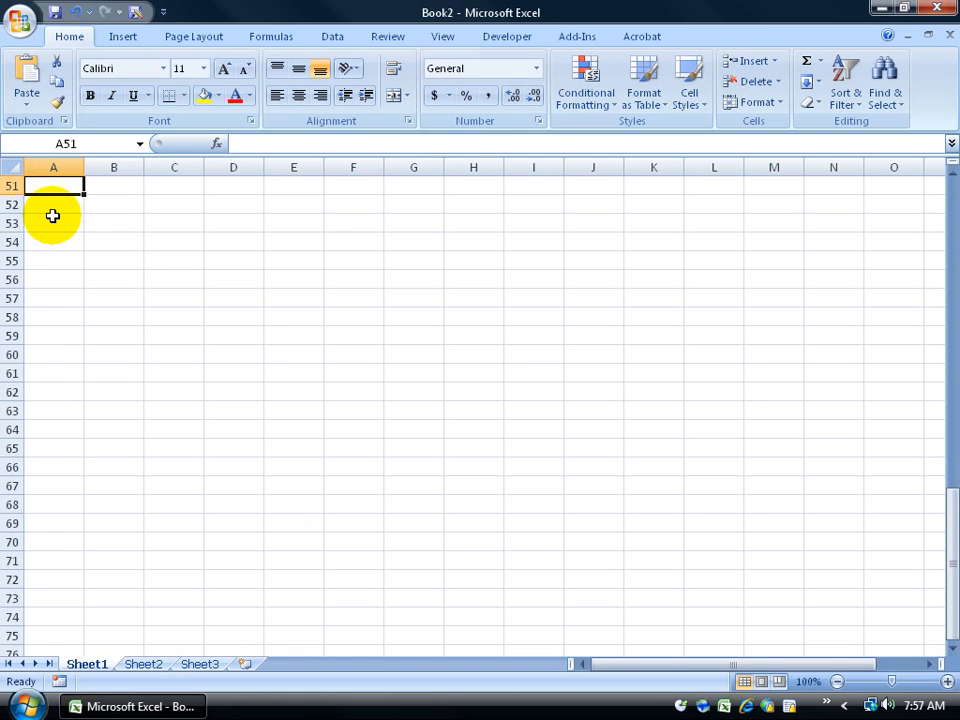
{"action": "key", "text": "ctrl+Home"}
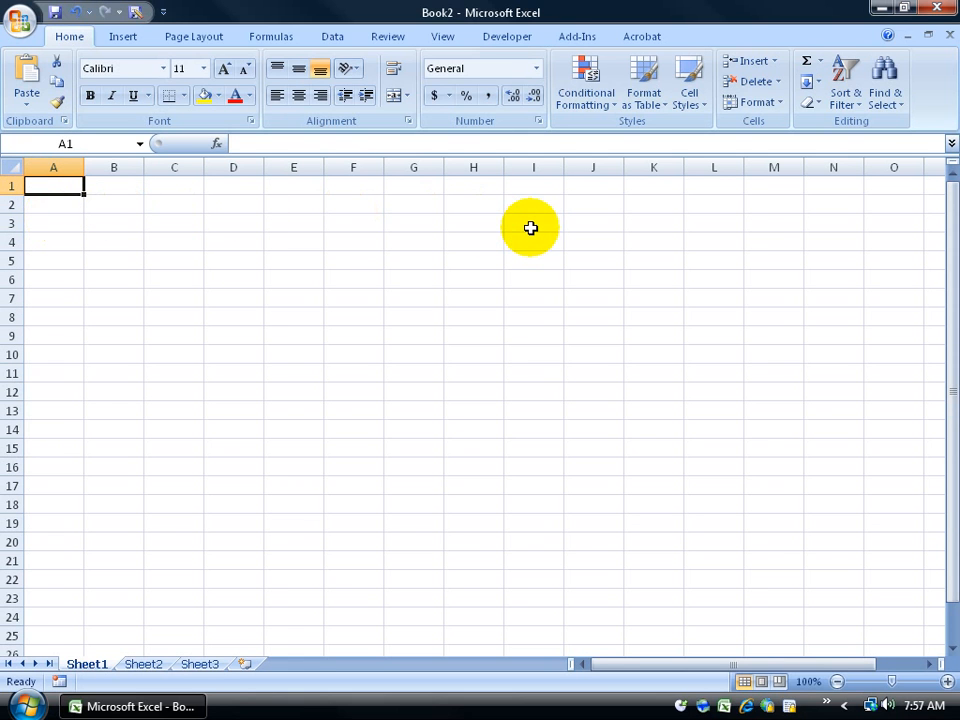
{"action": "key", "text": "alt+Page_Down"}
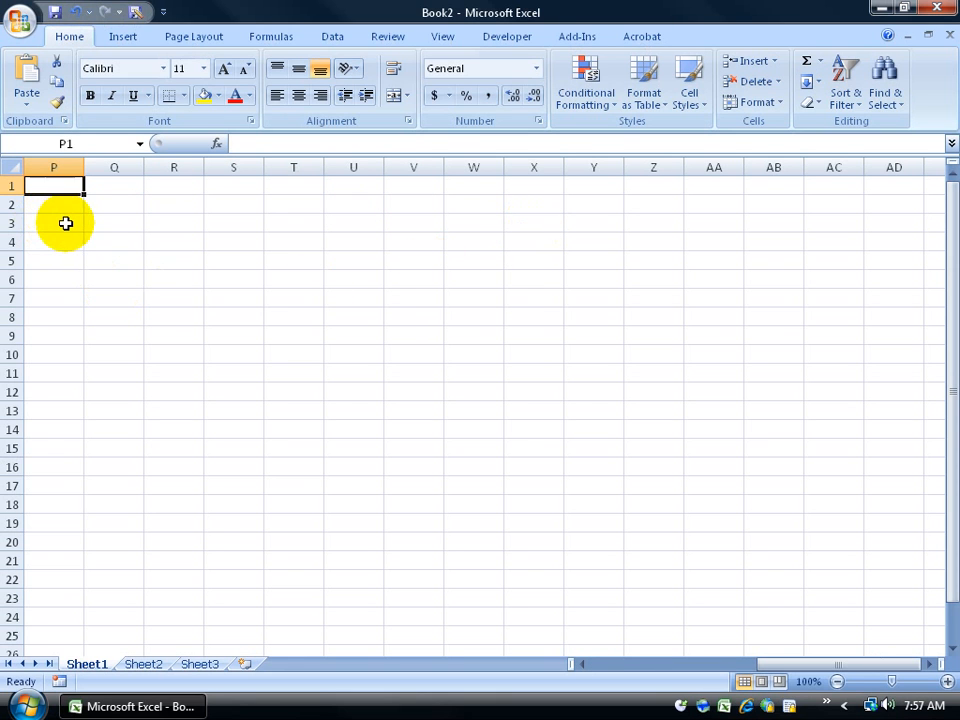
{"action": "key", "text": "alt+Page_Down"}
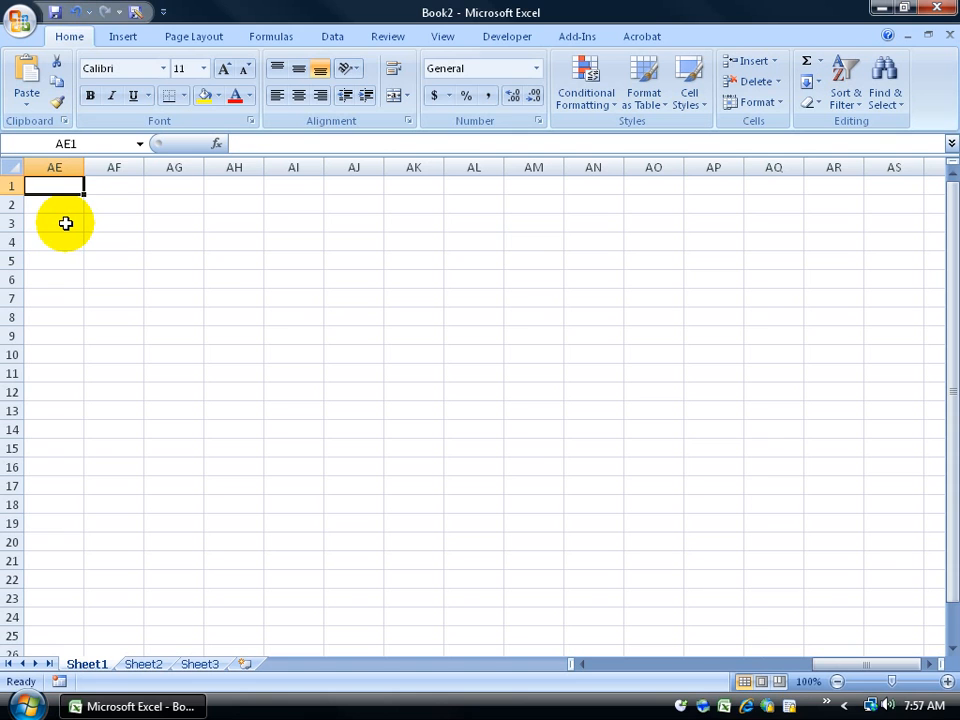
{"action": "key", "text": "alt+Page_Up"}
{"action": "key", "text": "alt+Page_Up"}
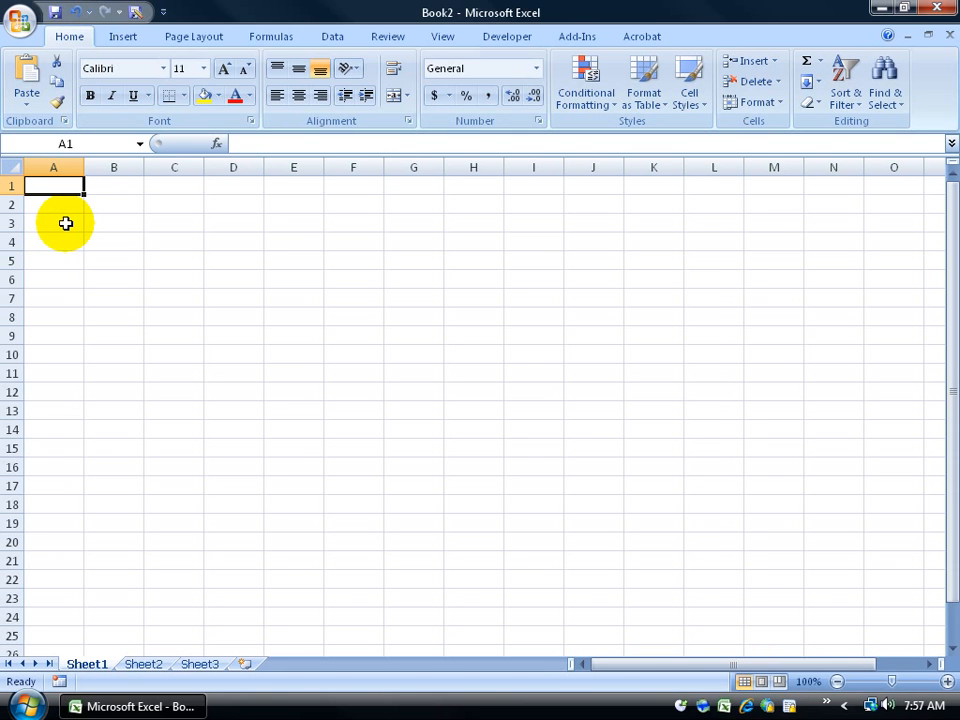
{"action": "left_click", "coordinate": [157, 257]}
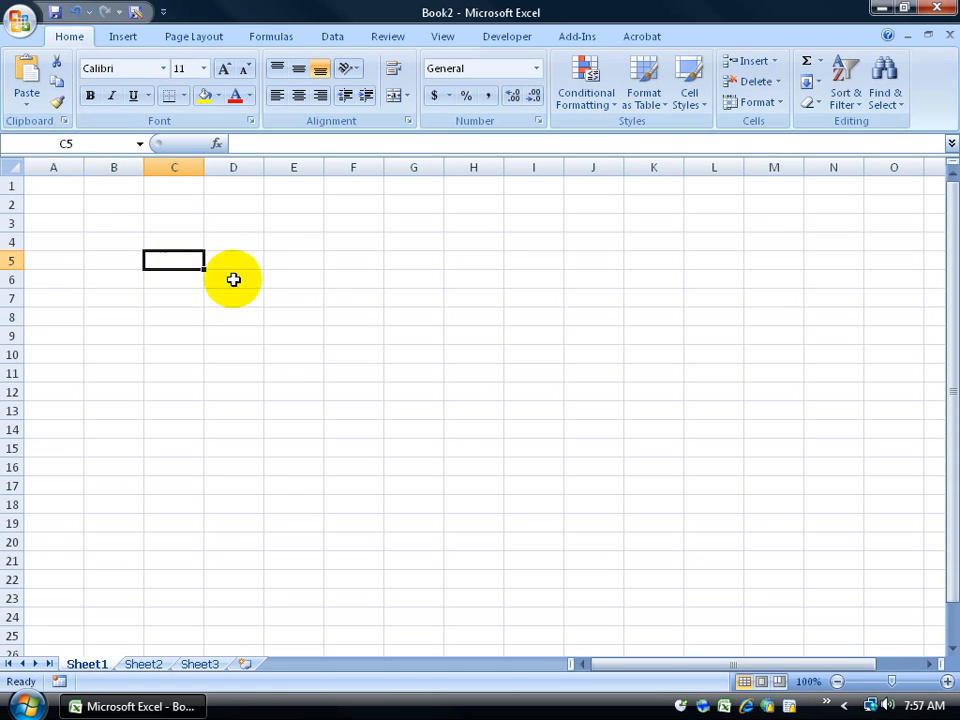
{"action": "left_click", "coordinate": [350, 337]}
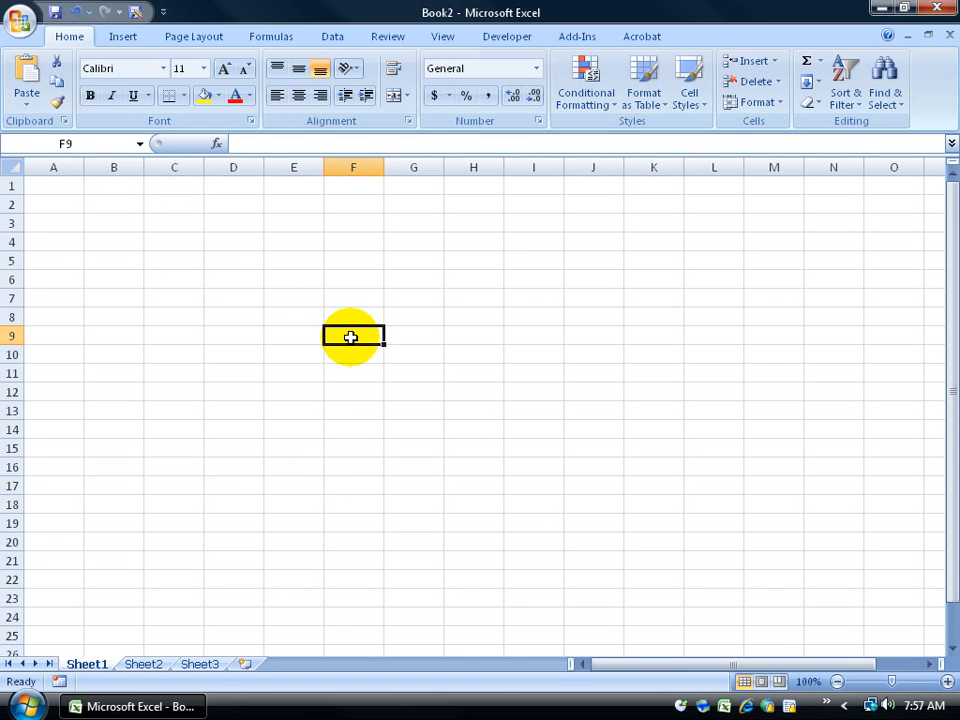
{"action": "left_click", "coordinate": [230, 262]}
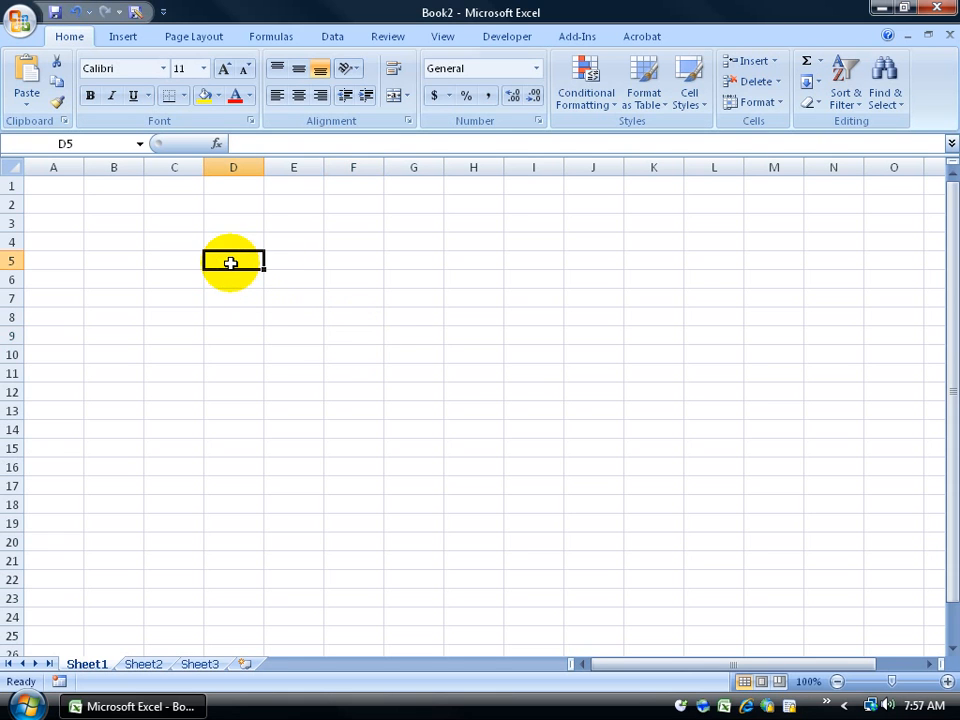
{"action": "left_click", "coordinate": [210, 318]}
{"action": "left_click", "coordinate": [304, 356]}
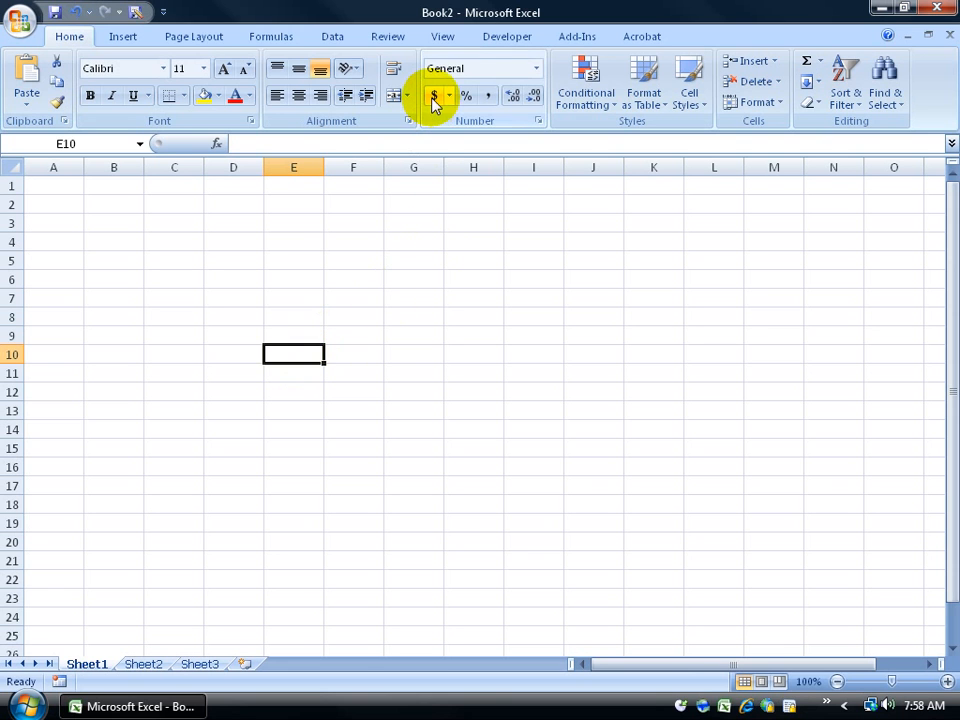
{"action": "left_click", "coordinate": [352, 316]}
{"action": "left_click", "coordinate": [349, 279]}
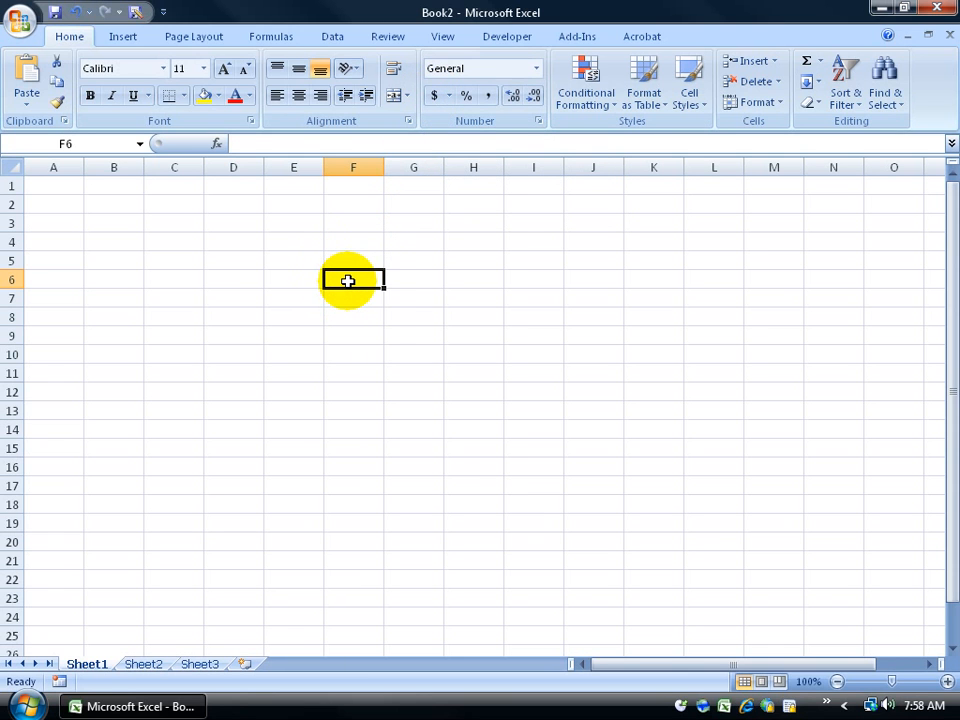
Step: Select cells D6, D9, F11, H14 and I10 together and fill them yellow
{"action": "left_click", "coordinate": [244, 279], "text": "ctrl"}
{"action": "left_click", "coordinate": [231, 332], "text": "ctrl"}
{"action": "left_click", "coordinate": [353, 373], "text": "ctrl"}
{"action": "left_click", "coordinate": [473, 429], "text": "ctrl"}
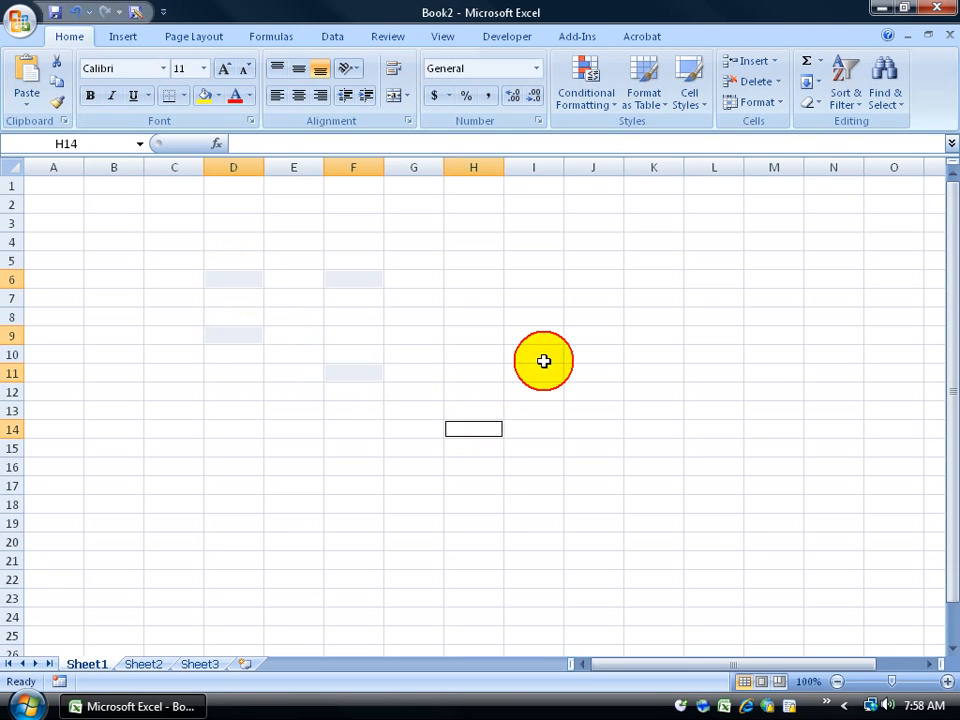
{"action": "left_click", "coordinate": [520, 355], "text": "ctrl"}
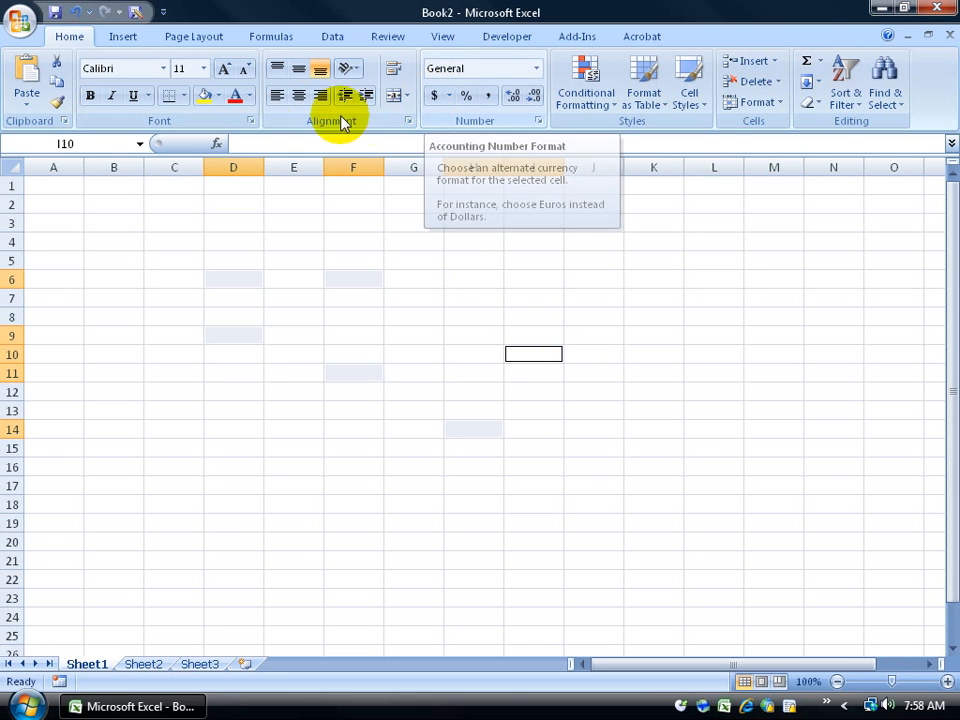
{"action": "left_click", "coordinate": [207, 100]}
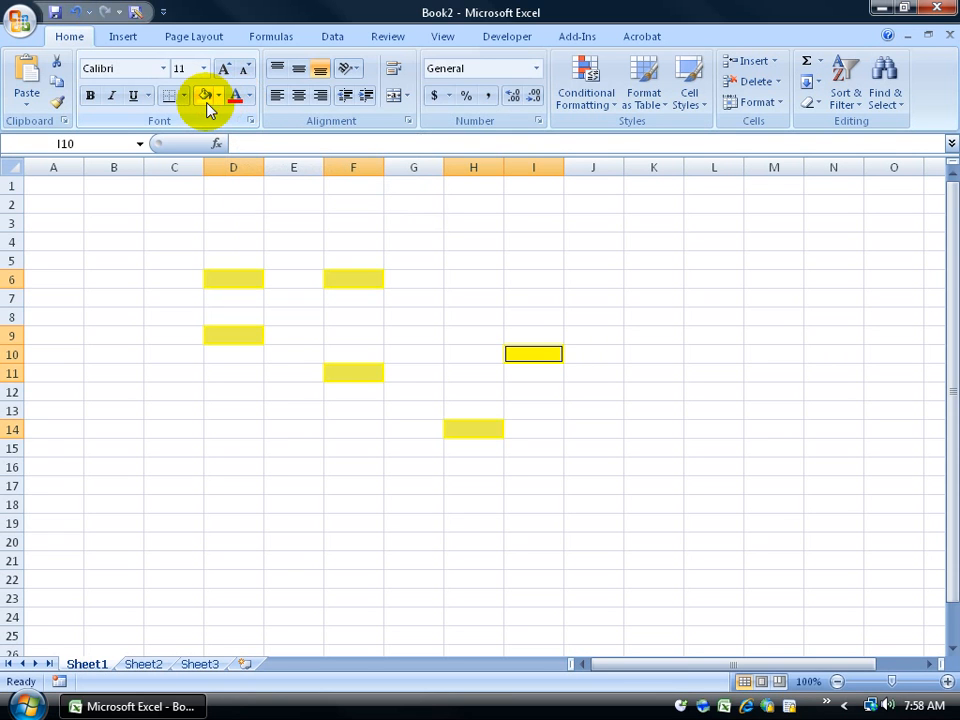
Step: Undo, redo, then undo the yellow fill again, and select cell K9
{"action": "left_click", "coordinate": [76, 14]}
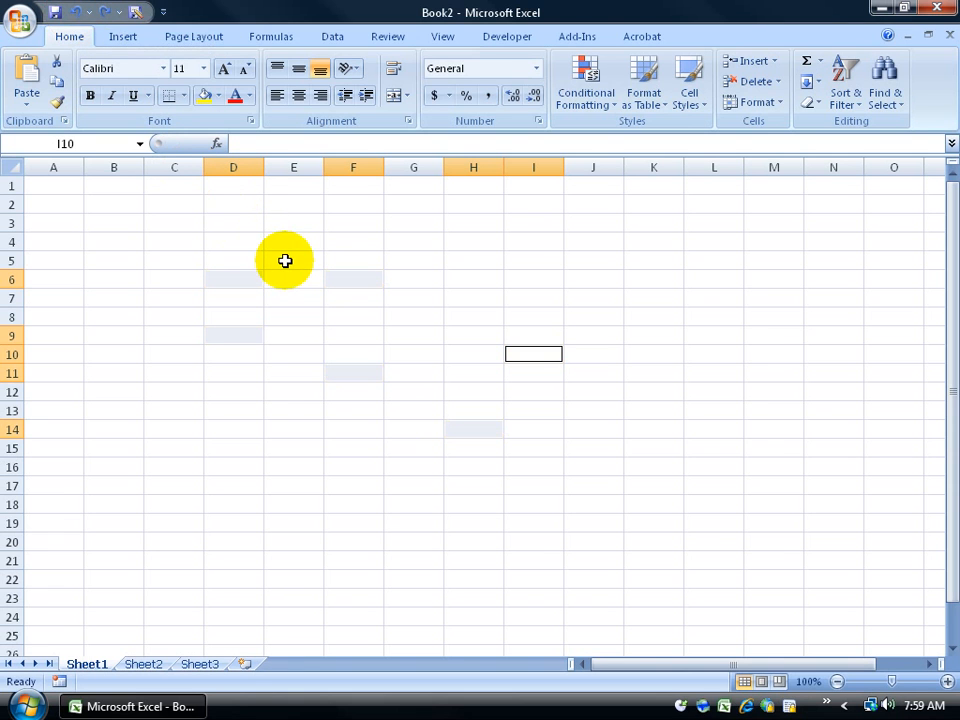
{"action": "left_click", "coordinate": [104, 13]}
{"action": "left_click", "coordinate": [78, 14]}
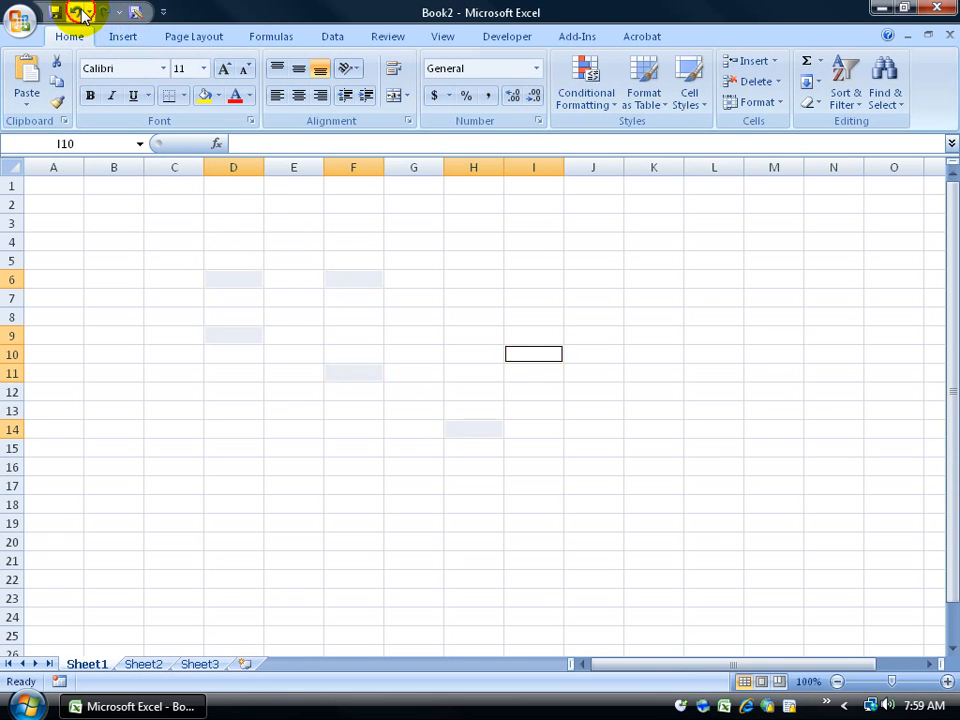
{"action": "left_click", "coordinate": [667, 340]}
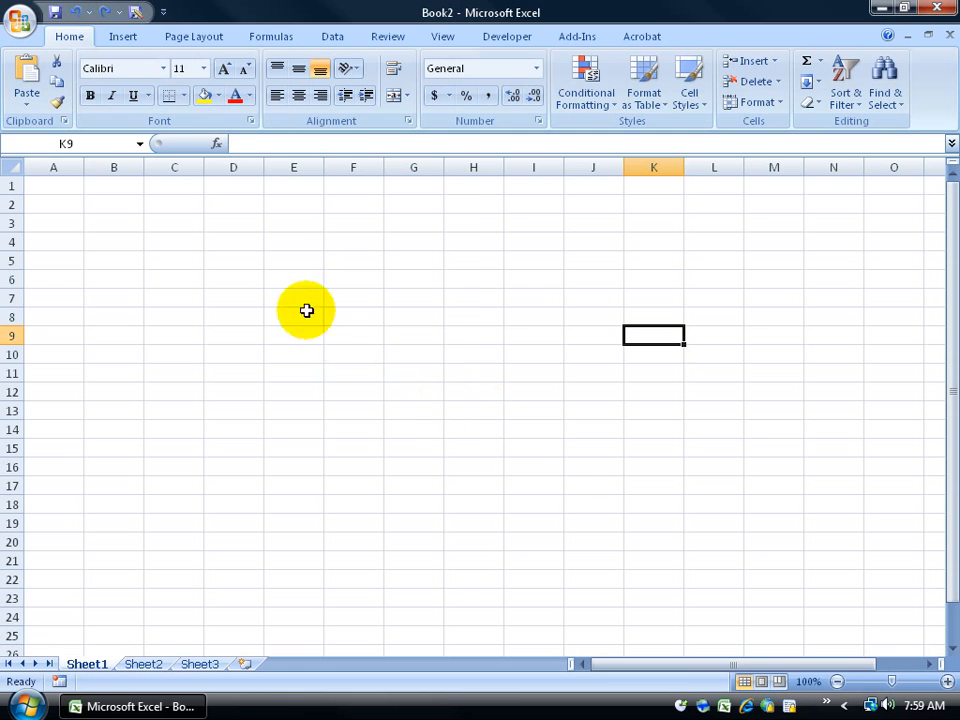
Step: Multi-select E6, G9, G11, B9:F12, J5, J11:L17, M6 and H7:K7, then select block C4:H10
{"action": "left_click", "coordinate": [298, 278]}
{"action": "left_click", "coordinate": [413, 336]}
{"action": "left_click", "coordinate": [396, 373]}
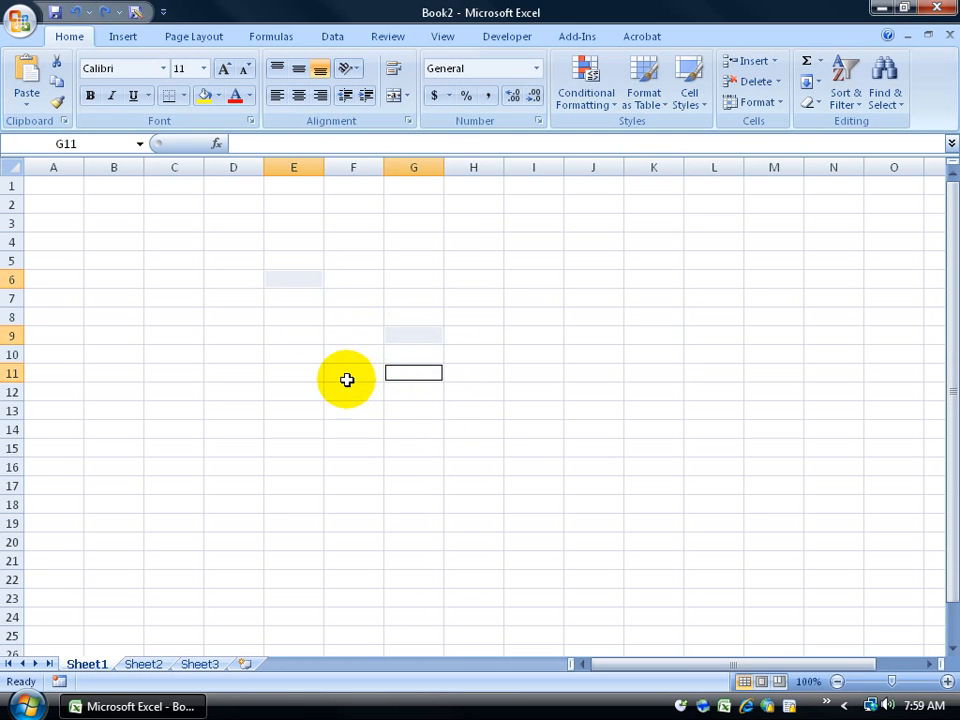
{"action": "left_click_drag", "start_coordinate": [322, 390], "coordinate": [114, 333]}
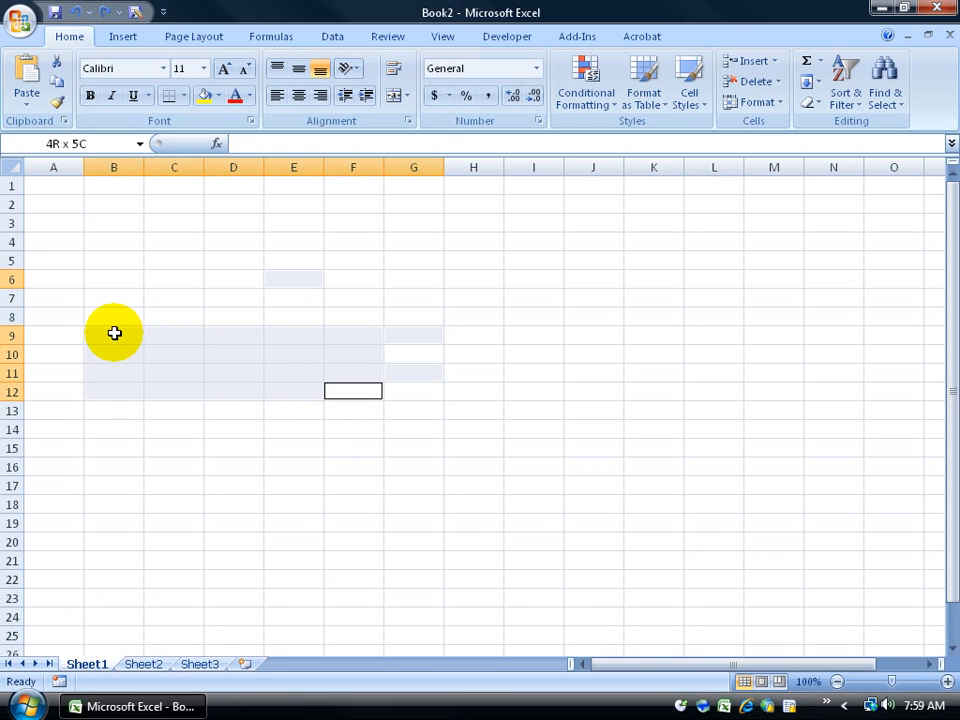
{"action": "left_click", "coordinate": [612, 262], "text": "ctrl"}
{"action": "left_click_drag", "start_coordinate": [592, 373], "coordinate": [730, 485]}
{"action": "left_click", "coordinate": [770, 282], "text": "ctrl"}
{"action": "left_click_drag", "start_coordinate": [640, 298], "coordinate": [478, 305]}
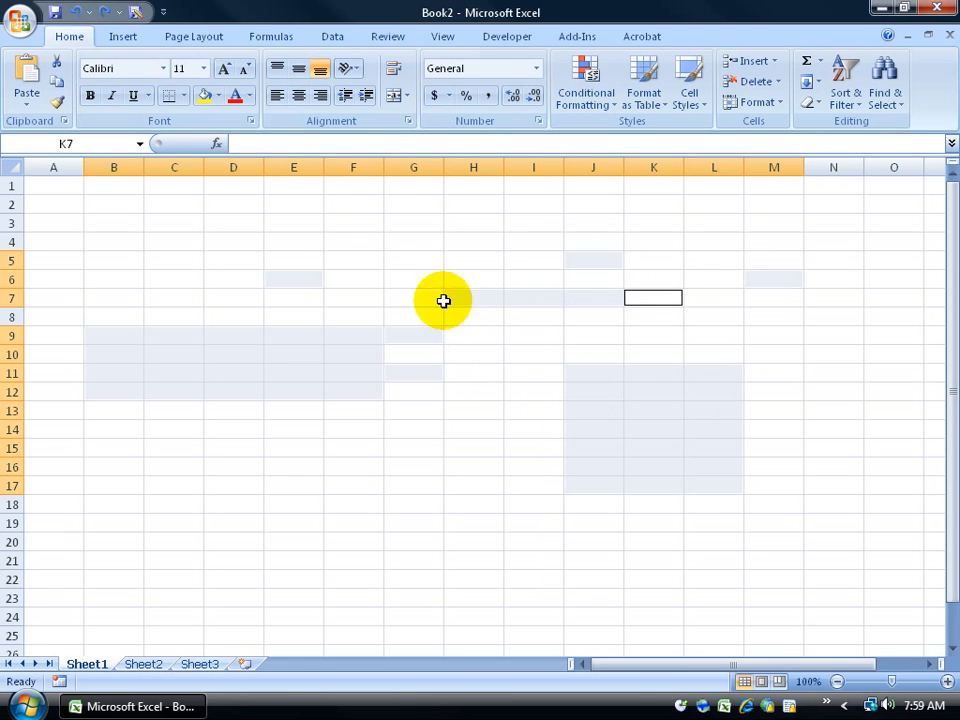
{"action": "left_click", "coordinate": [398, 222]}
{"action": "left_click_drag", "start_coordinate": [172, 242], "coordinate": [453, 347]}
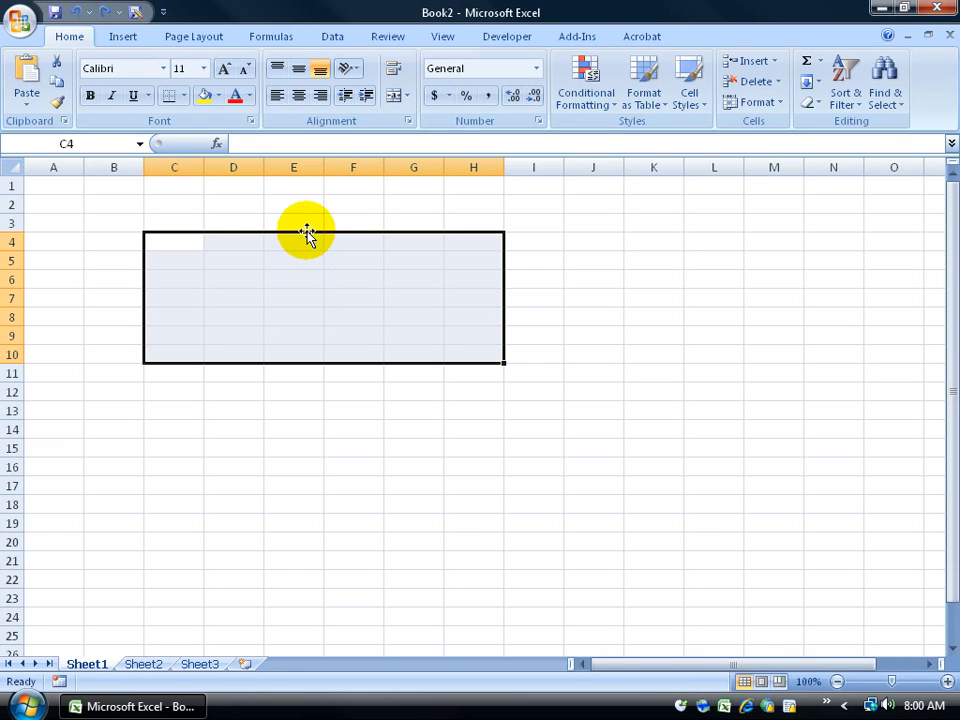
{"action": "left_click_drag", "start_coordinate": [466, 231], "coordinate": [499, 246]}
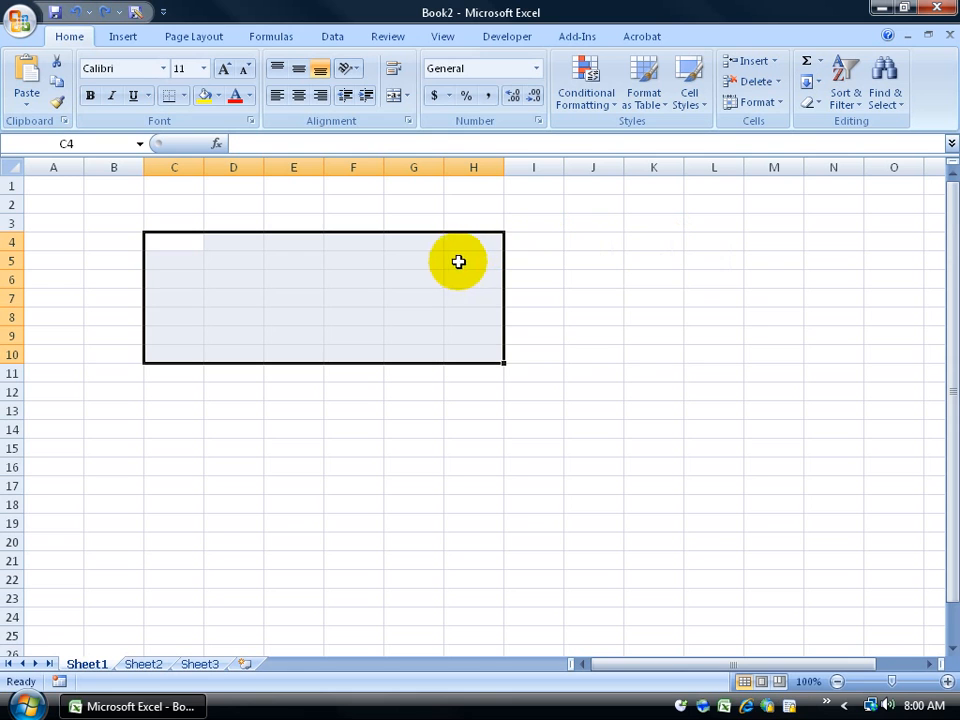
{"action": "left_click", "coordinate": [334, 233]}
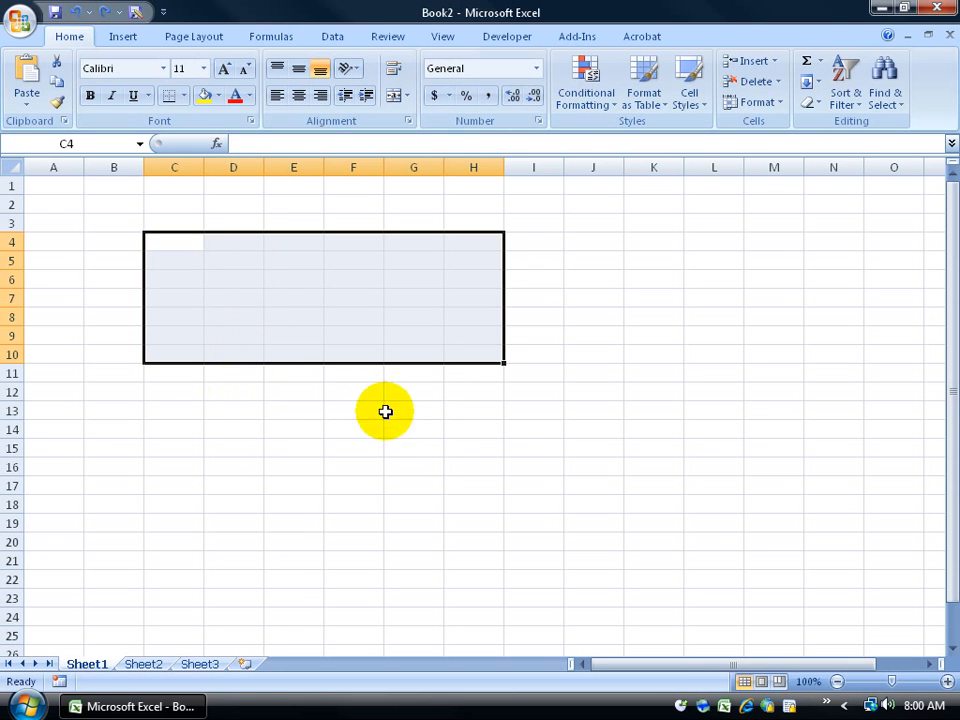
{"action": "left_click_drag", "start_coordinate": [278, 392], "coordinate": [636, 470]}
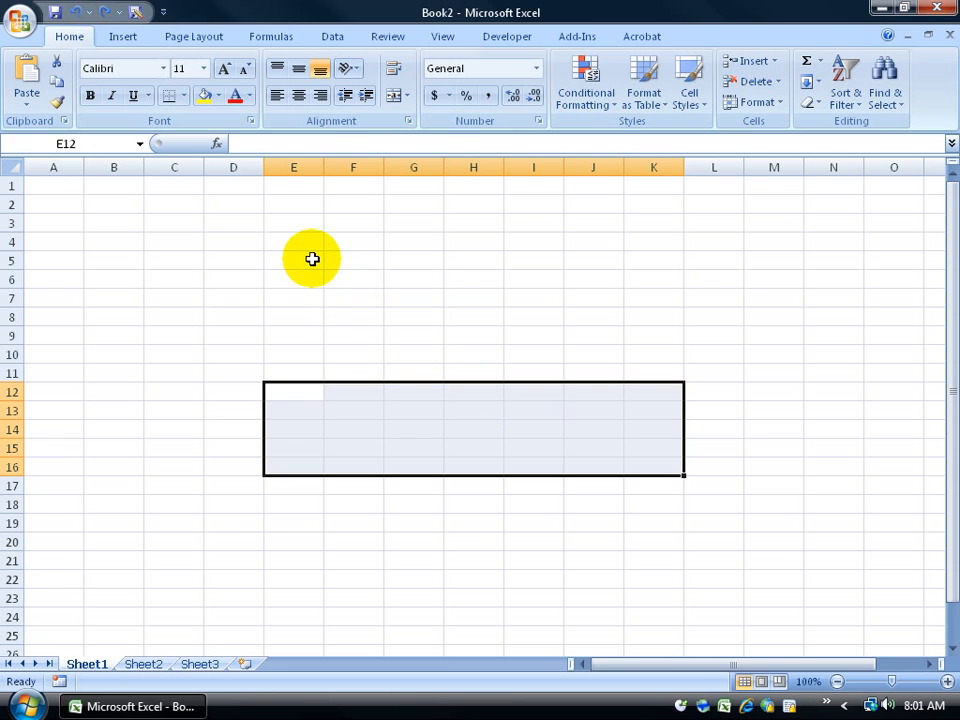
{"action": "left_click_drag", "start_coordinate": [312, 259], "coordinate": [596, 366]}
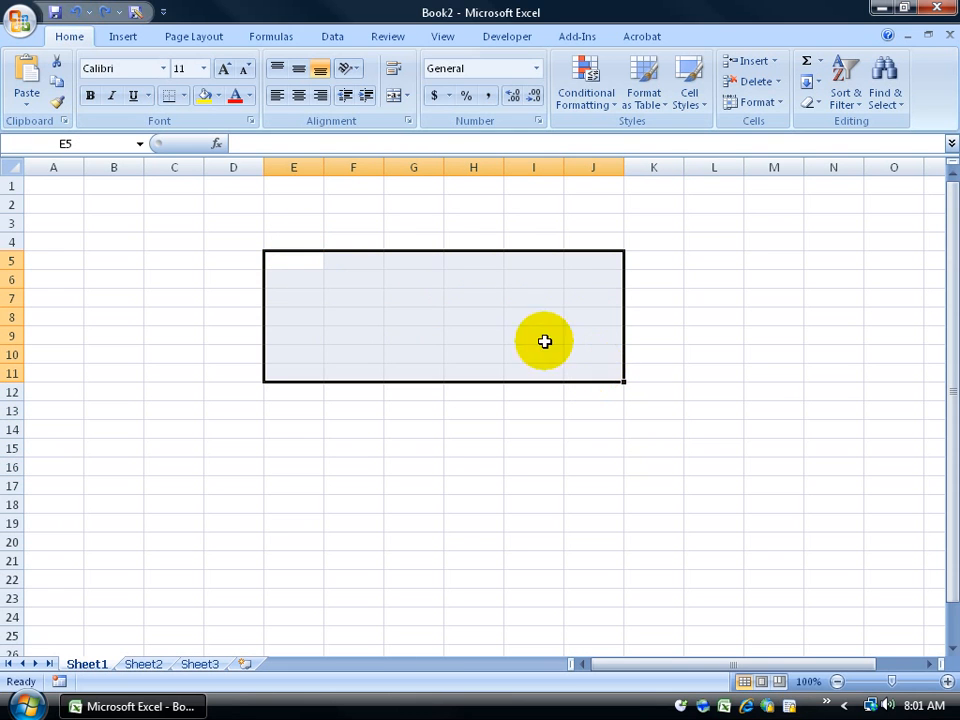
{"action": "left_click", "coordinate": [48, 187]}
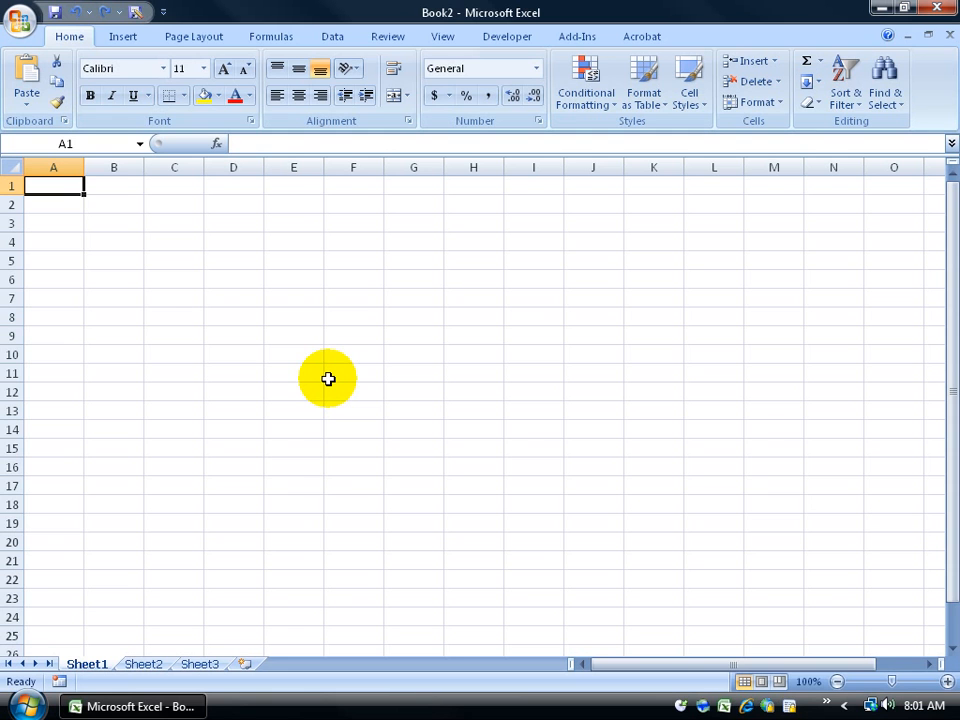
{"action": "left_click_drag", "start_coordinate": [51, 191], "coordinate": [767, 570]}
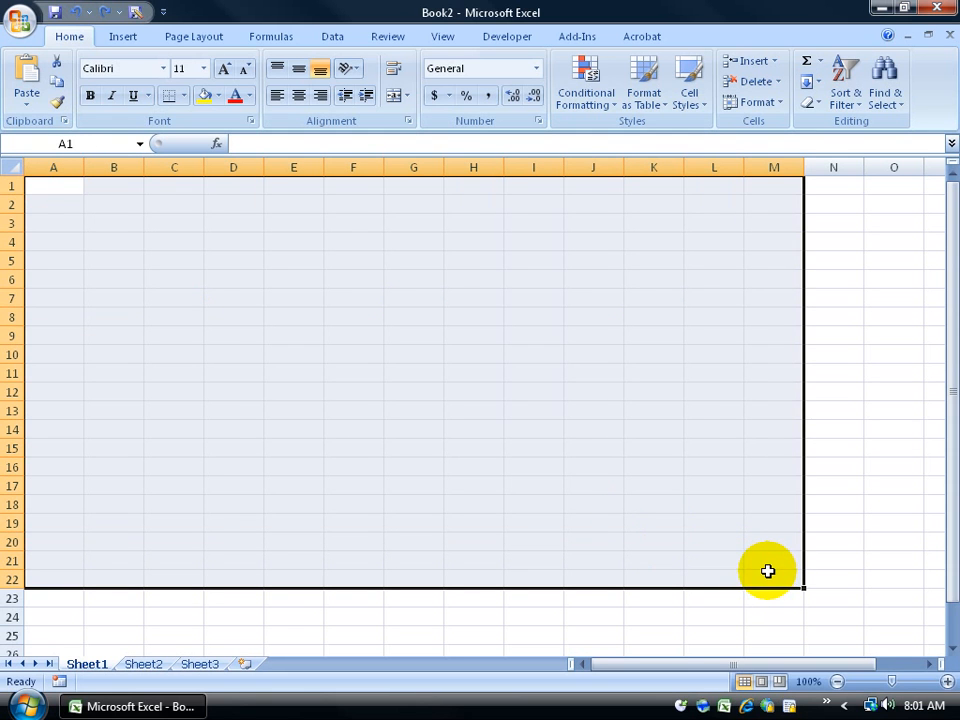
{"action": "left_click", "coordinate": [63, 193]}
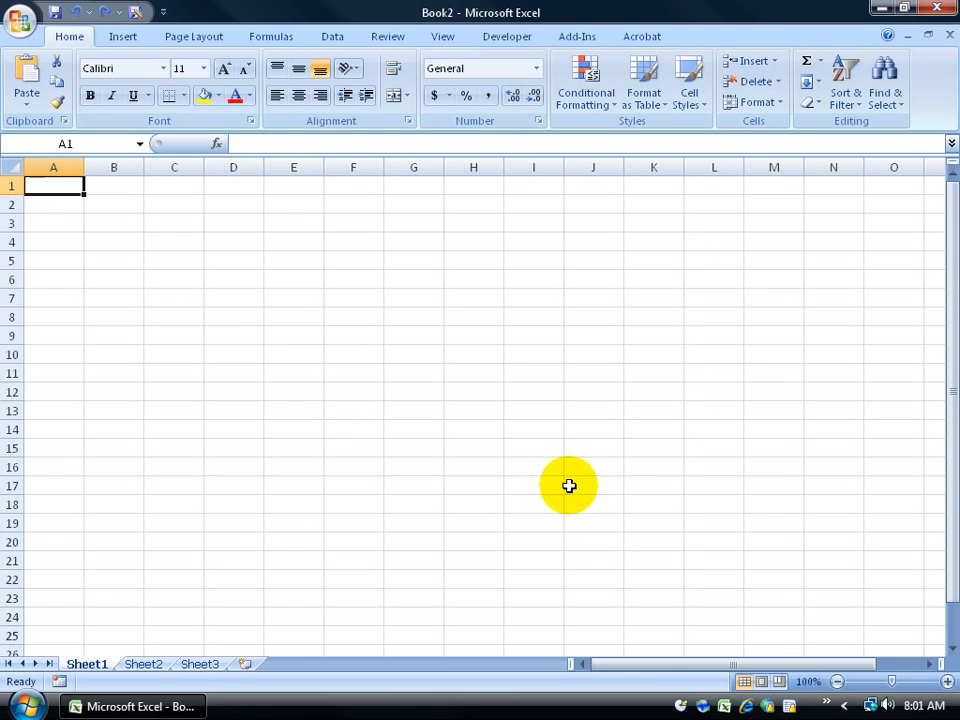
{"action": "left_click", "coordinate": [671, 523], "text": "shift"}
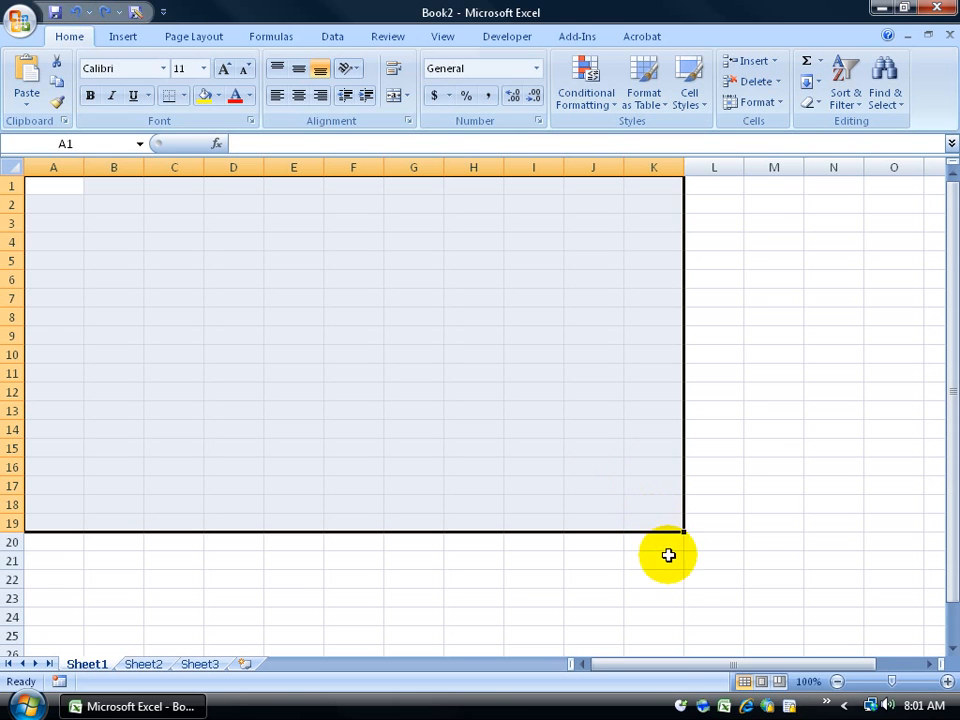
{"action": "left_click", "coordinate": [793, 453]}
{"action": "left_click", "coordinate": [782, 535], "text": "ctrl"}
{"action": "left_click_drag", "start_coordinate": [713, 597], "coordinate": [341, 567]}
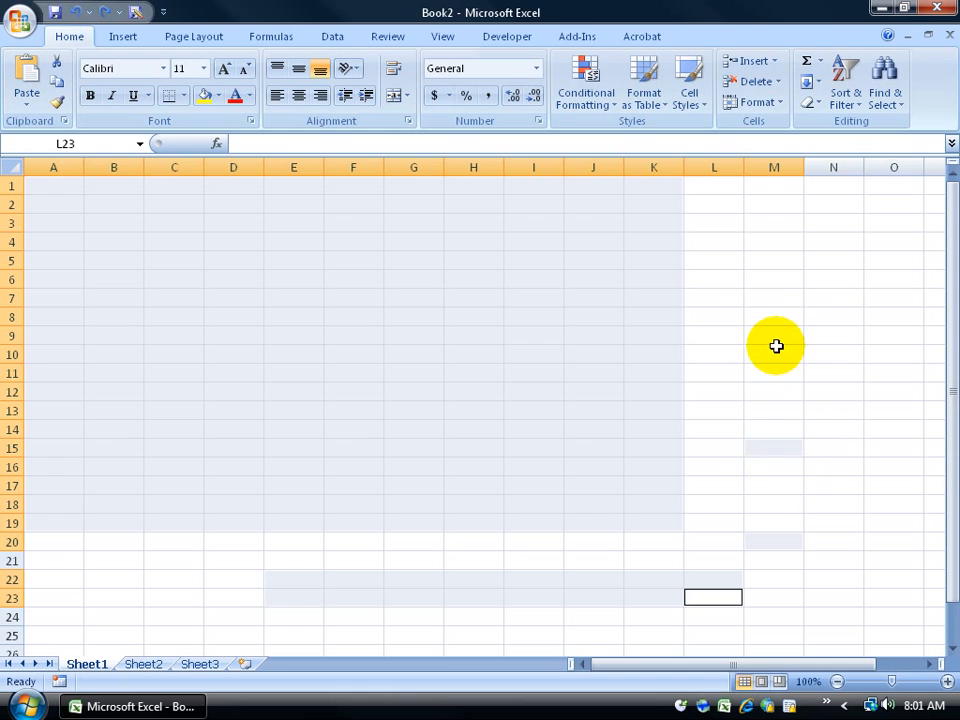
{"action": "left_click", "coordinate": [154, 261]}
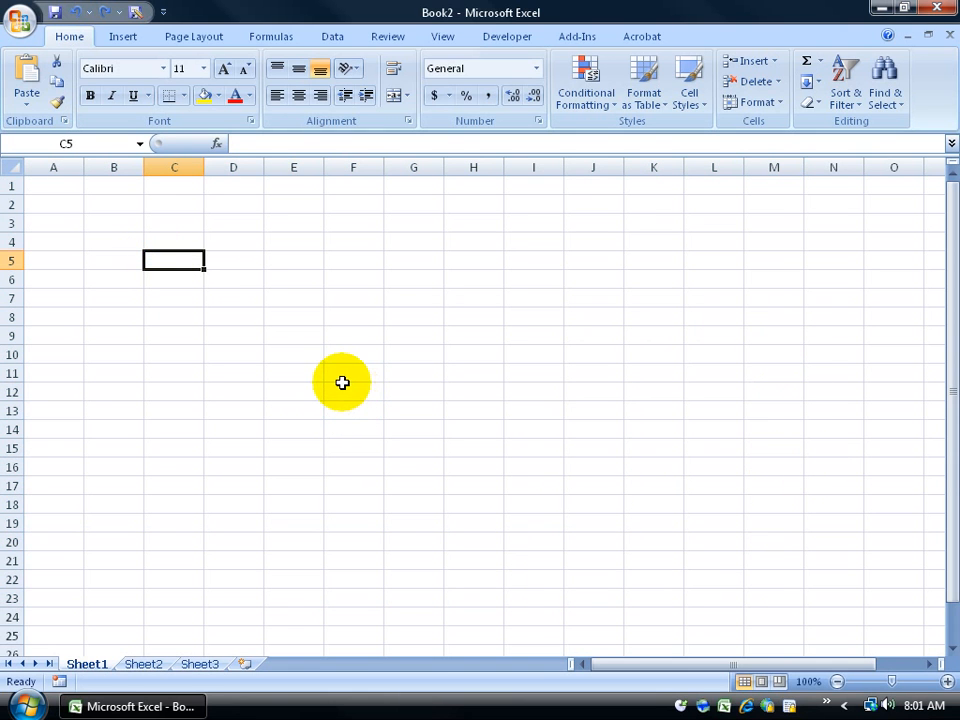
{"action": "left_click", "coordinate": [12, 170]}
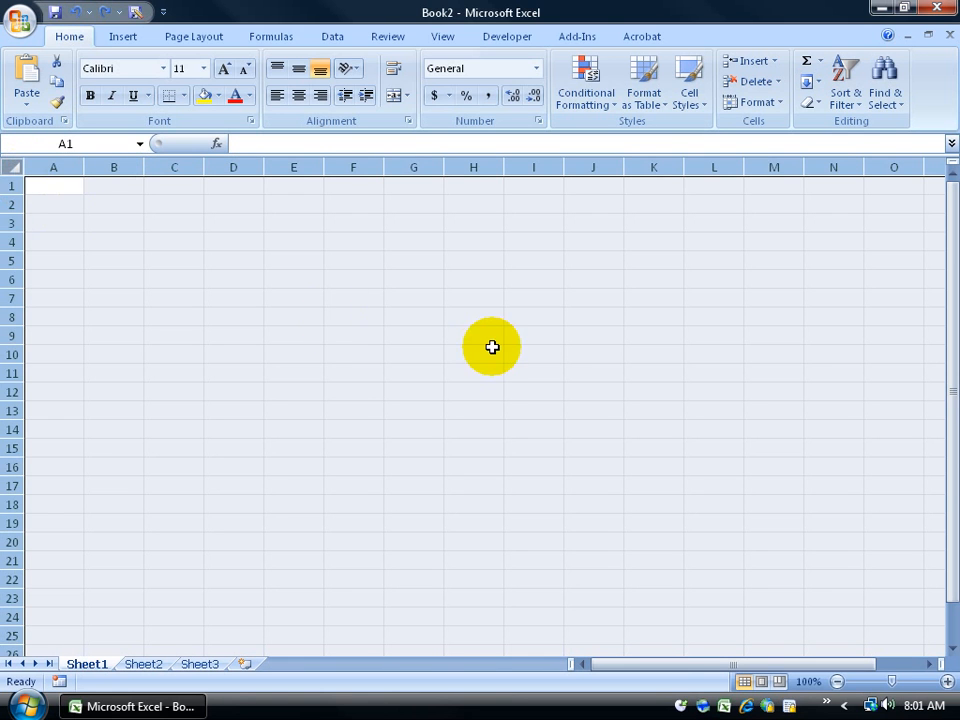
{"action": "left_click", "coordinate": [629, 386]}
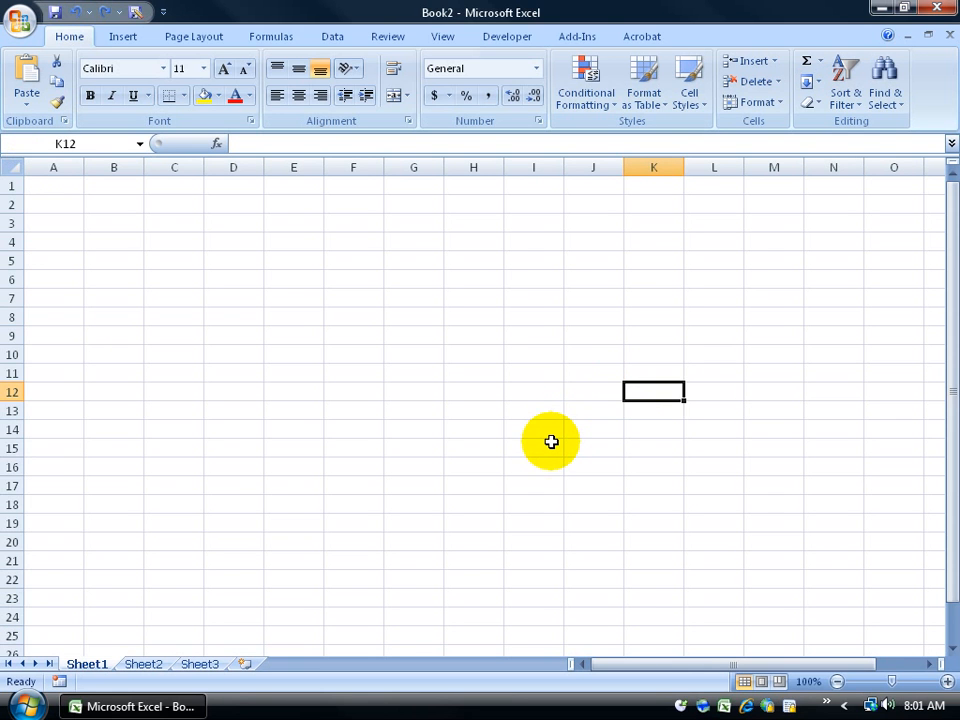
{"action": "key", "text": "ctrl+a"}
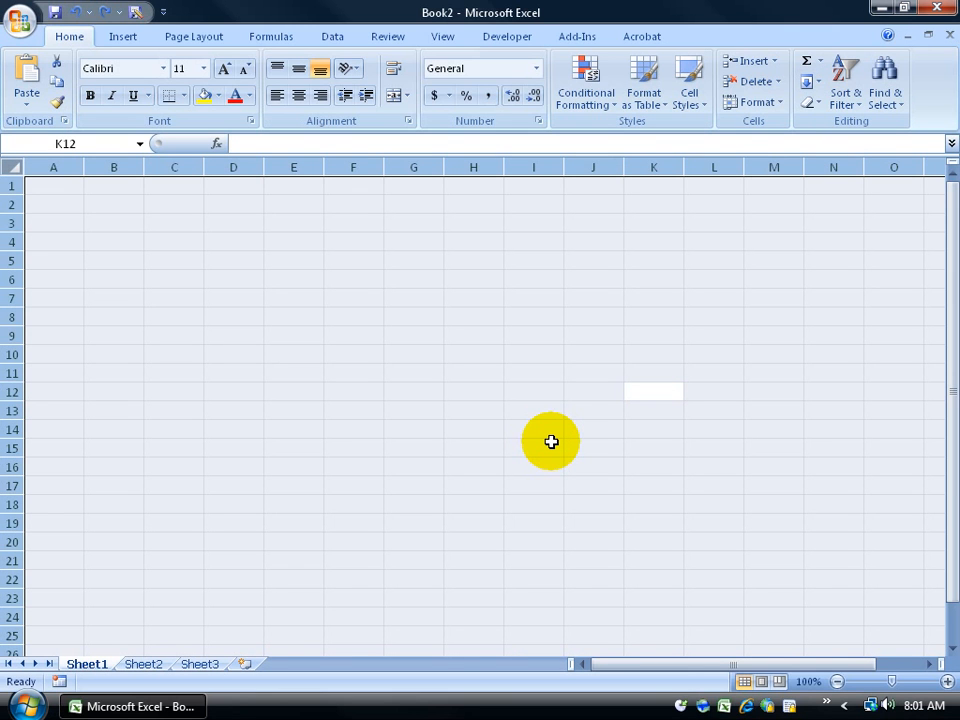
{"action": "left_click", "coordinate": [221, 244]}
{"action": "left_click", "coordinate": [300, 349]}
{"action": "left_click", "coordinate": [230, 275]}
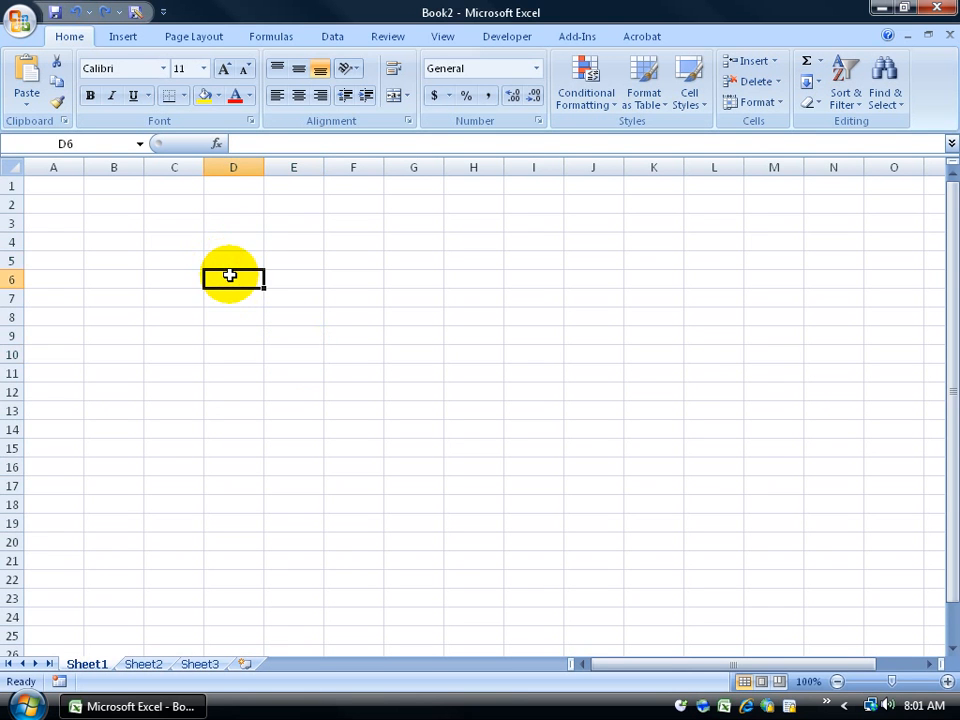
{"action": "left_click_drag", "start_coordinate": [234, 223], "coordinate": [186, 356]}
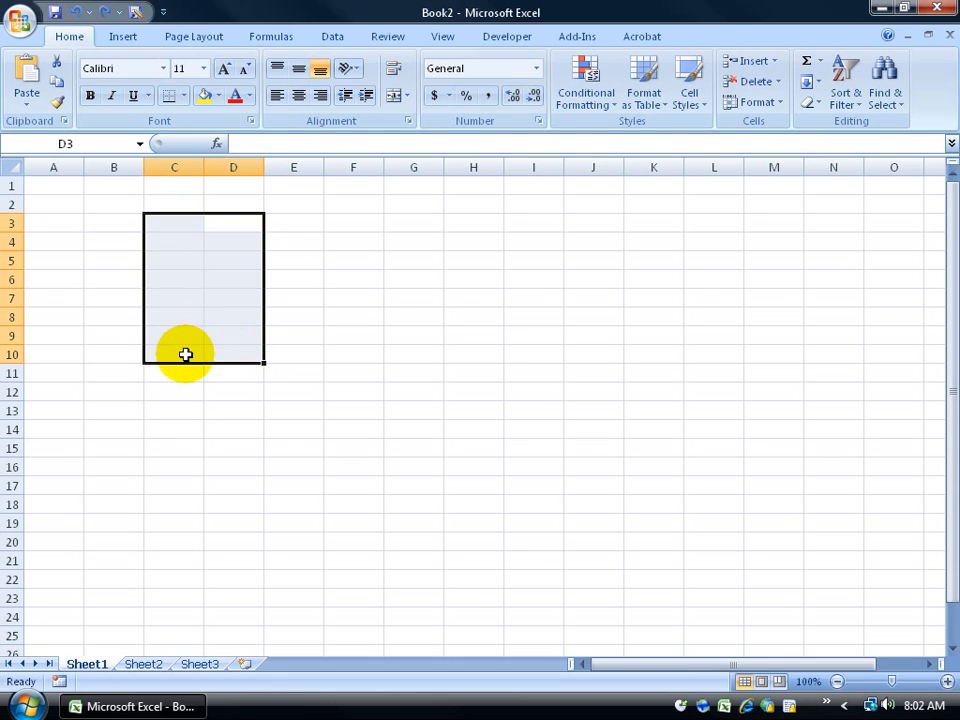
{"action": "left_click", "coordinate": [590, 443]}
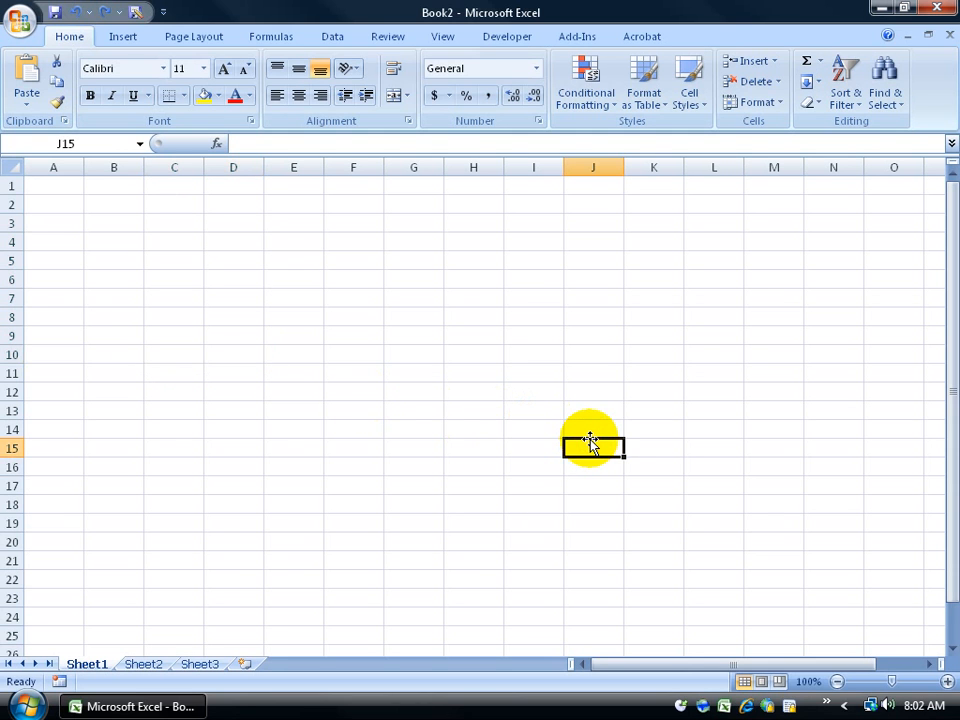
{"action": "key", "text": "ctrl+a"}
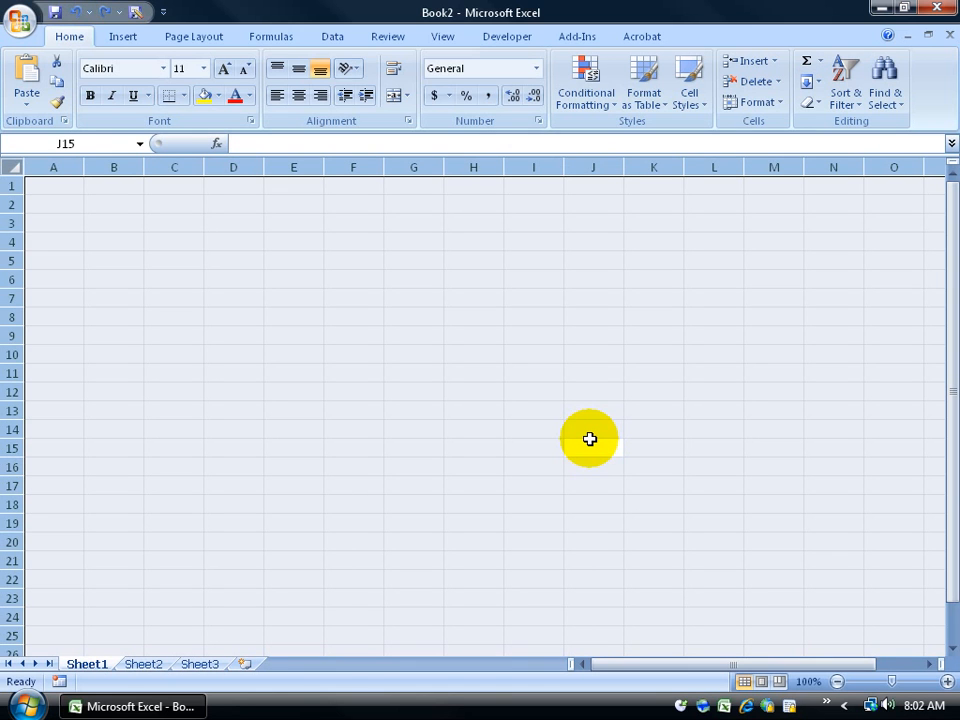
{"action": "left_click", "coordinate": [190, 261]}
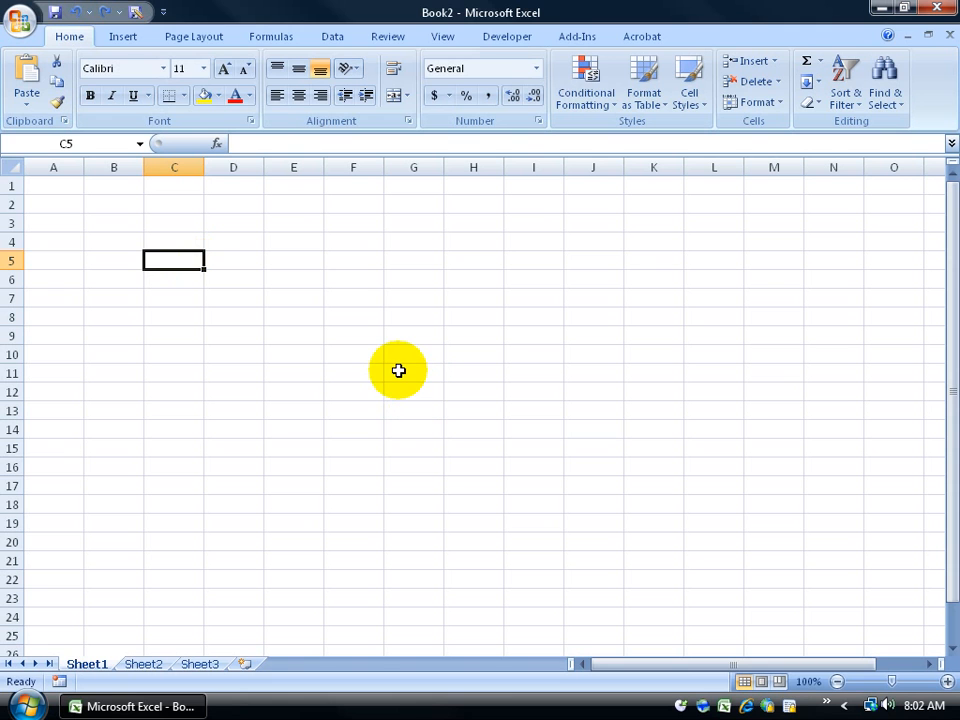
{"action": "left_click", "coordinate": [235, 163]}
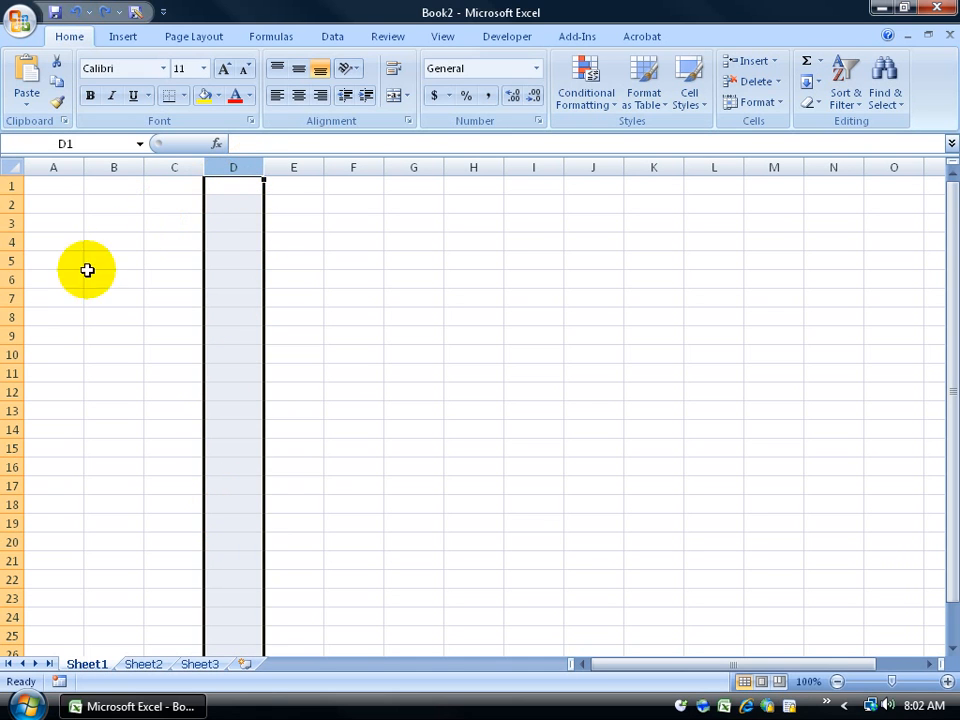
{"action": "left_click", "coordinate": [8, 316]}
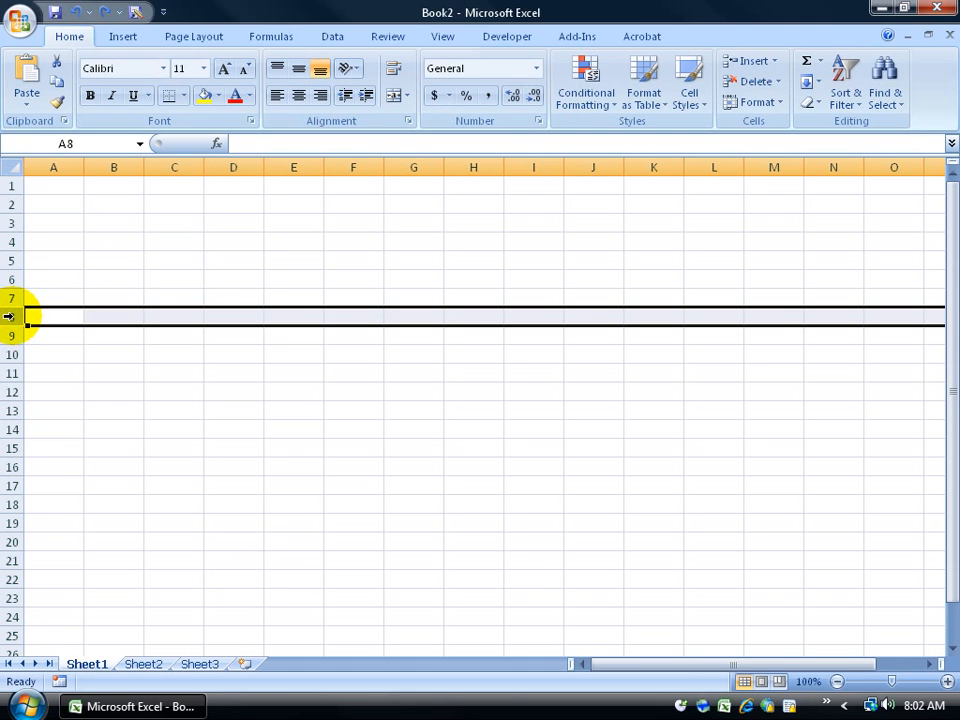
{"action": "left_click", "coordinate": [237, 166]}
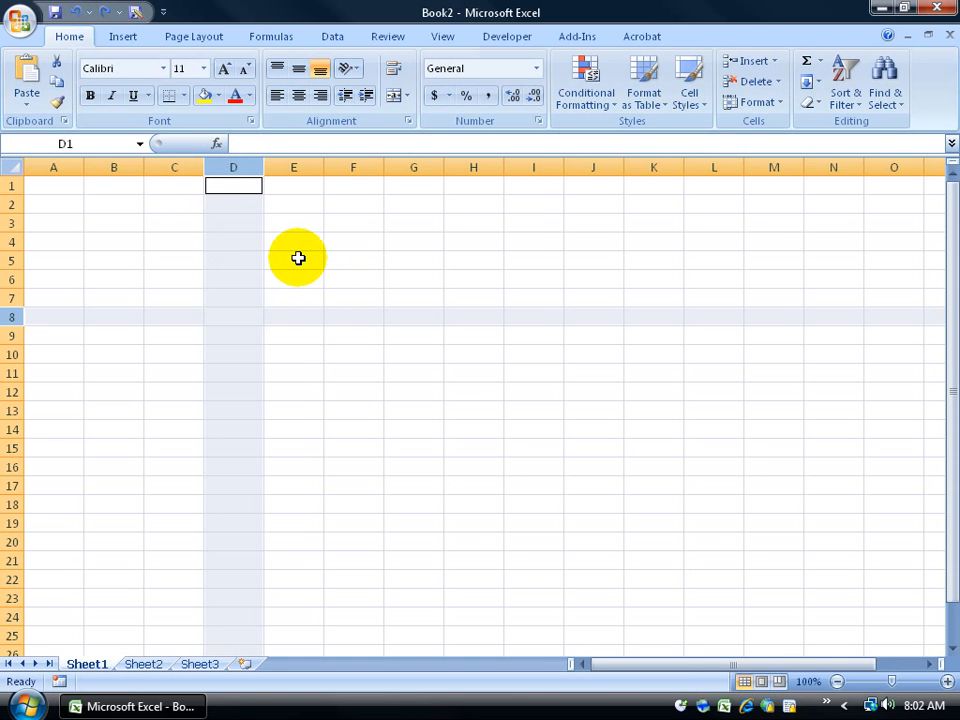
{"action": "left_click", "coordinate": [291, 259]}
{"action": "left_click_drag", "start_coordinate": [291, 260], "coordinate": [355, 261]}
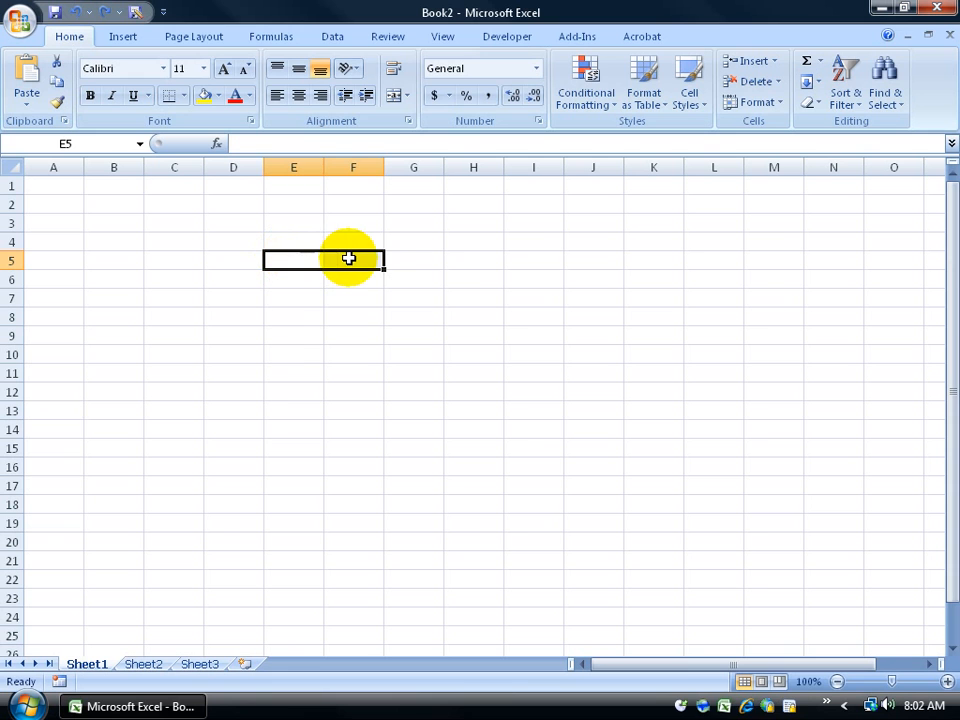
{"action": "left_click", "coordinate": [296, 259]}
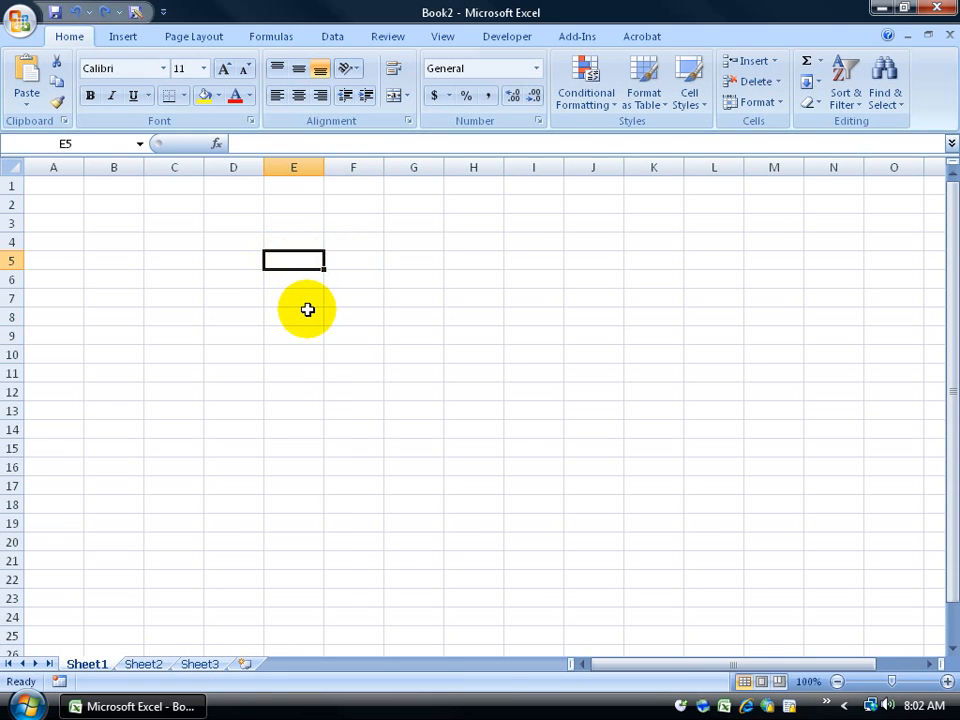
Step: Enter 561654 in E5, then correct it in the formula bar to 56165461
{"action": "type", "text": "561654"}
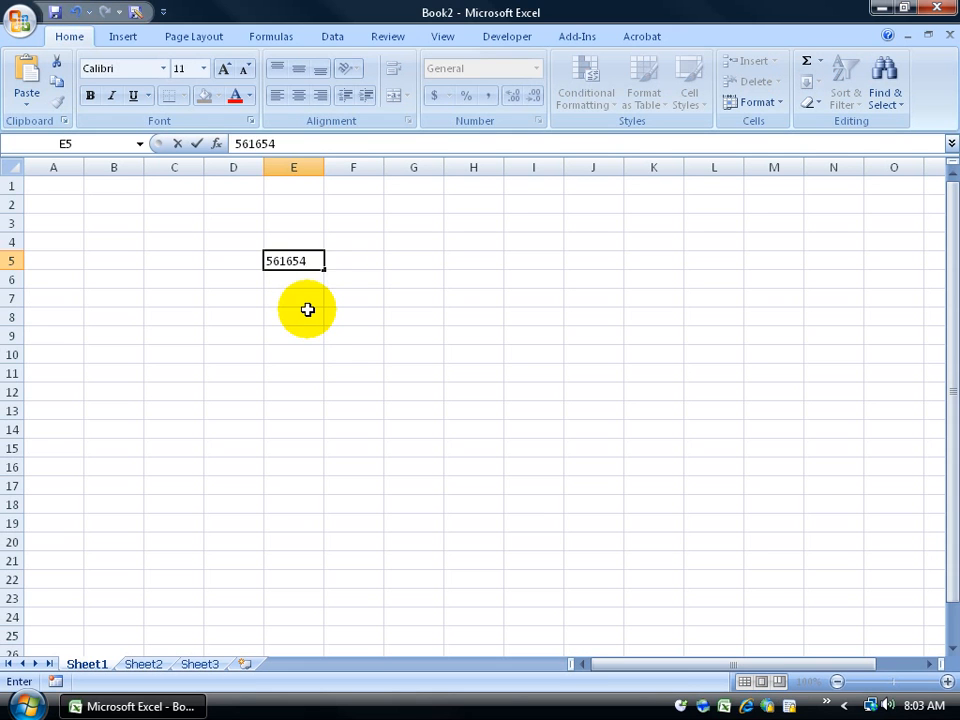
{"action": "key", "text": "Return"}
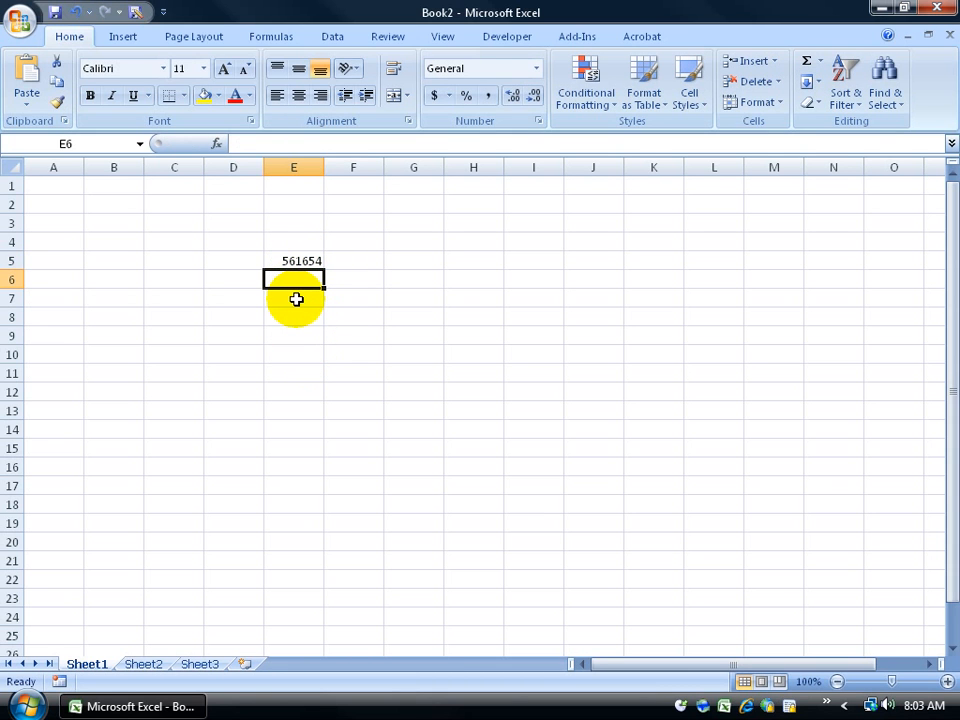
{"action": "left_click", "coordinate": [301, 260]}
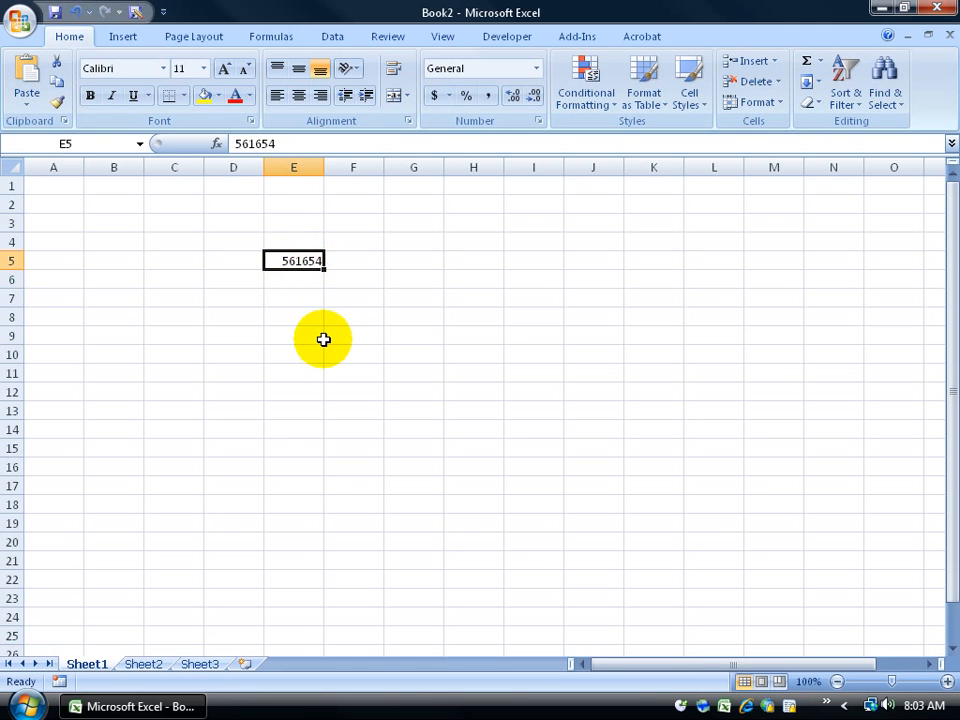
{"action": "left_click", "coordinate": [270, 143]}
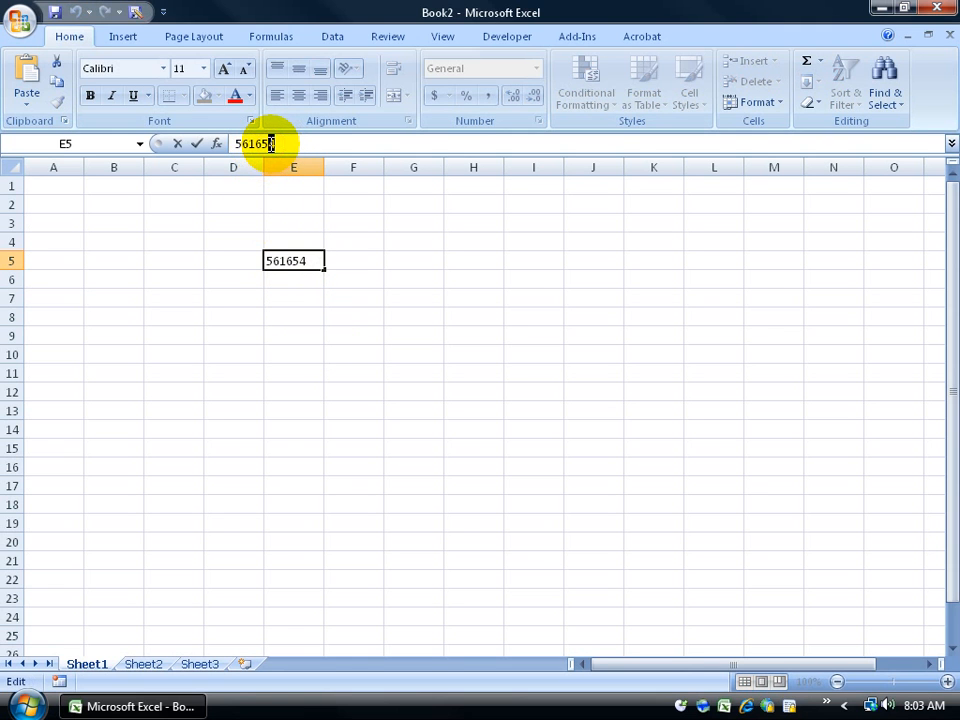
{"action": "left_click_drag", "start_coordinate": [264, 144], "coordinate": [320, 152]}
{"action": "key", "text": "BackSpace"}
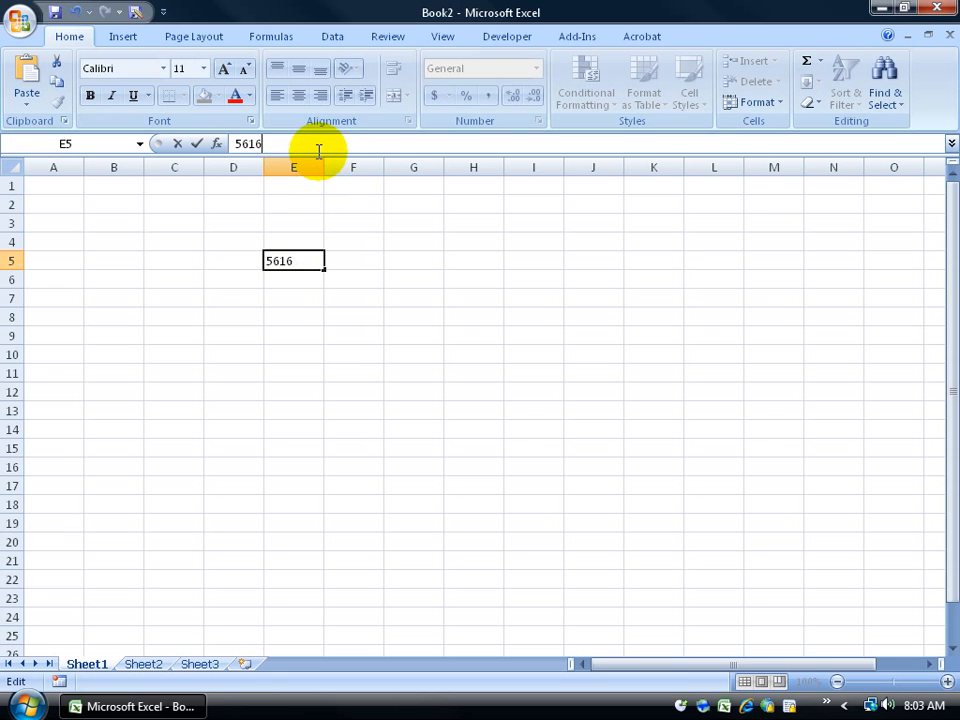
{"action": "type", "text": "5461"}
{"action": "key", "text": "Return"}
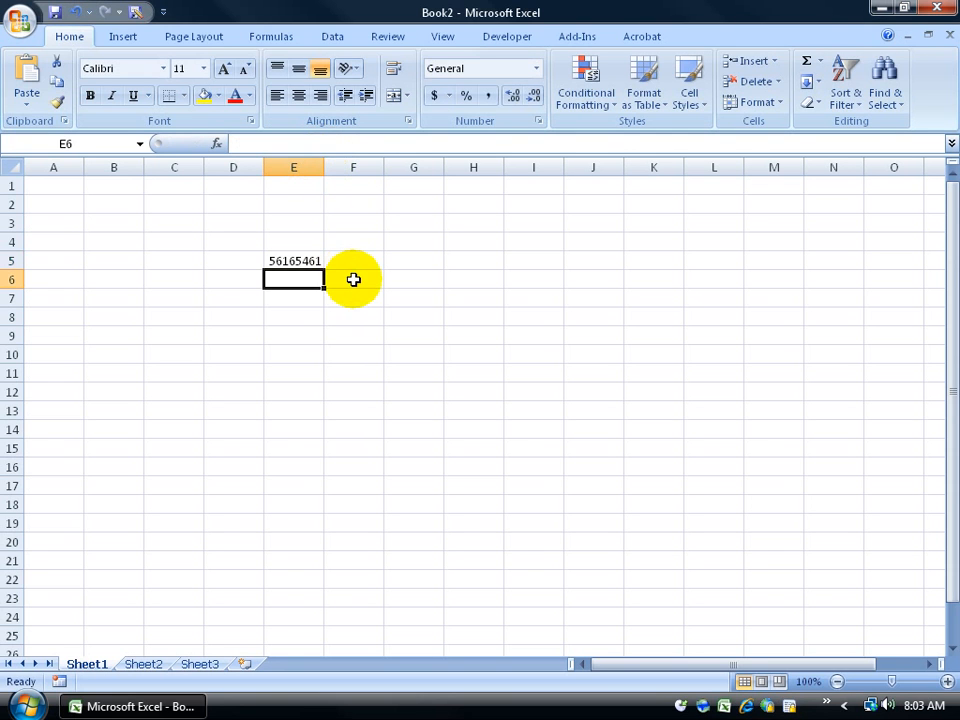
Step: Edit E5 directly in the cell, changing 56165461 to 56165441
{"action": "left_click", "coordinate": [300, 260]}
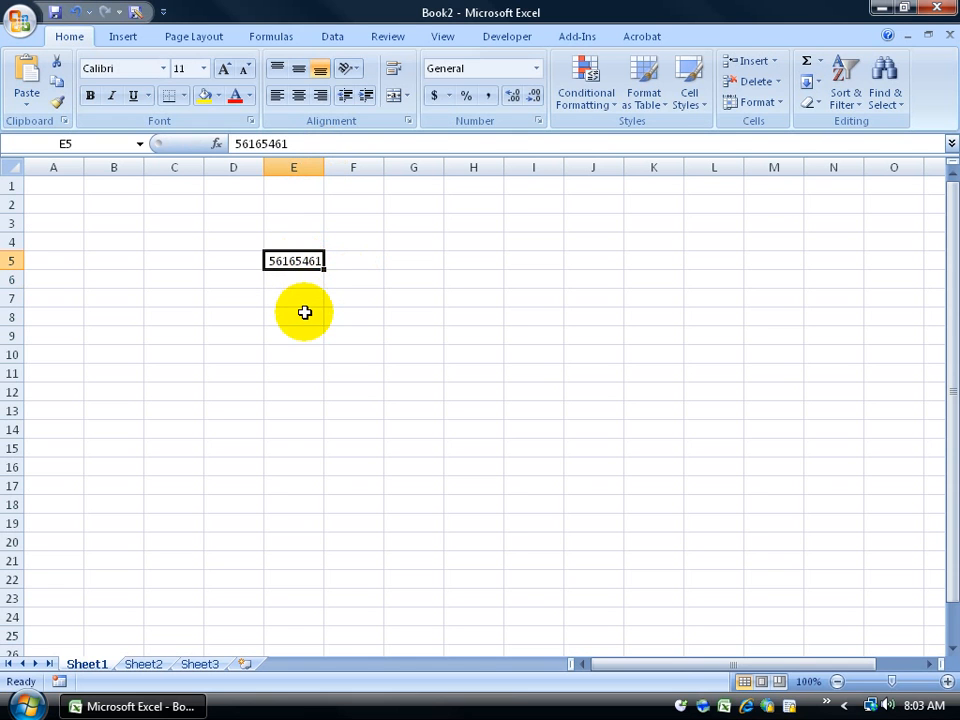
{"action": "double_click", "coordinate": [296, 260]}
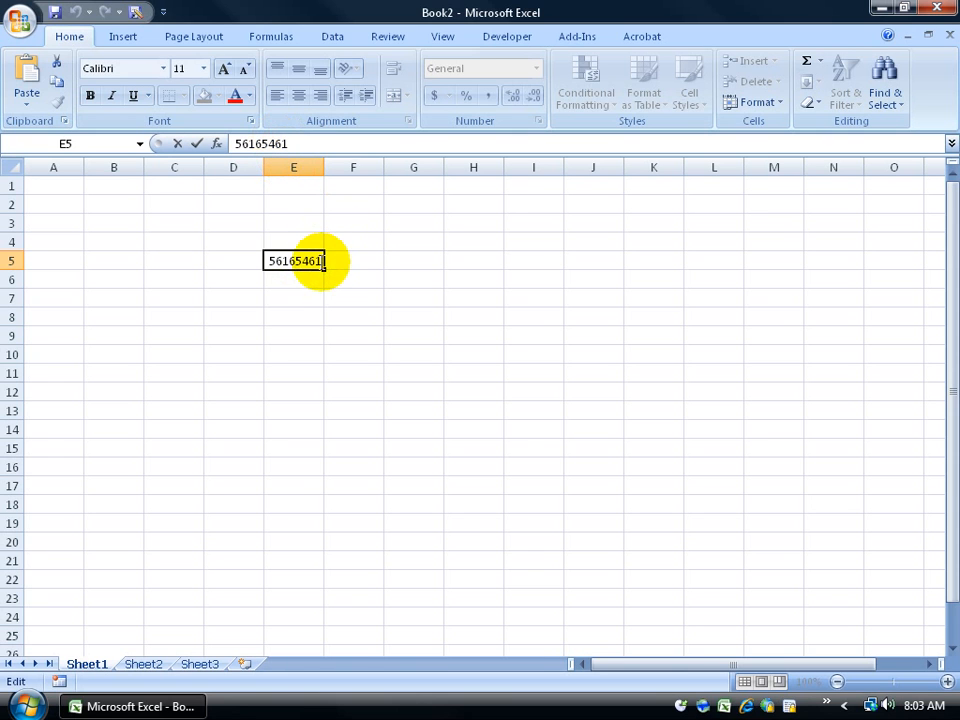
{"action": "left_click_drag", "start_coordinate": [322, 261], "coordinate": [306, 259]}
{"action": "key", "text": "BackSpace"}
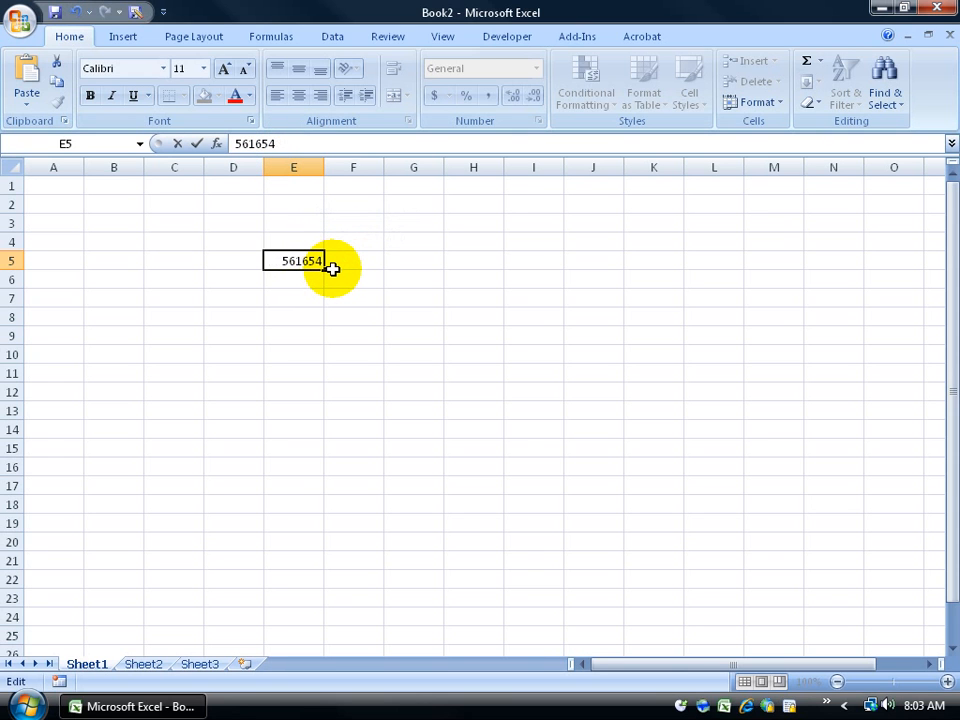
{"action": "type", "text": "41"}
{"action": "key", "text": "Return"}
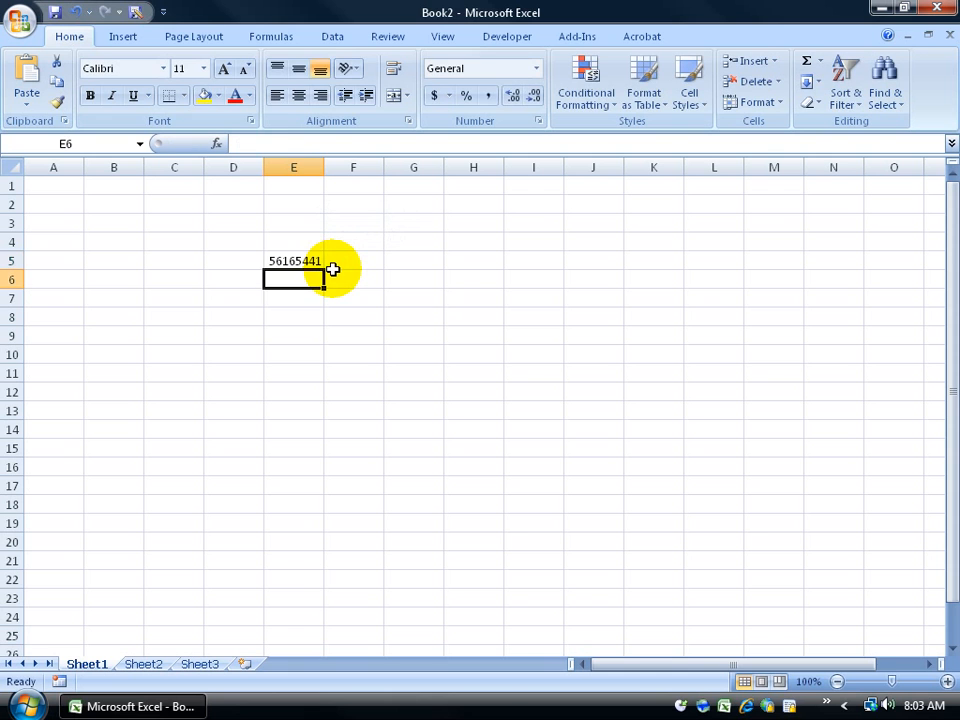
Step: Select cells F8, F13 and D12, then return to E5 and re-enter edit mode
{"action": "double_click", "coordinate": [298, 260]}
{"action": "left_click", "coordinate": [379, 315]}
{"action": "left_click", "coordinate": [328, 415]}
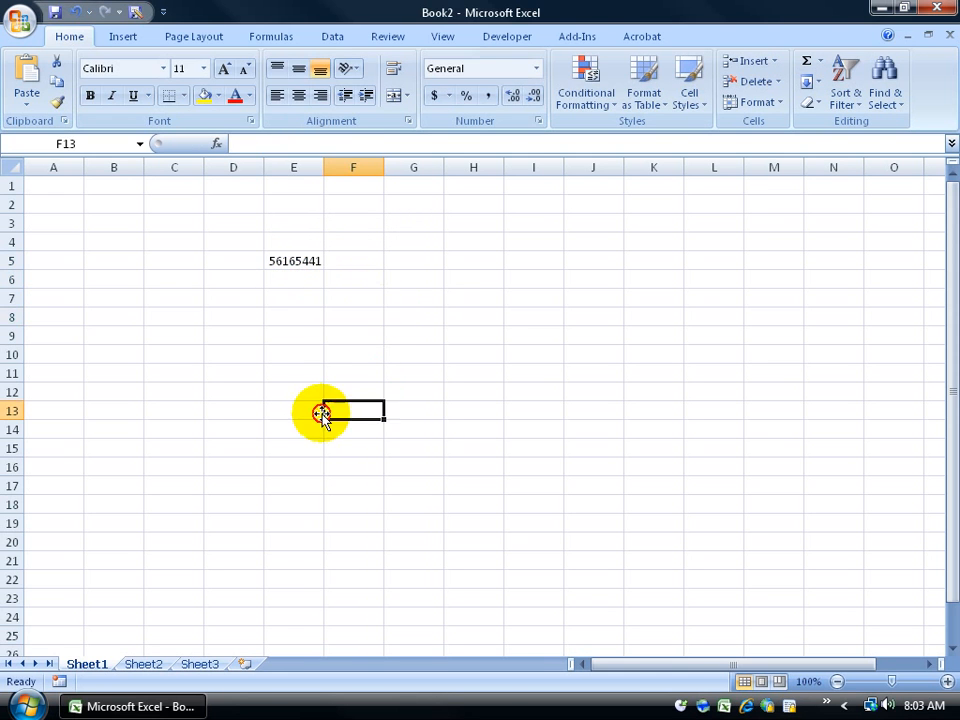
{"action": "left_click", "coordinate": [245, 392]}
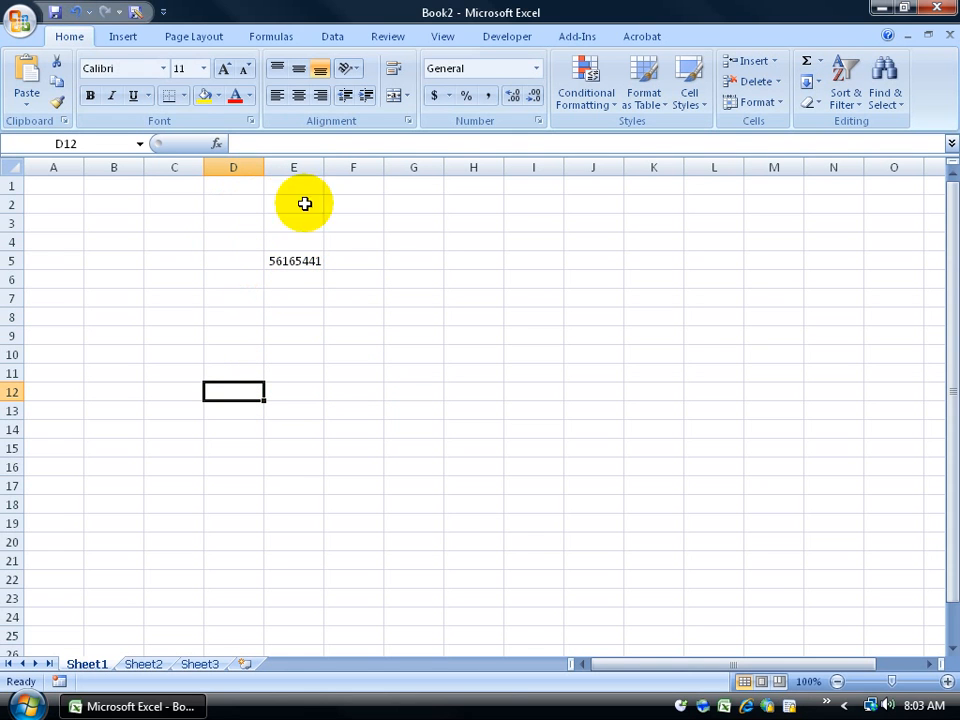
{"action": "left_click", "coordinate": [311, 261]}
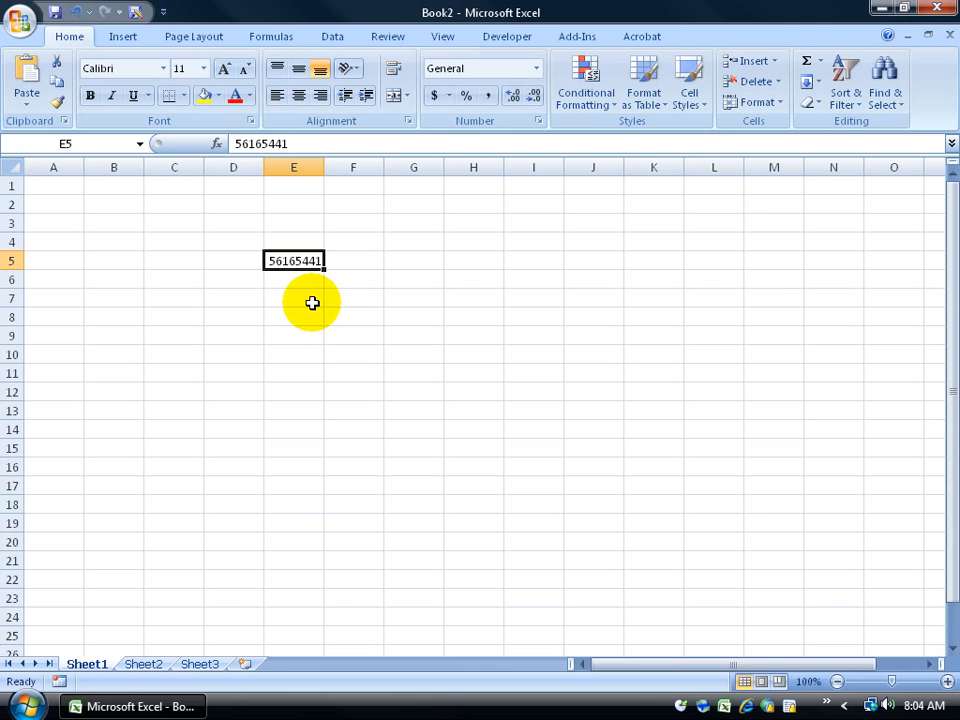
{"action": "double_click", "coordinate": [296, 260]}
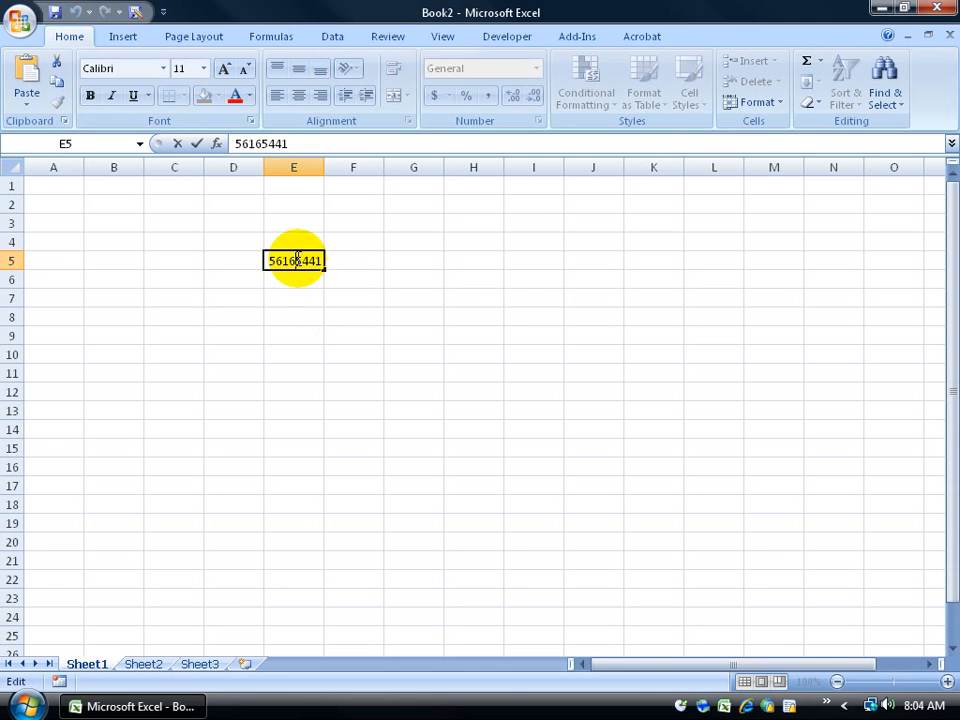
Step: Cancel the E5 edit and start saving the new Book1 workbook
{"action": "key", "text": "Escape"}
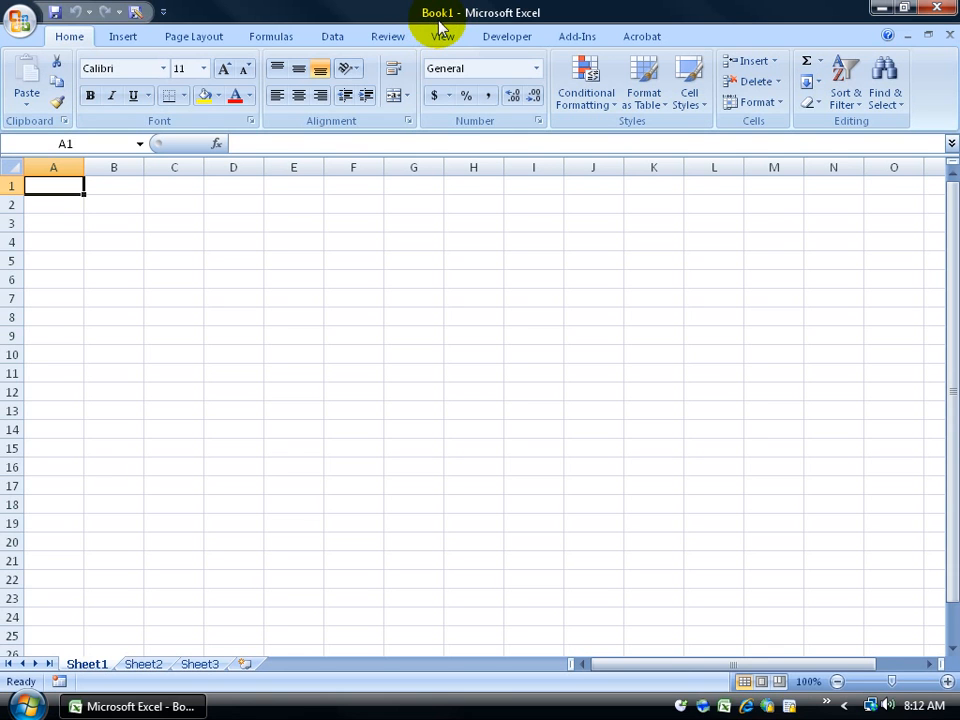
{"action": "left_click", "coordinate": [55, 15]}
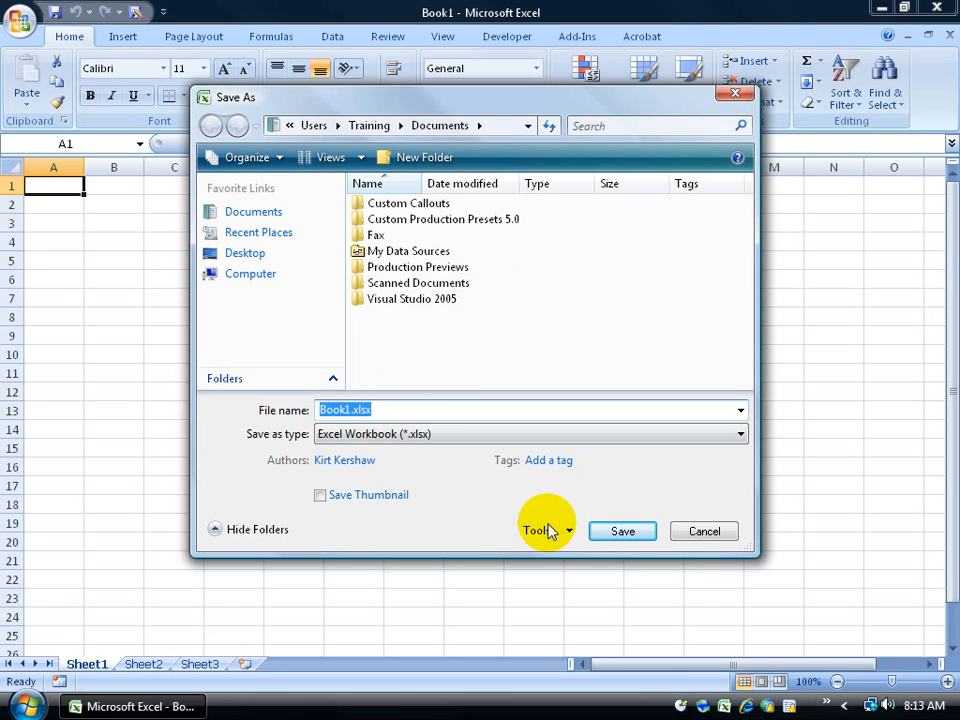
Step: Save the blank workbook to the Desktop as 'generic name.xlsx'
{"action": "left_click", "coordinate": [262, 256]}
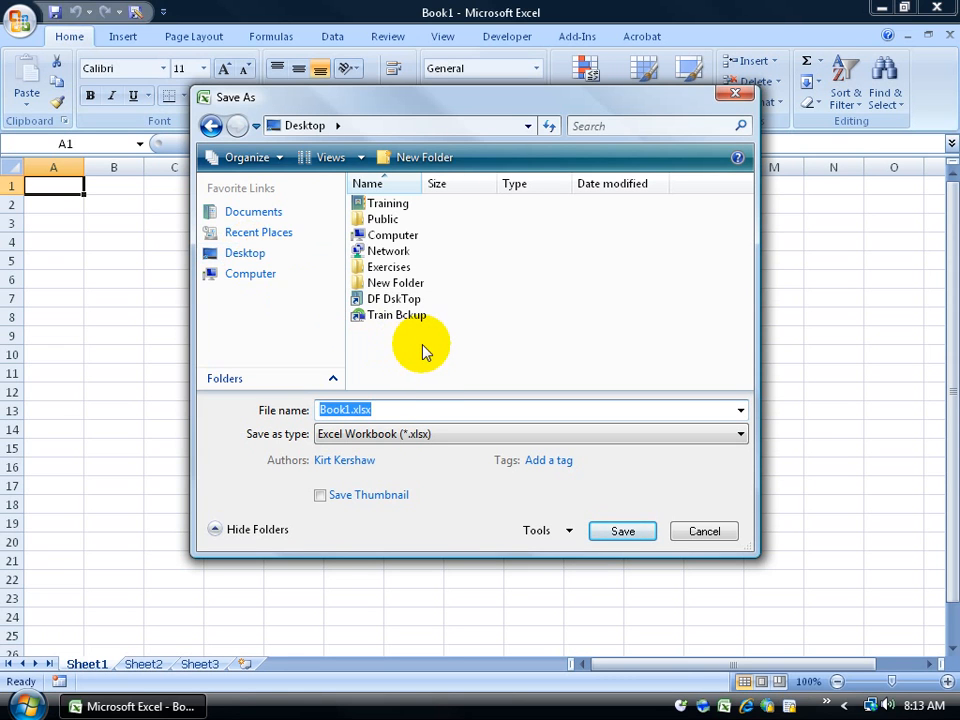
{"action": "type", "text": "generic name"}
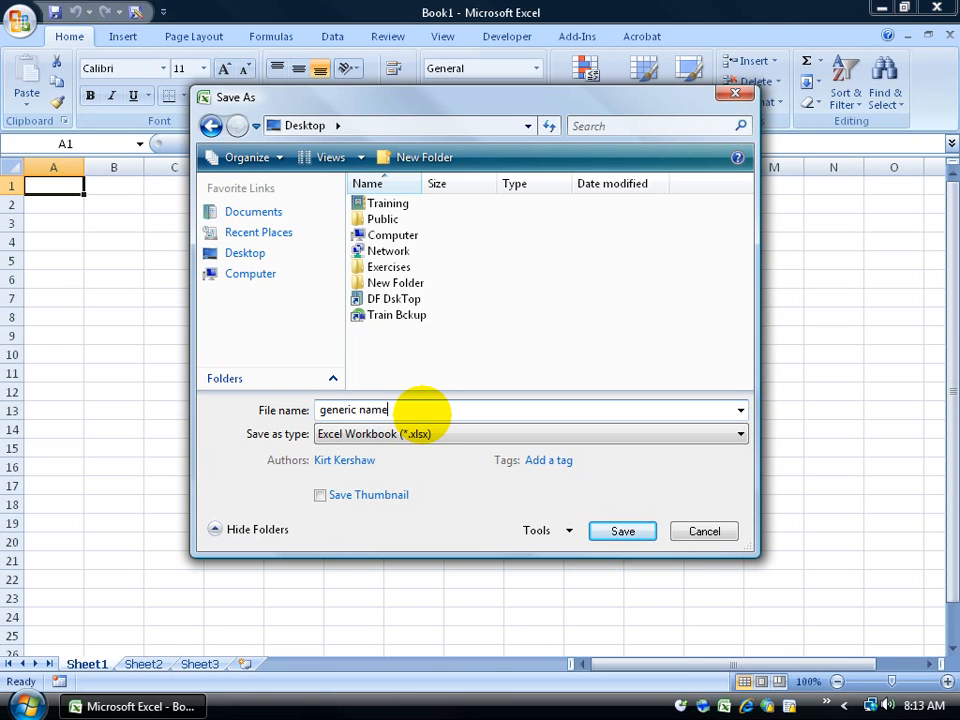
{"action": "left_click", "coordinate": [634, 530]}
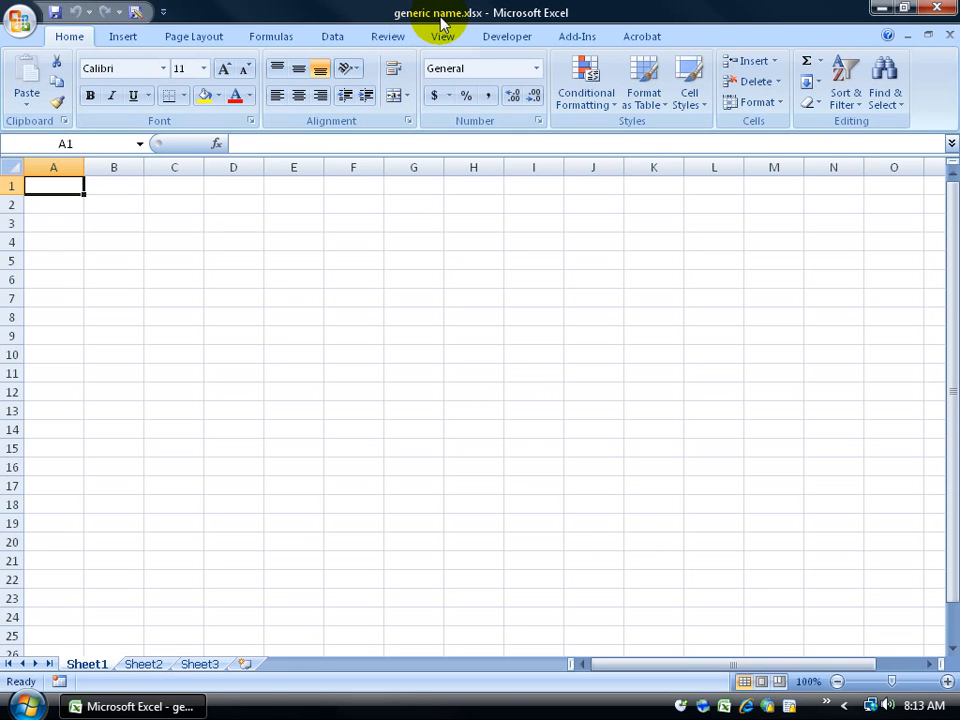
{"action": "left_click", "coordinate": [880, 12]}
{"action": "left_click", "coordinate": [137, 241]}
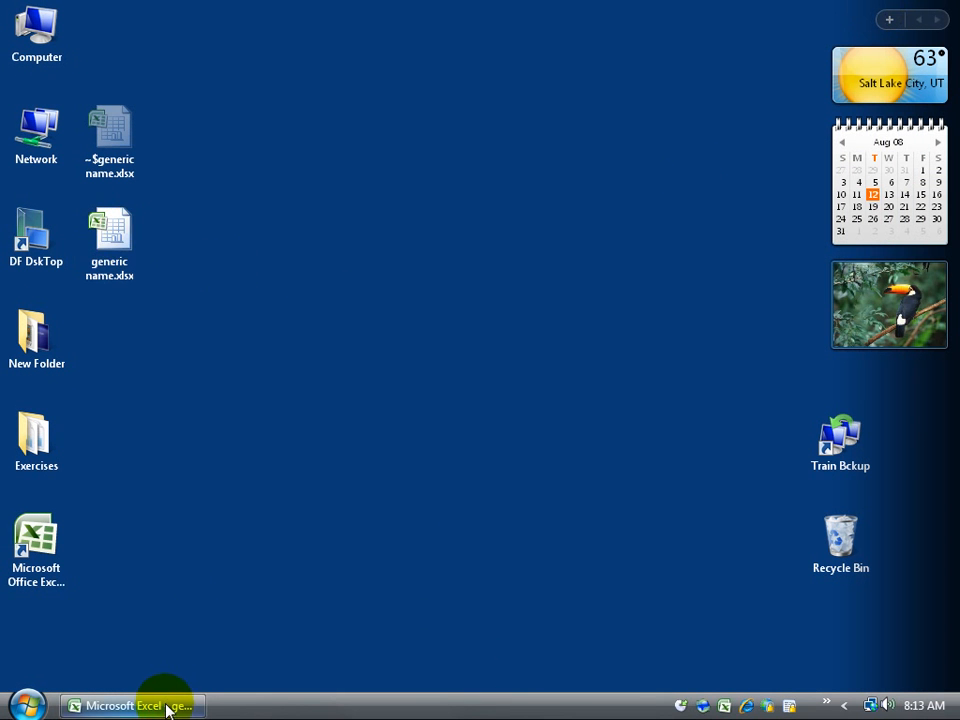
{"action": "mouse_move", "coordinate": [165, 707]}
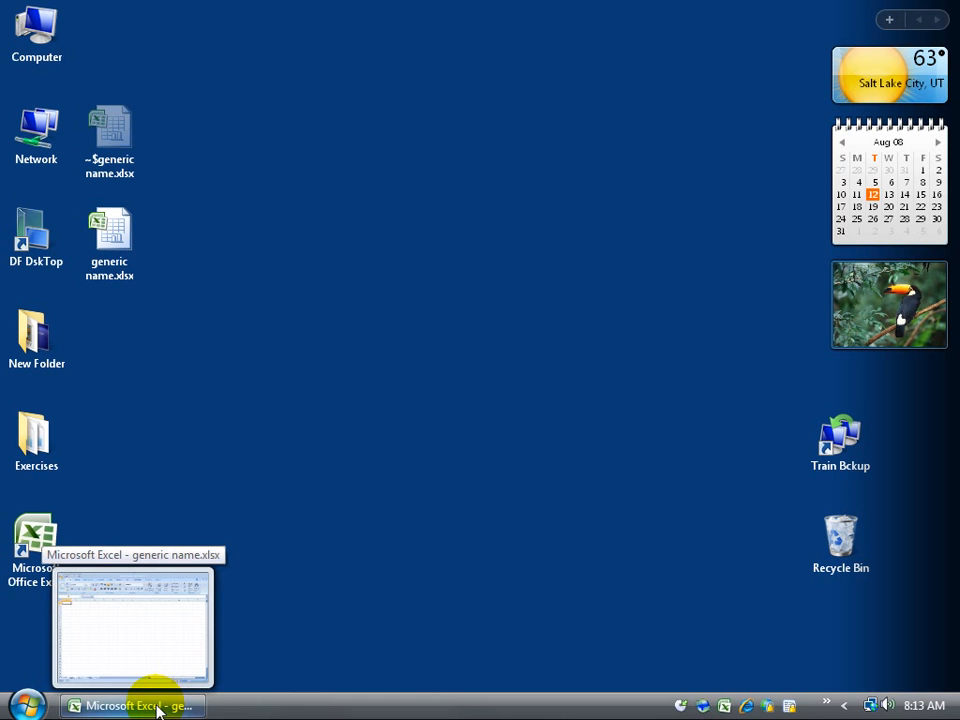
{"action": "left_click", "coordinate": [162, 707]}
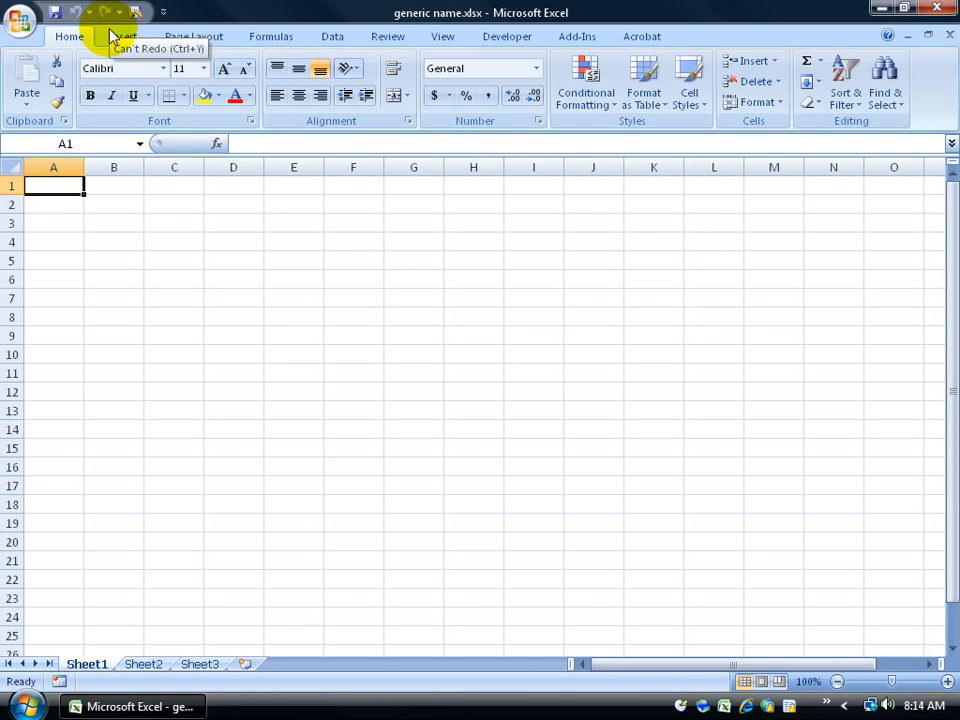
Step: Enter dsf in C2 and df in both E5 and D9
{"action": "left_click", "coordinate": [154, 206]}
{"action": "type", "text": "dsf"}
{"action": "left_click", "coordinate": [290, 261]}
{"action": "type", "text": "df"}
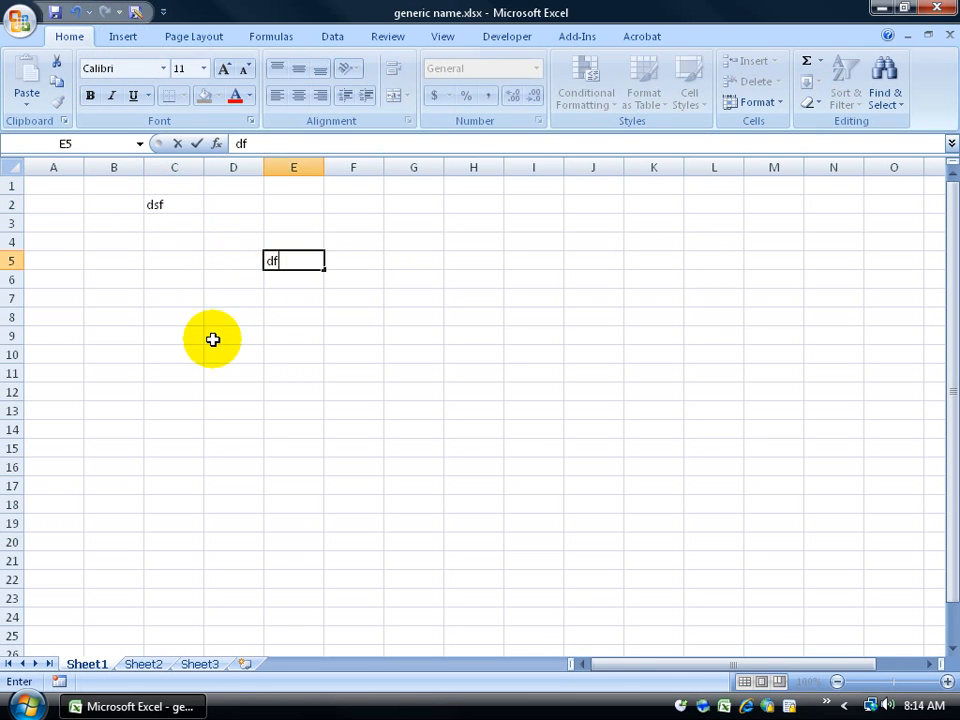
{"action": "left_click", "coordinate": [214, 338]}
{"action": "type", "text": "df"}
{"action": "left_click", "coordinate": [176, 336]}
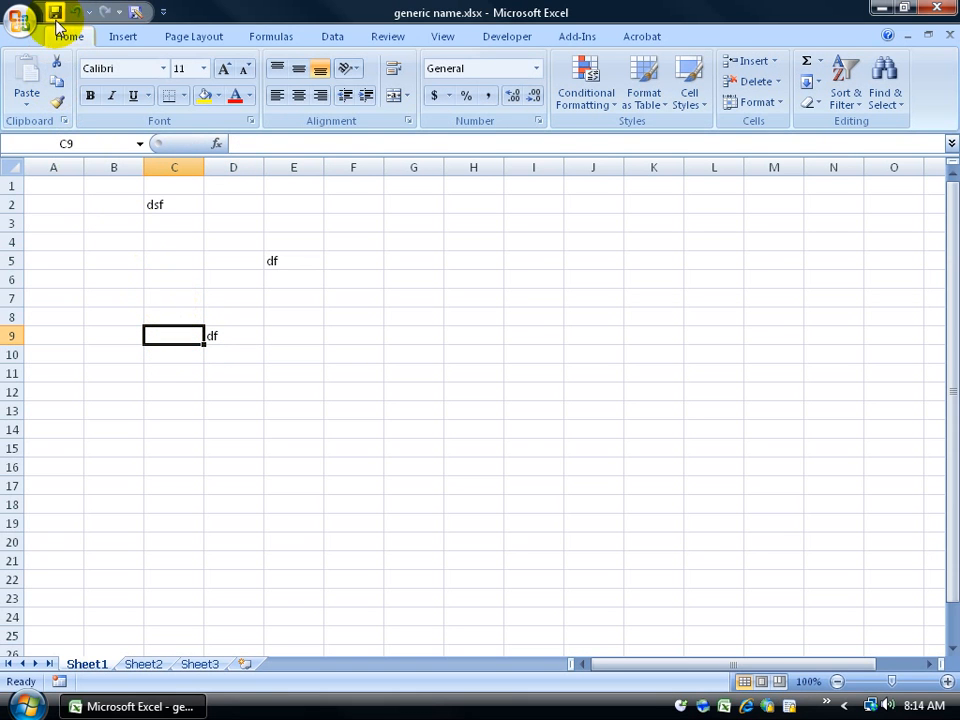
Step: Save the workbook, close Excel, and reopen generic name.xlsx from the desktop
{"action": "left_click", "coordinate": [55, 12]}
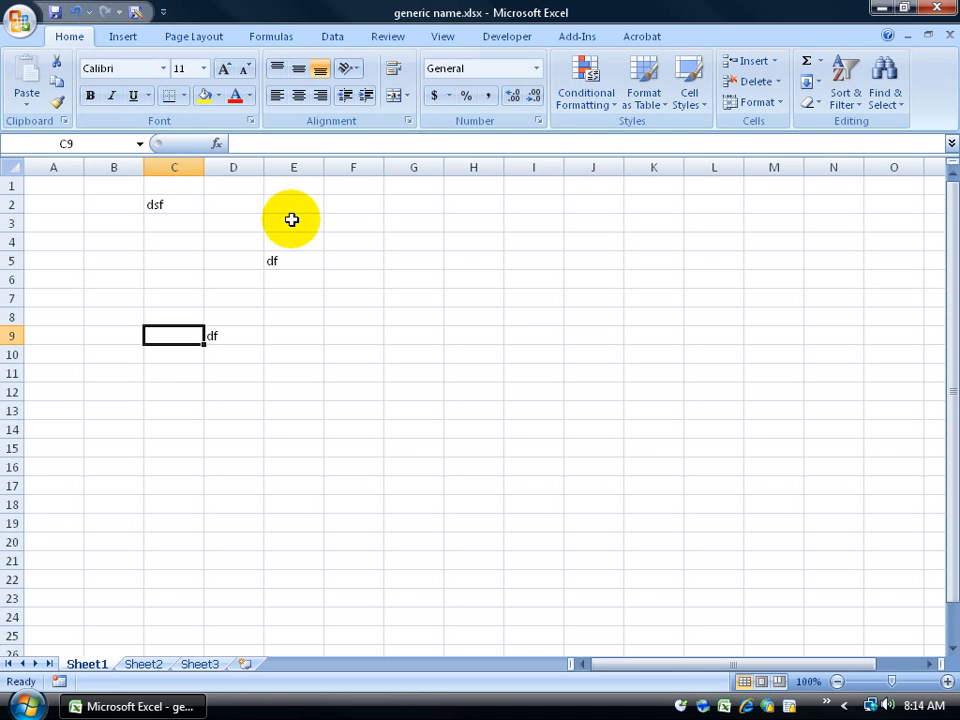
{"action": "left_click", "coordinate": [937, 7]}
{"action": "left_click", "coordinate": [130, 240]}
{"action": "double_click", "coordinate": [122, 240]}
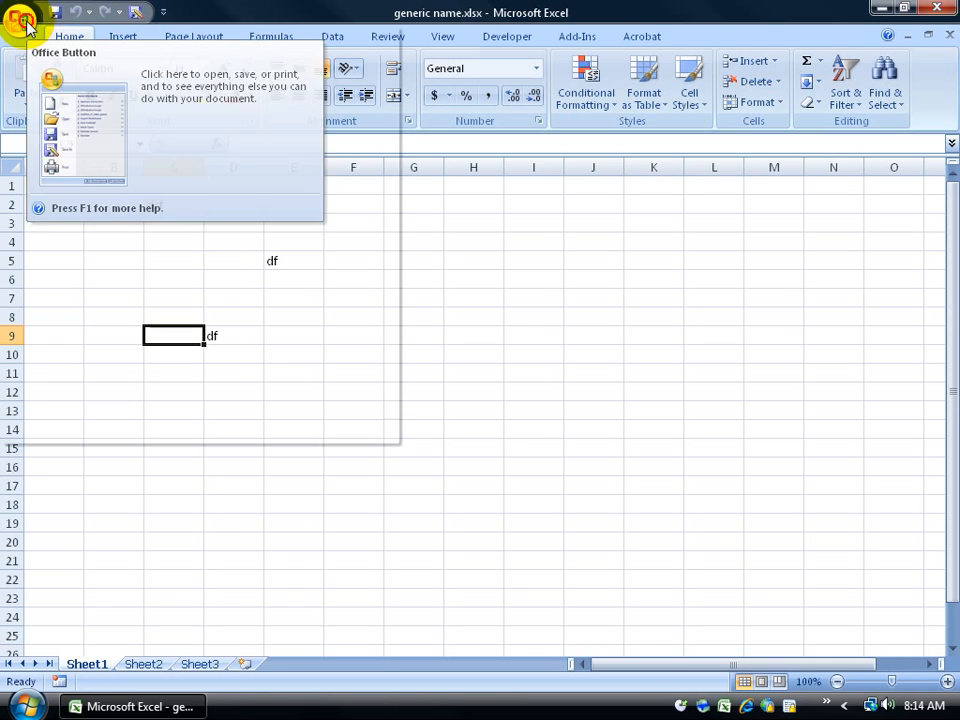
Step: Try Save As under the existing name and decline replacing generic name.xlsx
{"action": "left_click", "coordinate": [22, 22]}
{"action": "mouse_move", "coordinate": [56, 194]}
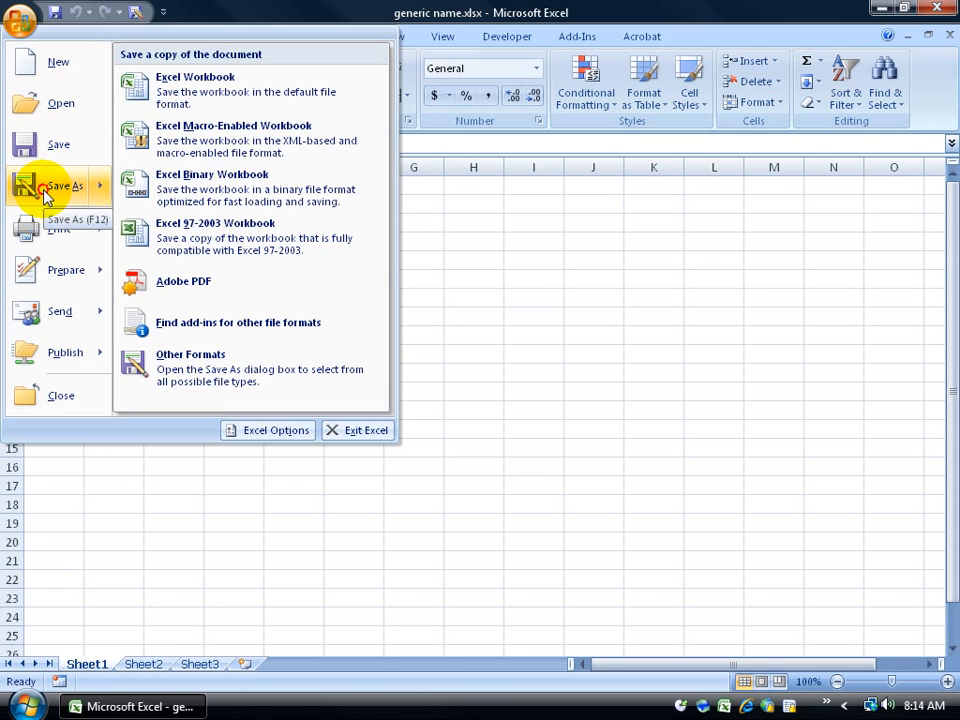
{"action": "left_click", "coordinate": [45, 190]}
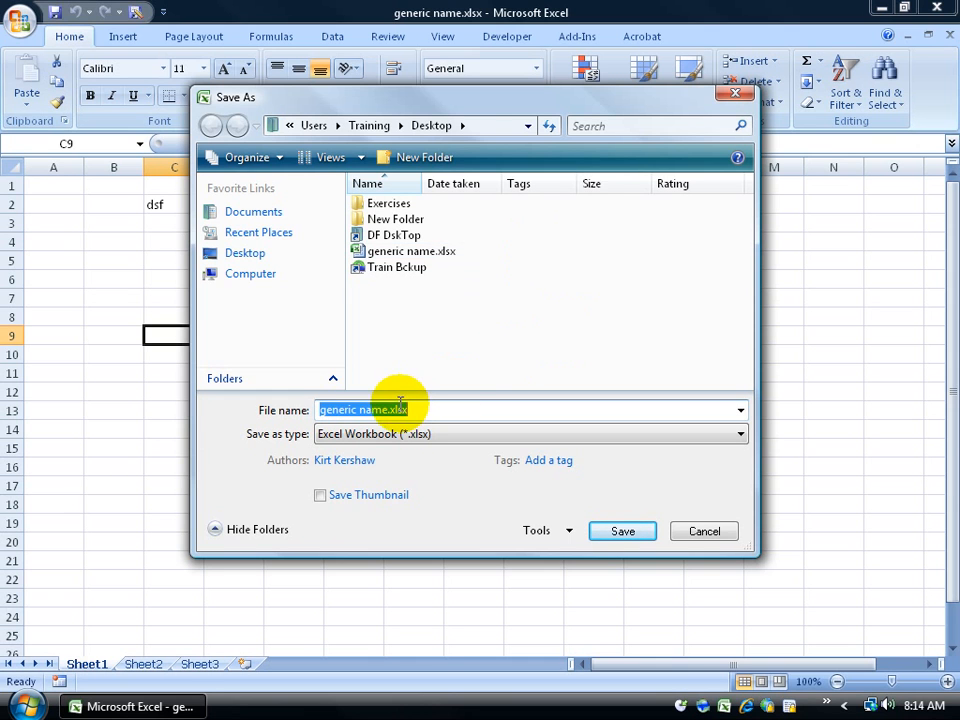
{"action": "left_click", "coordinate": [620, 531]}
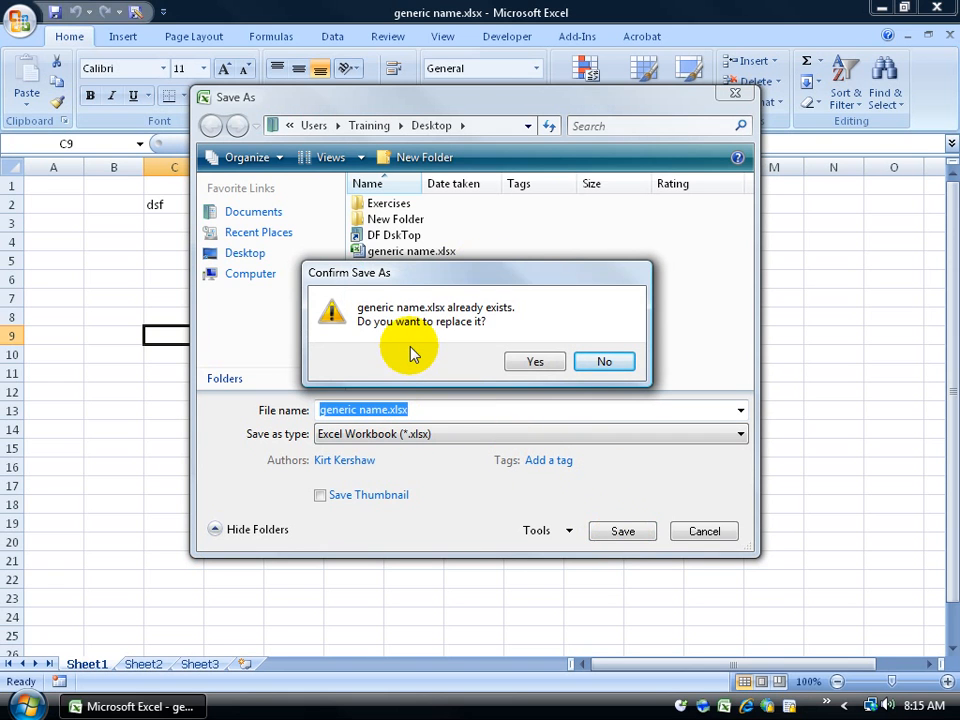
{"action": "left_click", "coordinate": [604, 361]}
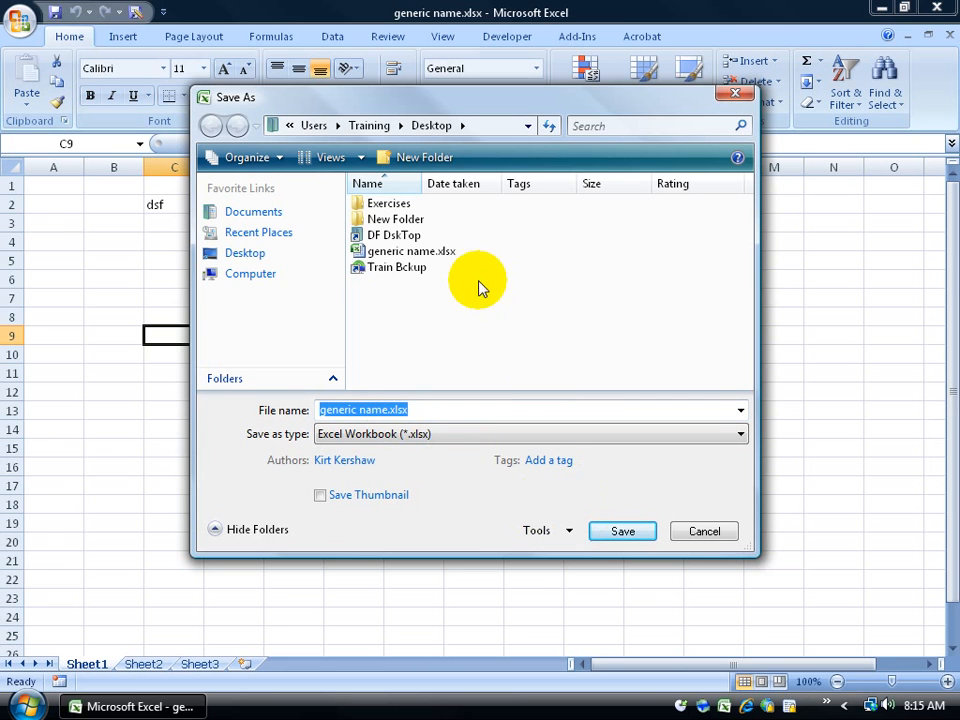
Step: Save the copy as 'generic name 2.xlsx' on the Desktop and close Excel
{"action": "left_click", "coordinate": [389, 411]}
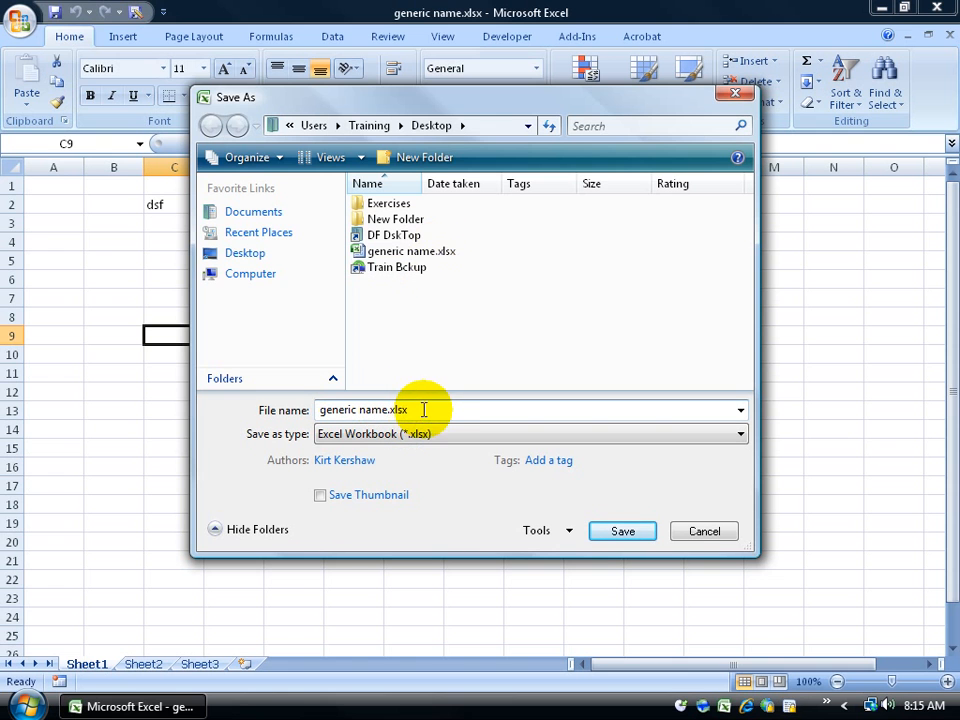
{"action": "type", "text": "2"}
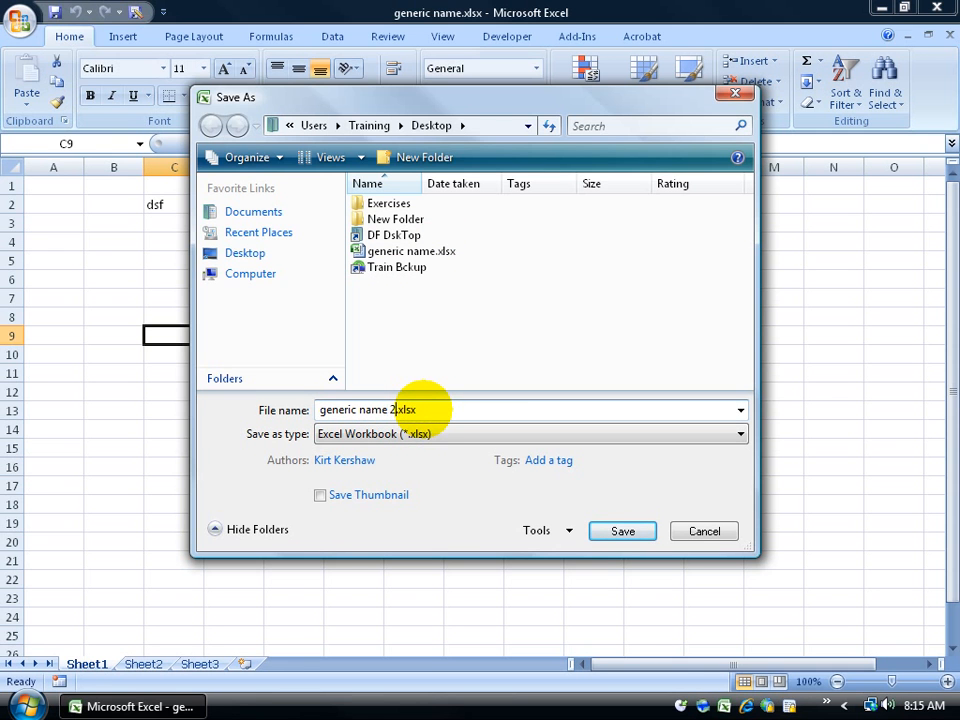
{"action": "left_click", "coordinate": [632, 533]}
{"action": "left_click", "coordinate": [938, 9]}
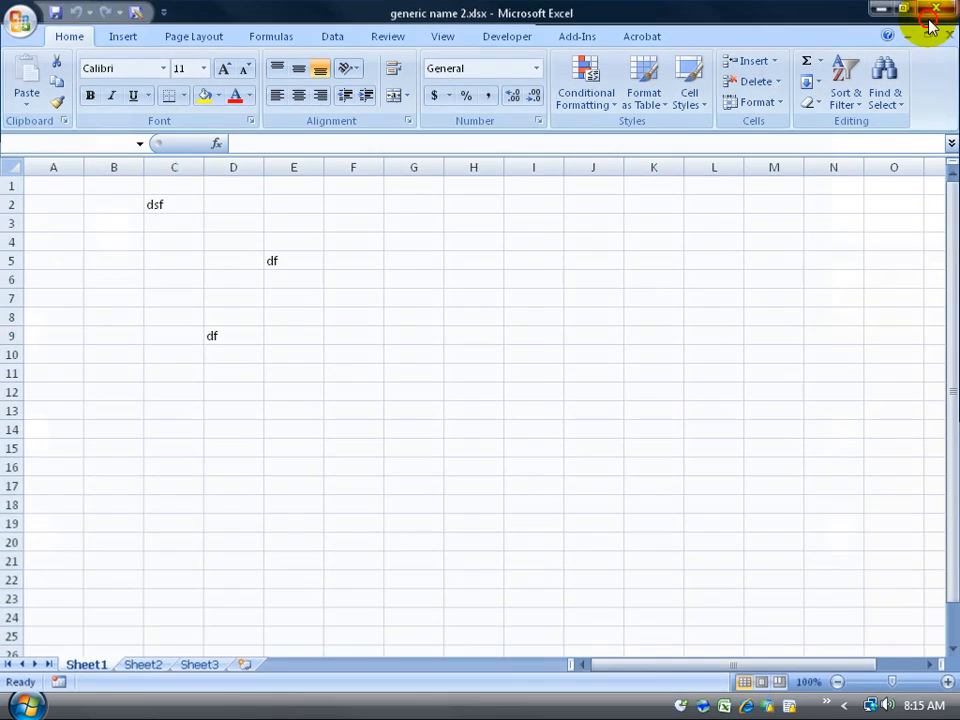
Step: Delete generic name 2.xlsx from the desktop and reopen generic name.xlsx
{"action": "left_click", "coordinate": [107, 241]}
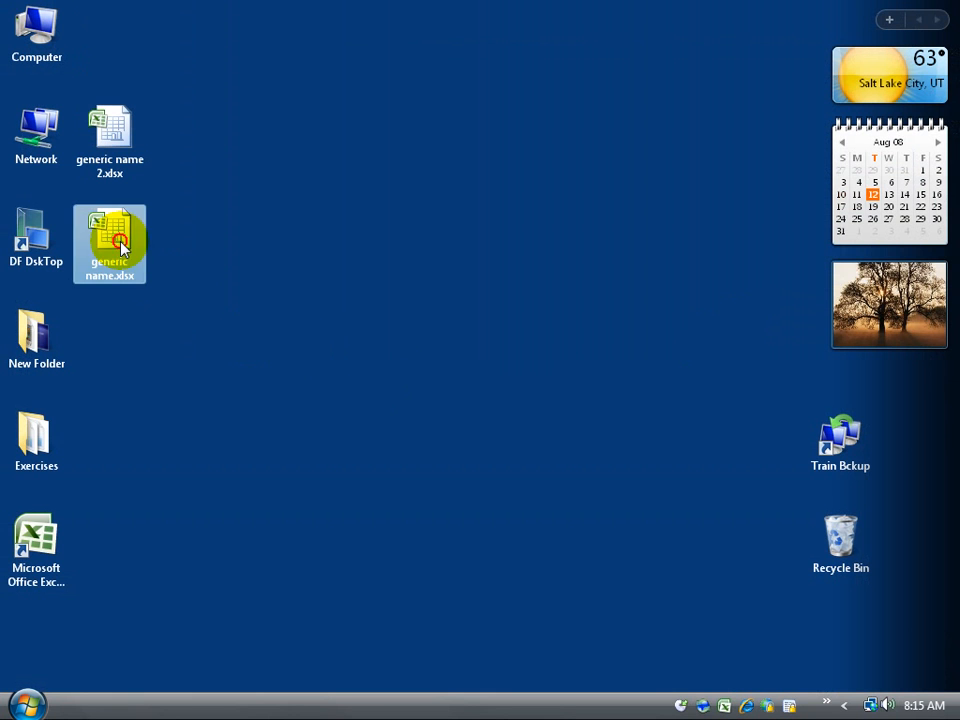
{"action": "left_click", "coordinate": [117, 135]}
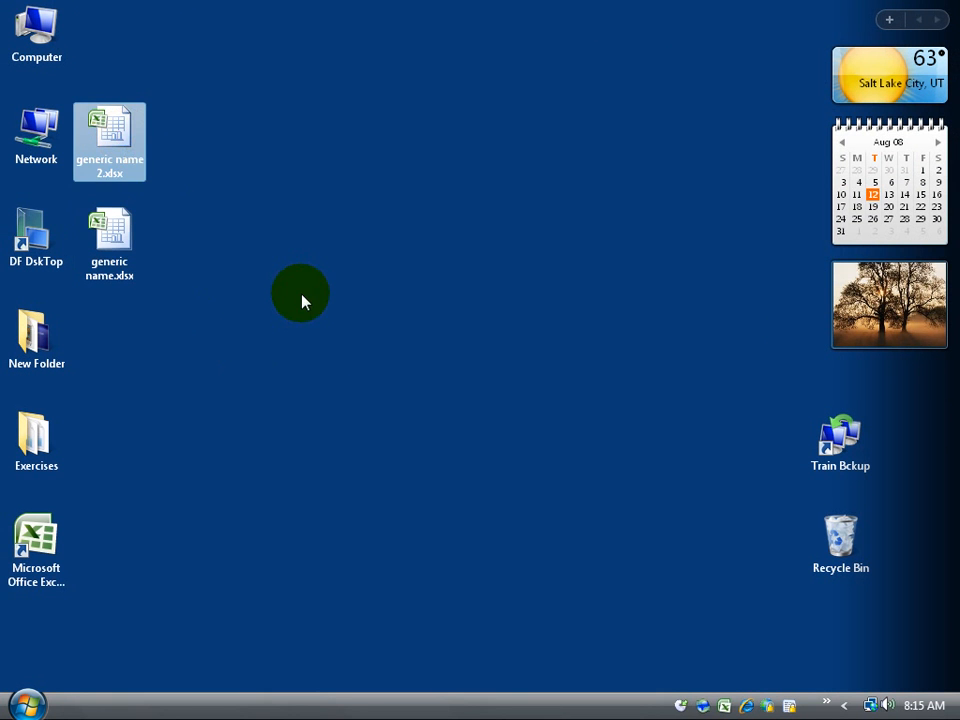
{"action": "right_click", "coordinate": [107, 135]}
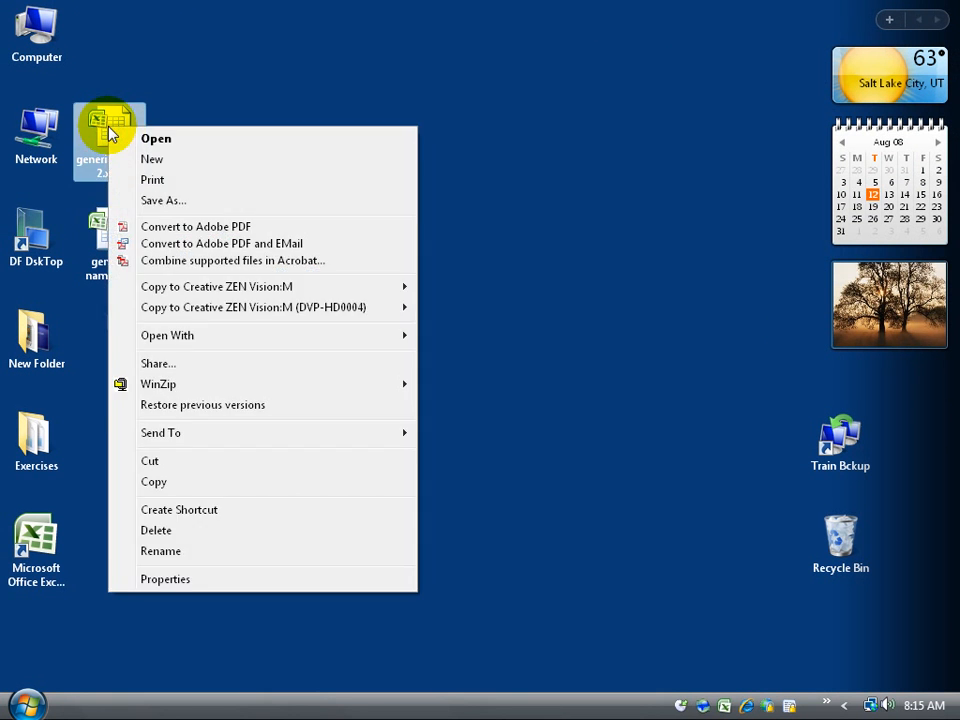
{"action": "left_click", "coordinate": [215, 532]}
{"action": "left_click", "coordinate": [552, 430]}
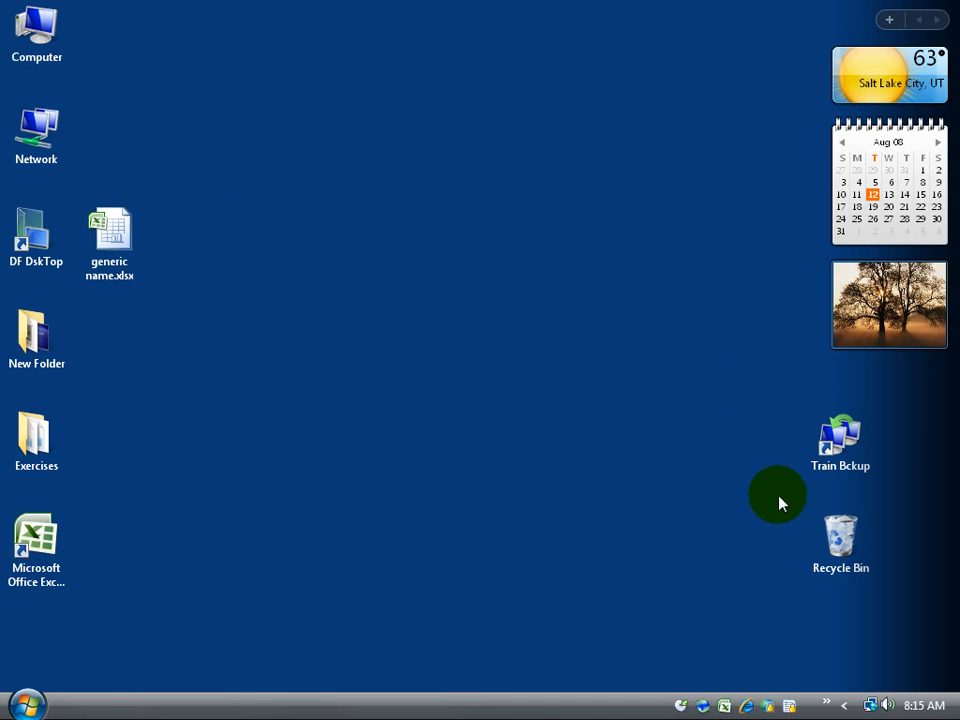
{"action": "left_click", "coordinate": [111, 236]}
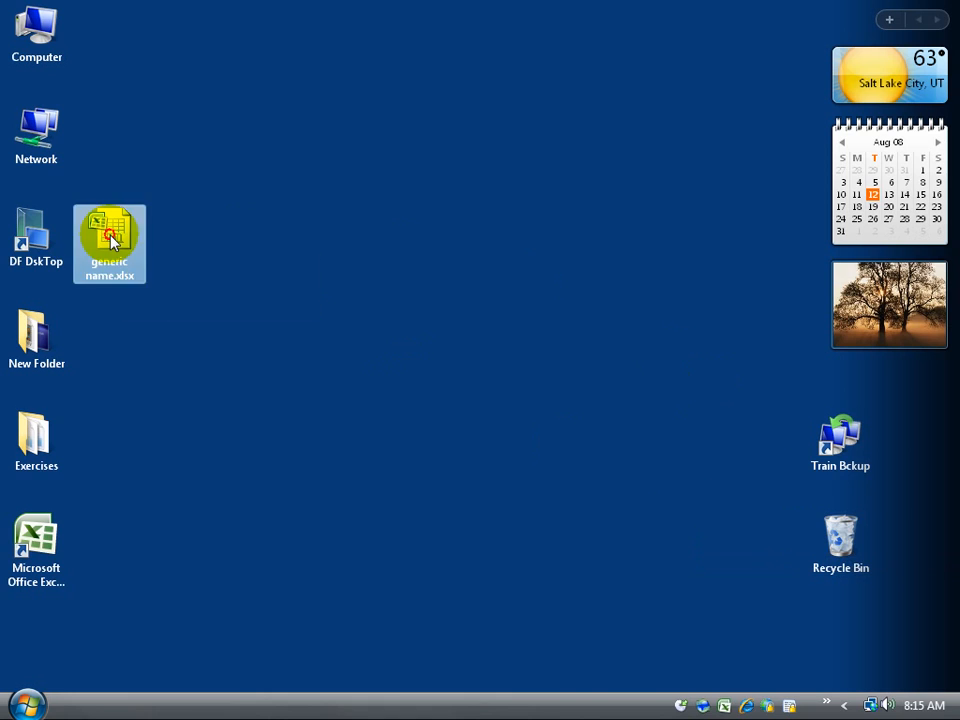
{"action": "double_click", "coordinate": [111, 238]}
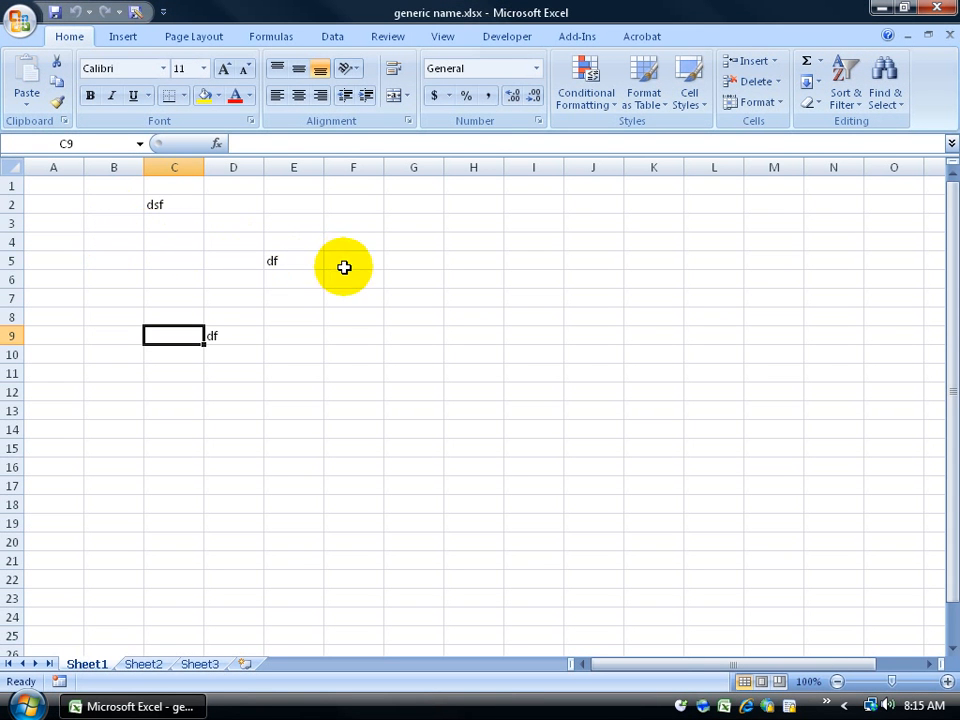
Step: Clear the contents of B2:F10, removing the dsf and df entries
{"action": "left_click_drag", "start_coordinate": [100, 200], "coordinate": [356, 349]}
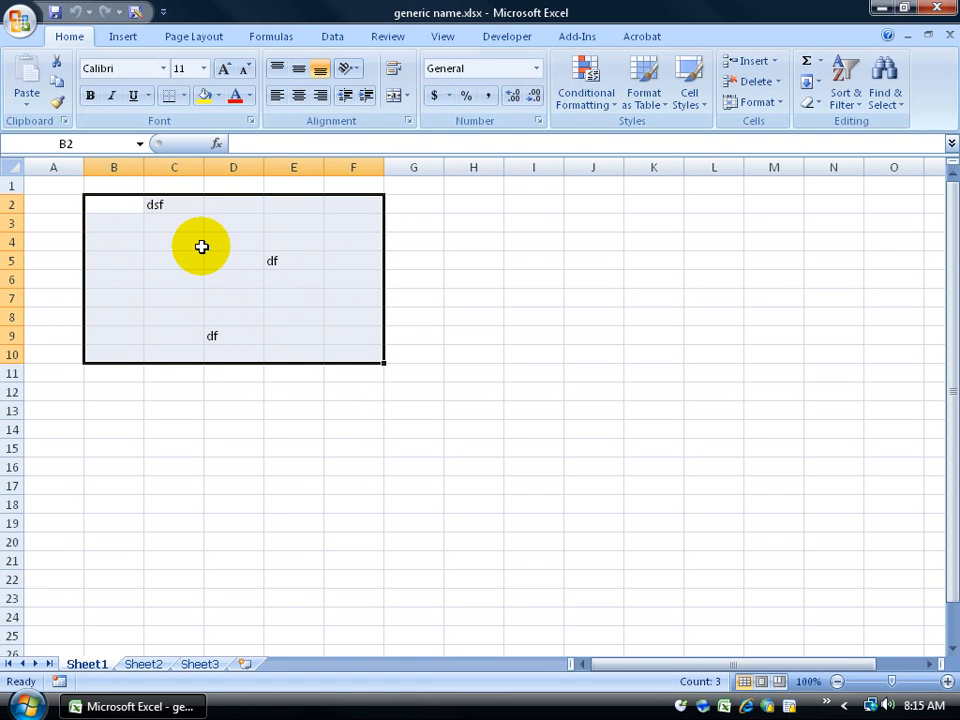
{"action": "key", "text": "Delete"}
{"action": "left_click", "coordinate": [418, 279]}
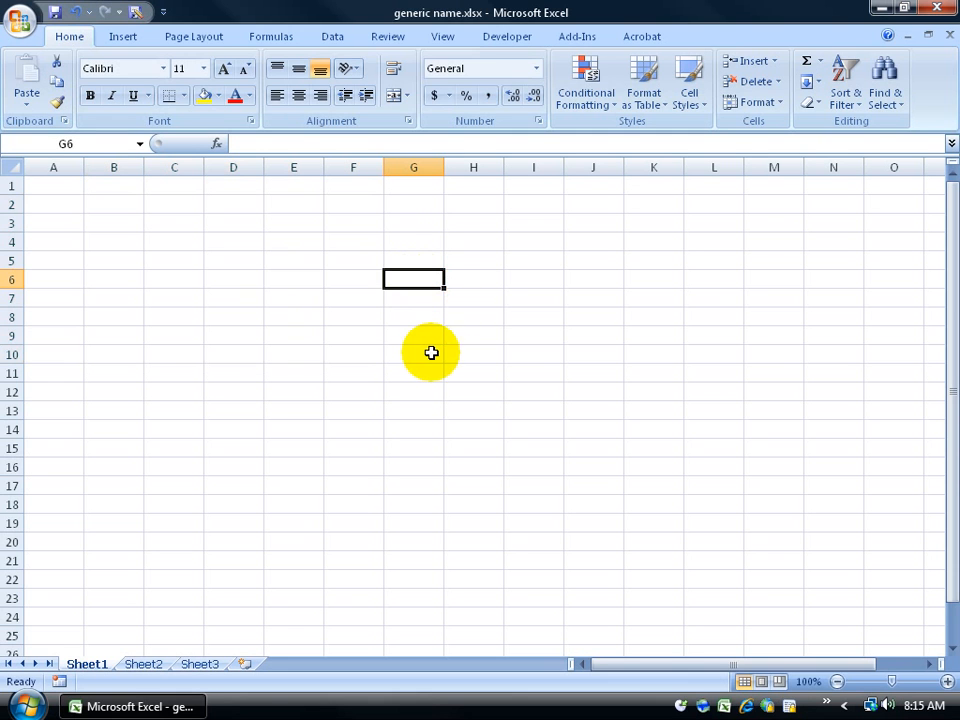
Step: Undo and redo the clearing twice, ending with the range empty
{"action": "left_click", "coordinate": [76, 14]}
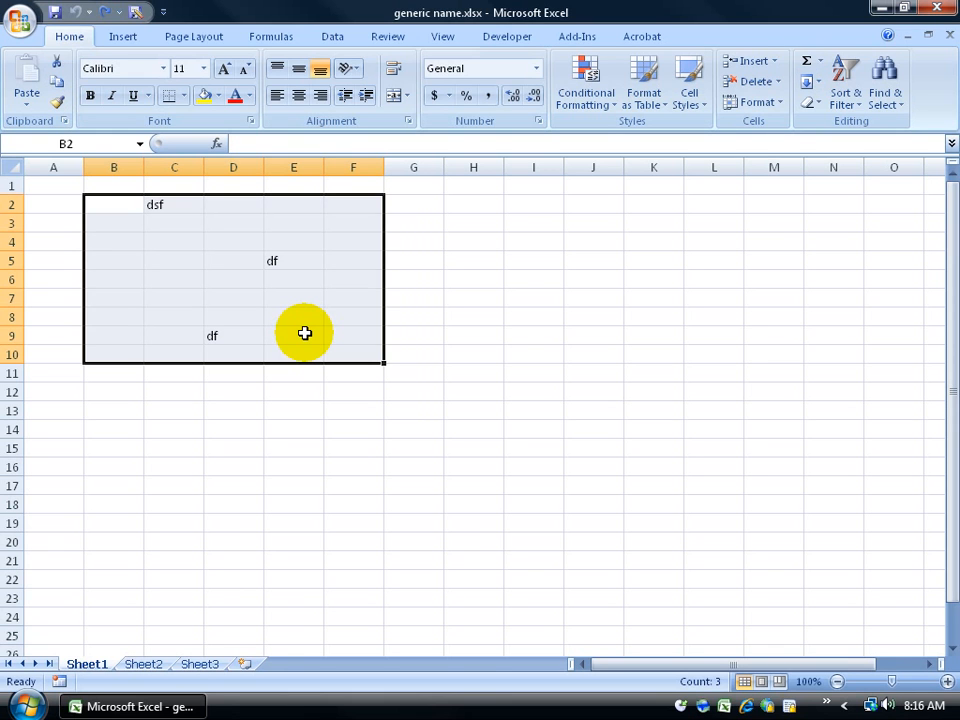
{"action": "left_click", "coordinate": [104, 15]}
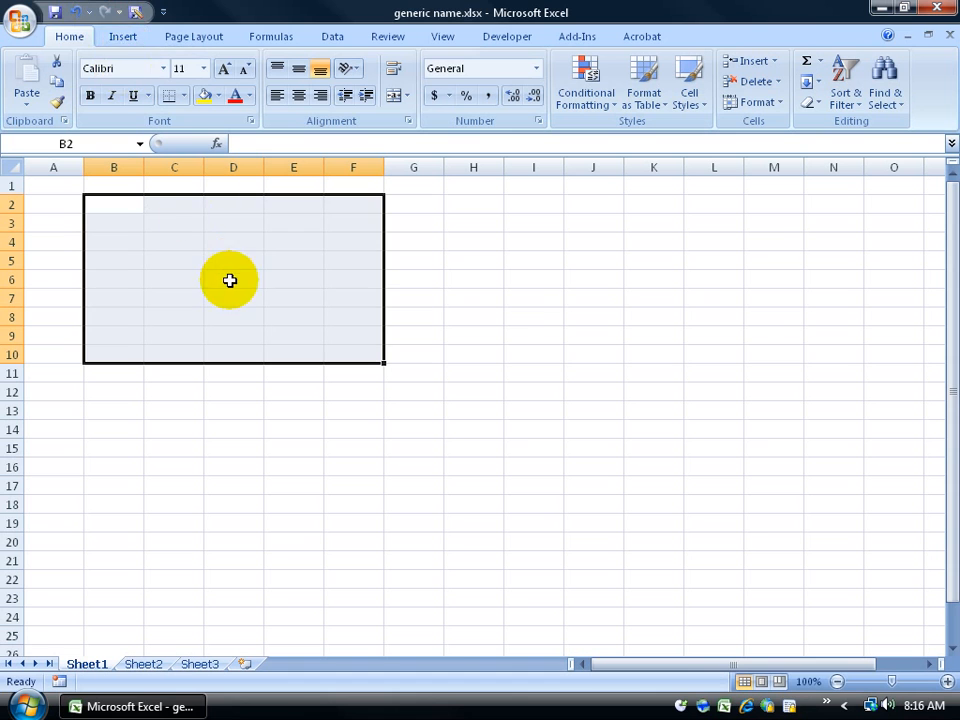
{"action": "left_click", "coordinate": [77, 13]}
{"action": "left_click", "coordinate": [105, 14]}
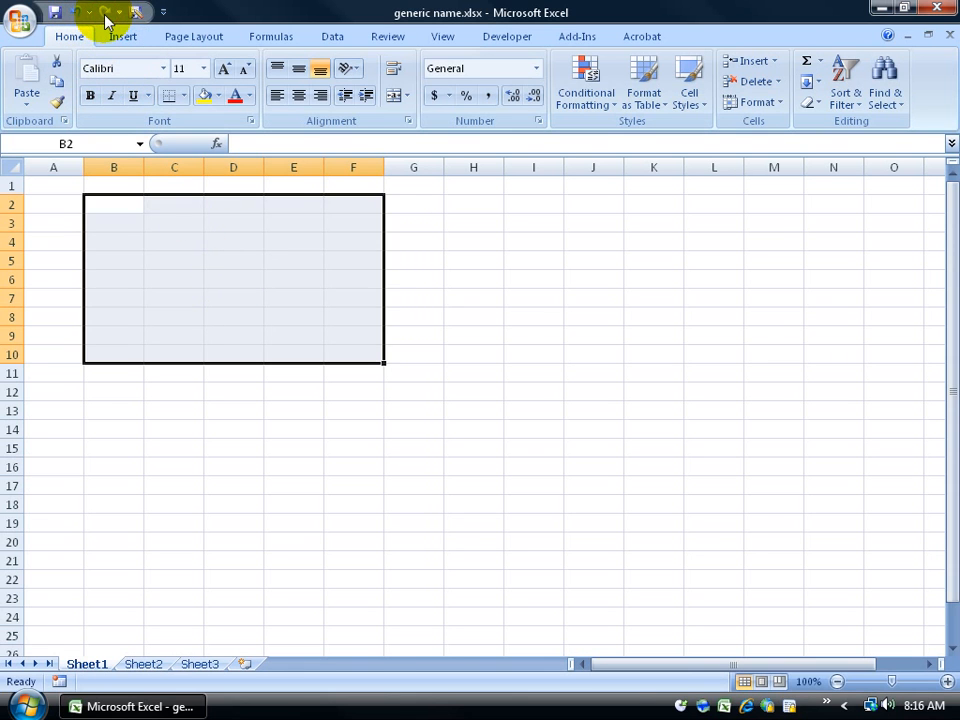
{"action": "left_click", "coordinate": [438, 258]}
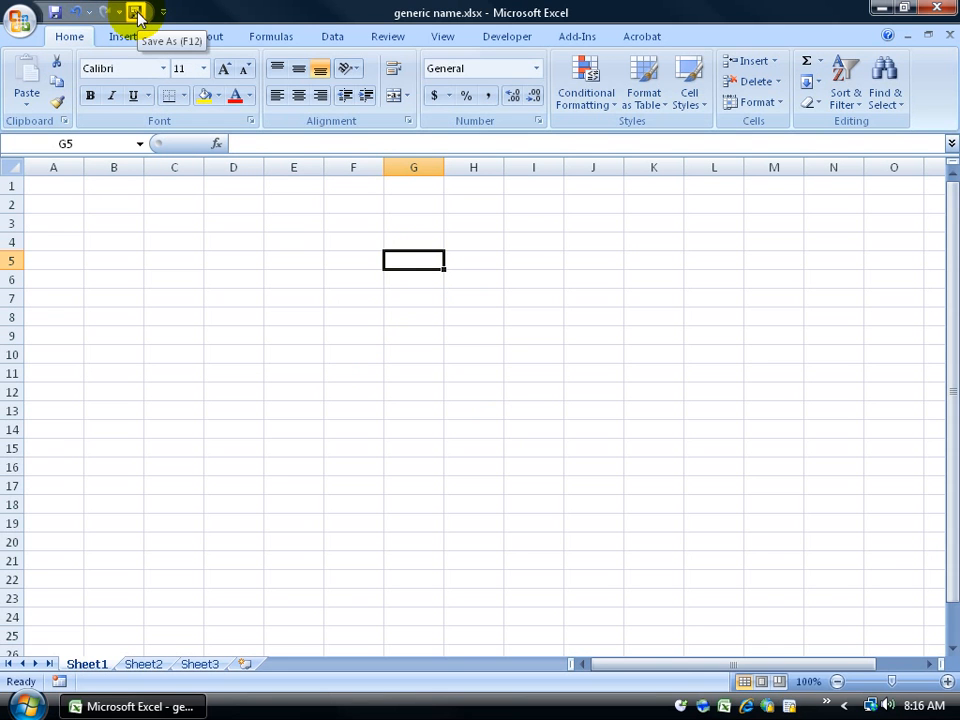
{"action": "left_click", "coordinate": [21, 21]}
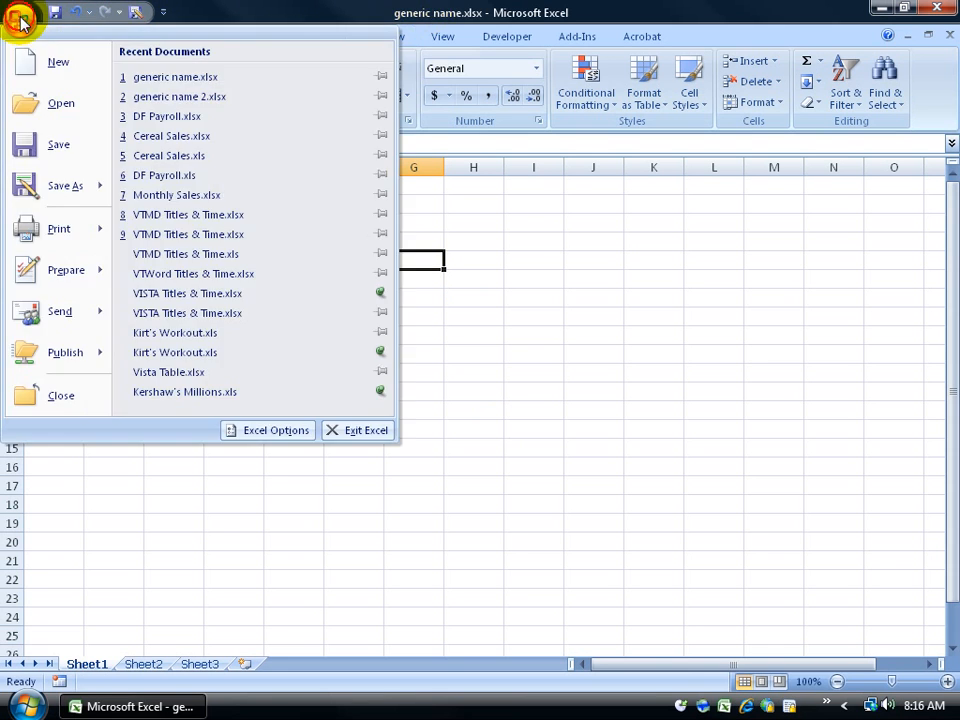
{"action": "mouse_move", "coordinate": [50, 195]}
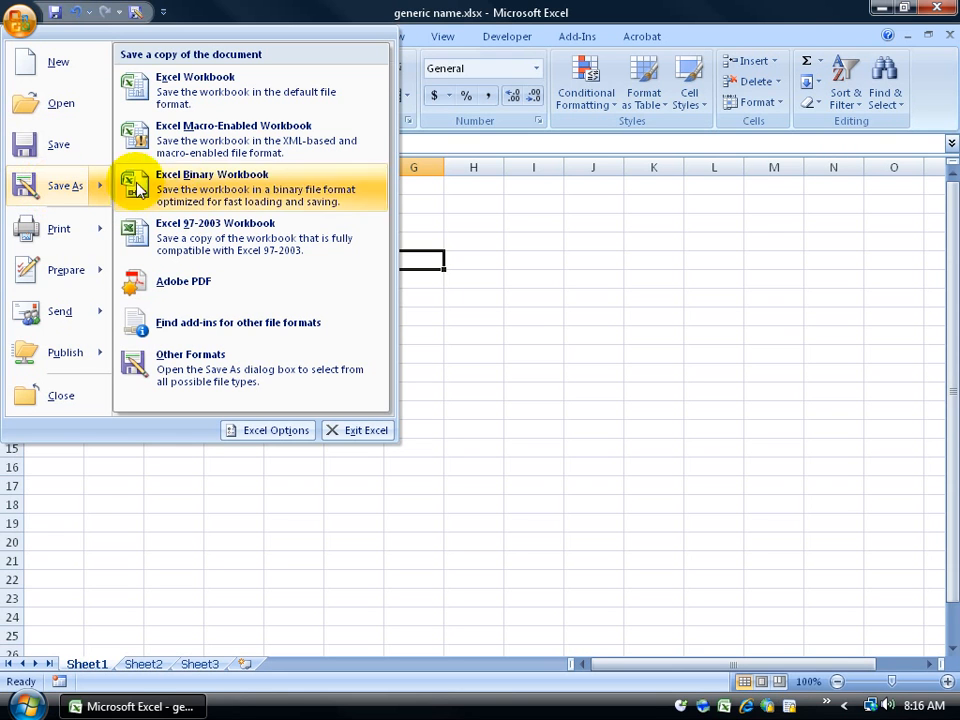
{"action": "left_click", "coordinate": [64, 186]}
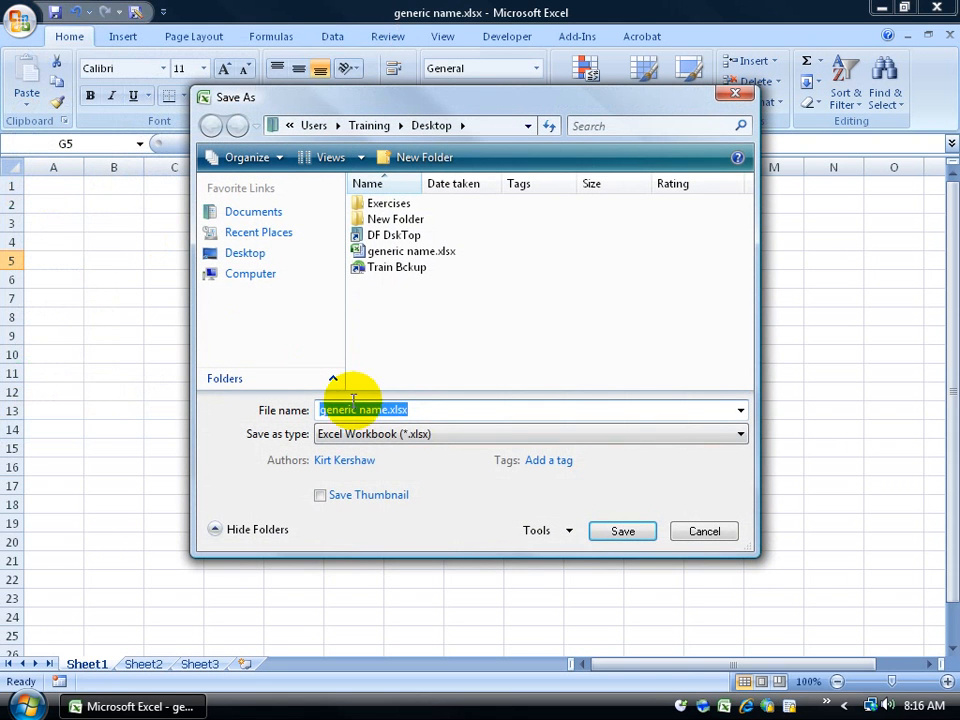
{"action": "left_click", "coordinate": [470, 445]}
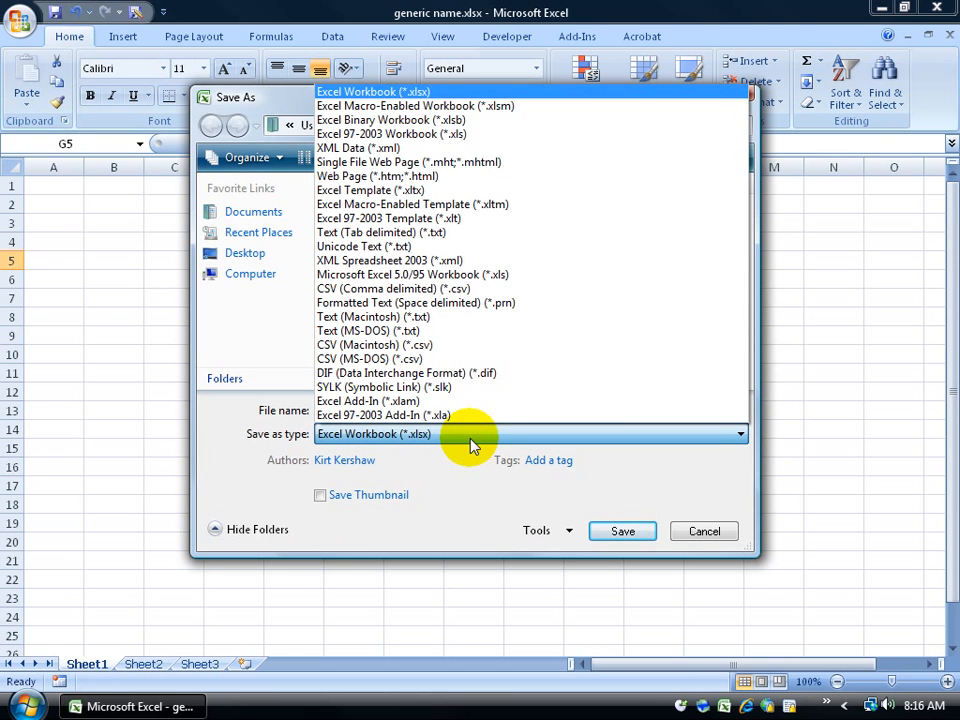
{"action": "left_click", "coordinate": [405, 136]}
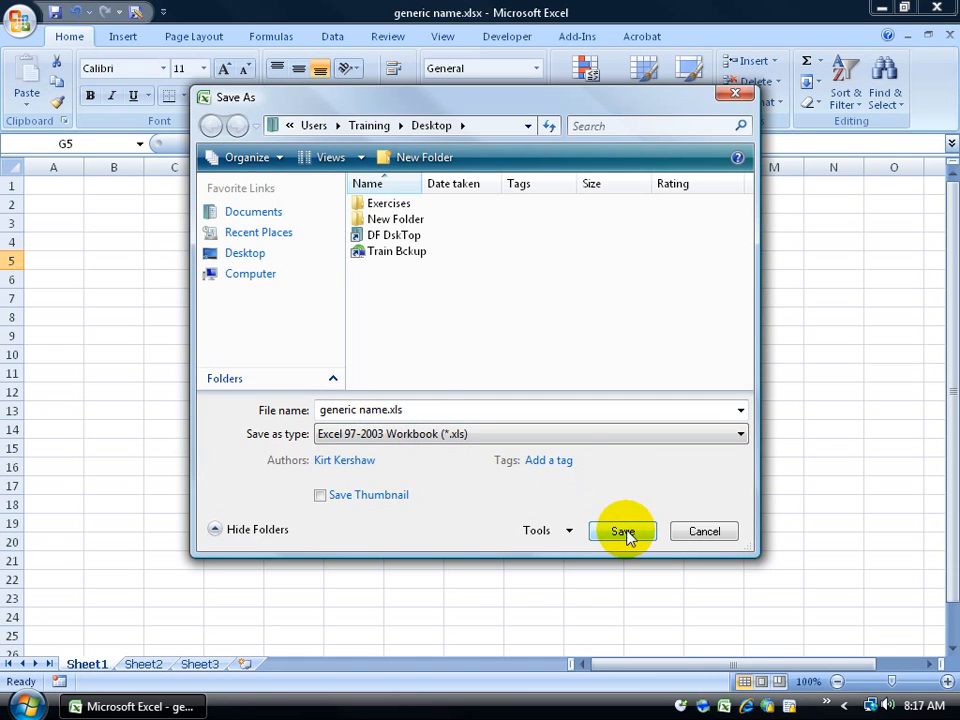
{"action": "left_click", "coordinate": [705, 531]}
{"action": "left_click", "coordinate": [19, 24]}
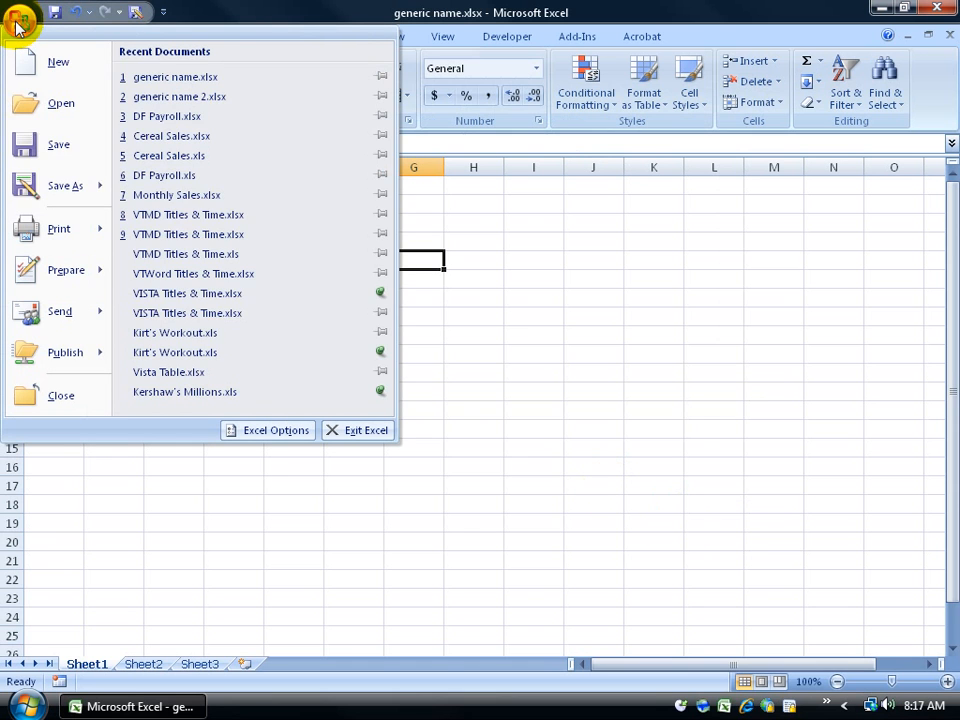
{"action": "mouse_move", "coordinate": [40, 186]}
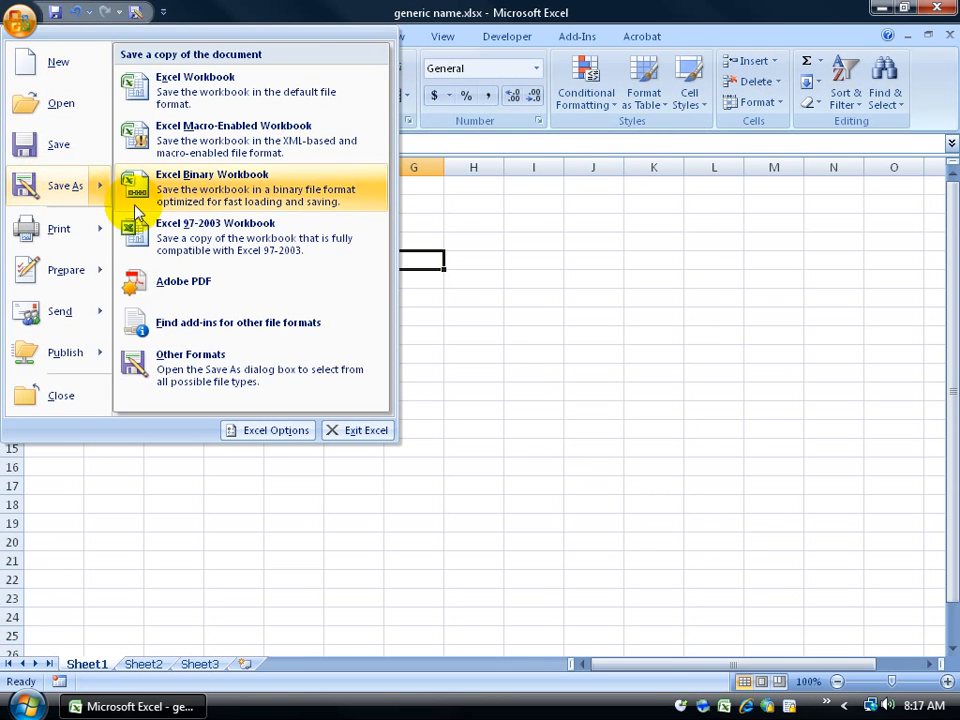
{"action": "left_click", "coordinate": [203, 246]}
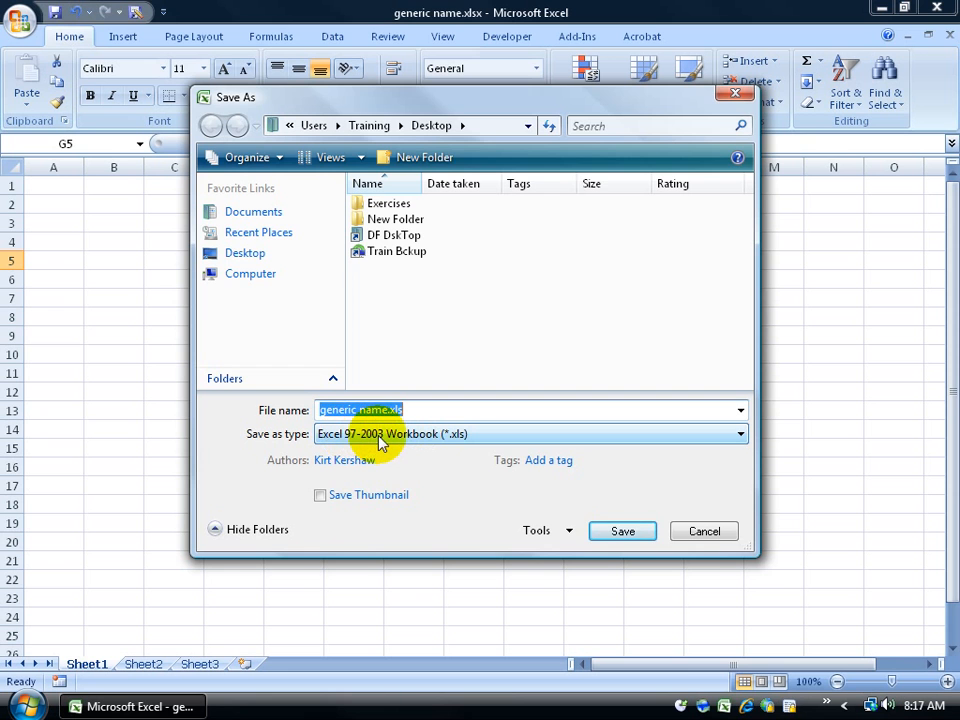
{"action": "left_click", "coordinate": [381, 444]}
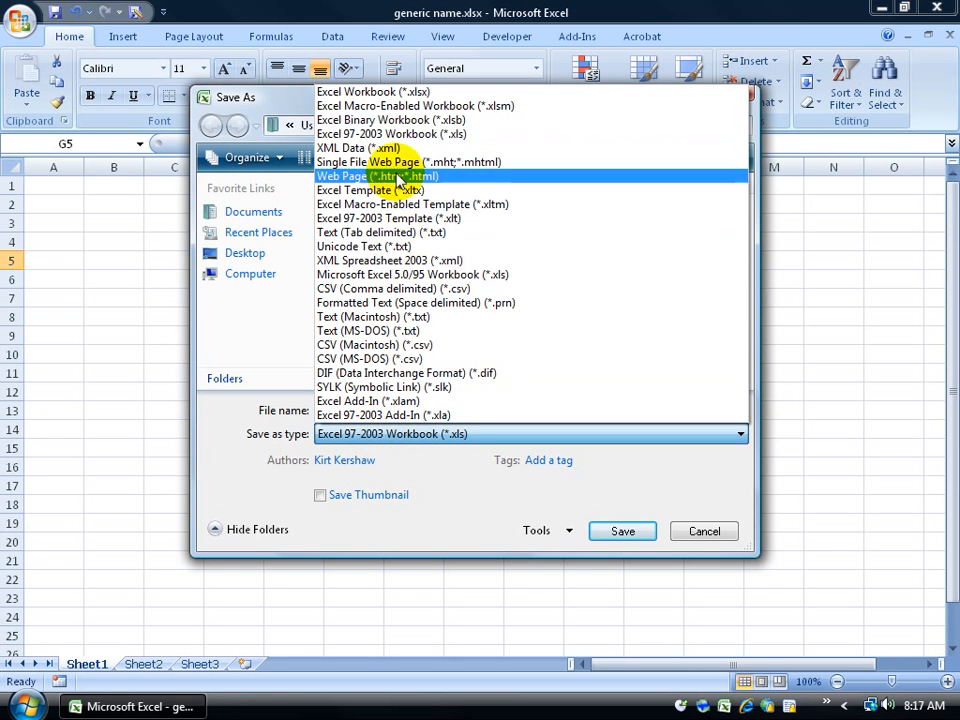
{"action": "left_click", "coordinate": [700, 531]}
{"action": "left_click", "coordinate": [701, 530]}
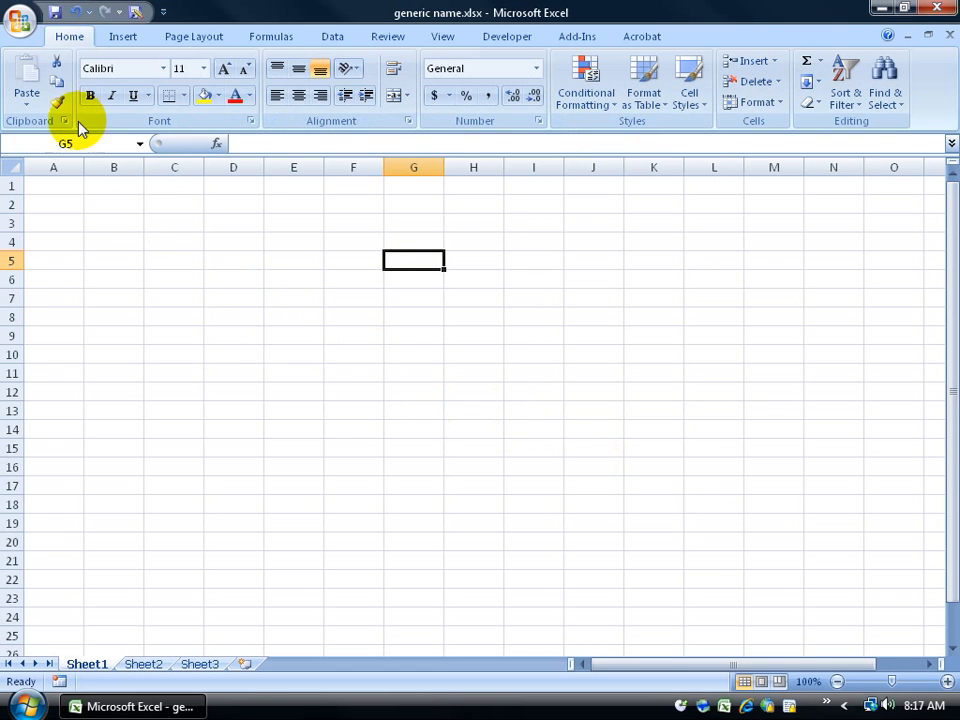
{"action": "left_click", "coordinate": [16, 22]}
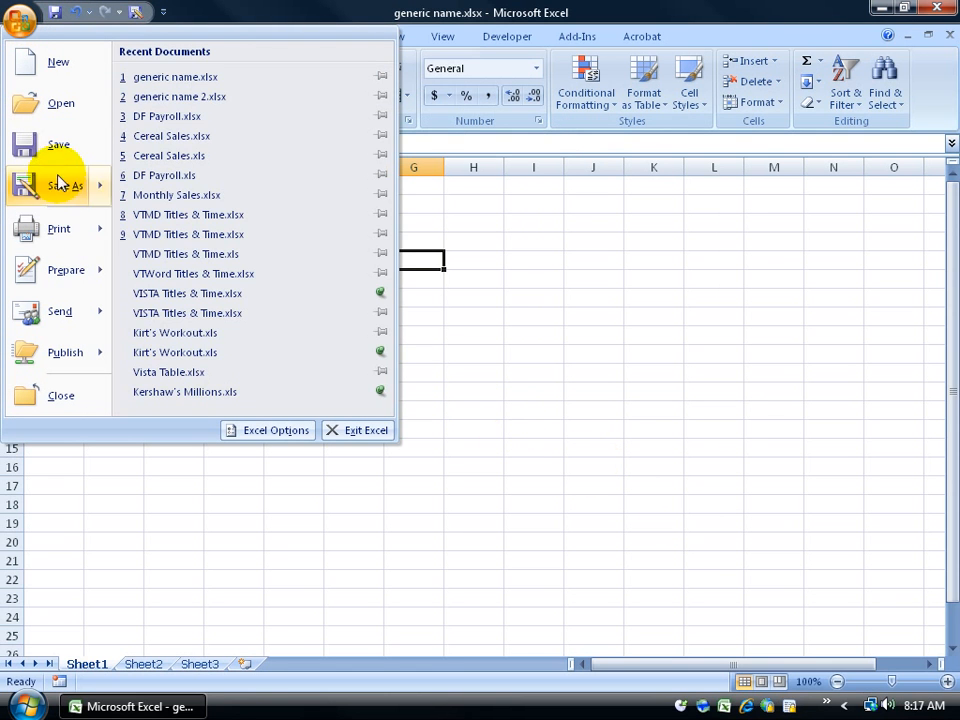
{"action": "mouse_move", "coordinate": [57, 229]}
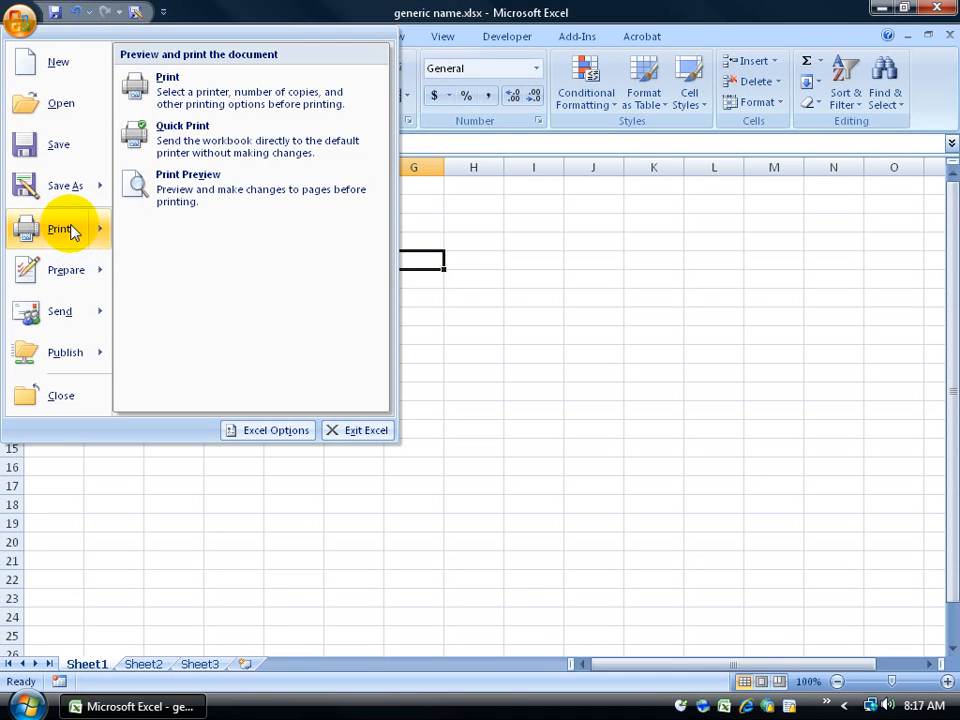
{"action": "left_click", "coordinate": [70, 231]}
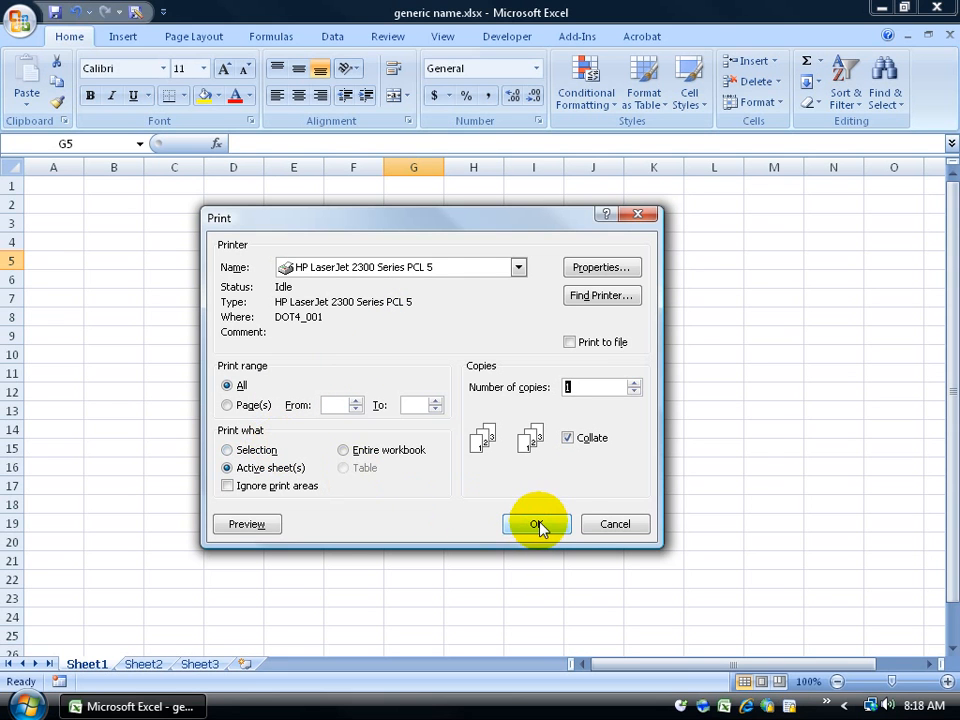
{"action": "left_click", "coordinate": [615, 522]}
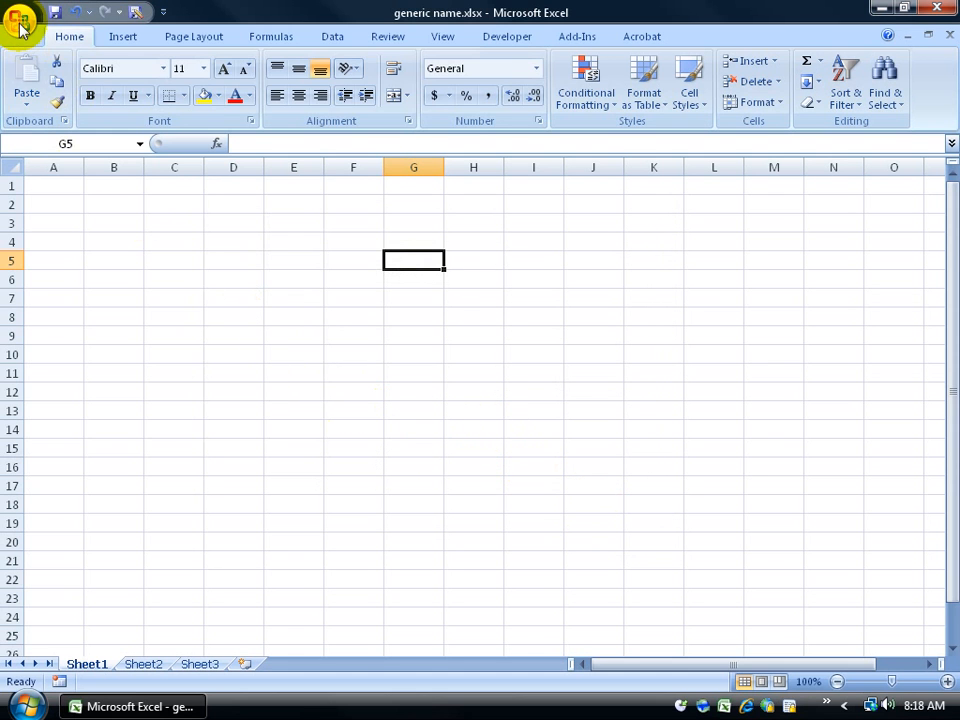
{"action": "left_click", "coordinate": [20, 28]}
{"action": "mouse_move", "coordinate": [50, 228]}
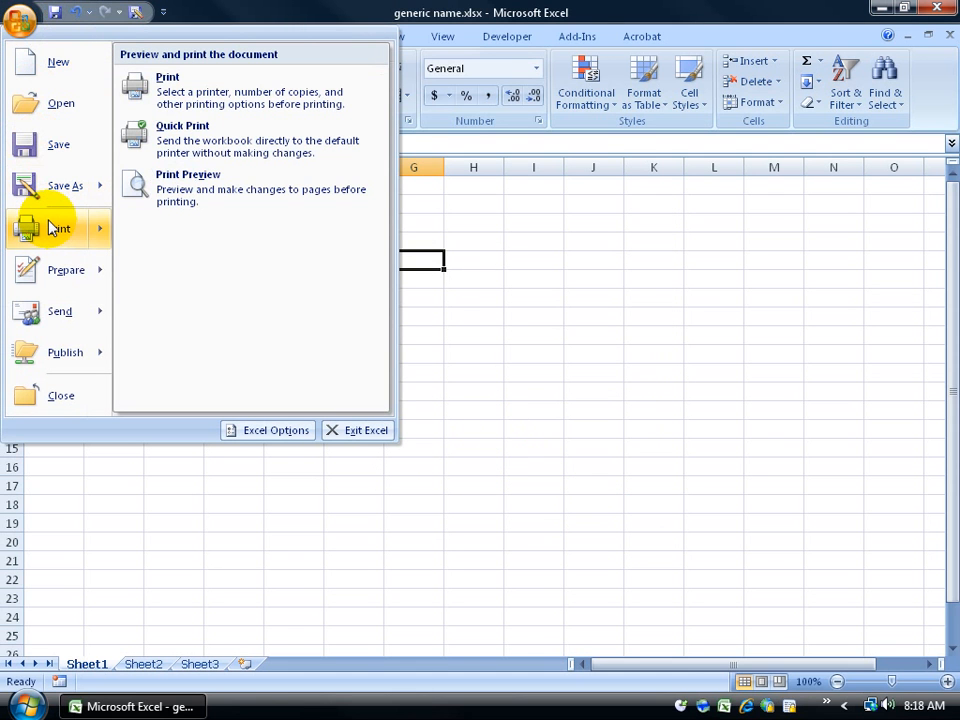
{"action": "left_click", "coordinate": [750, 342]}
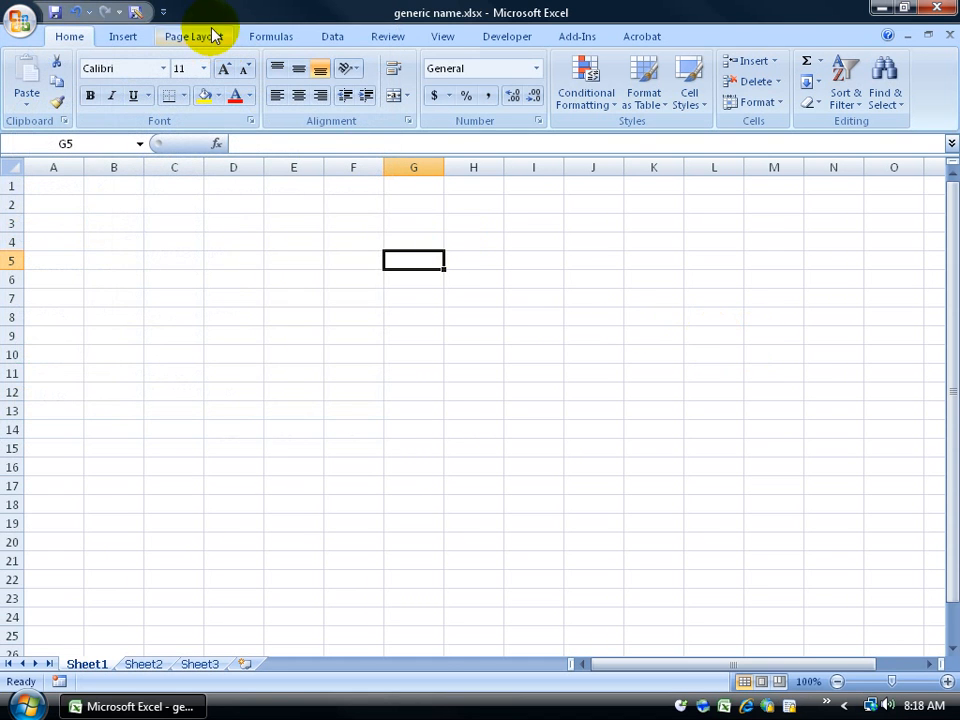
{"action": "right_click", "coordinate": [101, 14]}
{"action": "right_click", "coordinate": [81, 12]}
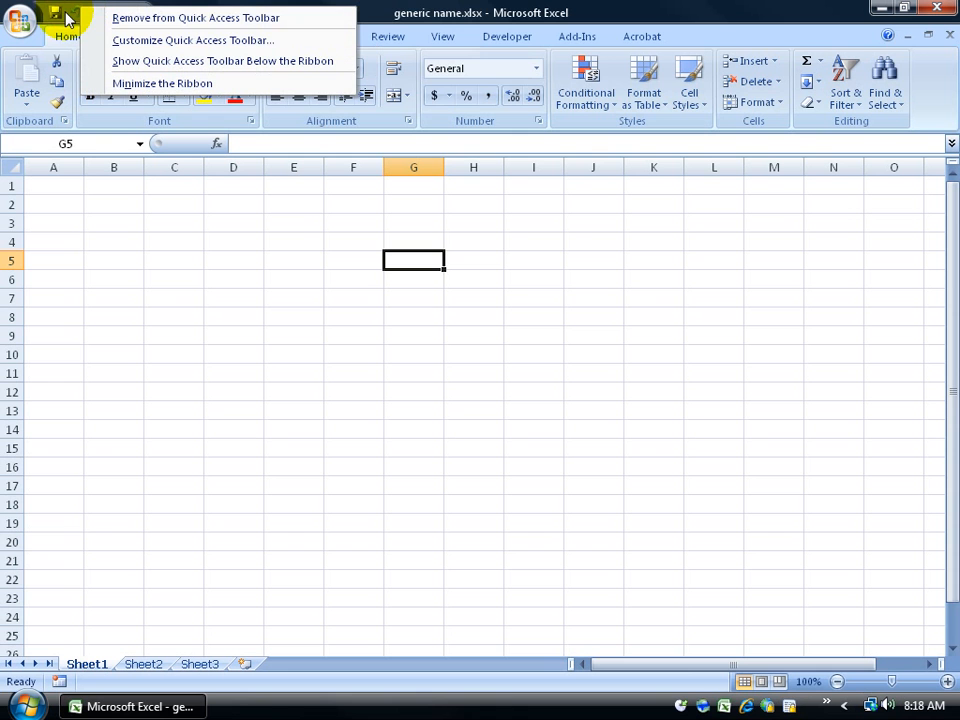
{"action": "left_click", "coordinate": [158, 44]}
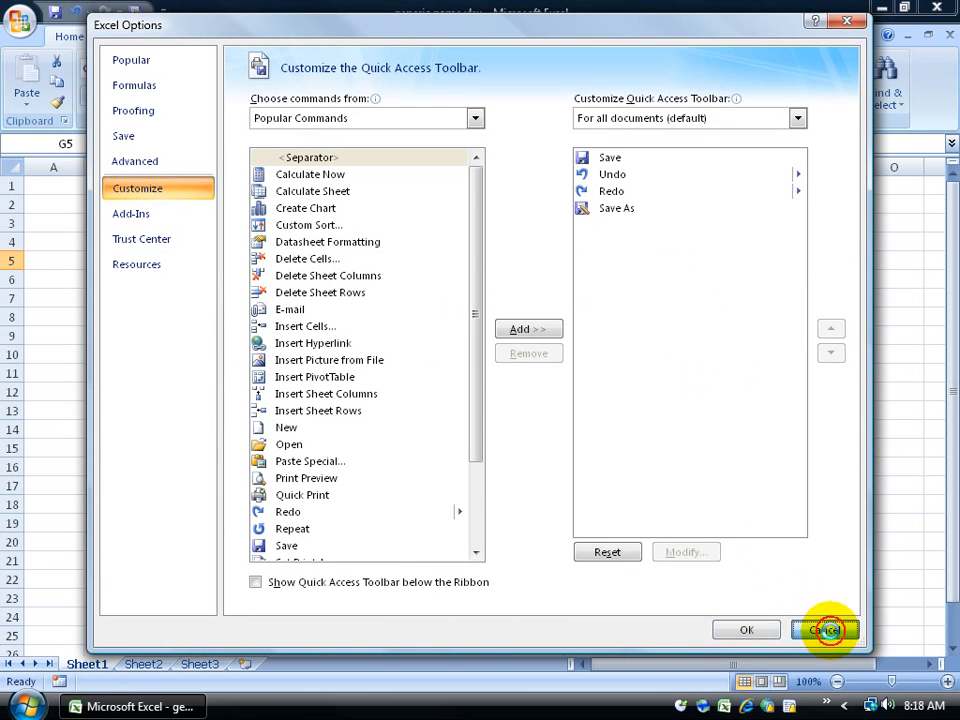
{"action": "left_click", "coordinate": [826, 630]}
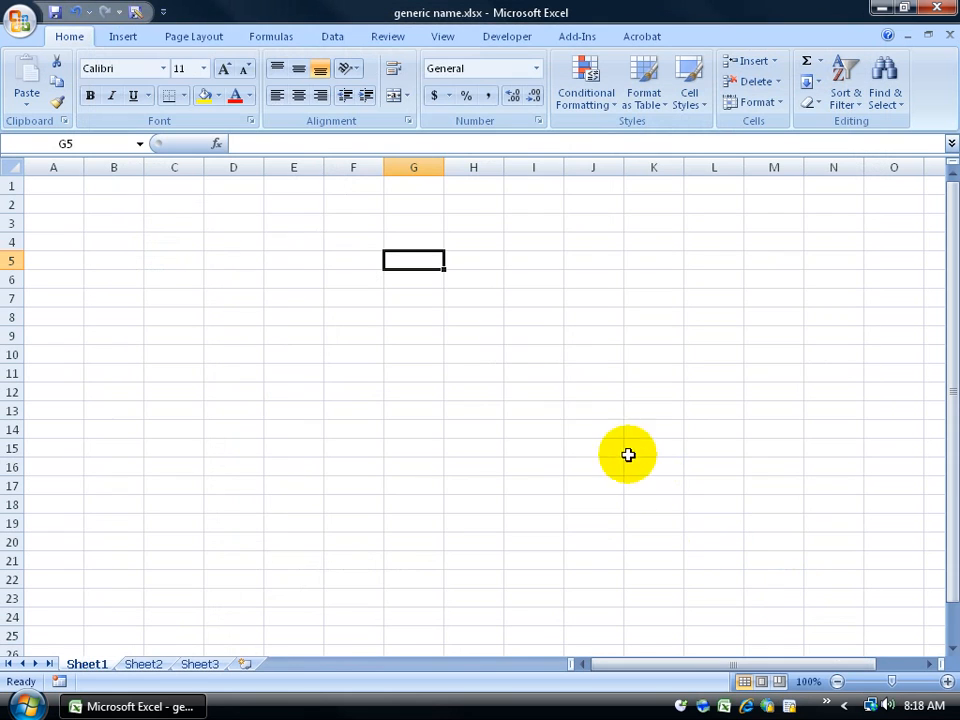
Step: Add Print Preview to the Quick Access Toolbar and try it, dismissing the nothing-to-print warning
{"action": "left_click", "coordinate": [164, 13]}
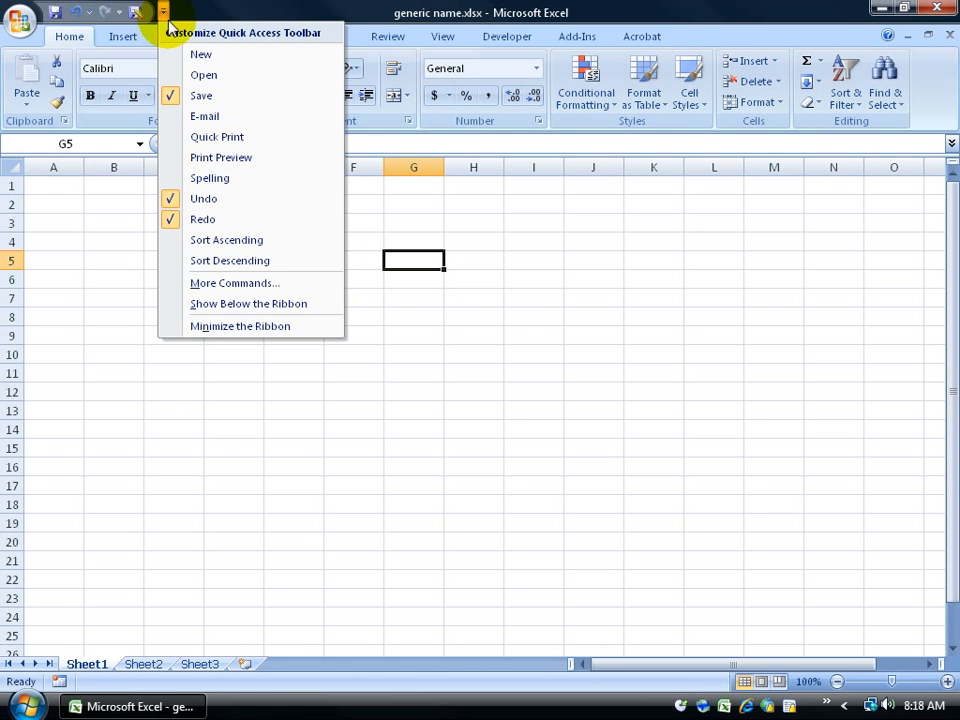
{"action": "left_click", "coordinate": [234, 162]}
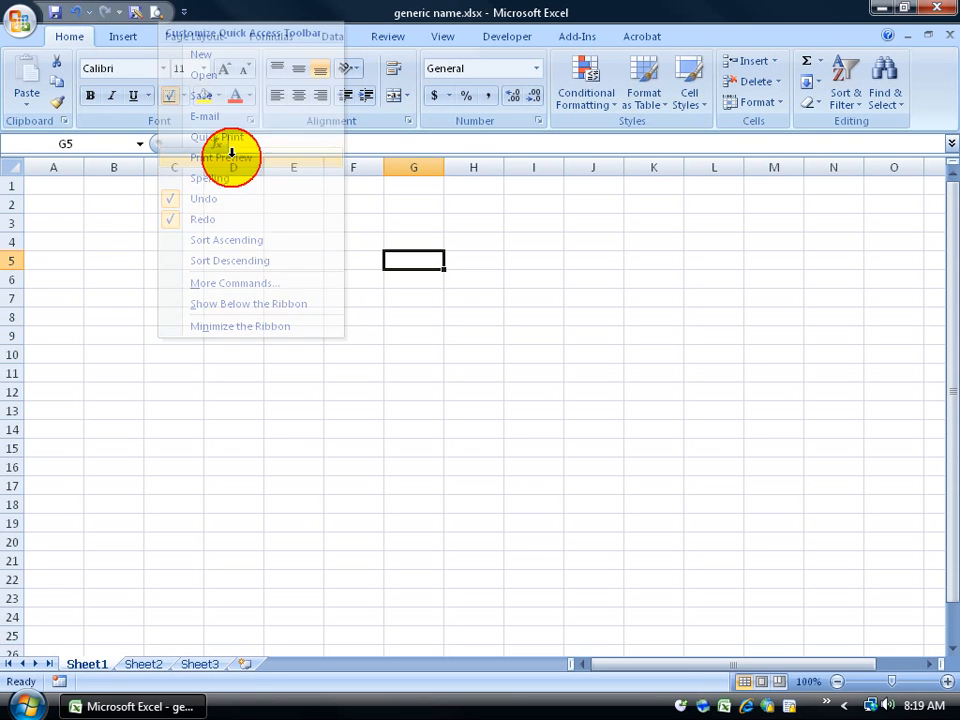
{"action": "left_click", "coordinate": [158, 14]}
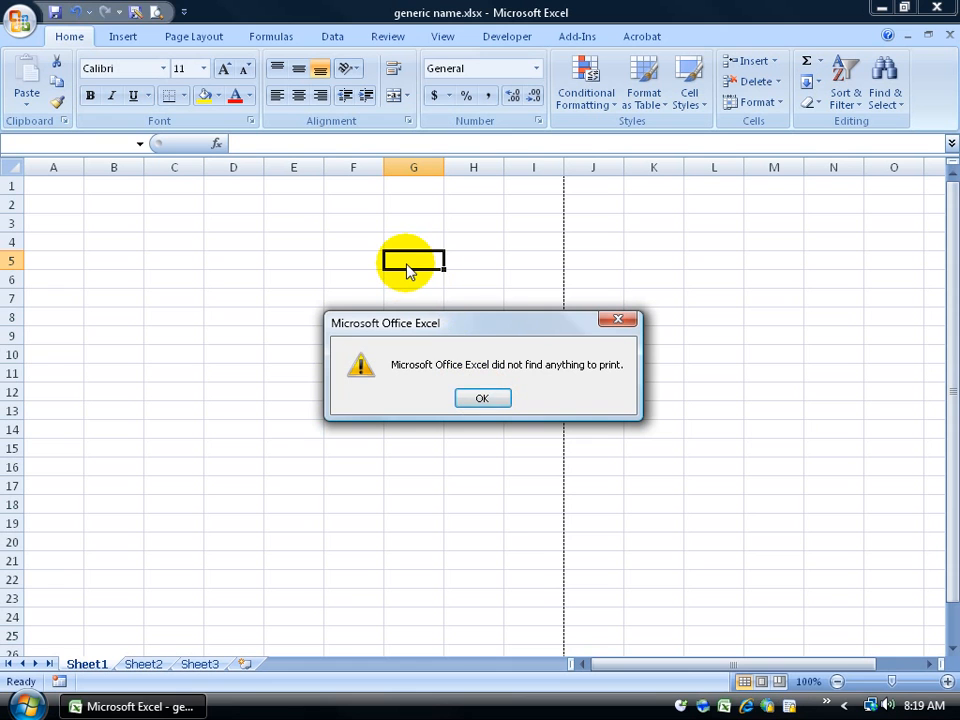
{"action": "left_click", "coordinate": [481, 399]}
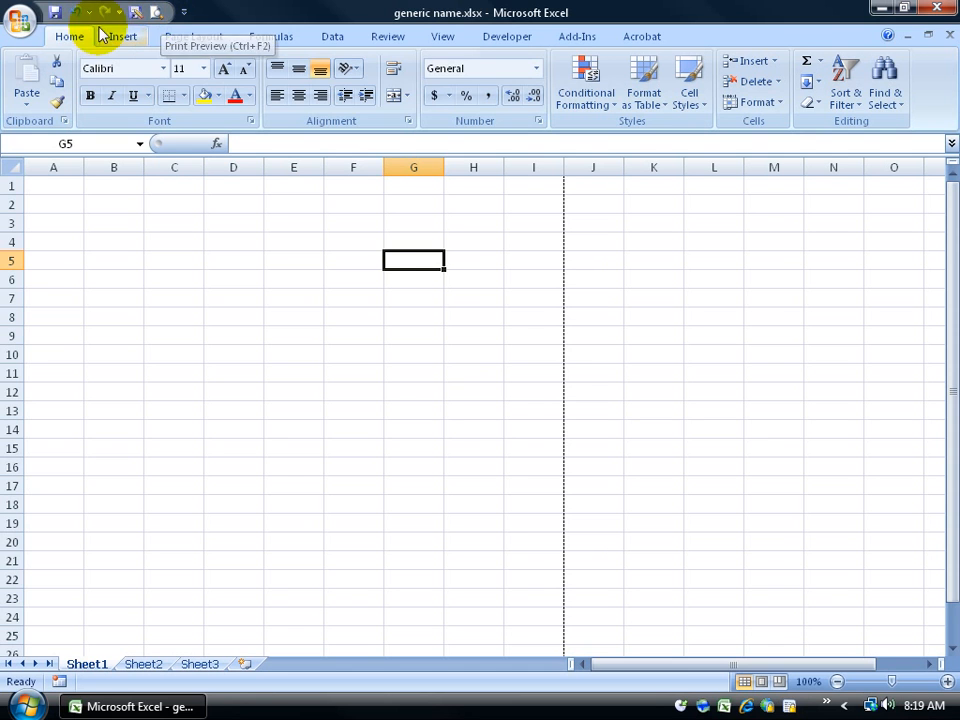
Step: Add Quick Print to the Quick Access Toolbar from its dropdown
{"action": "left_click", "coordinate": [22, 22]}
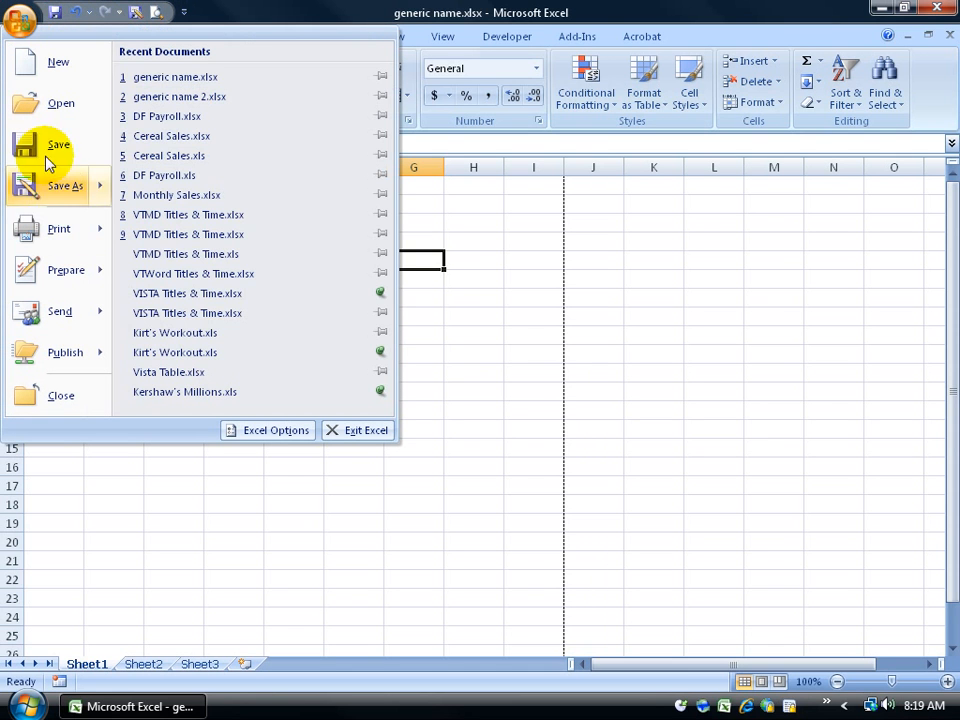
{"action": "mouse_move", "coordinate": [64, 240]}
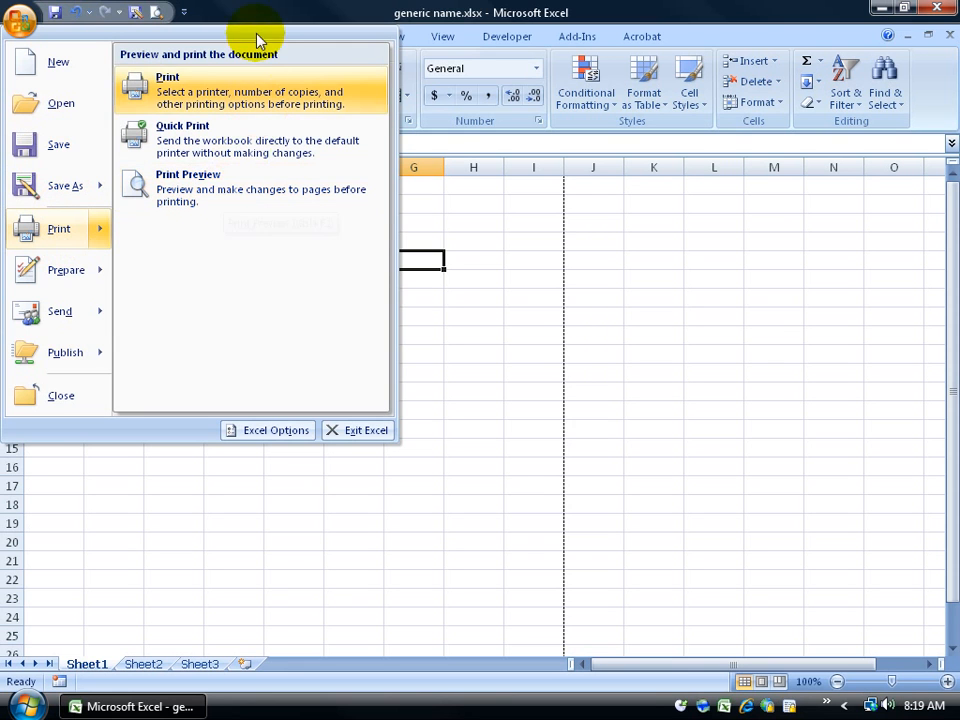
{"action": "left_click", "coordinate": [703, 264]}
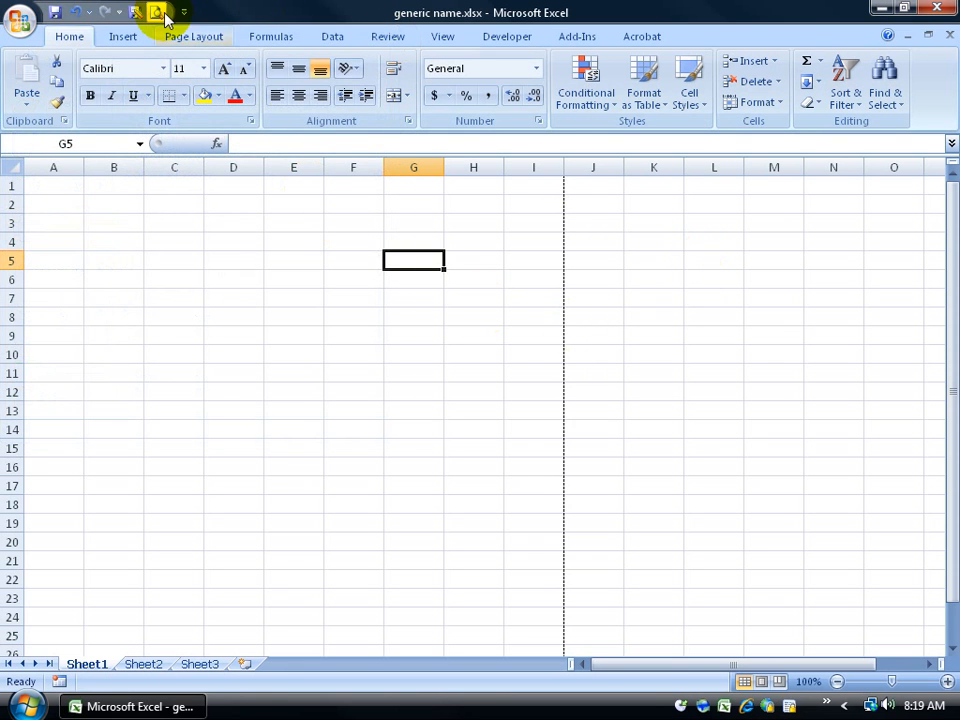
{"action": "left_click", "coordinate": [184, 13]}
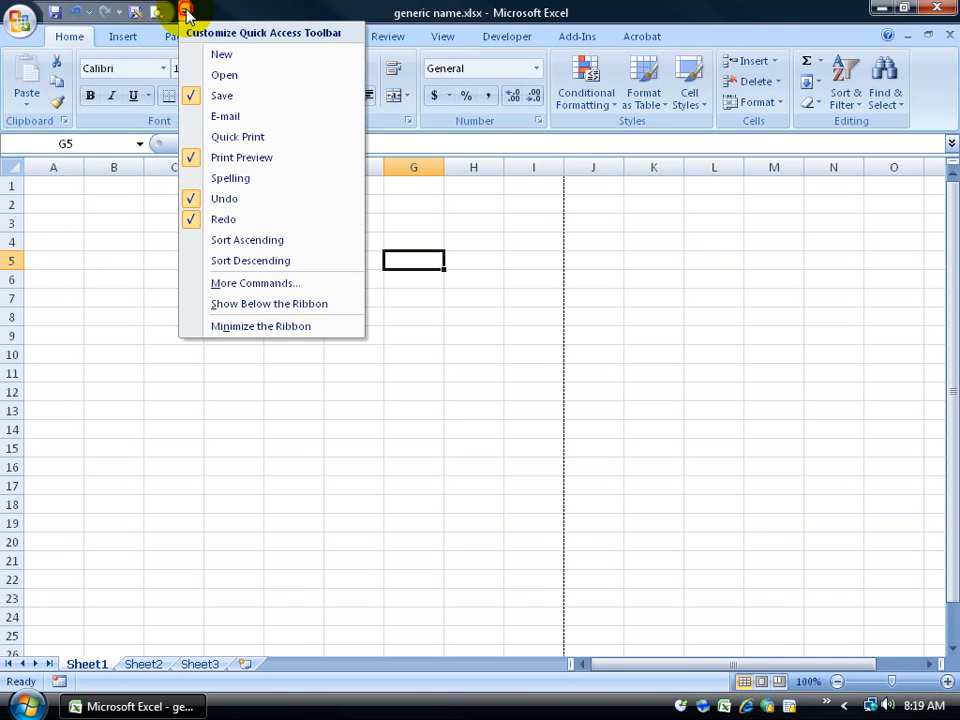
{"action": "left_click", "coordinate": [258, 145]}
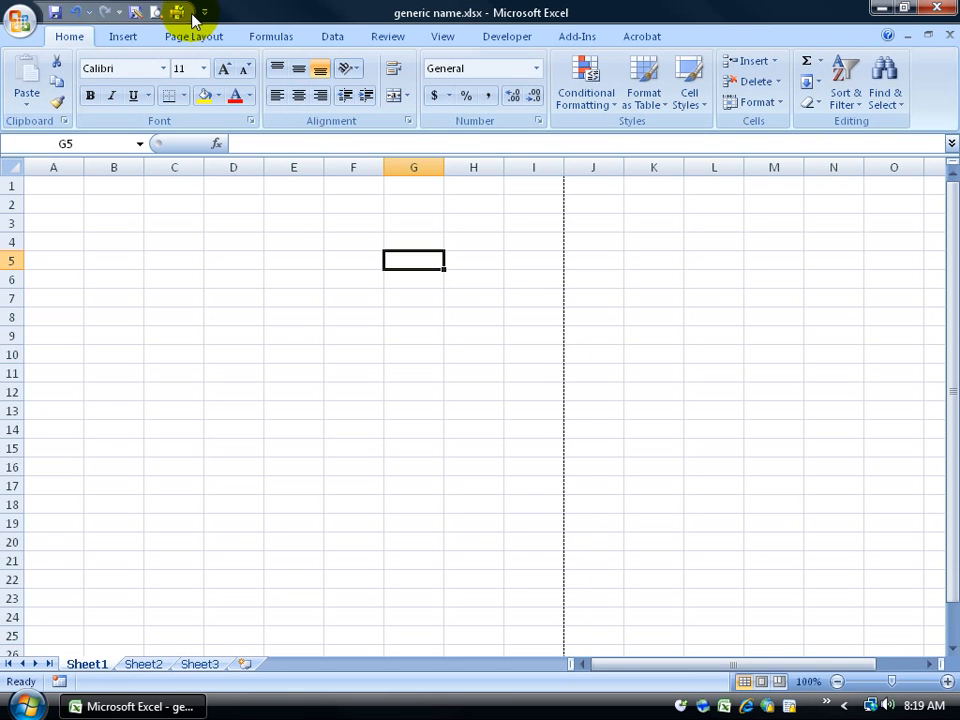
{"action": "right_click", "coordinate": [111, 14]}
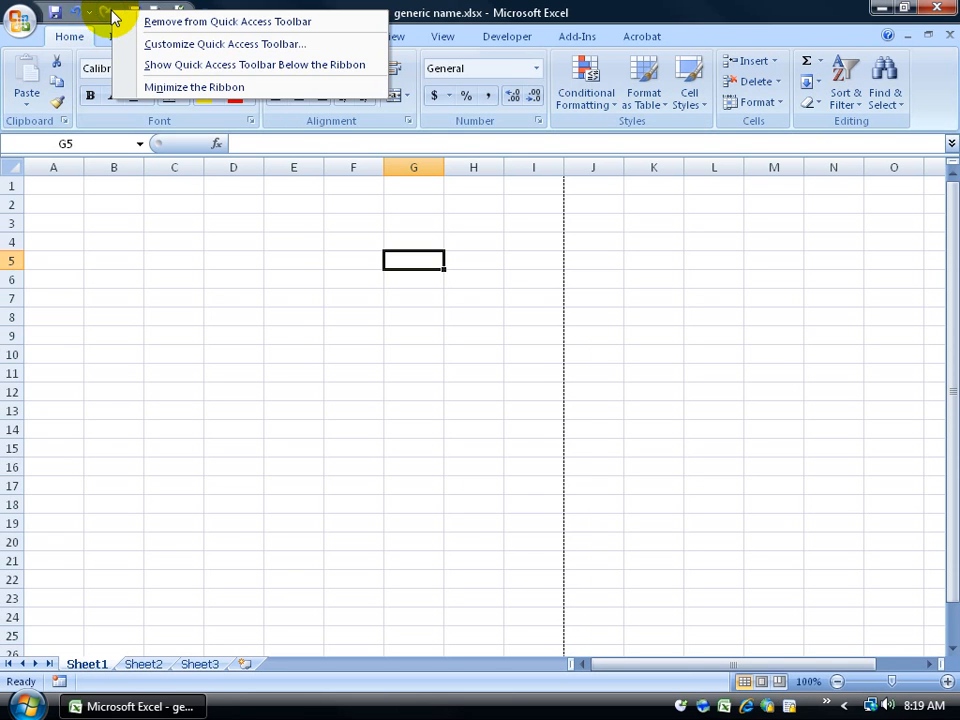
Step: Open the Quick Access customization settings via More Commands and list All Commands
{"action": "left_click", "coordinate": [181, 46]}
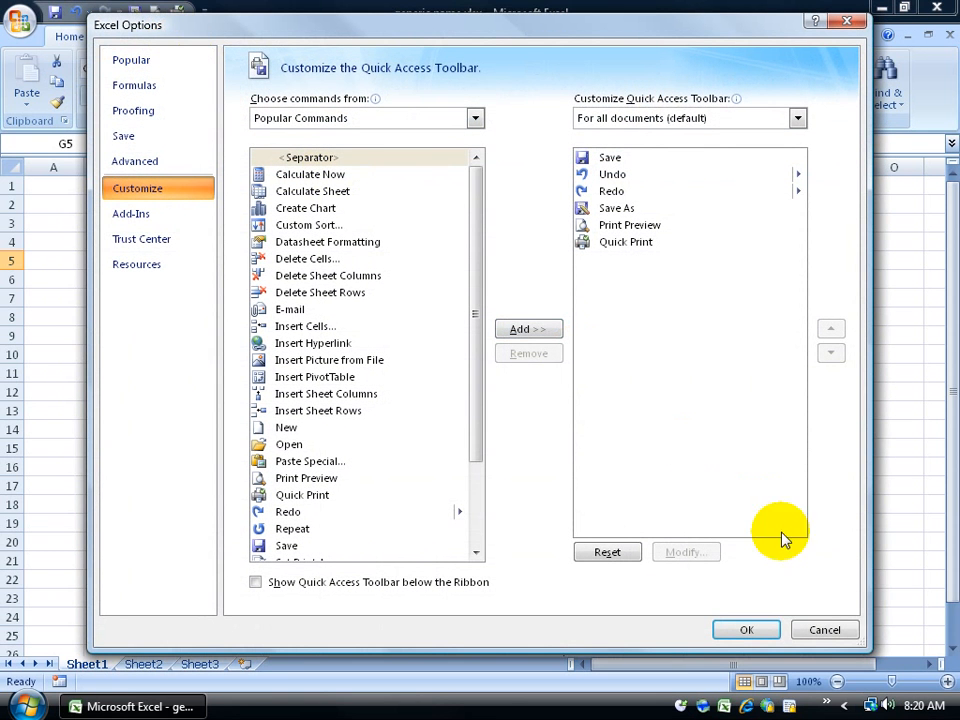
{"action": "left_click", "coordinate": [838, 627]}
{"action": "left_click", "coordinate": [204, 14]}
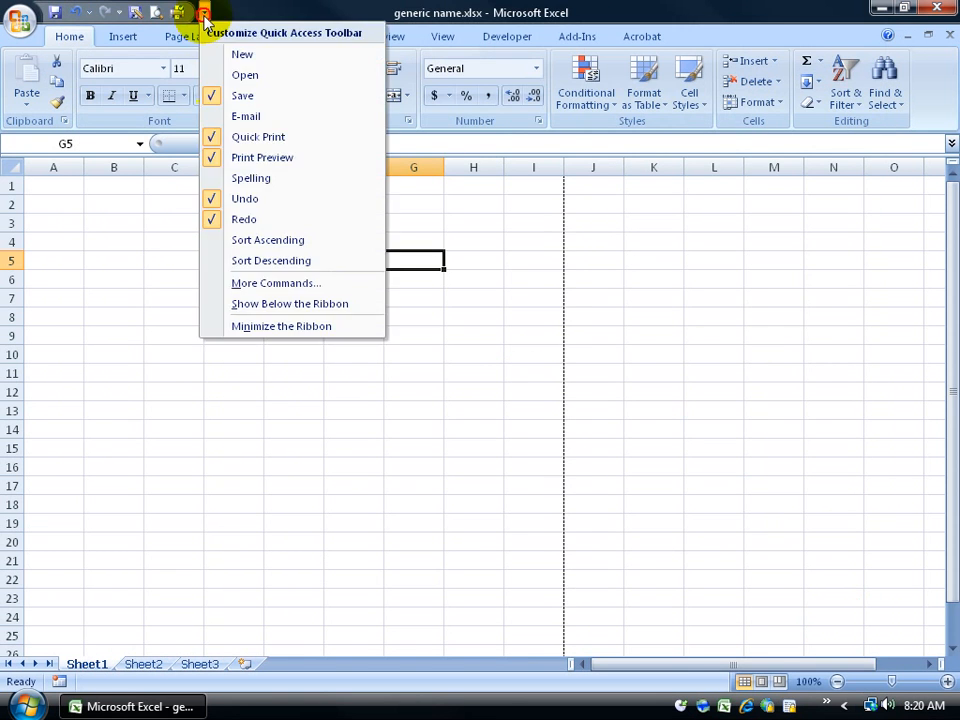
{"action": "left_click", "coordinate": [249, 284]}
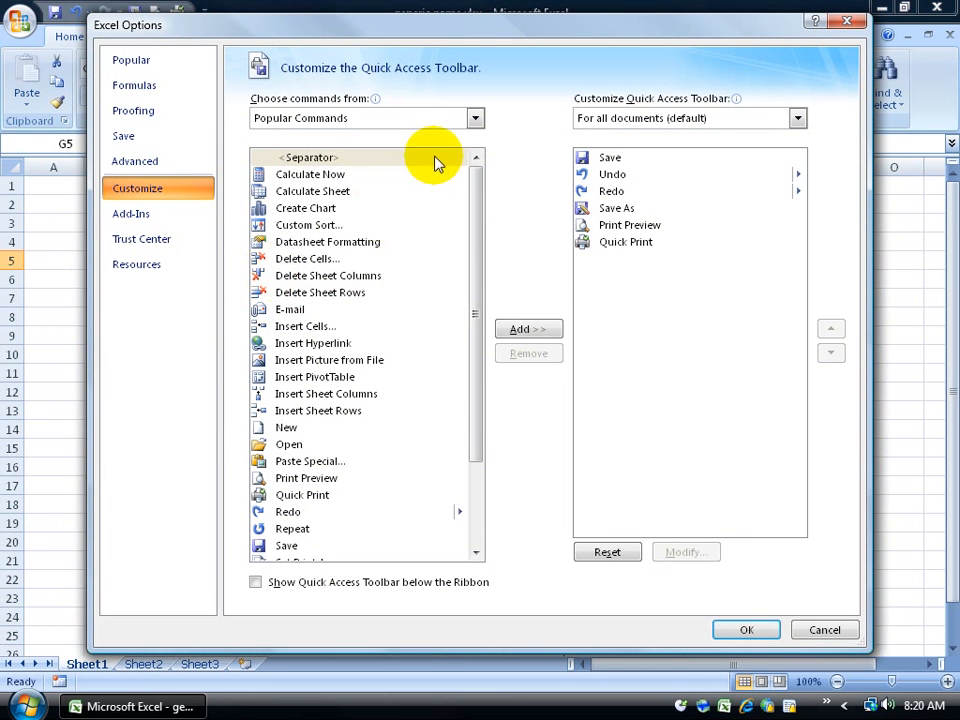
{"action": "left_click_drag", "start_coordinate": [476, 206], "coordinate": [481, 300]}
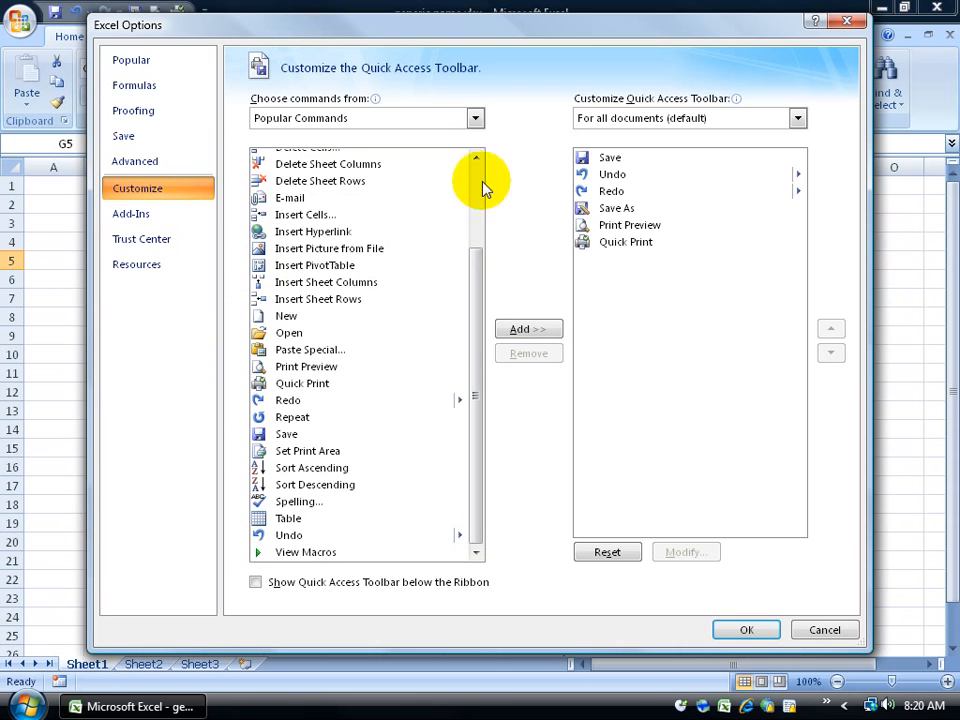
{"action": "left_click", "coordinate": [475, 118]}
{"action": "left_click", "coordinate": [446, 170]}
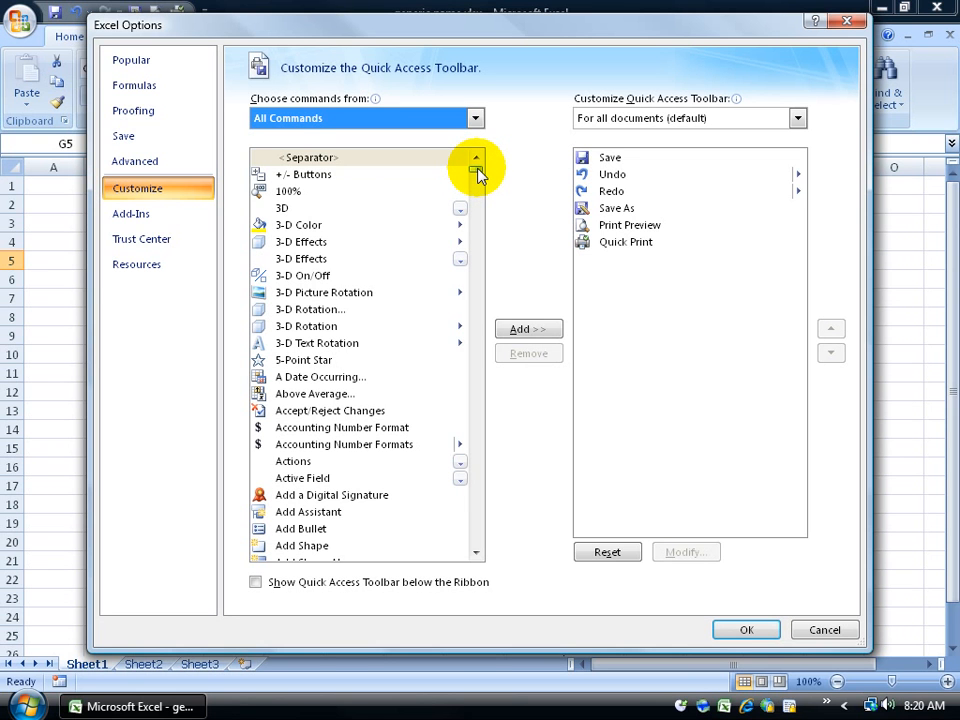
Step: Add Print to the Quick Access Toolbar, positioned after Quick Print, and apply
{"action": "left_click_drag", "start_coordinate": [476, 172], "coordinate": [478, 425]}
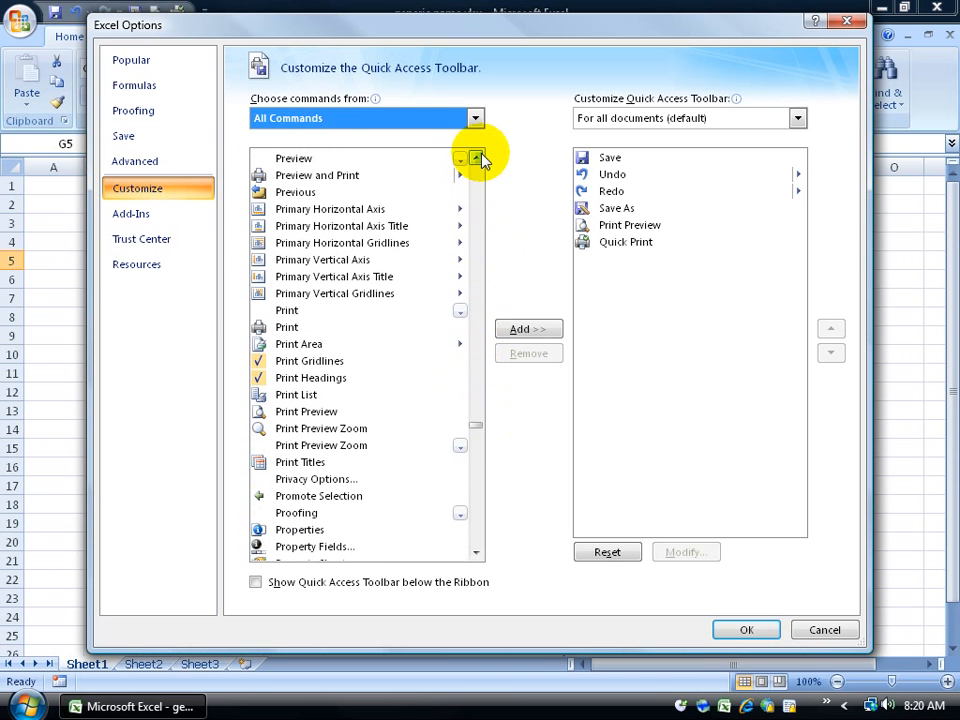
{"action": "left_click", "coordinate": [286, 332]}
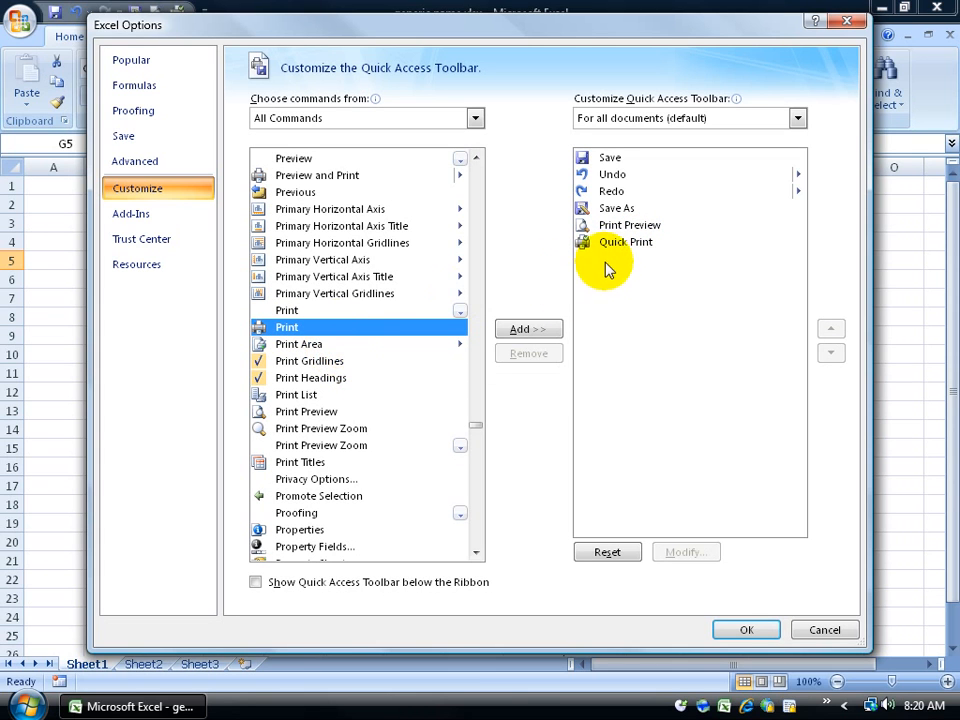
{"action": "double_click", "coordinate": [286, 327]}
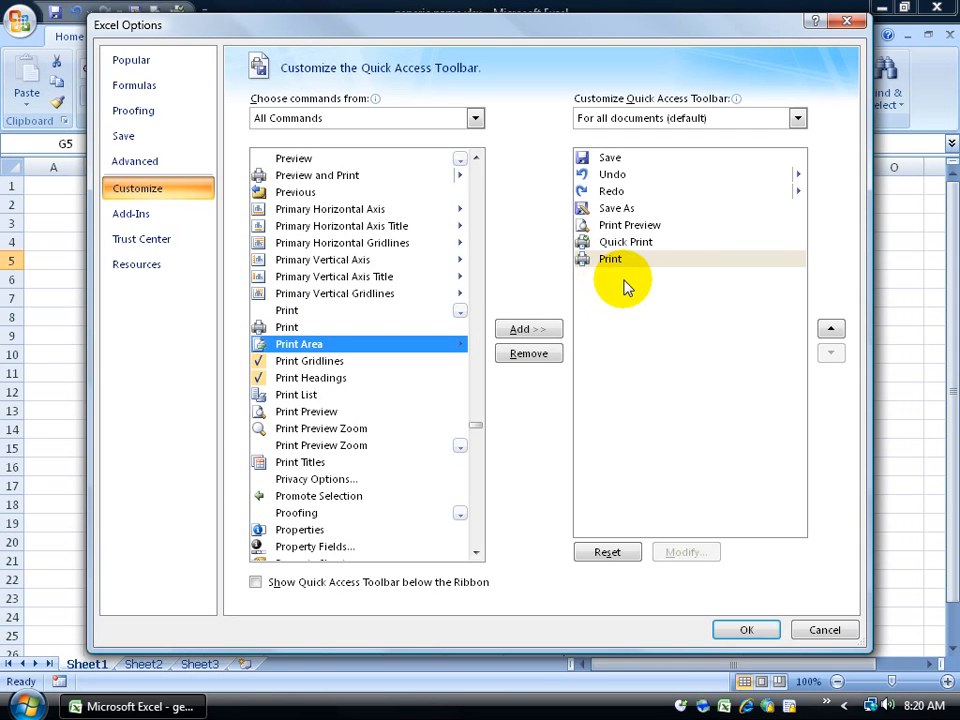
{"action": "left_click", "coordinate": [830, 329]}
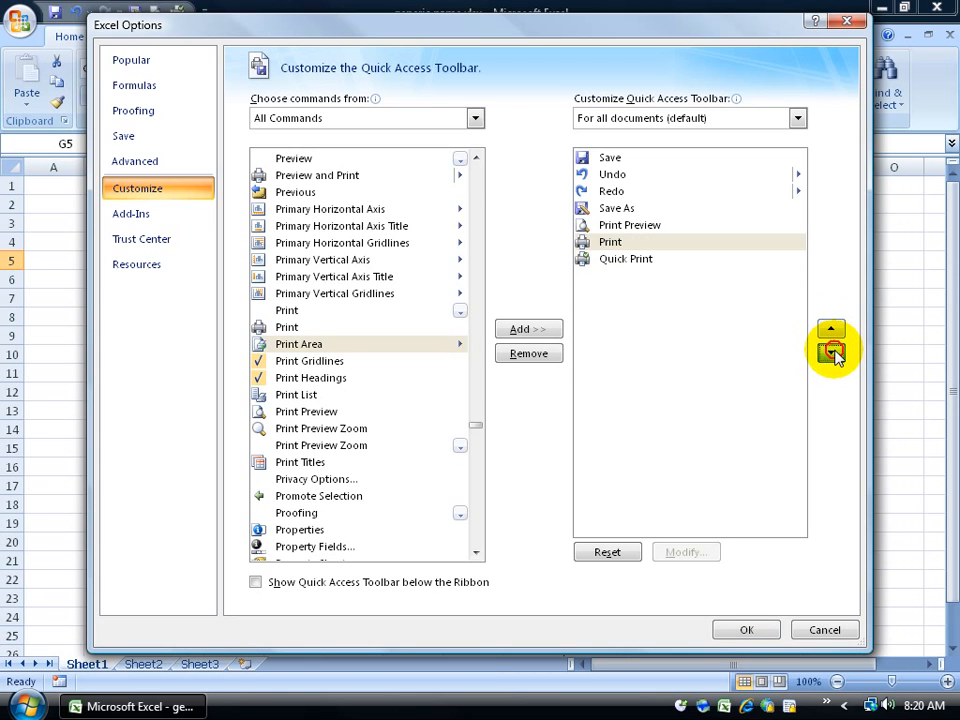
{"action": "left_click", "coordinate": [830, 353]}
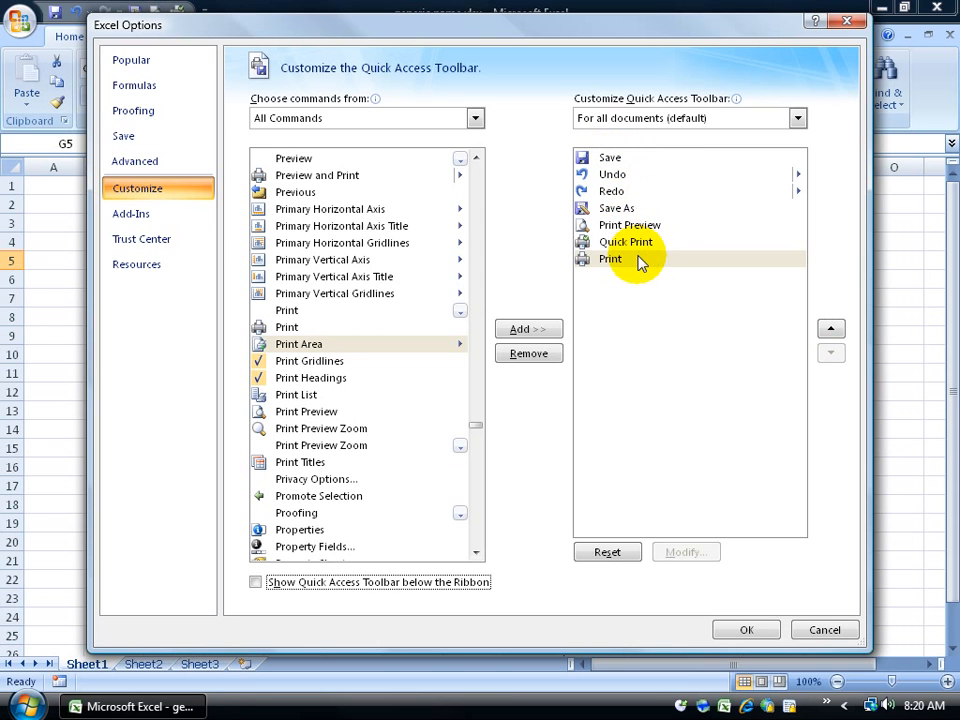
{"action": "left_click", "coordinate": [743, 630]}
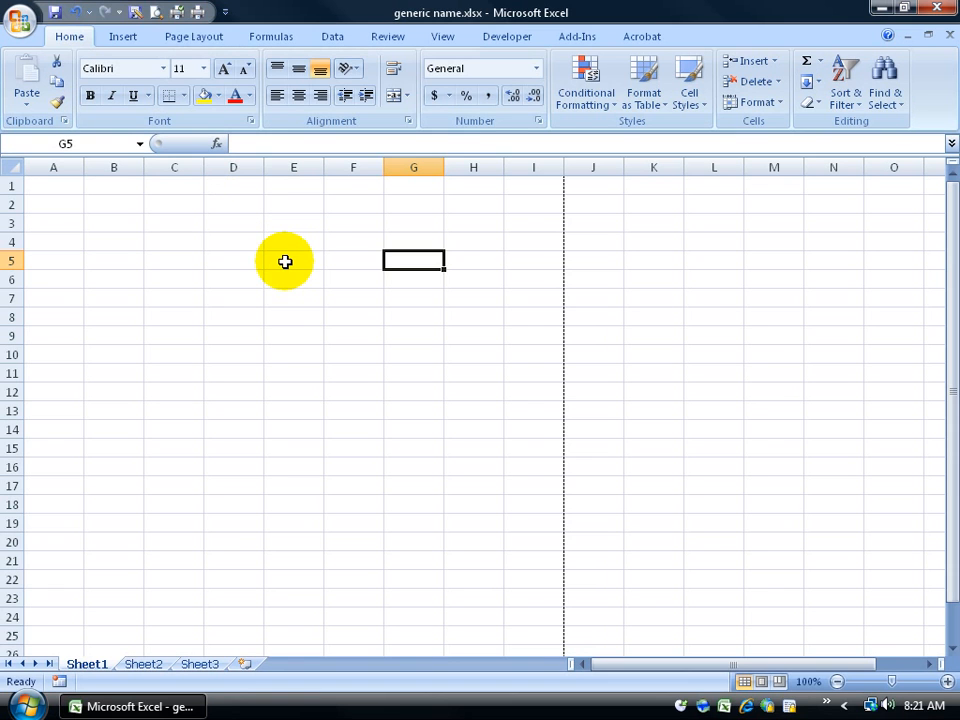
Step: Open and cancel the Print dialog, then remove Quick Print from the Quick Access Toolbar
{"action": "left_click", "coordinate": [199, 13]}
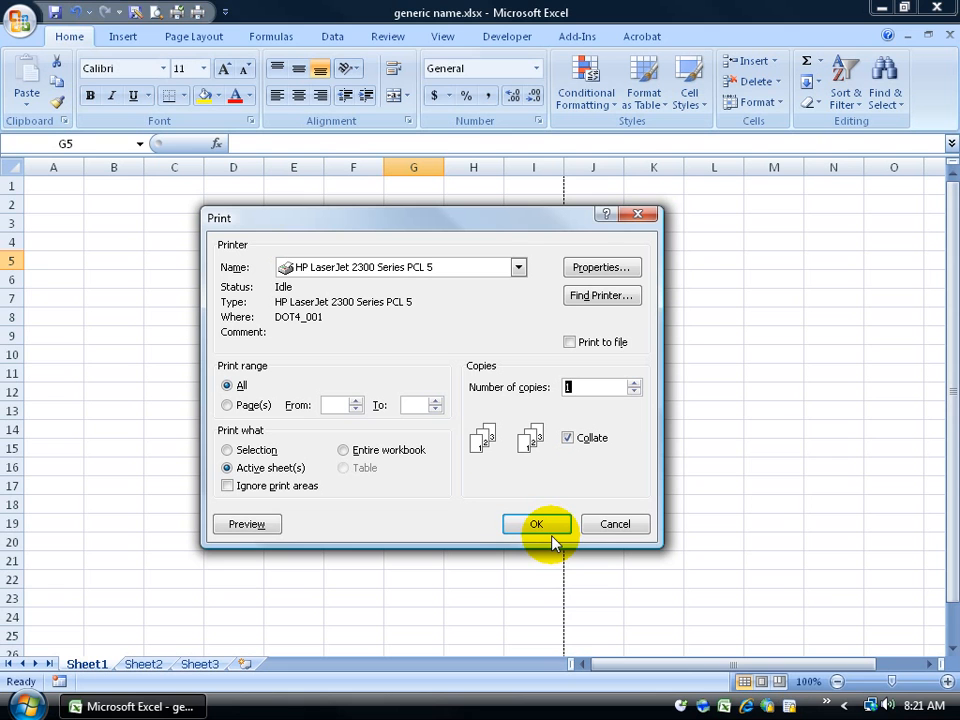
{"action": "left_click", "coordinate": [610, 528]}
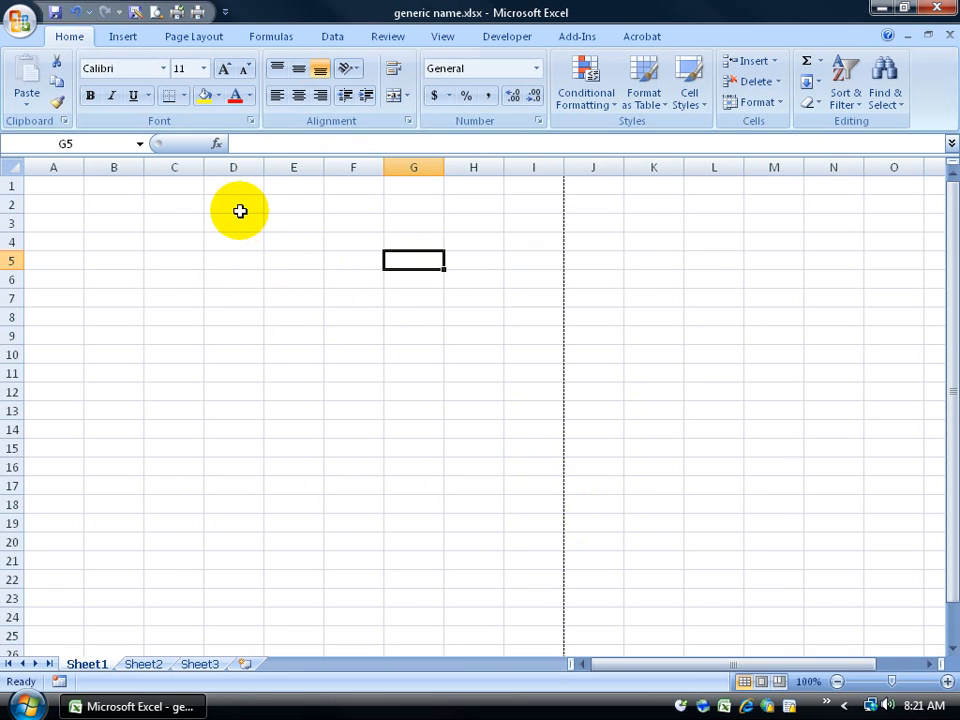
{"action": "right_click", "coordinate": [178, 14]}
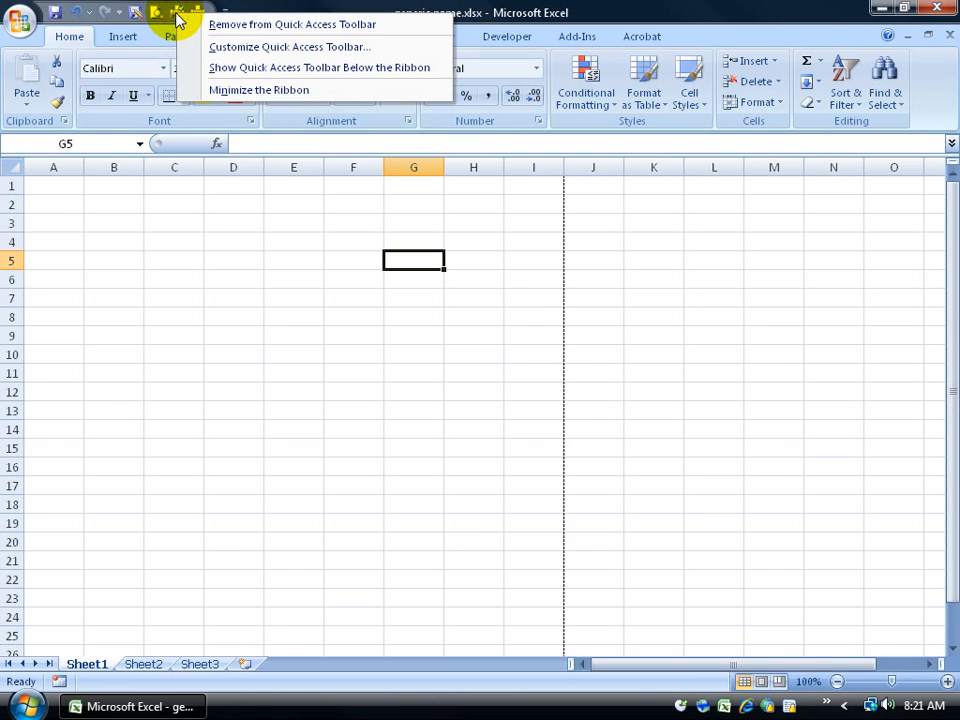
{"action": "left_click", "coordinate": [273, 27]}
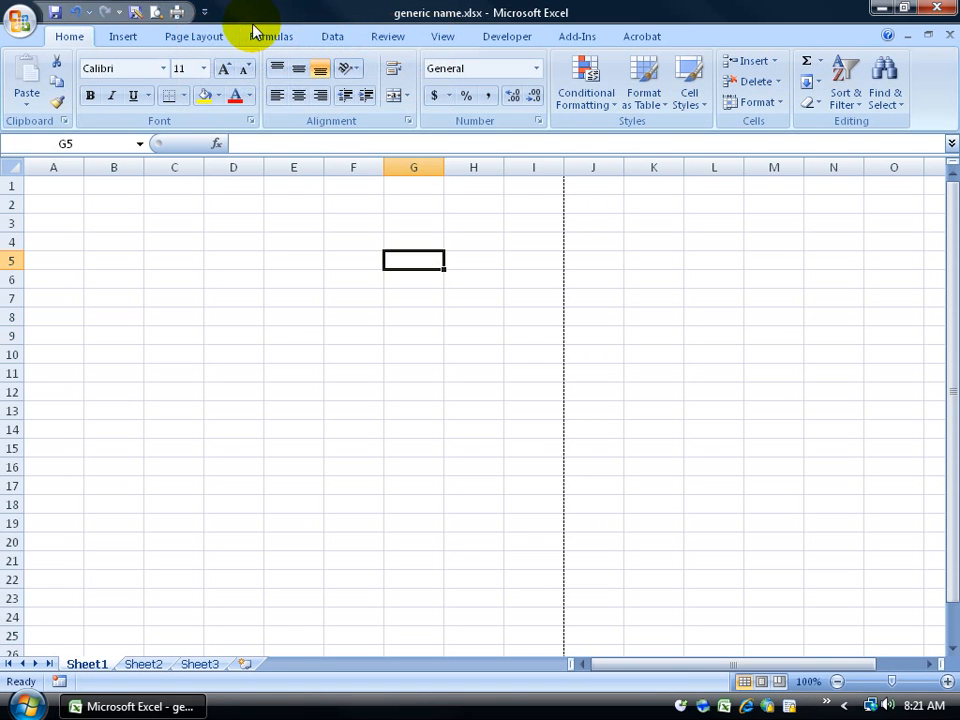
Step: Bring up and dismiss the Quick Access Toolbar customization menu twice
{"action": "right_click", "coordinate": [104, 14]}
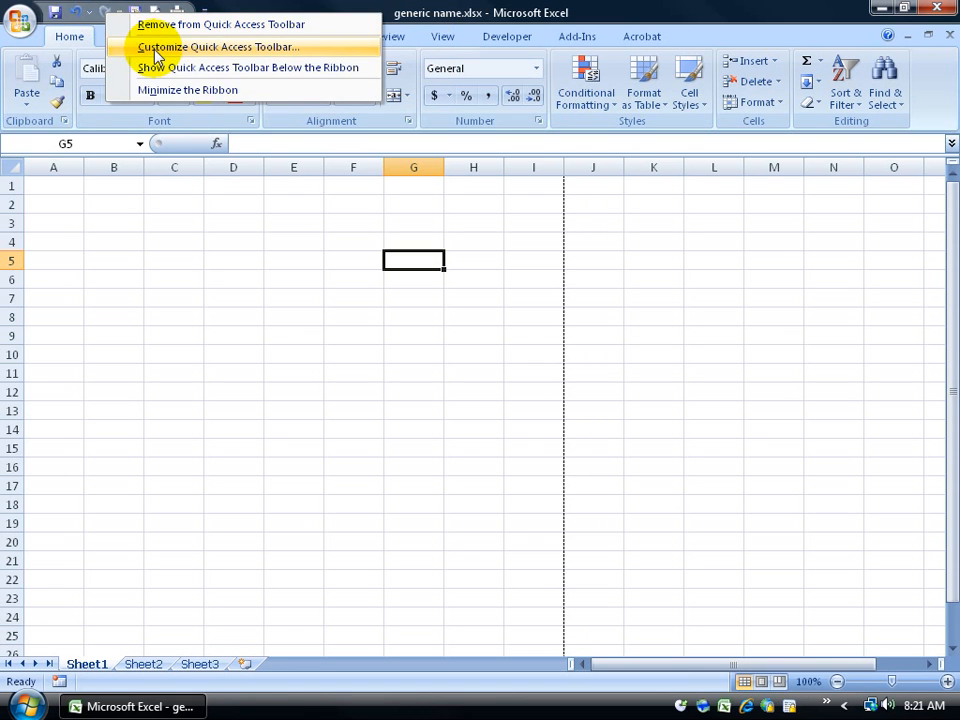
{"action": "left_click", "coordinate": [105, 27]}
{"action": "right_click", "coordinate": [134, 13]}
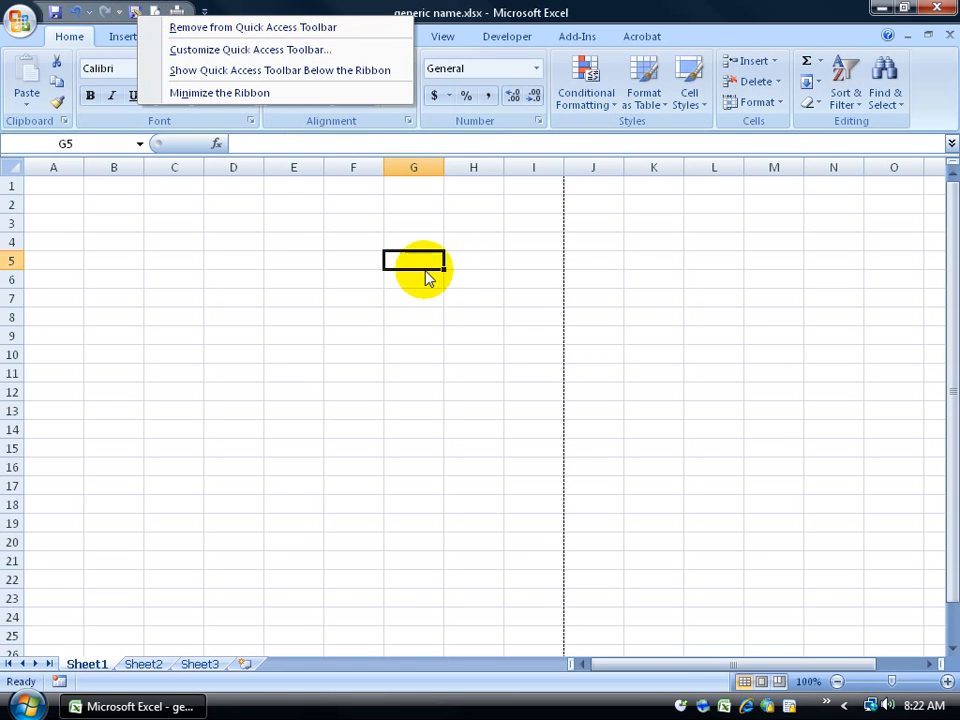
{"action": "left_click", "coordinate": [652, 298]}
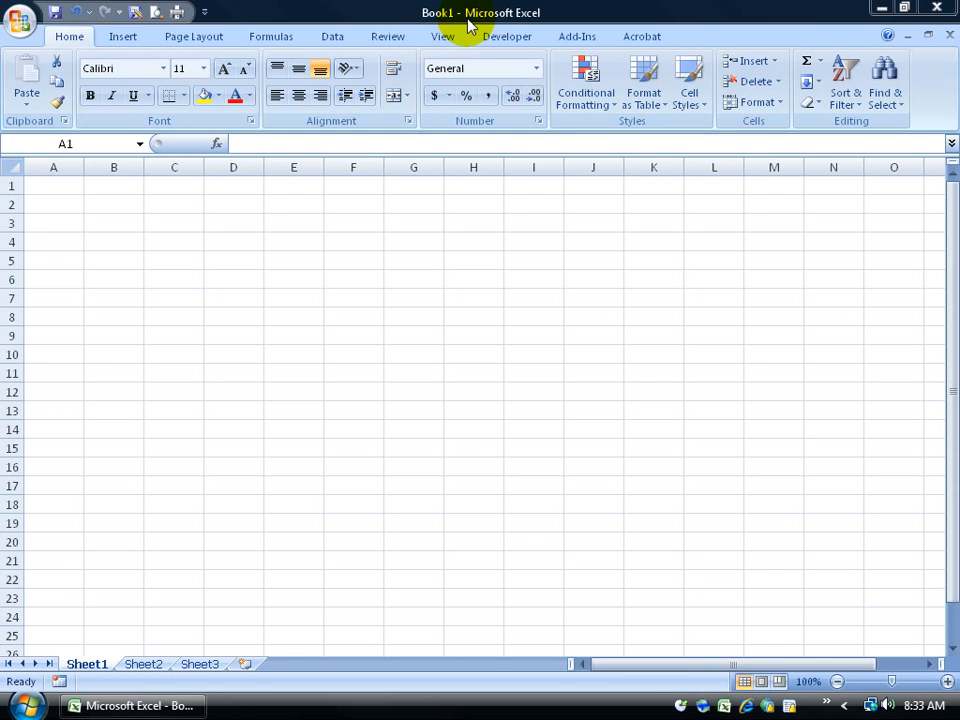
Step: Create a new blank workbook, Book2, from the Office button's New command
{"action": "left_click", "coordinate": [21, 21]}
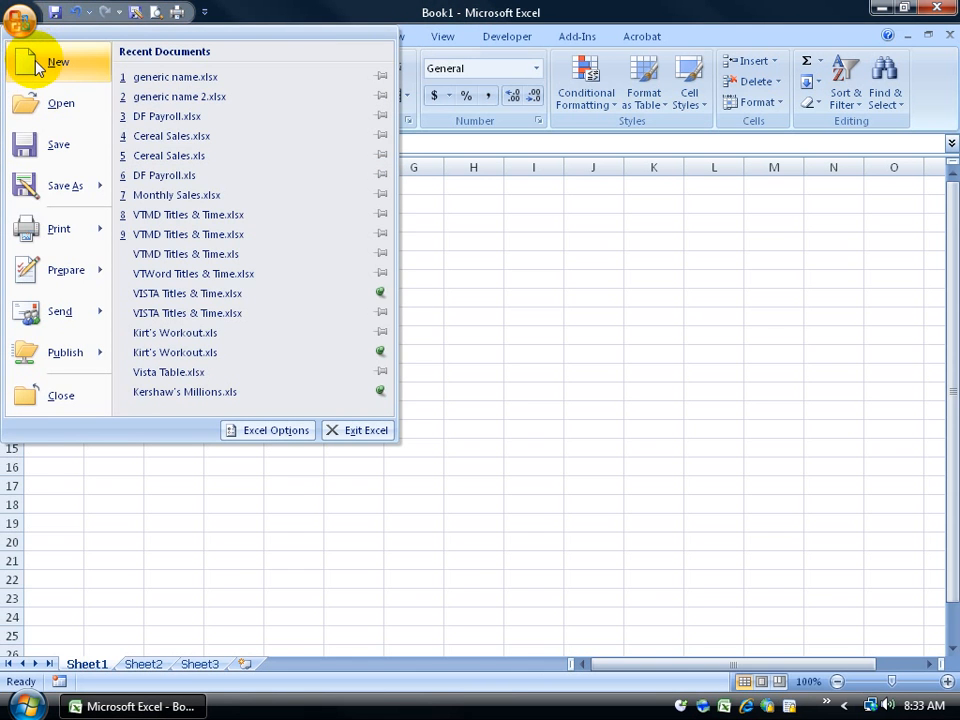
{"action": "left_click", "coordinate": [36, 62]}
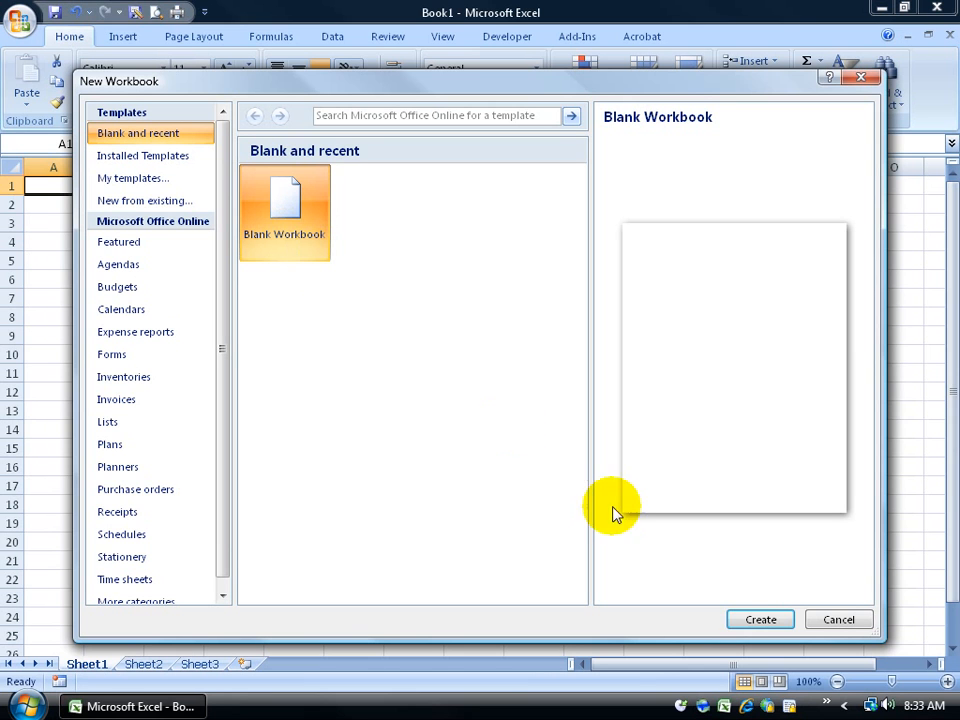
{"action": "double_click", "coordinate": [284, 208]}
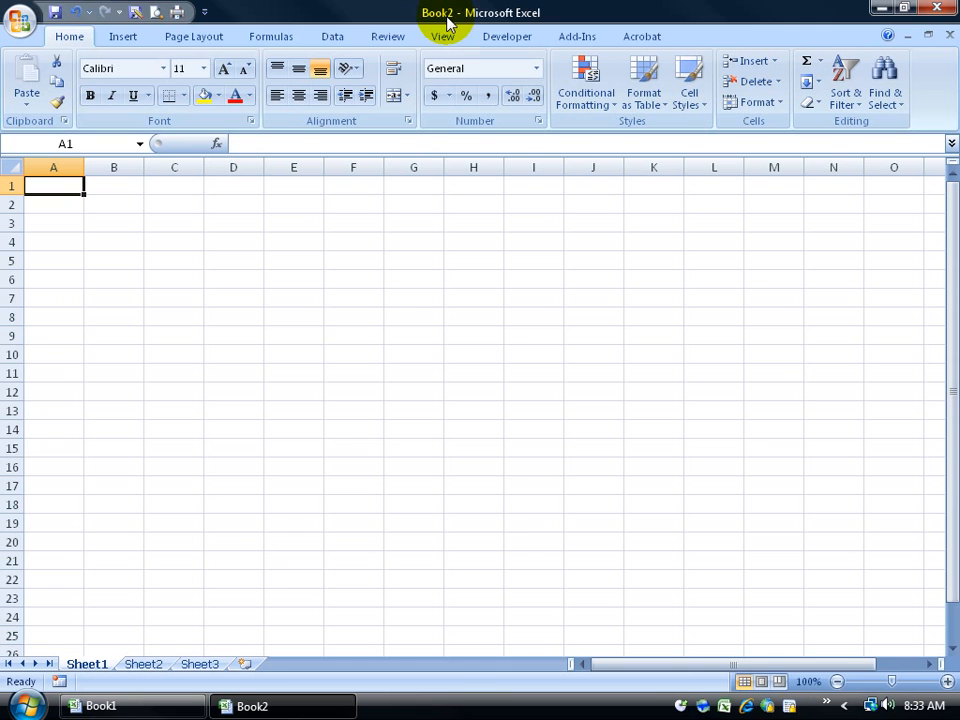
Step: Close Book1 from the taskbar without saving its changes
{"action": "mouse_move", "coordinate": [160, 708]}
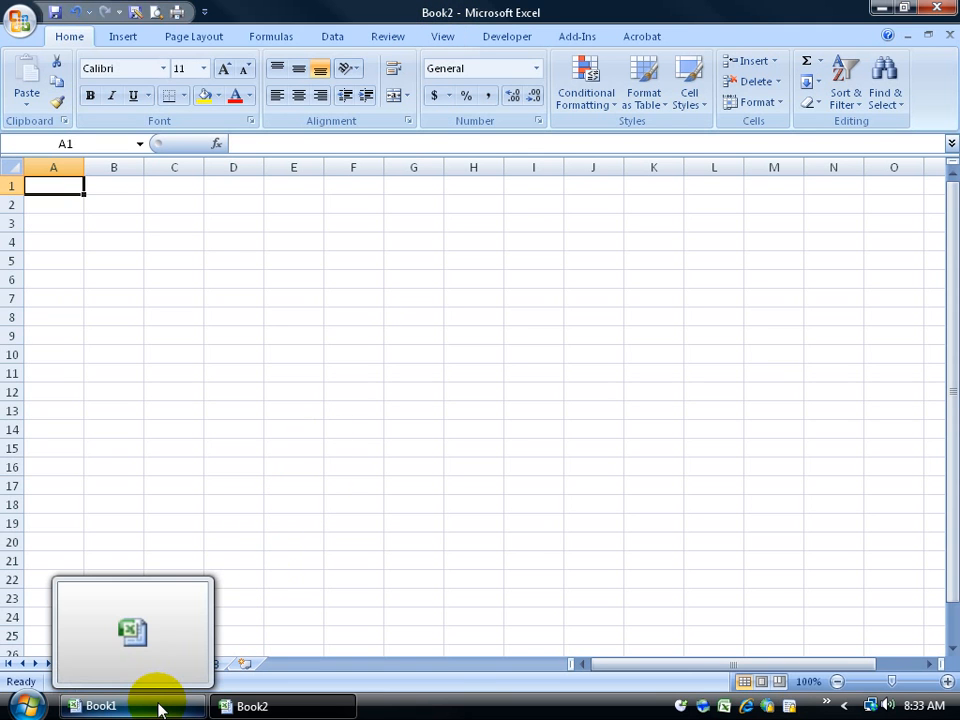
{"action": "left_click", "coordinate": [154, 705]}
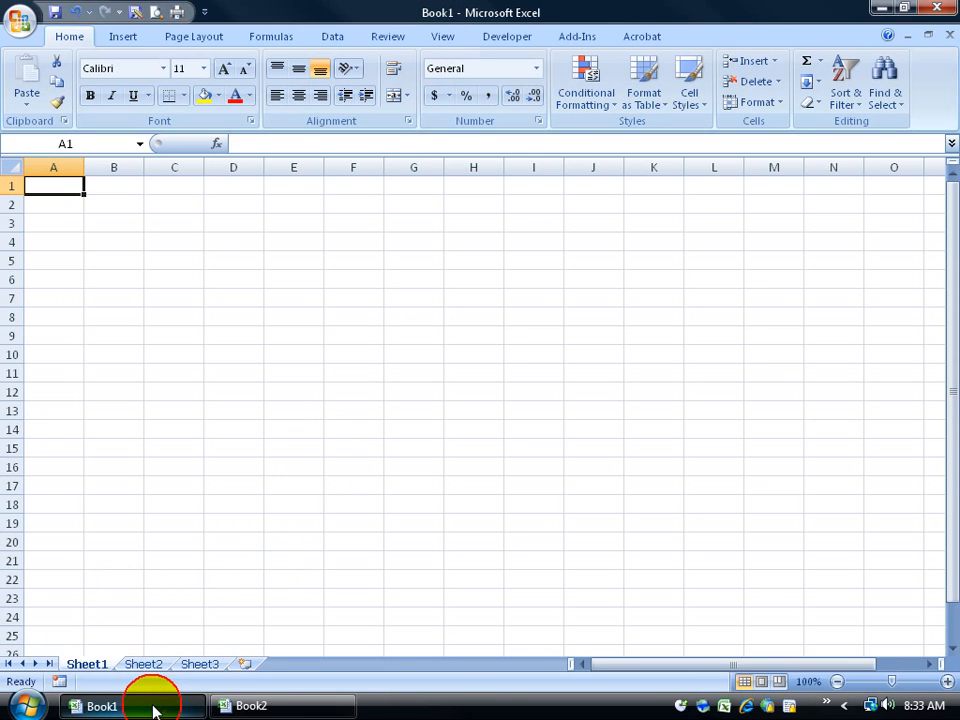
{"action": "left_click", "coordinate": [243, 706]}
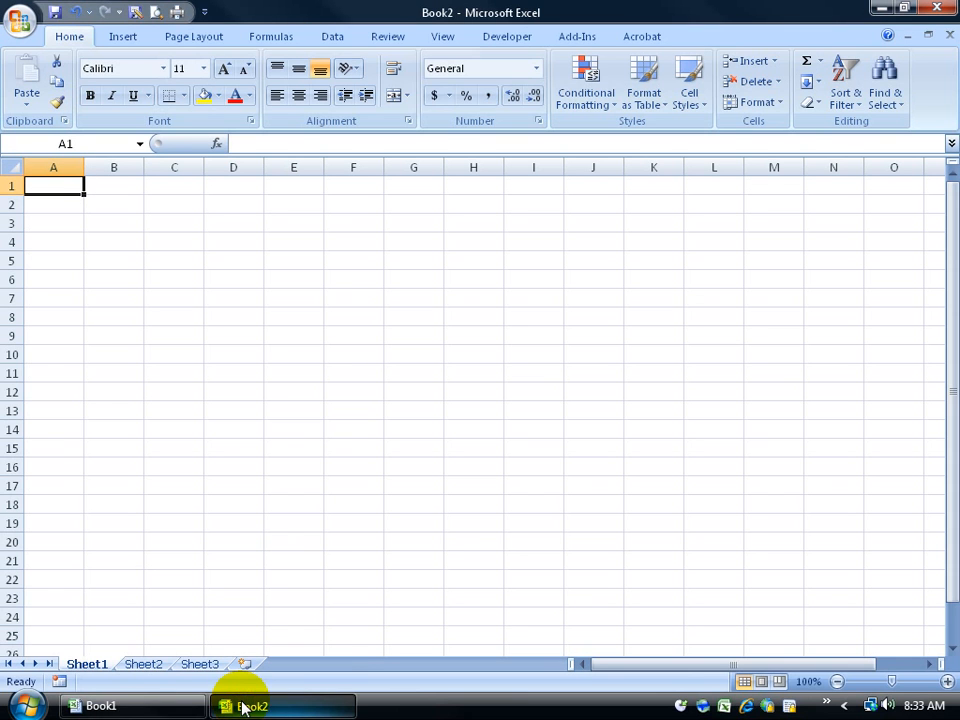
{"action": "mouse_move", "coordinate": [201, 711]}
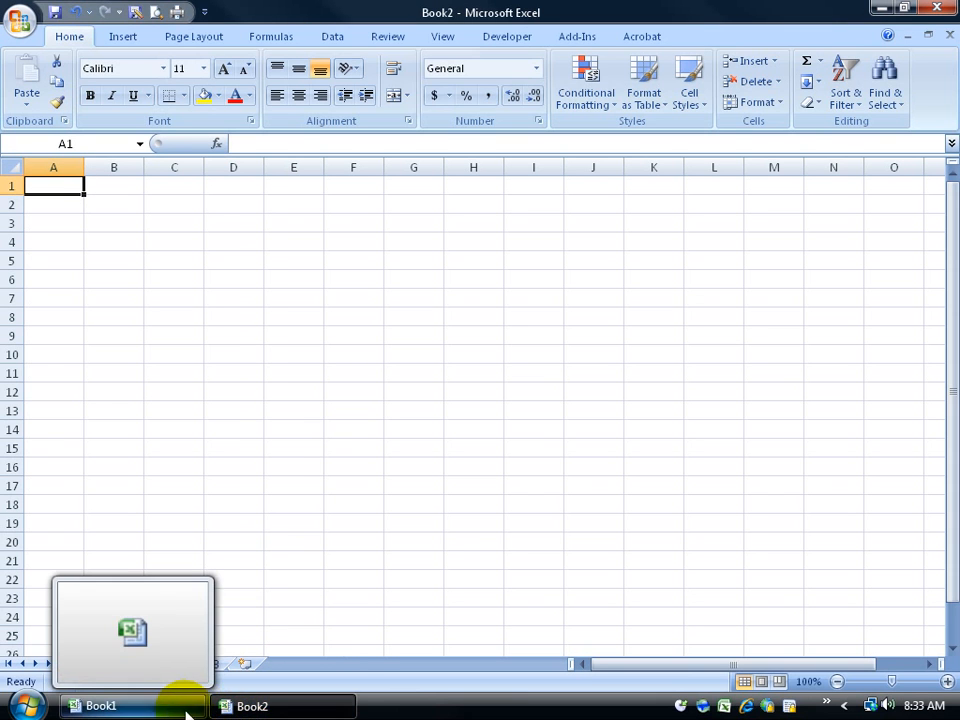
{"action": "right_click", "coordinate": [155, 707]}
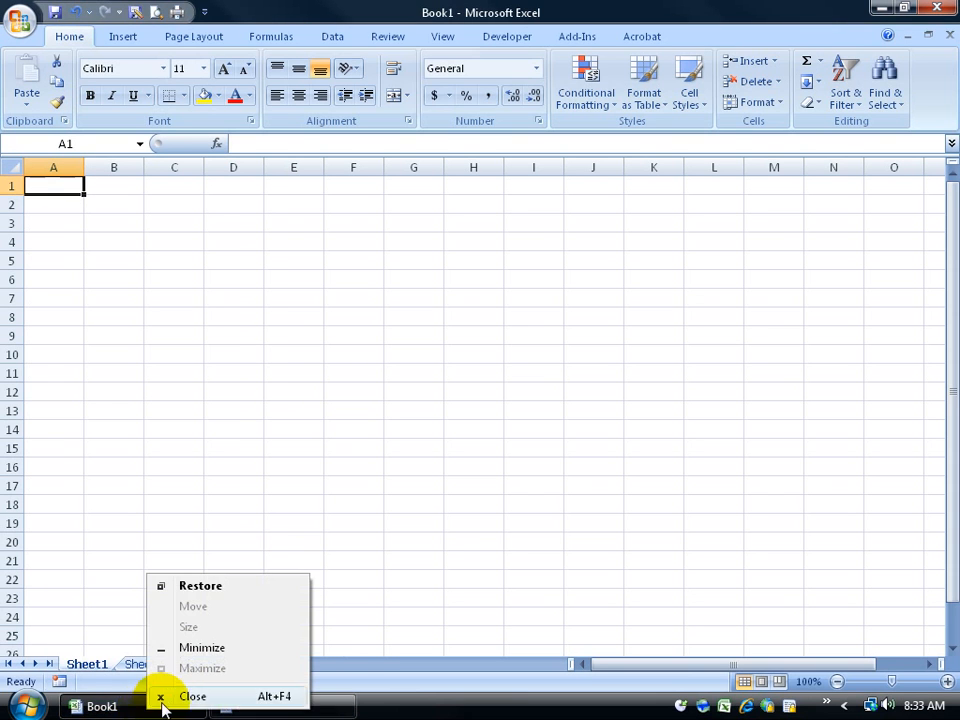
{"action": "left_click", "coordinate": [161, 696]}
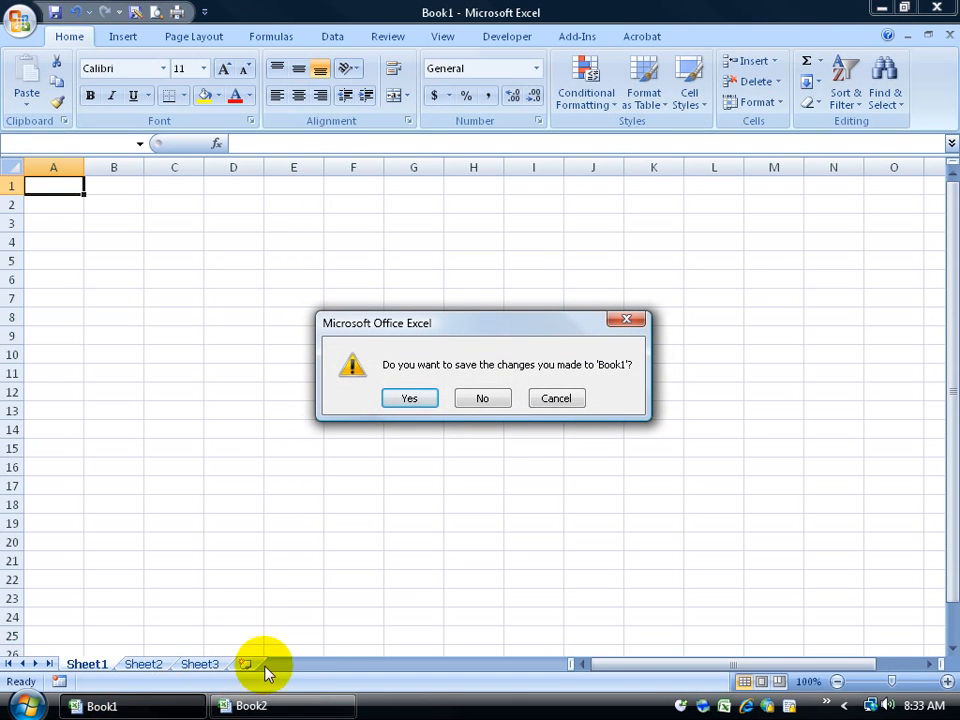
{"action": "left_click", "coordinate": [484, 399]}
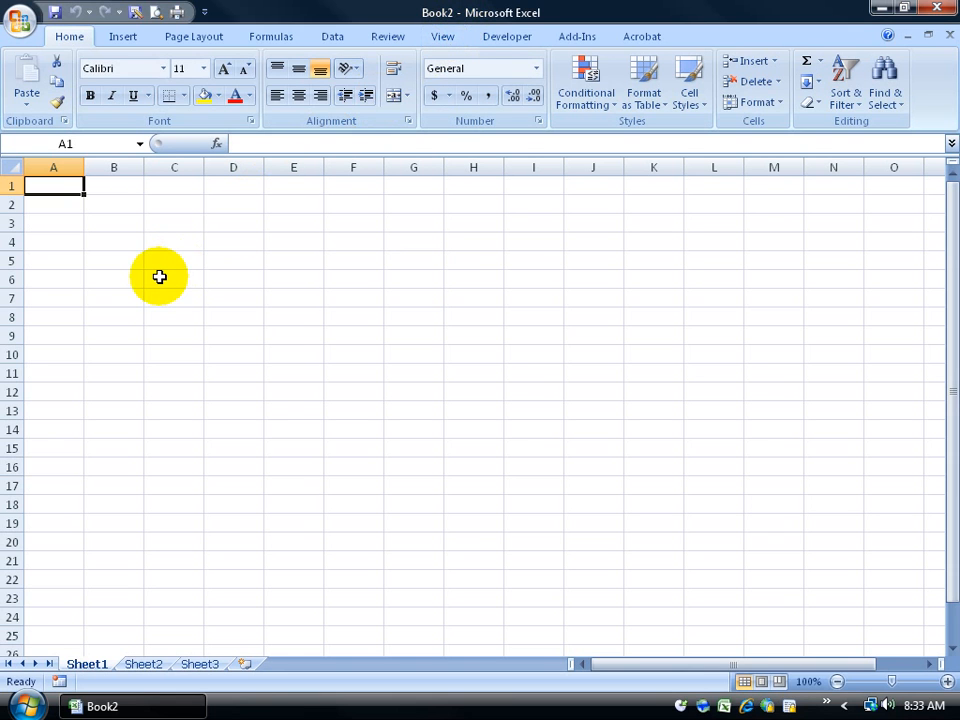
Step: Enter the headers Months, Sales and Expenses into A2, B2 and C2
{"action": "left_click", "coordinate": [58, 207]}
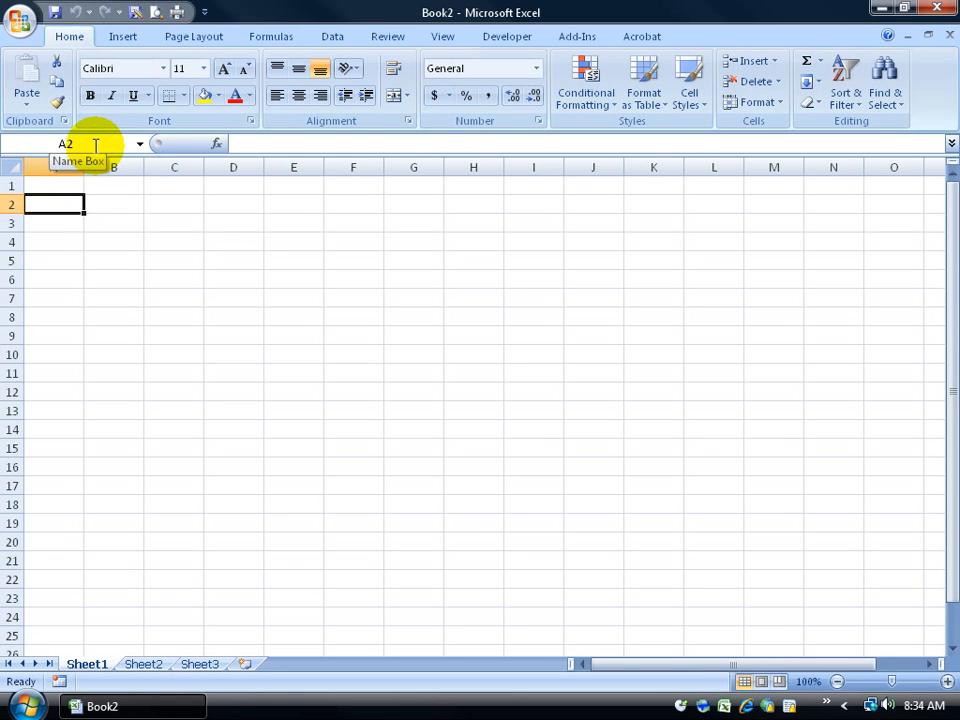
{"action": "left_click", "coordinate": [793, 546]}
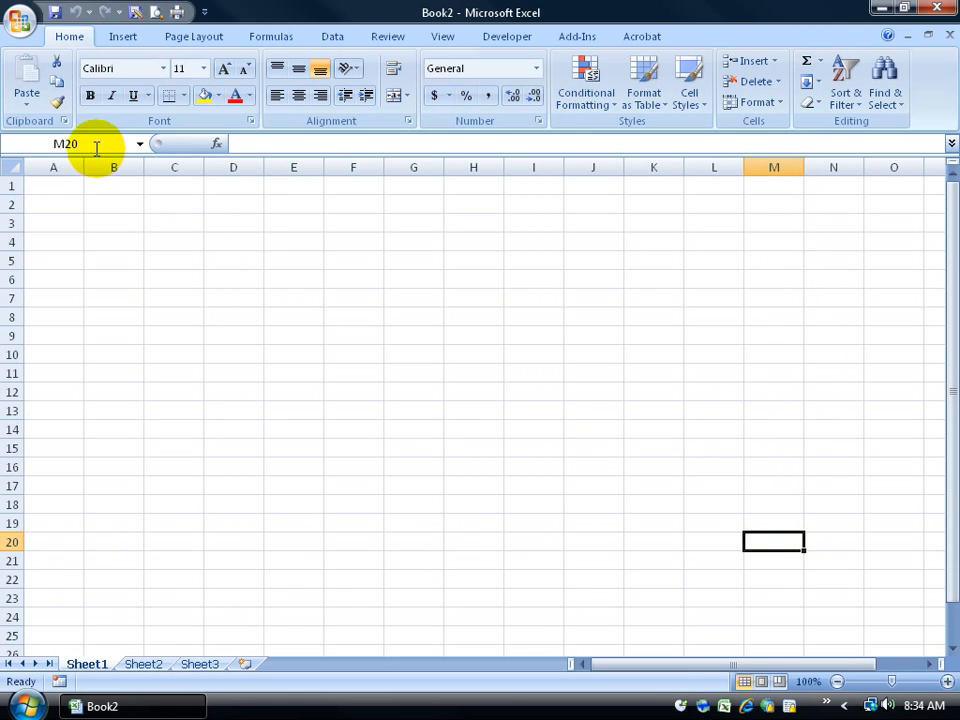
{"action": "left_click", "coordinate": [62, 203]}
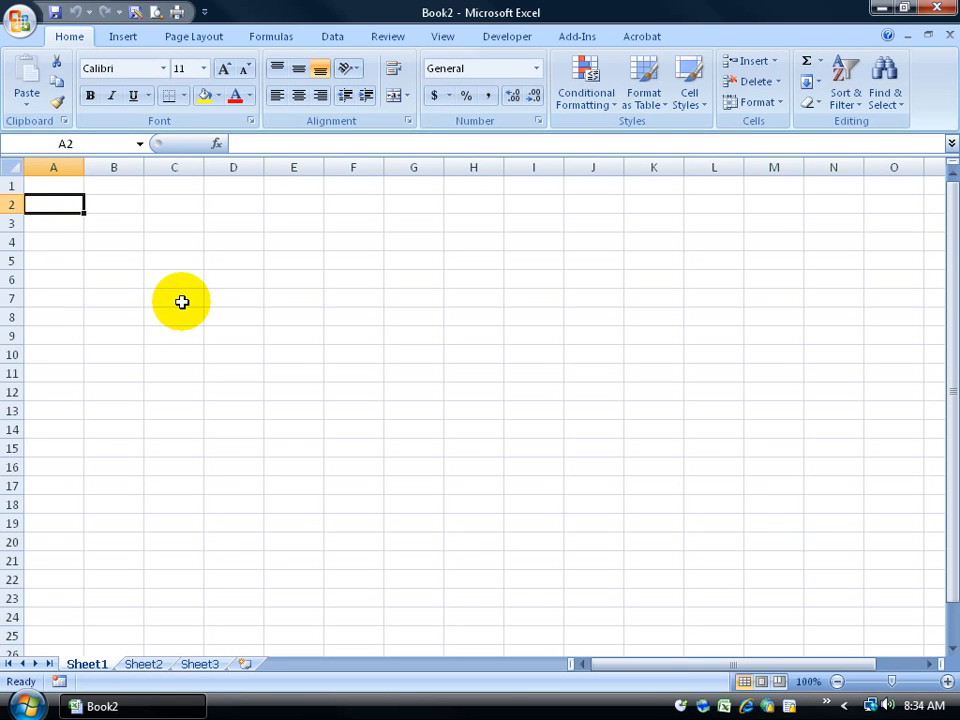
{"action": "type", "text": "Months"}
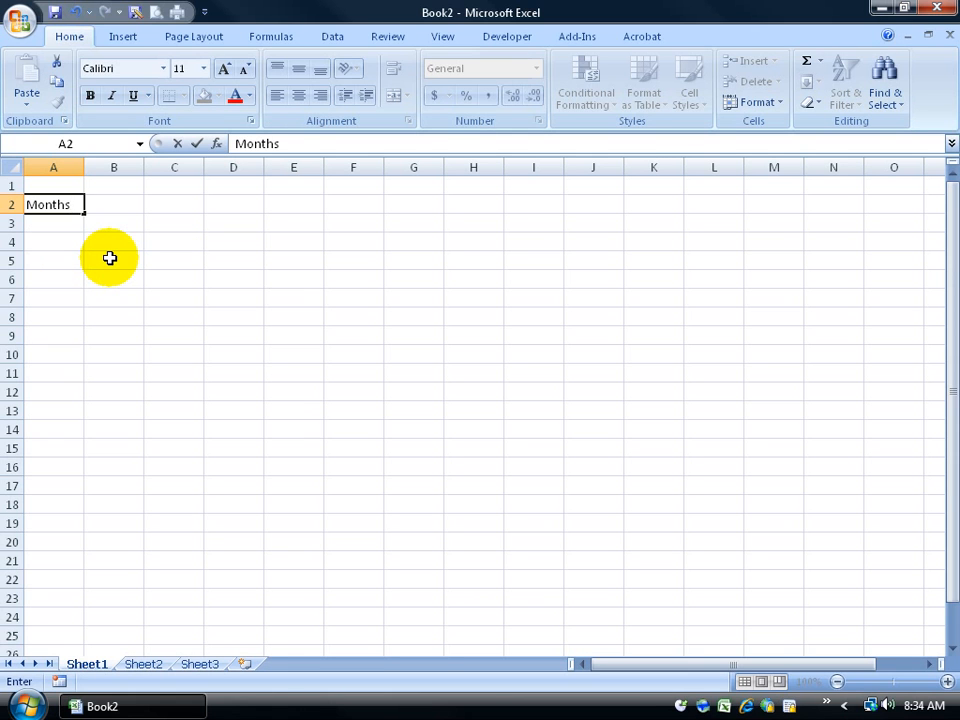
{"action": "key", "text": "Tab"}
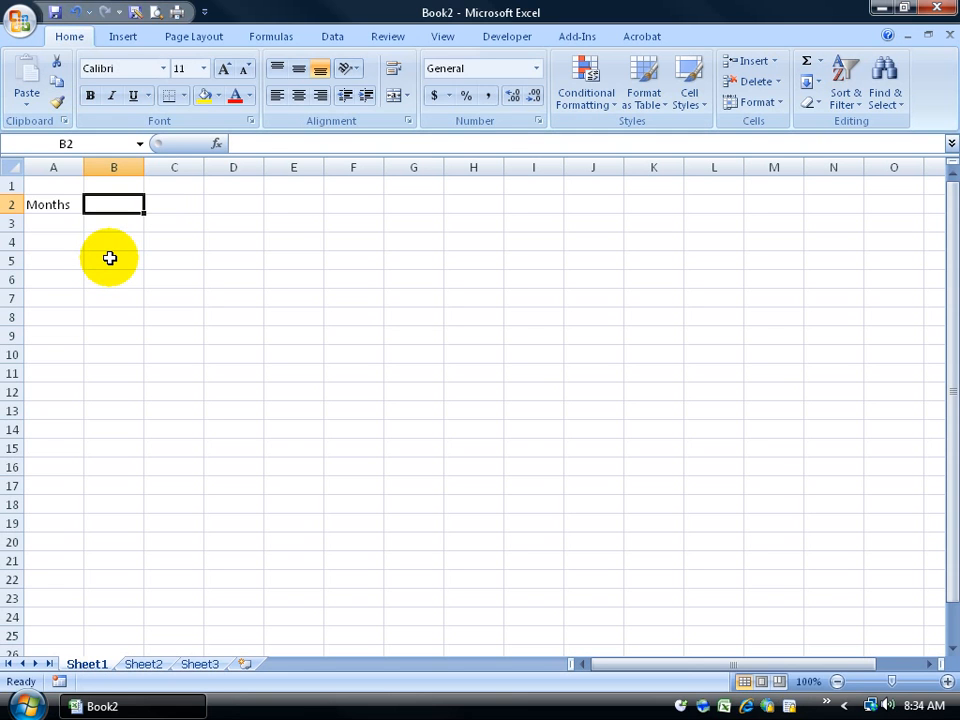
{"action": "type", "text": "Sales"}
{"action": "key", "text": "Tab"}
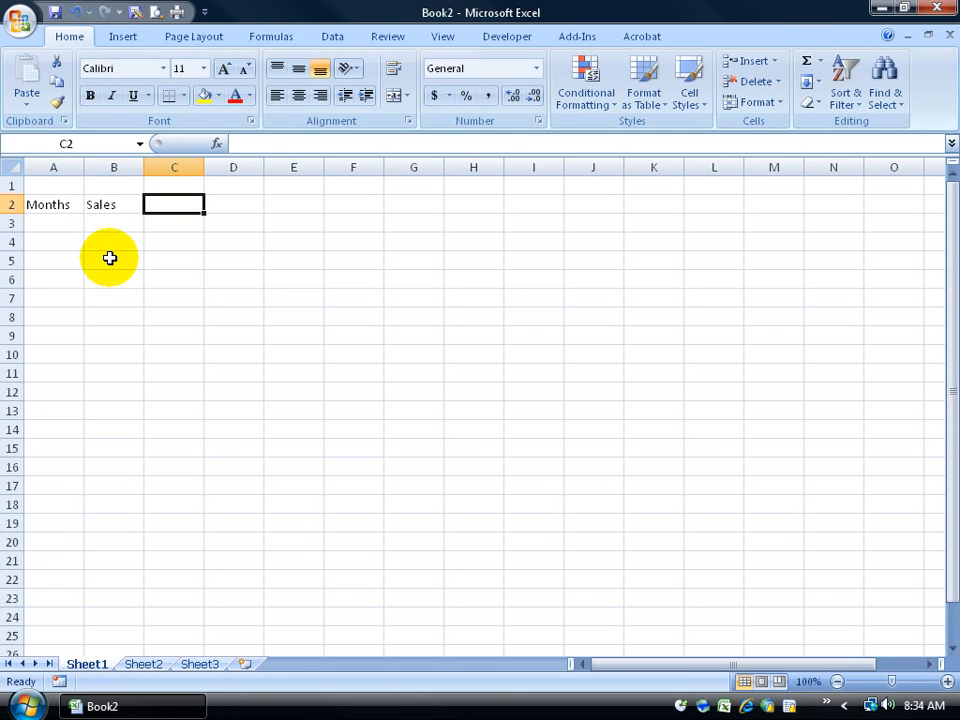
{"action": "type", "text": "Expenses"}
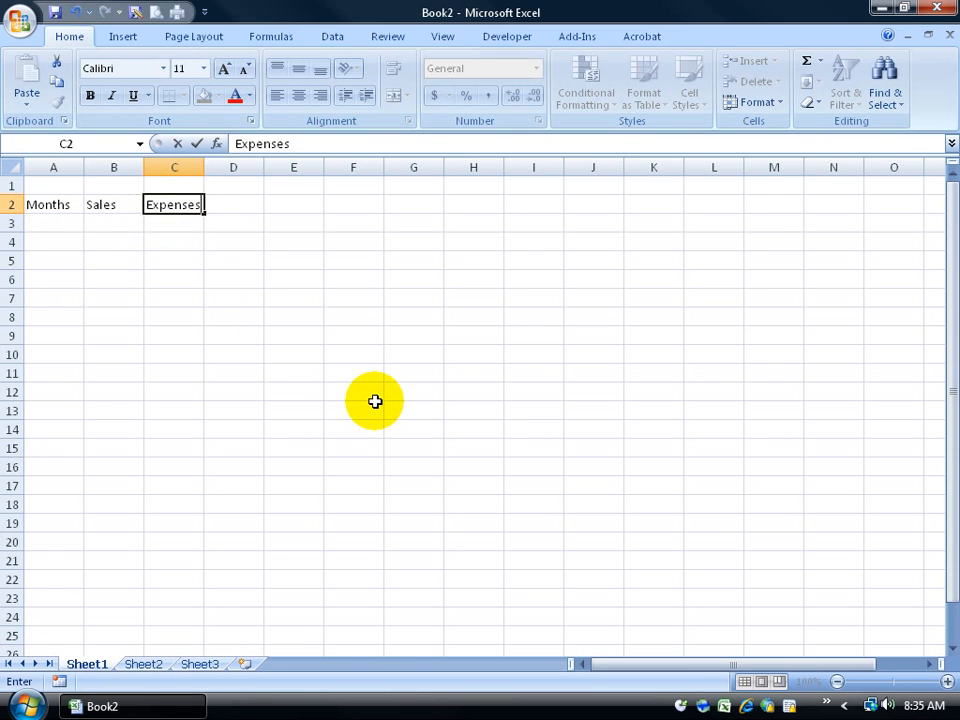
{"action": "key", "text": "Return"}
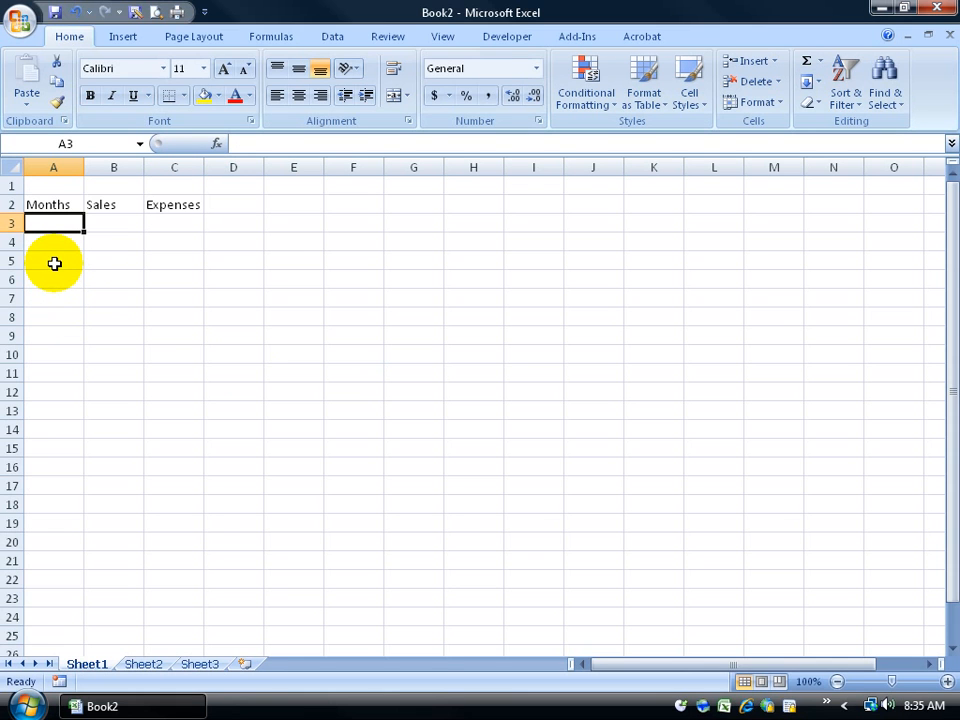
Step: Type practice words hi and bye in E7:F7, something and more in E8:F8
{"action": "left_click", "coordinate": [298, 300]}
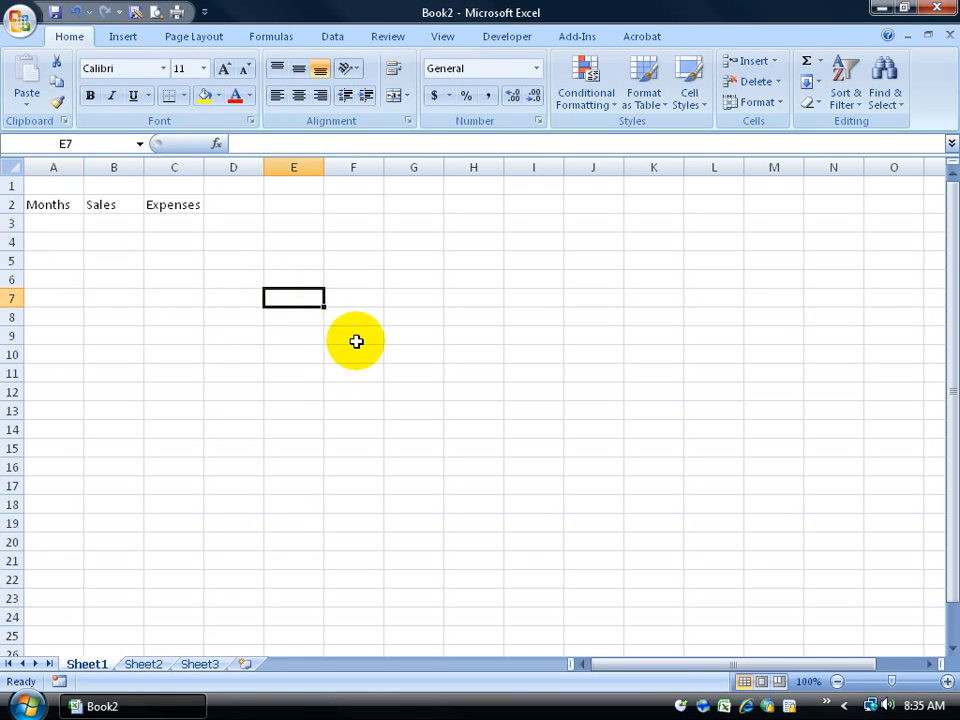
{"action": "type", "text": "hi"}
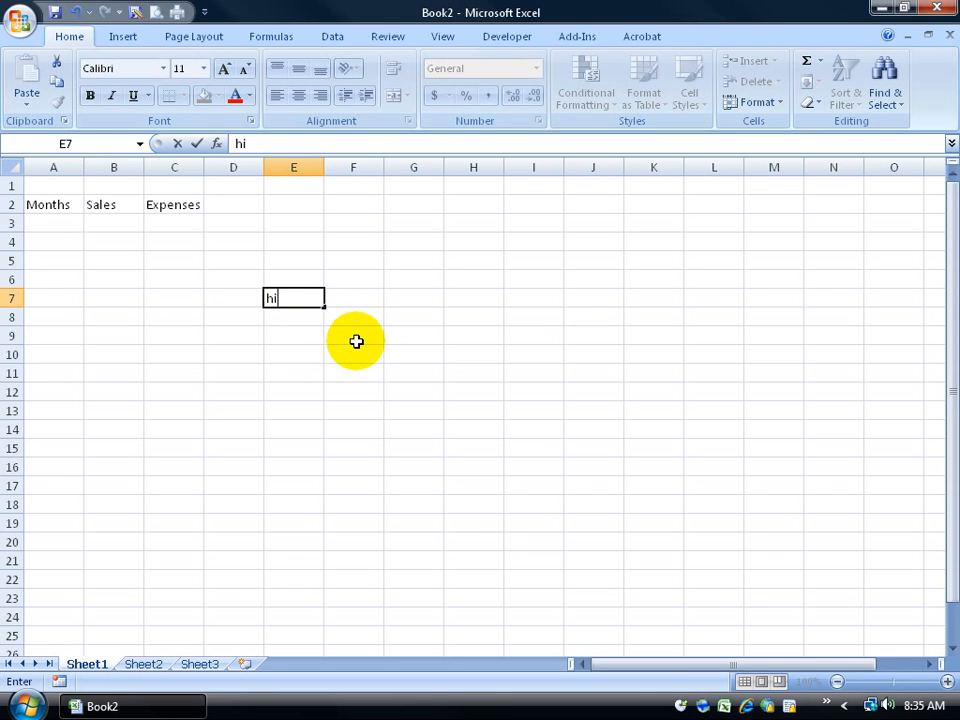
{"action": "key", "text": "Tab"}
{"action": "type", "text": "bye"}
{"action": "key", "text": "Tab"}
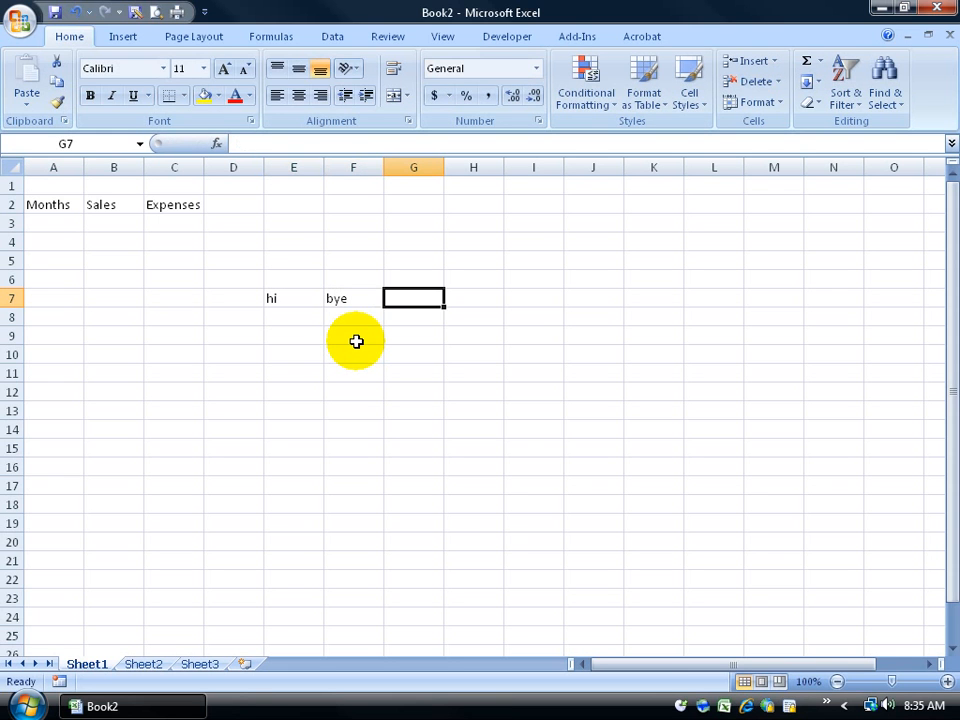
{"action": "key", "text": "Return"}
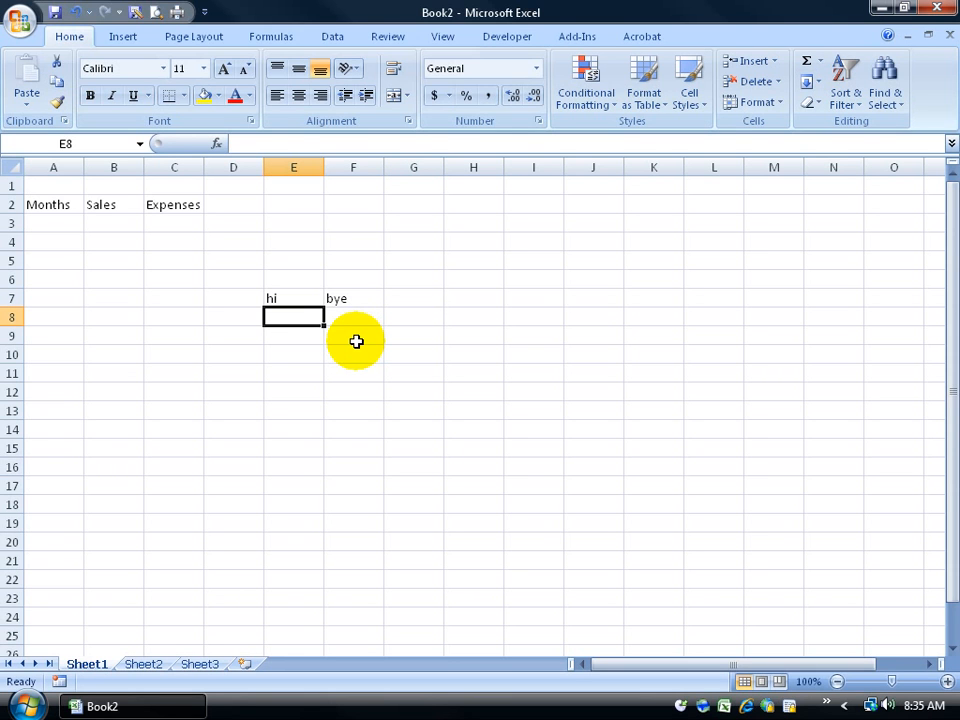
{"action": "type", "text": "something"}
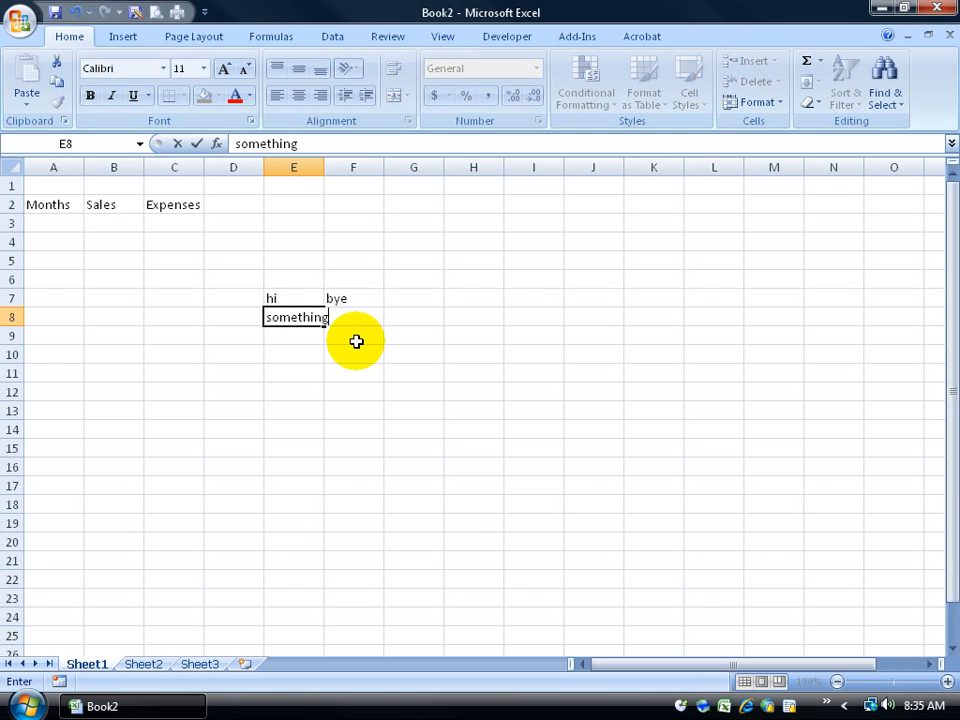
{"action": "key", "text": "Tab"}
{"action": "type", "text": "more"}
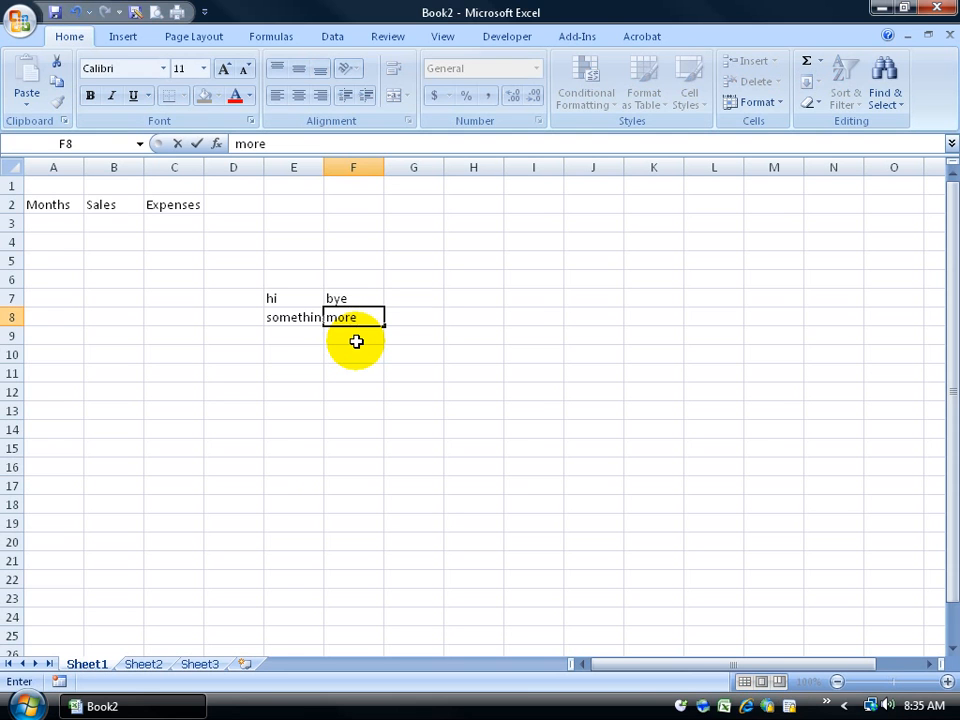
{"action": "key", "text": "Tab"}
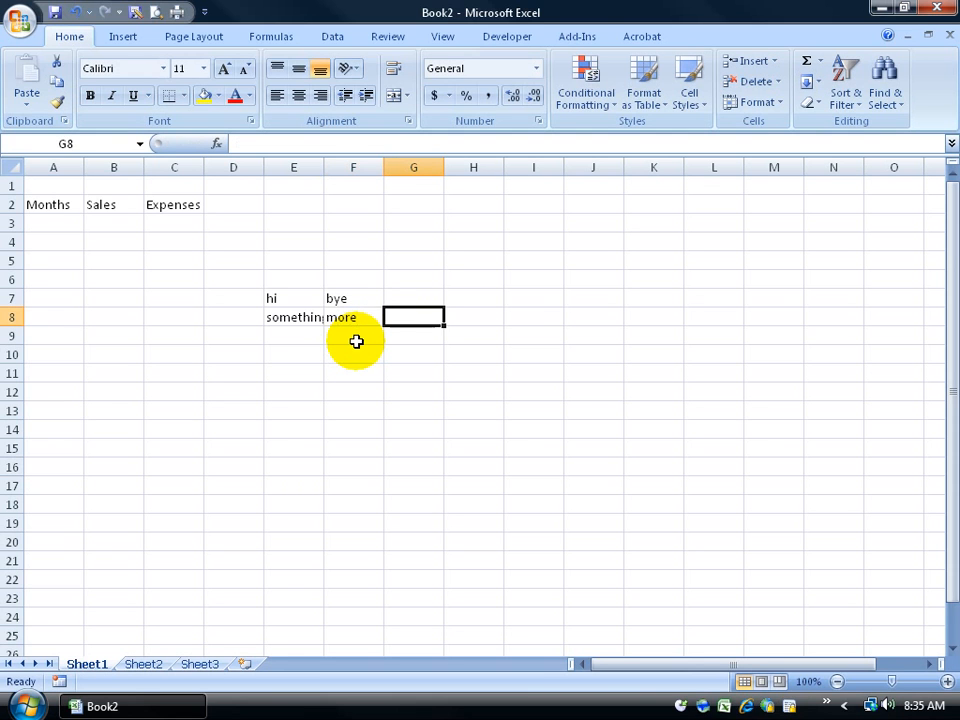
{"action": "key", "text": "Down"}
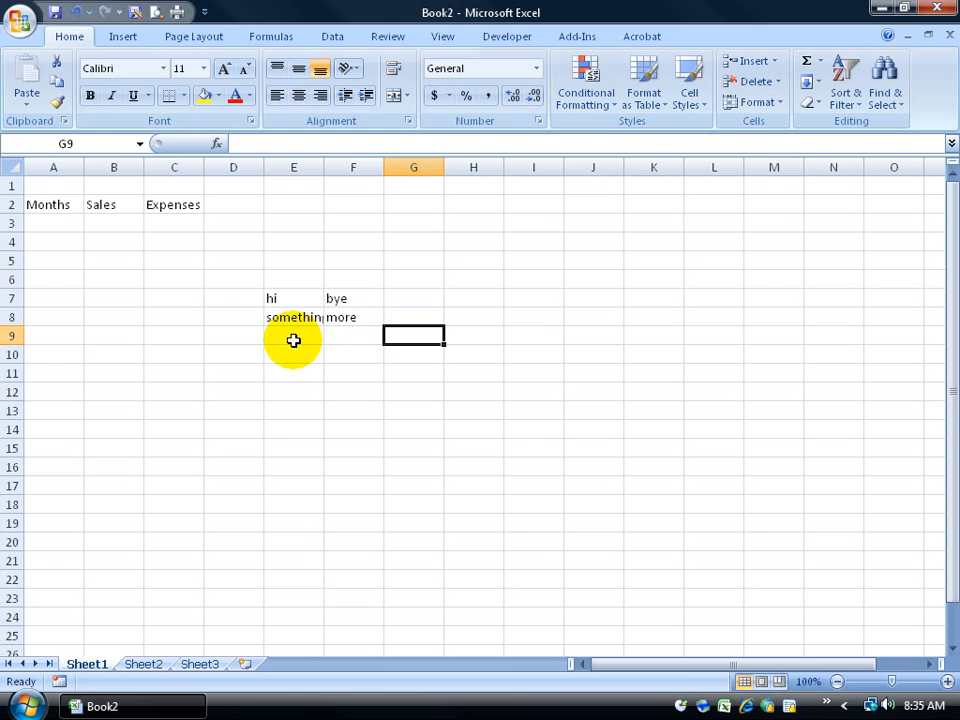
Step: Enter 'something' in G12 and 'here' in K15
{"action": "left_click", "coordinate": [616, 393]}
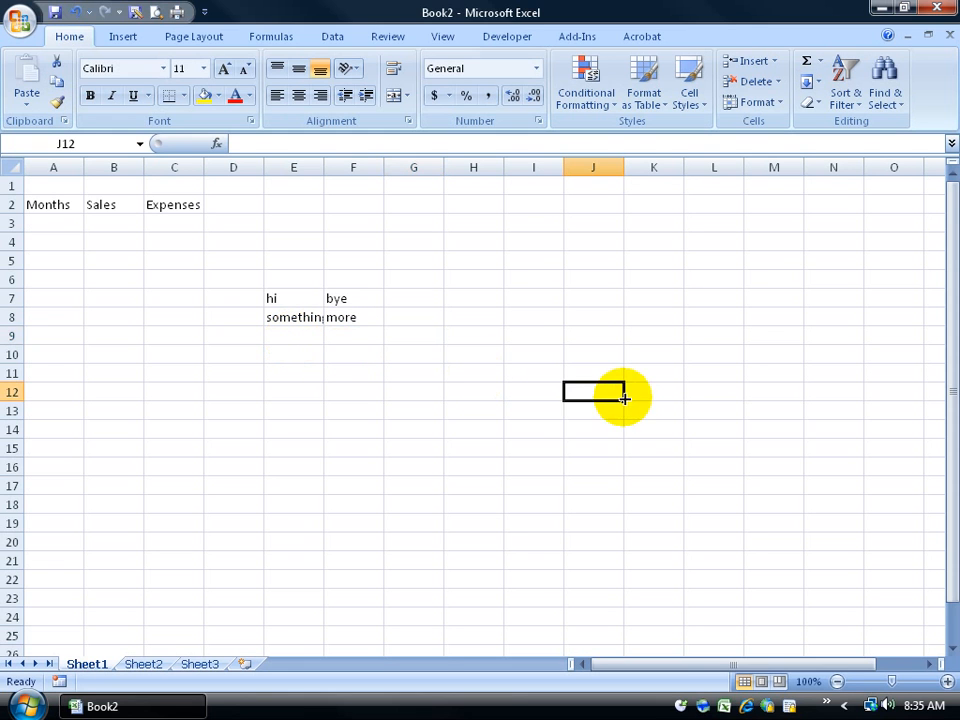
{"action": "left_click", "coordinate": [613, 443]}
{"action": "left_click", "coordinate": [397, 395]}
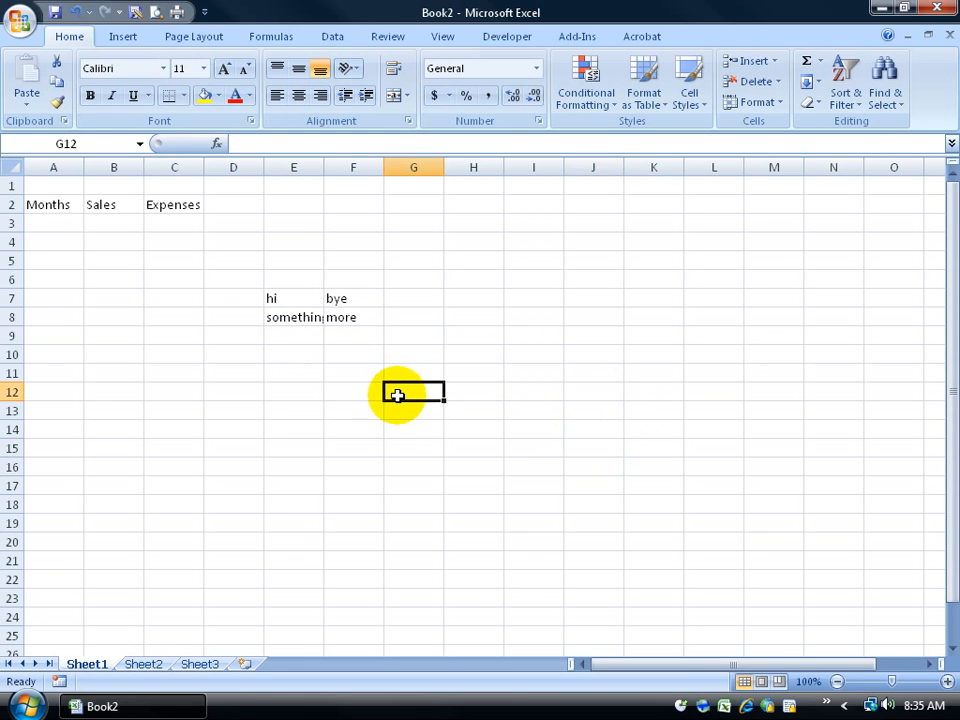
{"action": "type", "text": "something"}
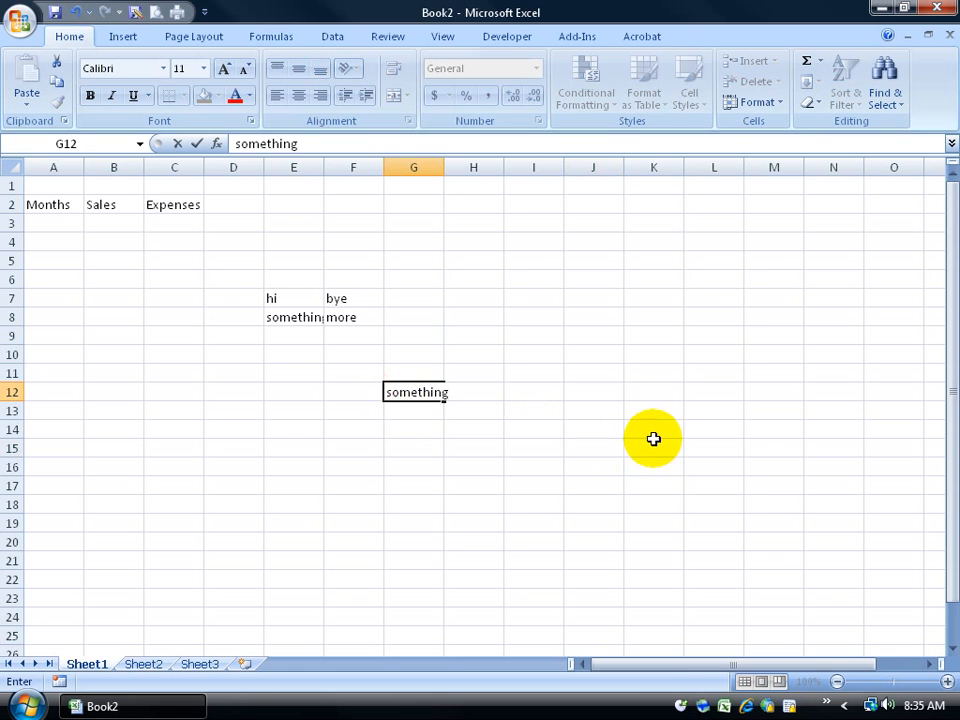
{"action": "left_click", "coordinate": [653, 443]}
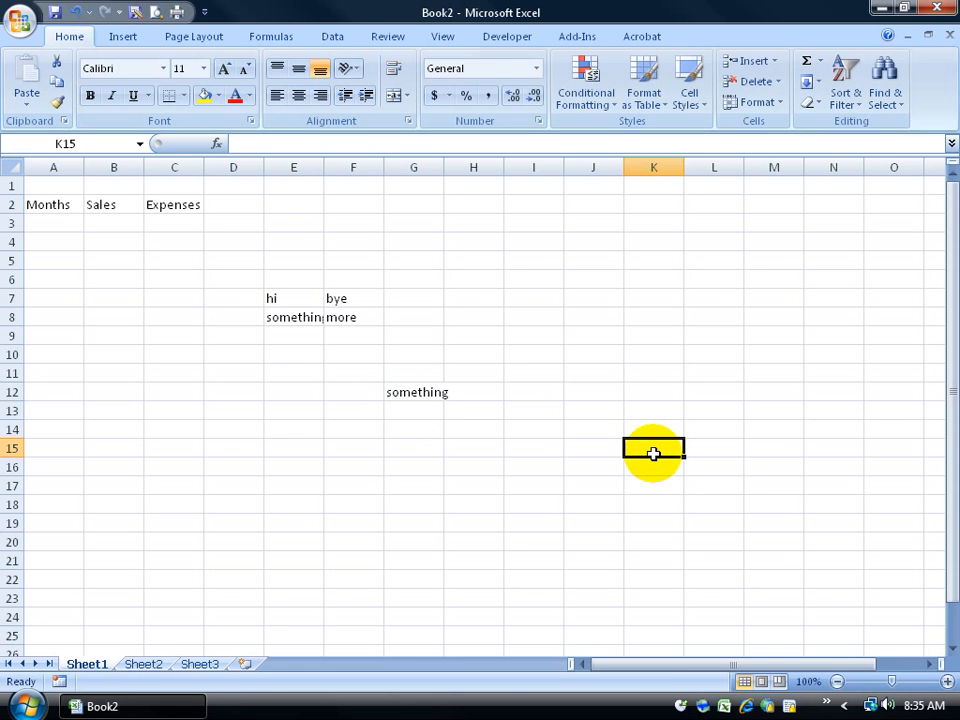
{"action": "type", "text": "here"}
{"action": "key", "text": "Return"}
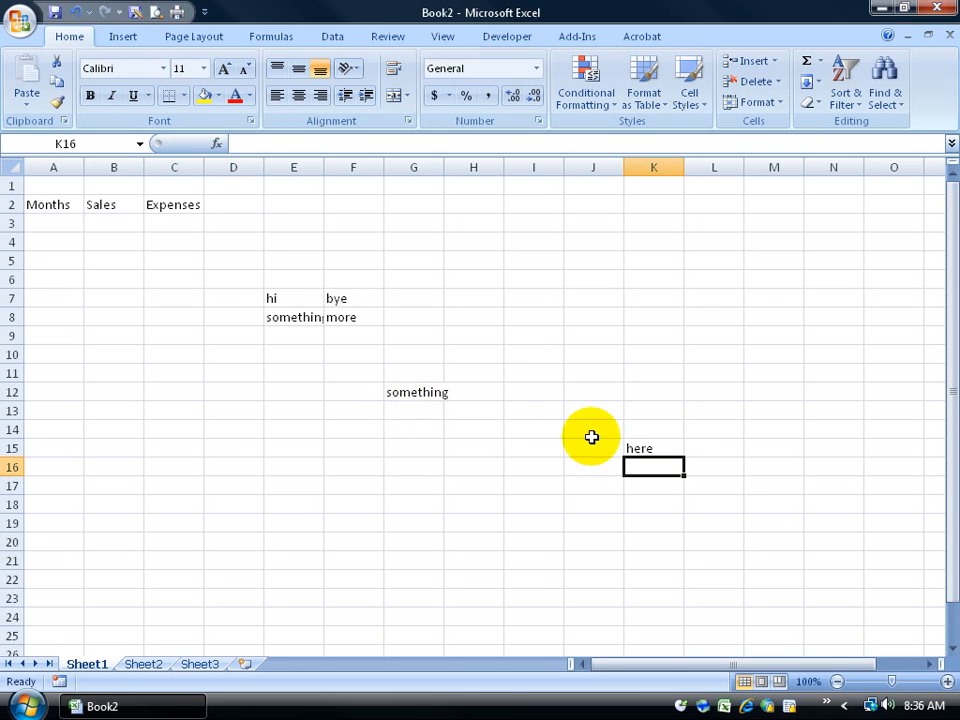
Step: Clear the practice words from the sheet and enter Profits in D2
{"action": "left_click_drag", "start_coordinate": [761, 480], "coordinate": [261, 274]}
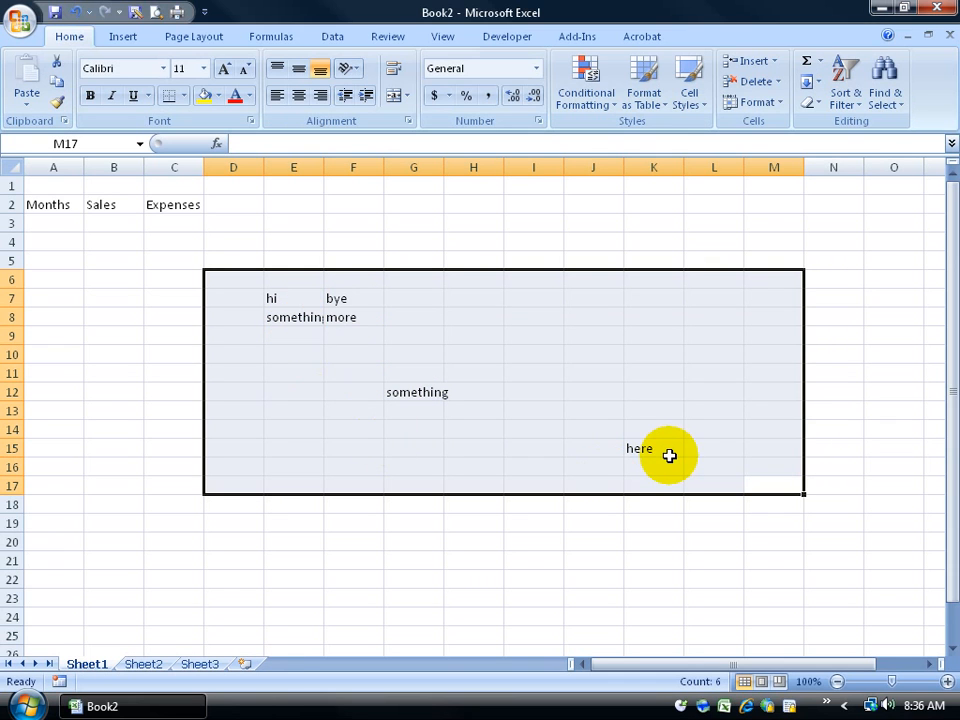
{"action": "key", "text": "Delete"}
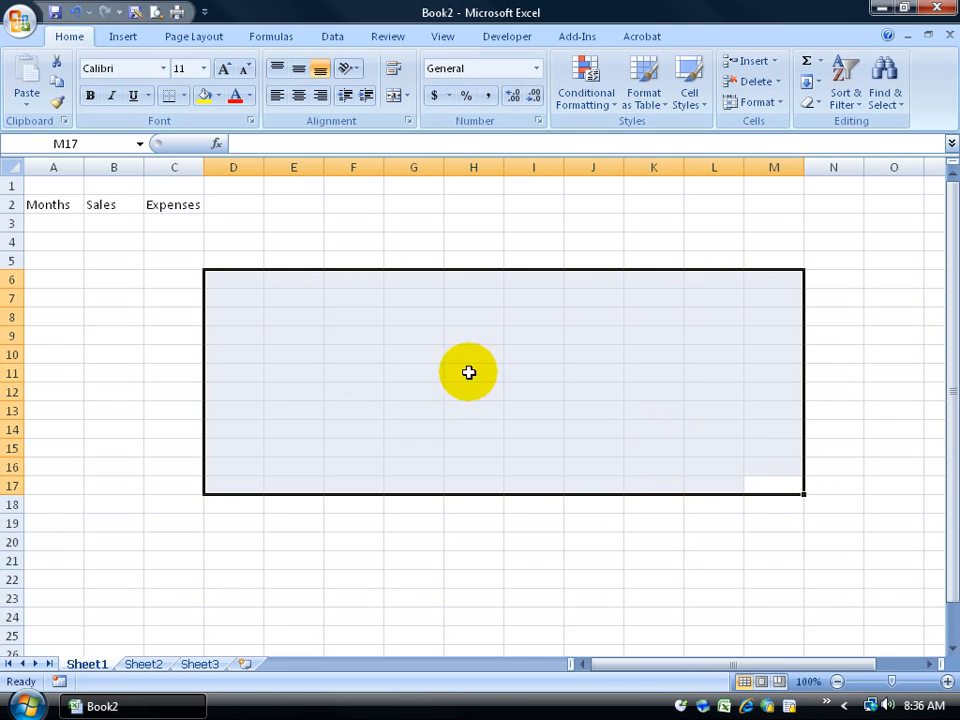
{"action": "left_click", "coordinate": [68, 205]}
{"action": "left_click", "coordinate": [120, 204]}
{"action": "left_click", "coordinate": [173, 207]}
{"action": "key", "text": "Right"}
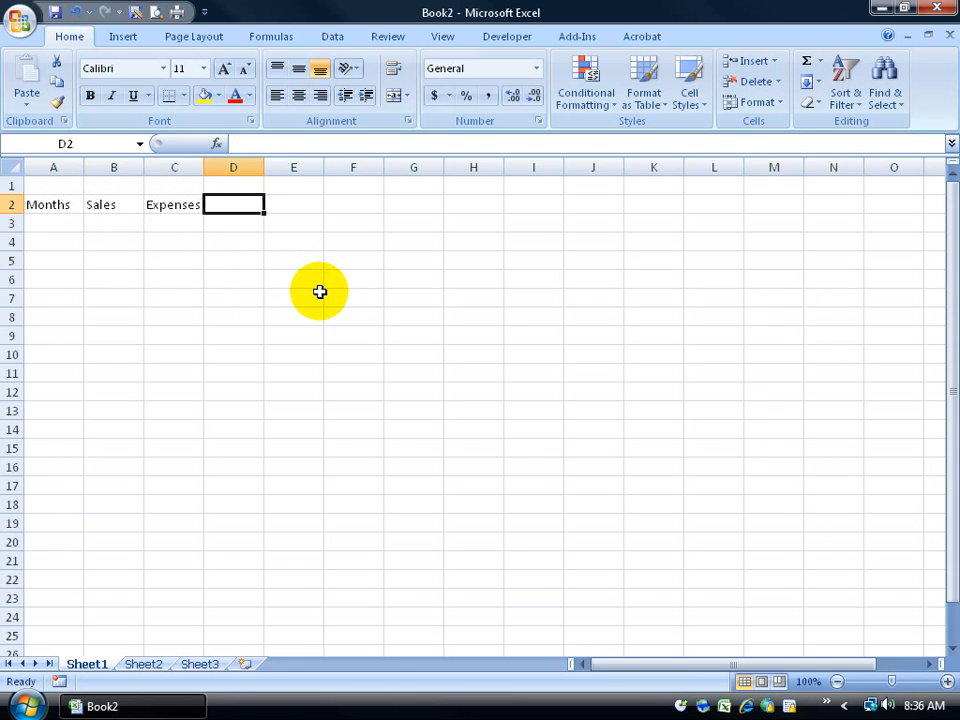
{"action": "type", "text": "Profits"}
{"action": "key", "text": "Return"}
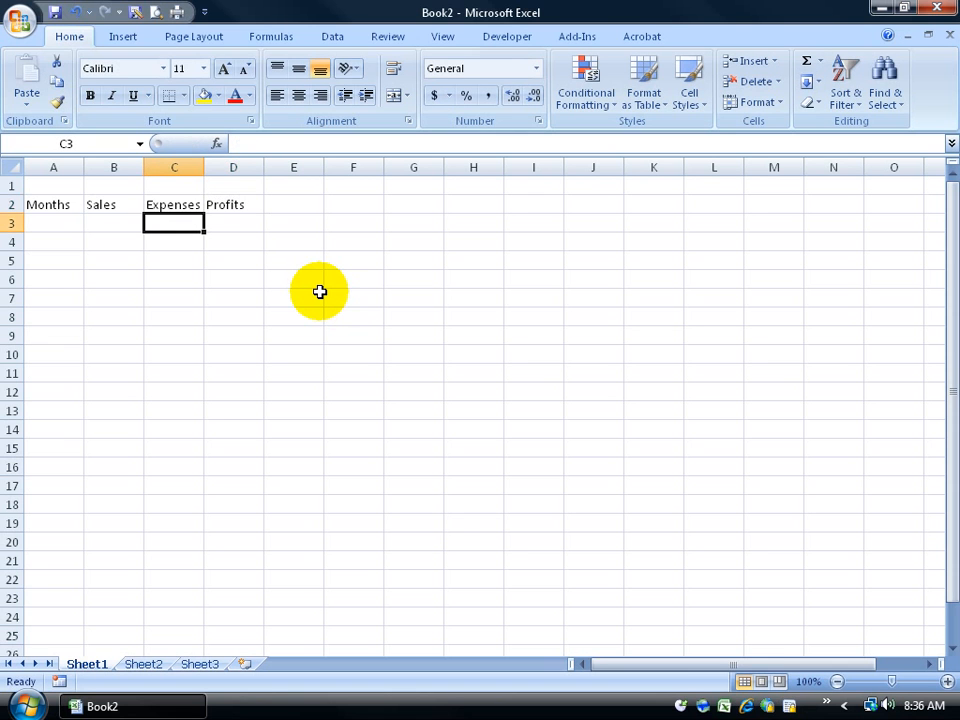
Step: Select the header cells with the cells below them, ending on A3
{"action": "left_click", "coordinate": [176, 204]}
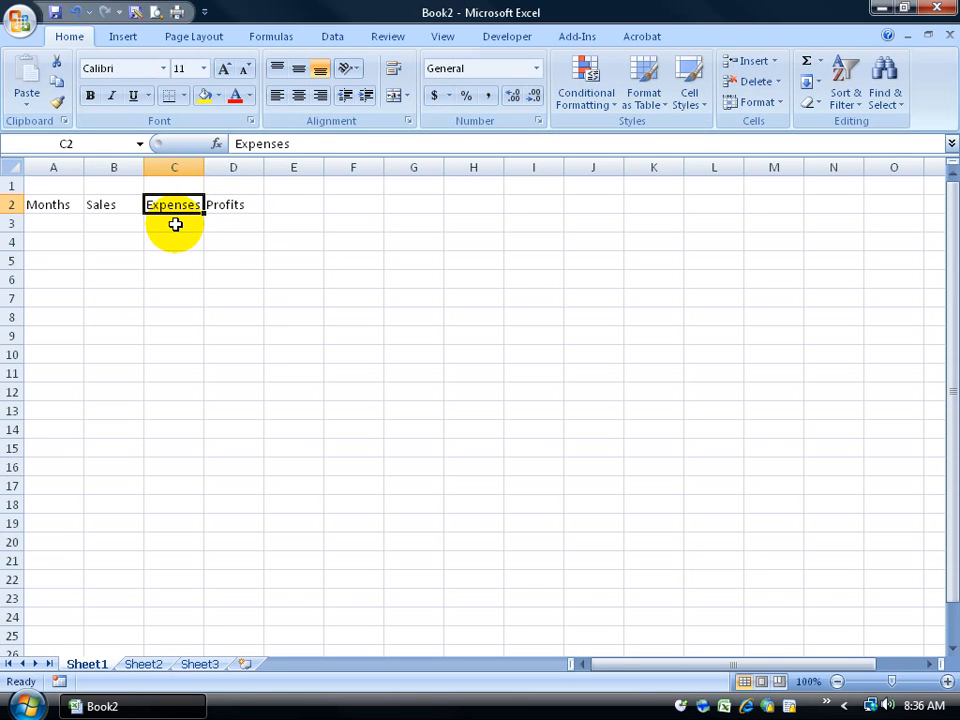
{"action": "left_click", "coordinate": [50, 206]}
{"action": "left_click_drag", "start_coordinate": [64, 206], "coordinate": [62, 262]}
{"action": "left_click_drag", "start_coordinate": [122, 212], "coordinate": [120, 242]}
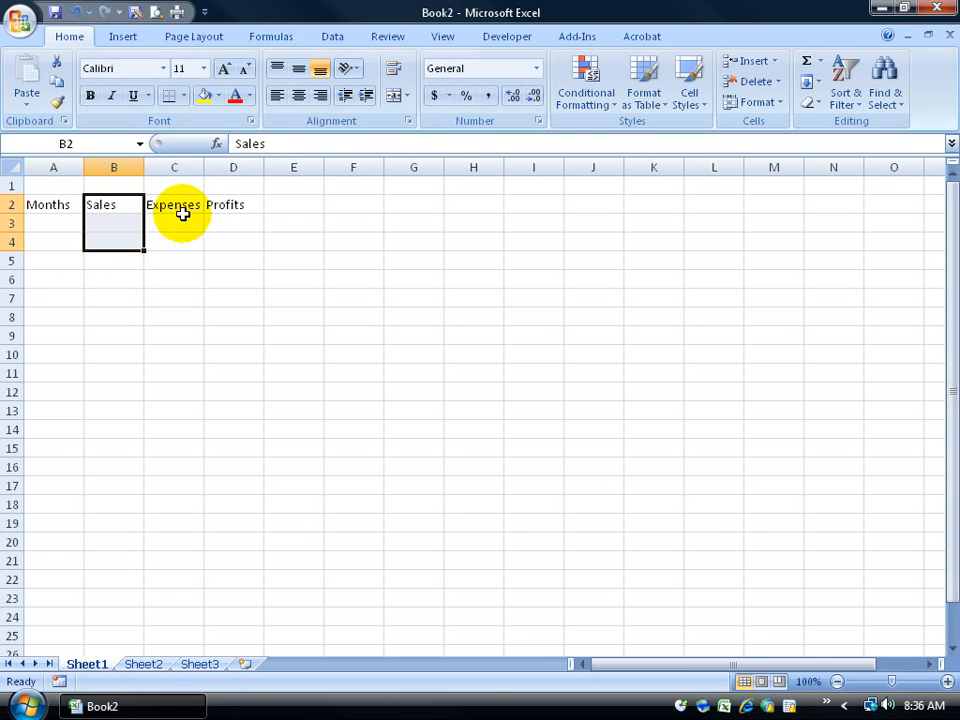
{"action": "left_click_drag", "start_coordinate": [182, 214], "coordinate": [186, 240]}
{"action": "left_click", "coordinate": [54, 223]}
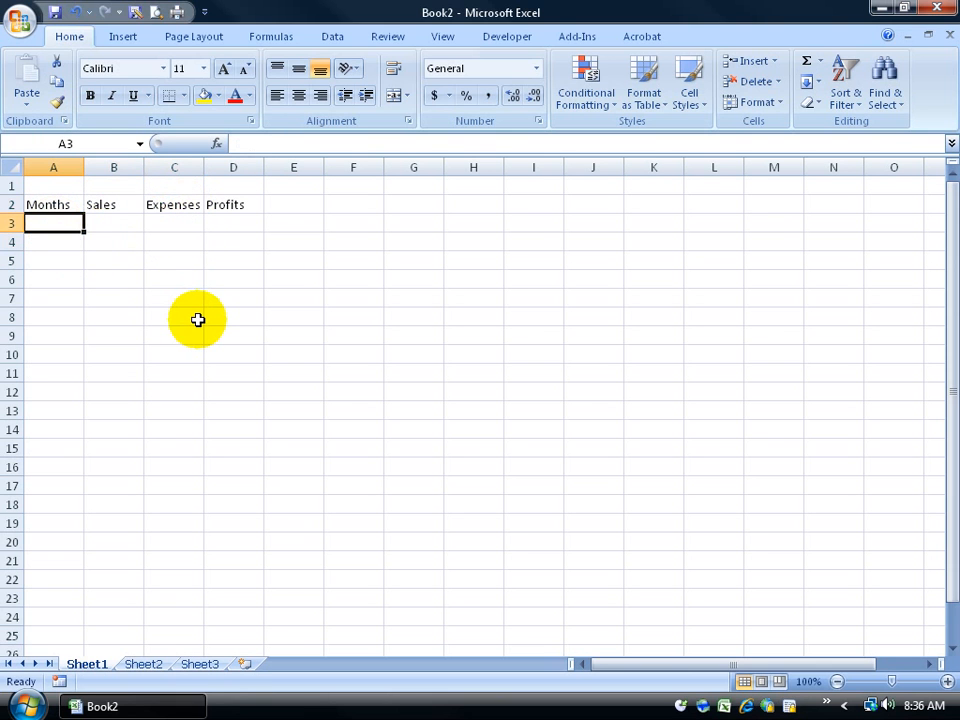
Step: Enter January in A3 and Feb in A4
{"action": "type", "text": "January"}
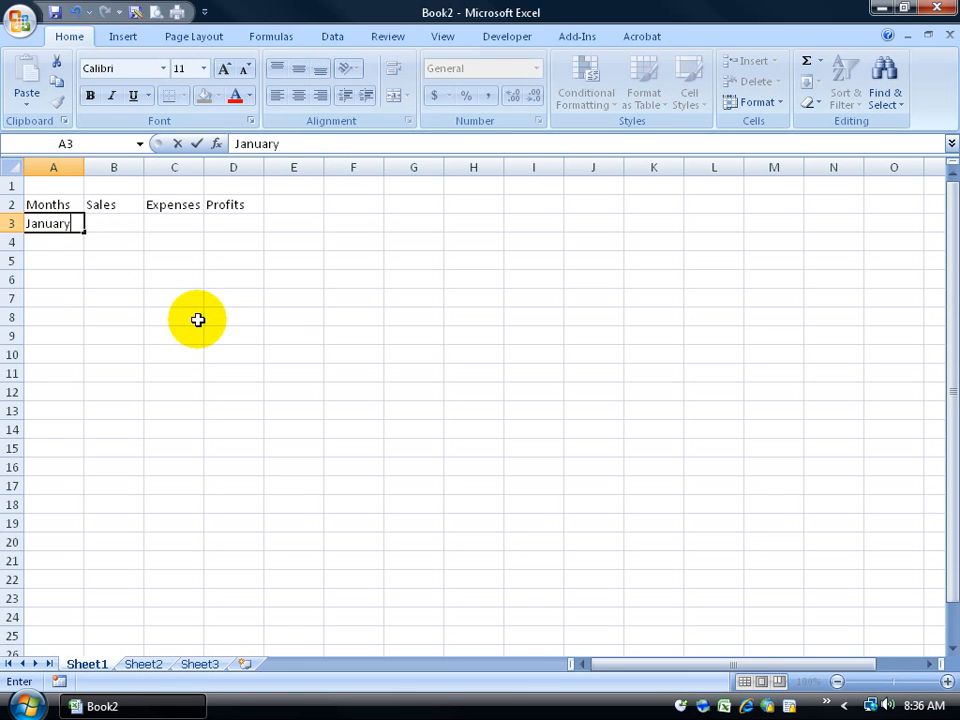
{"action": "key", "text": "Return"}
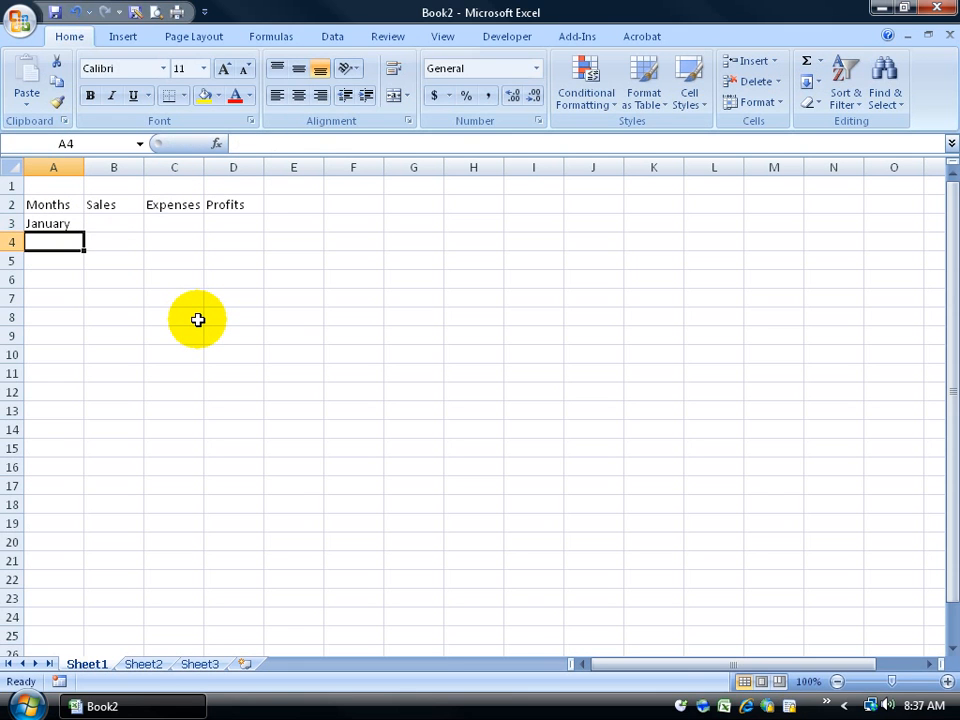
{"action": "type", "text": "February"}
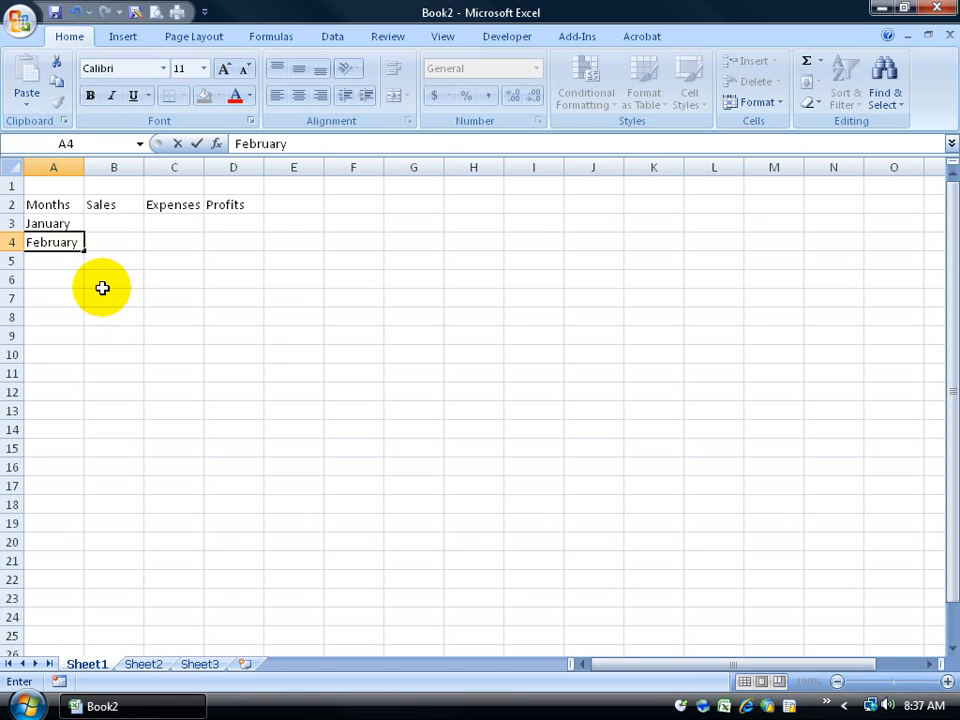
{"action": "key", "text": "BackSpace"}
{"action": "key", "text": "BackSpace"}
{"action": "key", "text": "BackSpace"}
{"action": "key", "text": "BackSpace"}
{"action": "key", "text": "BackSpace"}
{"action": "key", "text": "Return"}
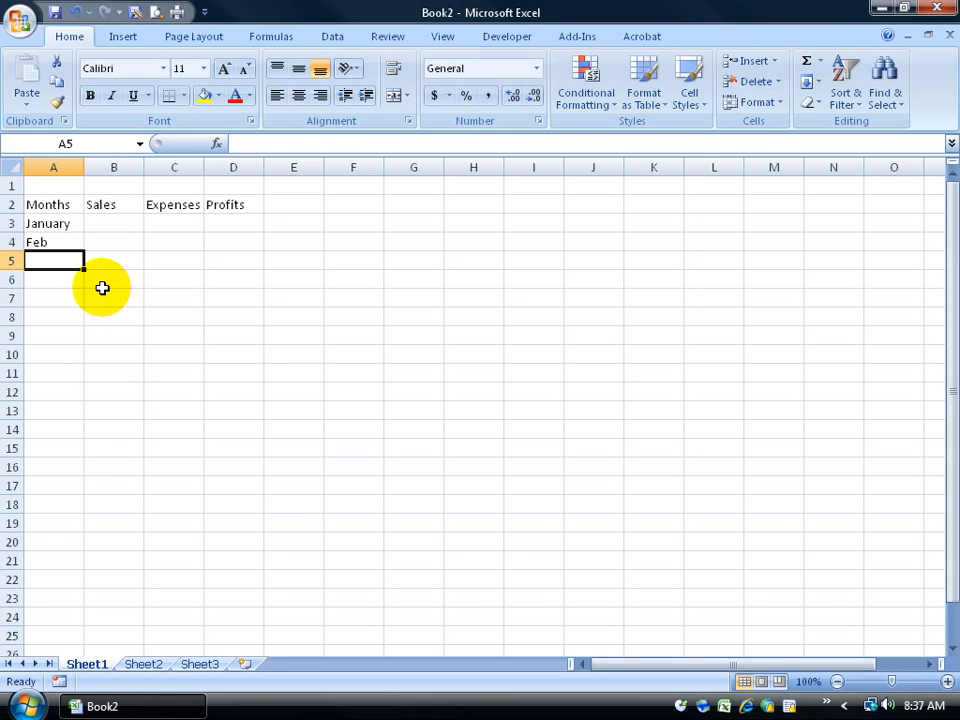
Step: Try shortening A3 to Jan twice, undoing each attempt back to January
{"action": "left_click", "coordinate": [70, 222]}
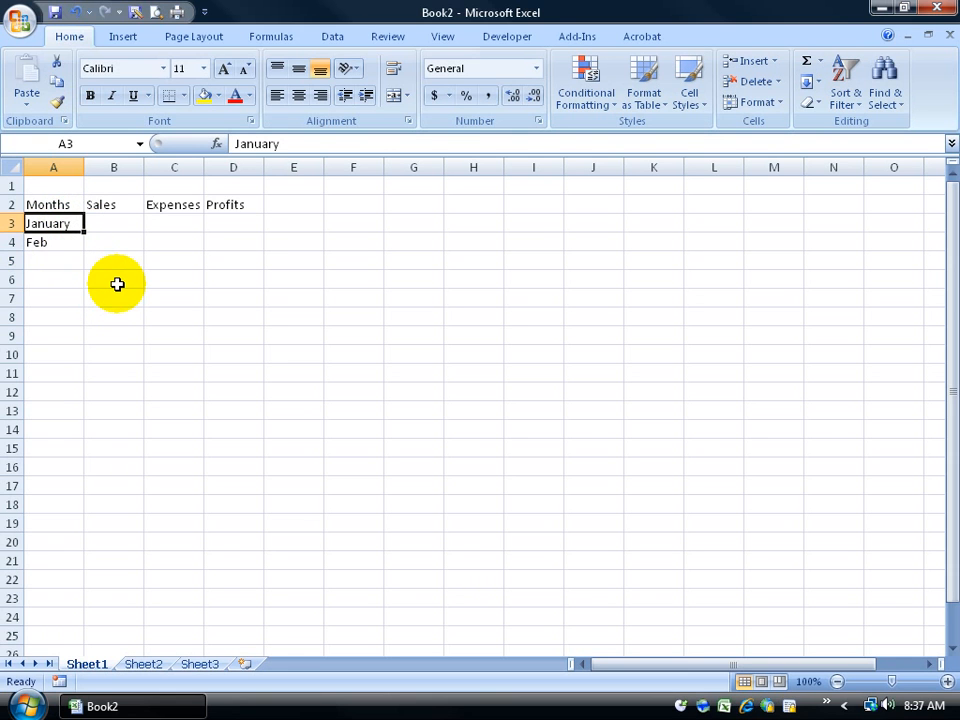
{"action": "type", "text": "Jan"}
{"action": "key", "text": "Return"}
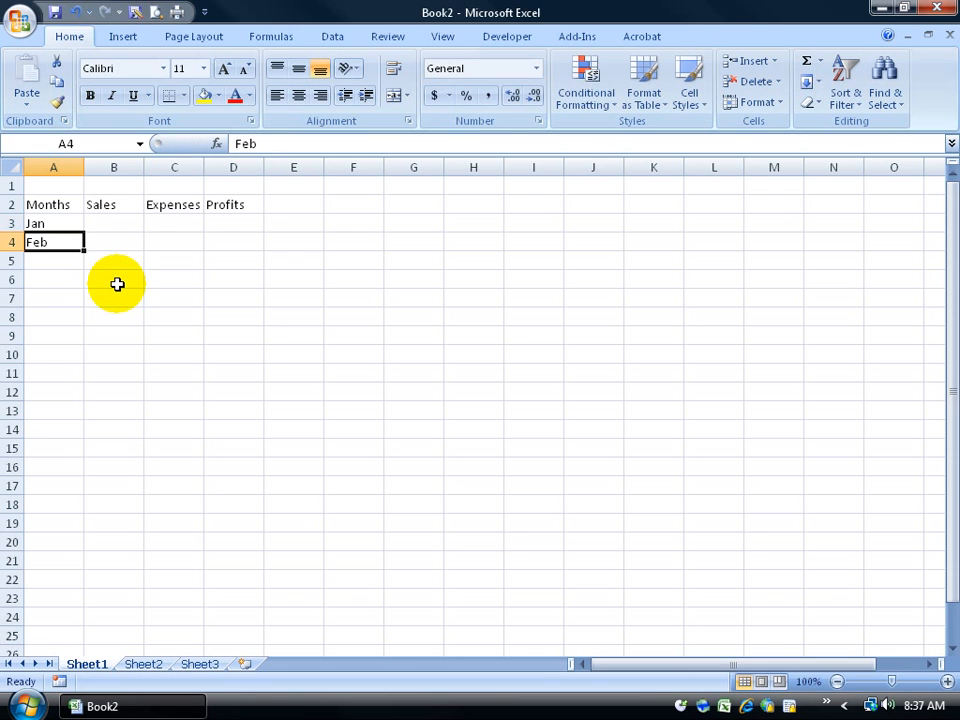
{"action": "left_click", "coordinate": [77, 13]}
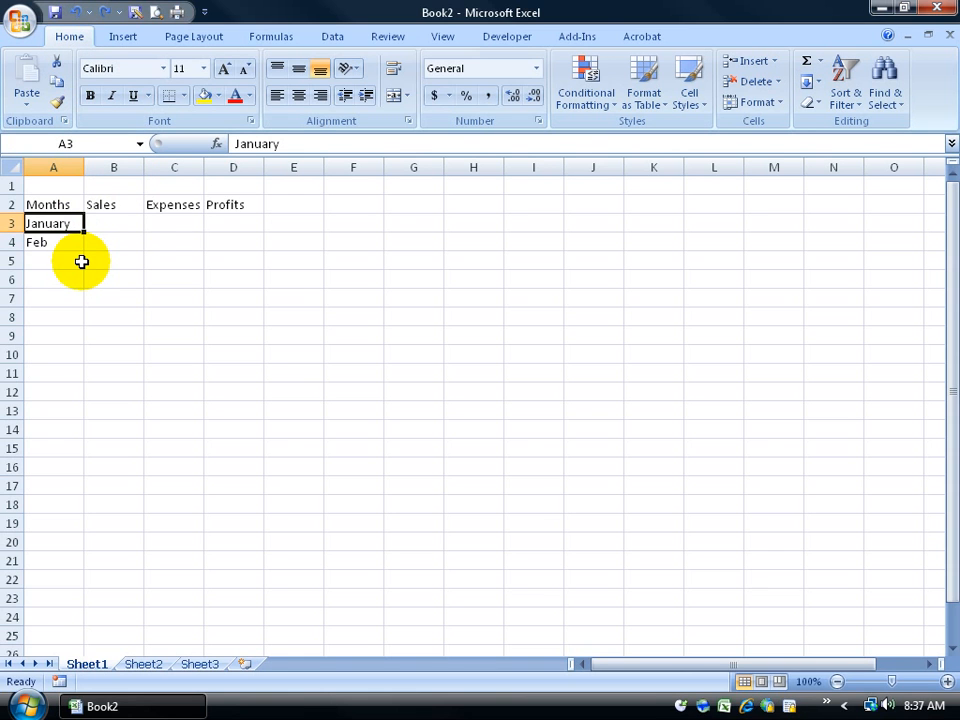
{"action": "left_click", "coordinate": [287, 143]}
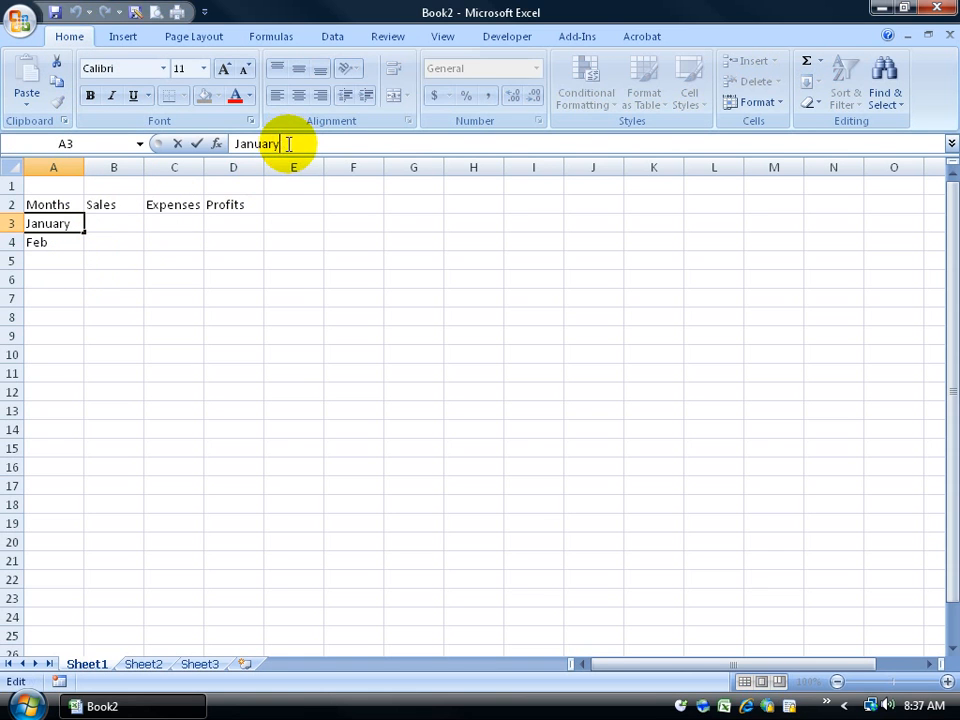
{"action": "key", "text": "BackSpace"}
{"action": "key", "text": "BackSpace"}
{"action": "key", "text": "BackSpace"}
{"action": "key", "text": "BackSpace"}
{"action": "key", "text": "Return"}
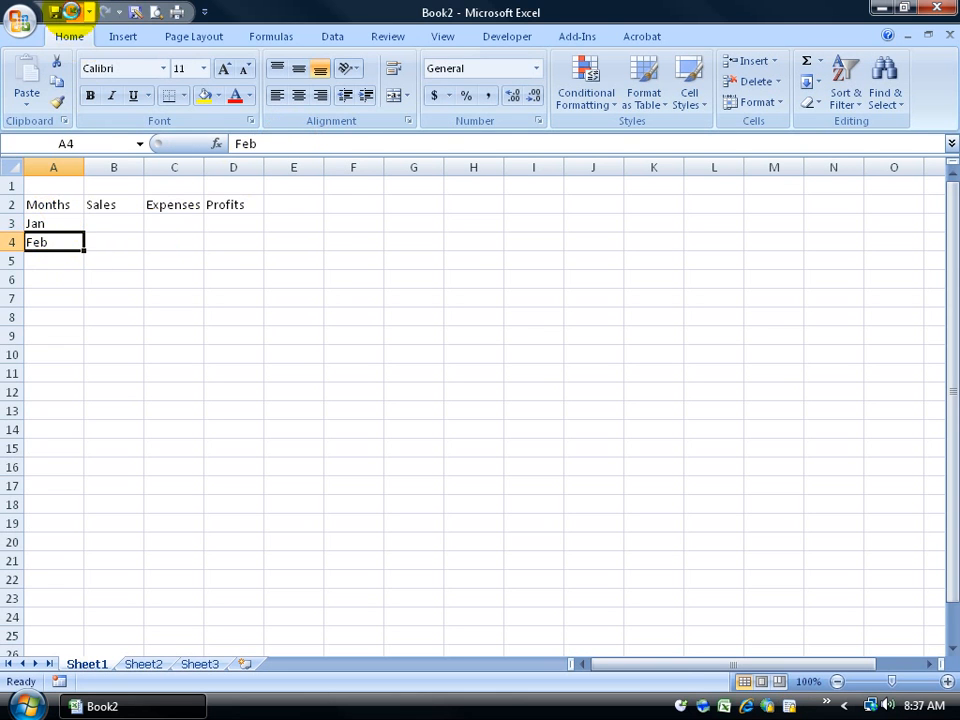
{"action": "left_click", "coordinate": [75, 12]}
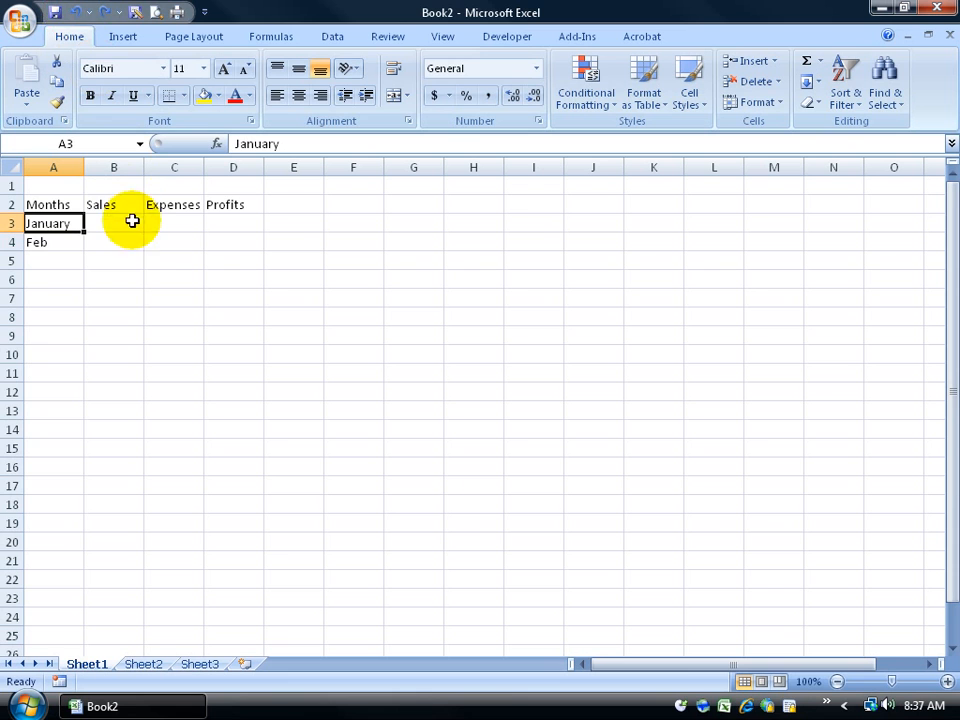
Step: Edit A3 from January down to Jan
{"action": "double_click", "coordinate": [73, 223]}
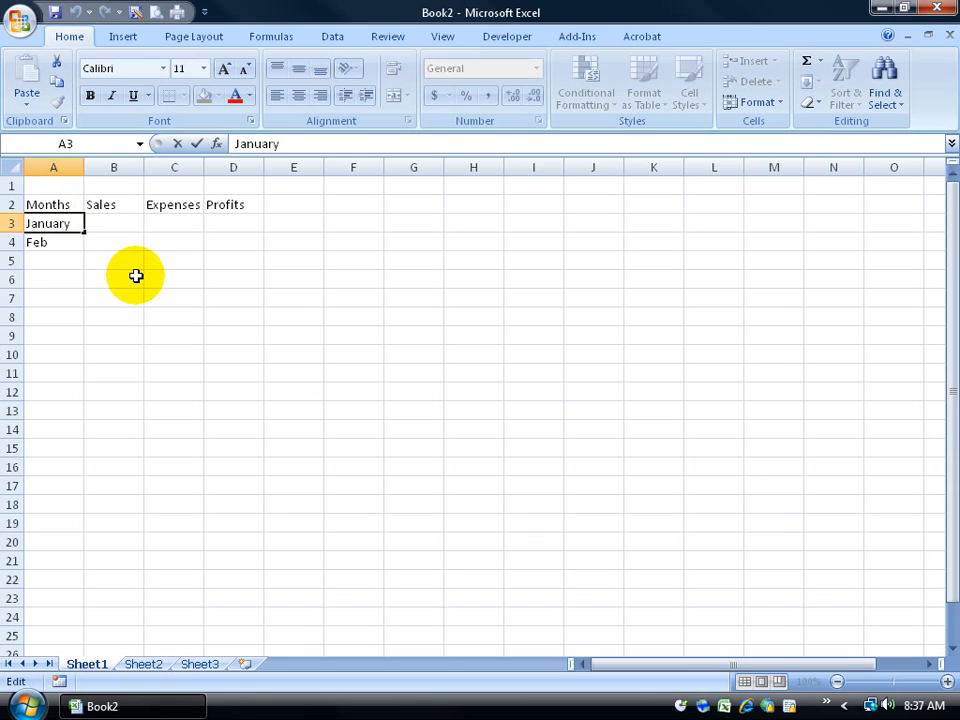
{"action": "key", "text": "BackSpace"}
{"action": "key", "text": "BackSpace"}
{"action": "key", "text": "Left"}
{"action": "key", "text": "Left"}
{"action": "key", "text": "Delete"}
{"action": "key", "text": "Delete"}
{"action": "key", "text": "Return"}
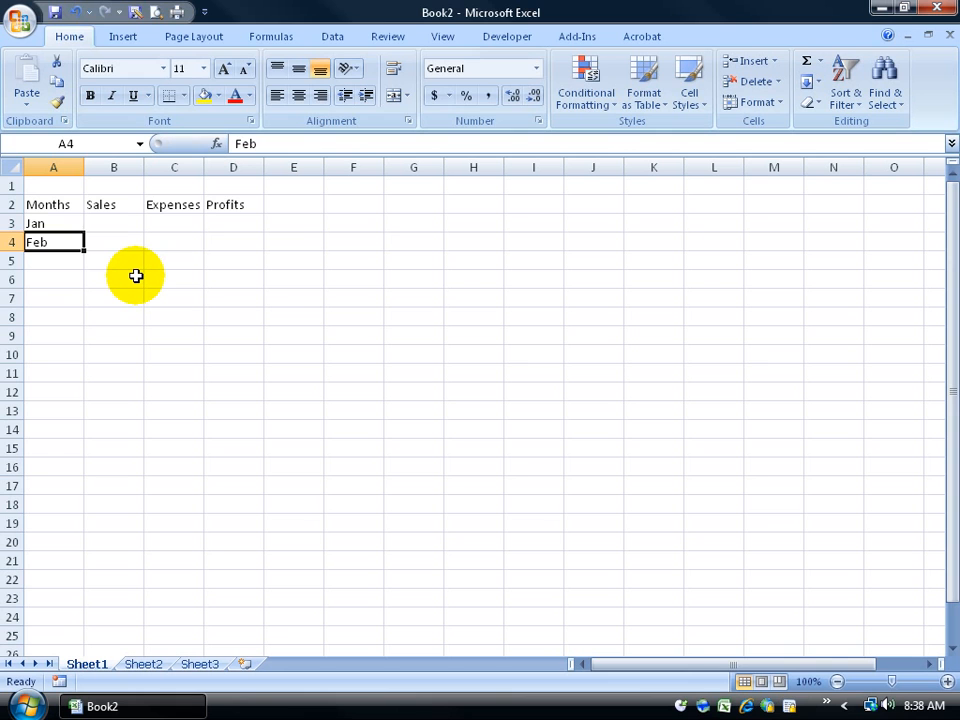
Step: In A5, type Mar, erase it, and start typing M
{"action": "key", "text": "Return"}
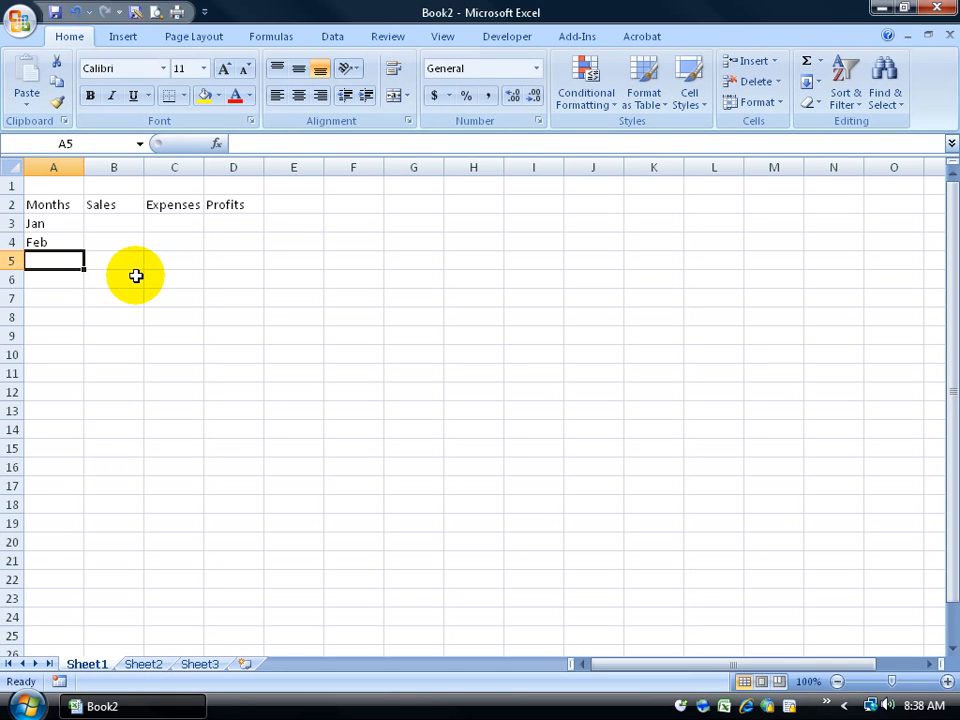
{"action": "type", "text": "Mar"}
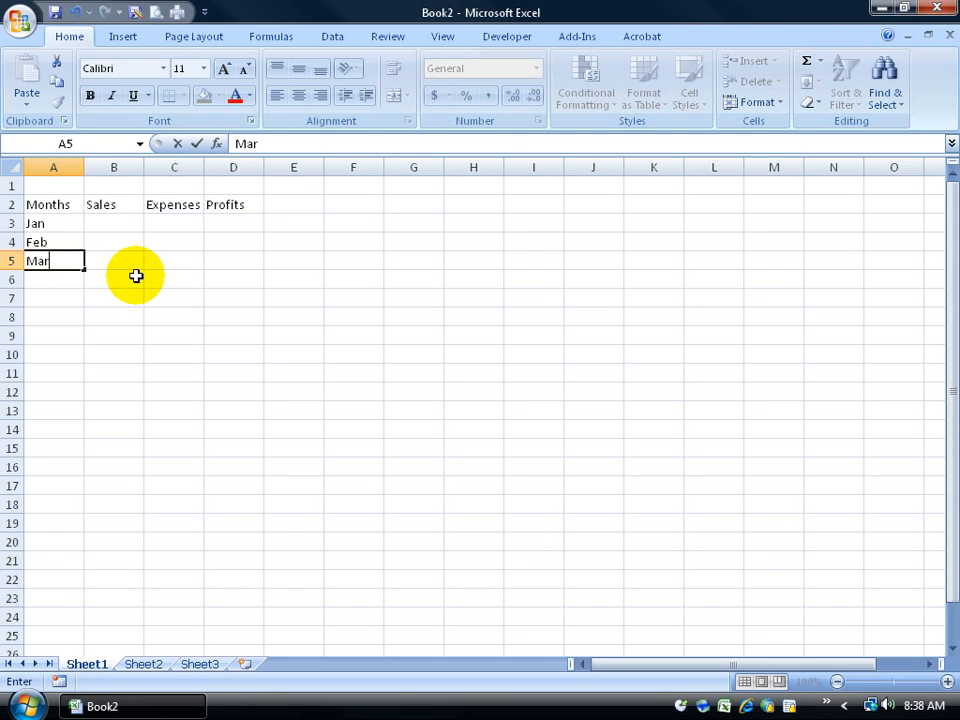
{"action": "key", "text": "BackSpace"}
{"action": "key", "text": "BackSpace"}
{"action": "key", "text": "BackSpace"}
{"action": "type", "text": "Months"}
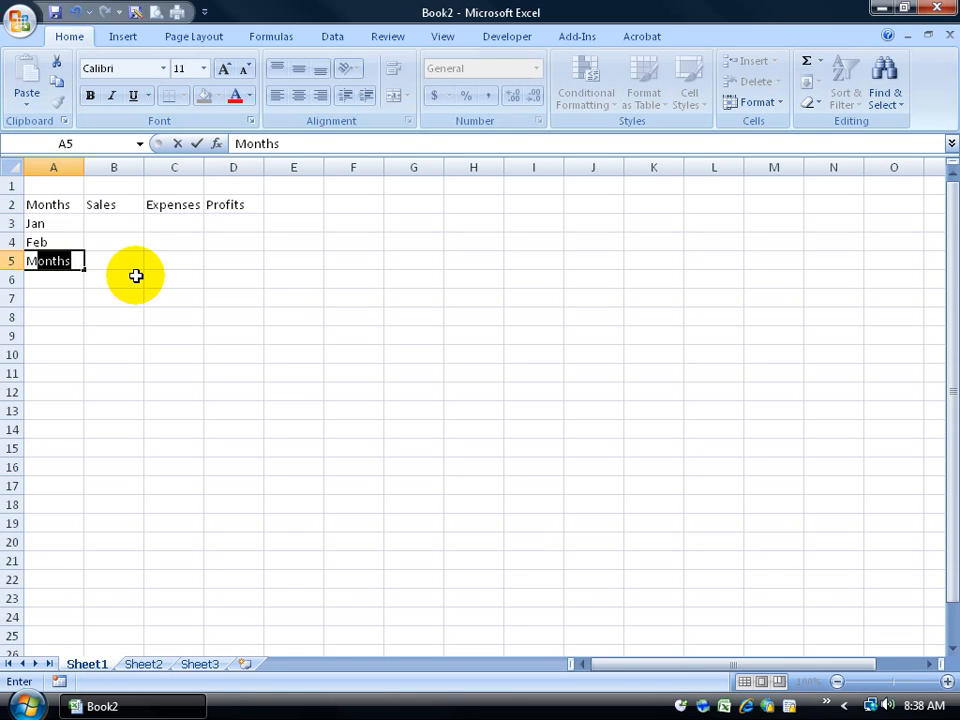
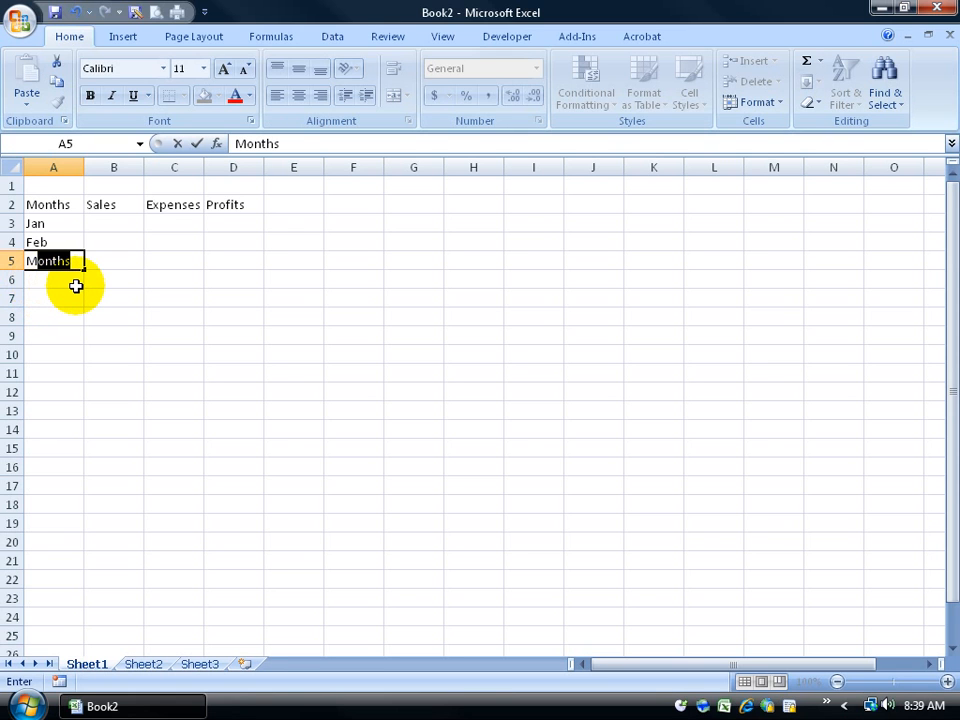
Step: Accept the AutoComplete suggestion Months in A5 and again in A6
{"action": "key", "text": "Tab"}
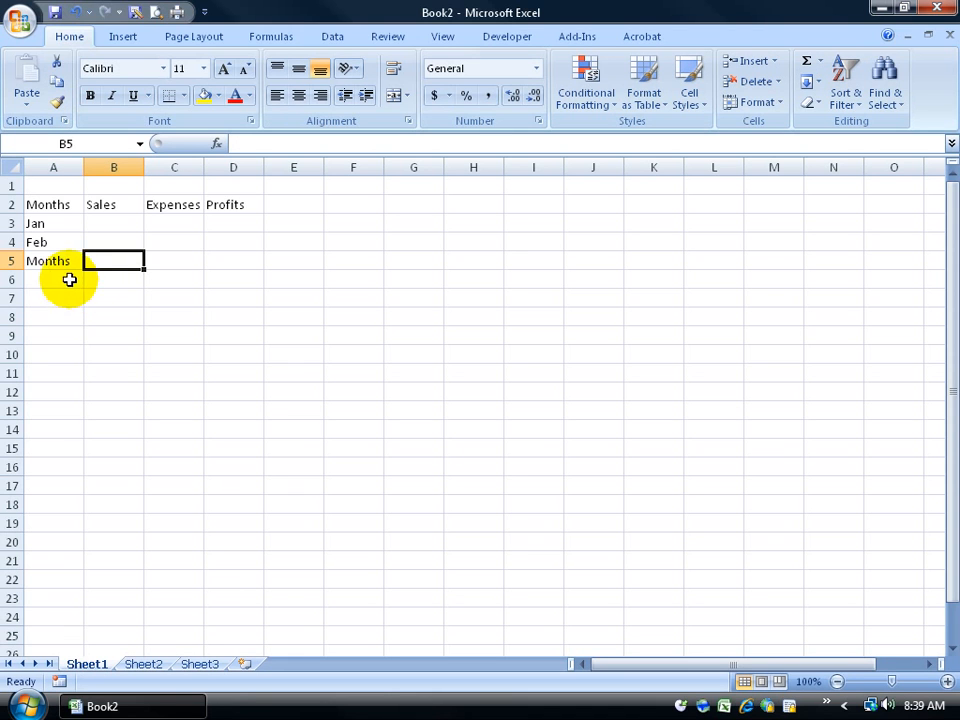
{"action": "left_click", "coordinate": [74, 283]}
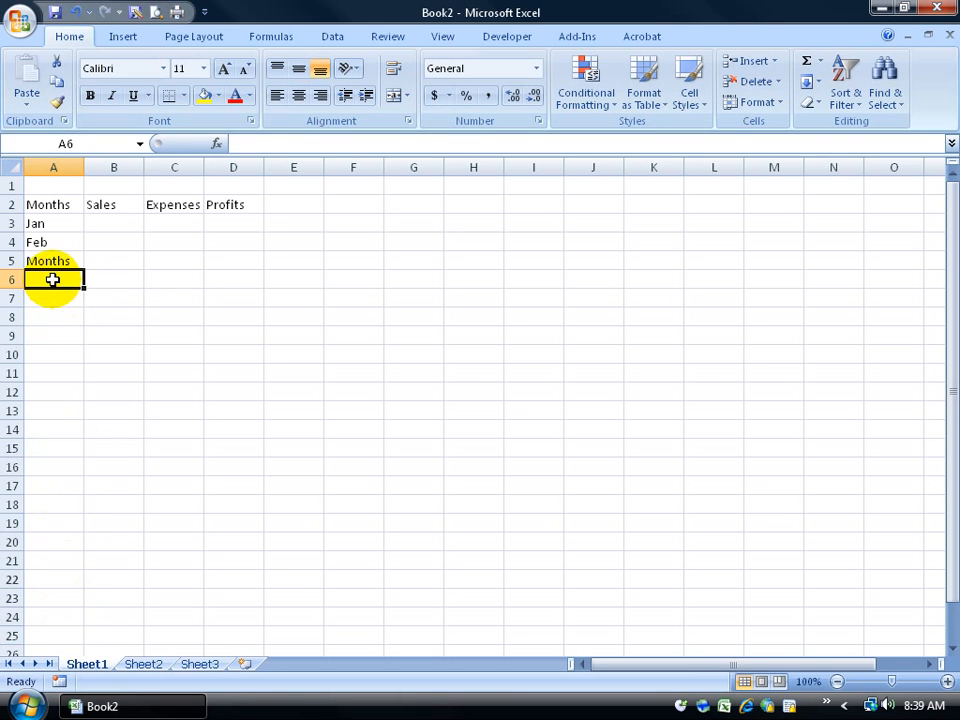
{"action": "type", "text": "Months"}
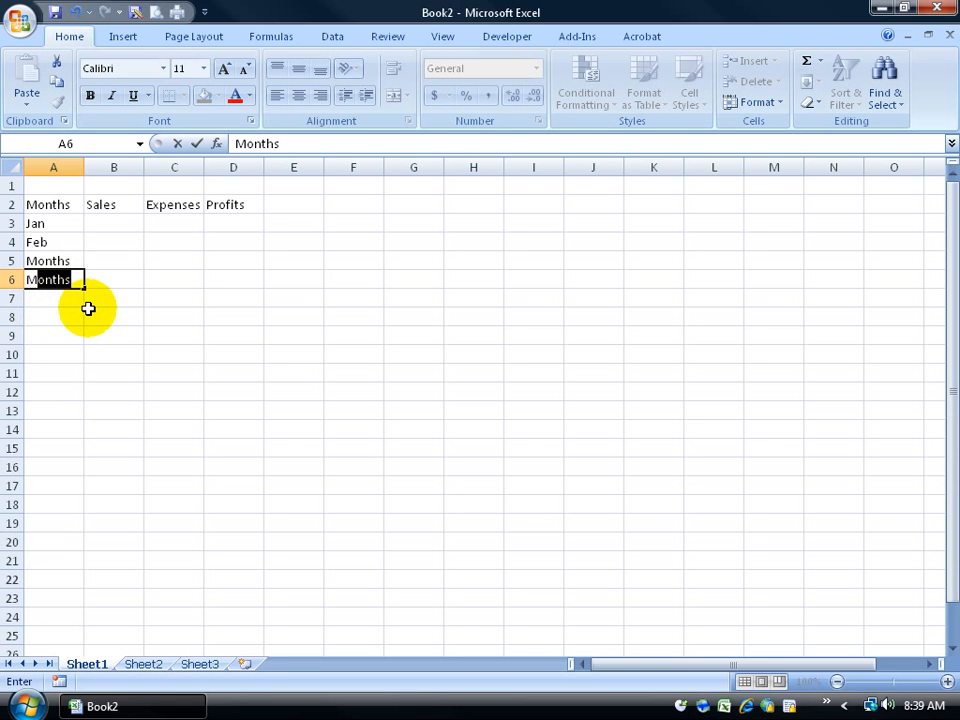
{"action": "left_click", "coordinate": [122, 300]}
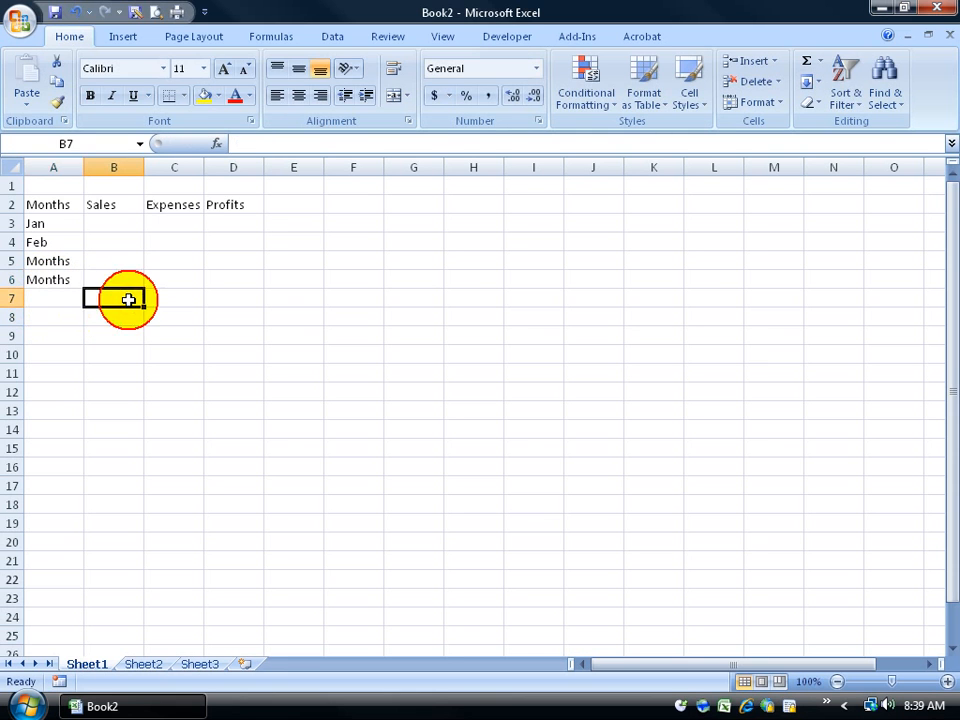
Step: Enter Mar in A7, then cancel a second Mar started in A8
{"action": "left_click", "coordinate": [74, 298]}
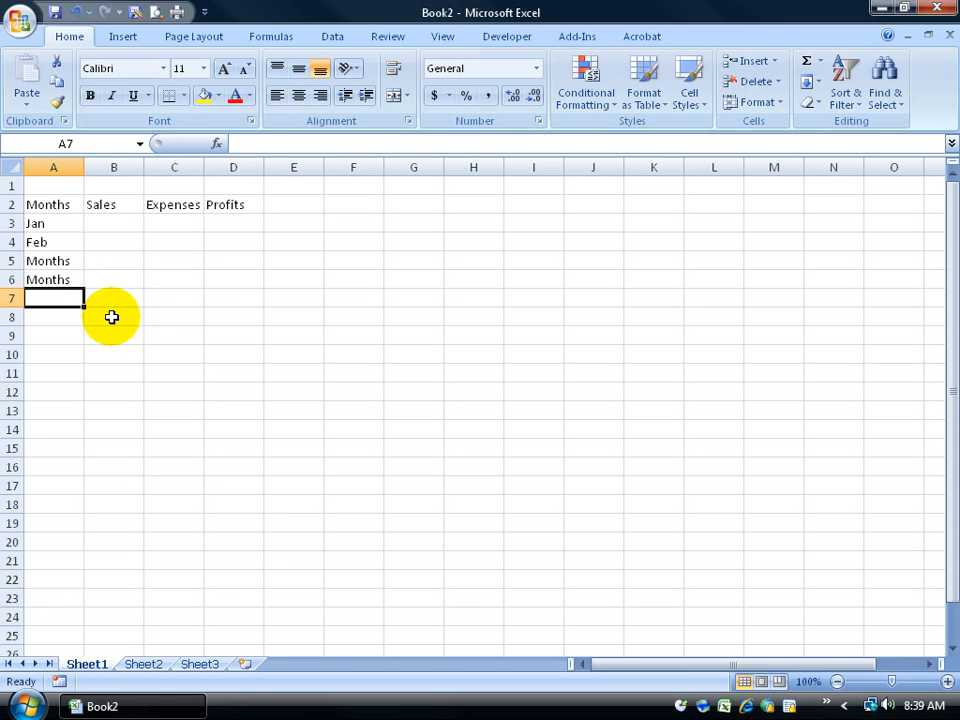
{"action": "type", "text": "M"}
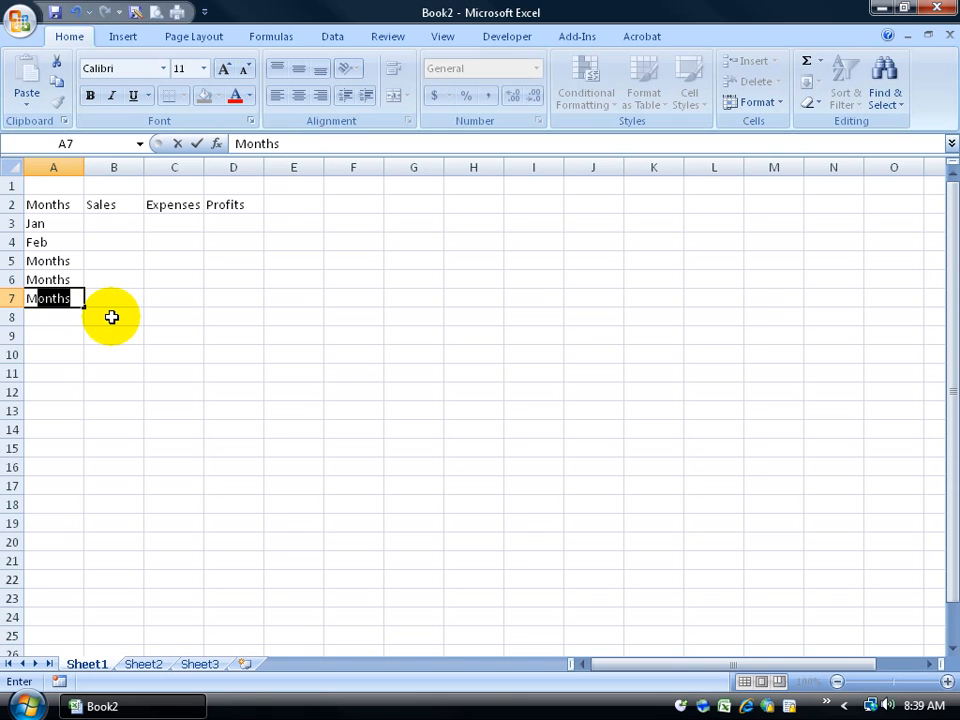
{"action": "type", "text": "ar"}
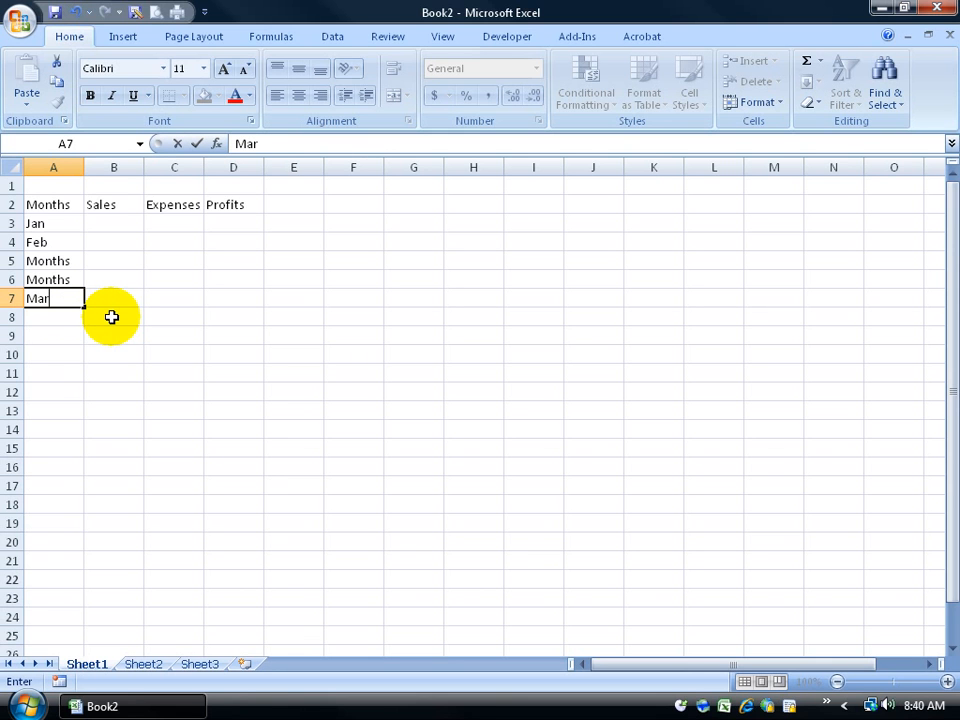
{"action": "key", "text": "Return"}
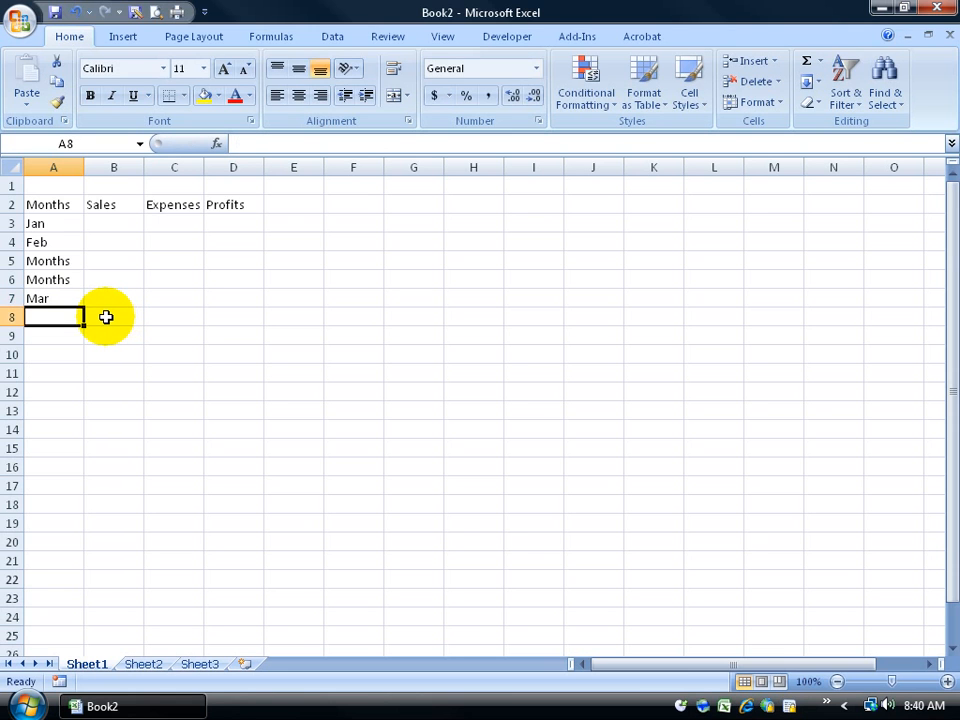
{"action": "type", "text": "Mar"}
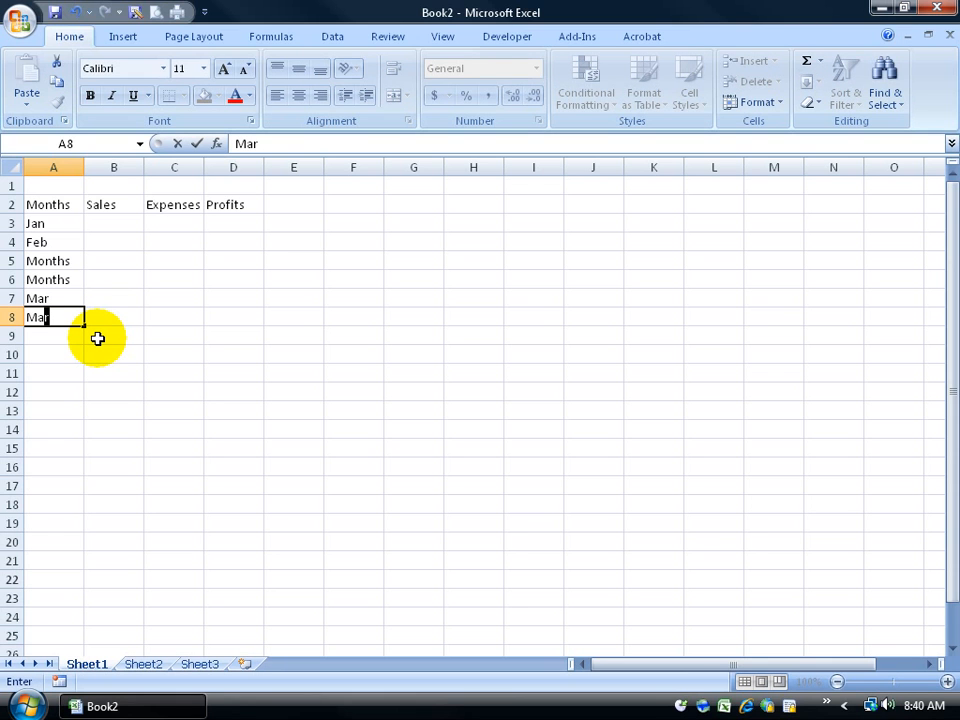
{"action": "key", "text": "Escape"}
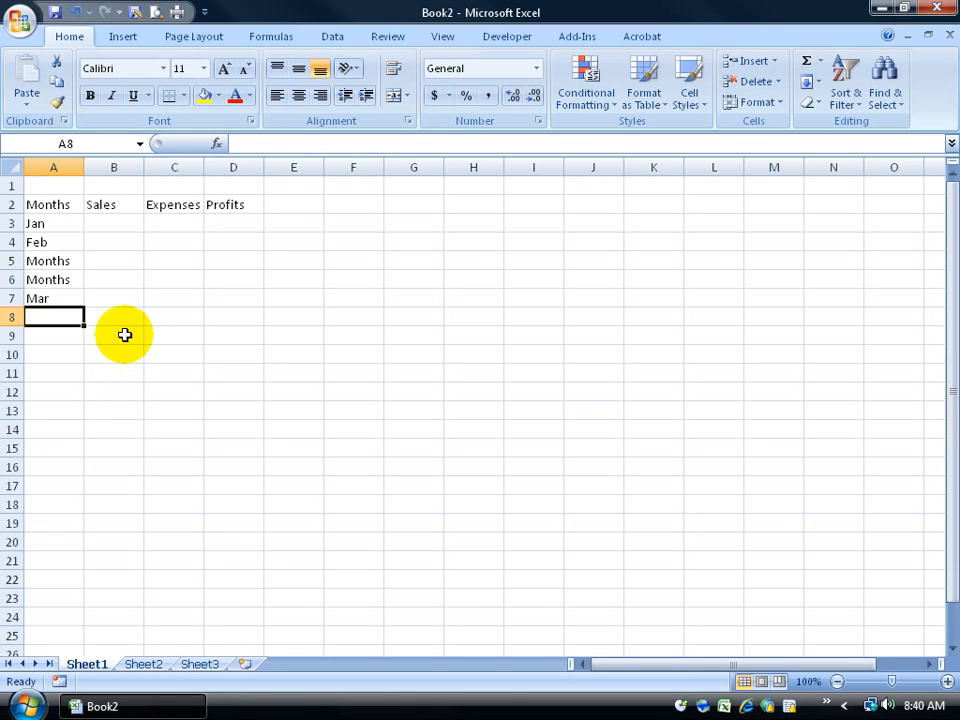
Step: Cancel the test sentence typed in B9, then clear the Months, Months and Mar entries in A5:A7
{"action": "left_click", "coordinate": [124, 335]}
{"action": "type", "text": "I'm in"}
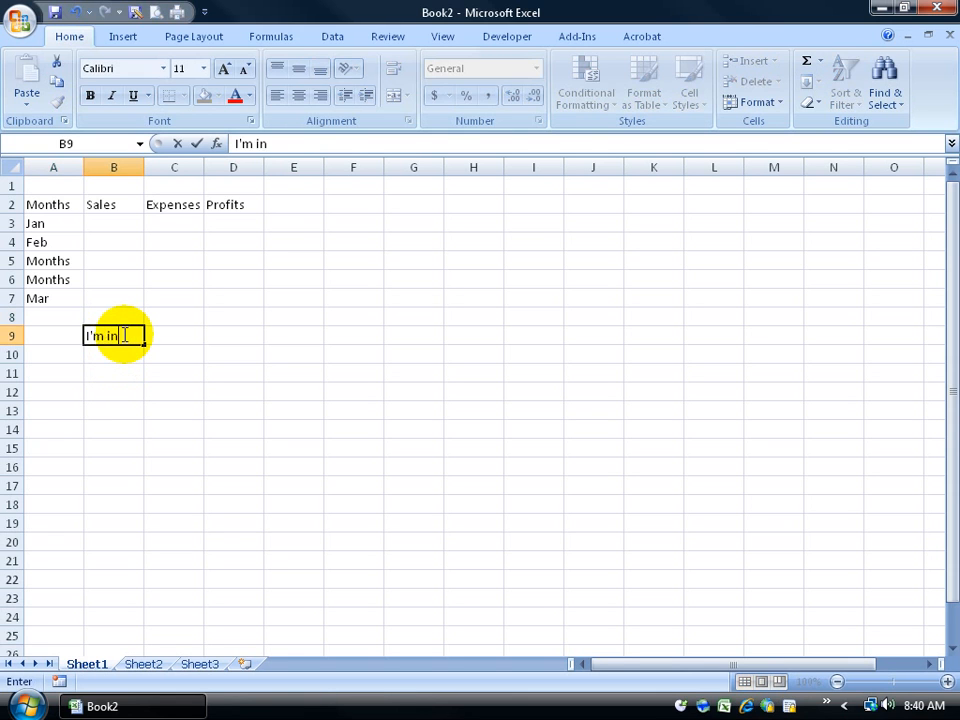
{"action": "type", "text": " the middle of"}
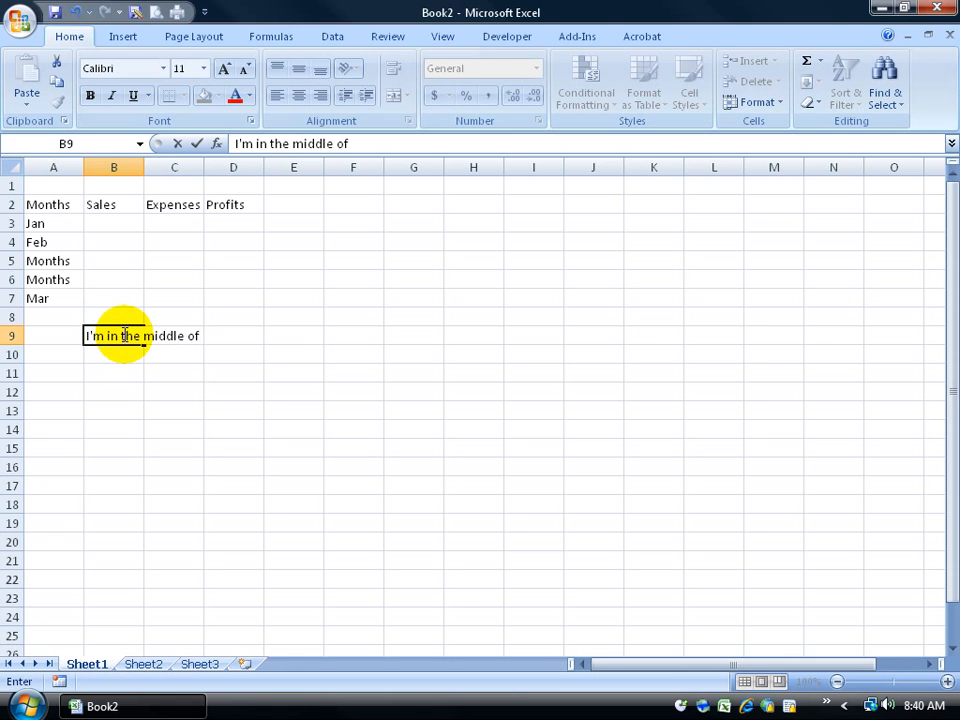
{"action": "key", "text": "Escape"}
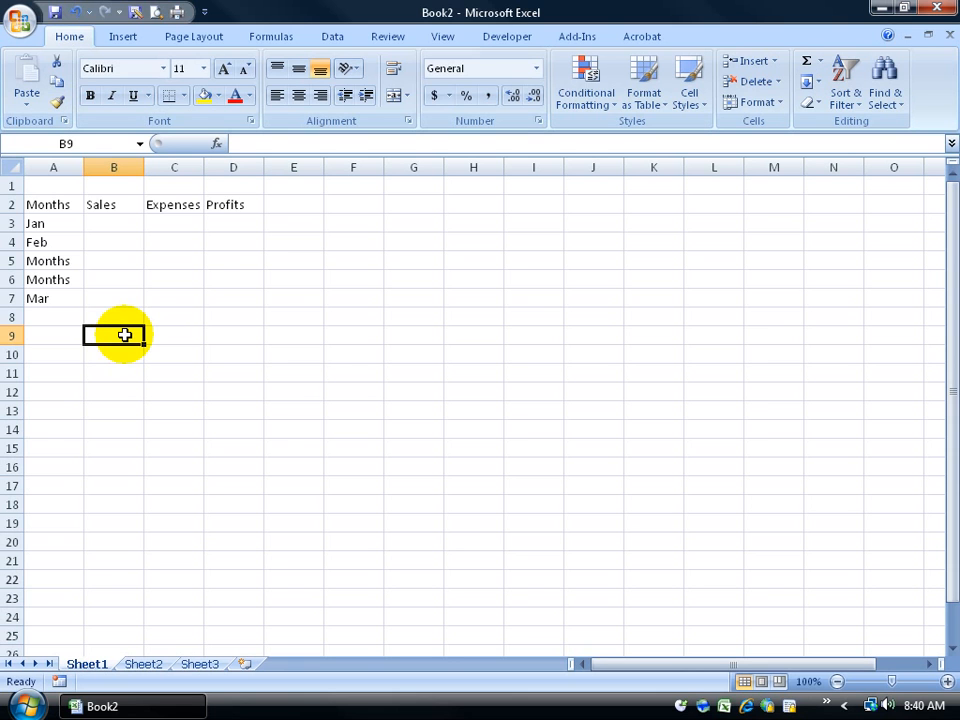
{"action": "left_click_drag", "start_coordinate": [47, 261], "coordinate": [72, 299]}
{"action": "key", "text": "Delete"}
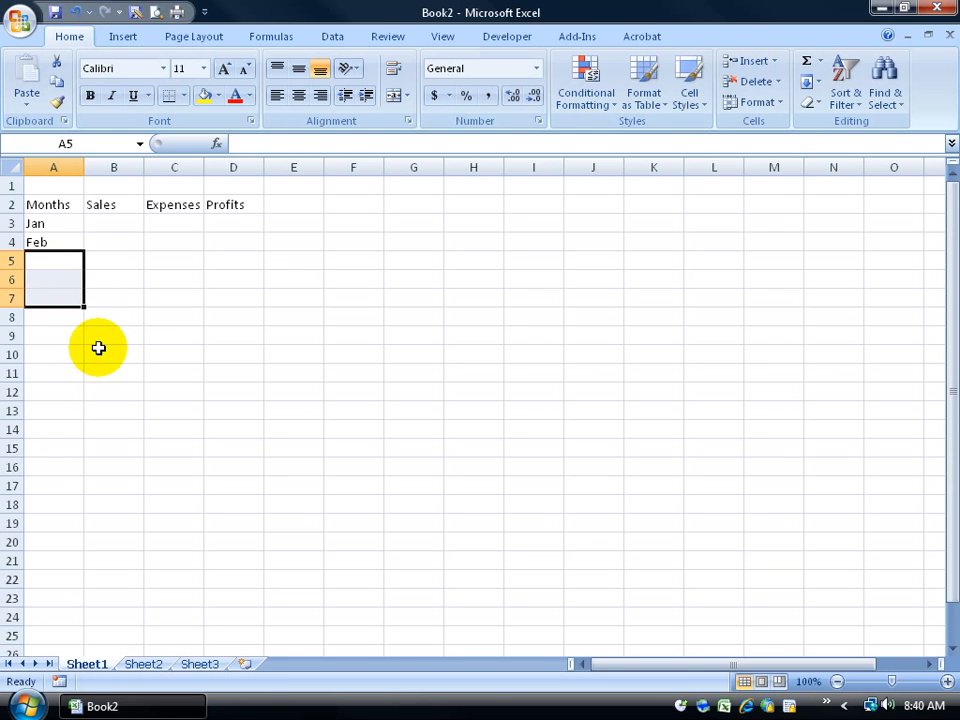
Step: Enter Mar in A5 and Totals in A7, leaving row 6 blank
{"action": "left_click", "coordinate": [160, 280]}
{"action": "left_click", "coordinate": [58, 263]}
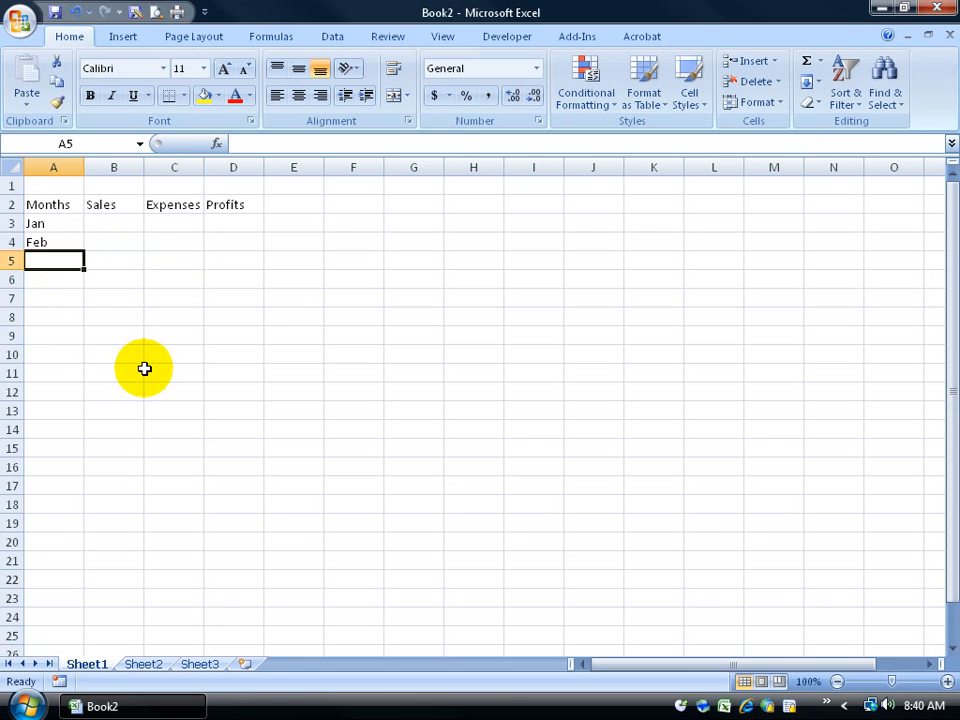
{"action": "type", "text": "Mar"}
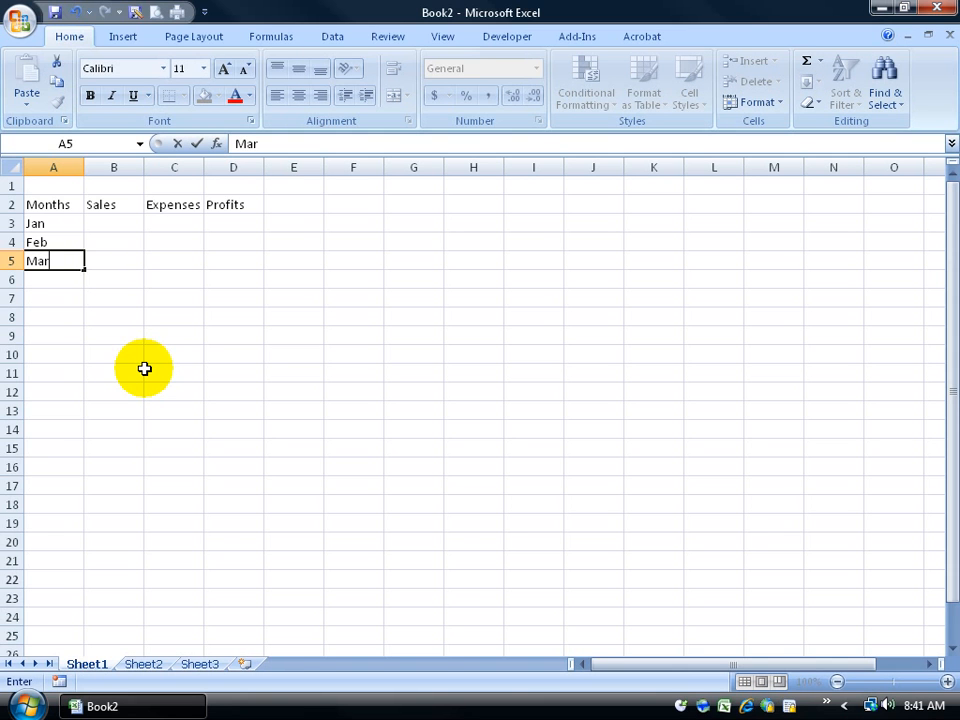
{"action": "key", "text": "Return"}
{"action": "key", "text": "Down"}
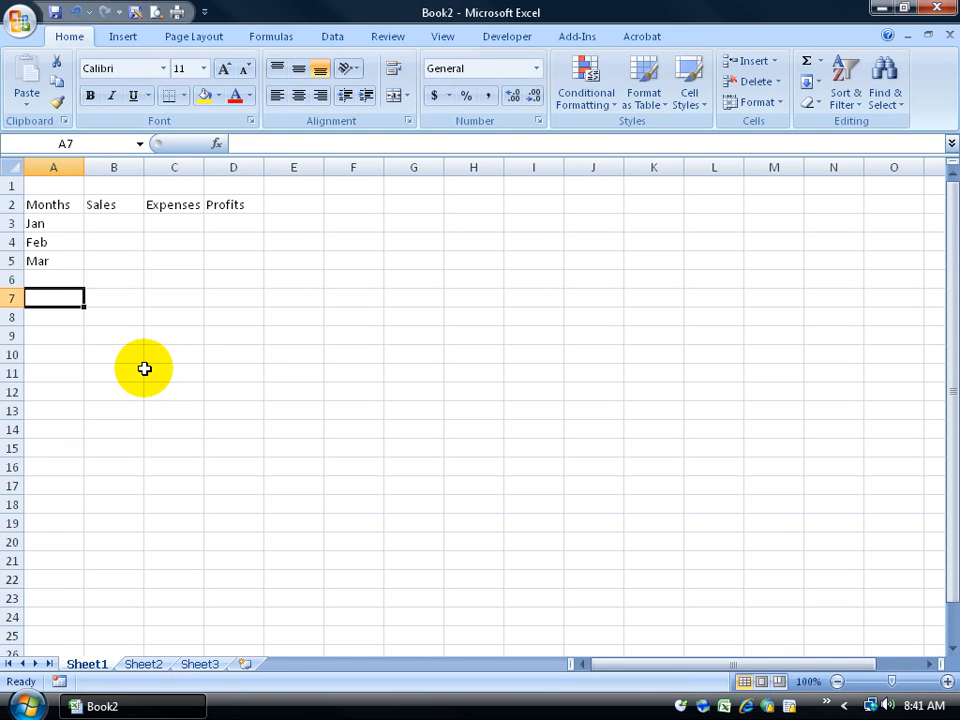
{"action": "type", "text": "Totals"}
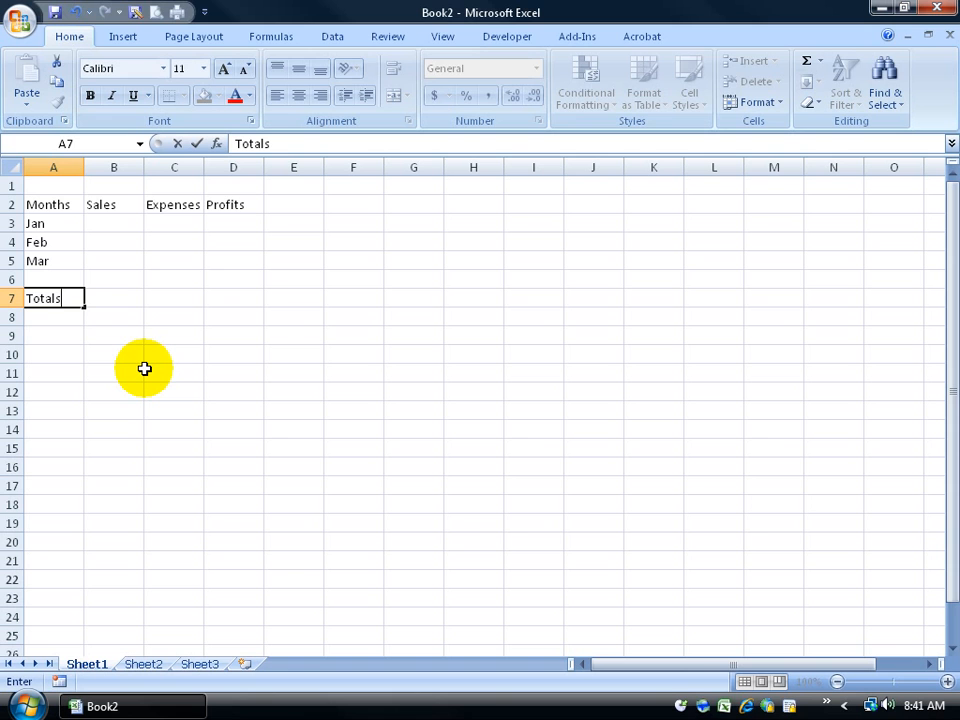
{"action": "key", "text": "Return"}
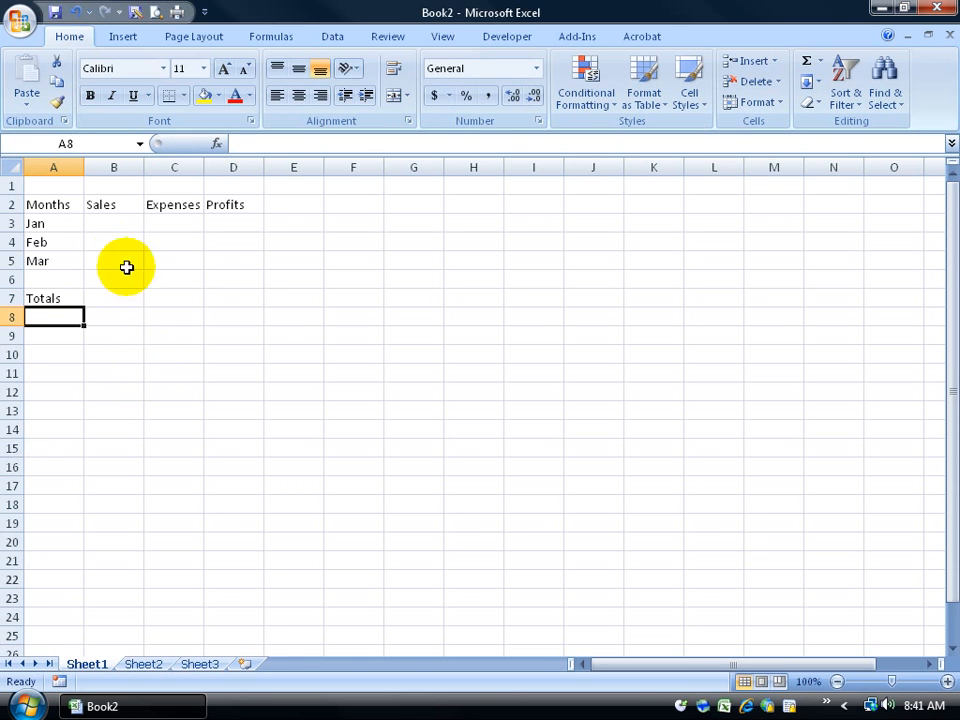
{"action": "left_click", "coordinate": [114, 225]}
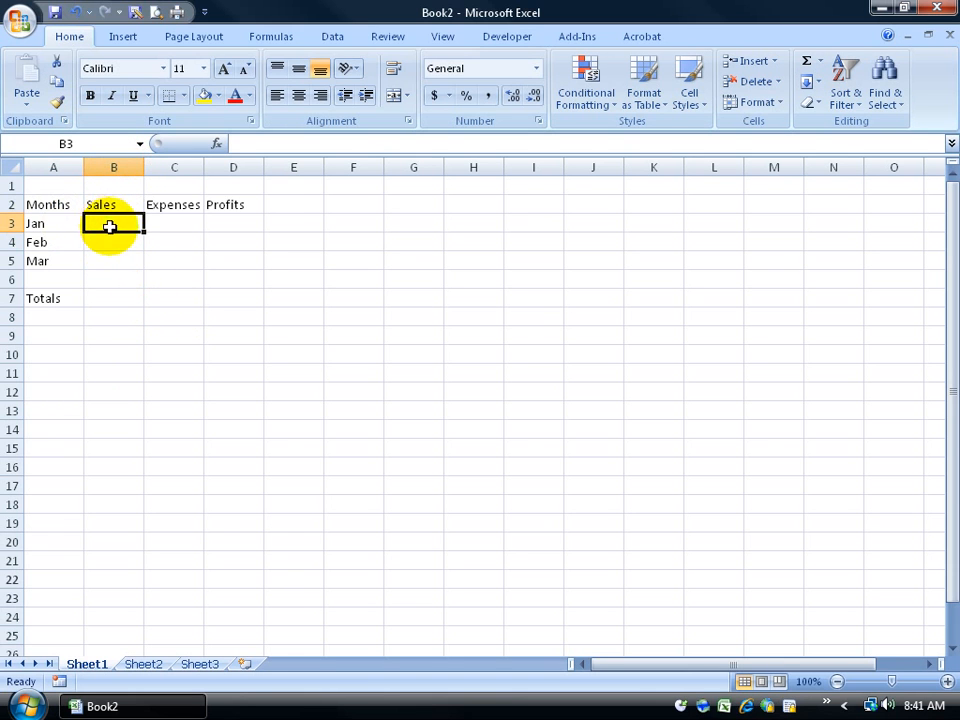
Step: Fill B3:C5 with Jan–Mar sales 120, 195, 230 and expenses 115, 154, 125
{"action": "type", "text": "120"}
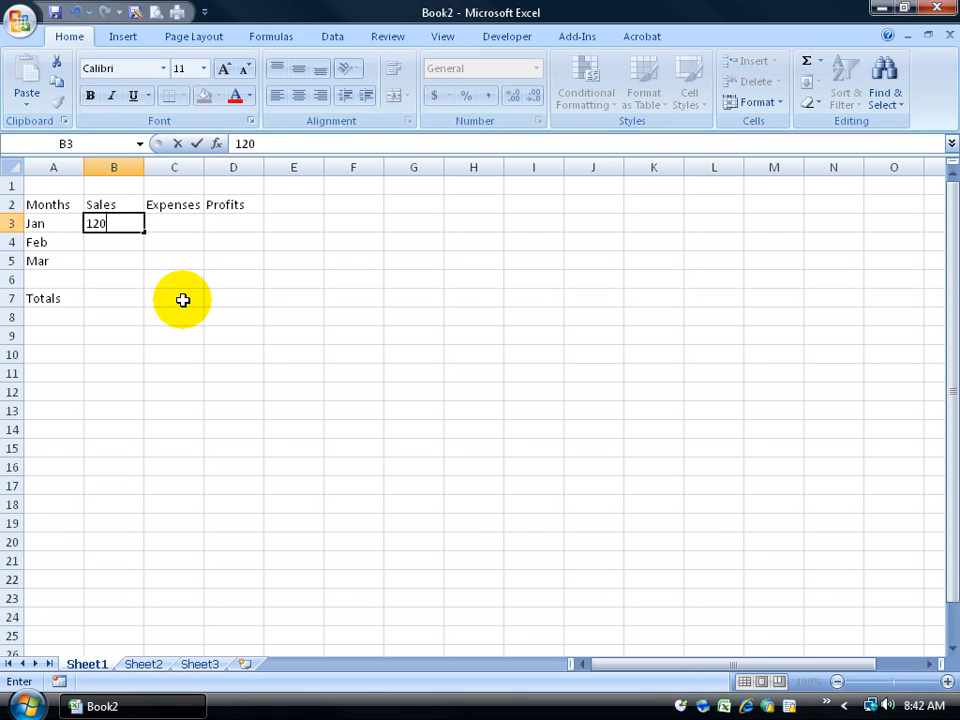
{"action": "key", "text": "Tab"}
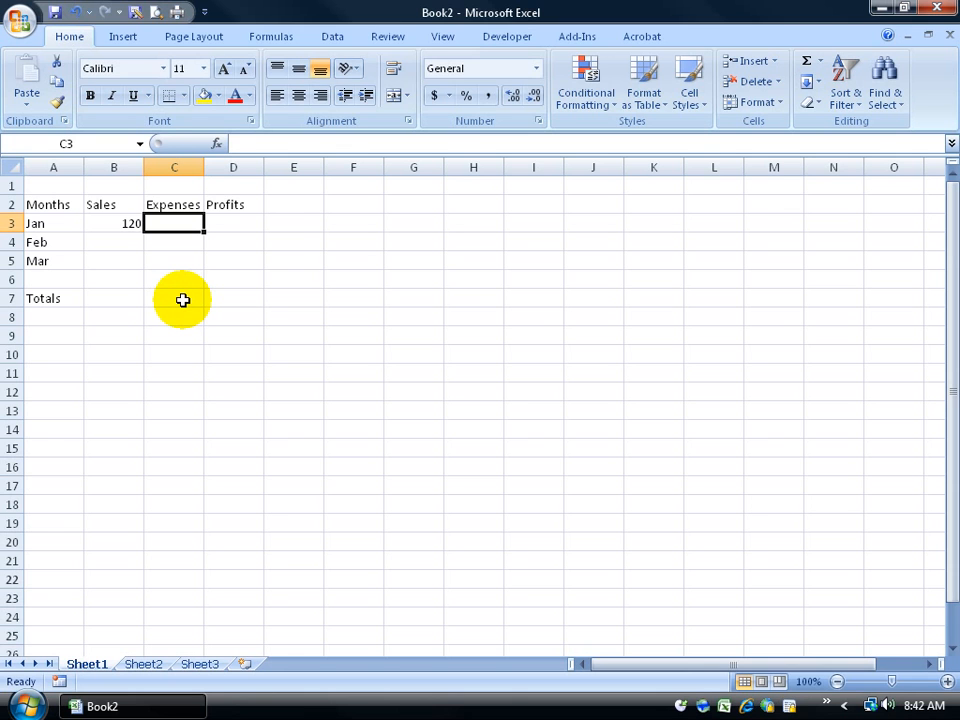
{"action": "type", "text": "5"}
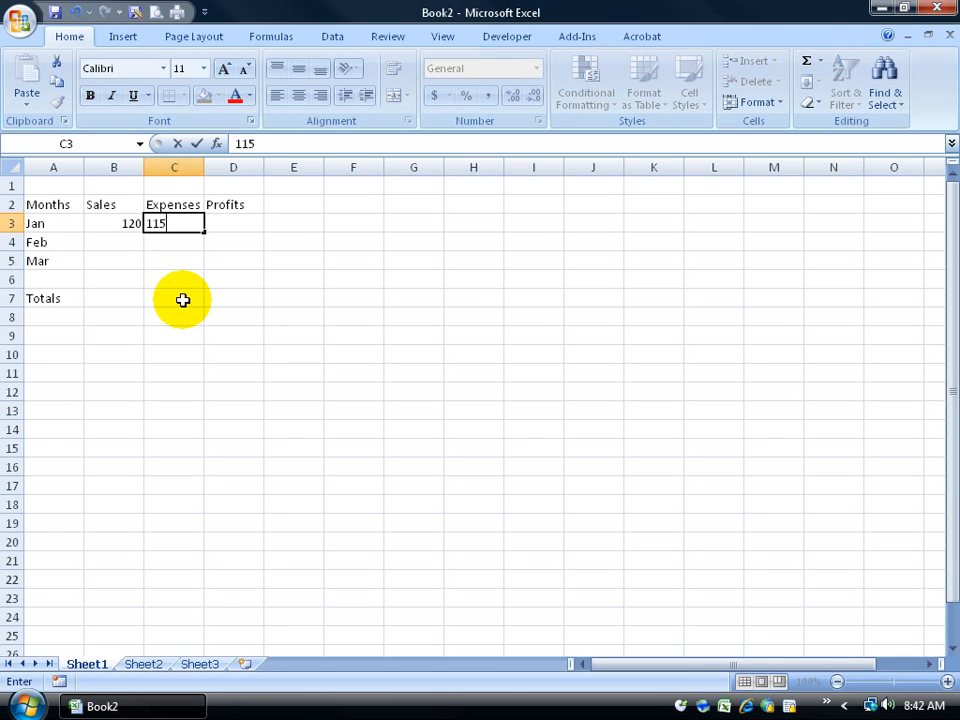
{"action": "key", "text": "Return"}
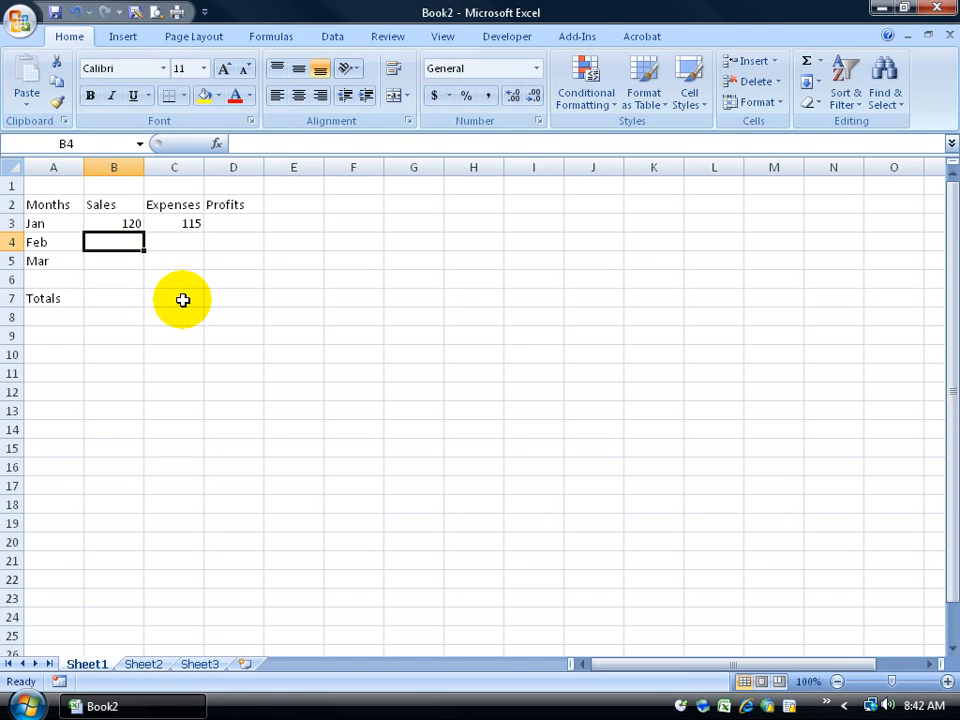
{"action": "type", "text": "195"}
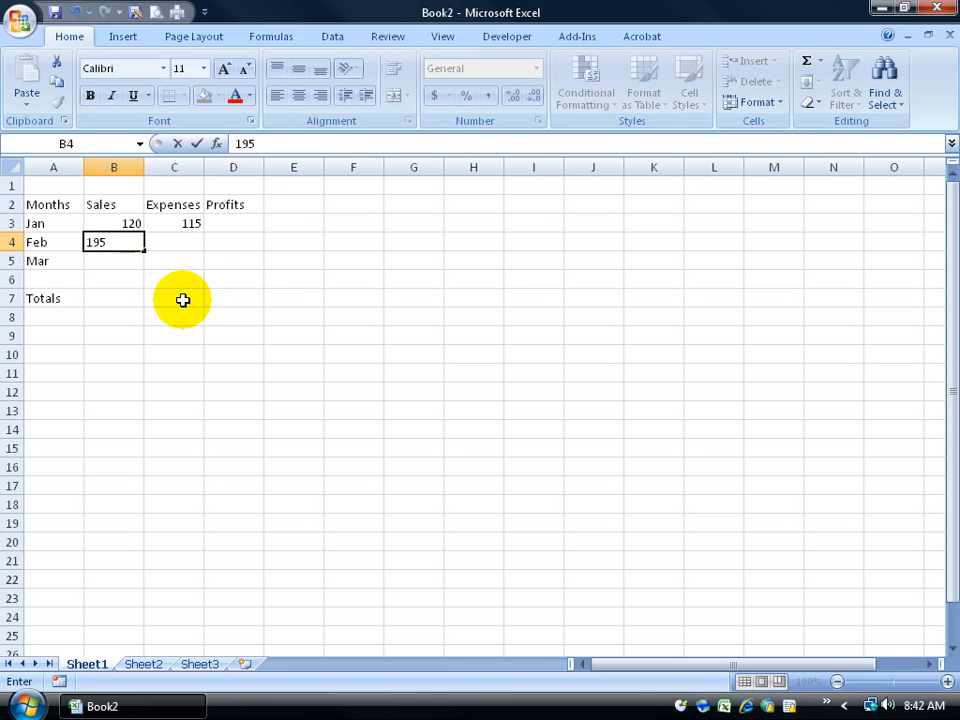
{"action": "key", "text": "Tab"}
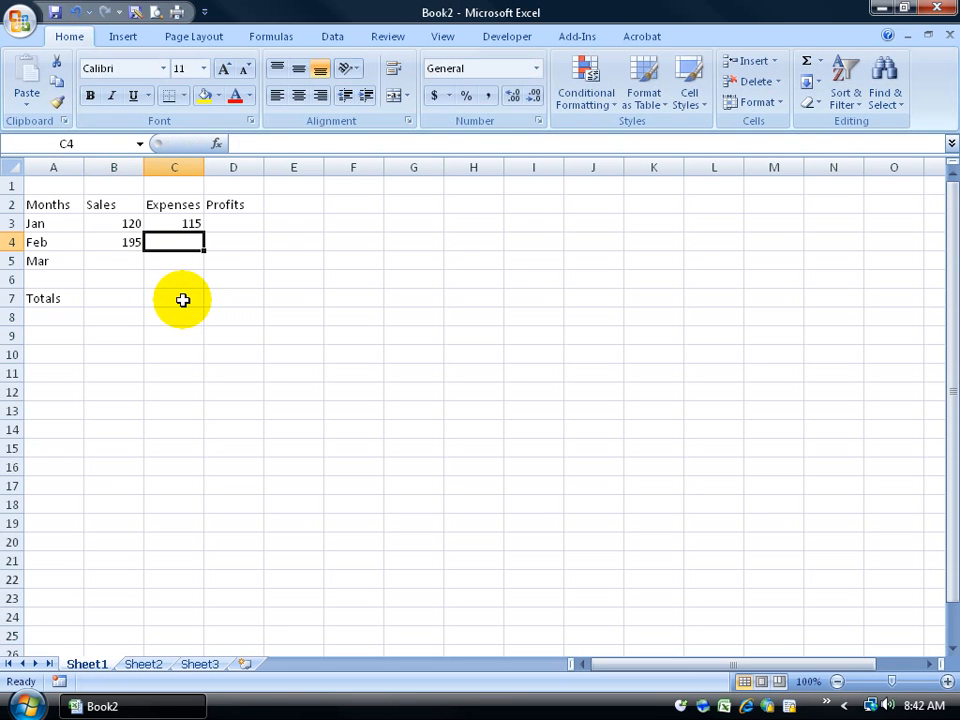
{"action": "type", "text": "154"}
{"action": "key", "text": "Return"}
{"action": "type", "text": "230"}
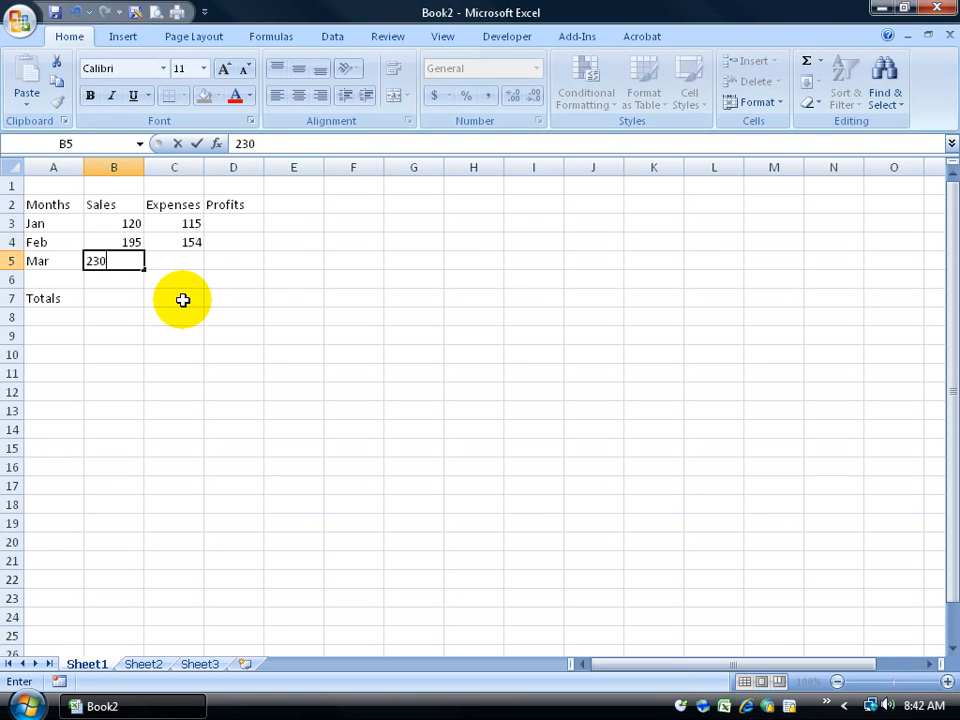
{"action": "key", "text": "Tab"}
{"action": "type", "text": "125"}
{"action": "key", "text": "Return"}
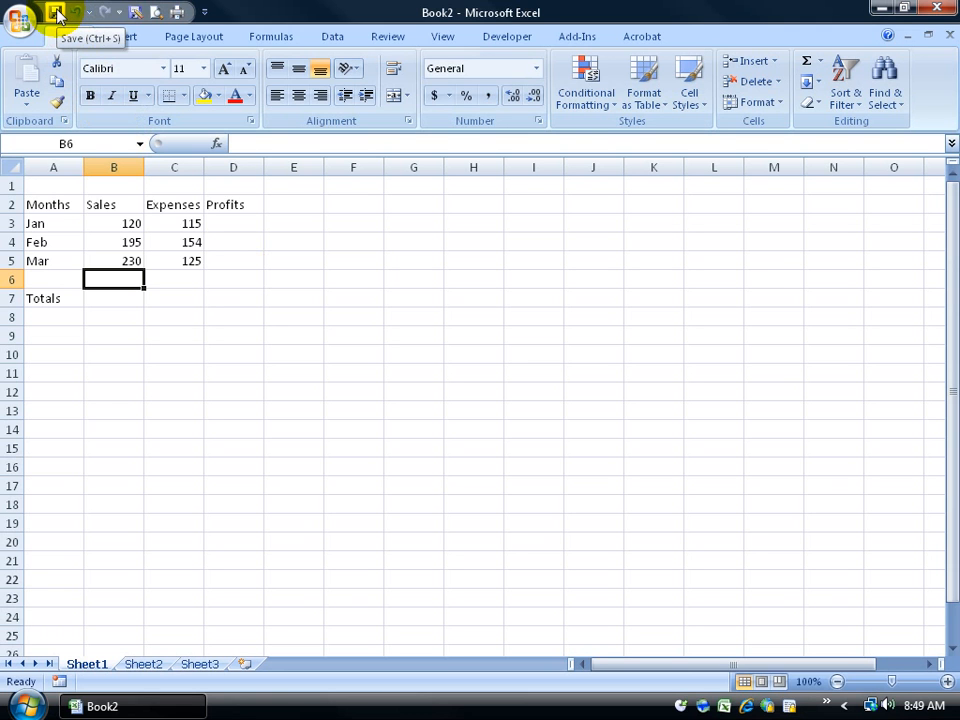
Step: Save the new workbook as Excel Workbook 'Sales' in Desktop > Exercises
{"action": "left_click", "coordinate": [28, 20]}
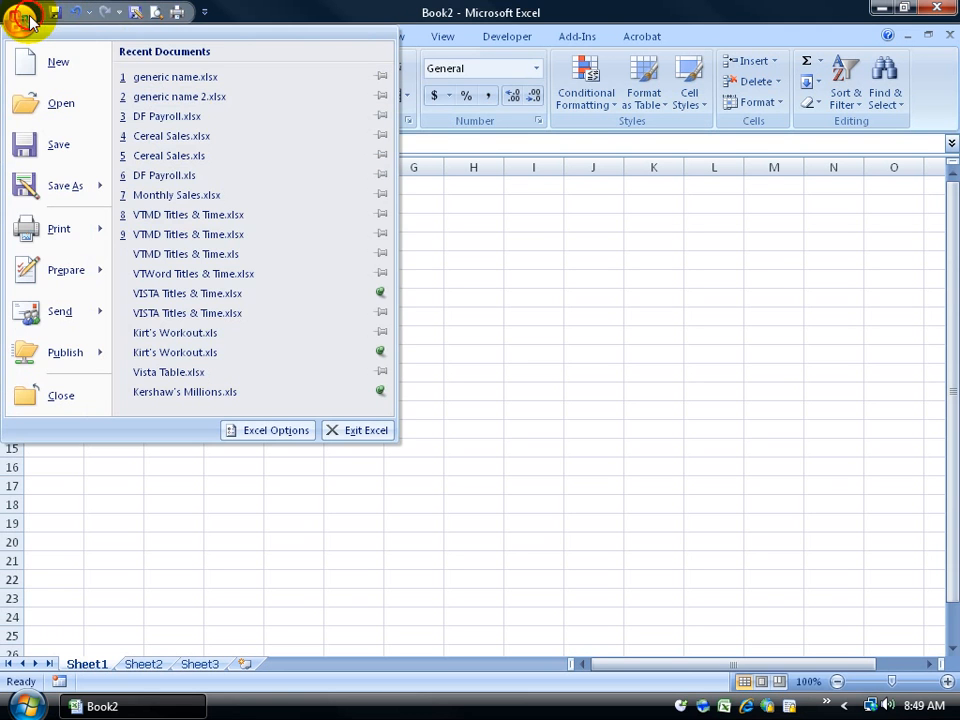
{"action": "left_click", "coordinate": [55, 146]}
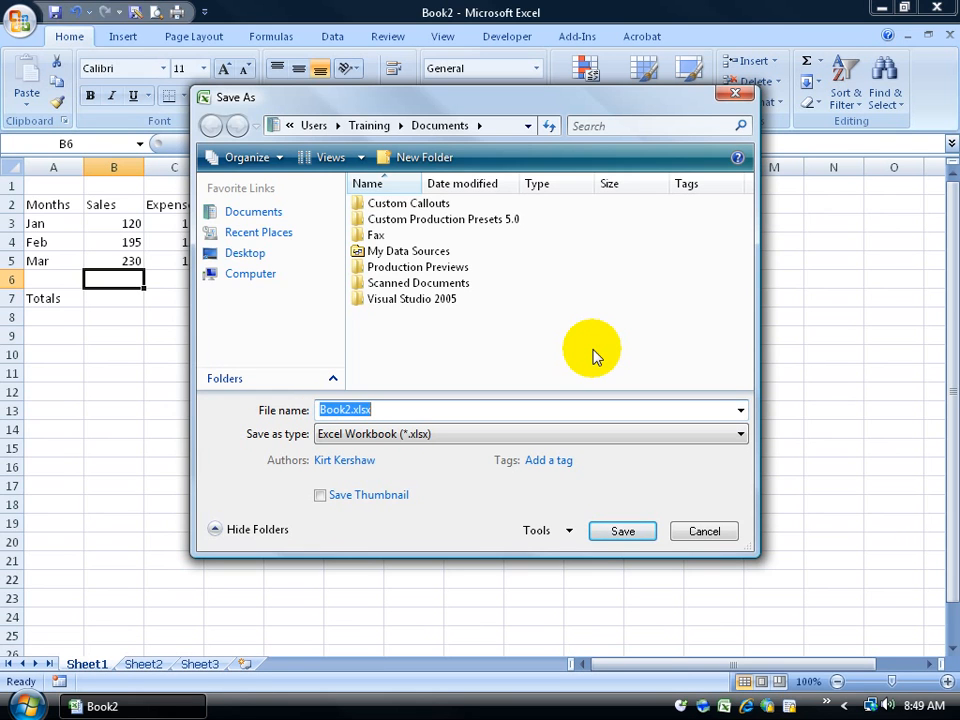
{"action": "left_click", "coordinate": [244, 256]}
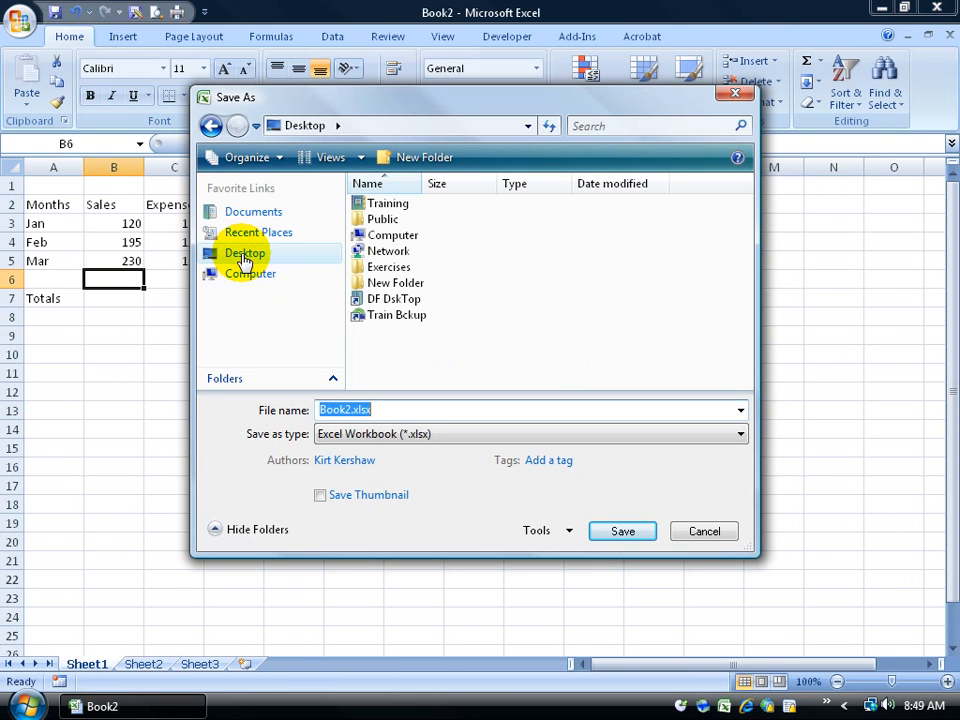
{"action": "double_click", "coordinate": [404, 268]}
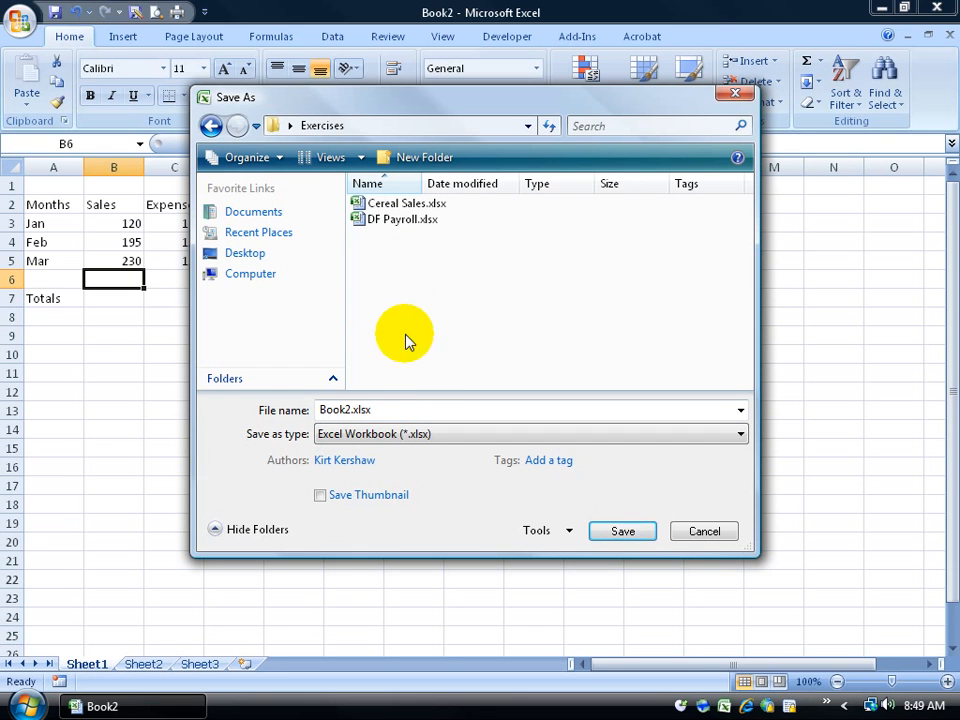
{"action": "double_click", "coordinate": [392, 411]}
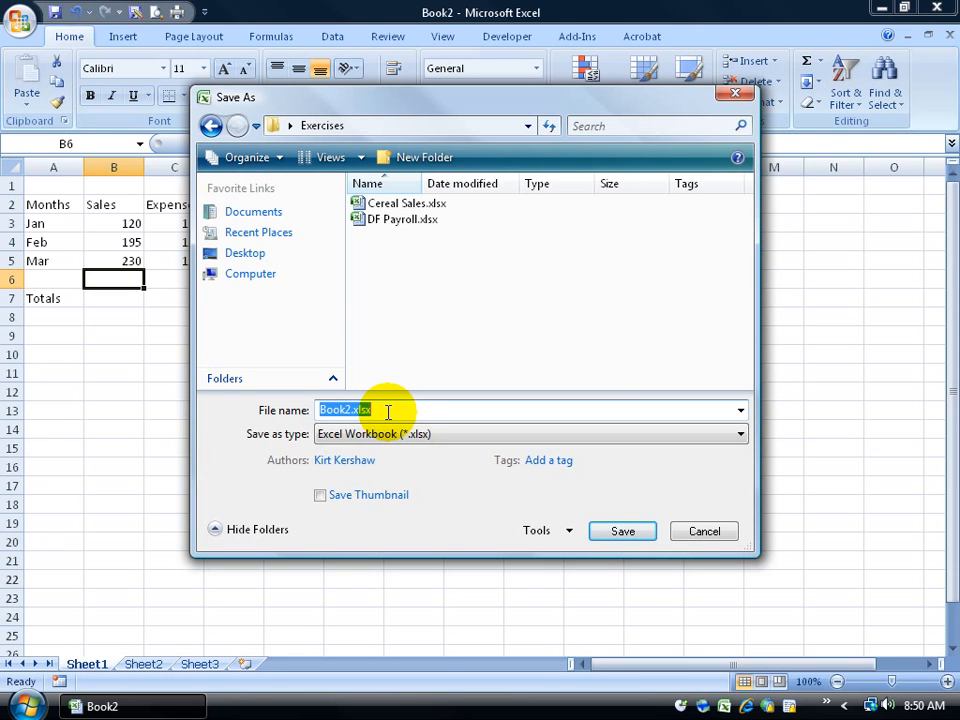
{"action": "type", "text": "Sales"}
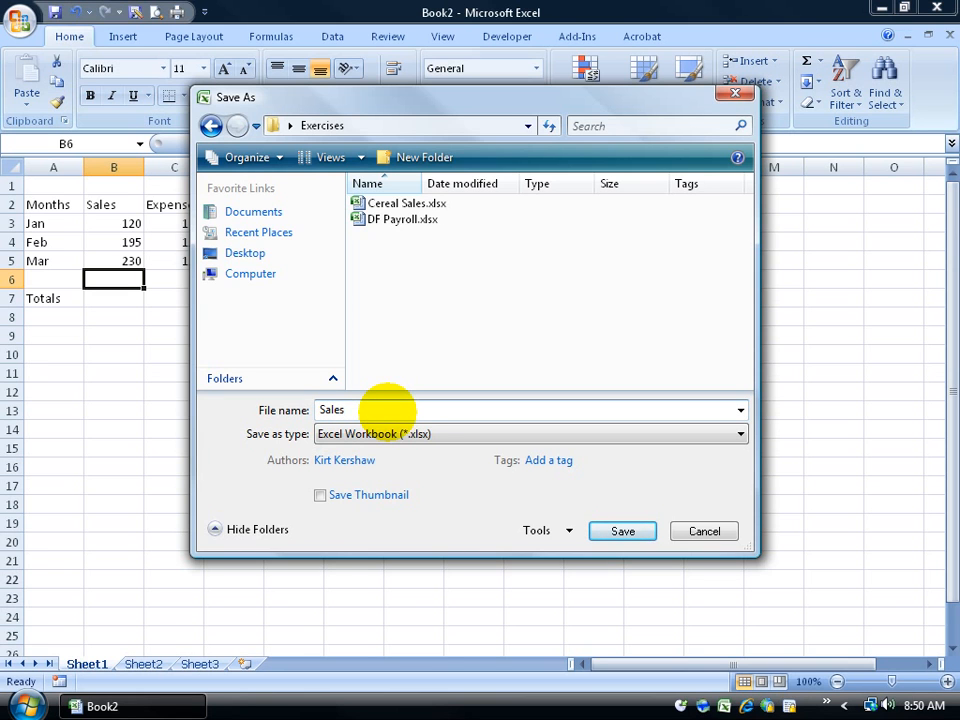
{"action": "left_click", "coordinate": [639, 537]}
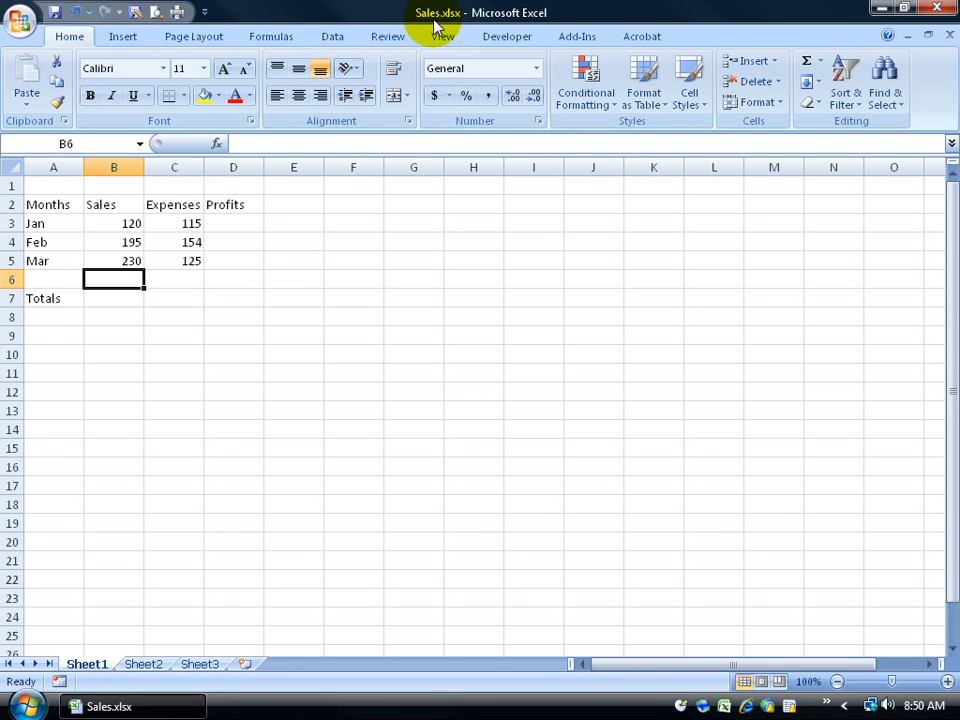
Step: Save a second copy named Sales2.xlsx in the Exercises folder
{"action": "left_click", "coordinate": [22, 22]}
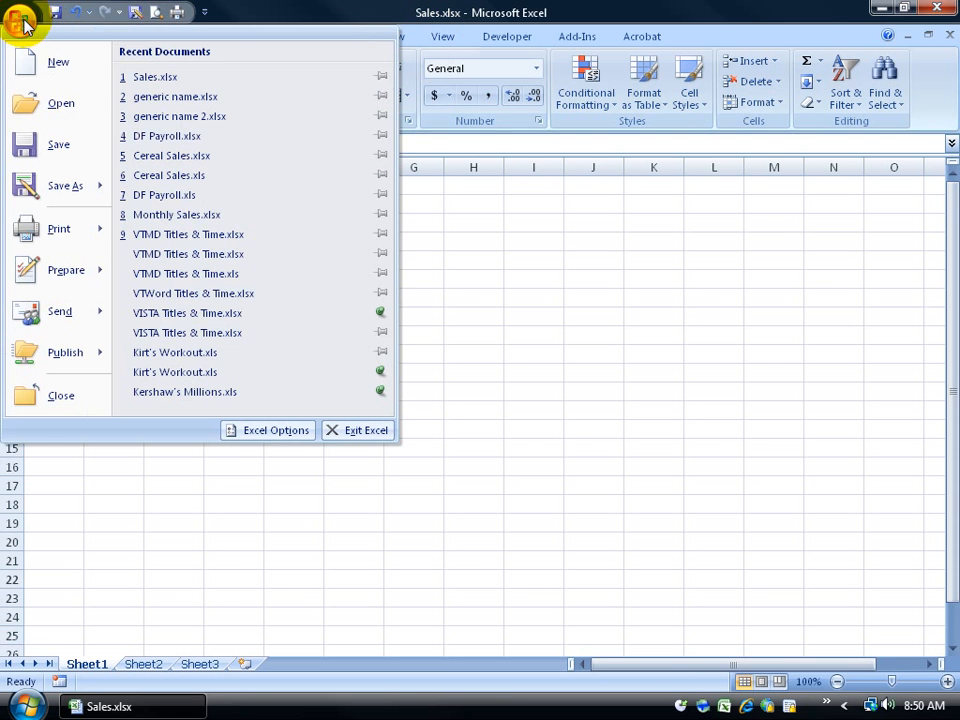
{"action": "mouse_move", "coordinate": [45, 188]}
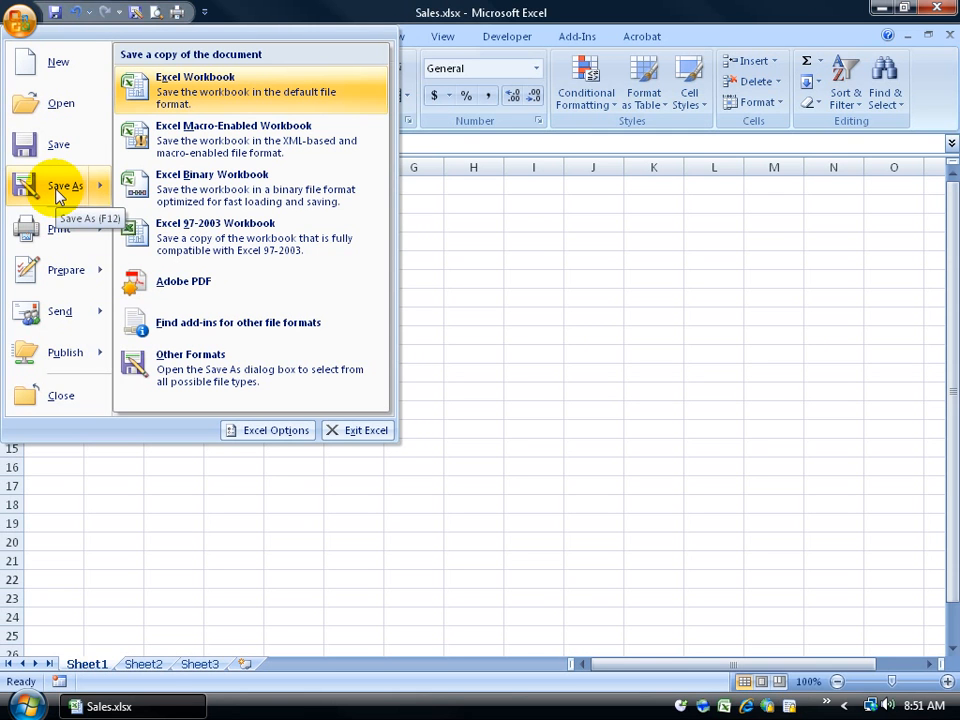
{"action": "left_click", "coordinate": [828, 459]}
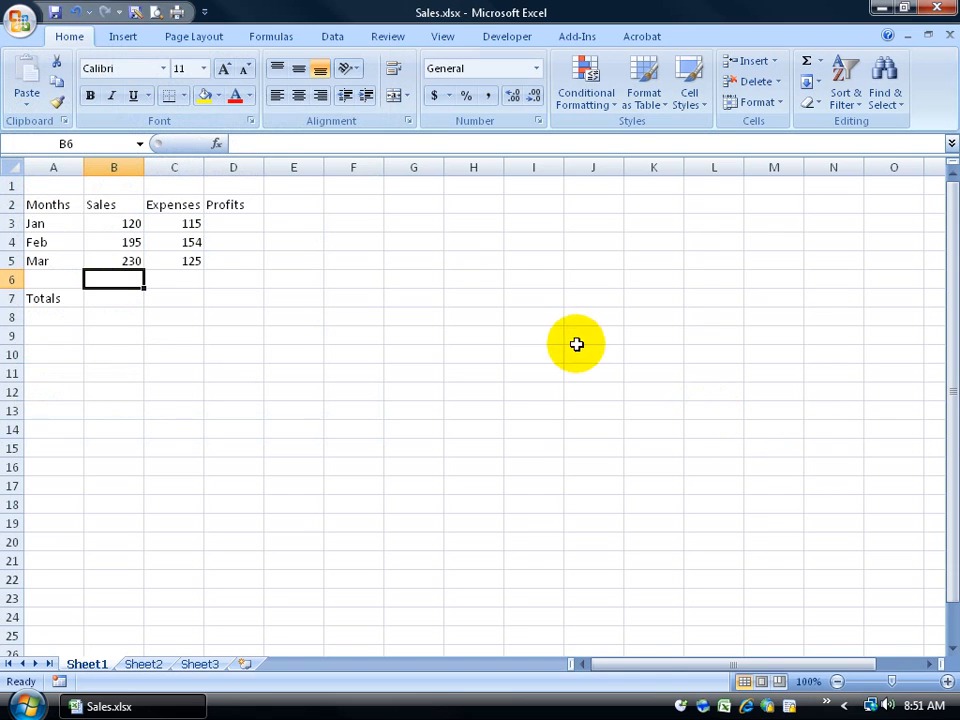
{"action": "left_click", "coordinate": [135, 14]}
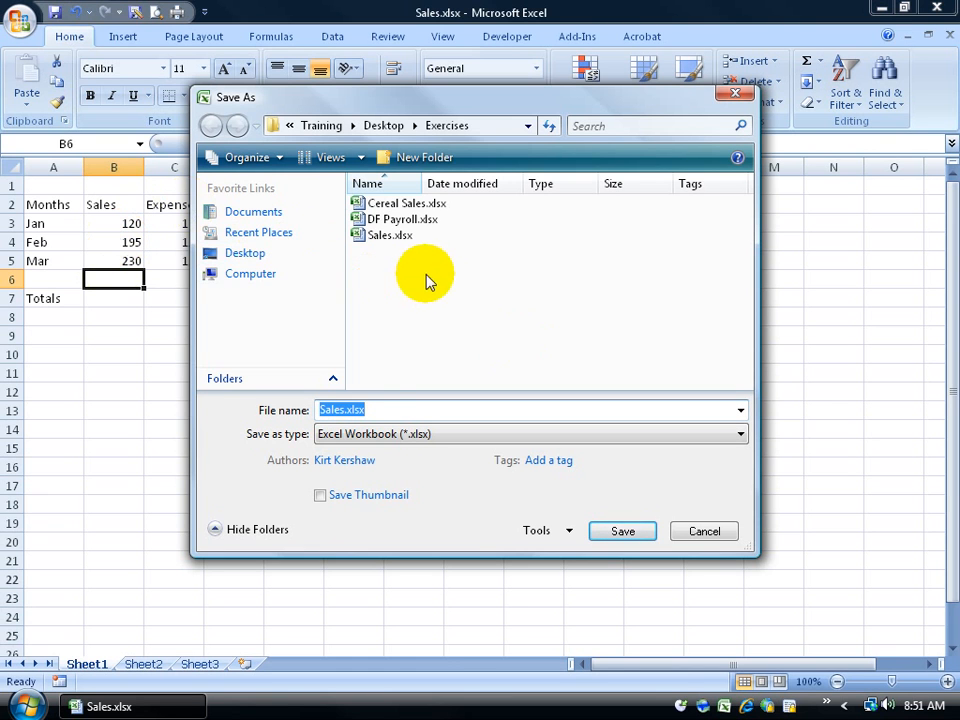
{"action": "left_click", "coordinate": [347, 410]}
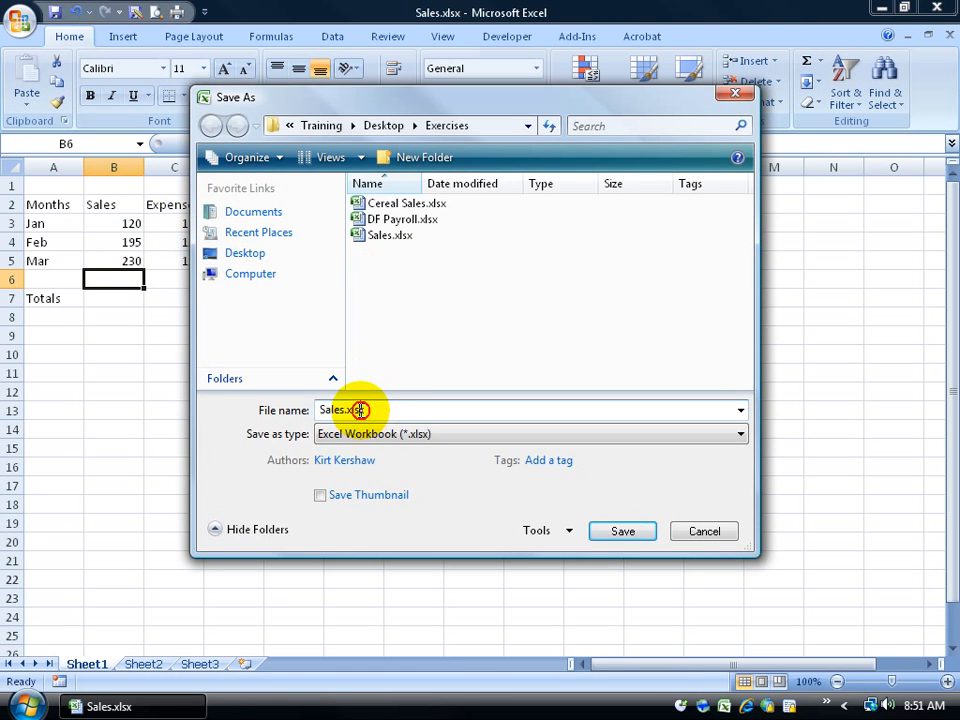
{"action": "type", "text": "2"}
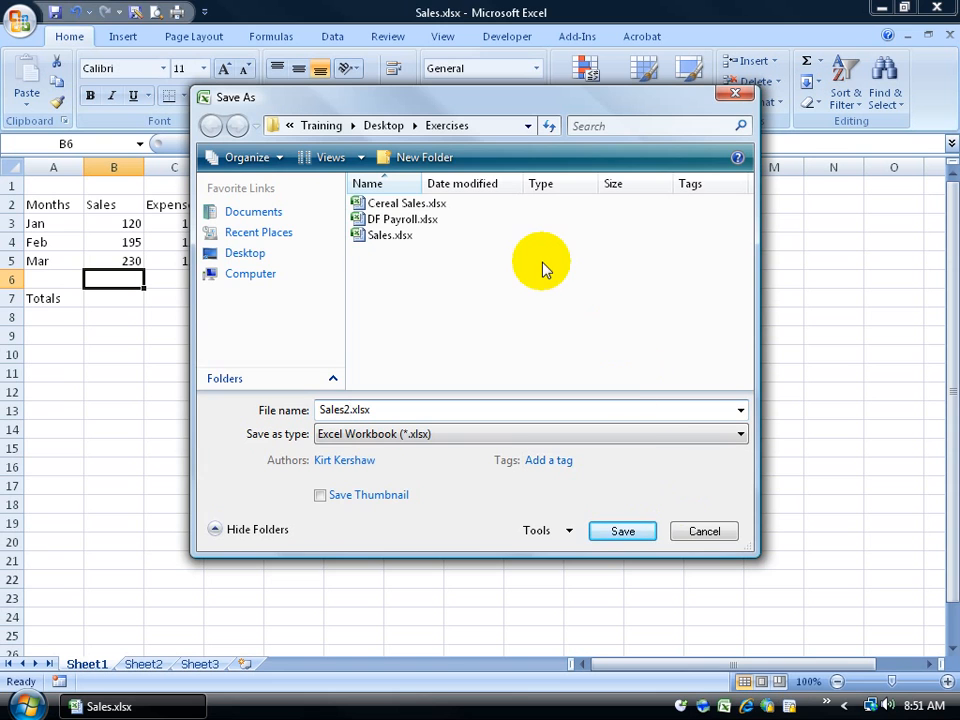
{"action": "key", "text": "Return"}
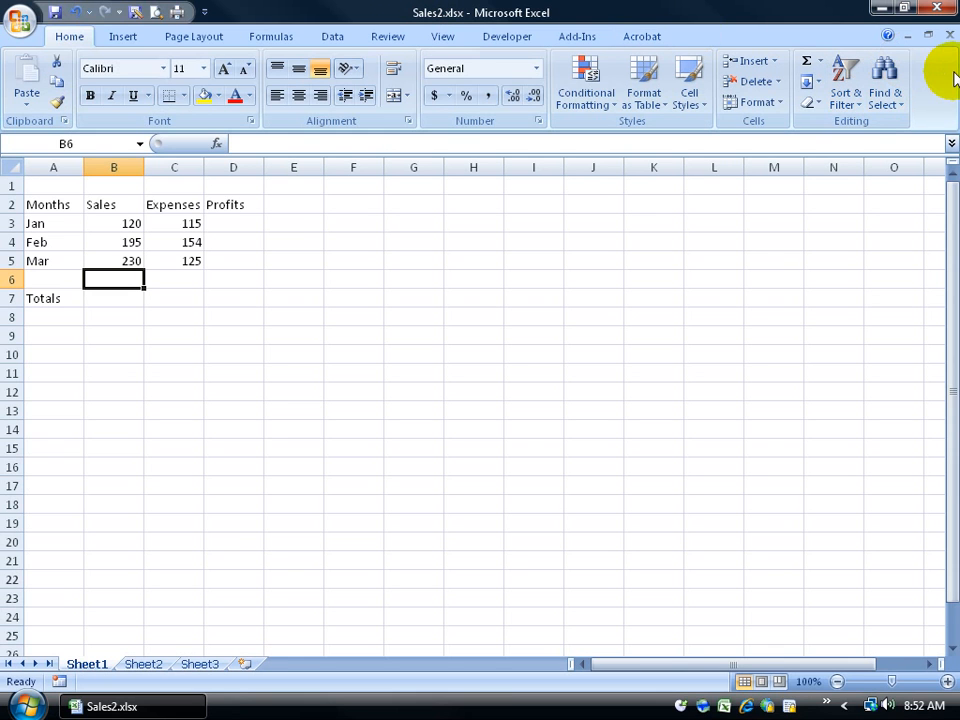
Step: Close Excel and reopen Sales2.xlsx from the desktop's Exercises folder
{"action": "left_click", "coordinate": [940, 12]}
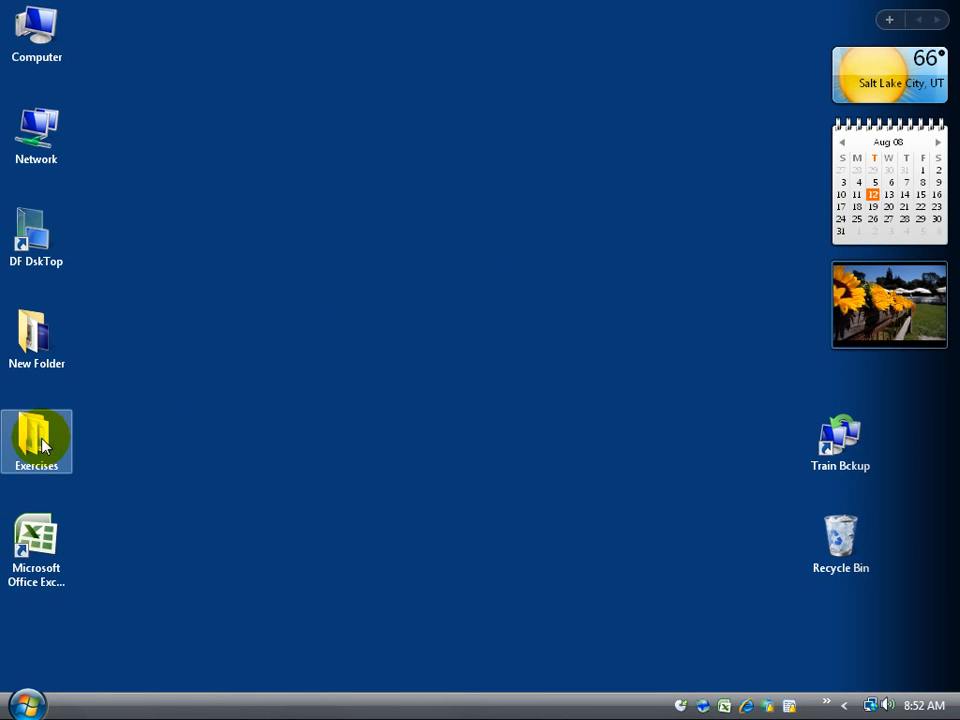
{"action": "double_click", "coordinate": [41, 446]}
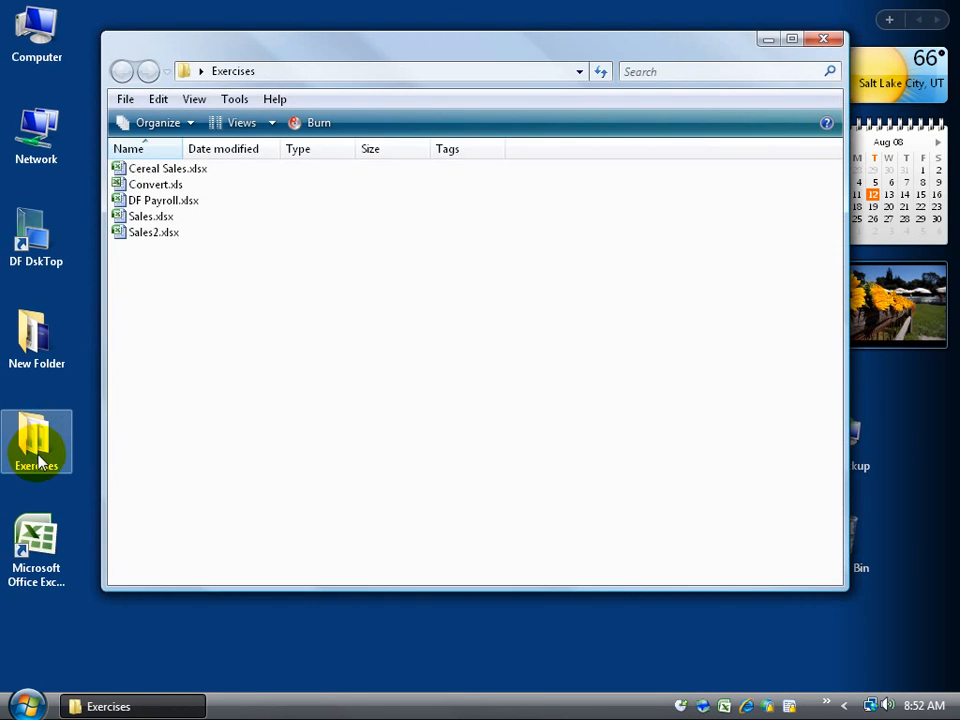
{"action": "double_click", "coordinate": [145, 234]}
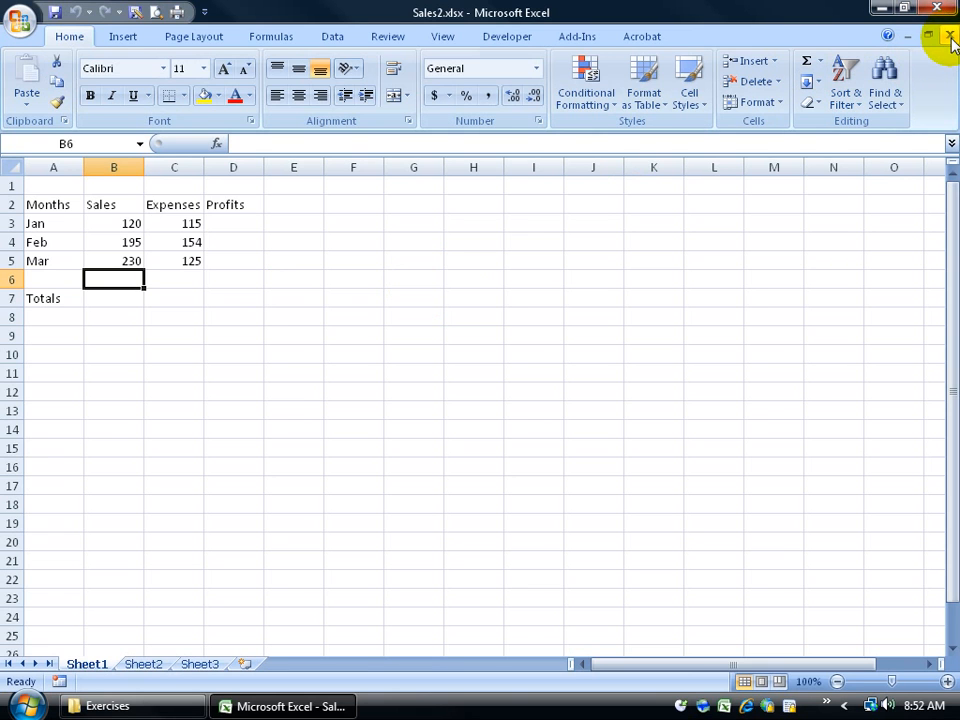
Step: Close the Sales2.xlsx workbook and bring up the Open dialog
{"action": "left_click", "coordinate": [950, 36]}
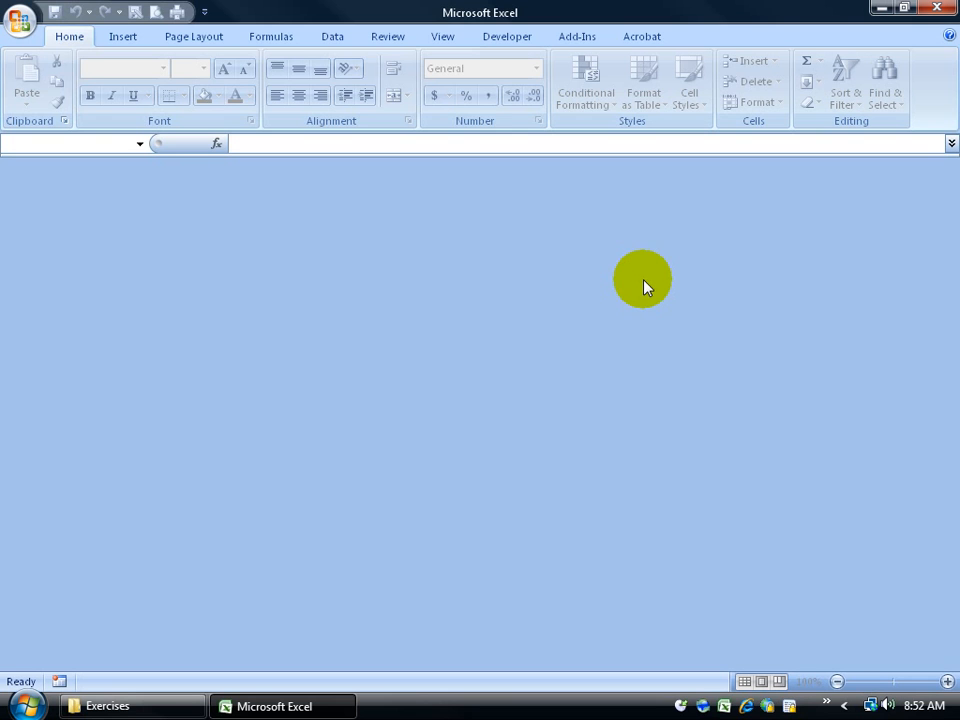
{"action": "left_click", "coordinate": [18, 20]}
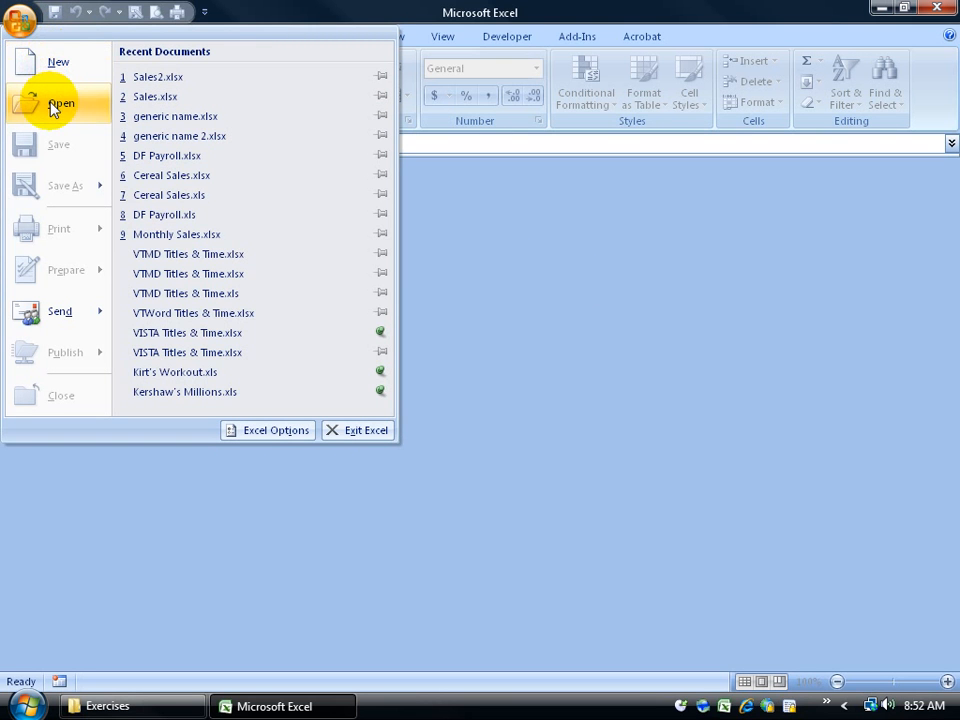
{"action": "left_click", "coordinate": [51, 110]}
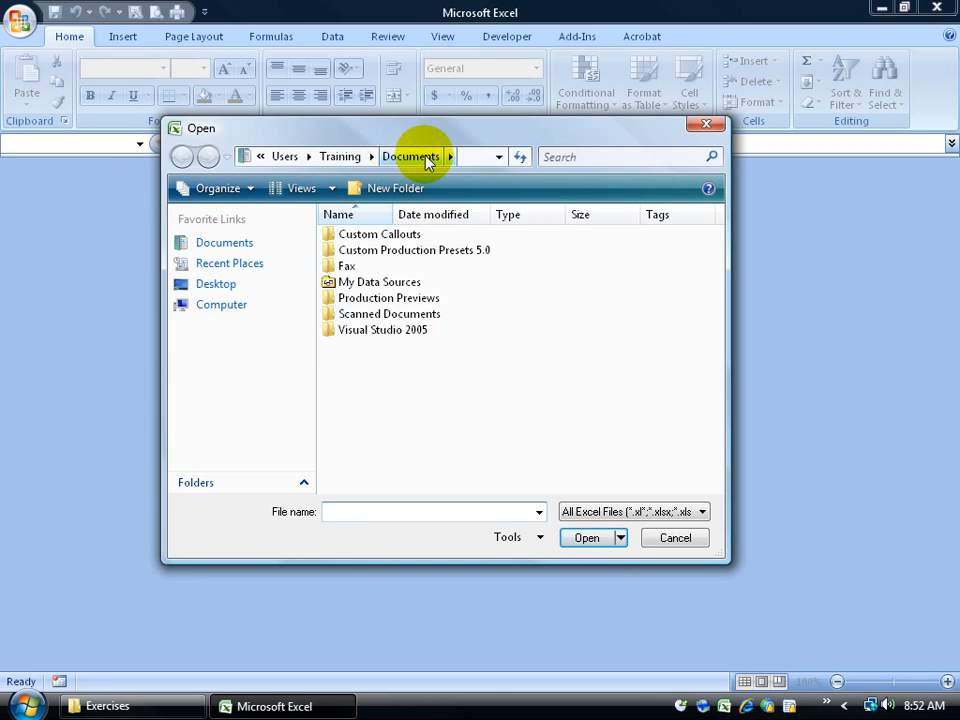
Step: Browse to Desktop > Exercises in List view and open Sales.xlsx
{"action": "left_click", "coordinate": [218, 284]}
{"action": "left_click_drag", "start_coordinate": [716, 318], "coordinate": [615, 390]}
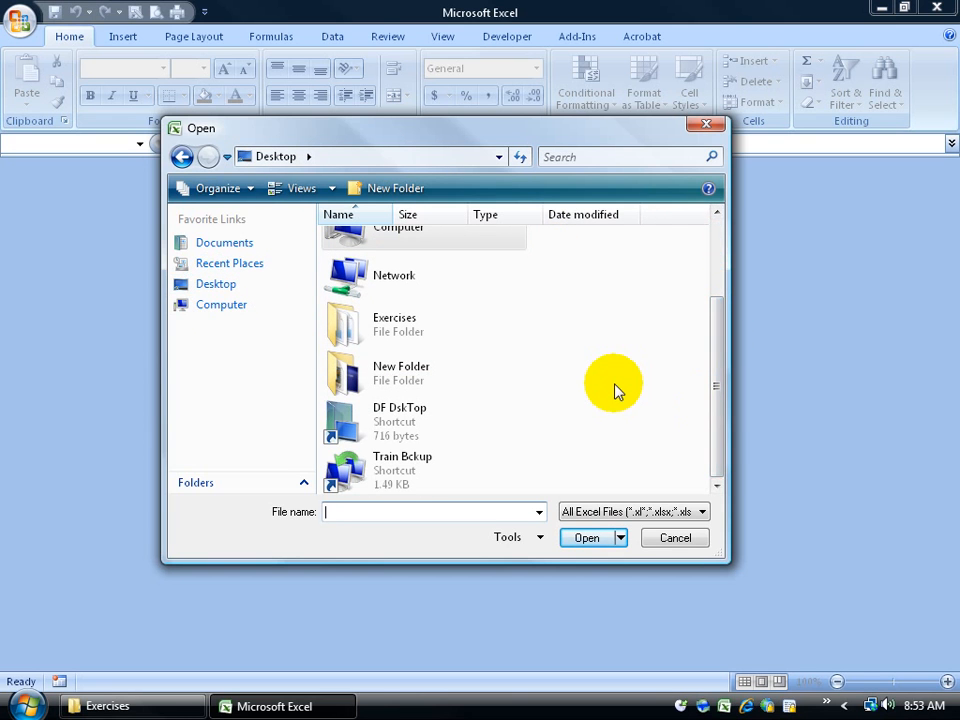
{"action": "left_click", "coordinate": [333, 189]}
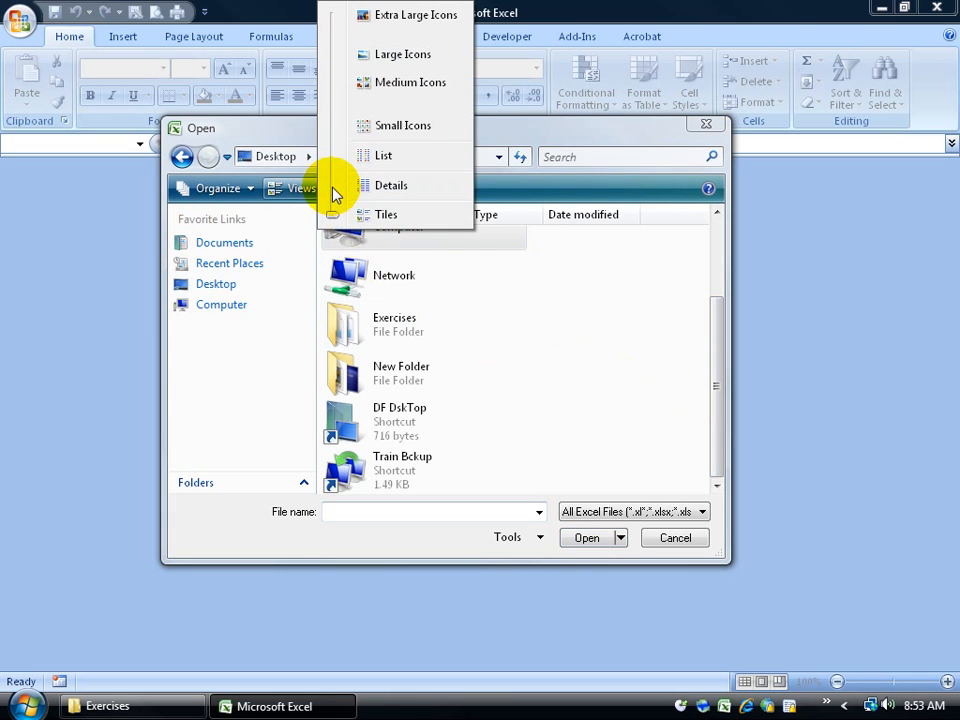
{"action": "left_click", "coordinate": [378, 158]}
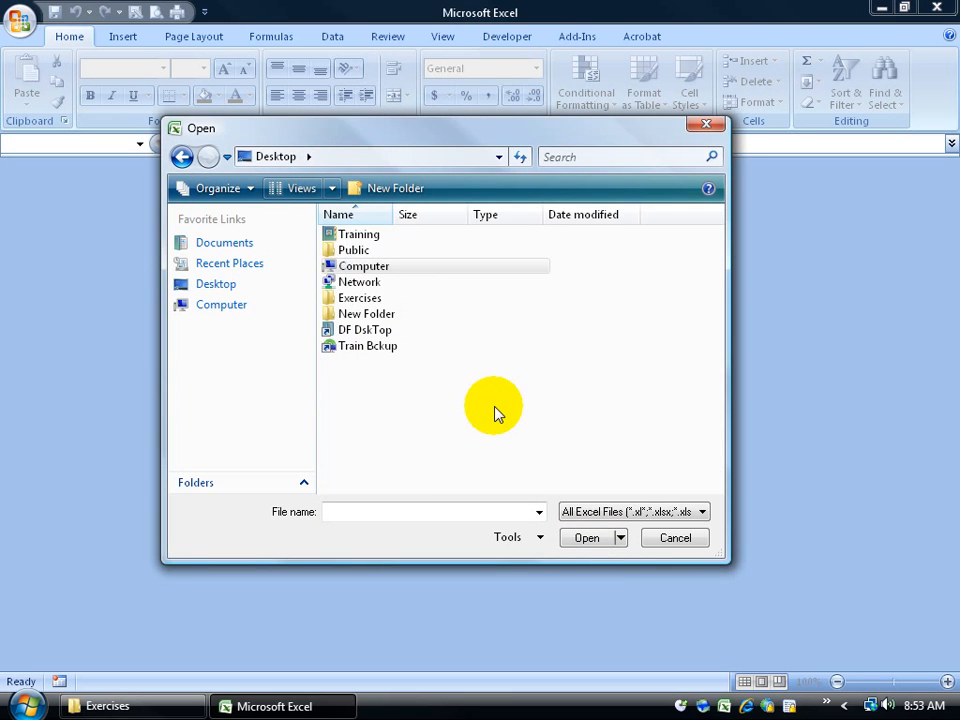
{"action": "double_click", "coordinate": [368, 299]}
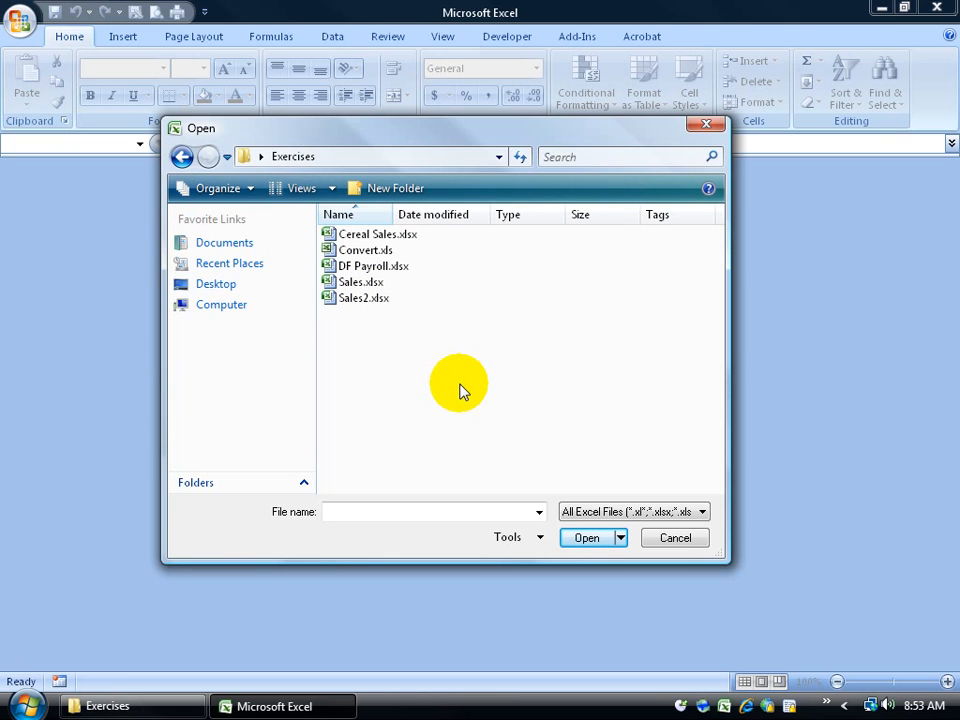
{"action": "double_click", "coordinate": [358, 283]}
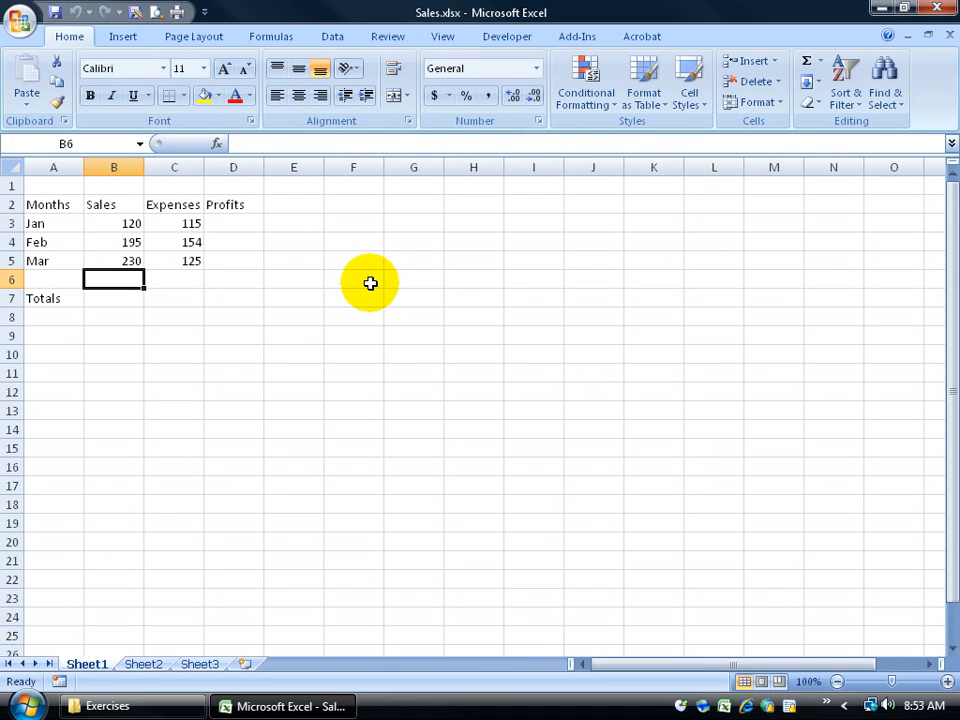
{"action": "left_click", "coordinate": [20, 20]}
{"action": "left_click", "coordinate": [58, 110]}
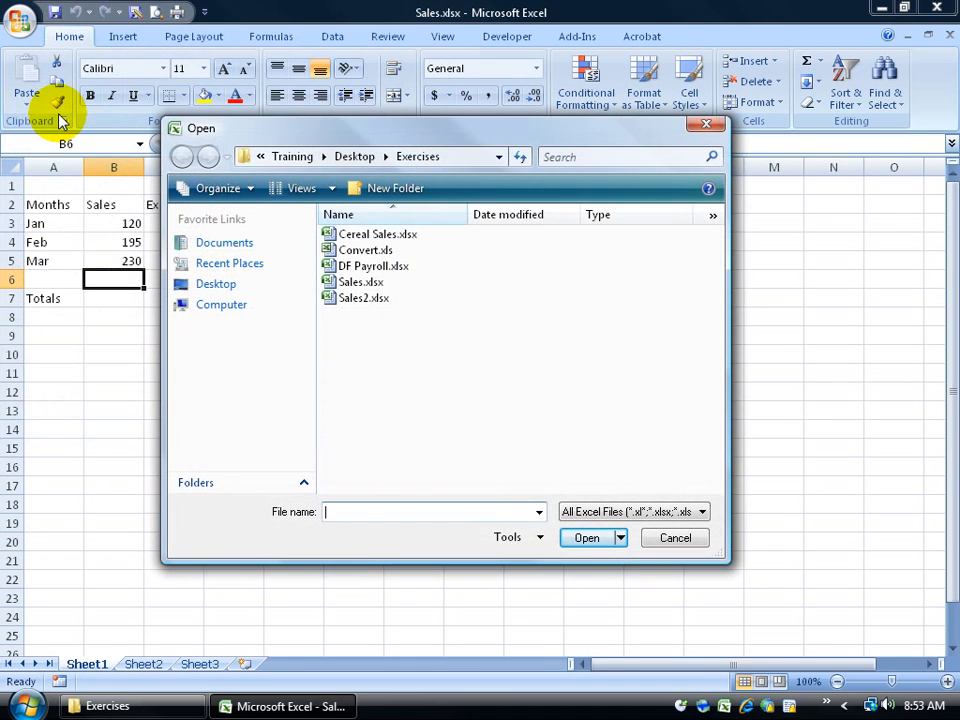
{"action": "left_click", "coordinate": [364, 300]}
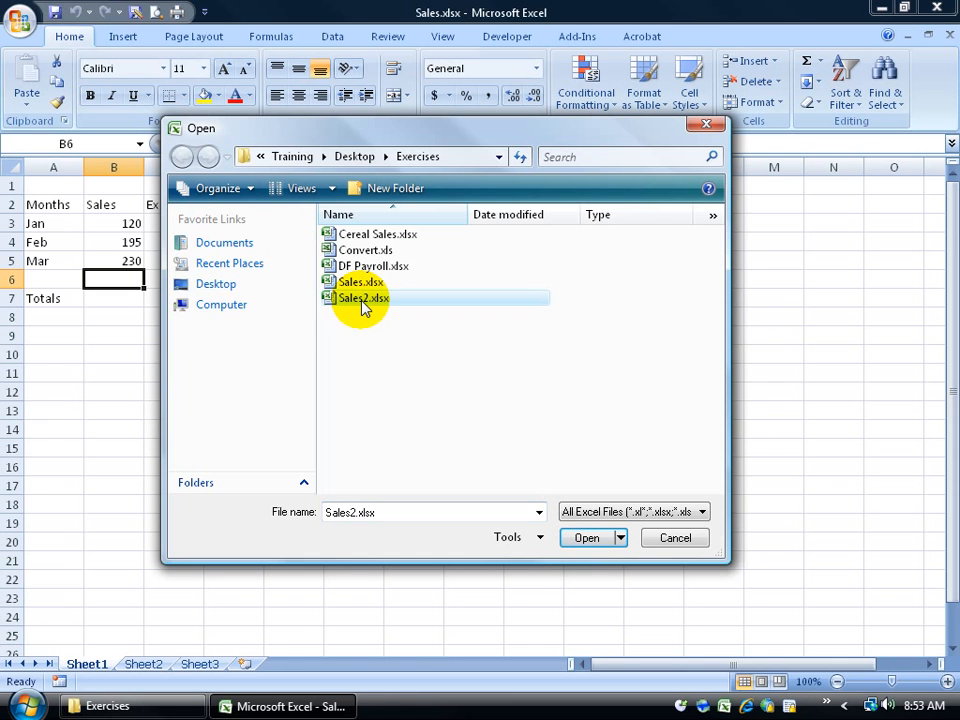
{"action": "left_click", "coordinate": [362, 300]}
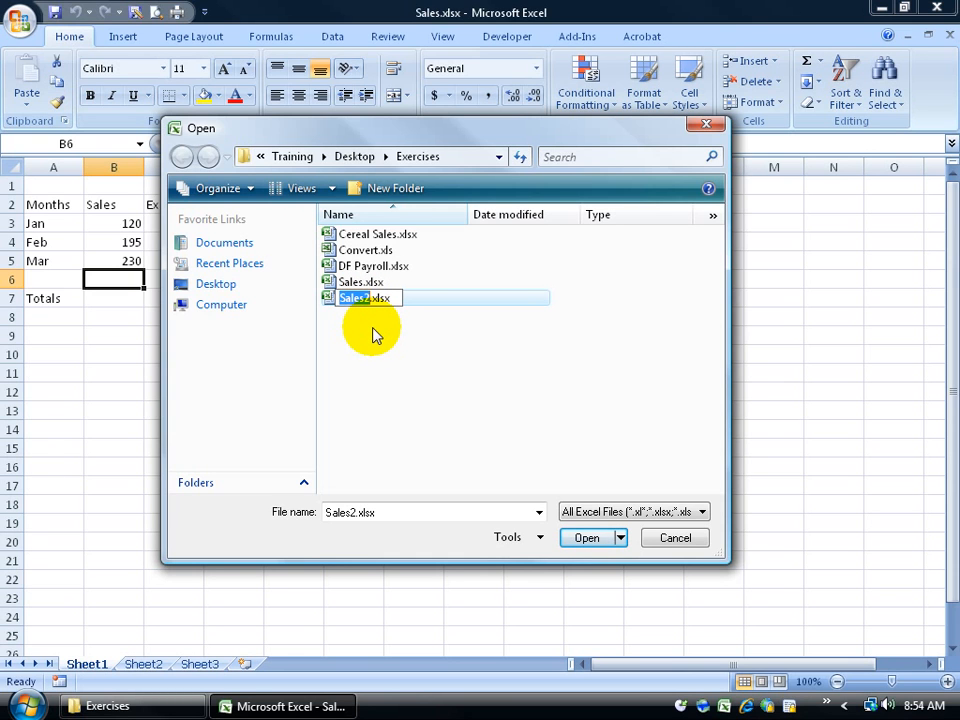
{"action": "left_click", "coordinate": [437, 332]}
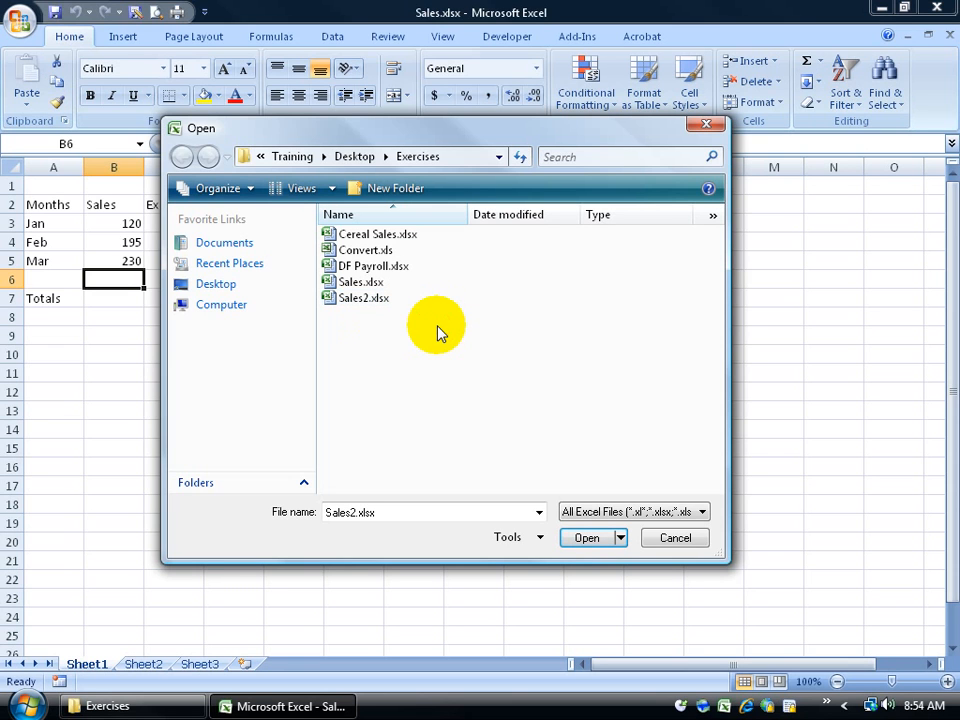
{"action": "left_click", "coordinate": [366, 299]}
{"action": "left_click", "coordinate": [364, 297]}
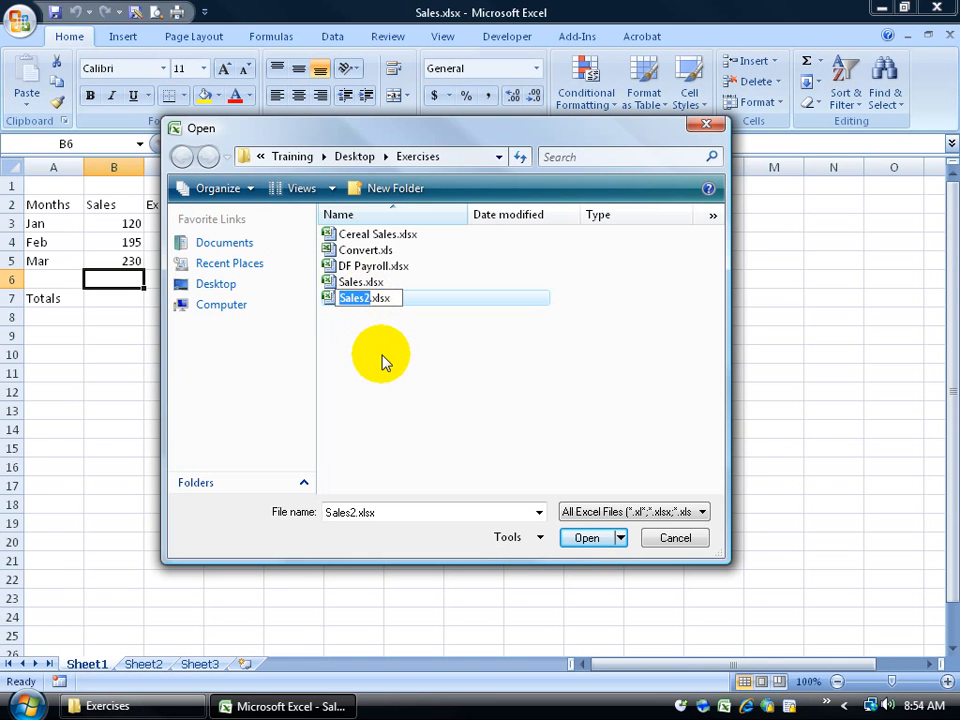
{"action": "left_click", "coordinate": [327, 298]}
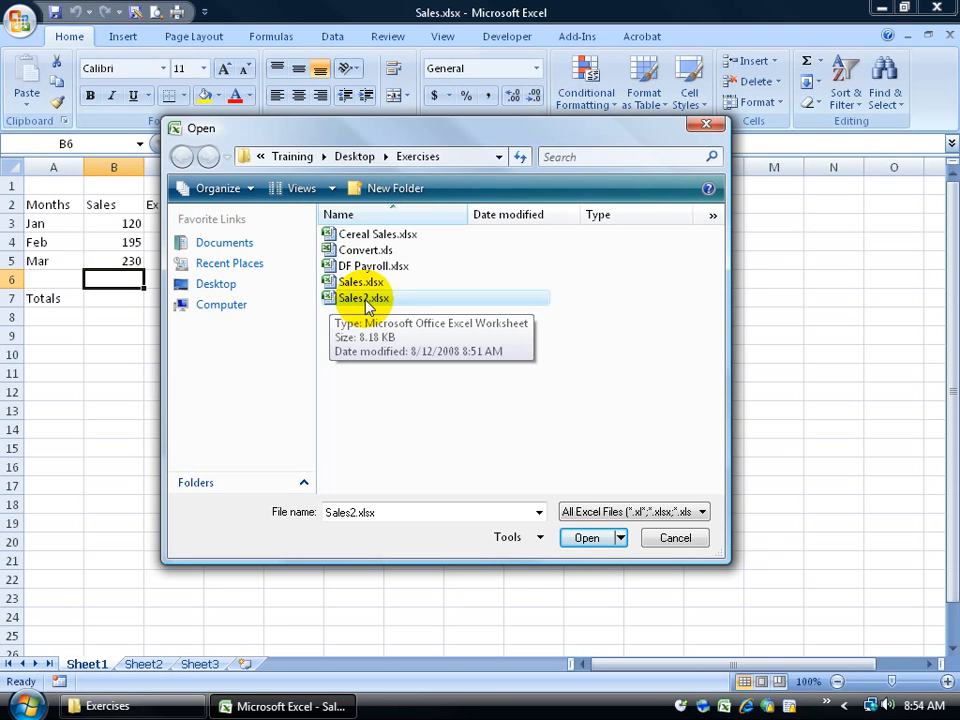
{"action": "right_click", "coordinate": [365, 300]}
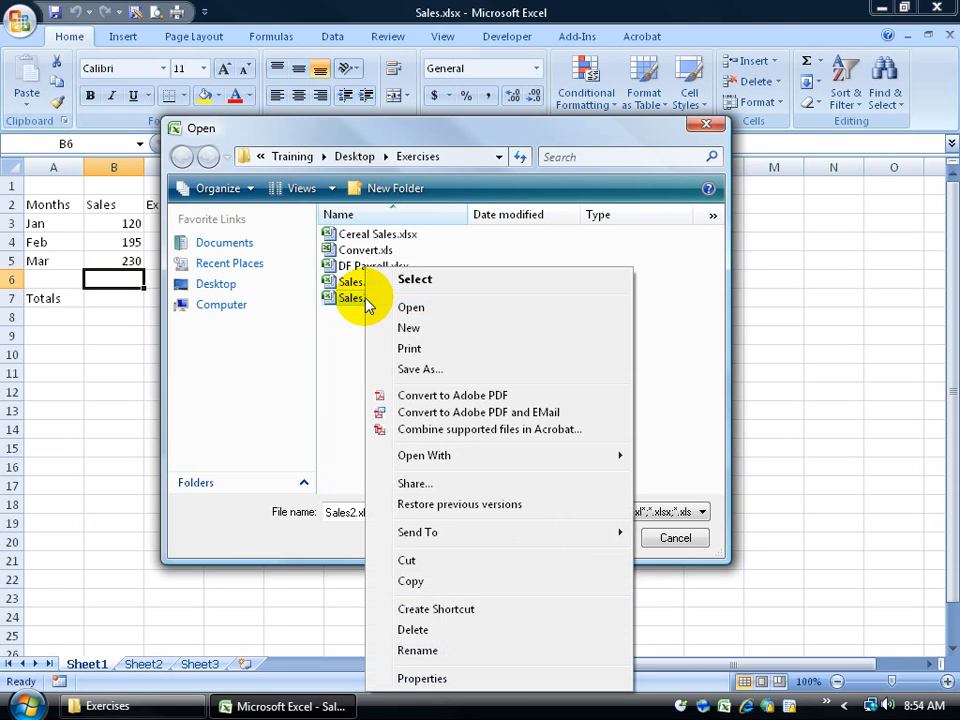
{"action": "left_click", "coordinate": [440, 652]}
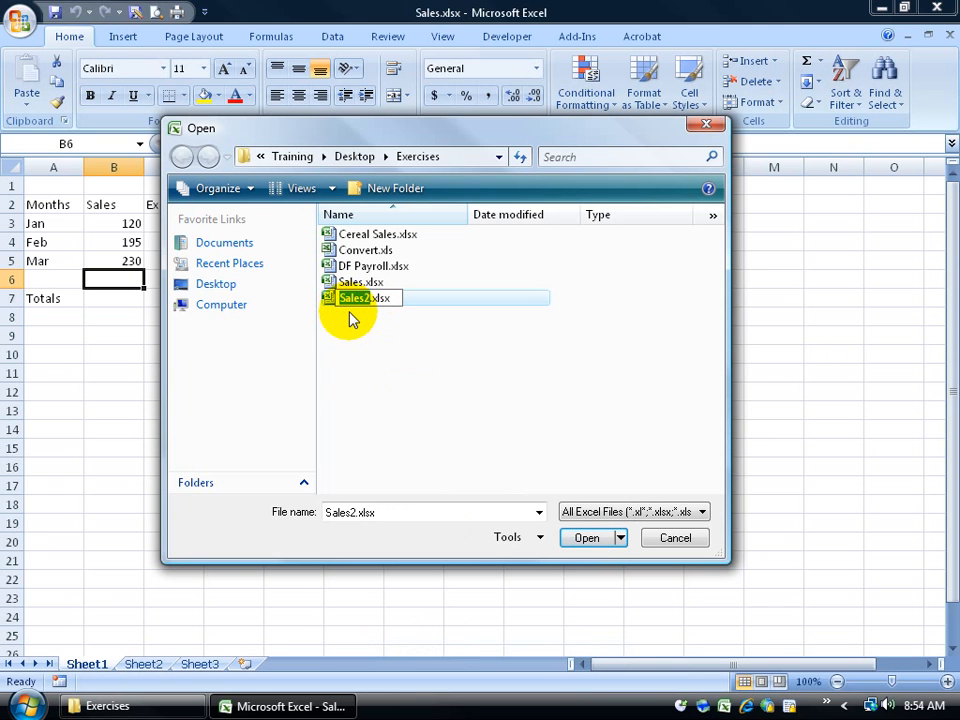
{"action": "type", "text": "tsladfjl"}
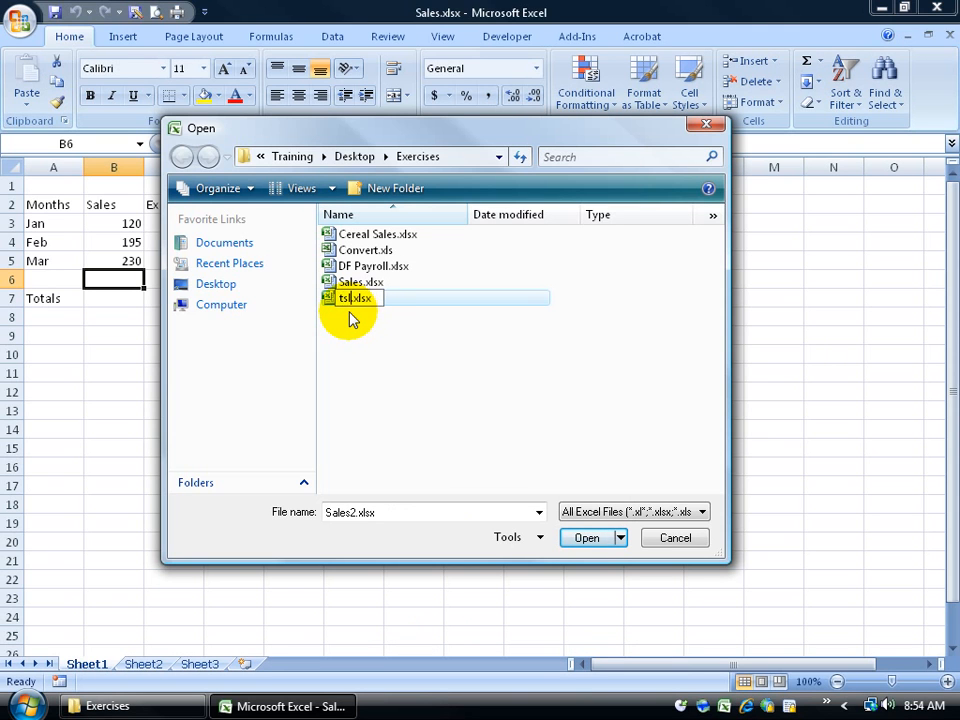
{"action": "type", "text": "k"}
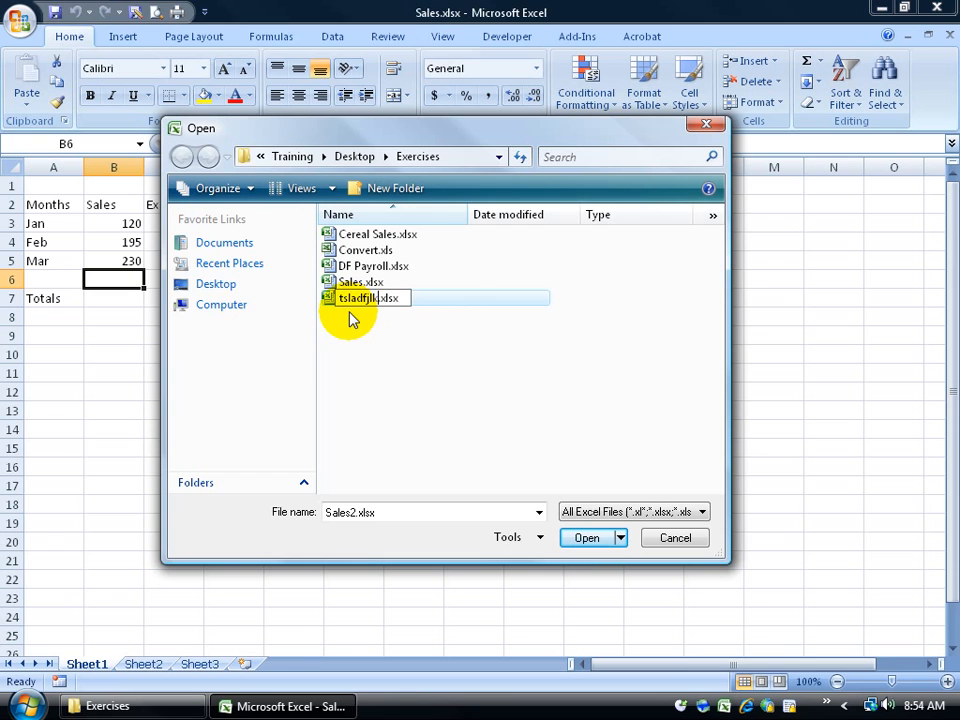
{"action": "key", "text": "Escape"}
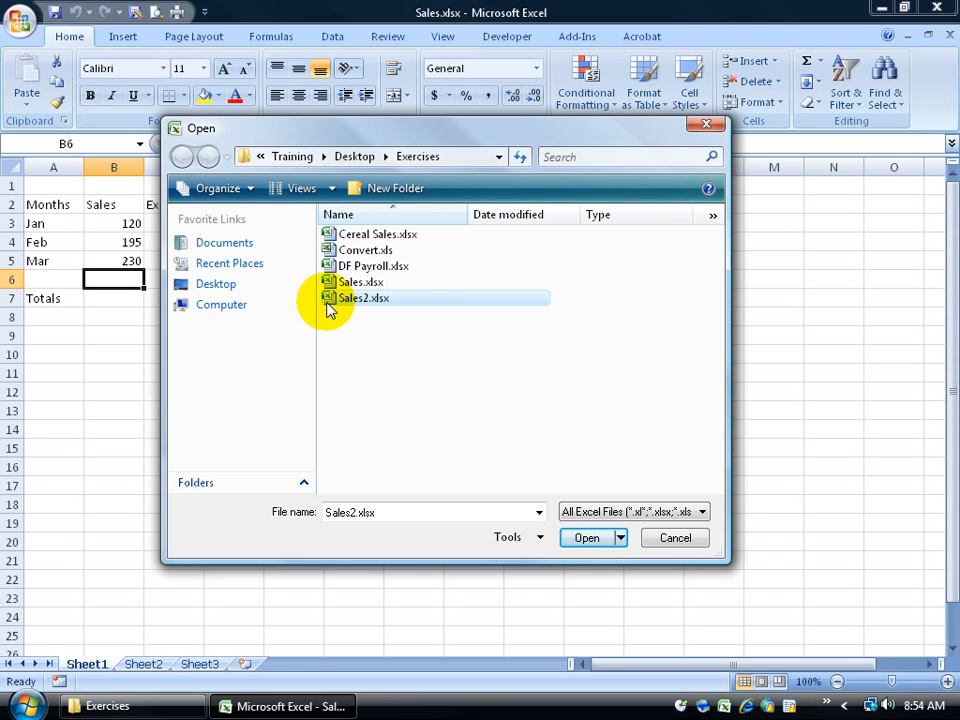
Step: Open Sales2.xlsx, then close both Sales2.xlsx and Sales.xlsx with Ctrl+W
{"action": "left_click", "coordinate": [585, 538]}
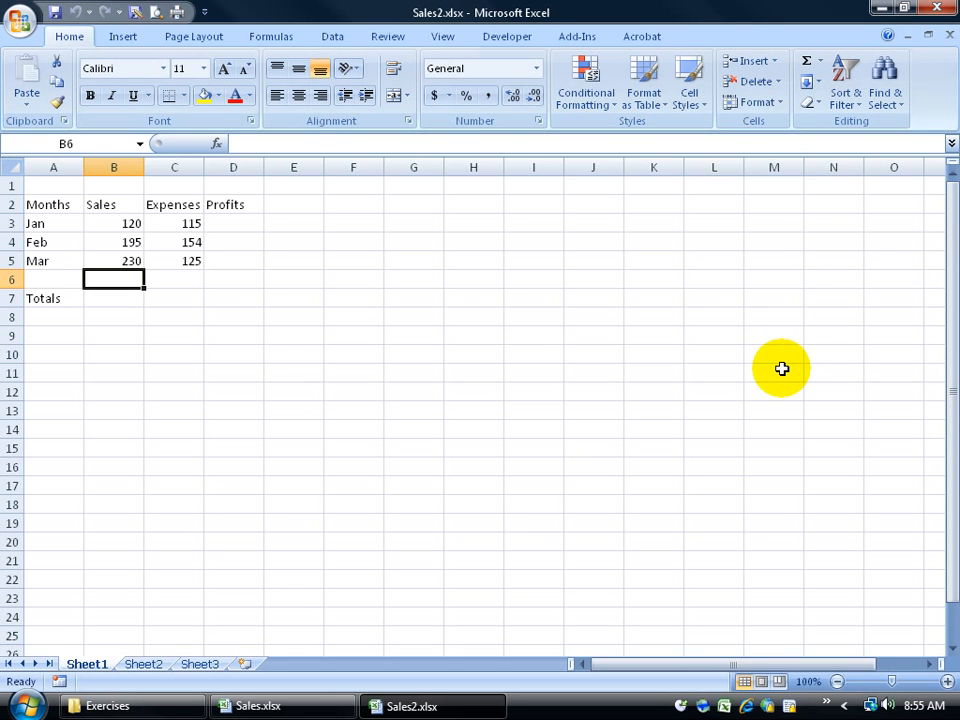
{"action": "key", "text": "ctrl+w"}
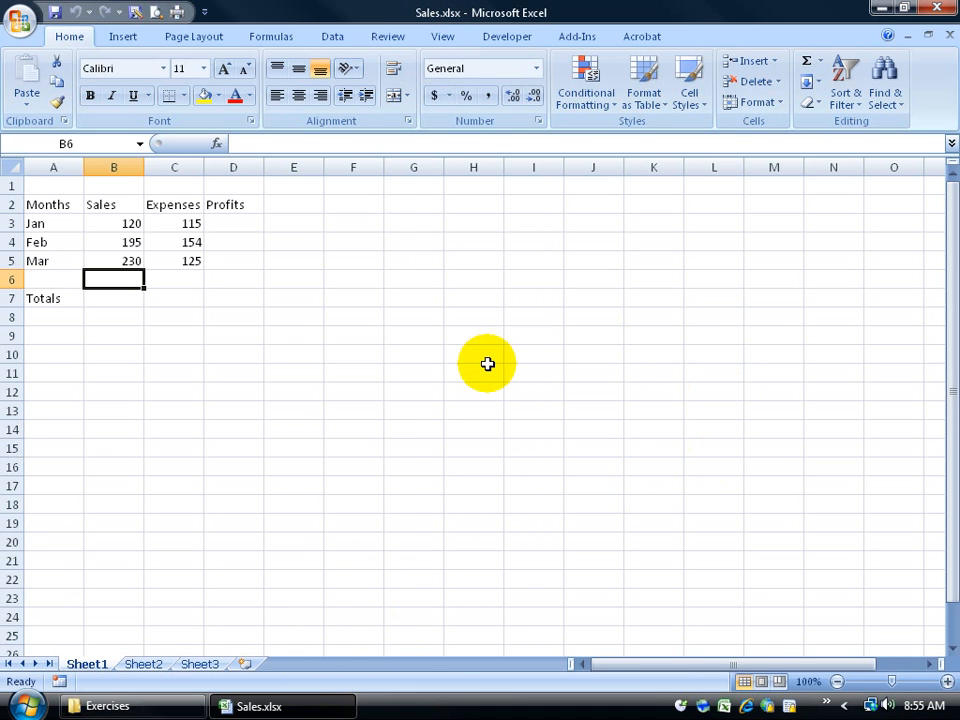
{"action": "key", "text": "ctrl+w"}
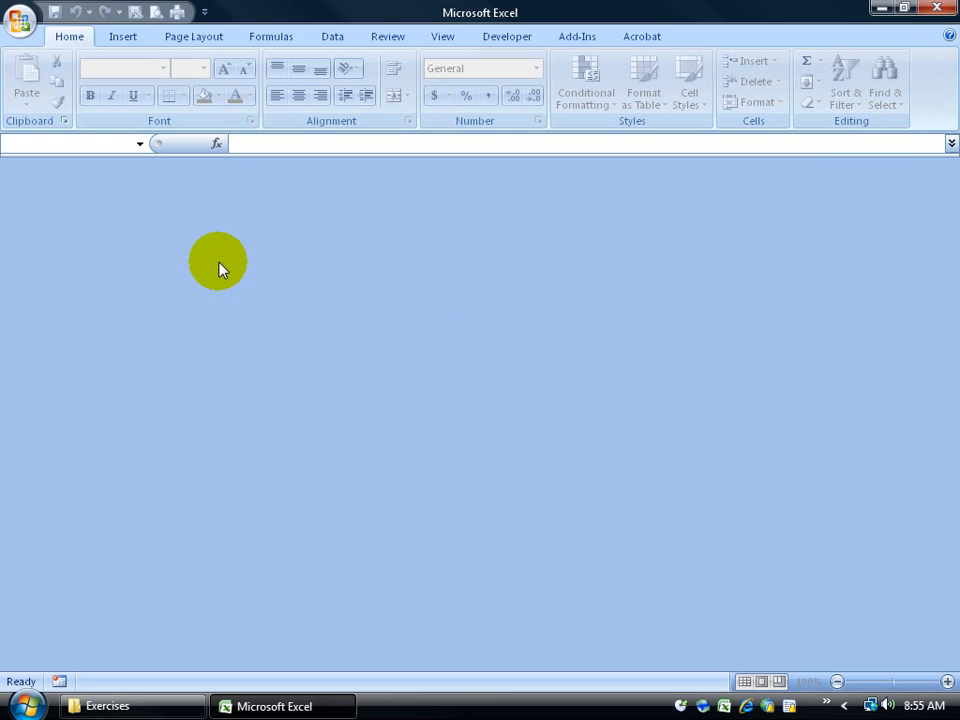
{"action": "left_click", "coordinate": [20, 20]}
{"action": "left_click", "coordinate": [36, 104]}
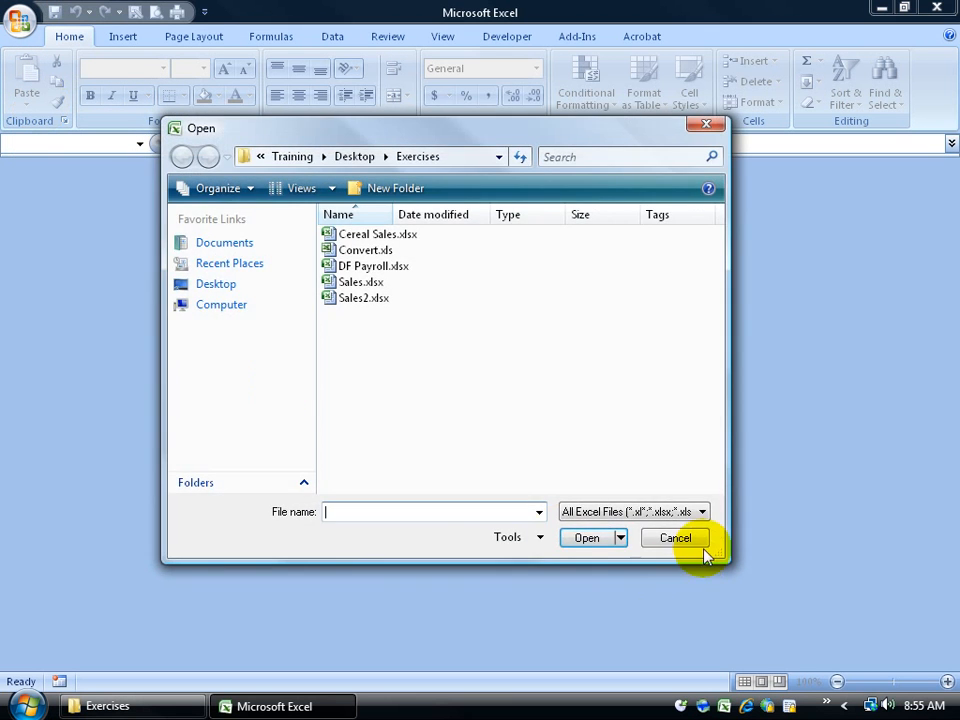
{"action": "left_click", "coordinate": [679, 536]}
{"action": "key", "text": "ctrl+o"}
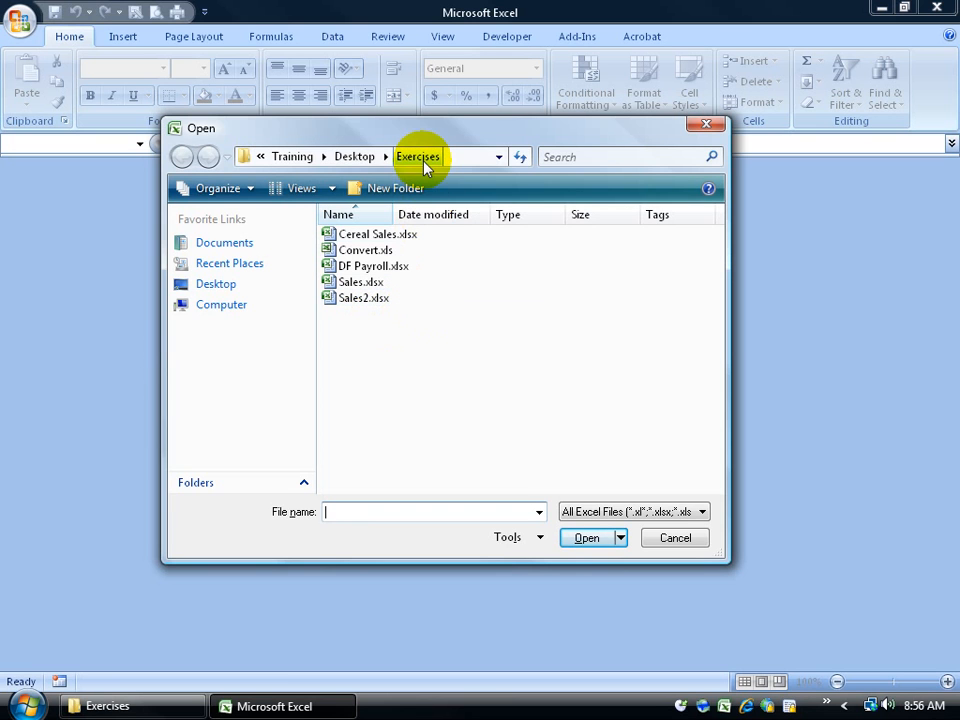
{"action": "left_click", "coordinate": [676, 539]}
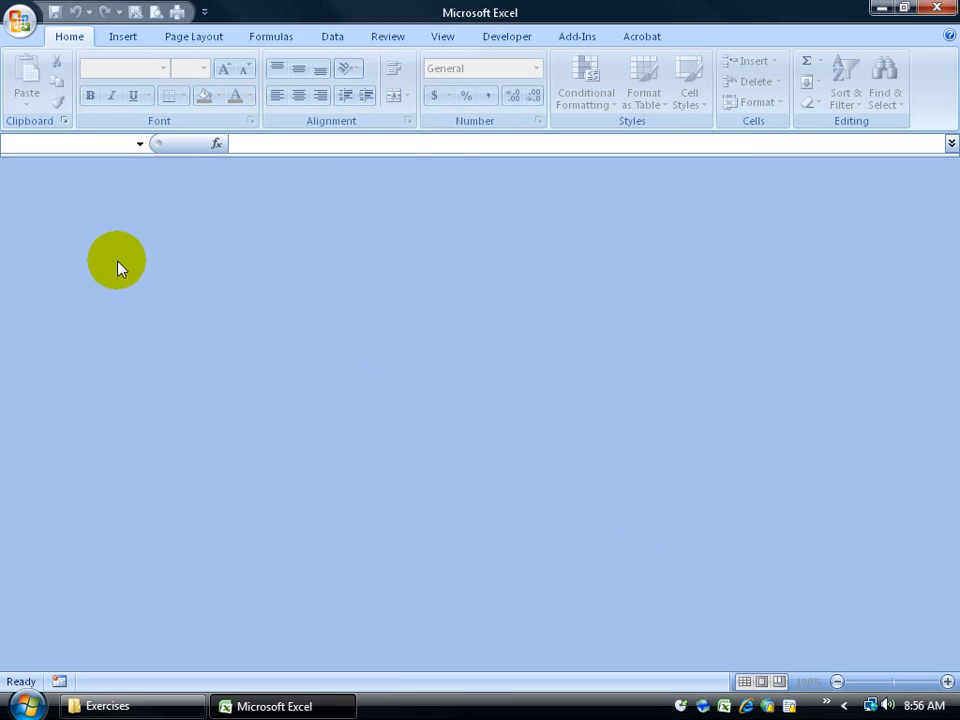
Step: Reopen Sales.xlsx from Recent Documents, browse the Desktop in the Open dialog and cancel, then reopen it
{"action": "left_click", "coordinate": [20, 20]}
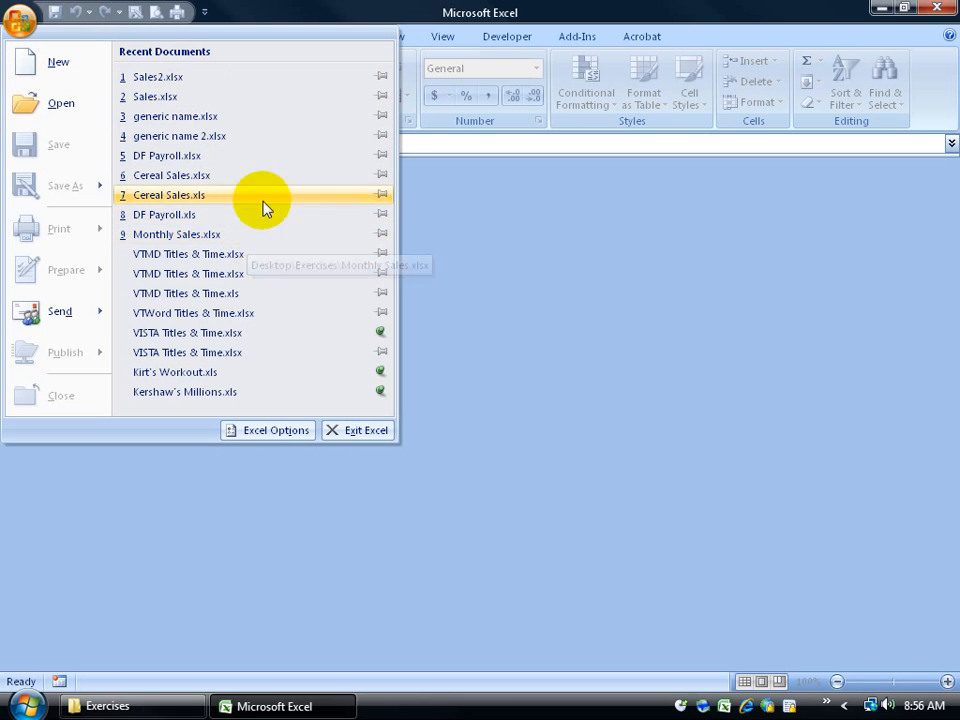
{"action": "left_click", "coordinate": [155, 96]}
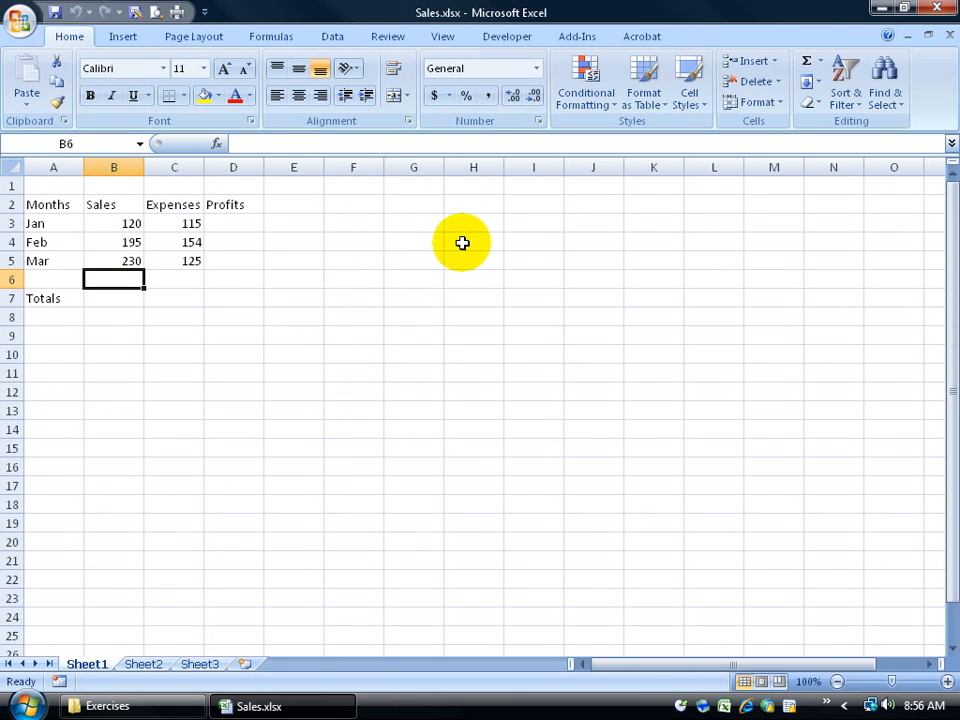
{"action": "left_click", "coordinate": [22, 24]}
{"action": "left_click", "coordinate": [52, 105]}
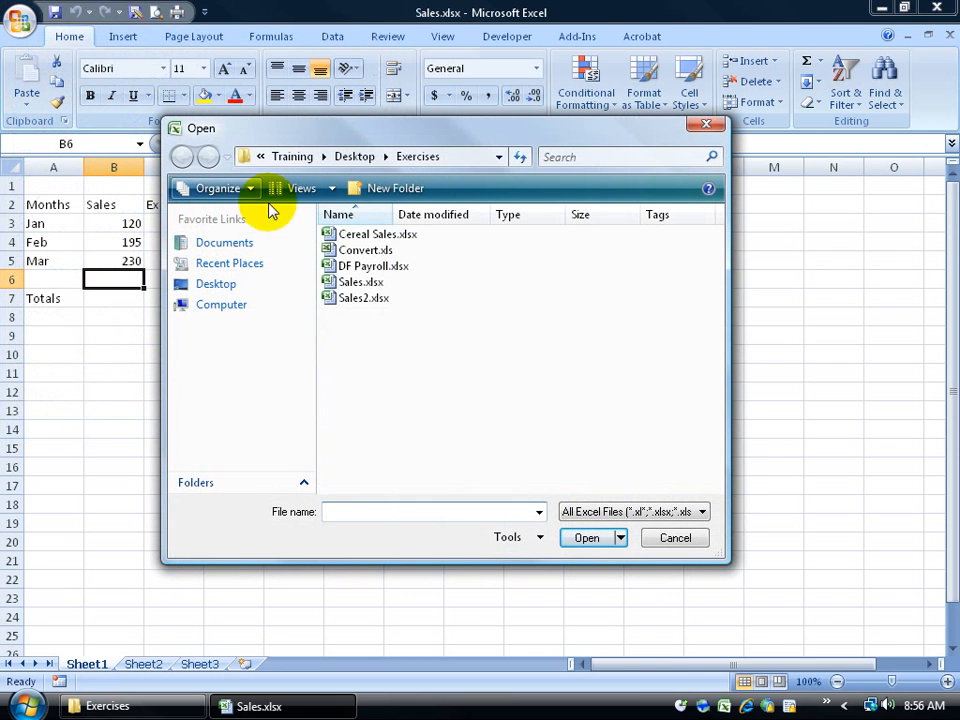
{"action": "left_click", "coordinate": [228, 284]}
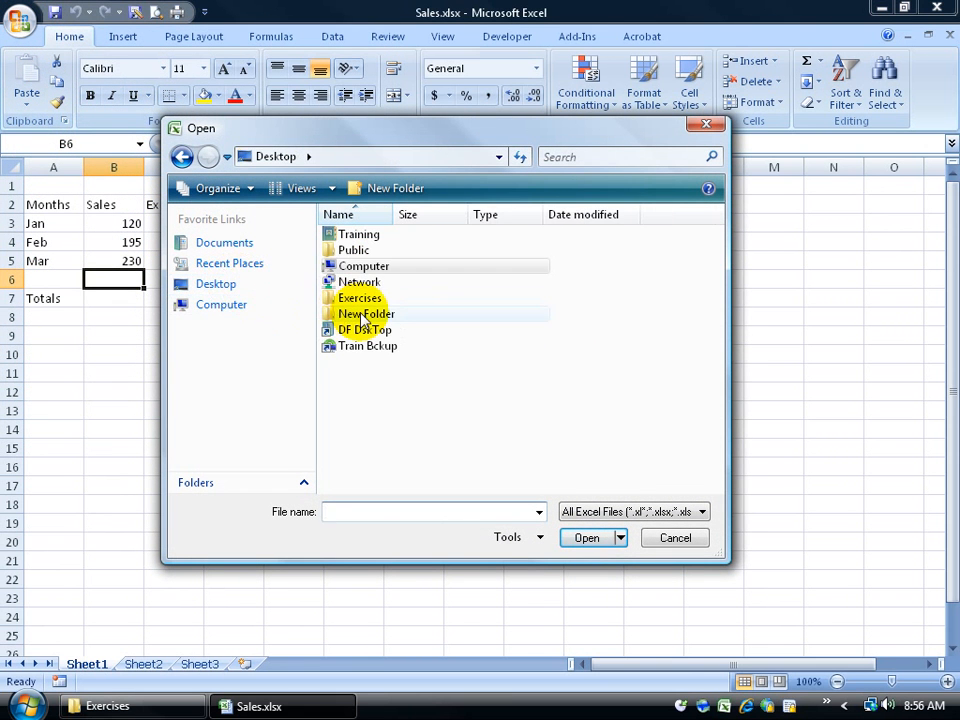
{"action": "left_click", "coordinate": [673, 538]}
{"action": "left_click", "coordinate": [19, 21]}
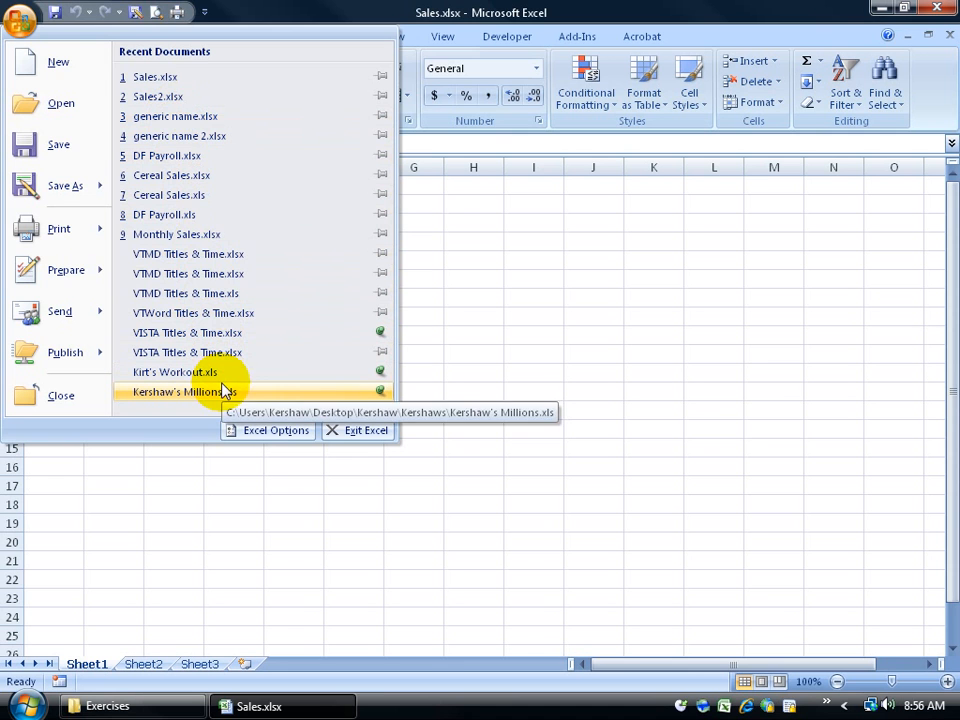
{"action": "left_click", "coordinate": [184, 79]}
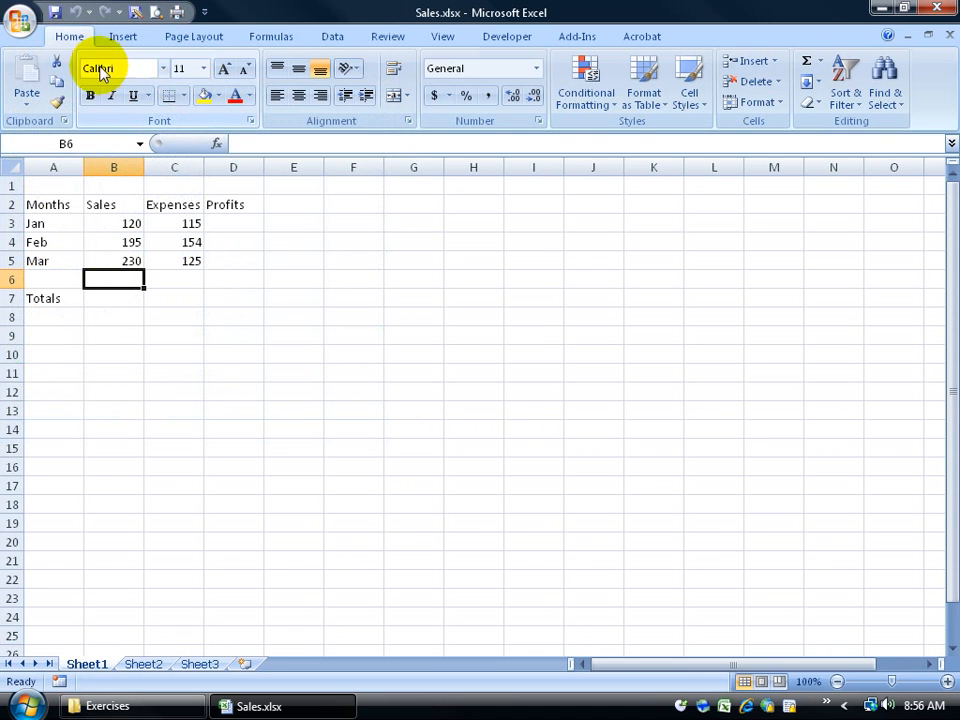
Step: Pin Sales.xlsx to the Recent Documents list
{"action": "left_click", "coordinate": [16, 20]}
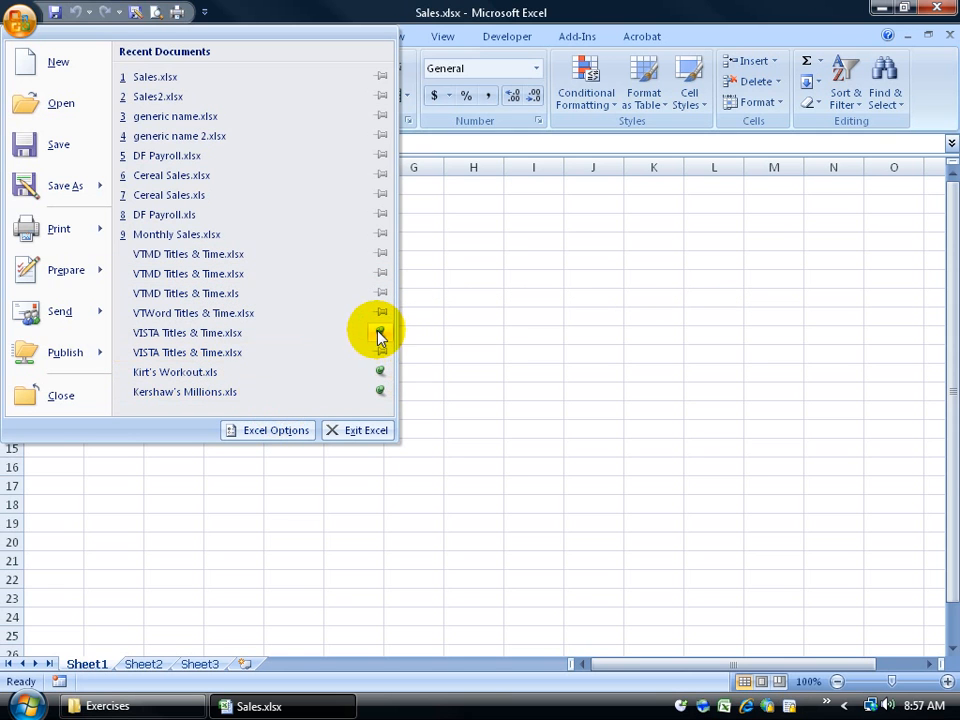
{"action": "left_click", "coordinate": [379, 77]}
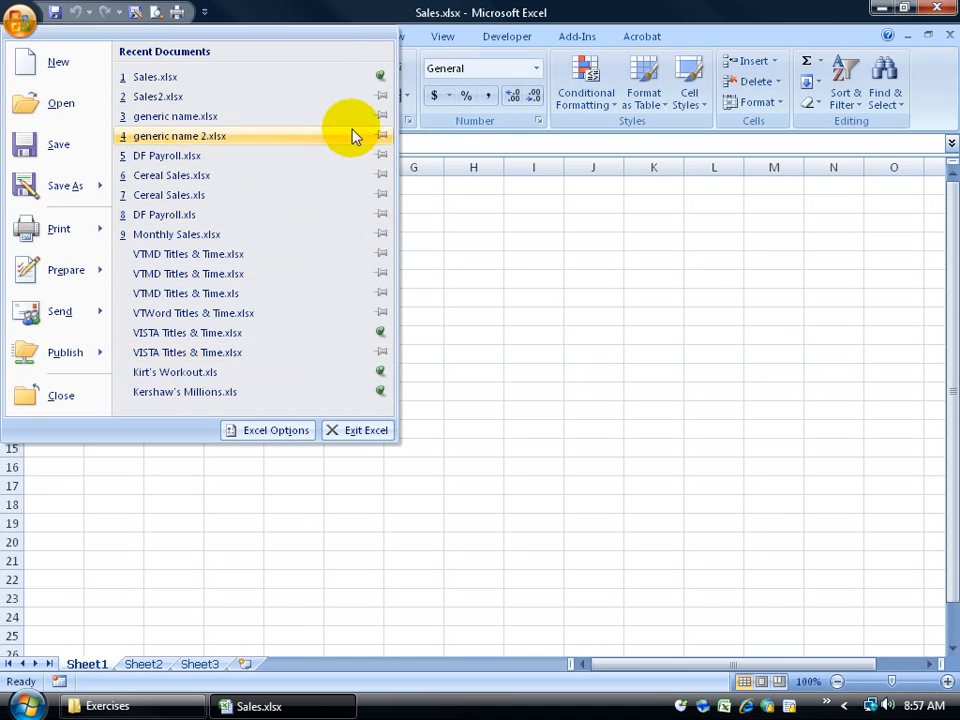
{"action": "left_click", "coordinate": [335, 76]}
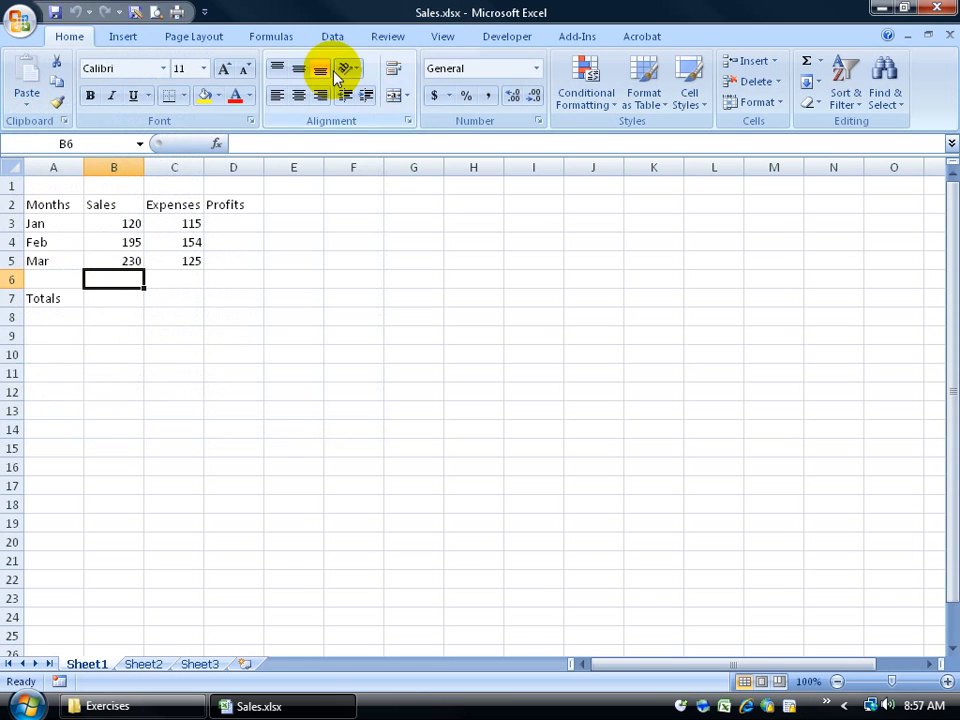
Step: Unpin Sales.xlsx from Recent Documents and close Excel
{"action": "left_click", "coordinate": [20, 22]}
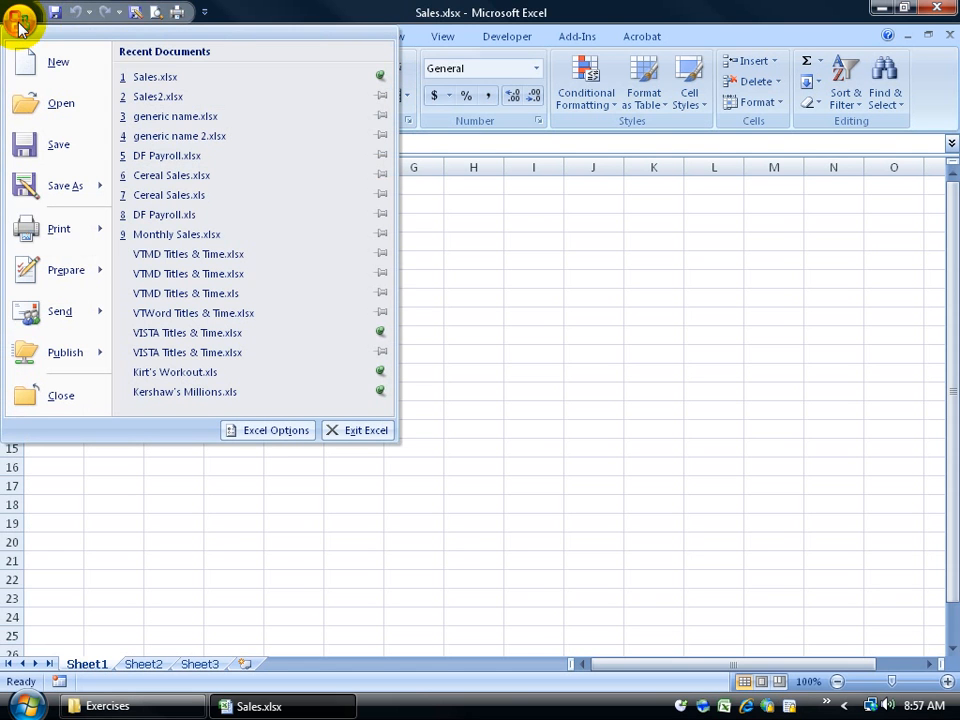
{"action": "left_click", "coordinate": [378, 80]}
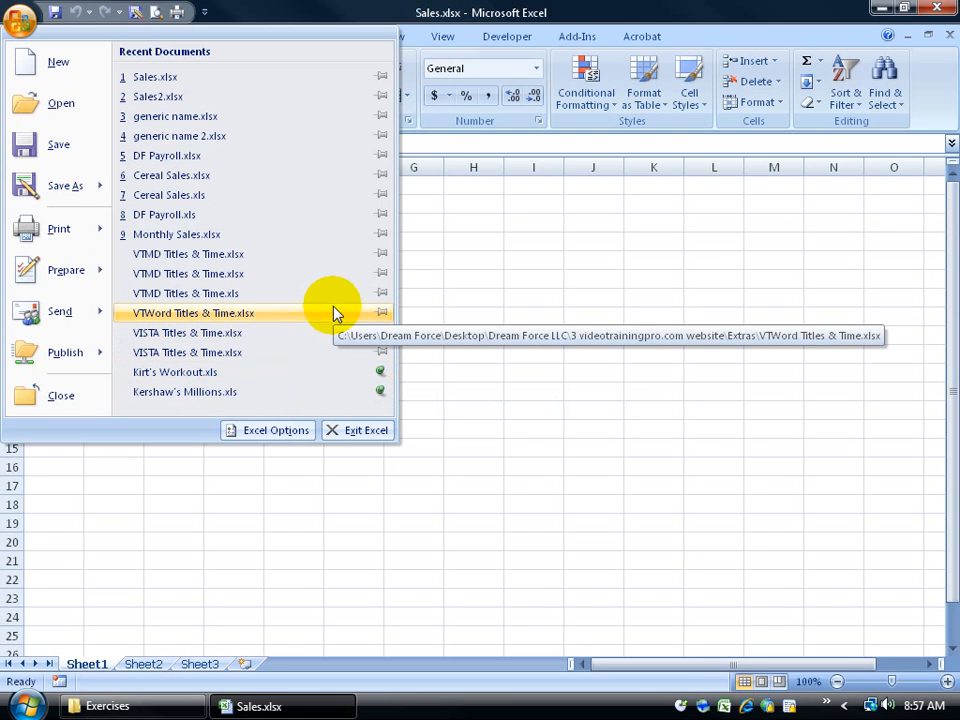
{"action": "left_click", "coordinate": [615, 274]}
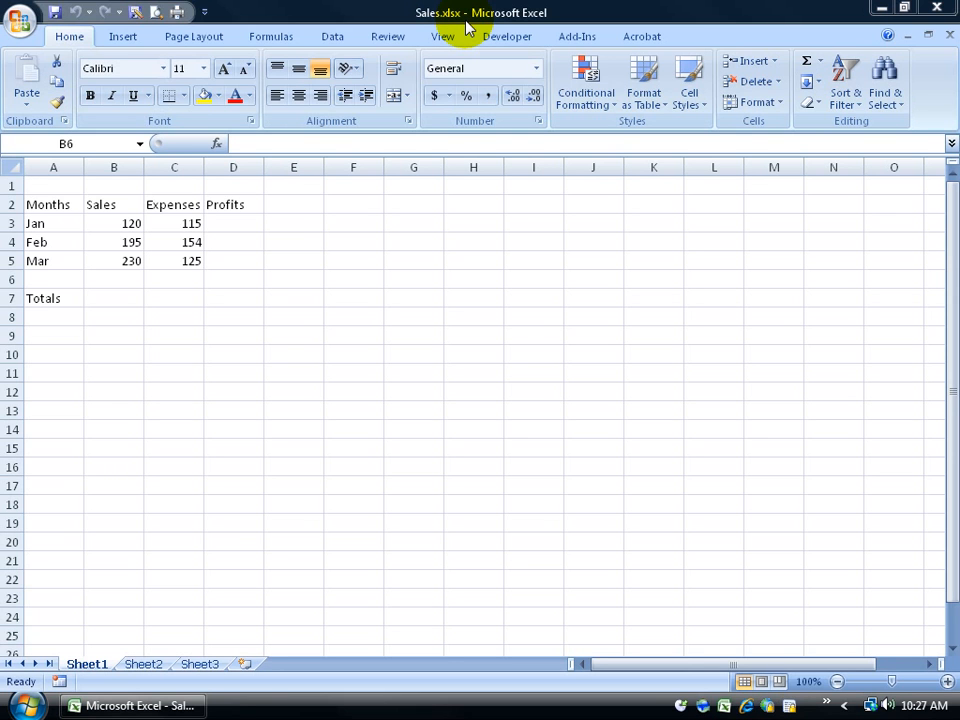
{"action": "left_click", "coordinate": [936, 7]}
Step: Open the Exercises folder and select Convert.xls to view its file information
{"action": "double_click", "coordinate": [52, 442]}
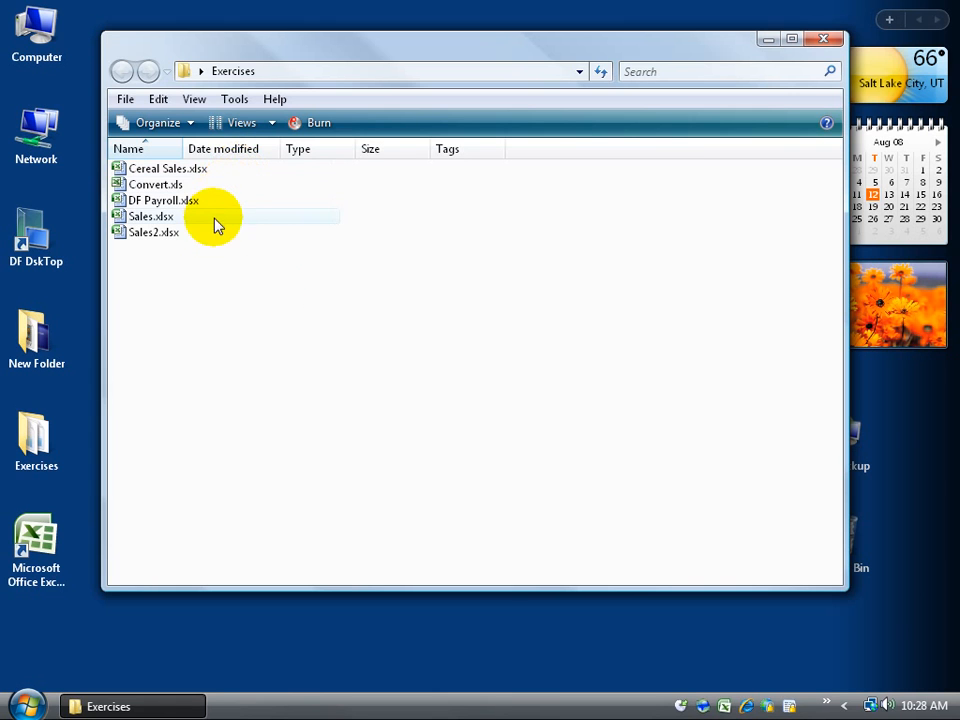
{"action": "left_click", "coordinate": [209, 188]}
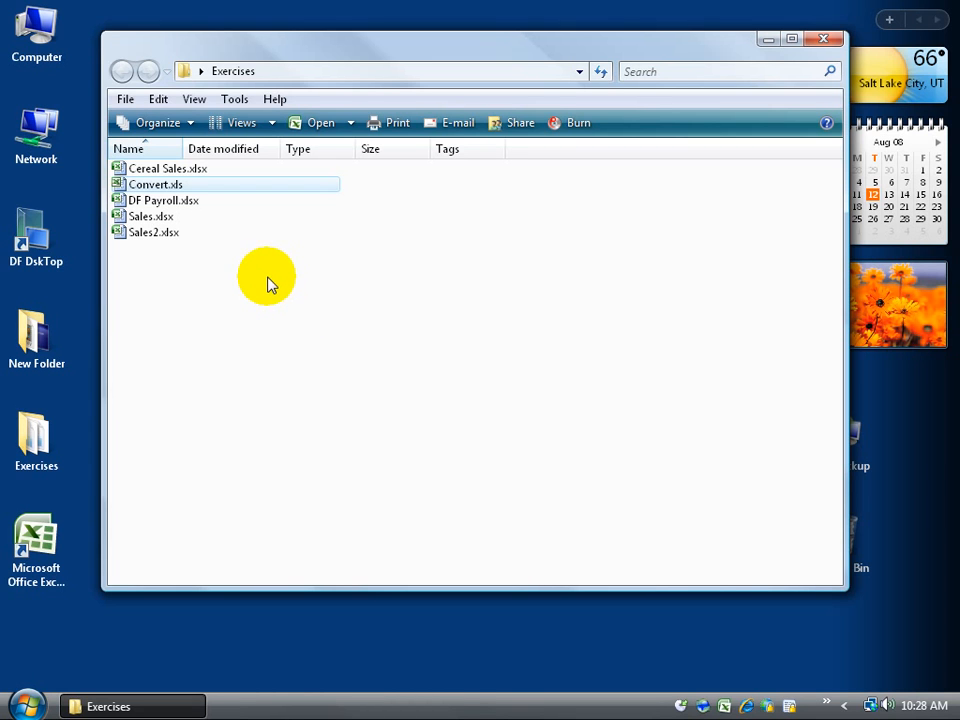
{"action": "mouse_move", "coordinate": [197, 190]}
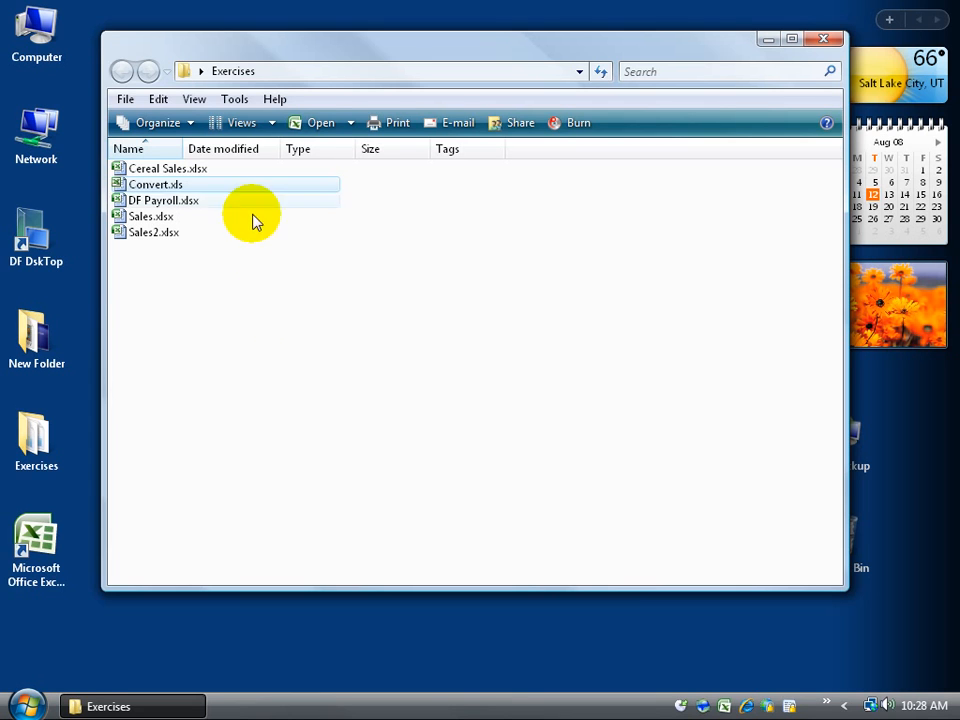
{"action": "left_click", "coordinate": [236, 99]}
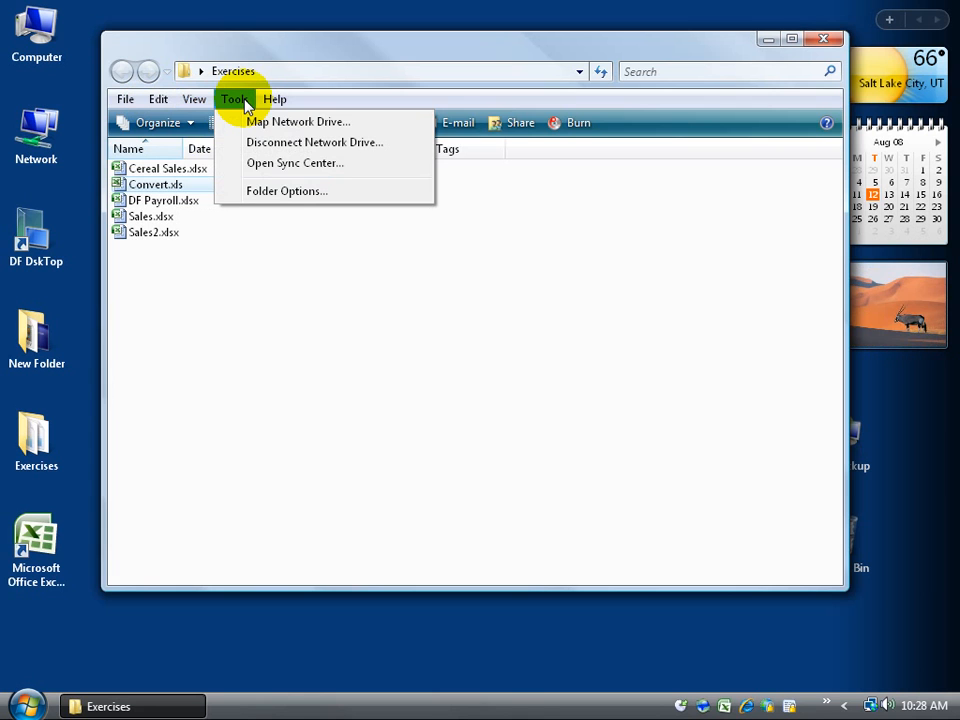
{"action": "left_click", "coordinate": [326, 306]}
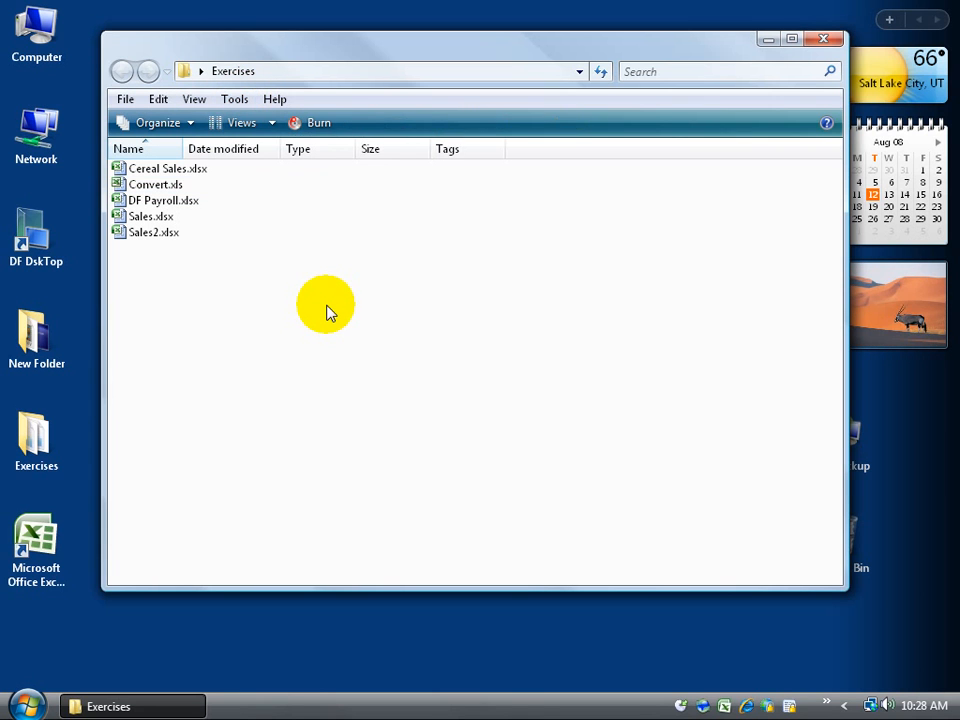
{"action": "left_click", "coordinate": [188, 122]}
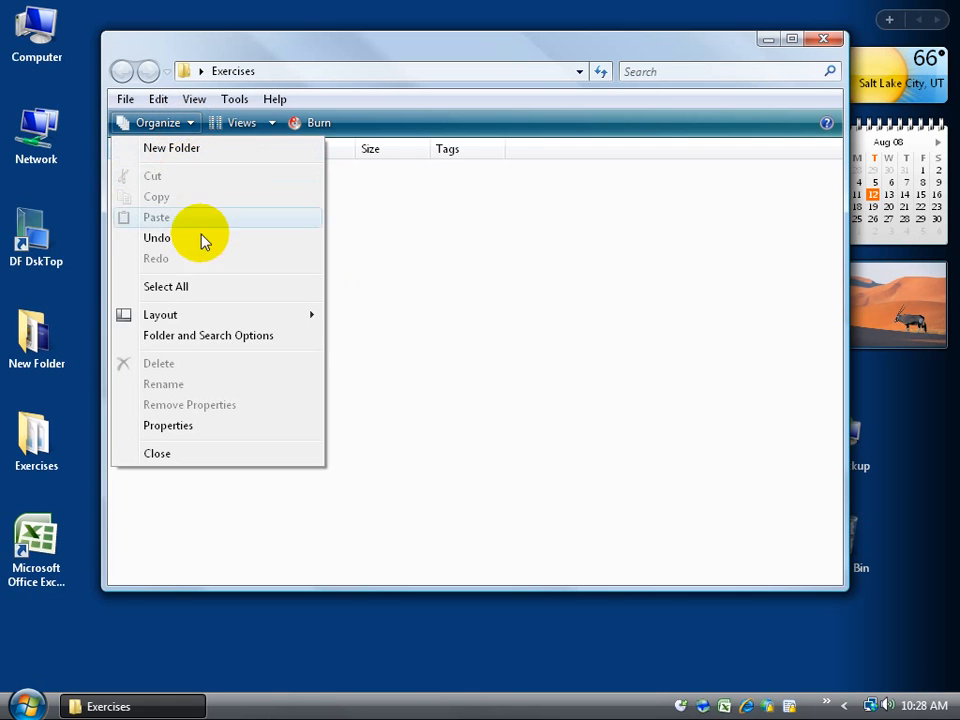
{"action": "mouse_move", "coordinate": [206, 318]}
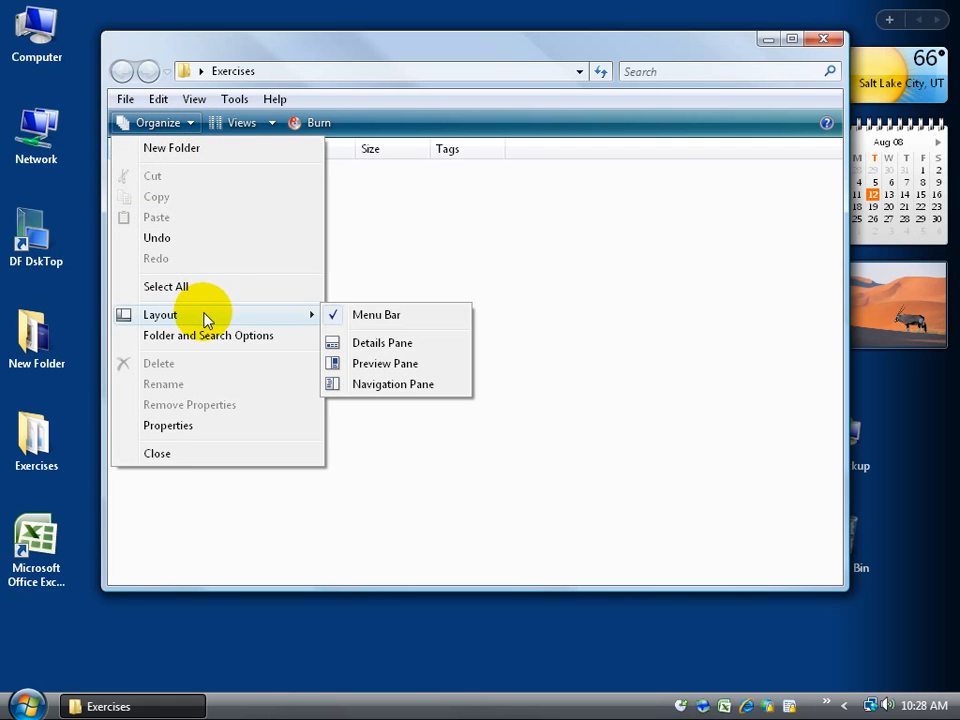
{"action": "left_click", "coordinate": [364, 316]}
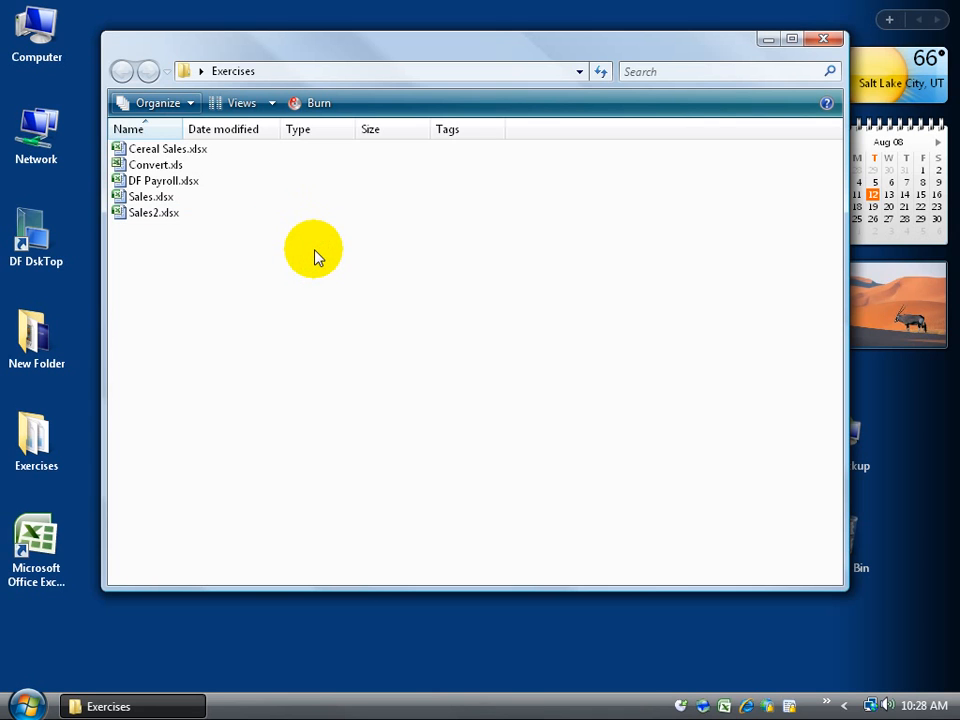
{"action": "key", "text": "alt"}
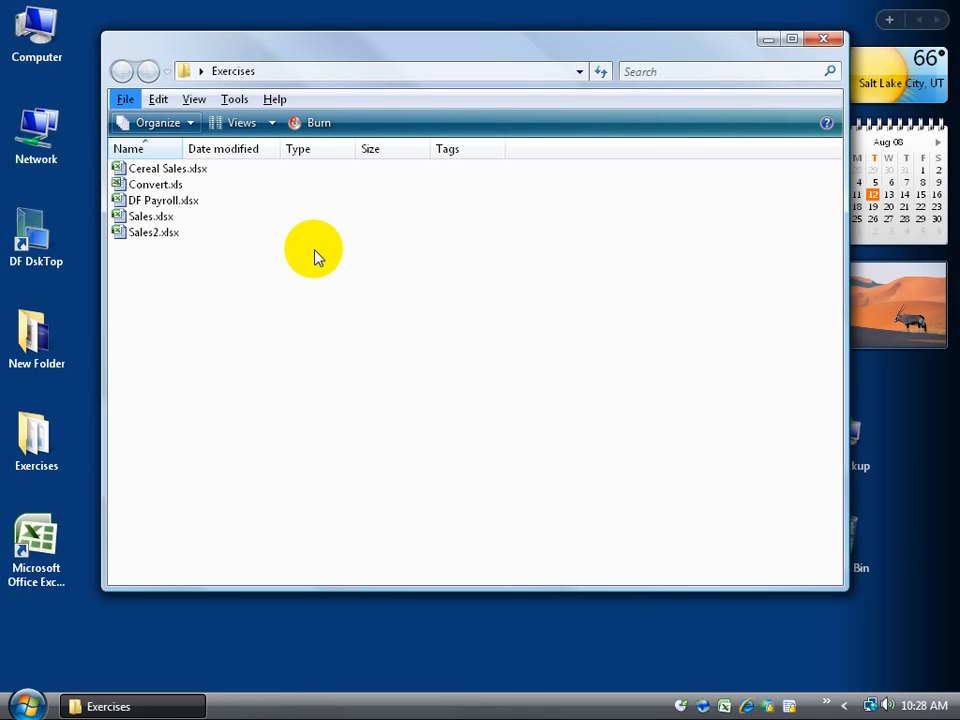
{"action": "left_click", "coordinate": [313, 281]}
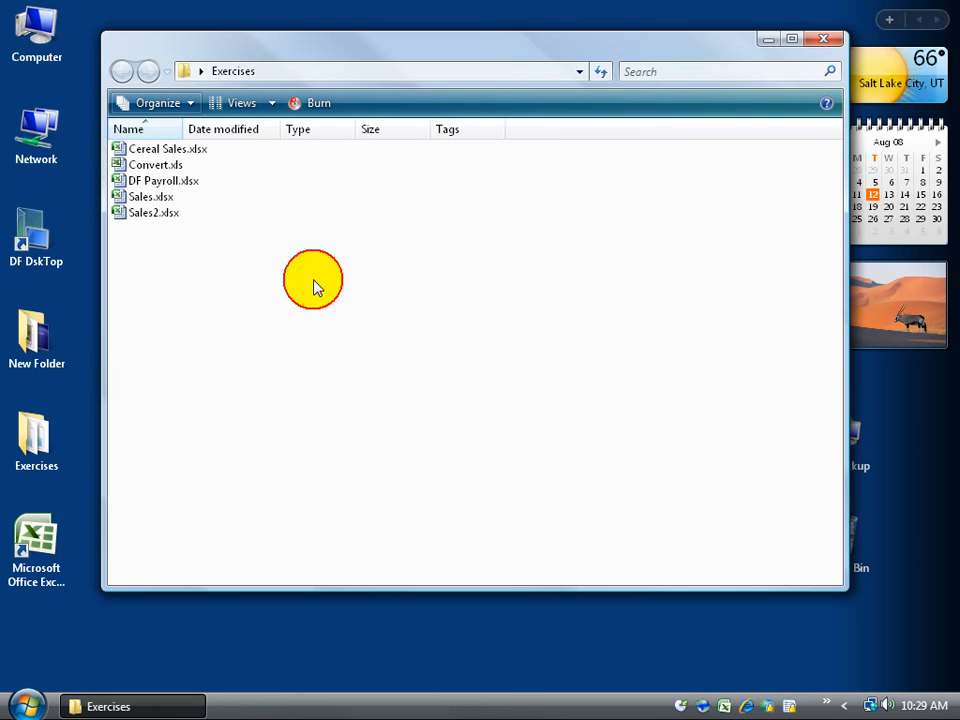
{"action": "left_click", "coordinate": [187, 103]}
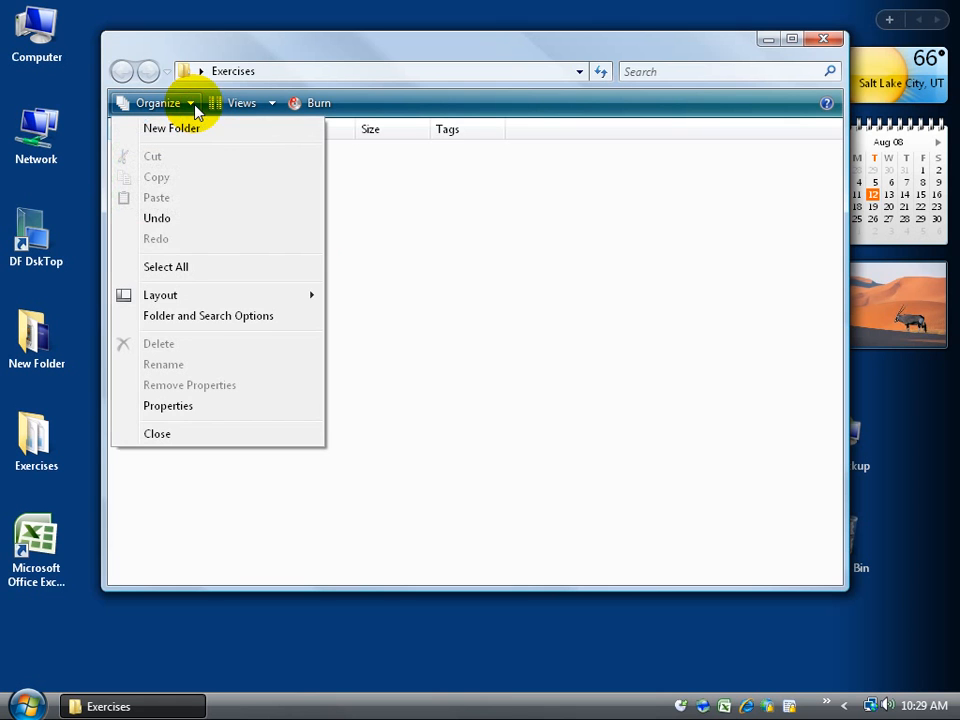
{"action": "mouse_move", "coordinate": [221, 296]}
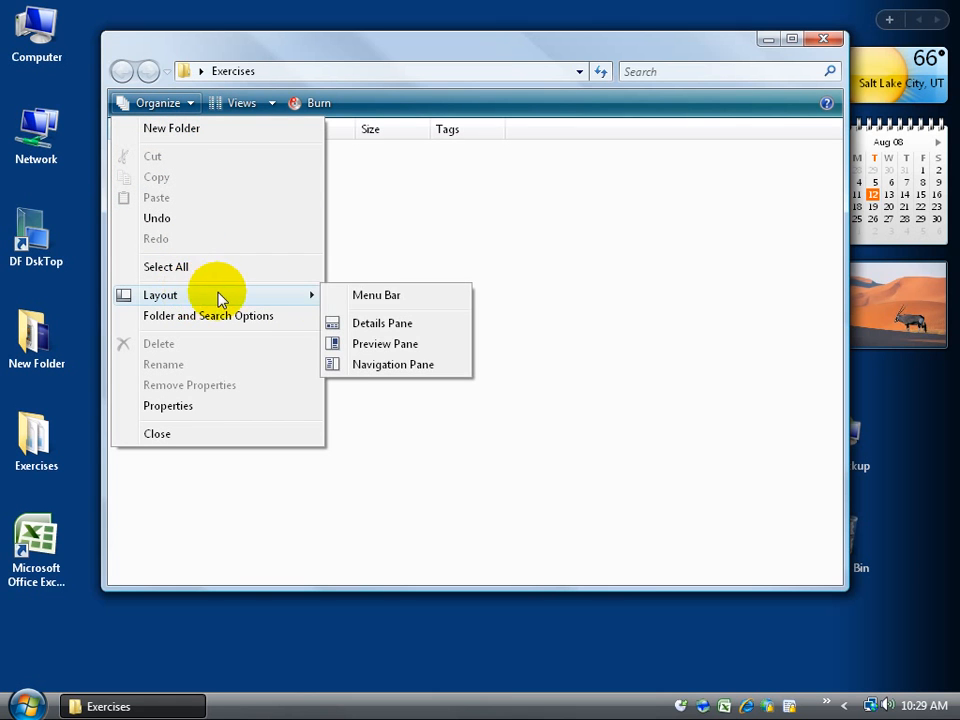
{"action": "left_click", "coordinate": [380, 297]}
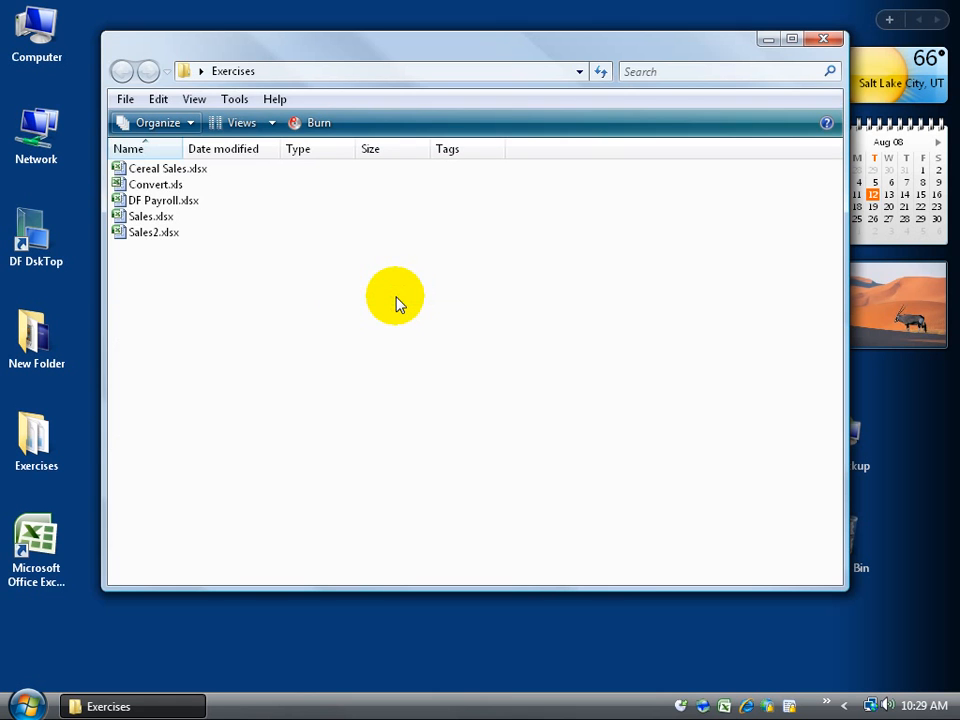
{"action": "left_click", "coordinate": [235, 99]}
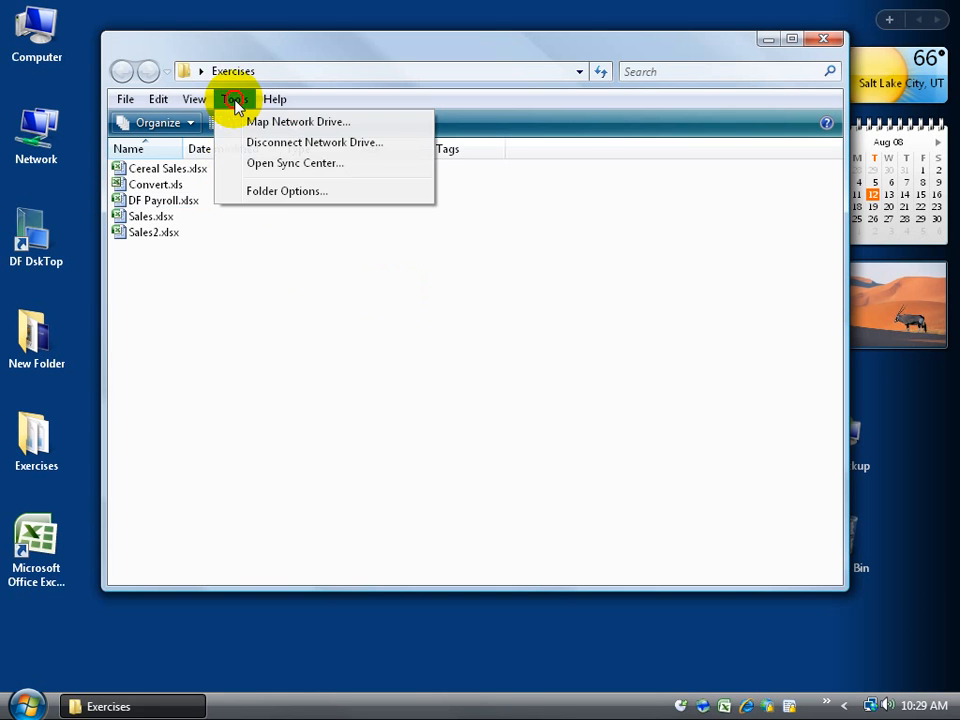
{"action": "left_click", "coordinate": [250, 191]}
{"action": "left_click", "coordinate": [208, 149]}
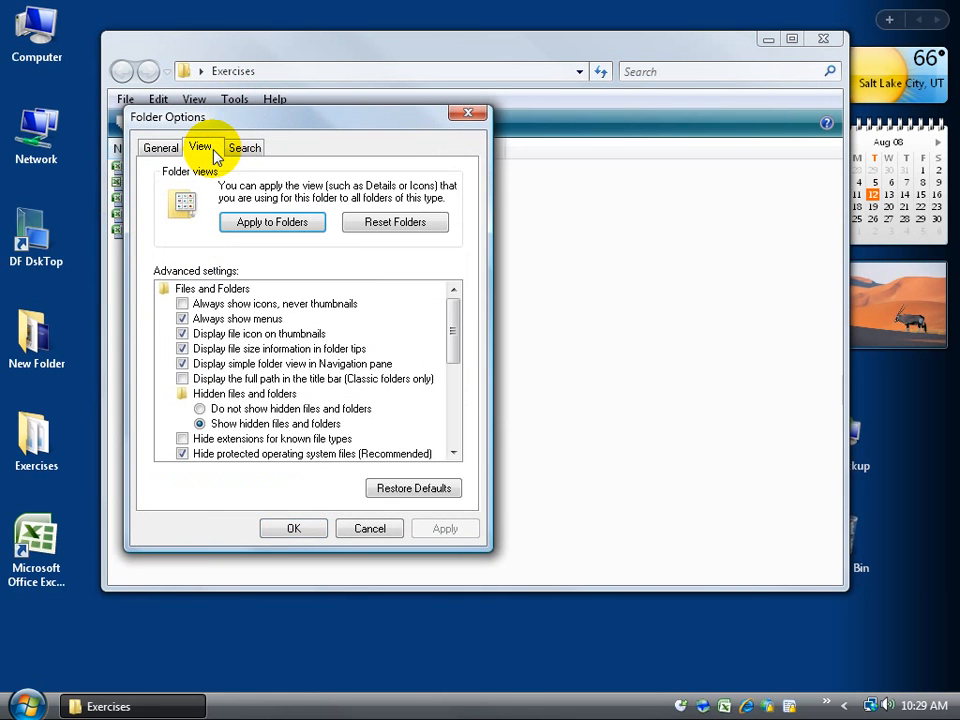
{"action": "left_click", "coordinate": [237, 442]}
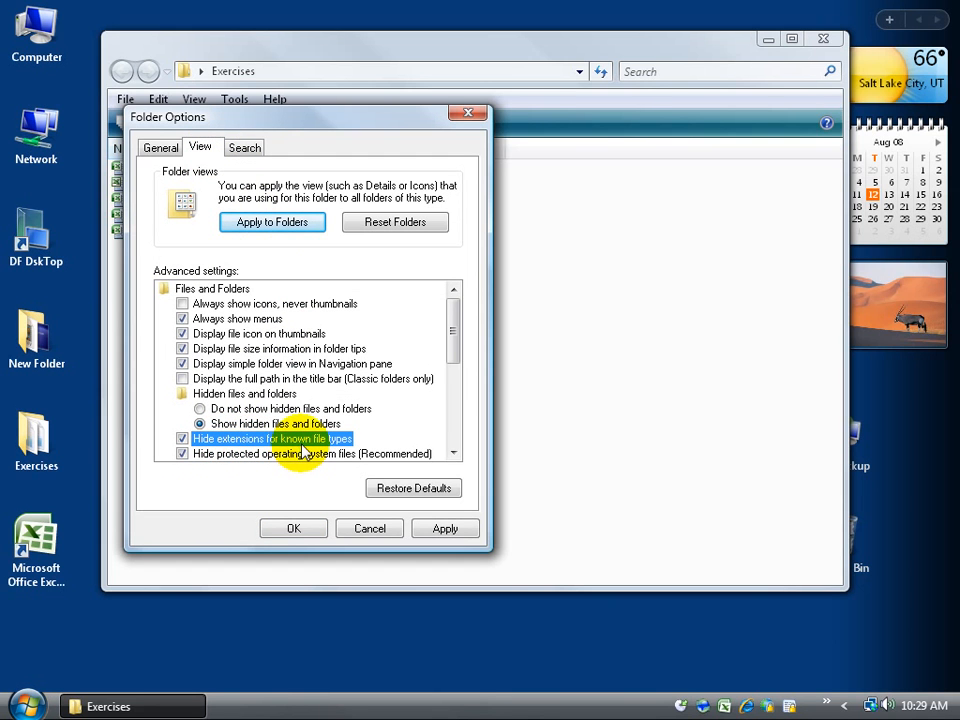
{"action": "left_click_drag", "start_coordinate": [228, 120], "coordinate": [479, 133]}
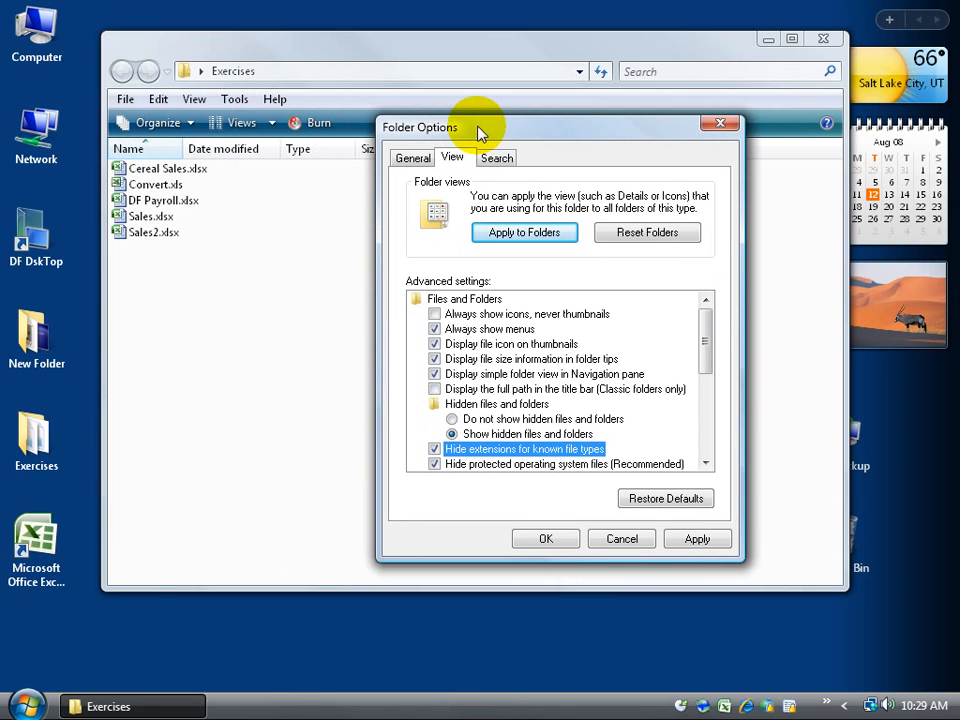
{"action": "left_click", "coordinate": [694, 539]}
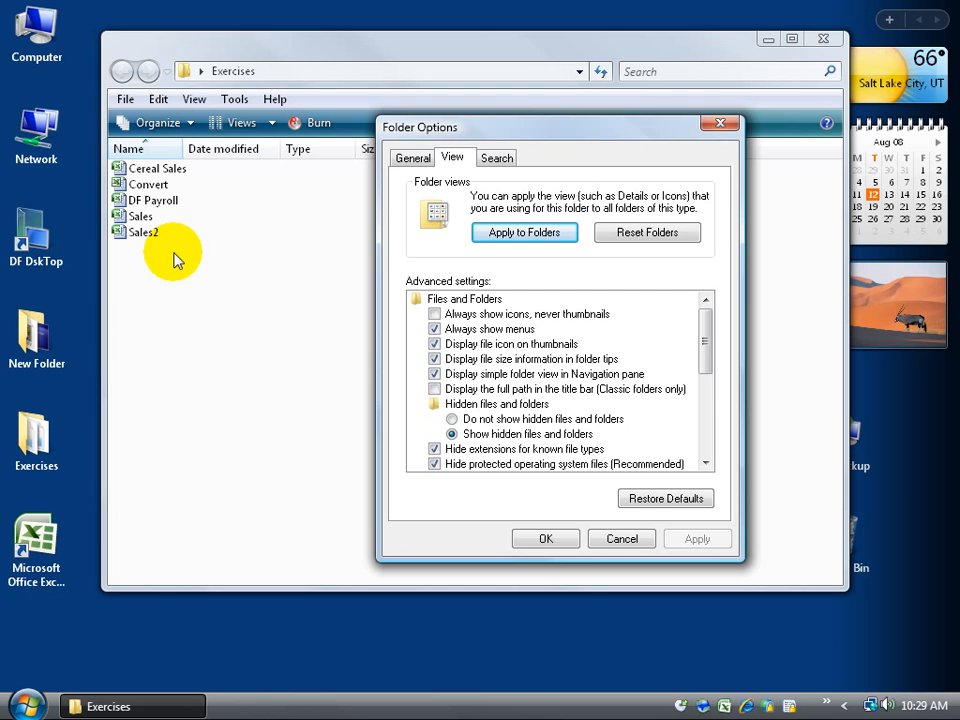
{"action": "left_click", "coordinate": [434, 449]}
{"action": "left_click", "coordinate": [531, 534]}
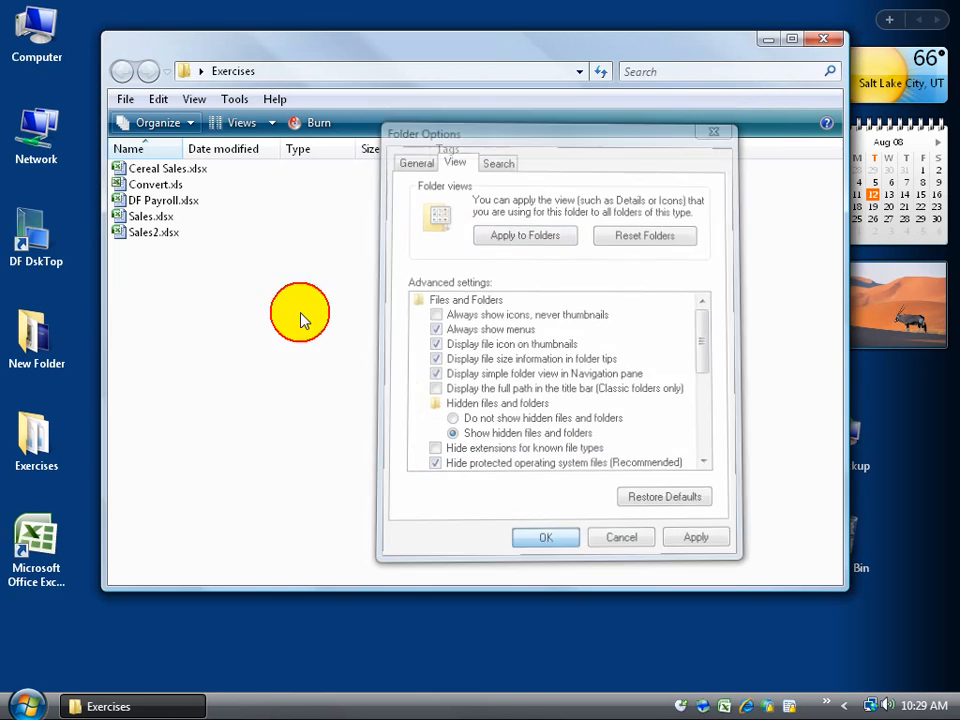
Step: Rename Convert.xls to 'type', dropping the .xls extension and accepting the warning
{"action": "right_click", "coordinate": [179, 190]}
{"action": "left_click", "coordinate": [247, 612]}
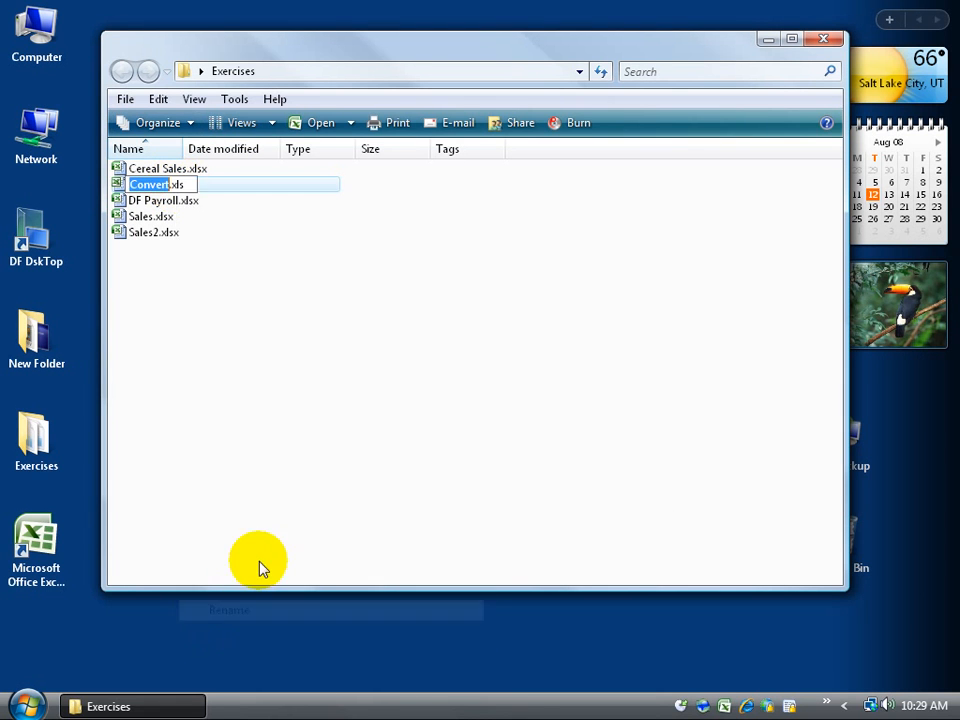
{"action": "left_click", "coordinate": [441, 401]}
{"action": "left_click", "coordinate": [177, 190]}
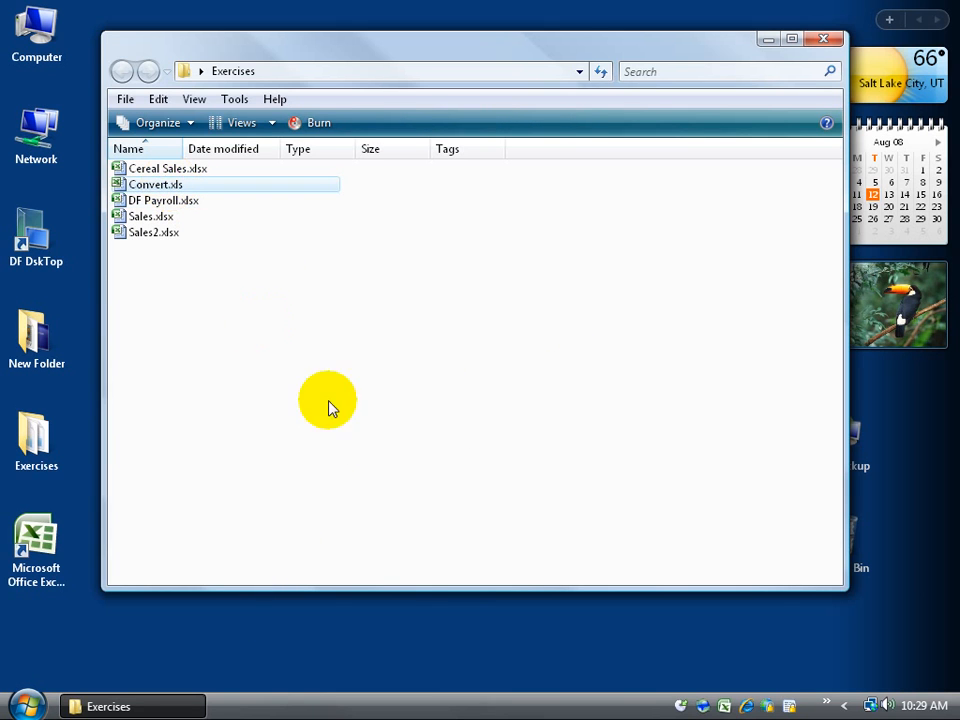
{"action": "key", "text": "F2"}
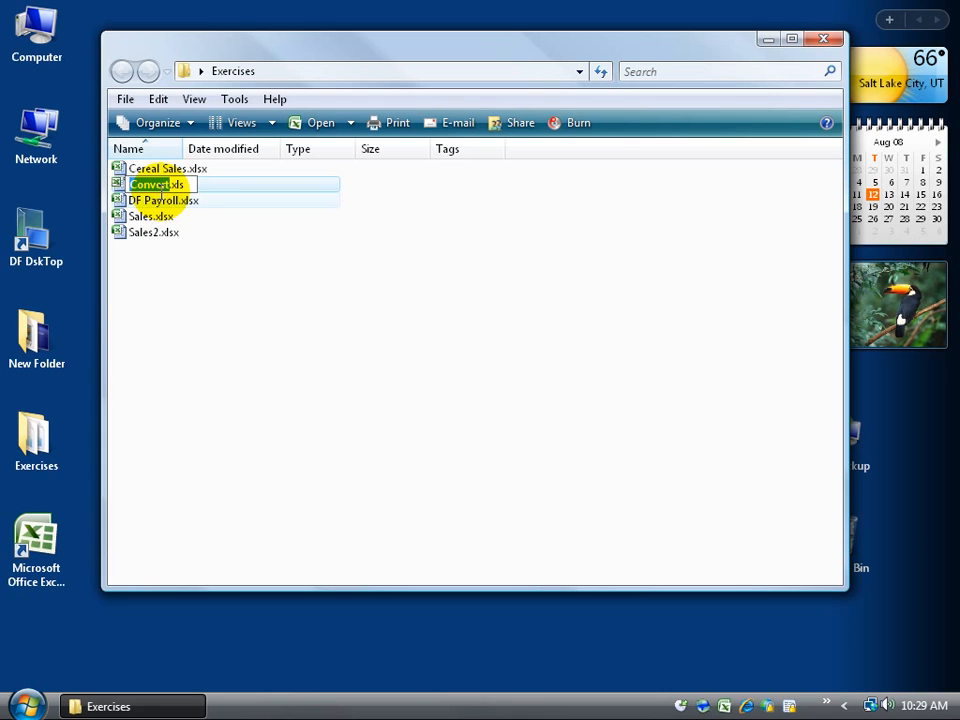
{"action": "left_click", "coordinate": [189, 184]}
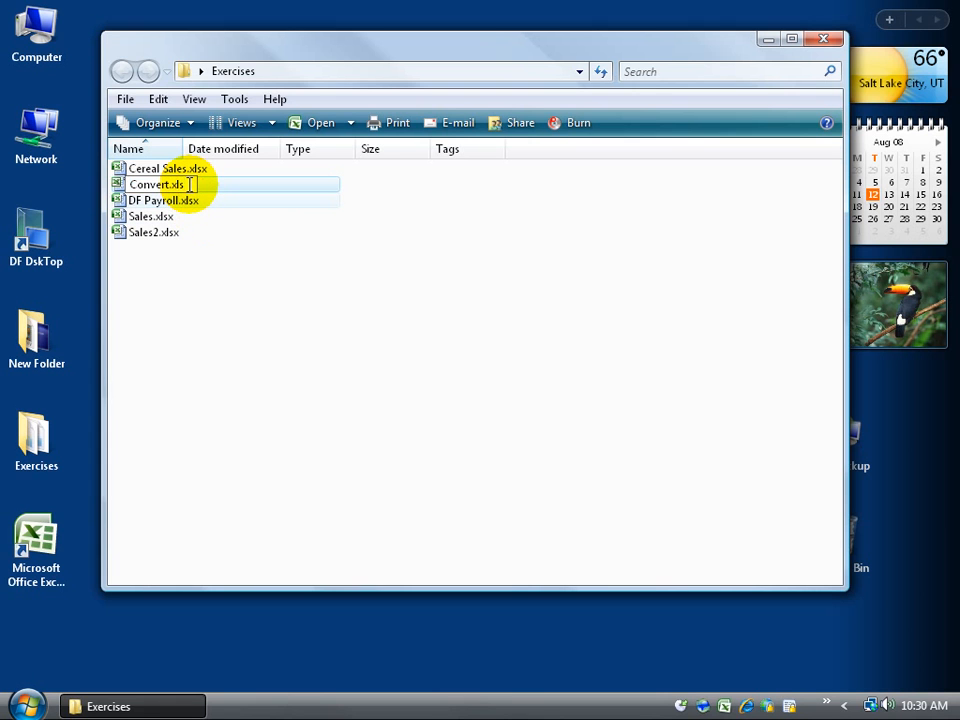
{"action": "left_click_drag", "start_coordinate": [189, 184], "coordinate": [118, 184]}
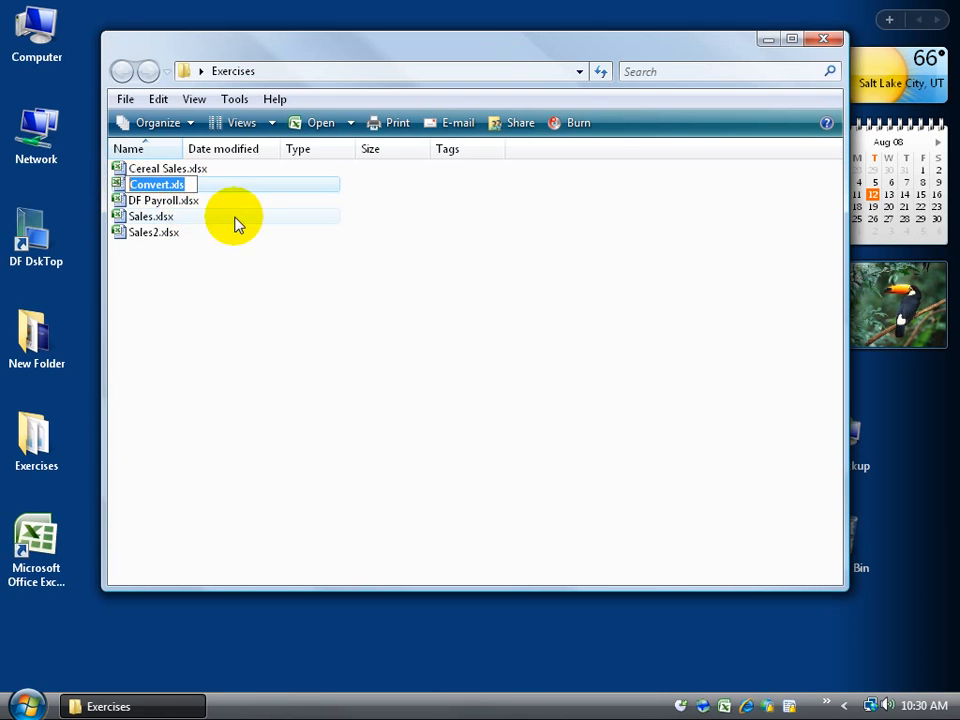
{"action": "type", "text": "type"}
{"action": "key", "text": "Return"}
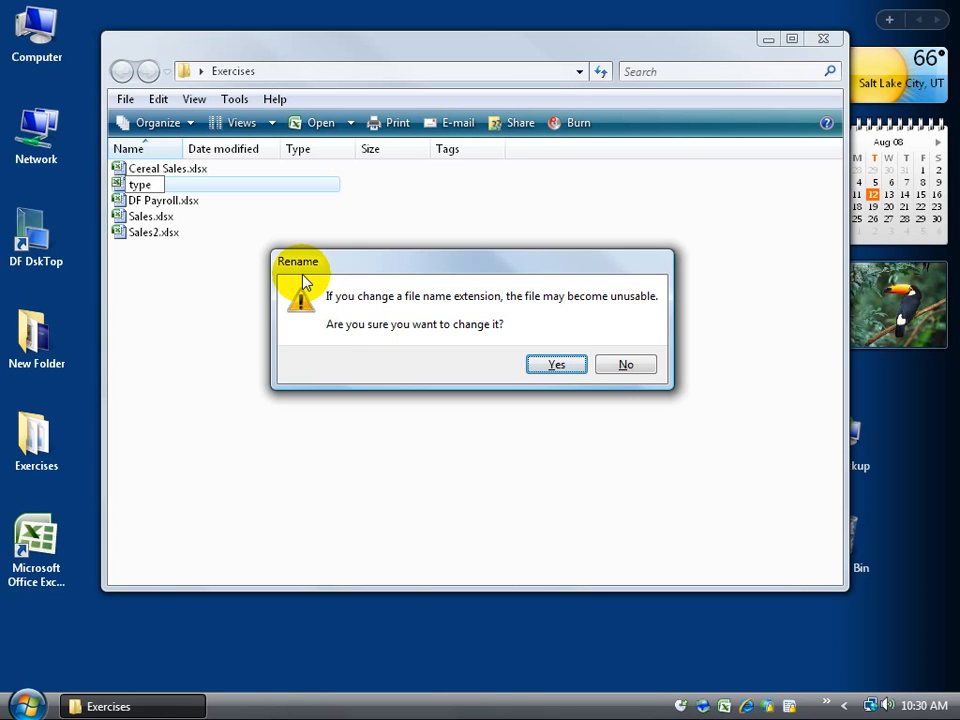
{"action": "left_click", "coordinate": [557, 366]}
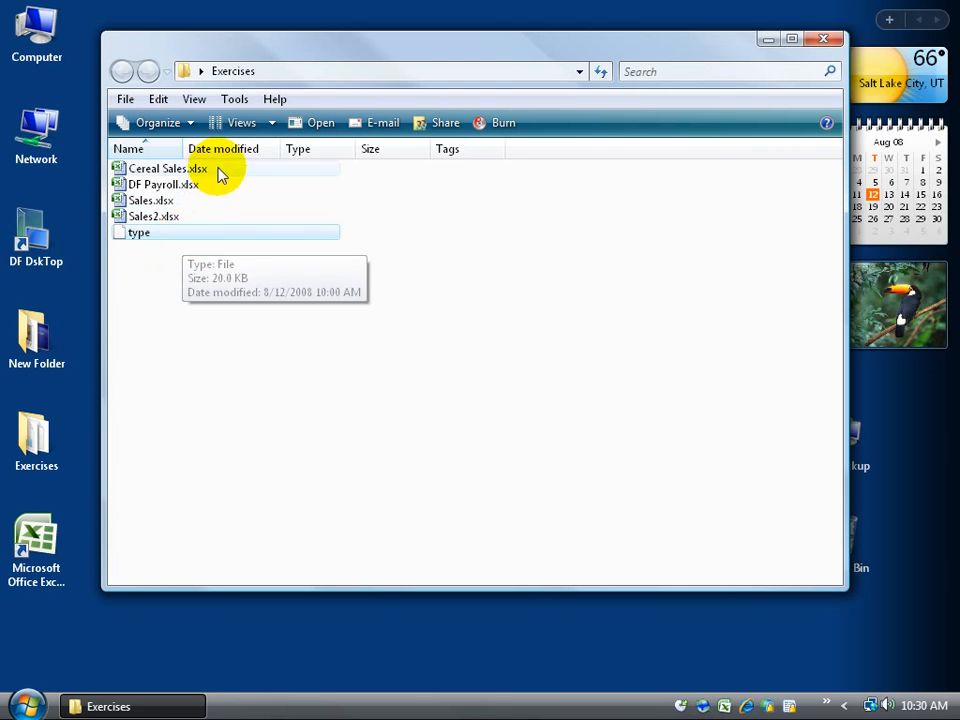
{"action": "left_click", "coordinate": [236, 99]}
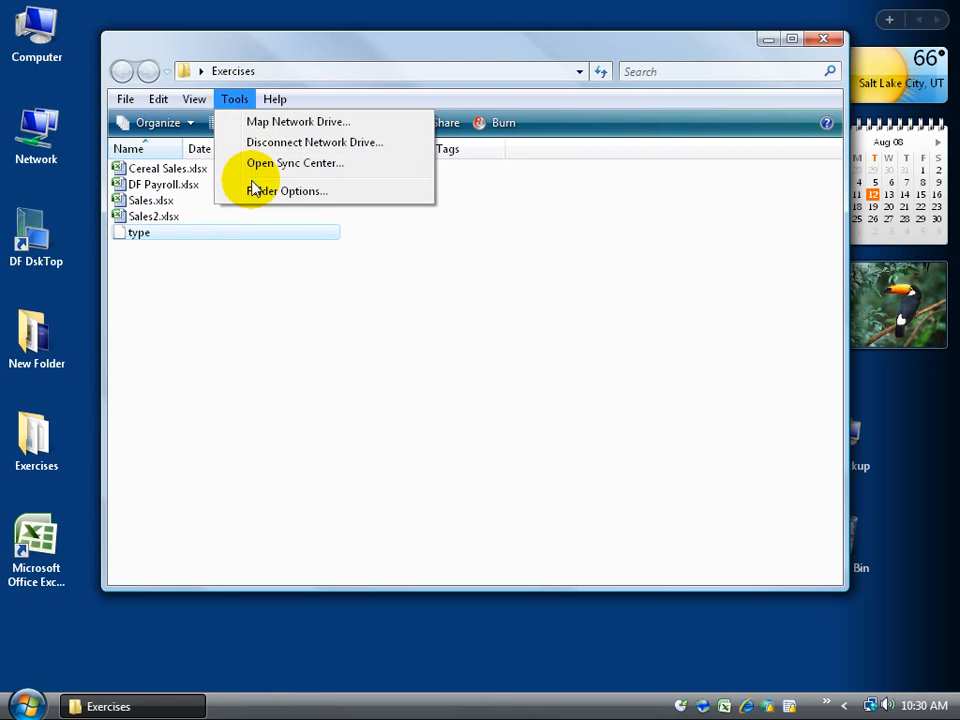
{"action": "left_click", "coordinate": [268, 350]}
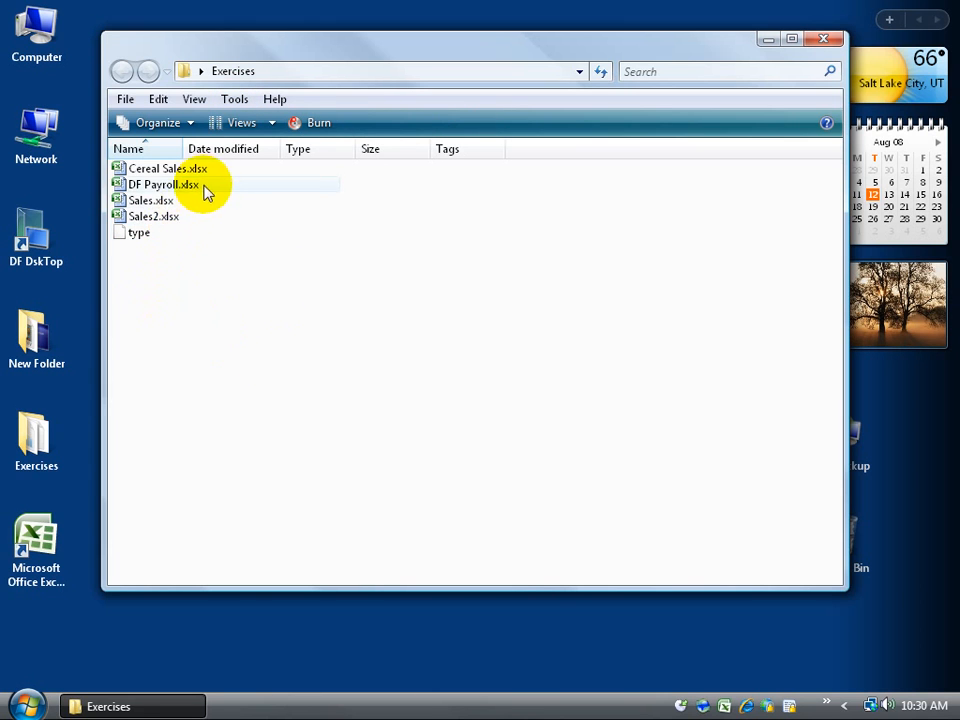
{"action": "mouse_move", "coordinate": [119, 238]}
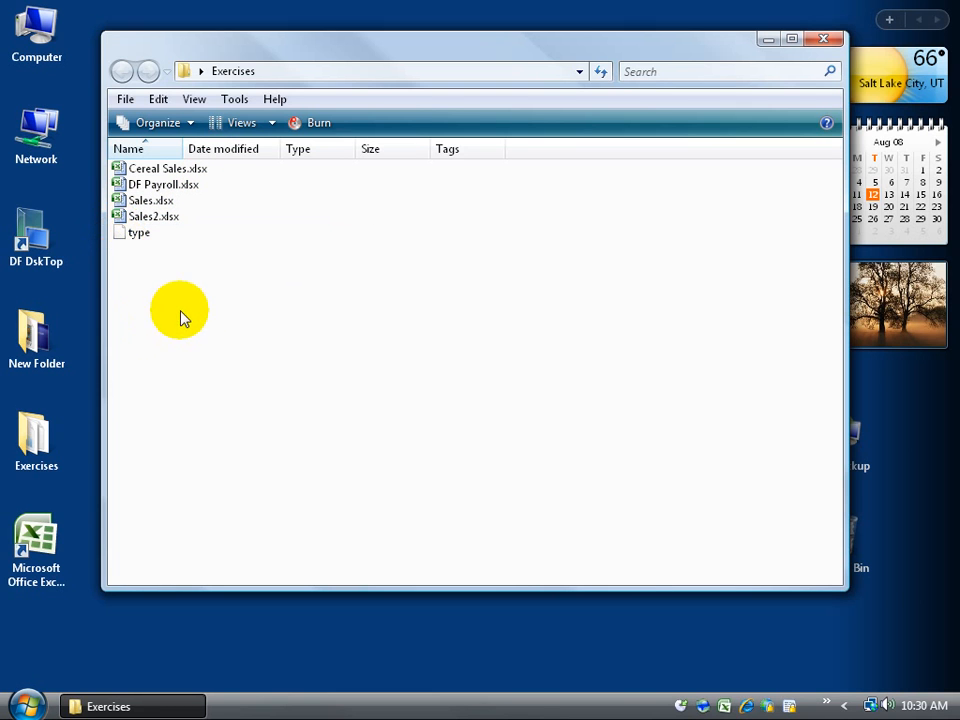
Step: Rename the extensionless 'type' file back to Convert.xls
{"action": "left_click", "coordinate": [138, 236]}
{"action": "right_click", "coordinate": [138, 232]}
{"action": "left_click", "coordinate": [198, 506]}
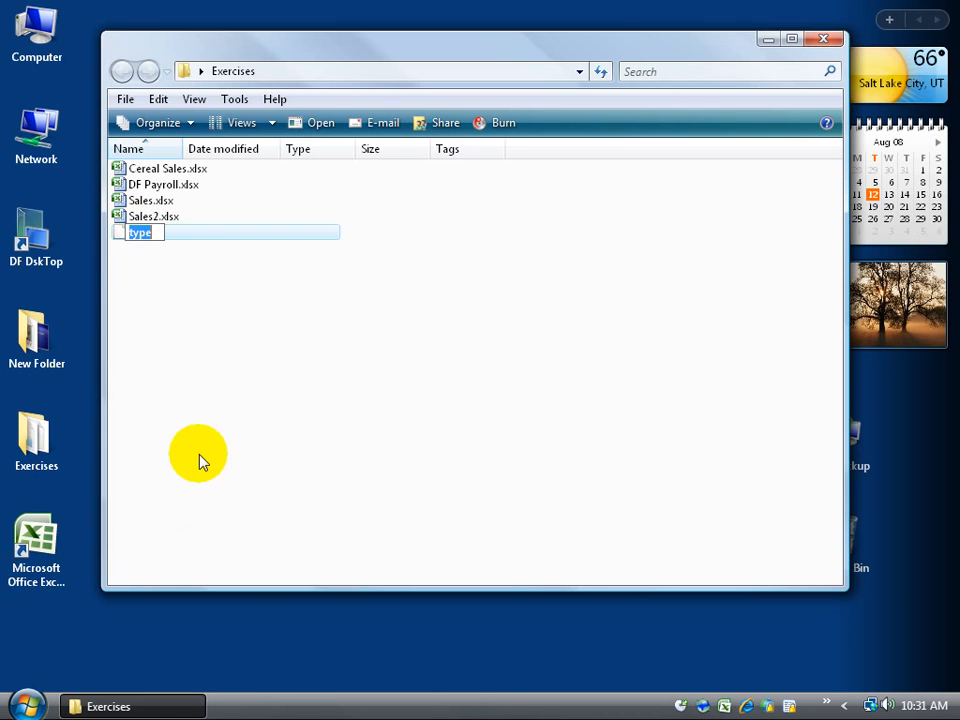
{"action": "type", "text": "Convert"}
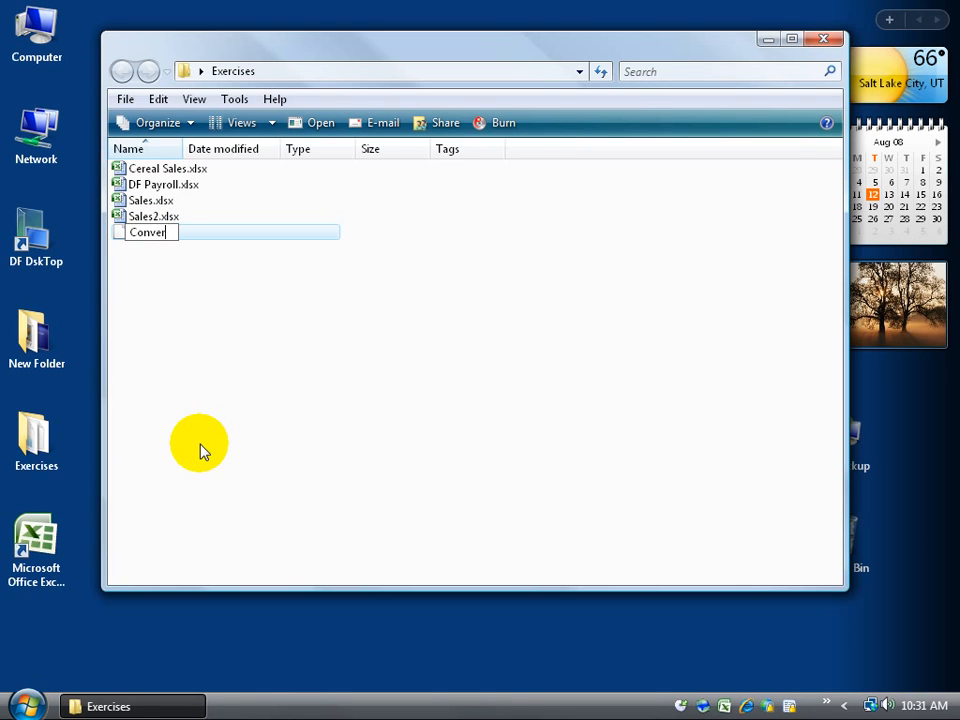
{"action": "type", "text": ".xls"}
{"action": "key", "text": "Return"}
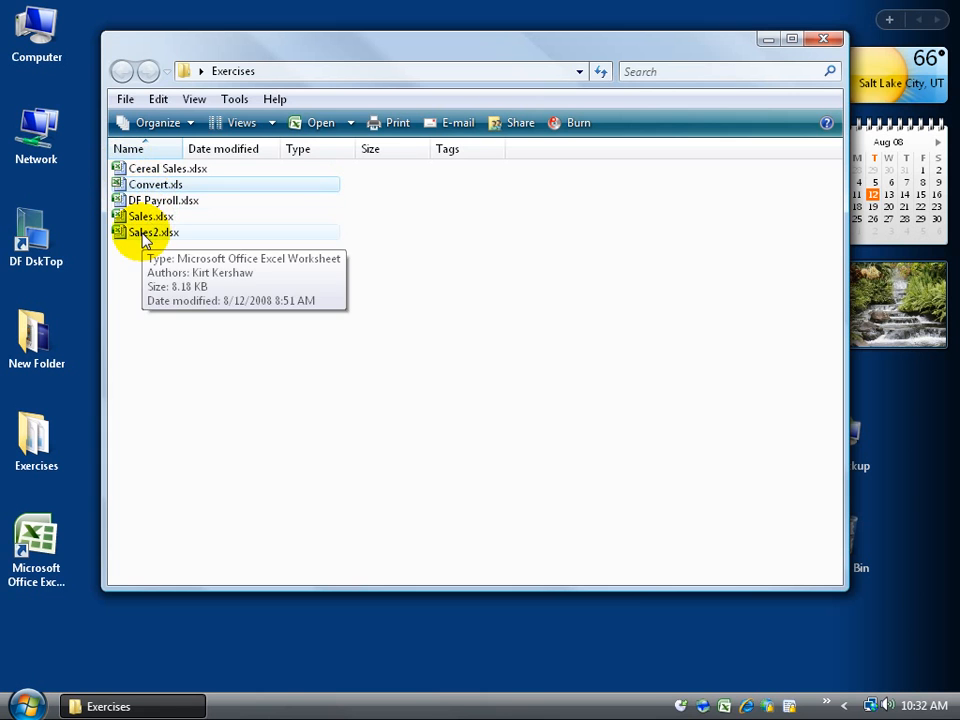
{"action": "left_click", "coordinate": [272, 123]}
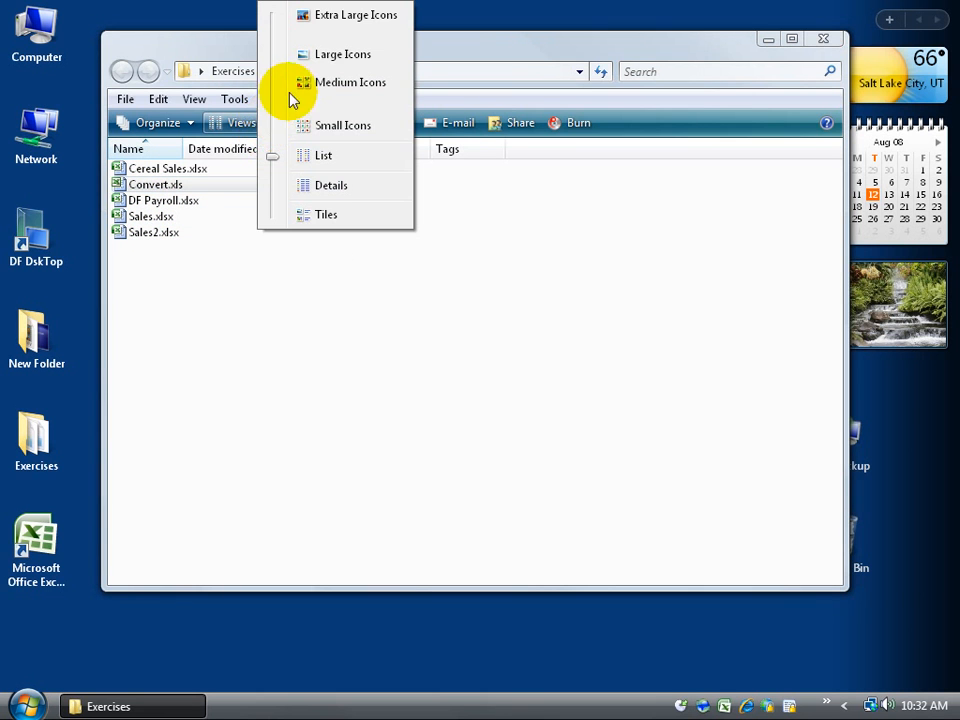
{"action": "left_click", "coordinate": [311, 54]}
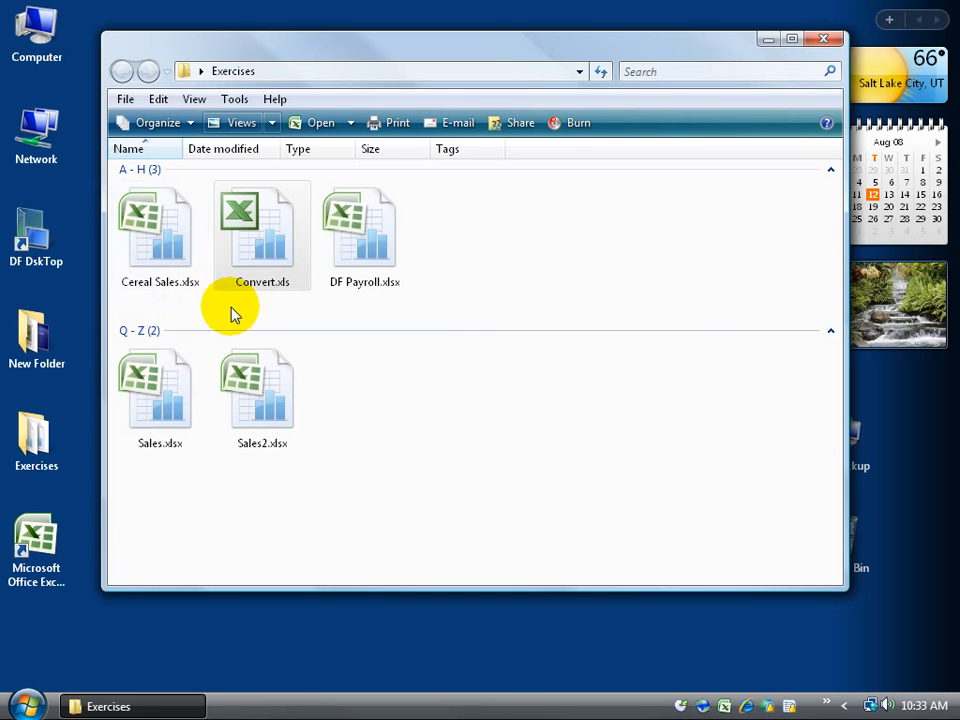
{"action": "mouse_move", "coordinate": [293, 296]}
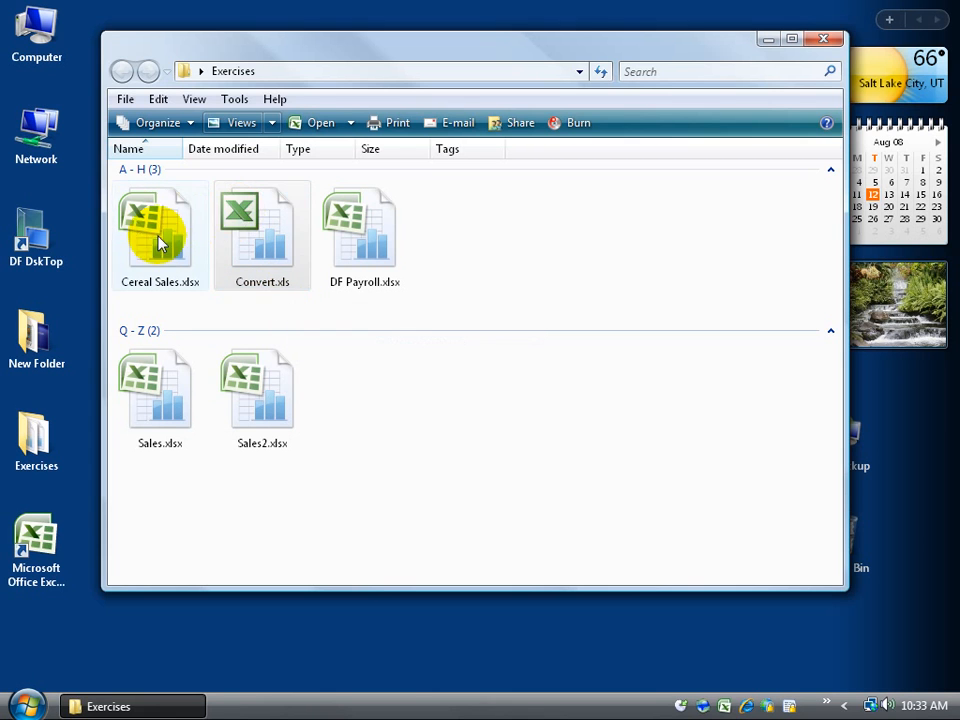
{"action": "double_click", "coordinate": [293, 290]}
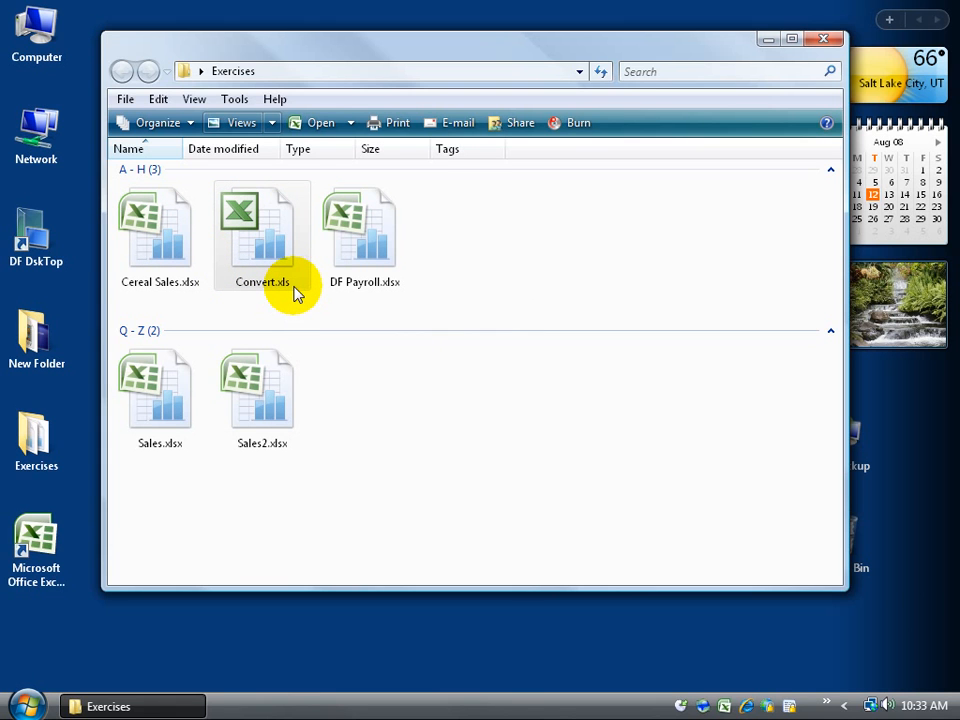
{"action": "left_click", "coordinate": [271, 122]}
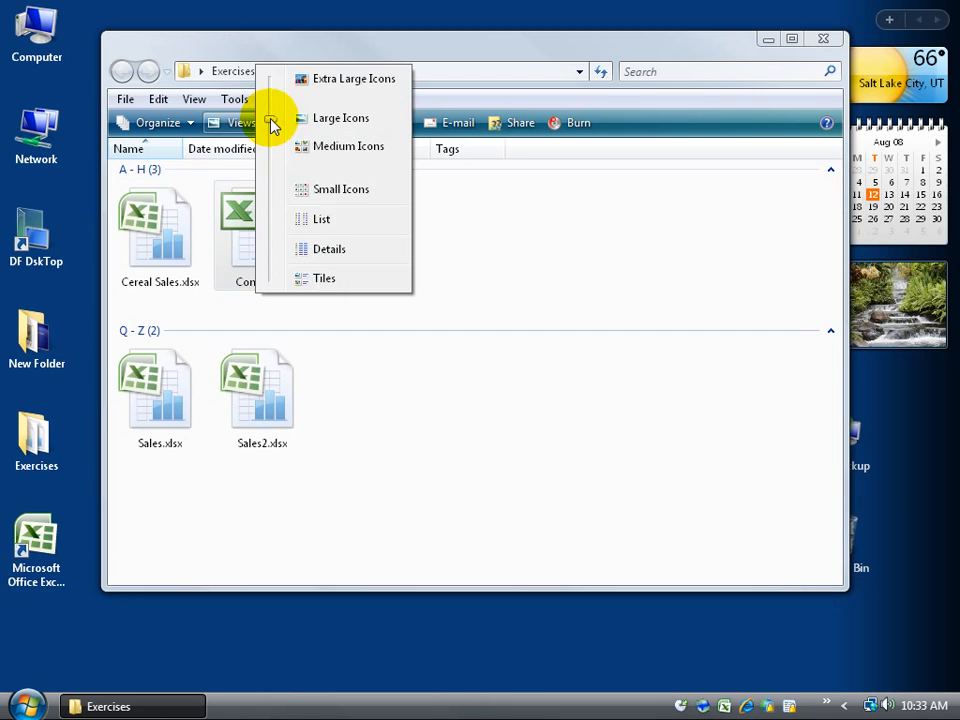
{"action": "left_click", "coordinate": [316, 219]}
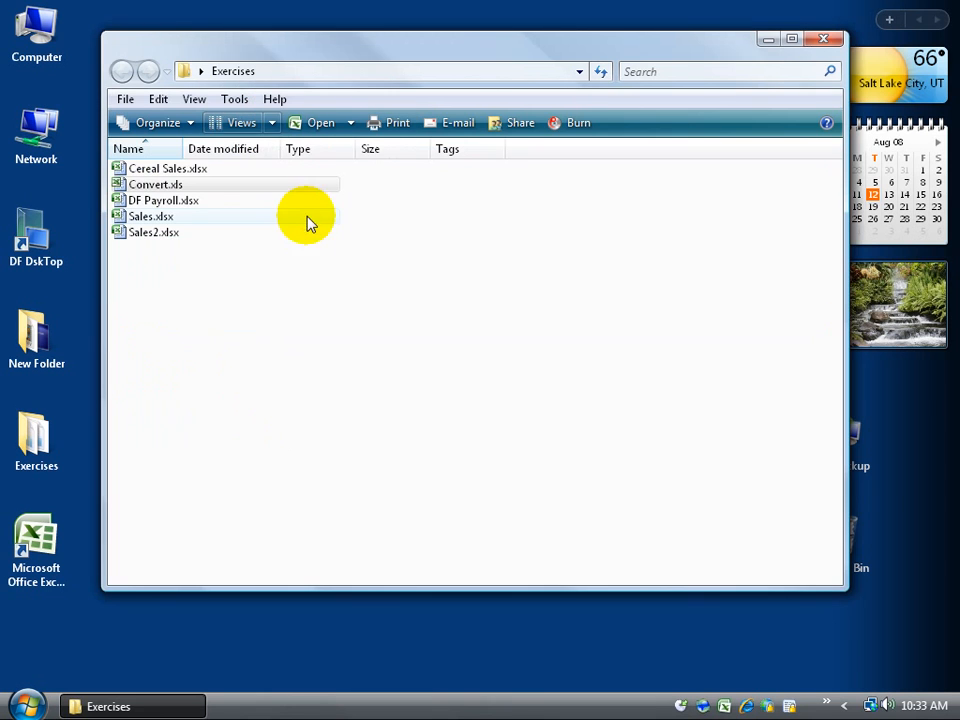
{"action": "left_click", "coordinate": [215, 316]}
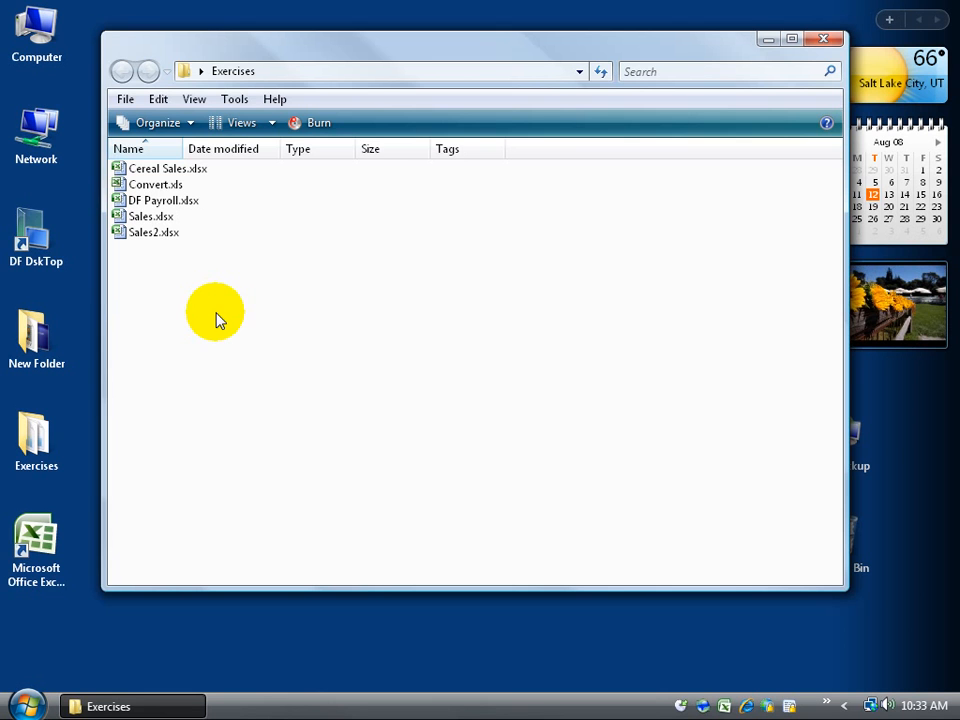
Step: Narrow the Exercises window and drag a copy of Convert.xls onto the desktop
{"action": "left_click_drag", "start_coordinate": [103, 284], "coordinate": [401, 313]}
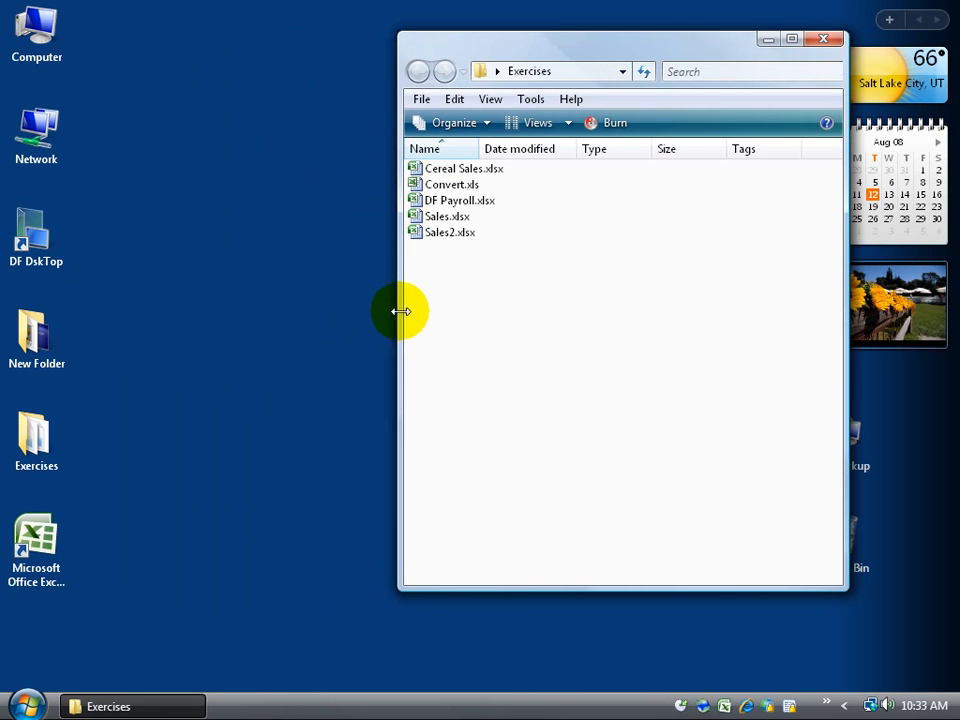
{"action": "left_click", "coordinate": [441, 186]}
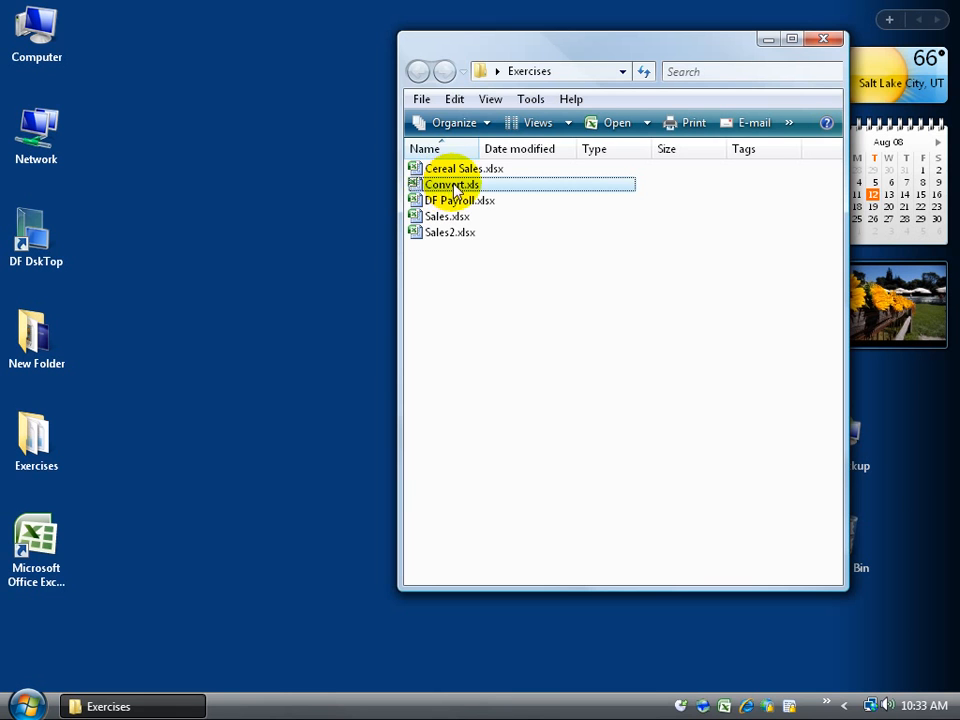
{"action": "left_click_drag", "start_coordinate": [453, 188], "coordinate": [238, 265]}
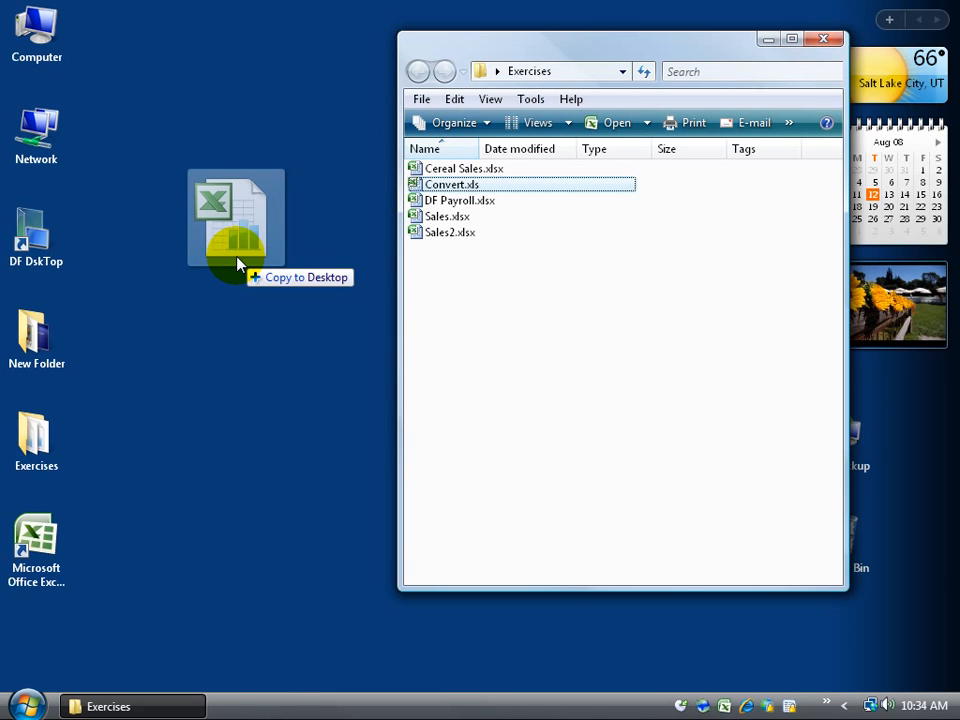
{"action": "left_click_drag", "start_coordinate": [238, 265], "coordinate": [238, 264]}
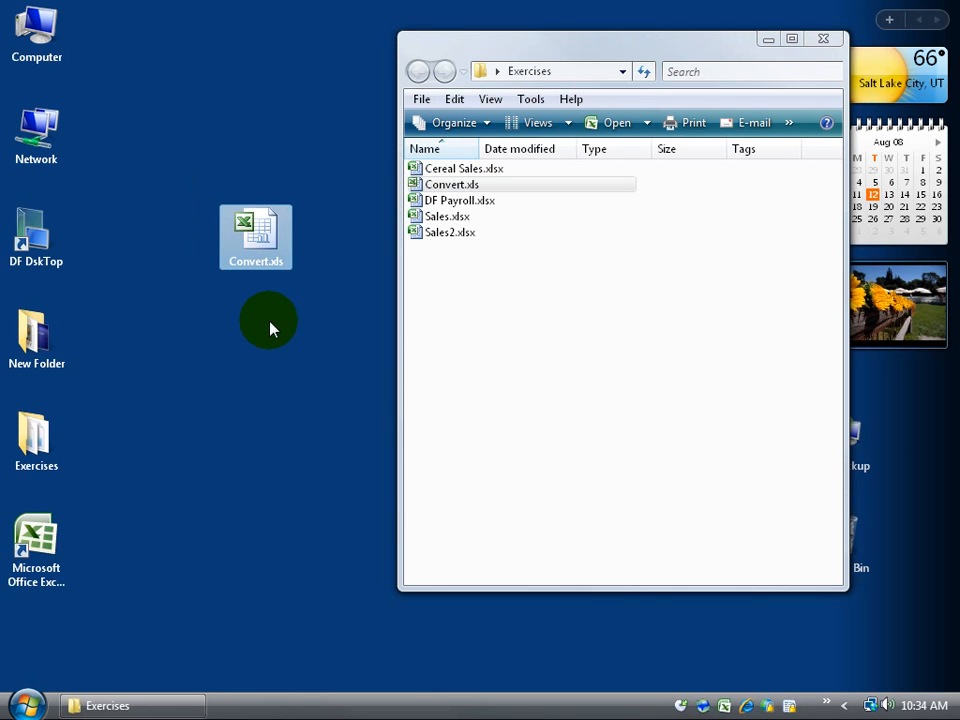
{"action": "left_click", "coordinate": [298, 303]}
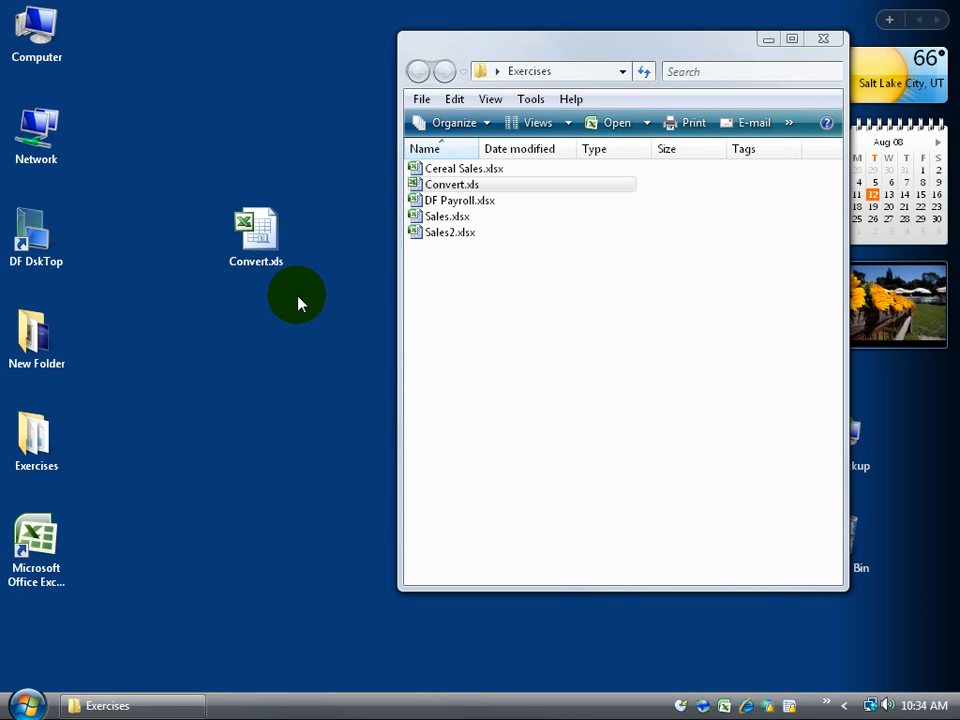
{"action": "left_click", "coordinate": [259, 232]}
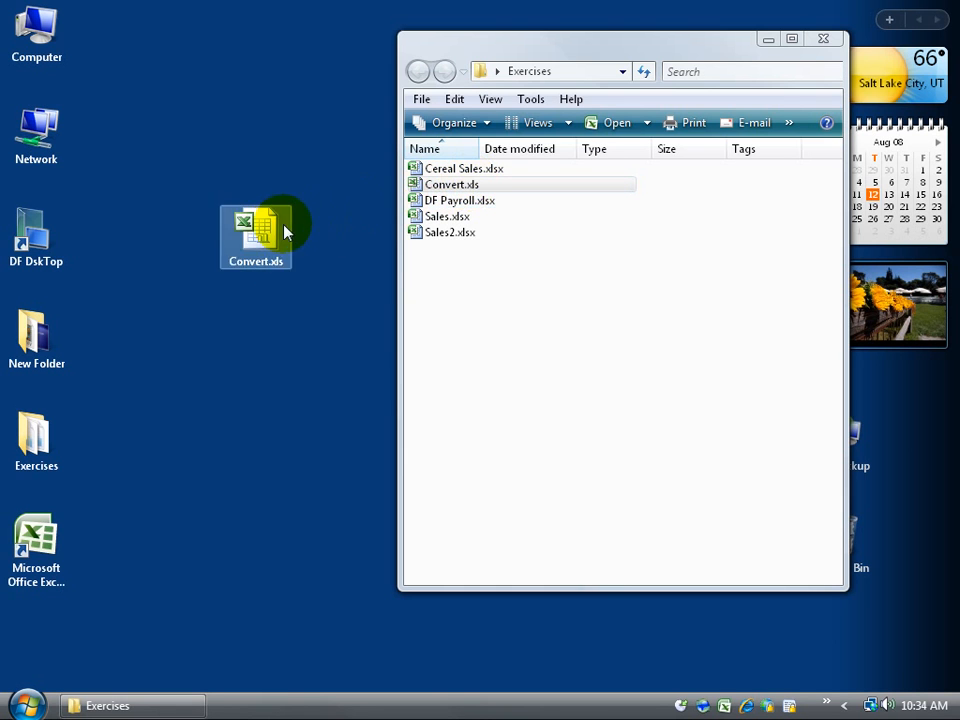
Step: Open Convert.xls in Excel in Compatibility Mode and choose Convert from the Office menu
{"action": "double_click", "coordinate": [447, 190]}
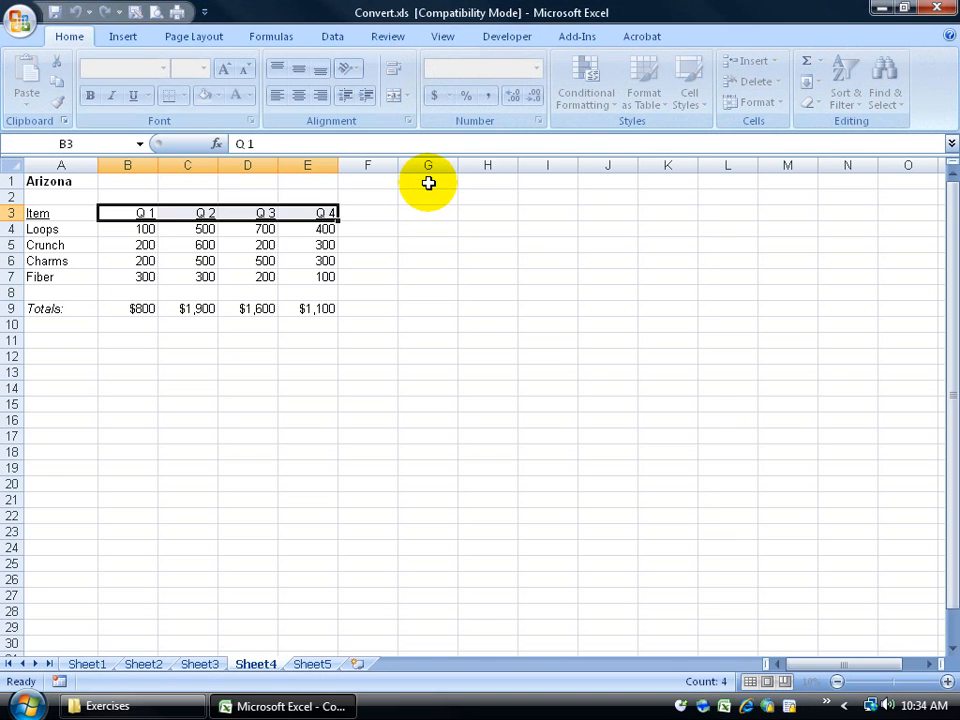
{"action": "left_click", "coordinate": [20, 24]}
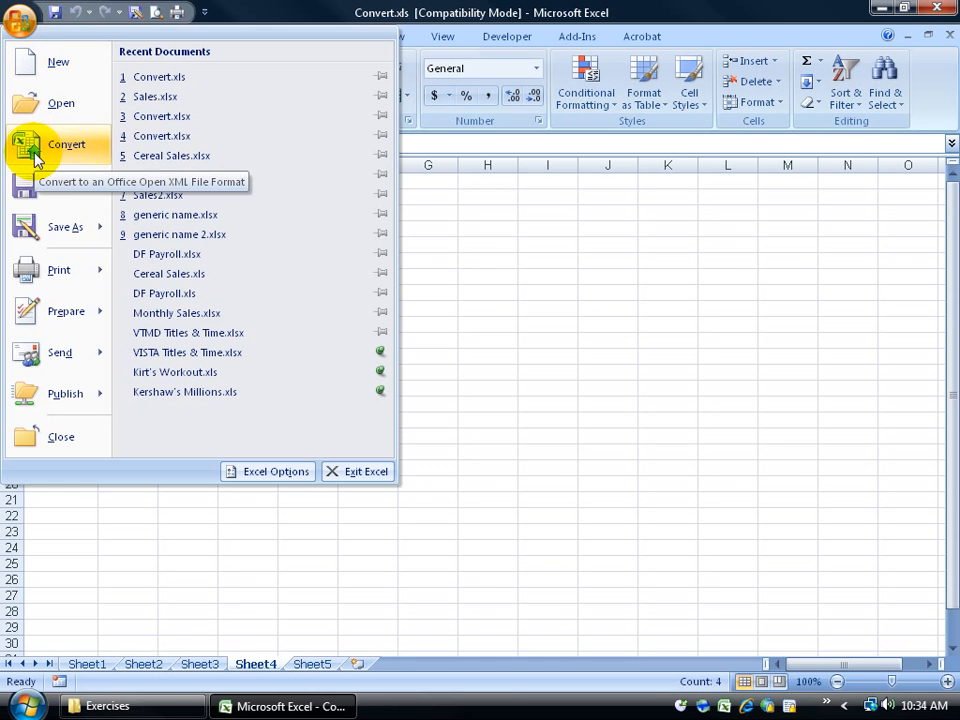
{"action": "left_click", "coordinate": [380, 18]}
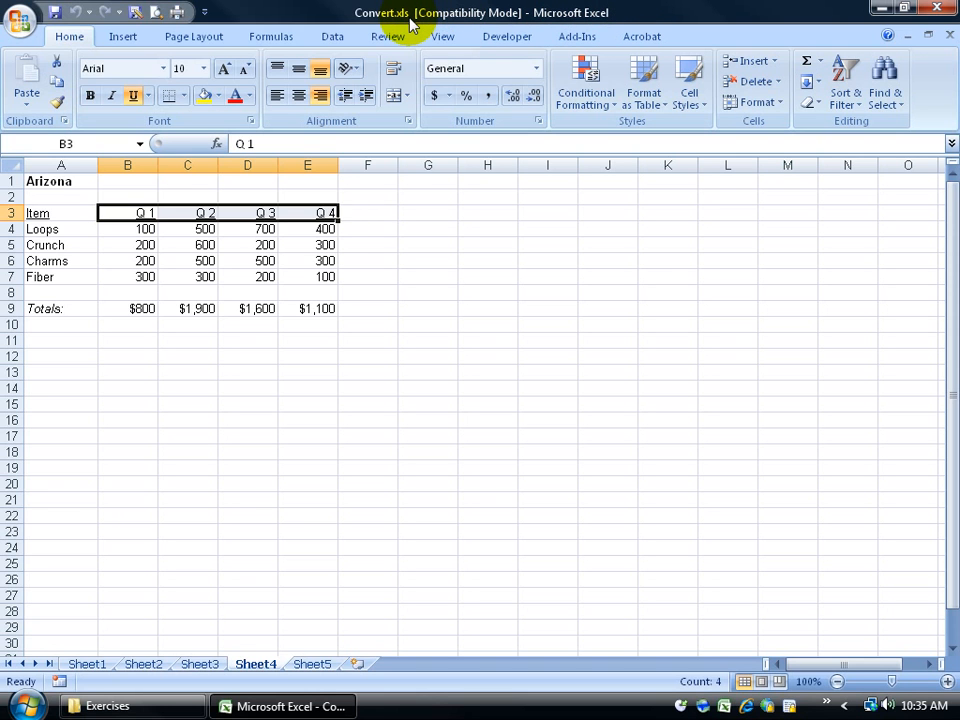
{"action": "left_click", "coordinate": [22, 25]}
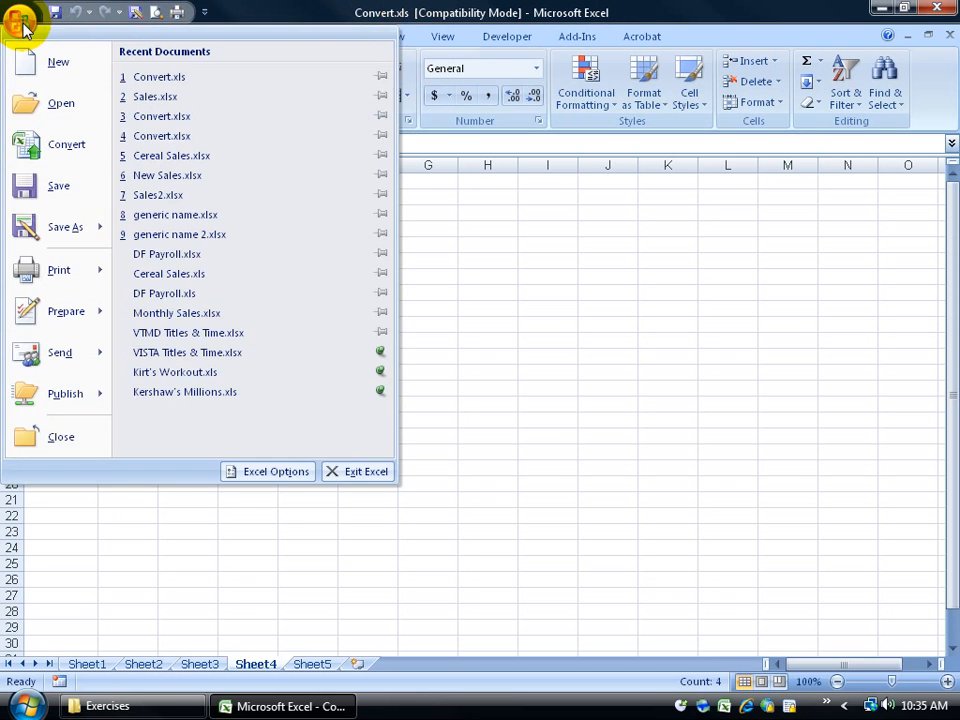
{"action": "left_click", "coordinate": [47, 155]}
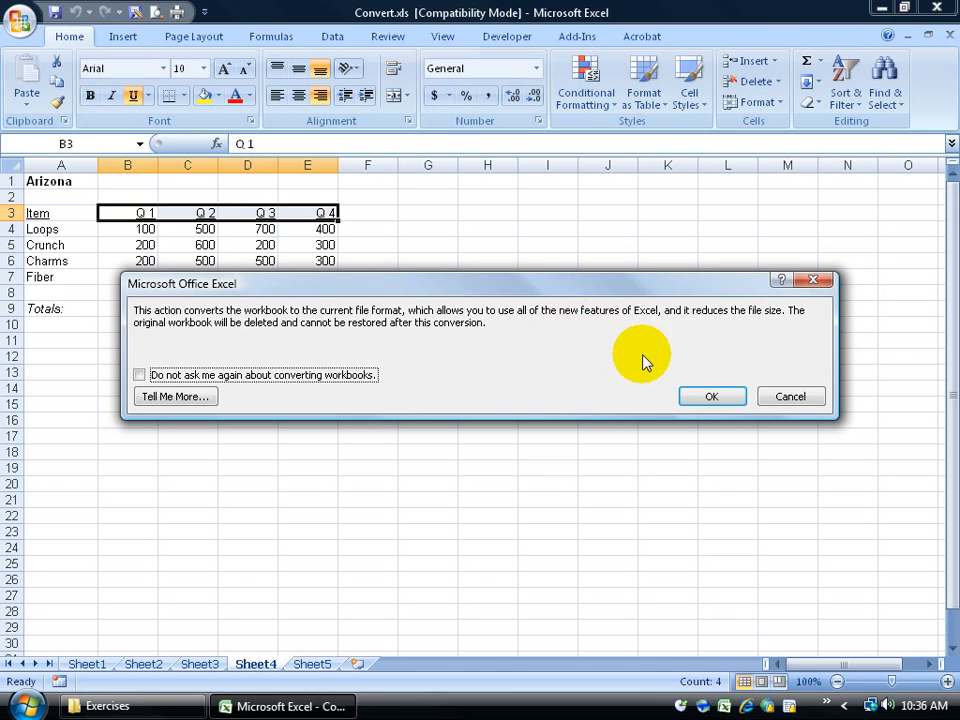
Step: Confirm the conversion and let Excel reopen the workbook as Convert.xlsx
{"action": "left_click", "coordinate": [710, 398]}
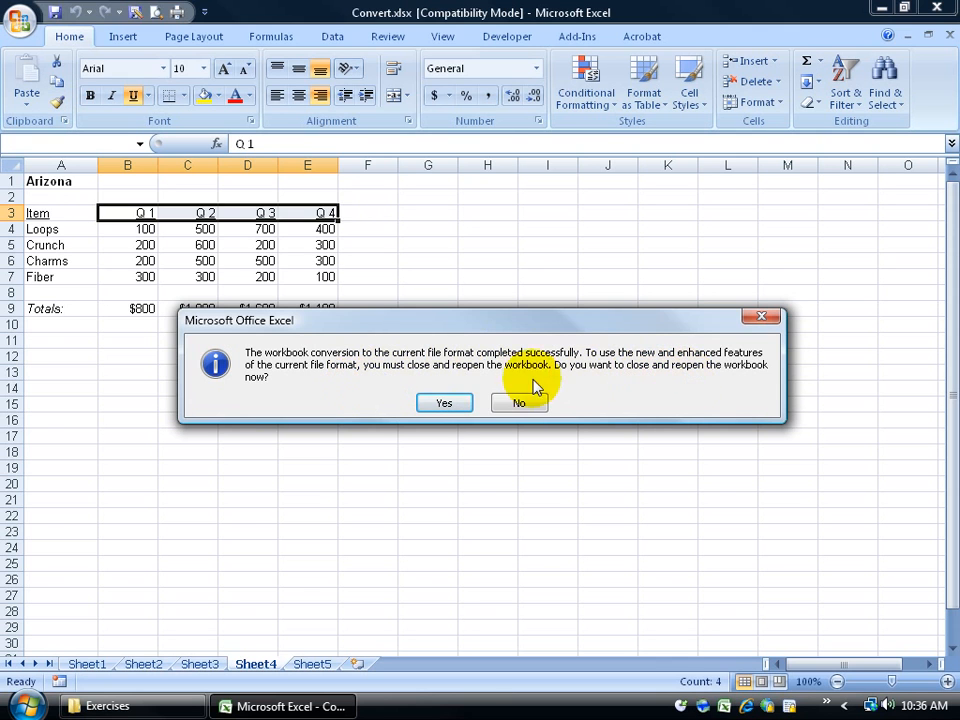
{"action": "left_click", "coordinate": [447, 404]}
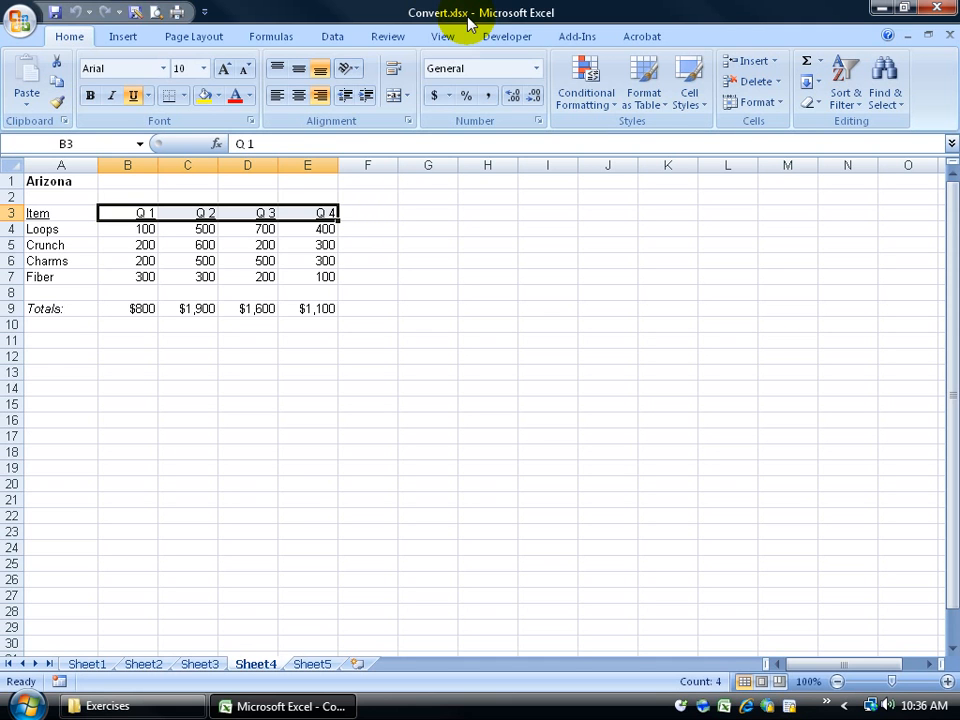
{"action": "left_click", "coordinate": [21, 22]}
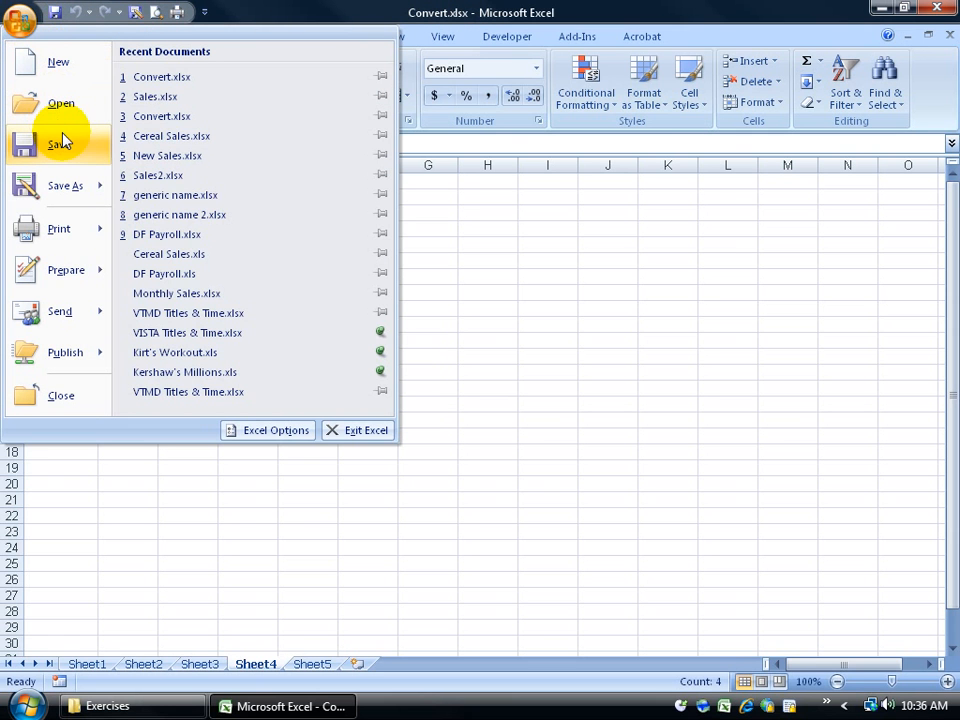
Step: Close Excel and select Convert.xlsx in the Exercises folder
{"action": "left_click", "coordinate": [600, 19]}
{"action": "left_click", "coordinate": [937, 7]}
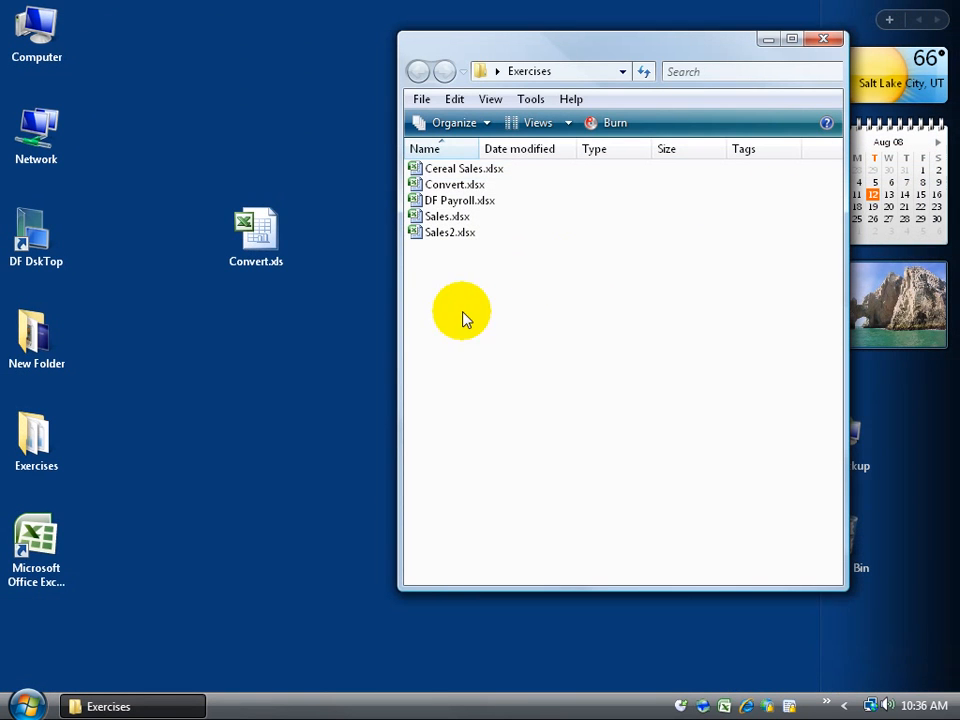
{"action": "left_click", "coordinate": [470, 185]}
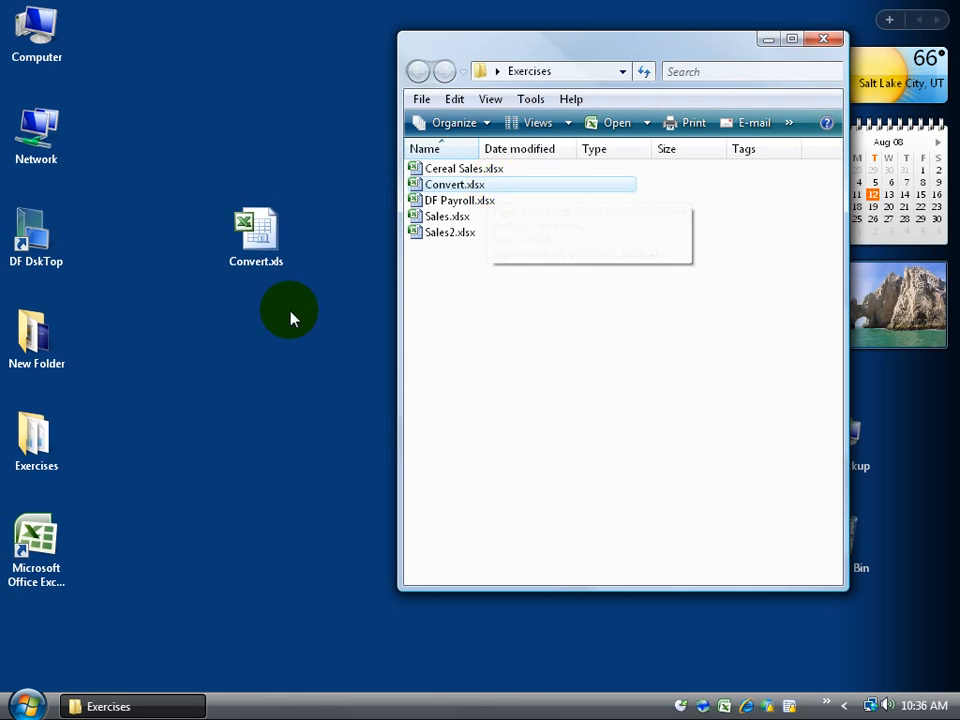
Step: Clear the folder selection and select the Convert.xls copy on the desktop
{"action": "left_click", "coordinate": [264, 292]}
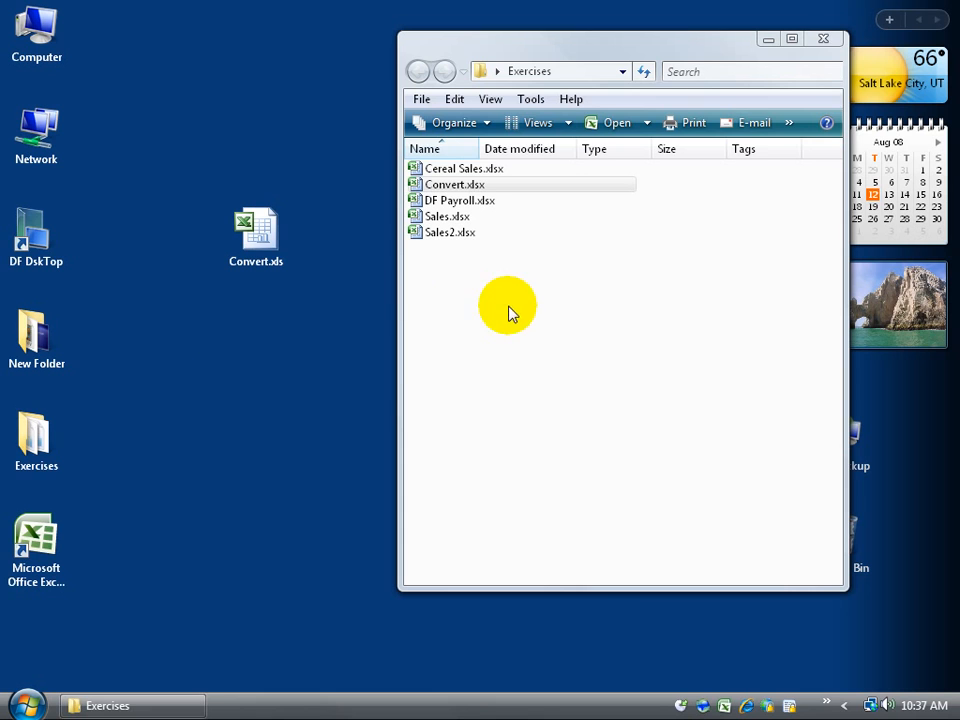
{"action": "left_click", "coordinate": [478, 187]}
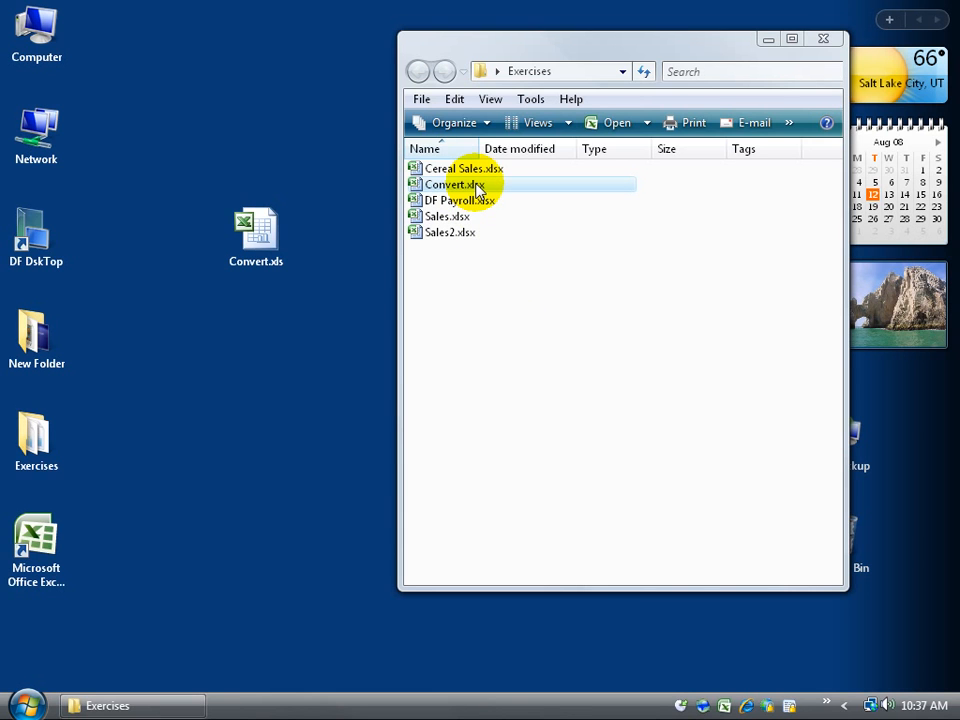
{"action": "left_click", "coordinate": [623, 336]}
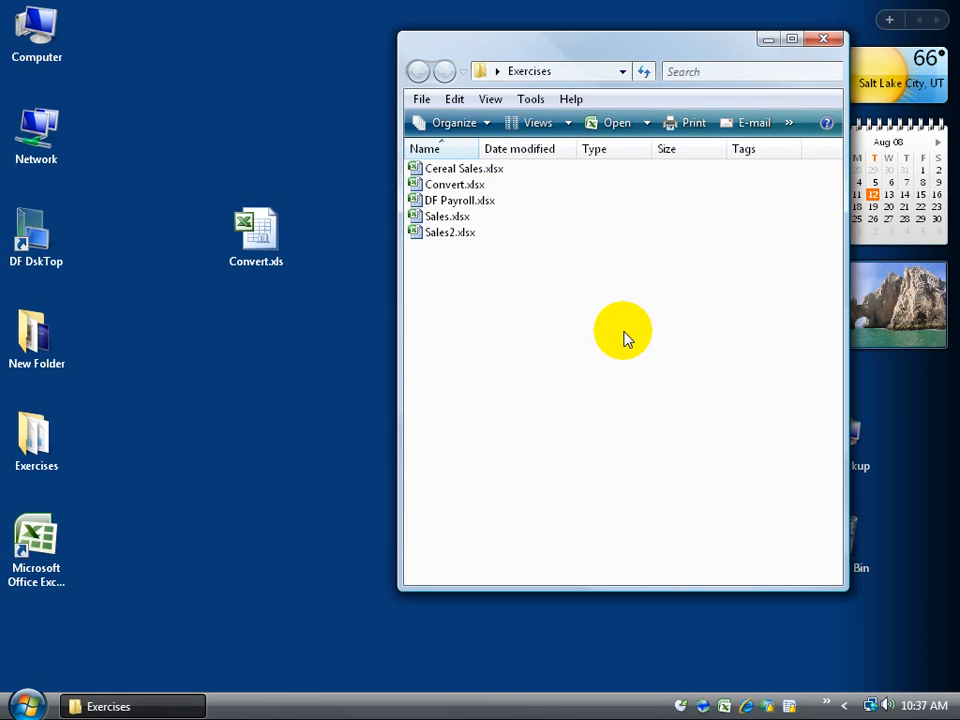
{"action": "mouse_move", "coordinate": [481, 192]}
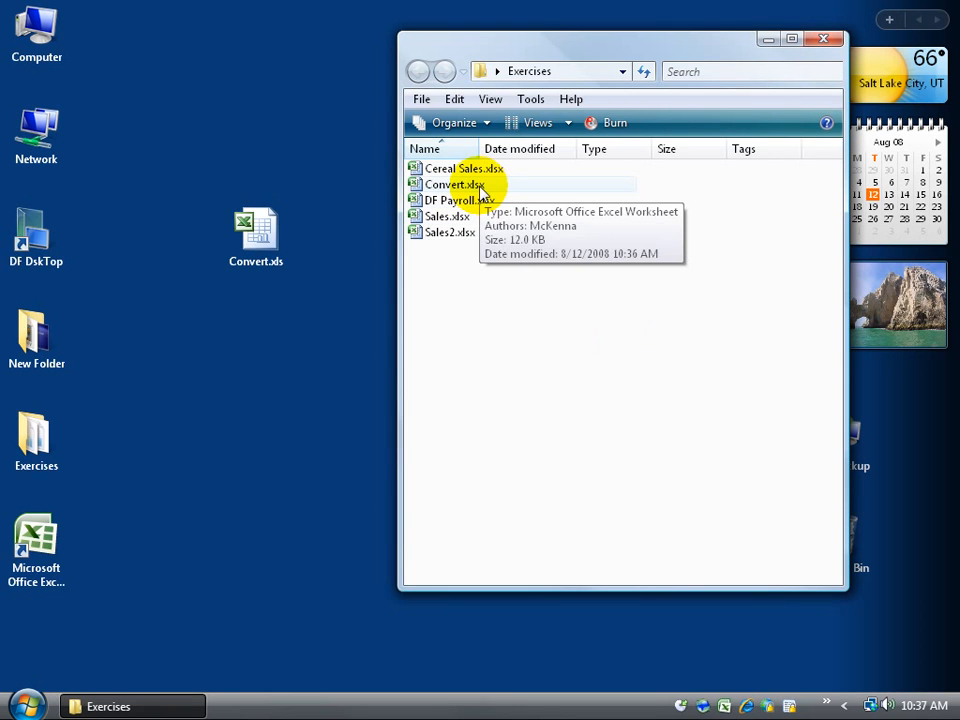
{"action": "left_click", "coordinate": [253, 349]}
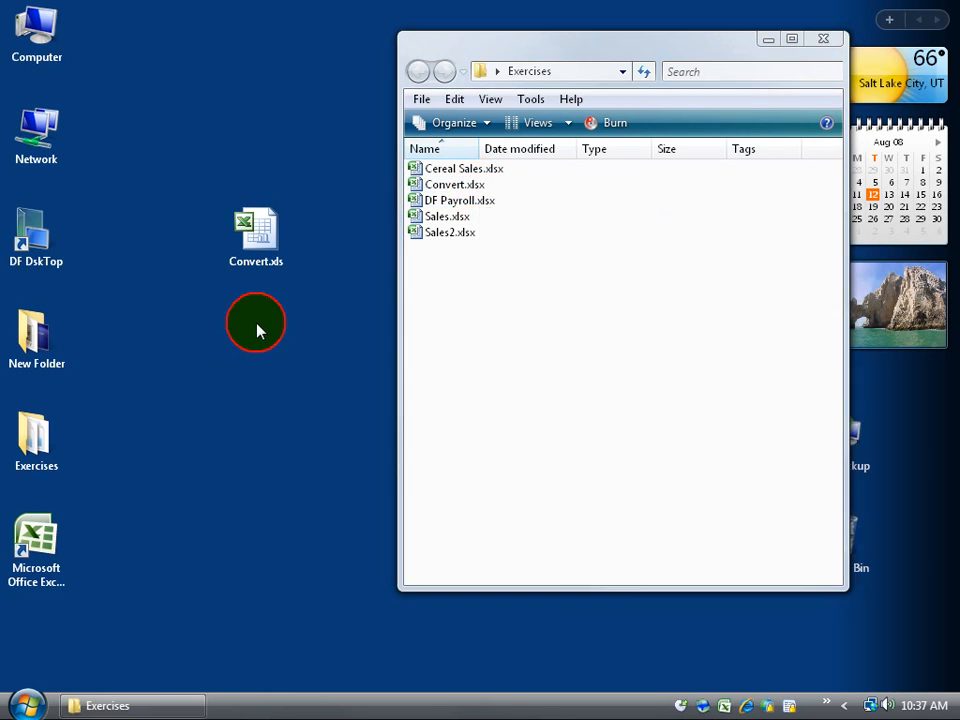
{"action": "left_click", "coordinate": [260, 240]}
{"action": "mouse_move", "coordinate": [262, 248]}
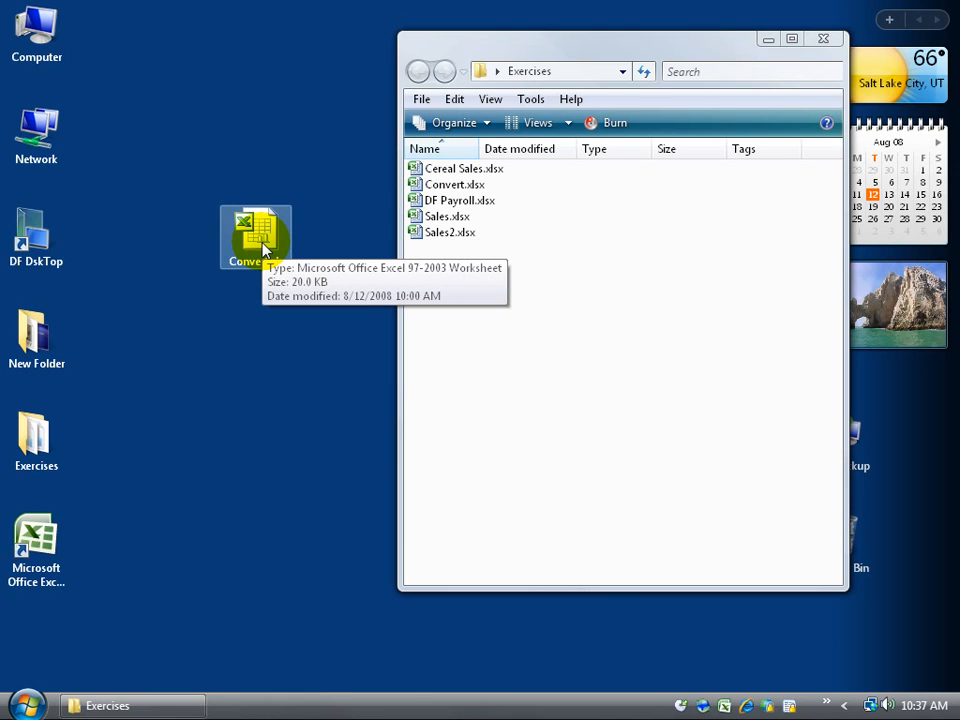
{"action": "left_click", "coordinate": [308, 358]}
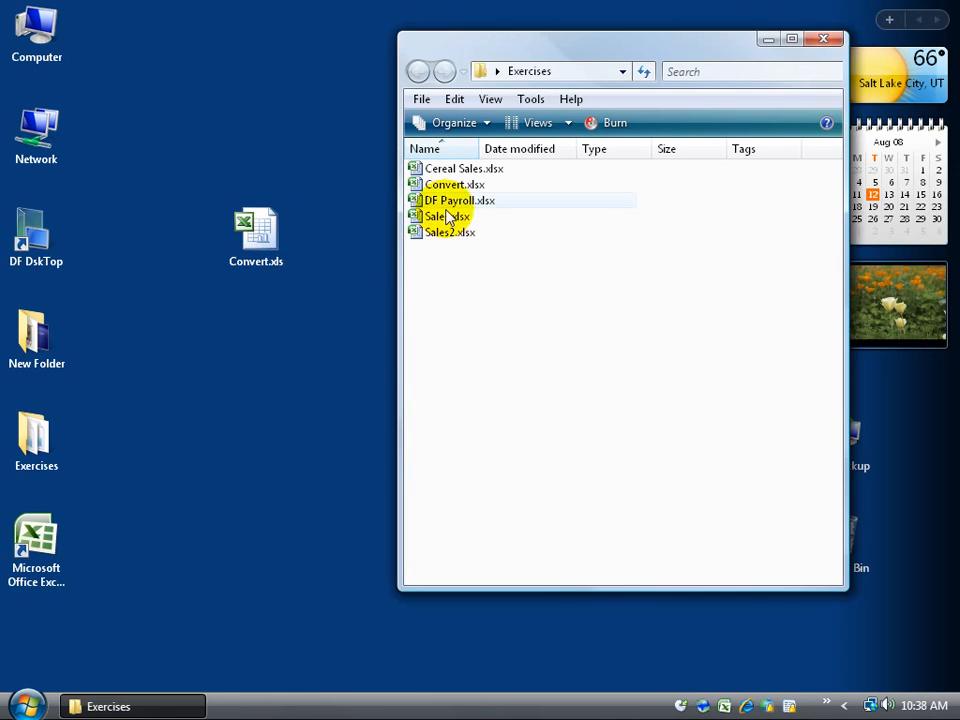
{"action": "double_click", "coordinate": [449, 188]}
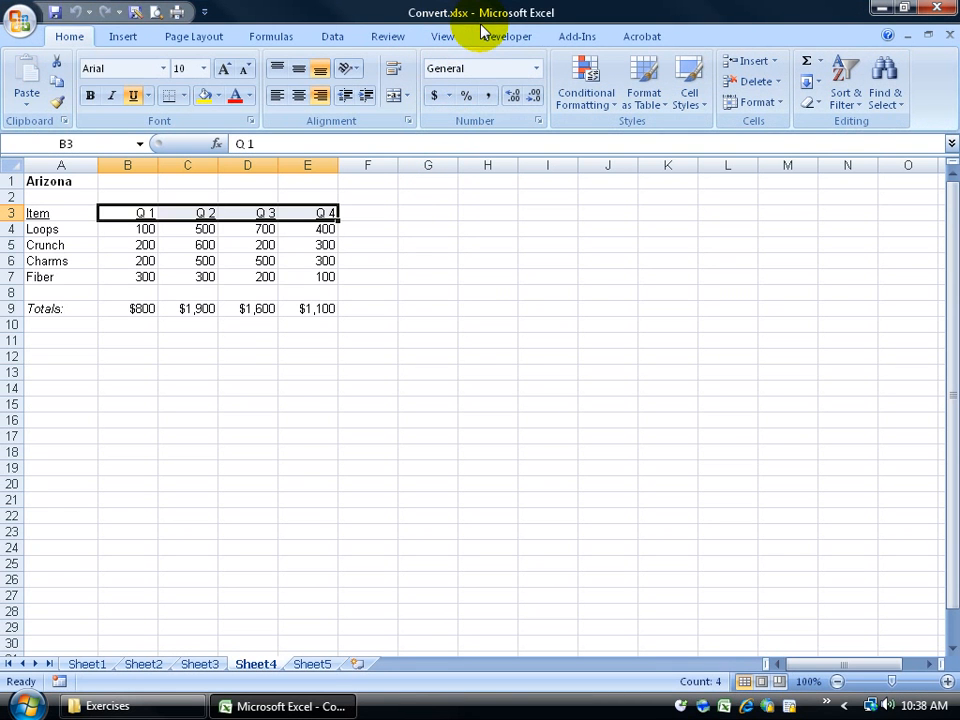
{"action": "left_click", "coordinate": [936, 8]}
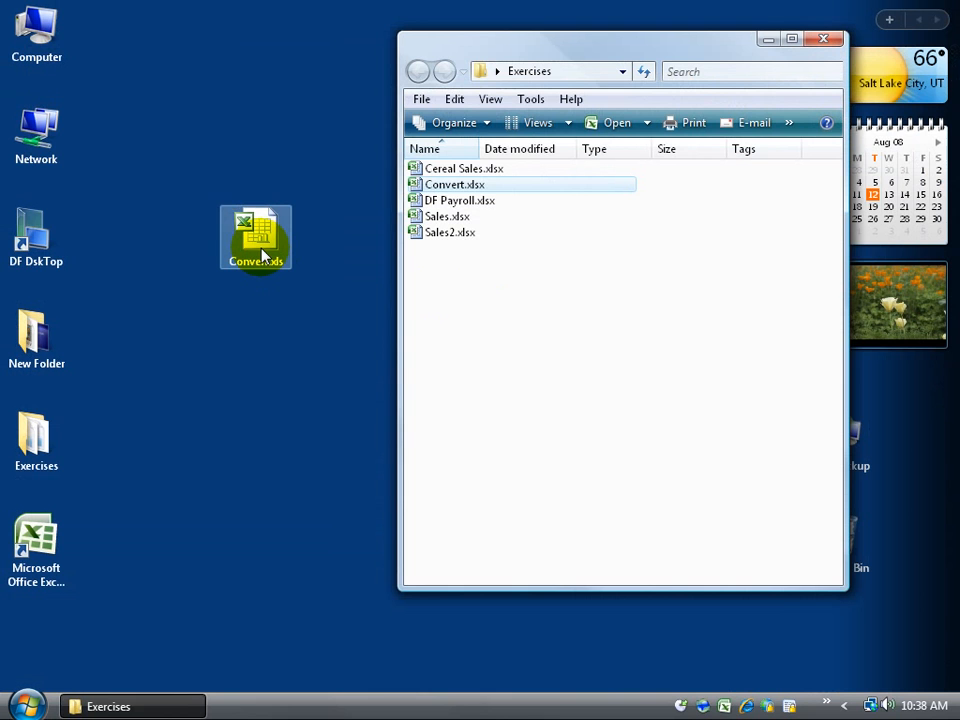
Step: Open the desktop Convert.xls copy in Excel, then close it
{"action": "double_click", "coordinate": [263, 255]}
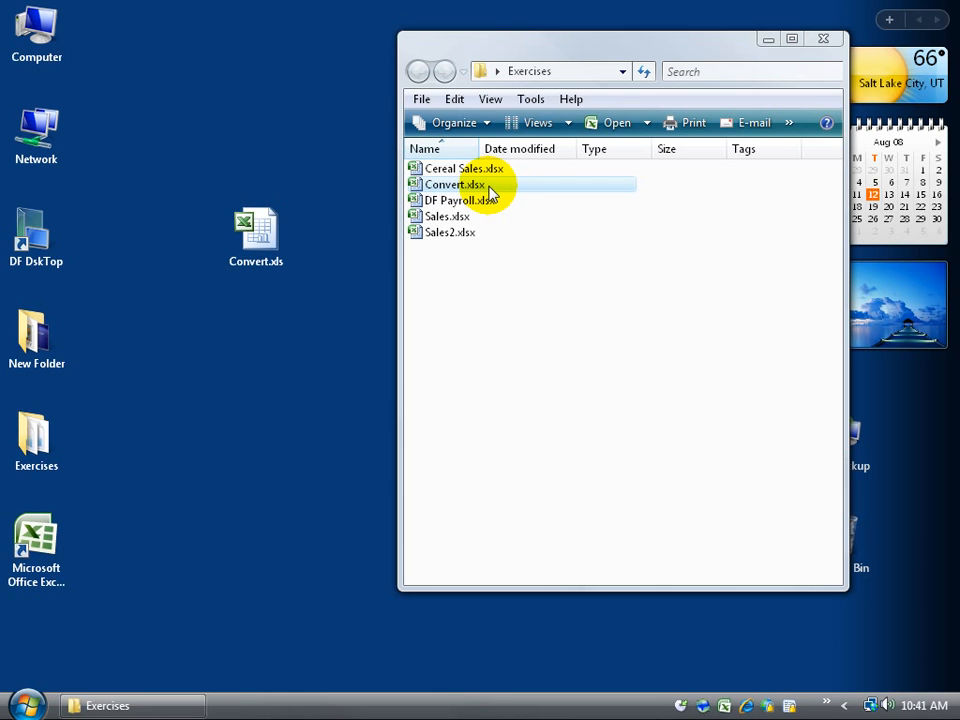
{"action": "left_click", "coordinate": [268, 284]}
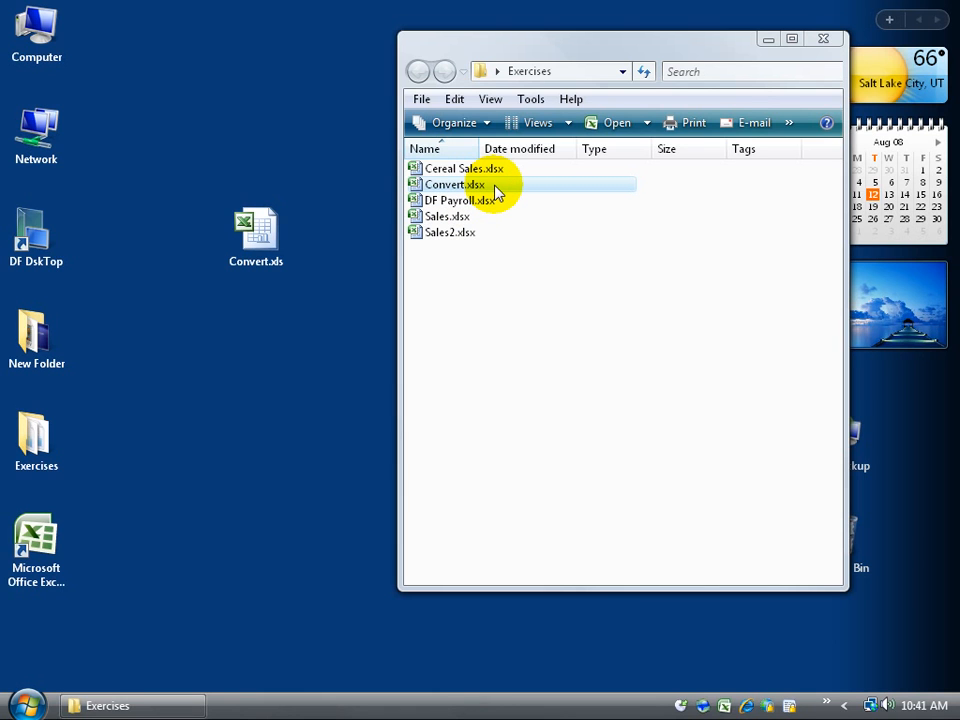
{"action": "left_click", "coordinate": [283, 439]}
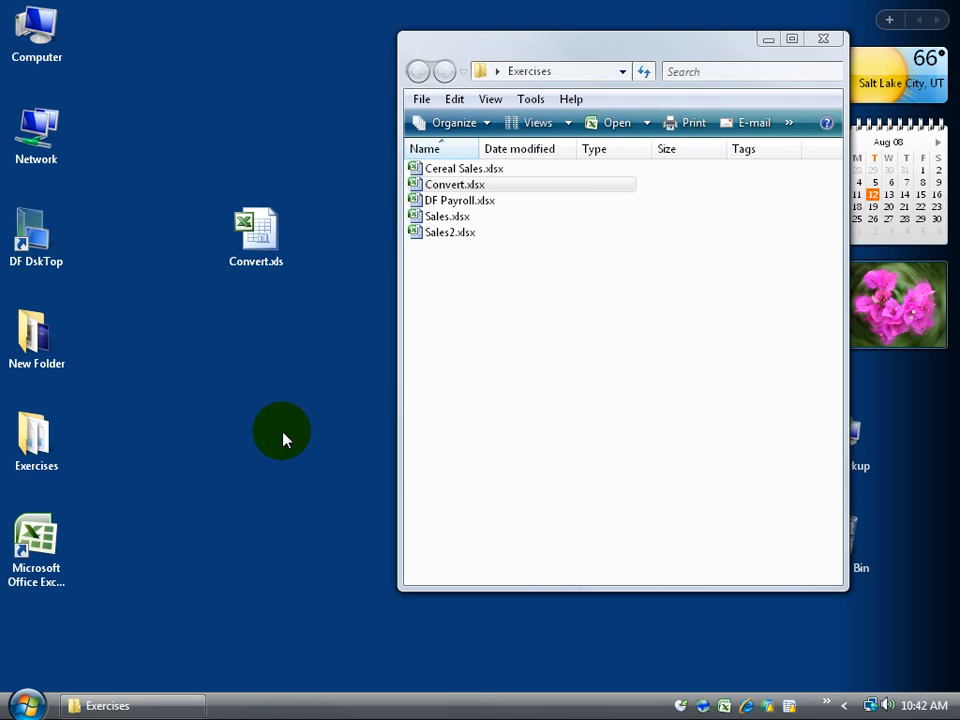
Step: Delete the desktop Convert.xls to the Recycle Bin and open Convert.xlsx from Exercises
{"action": "right_click", "coordinate": [256, 224]}
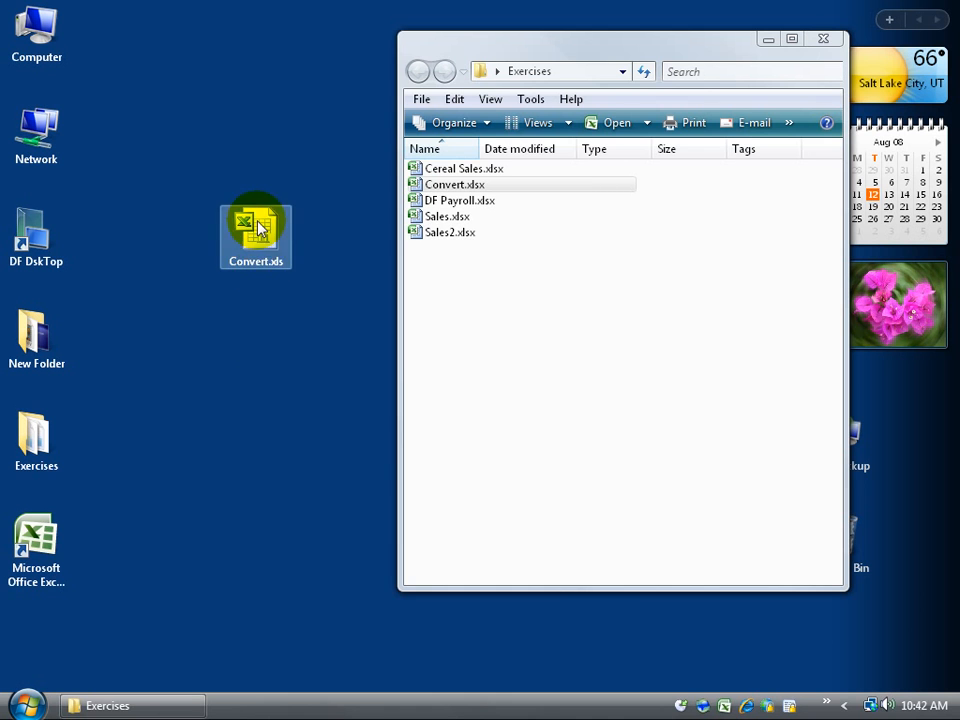
{"action": "left_click", "coordinate": [345, 625]}
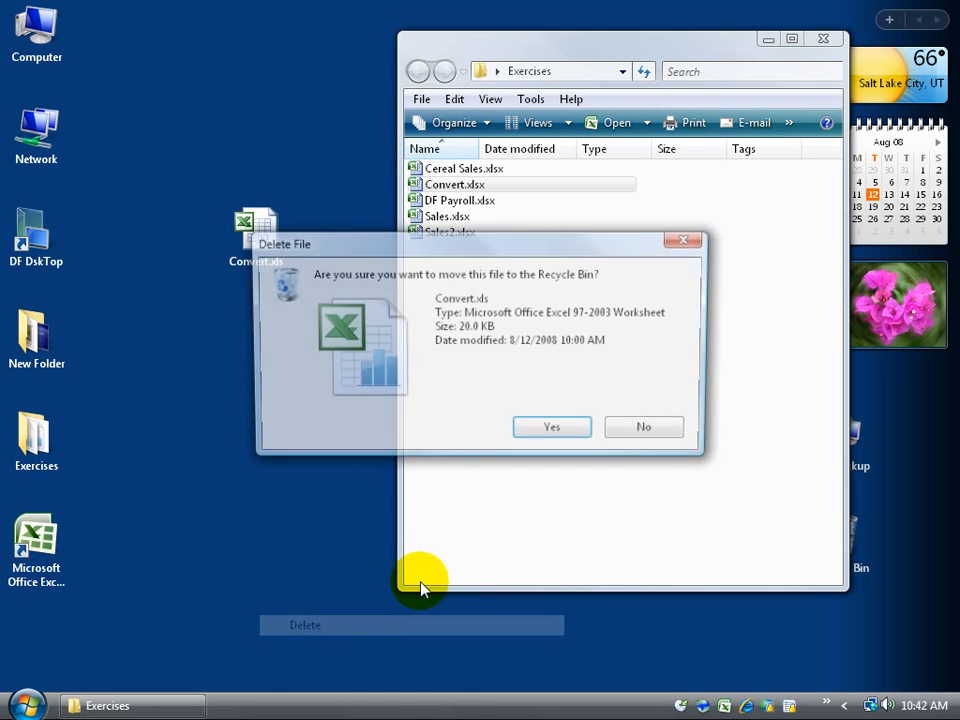
{"action": "left_click", "coordinate": [549, 428]}
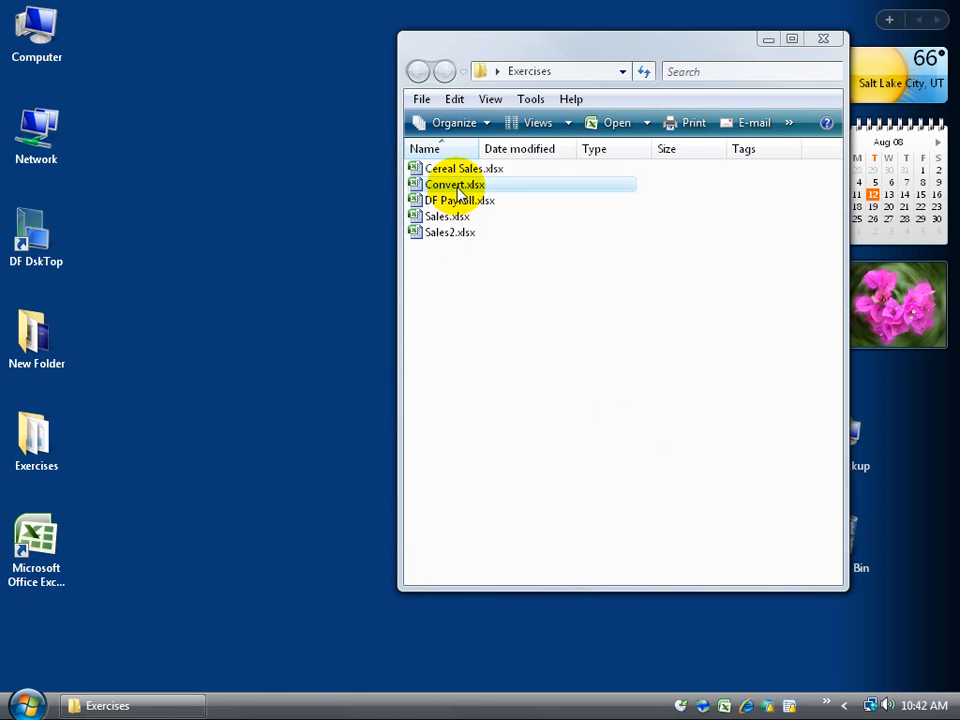
{"action": "double_click", "coordinate": [455, 185]}
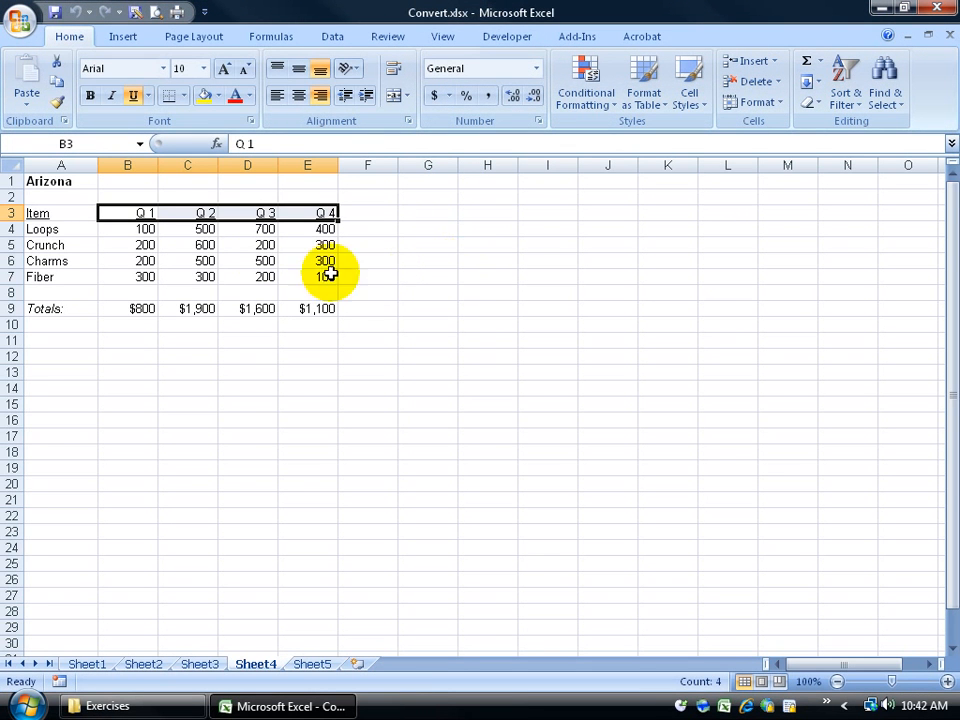
Step: Apply blue gradient data bars to the Q 1–Q 4 sales figures in B4:E7
{"action": "left_click", "coordinate": [74, 185]}
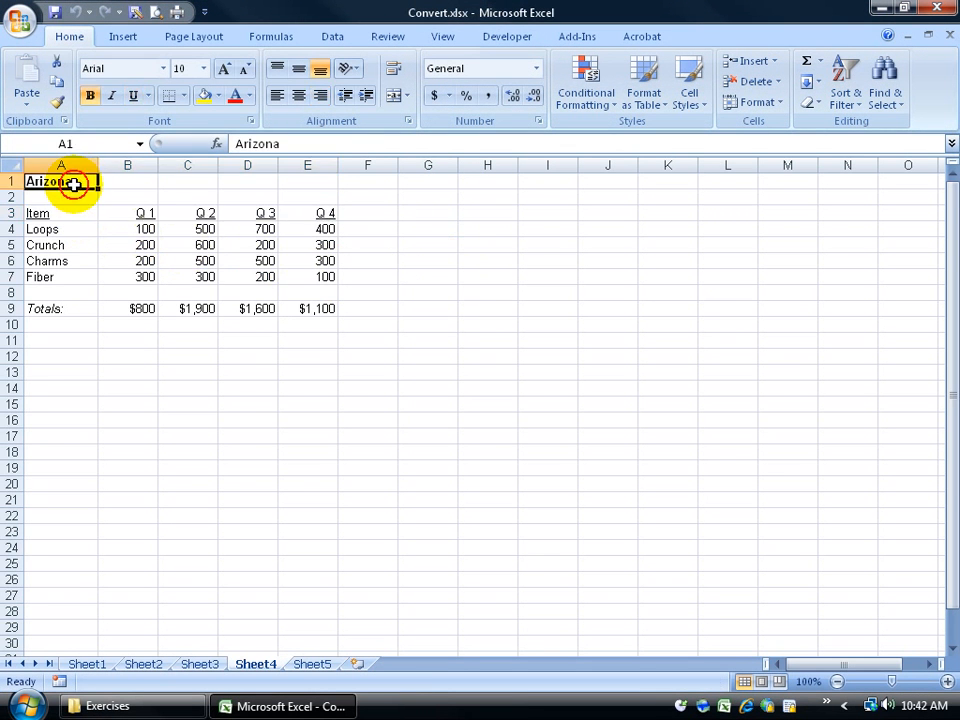
{"action": "left_click", "coordinate": [144, 214]}
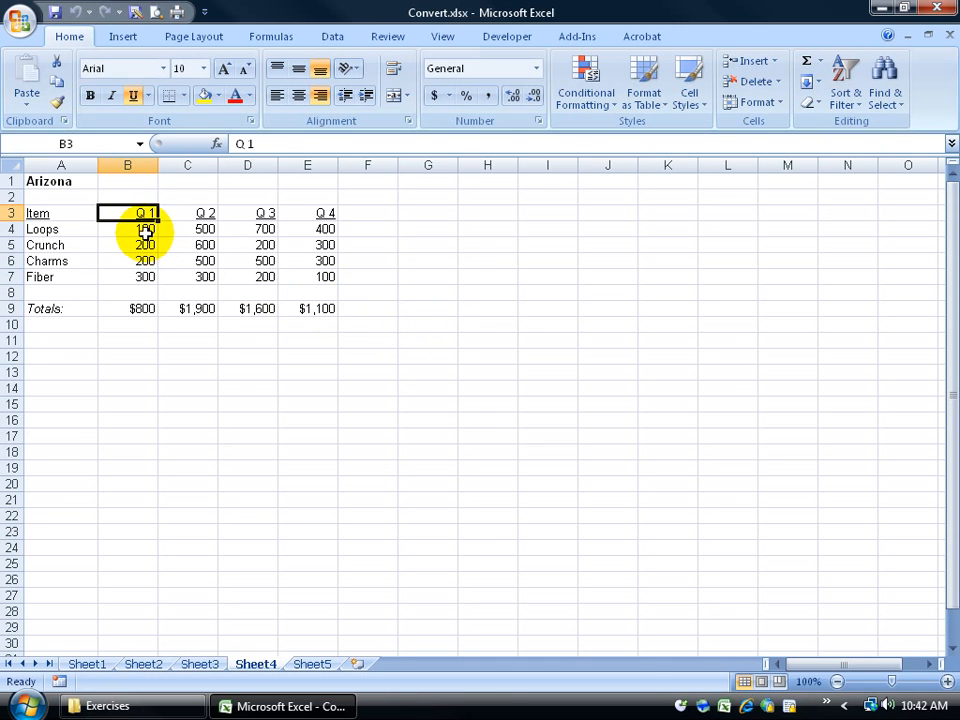
{"action": "left_click_drag", "start_coordinate": [145, 231], "coordinate": [326, 276]}
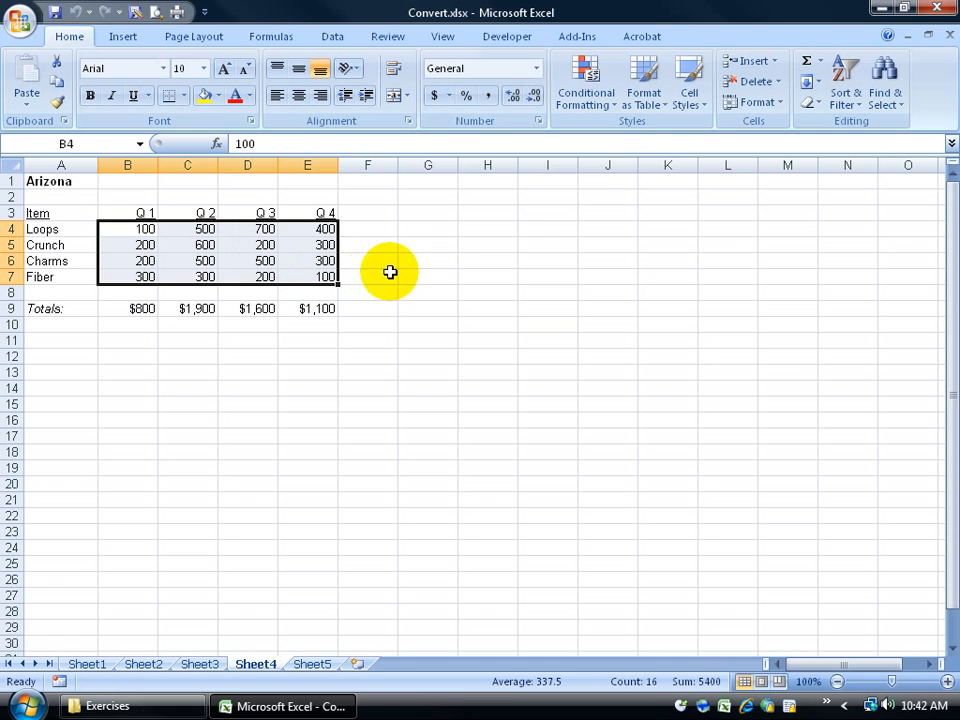
{"action": "left_click", "coordinate": [603, 97]}
{"action": "mouse_move", "coordinate": [622, 219]}
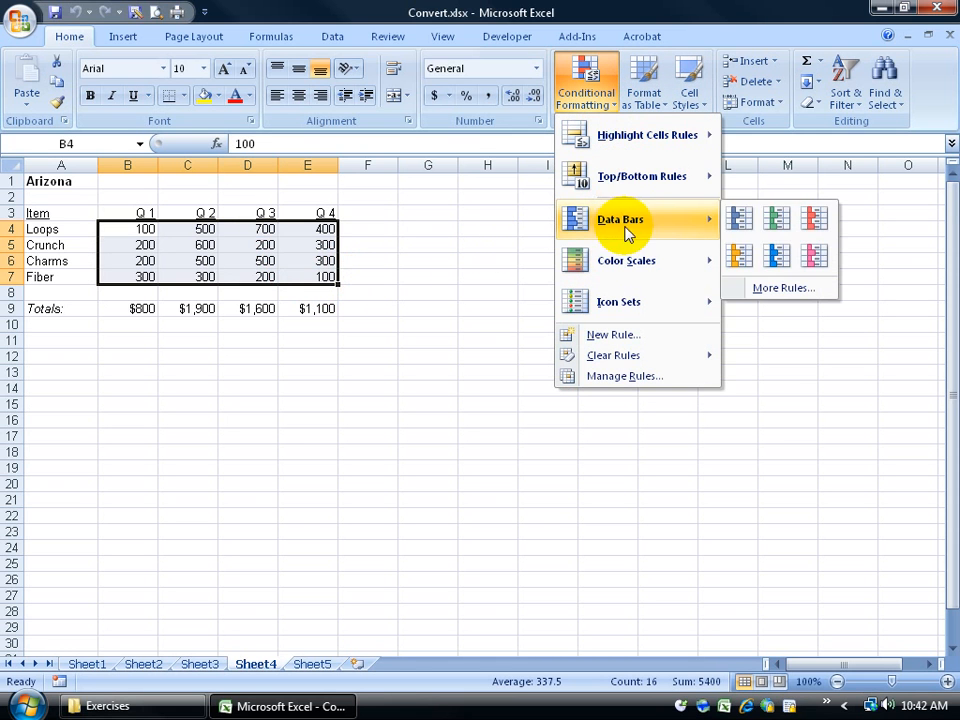
{"action": "left_click", "coordinate": [768, 255]}
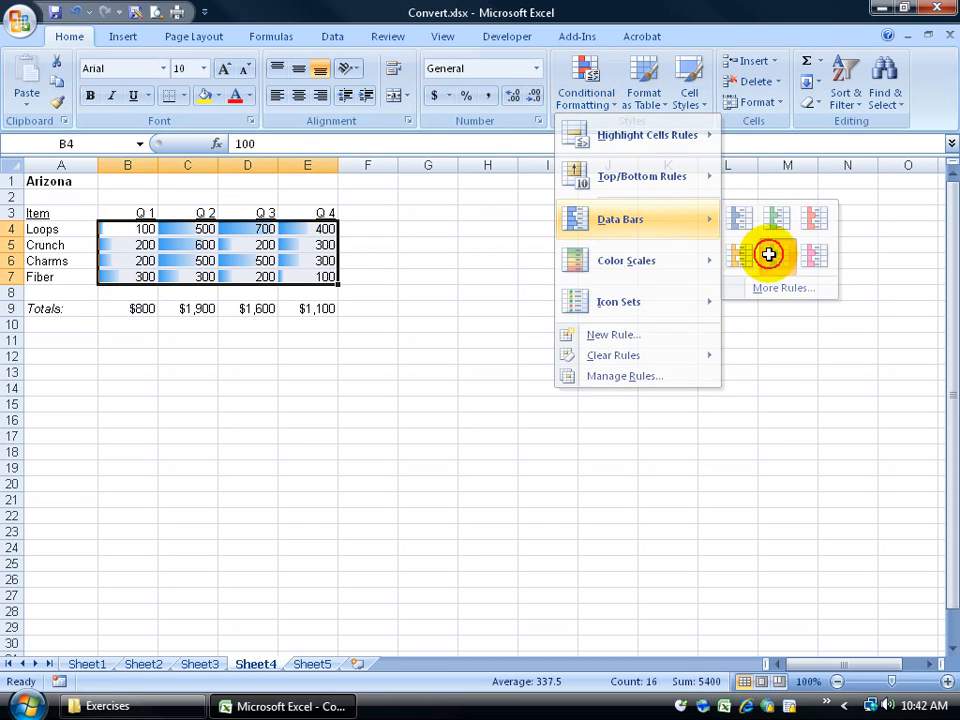
{"action": "left_click", "coordinate": [414, 360]}
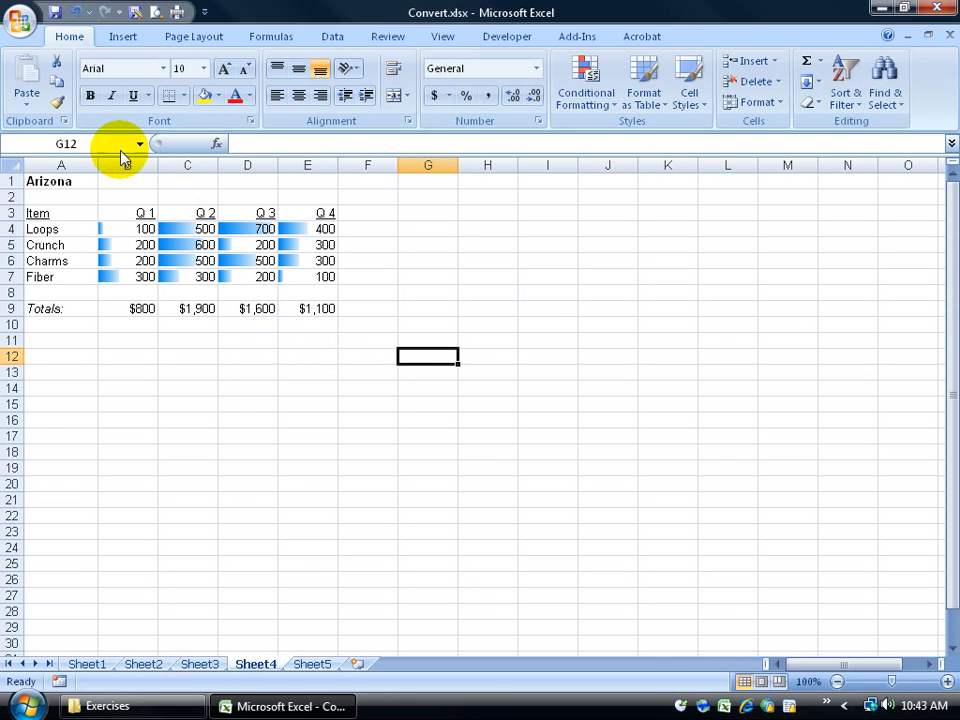
{"action": "left_click", "coordinate": [25, 23]}
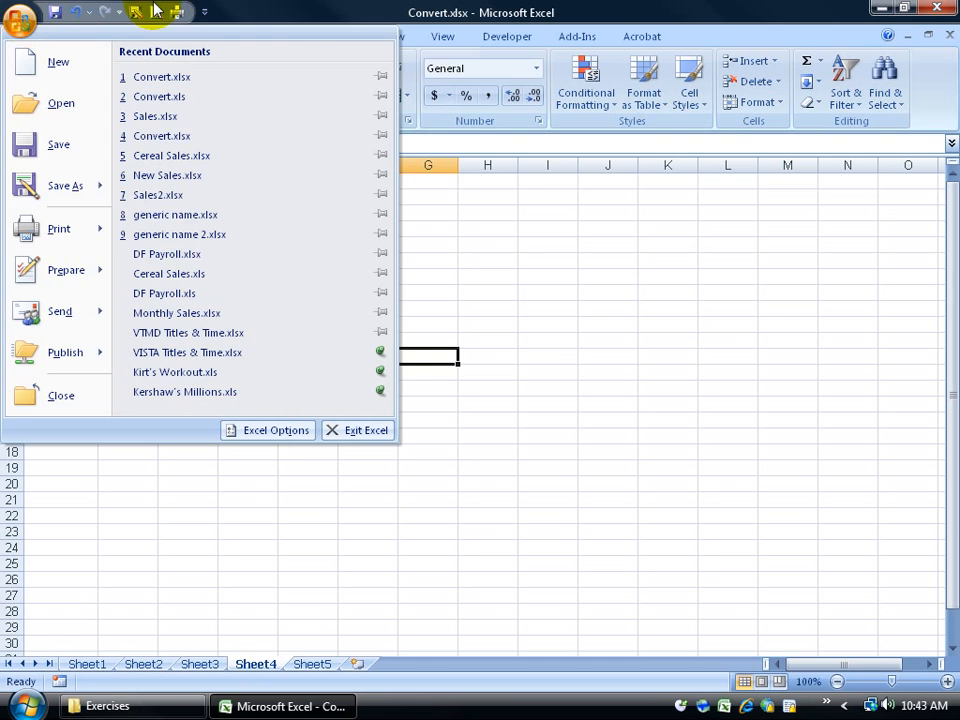
Step: Save the workbook to the Desktop as Convert.xls in Excel 97-2003 Workbook (*.xls) format
{"action": "left_click", "coordinate": [568, 285]}
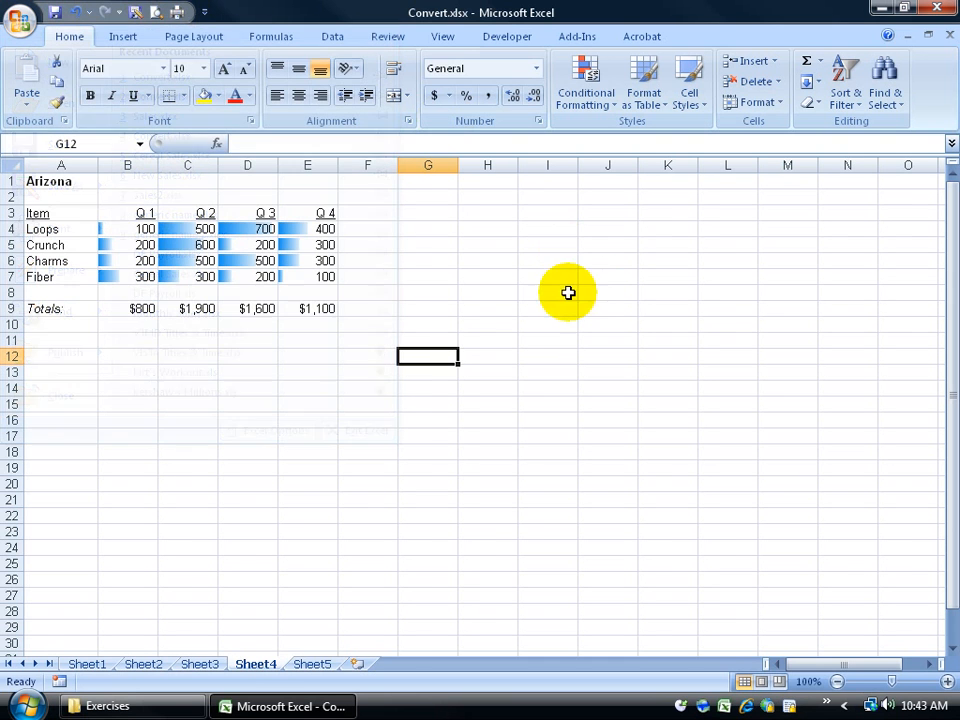
{"action": "left_click", "coordinate": [138, 14]}
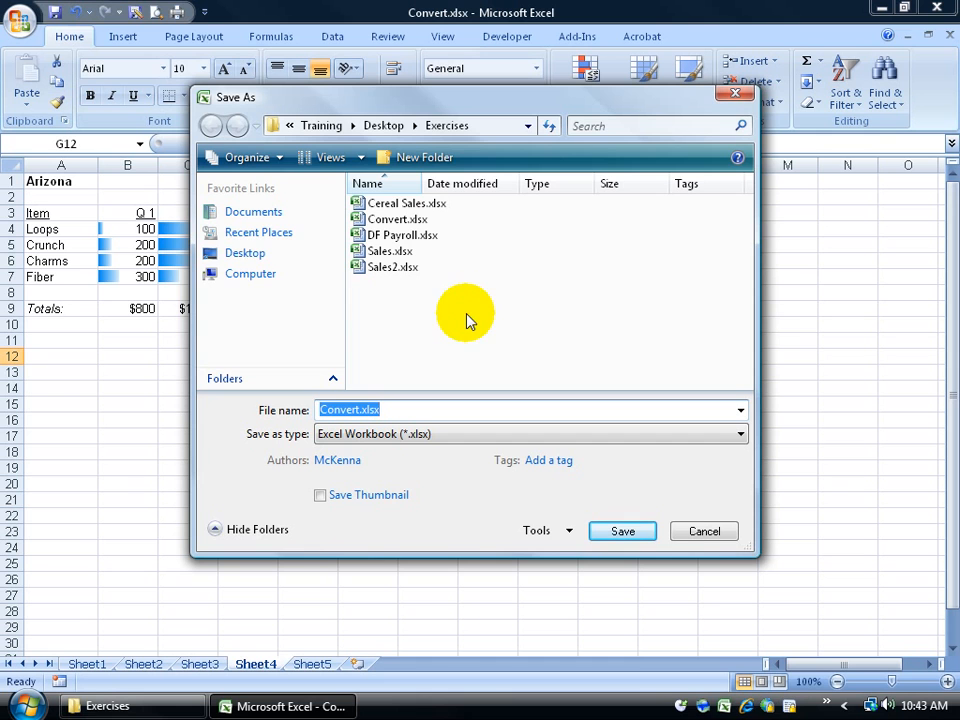
{"action": "left_click", "coordinate": [229, 253]}
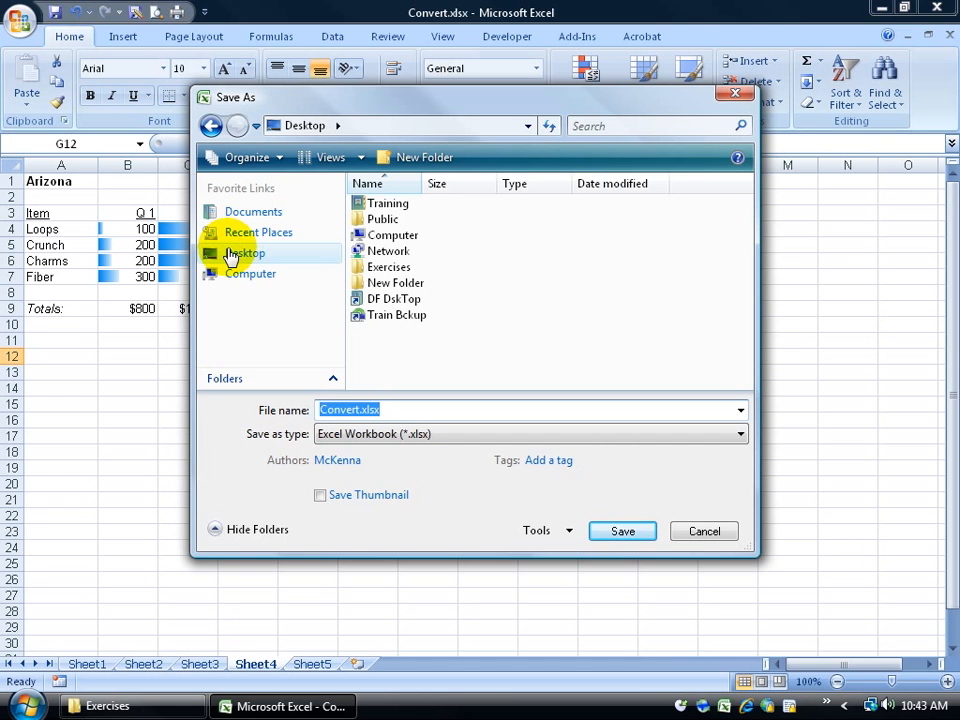
{"action": "left_click", "coordinate": [435, 440]}
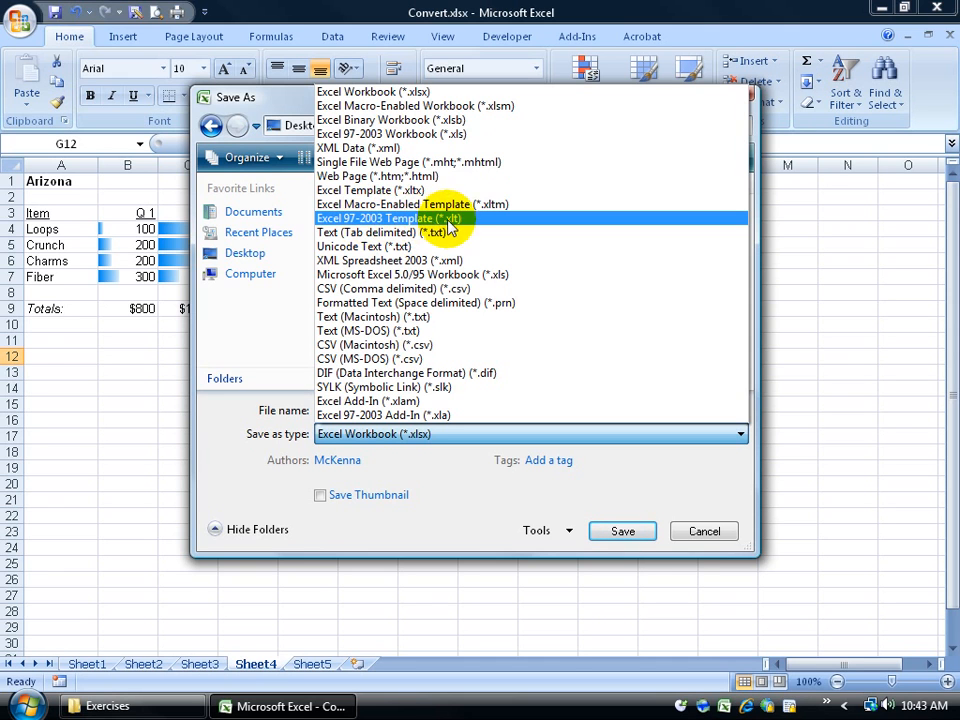
{"action": "left_click", "coordinate": [417, 135]}
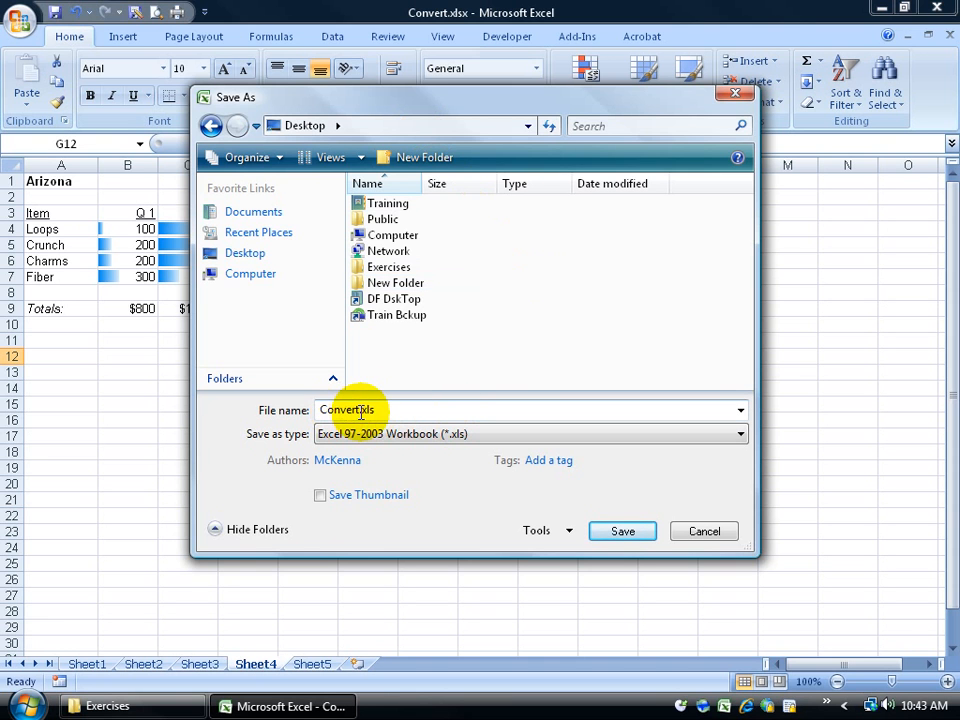
{"action": "left_click", "coordinate": [620, 532]}
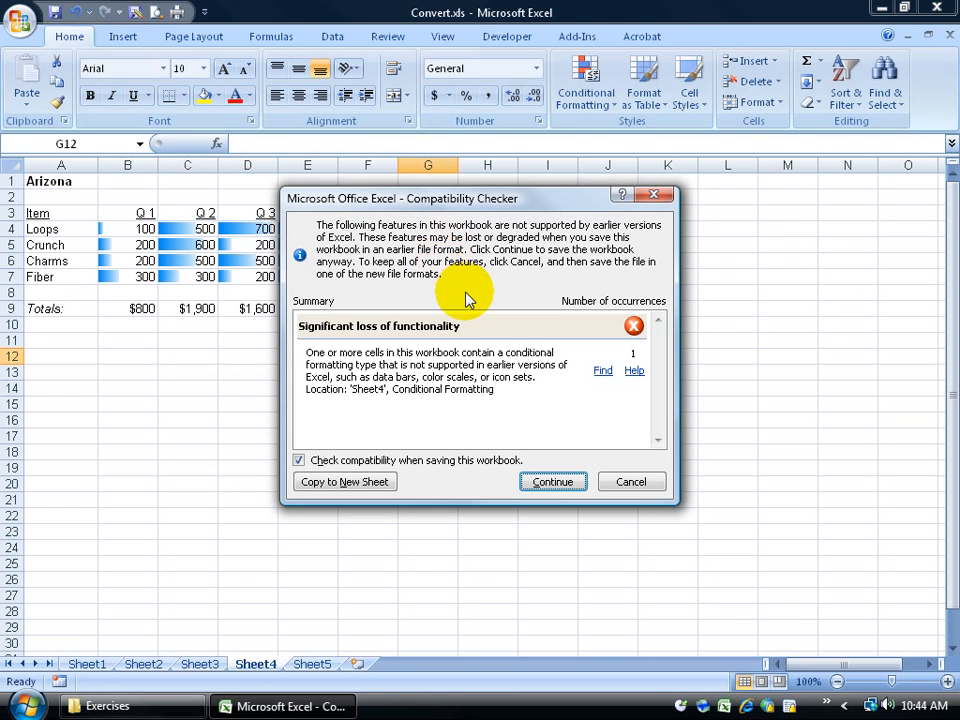
Step: Finish saving Convert.xls despite the data-bar warning, close Excel, and reopen Convert.xls from the desktop
{"action": "left_click", "coordinate": [545, 484]}
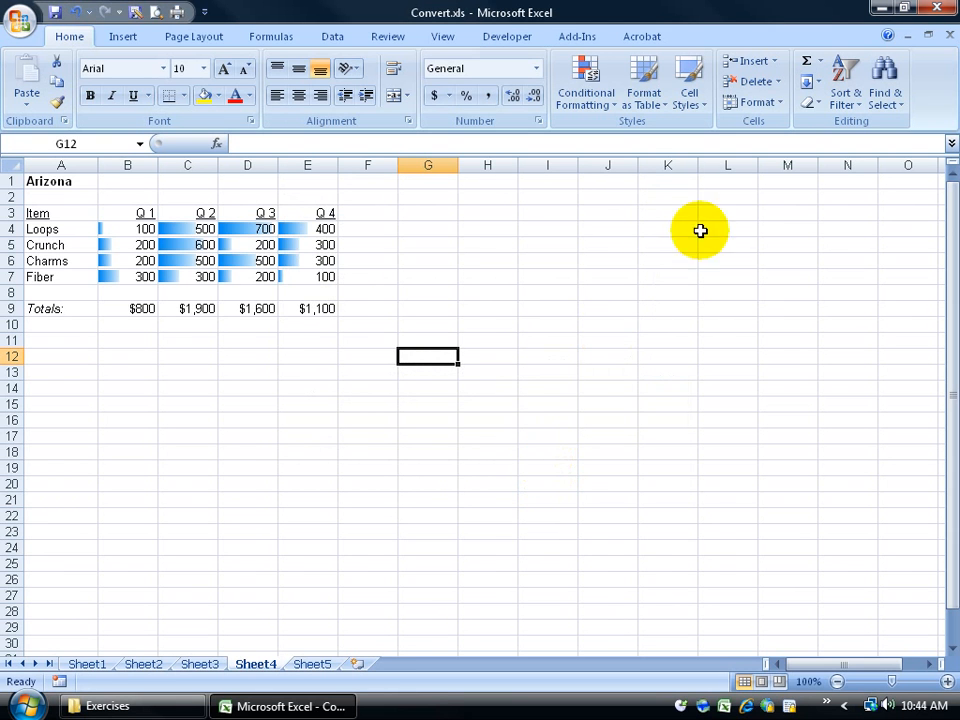
{"action": "left_click", "coordinate": [938, 12]}
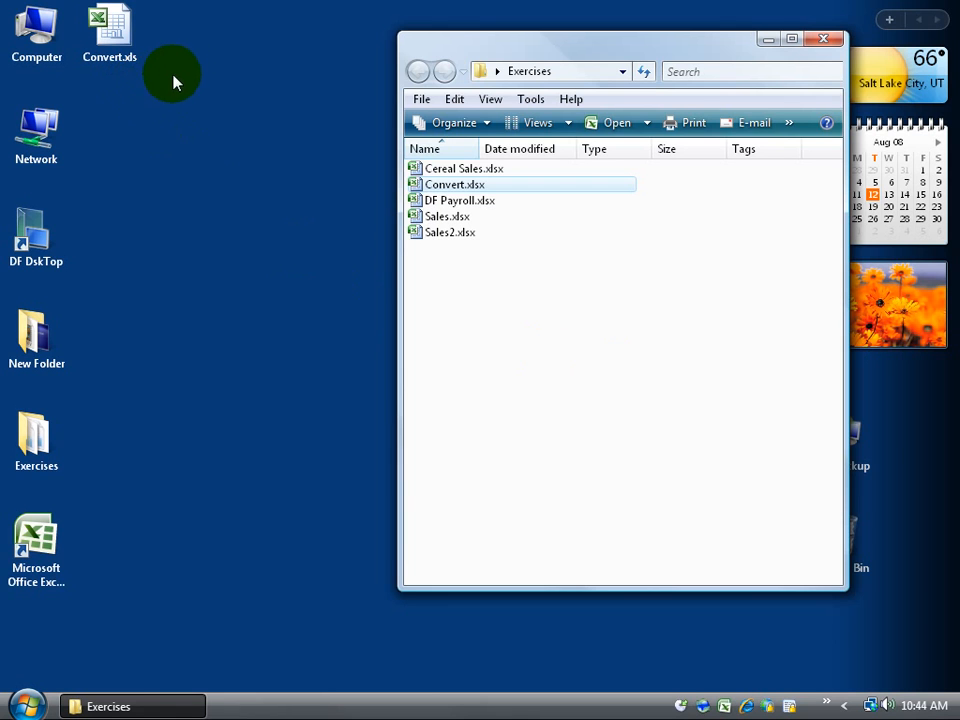
{"action": "left_click", "coordinate": [120, 64]}
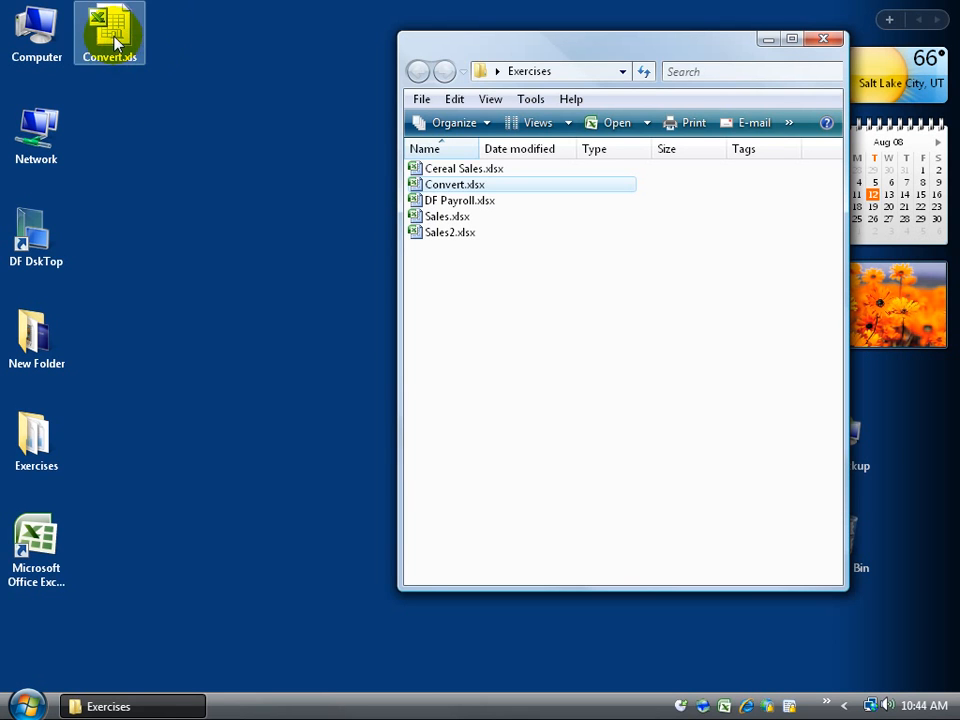
{"action": "double_click", "coordinate": [115, 40]}
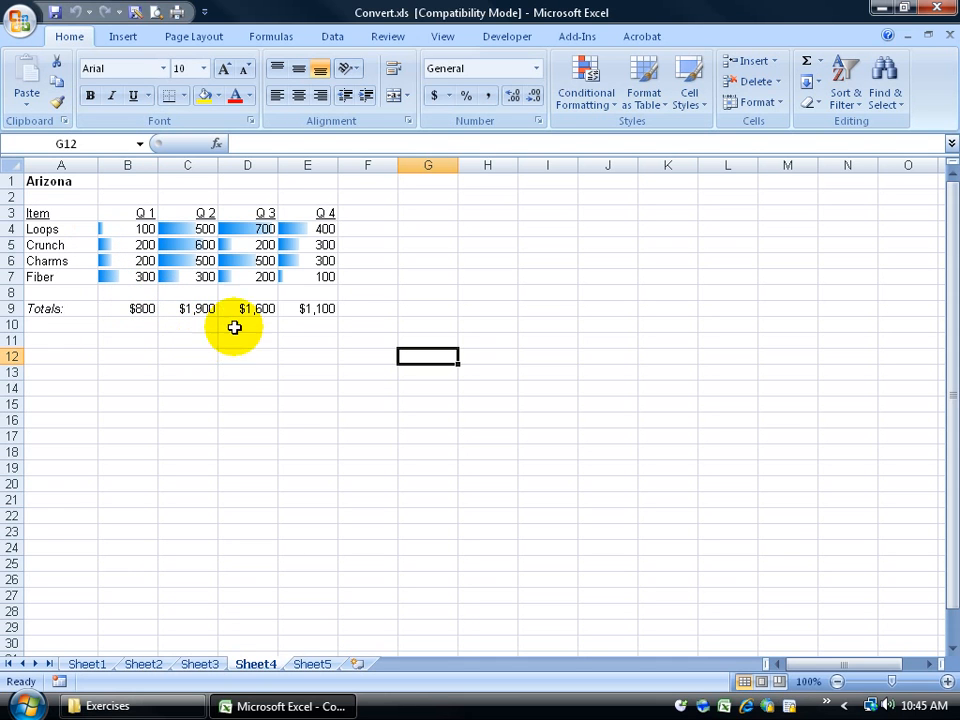
Step: Clear the conditional formatting rules from the entire sheet, then close Convert.xls
{"action": "left_click_drag", "start_coordinate": [317, 272], "coordinate": [108, 228]}
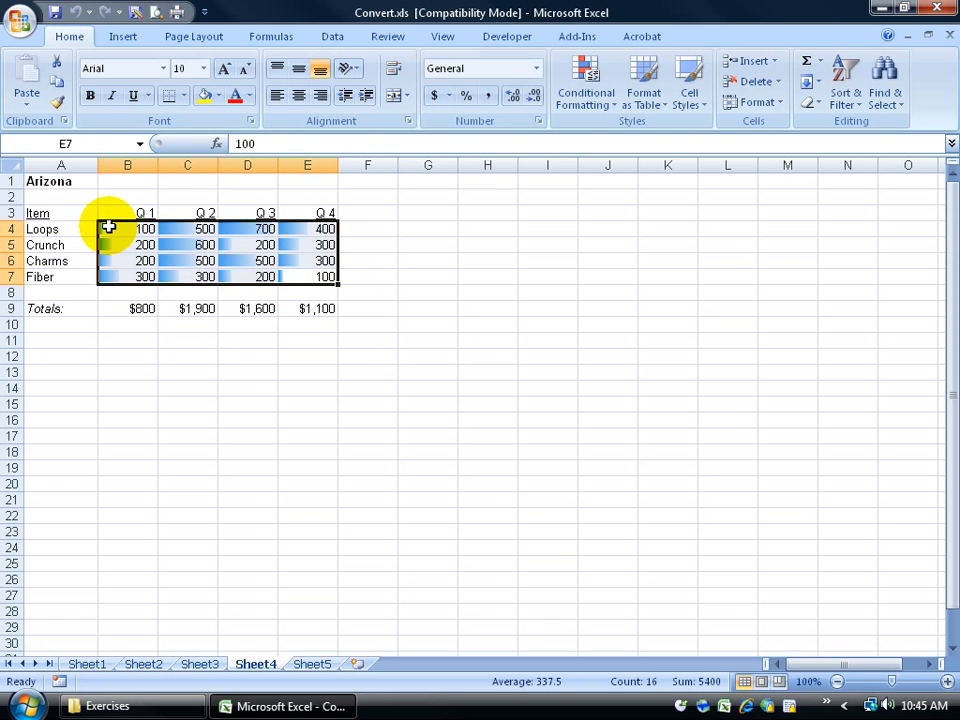
{"action": "left_click", "coordinate": [586, 89]}
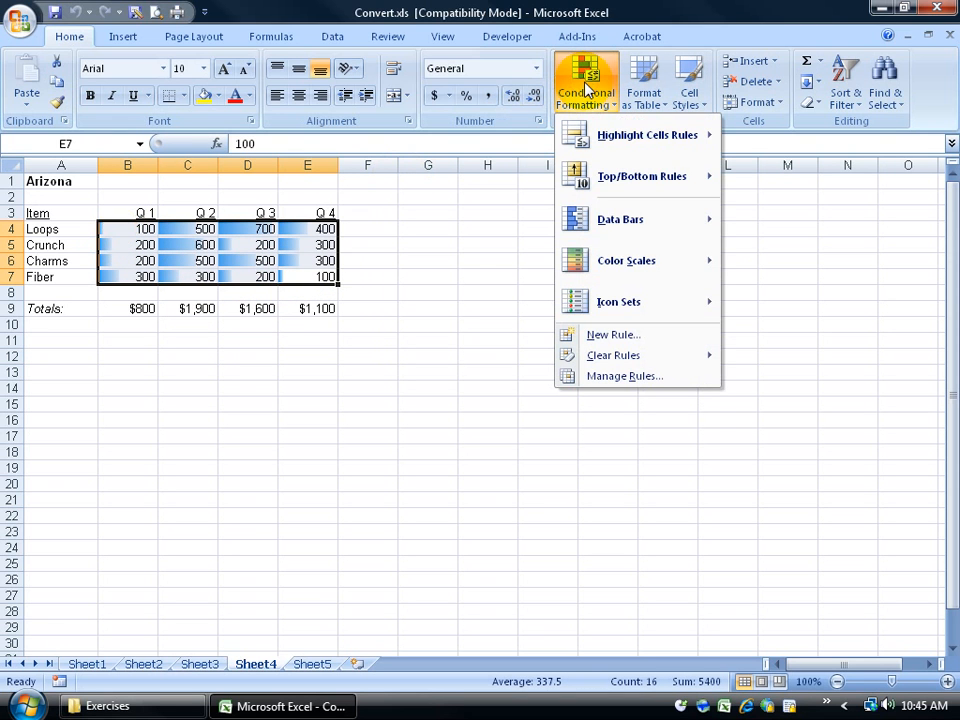
{"action": "mouse_move", "coordinate": [615, 357]}
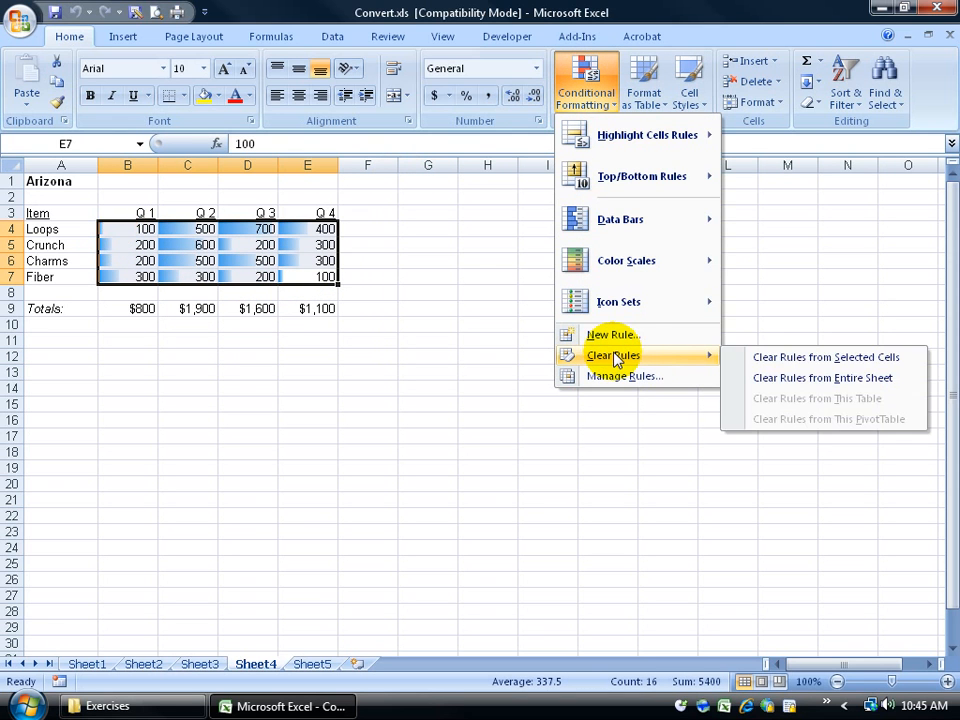
{"action": "left_click", "coordinate": [774, 378]}
{"action": "left_click", "coordinate": [400, 356]}
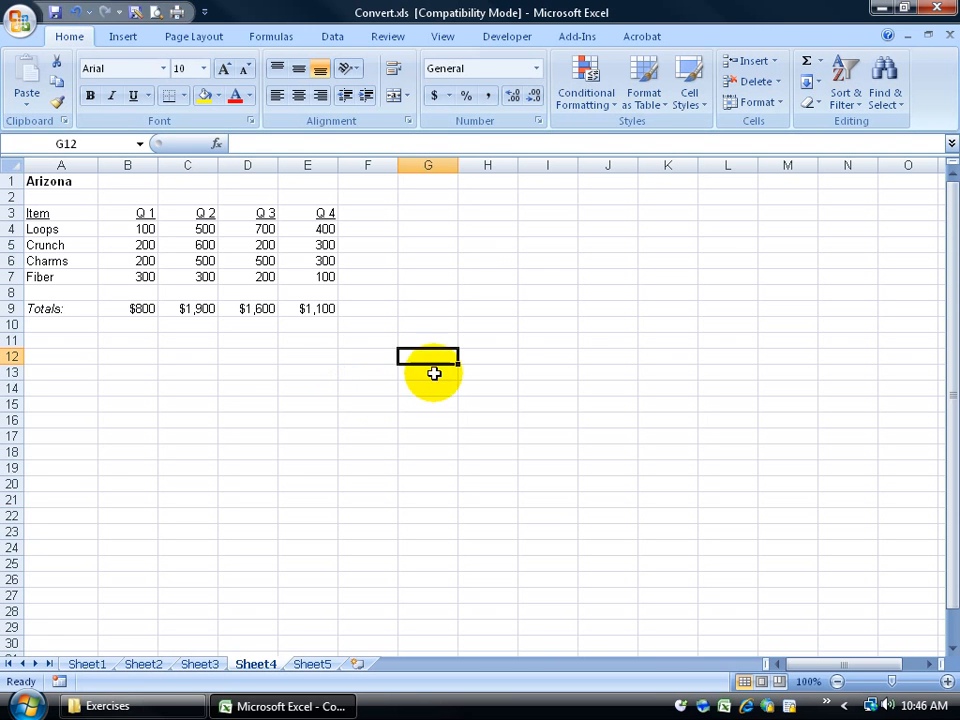
{"action": "left_click", "coordinate": [935, 8]}
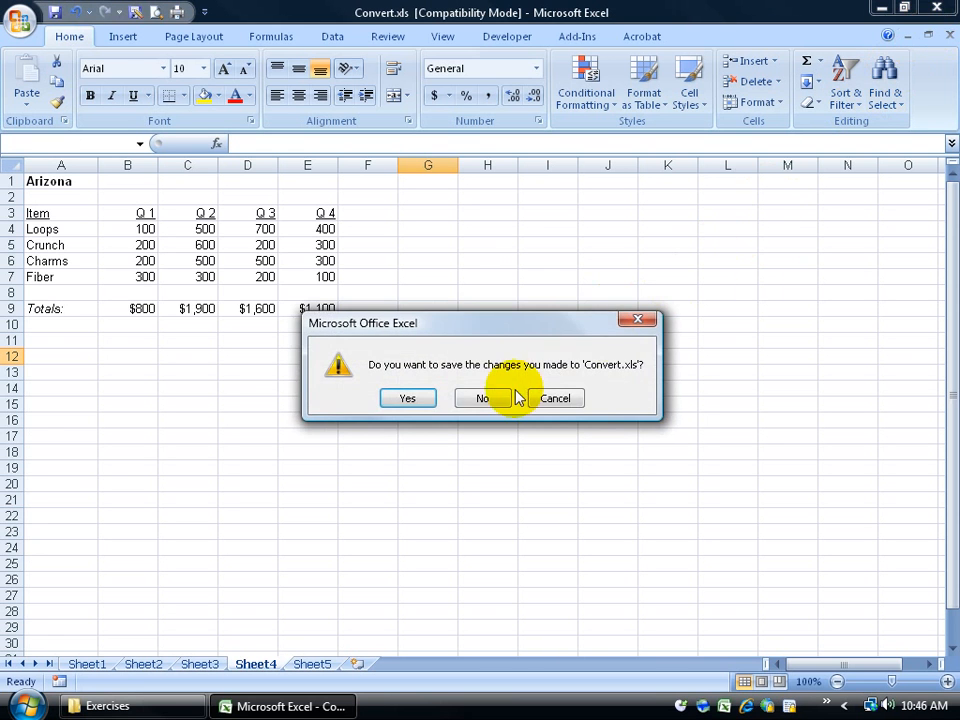
Step: Discard changes to Convert.xls, reopen Convert.xlsx, and reapply light-blue gradient data bars to B4:E7
{"action": "left_click", "coordinate": [486, 399]}
{"action": "double_click", "coordinate": [467, 187]}
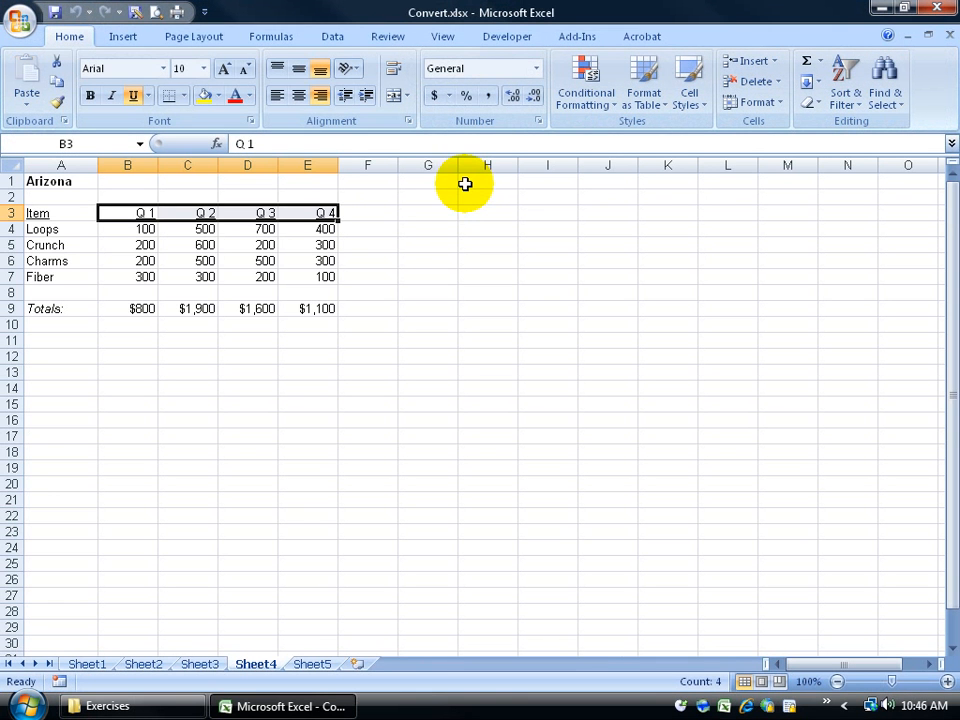
{"action": "left_click_drag", "start_coordinate": [144, 228], "coordinate": [320, 276]}
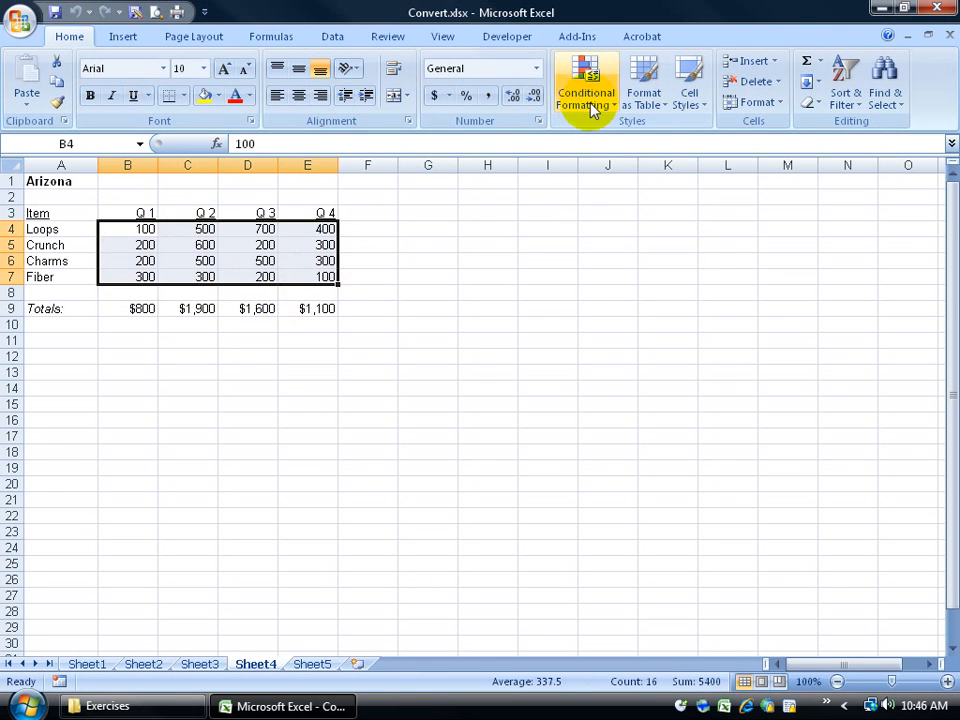
{"action": "left_click", "coordinate": [590, 116]}
{"action": "mouse_move", "coordinate": [611, 221]}
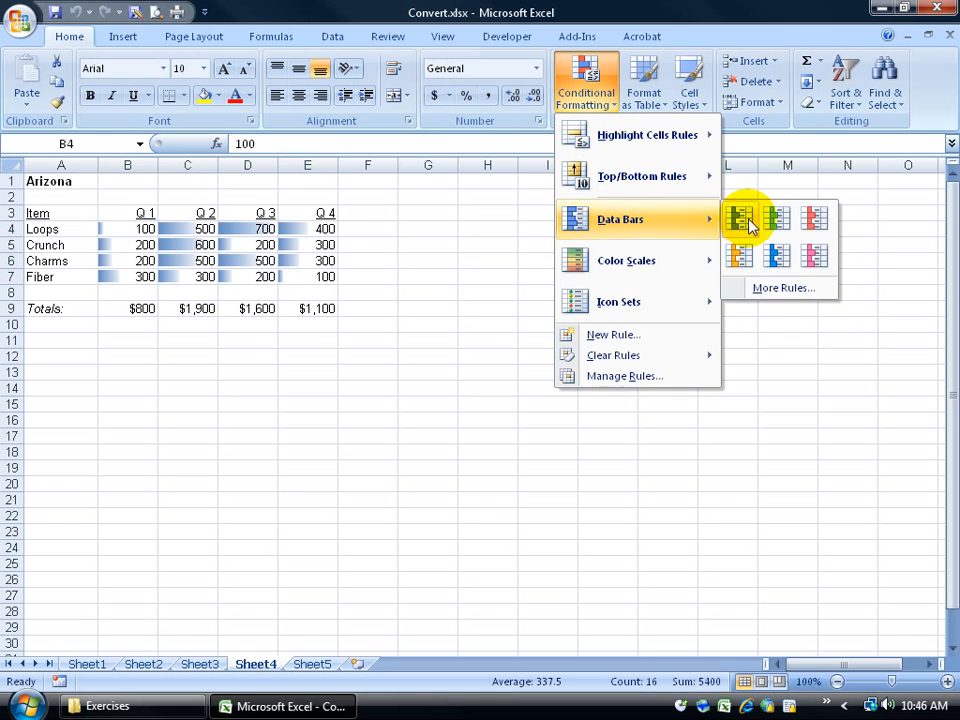
{"action": "left_click", "coordinate": [770, 254]}
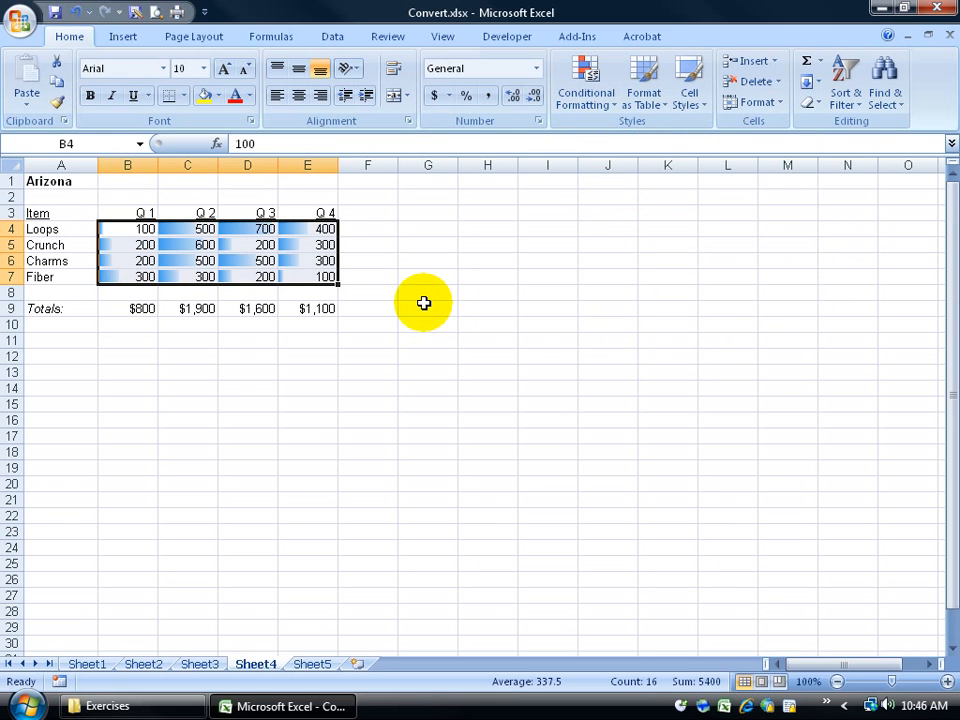
{"action": "left_click", "coordinate": [130, 11]}
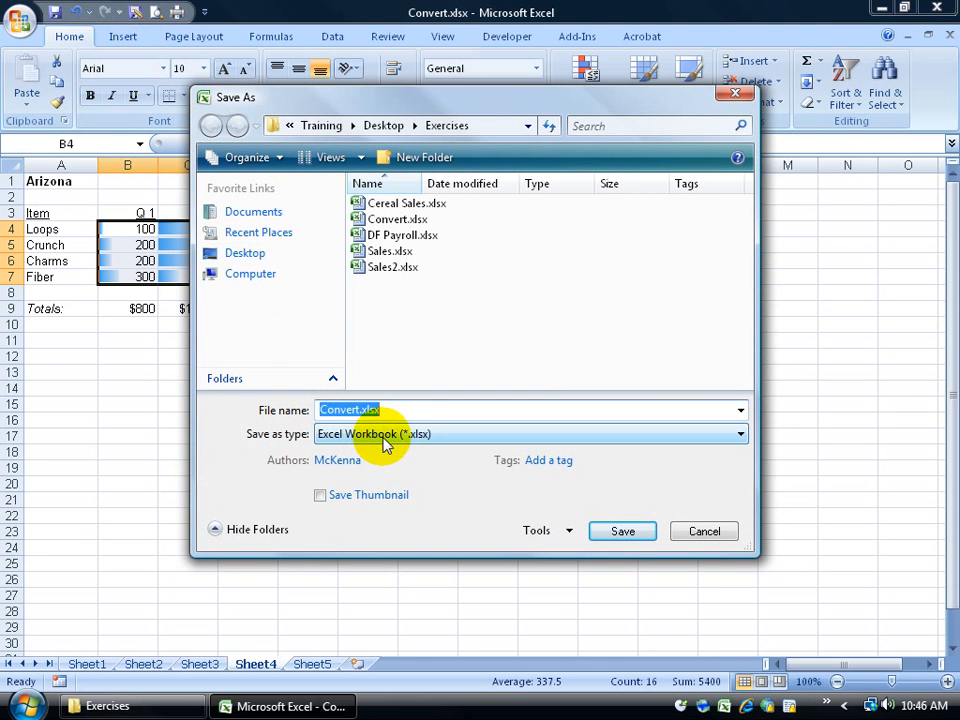
Step: Cancel Save As and run the Compatibility Checker, which flags Sheet4's data bars as unsupported
{"action": "left_click", "coordinate": [703, 531]}
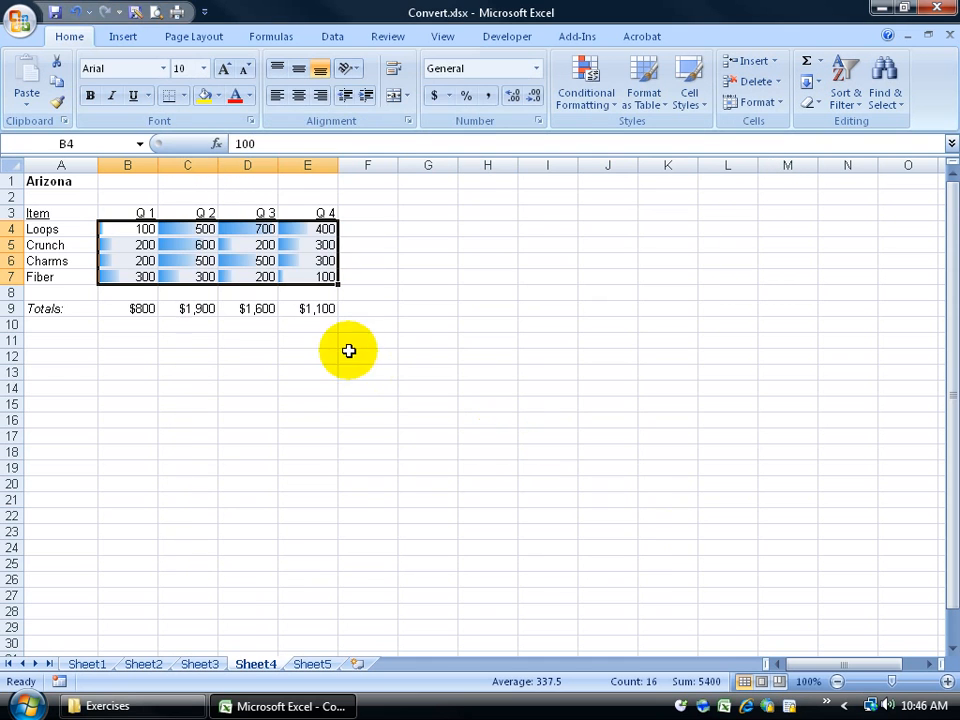
{"action": "left_click", "coordinate": [16, 20]}
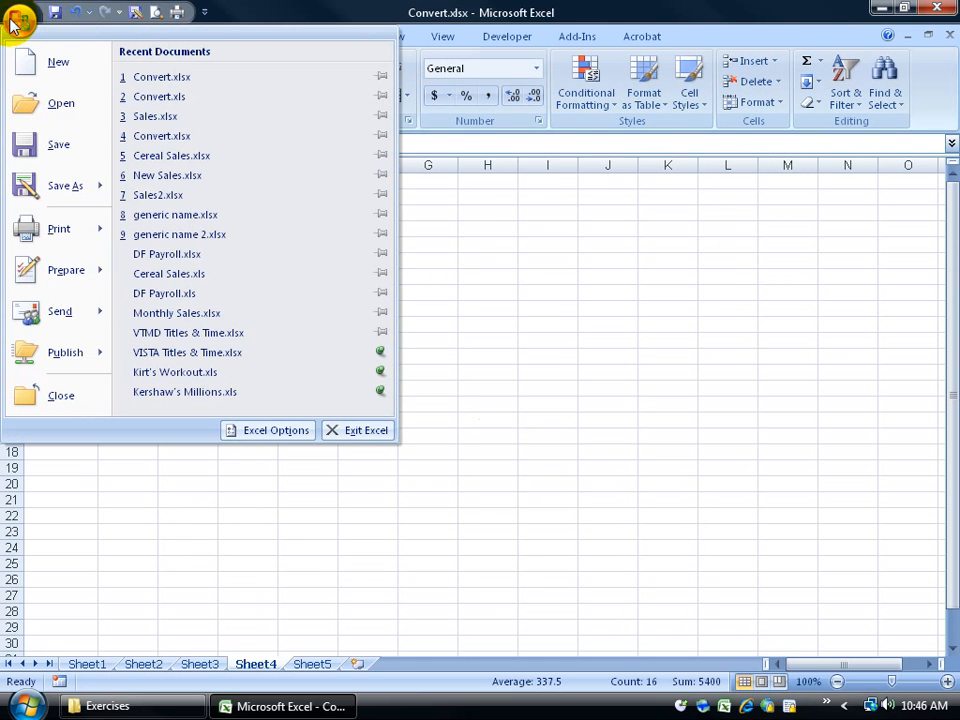
{"action": "mouse_move", "coordinate": [60, 262]}
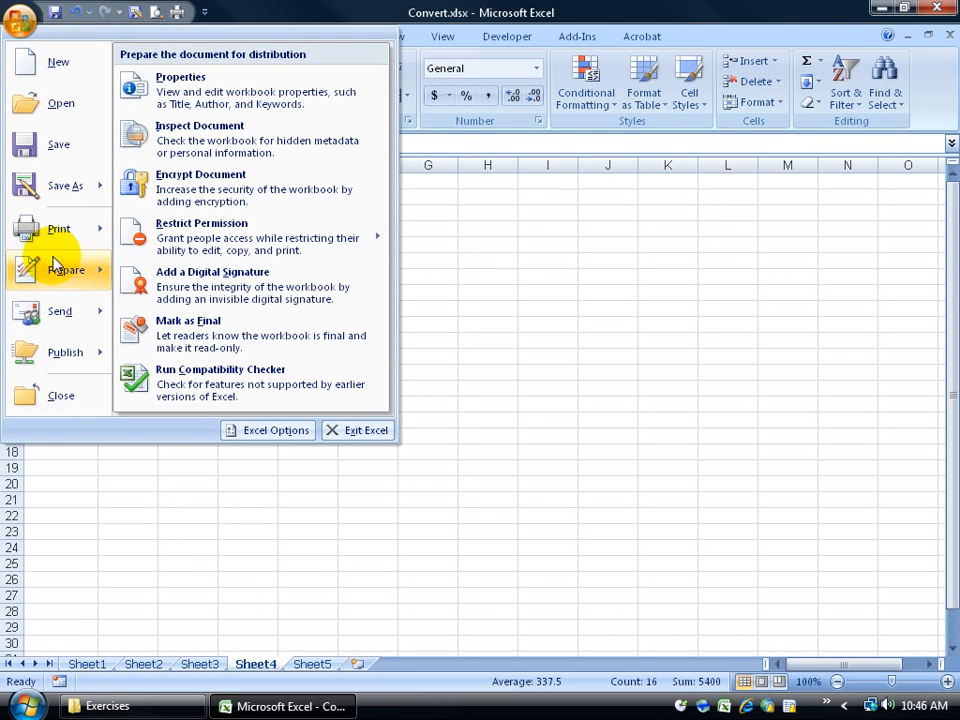
{"action": "left_click", "coordinate": [205, 387]}
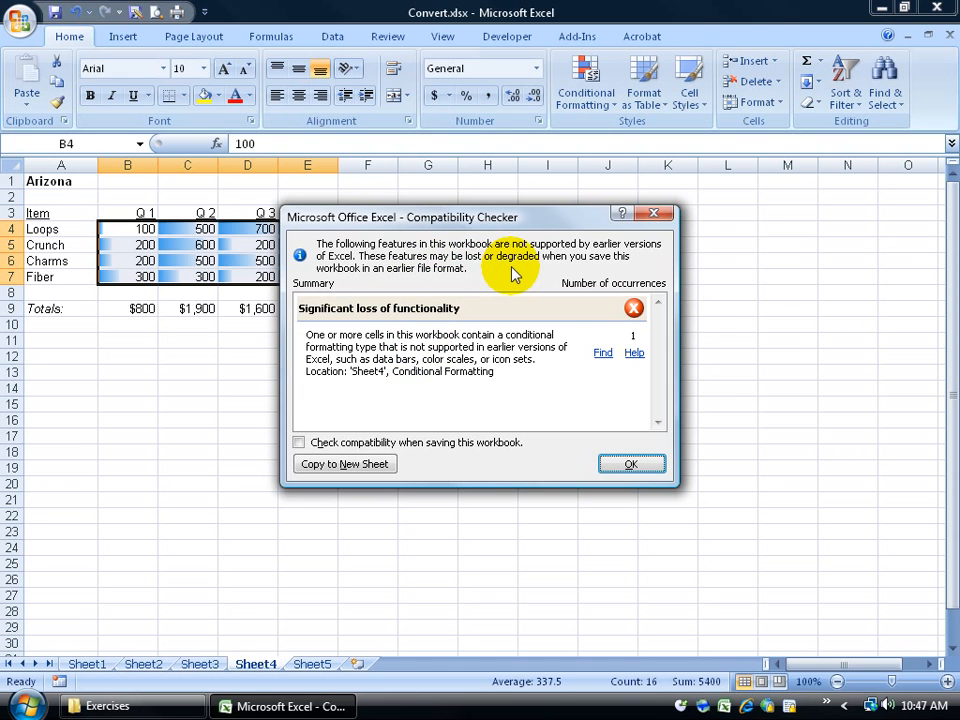
{"action": "left_click", "coordinate": [603, 352]}
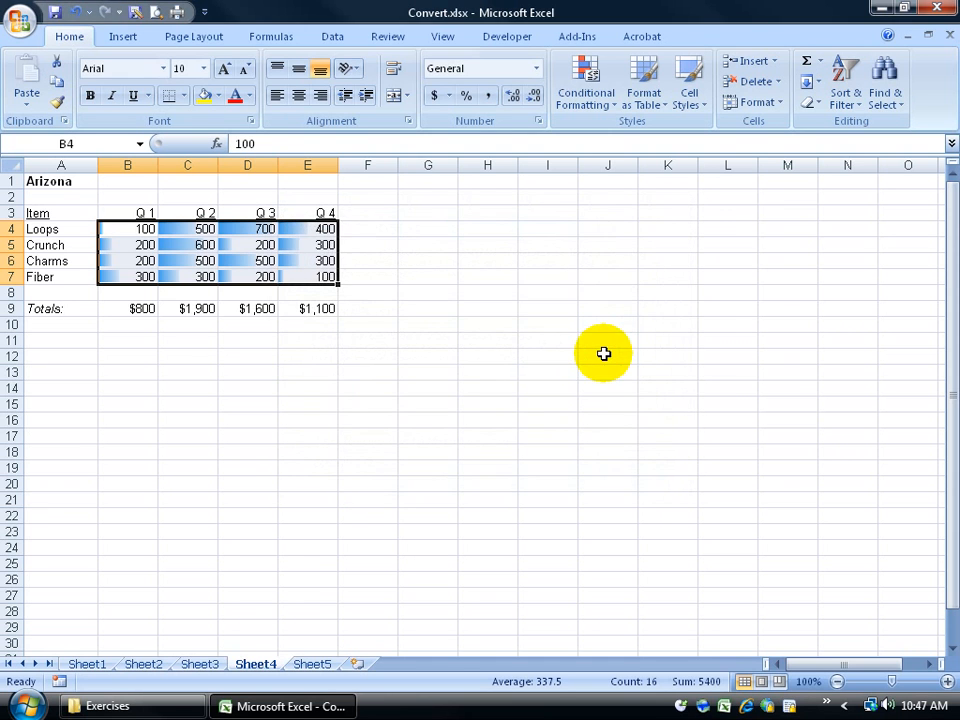
Step: Deselect the table and run the Compatibility Checker a second time, closing its report
{"action": "left_click", "coordinate": [290, 375]}
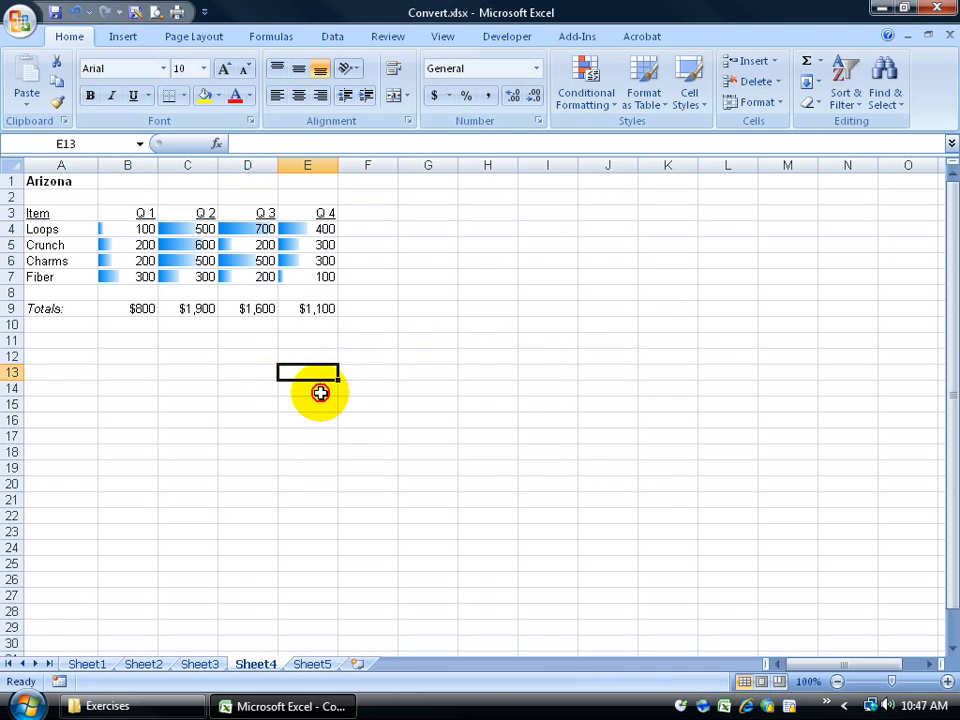
{"action": "left_click", "coordinate": [480, 422]}
{"action": "left_click", "coordinate": [24, 23]}
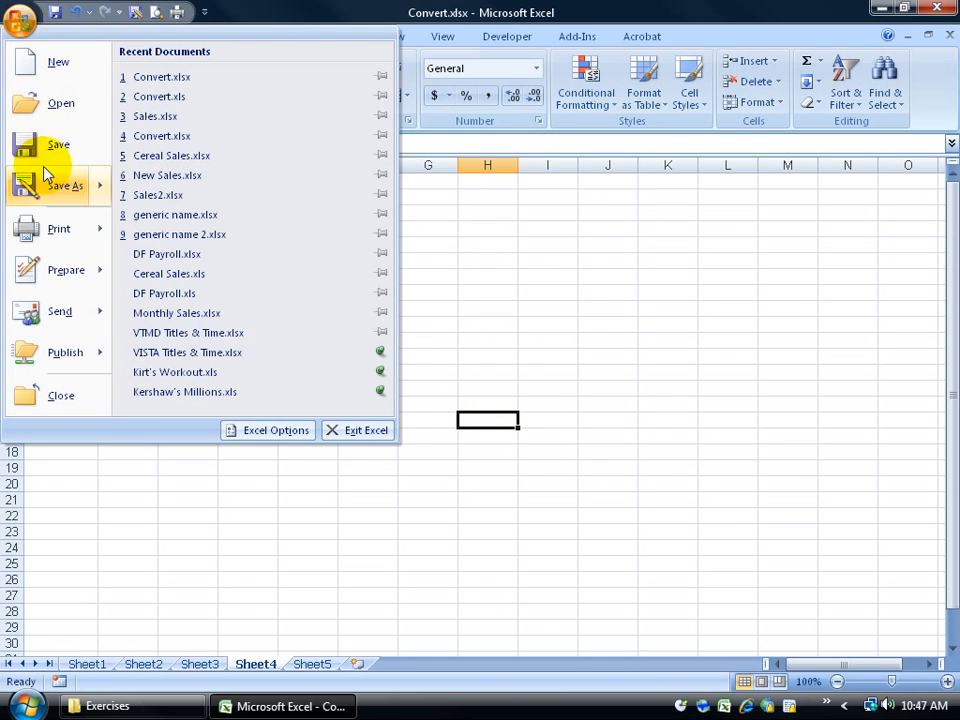
{"action": "mouse_move", "coordinate": [62, 268]}
{"action": "left_click", "coordinate": [203, 392]}
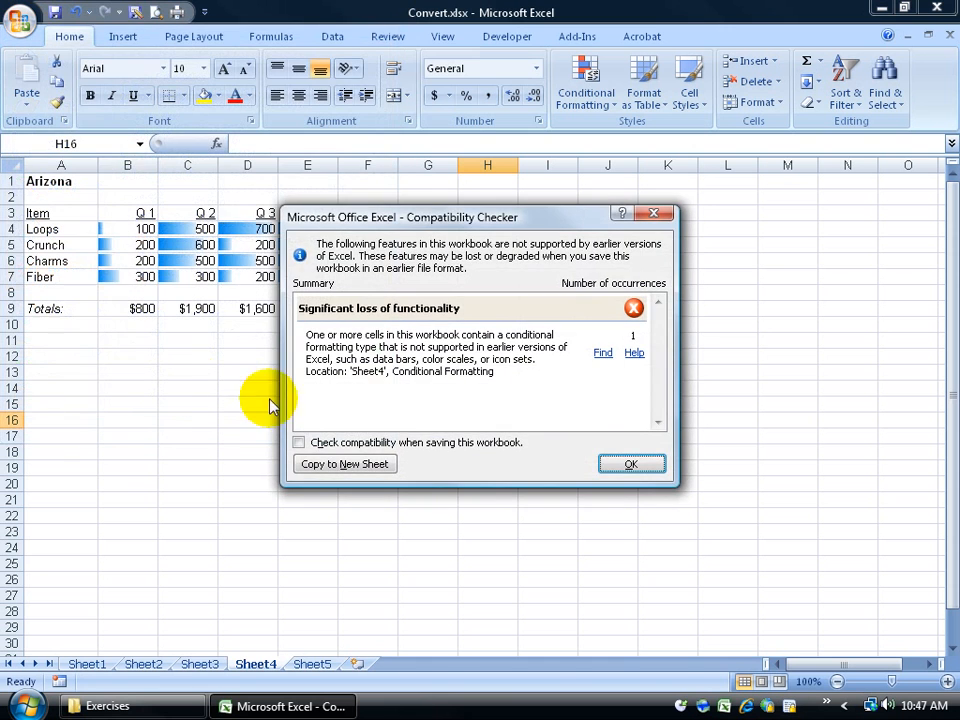
{"action": "left_click", "coordinate": [601, 353]}
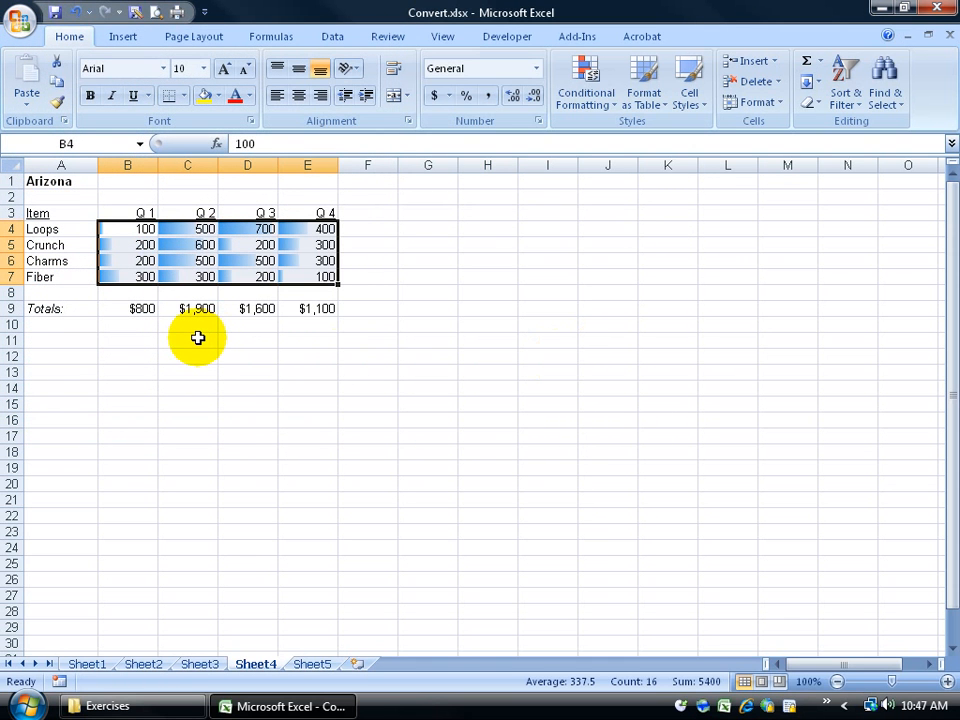
Step: Clear all conditional formatting rules from the entire Convert.xlsx sheet, removing the data bars
{"action": "left_click", "coordinate": [585, 84]}
{"action": "mouse_move", "coordinate": [699, 366]}
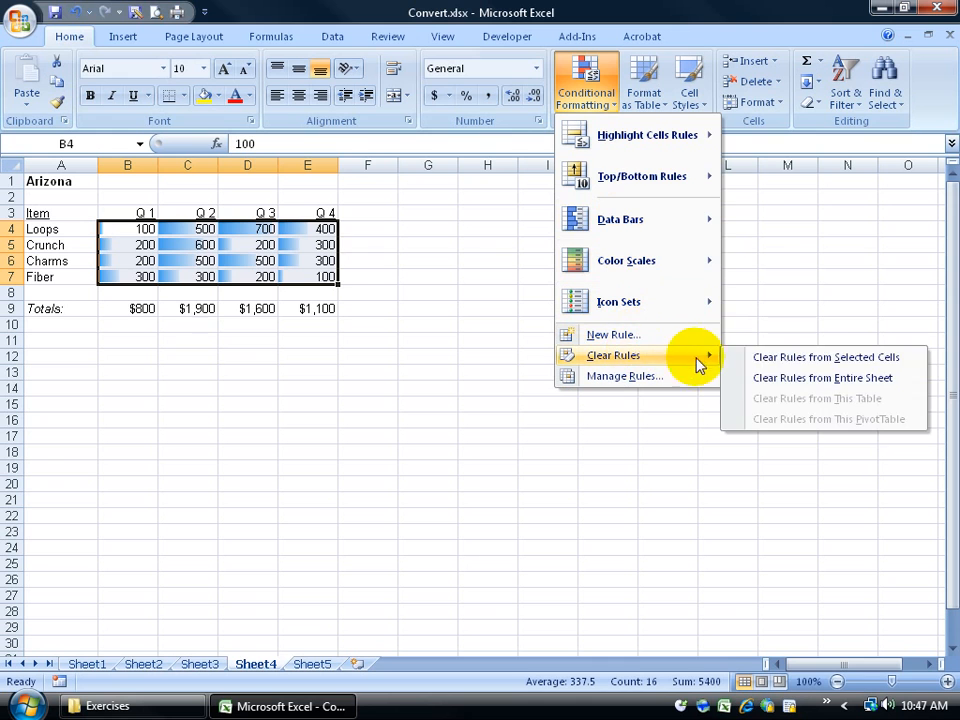
{"action": "left_click", "coordinate": [785, 377]}
{"action": "left_click", "coordinate": [507, 322]}
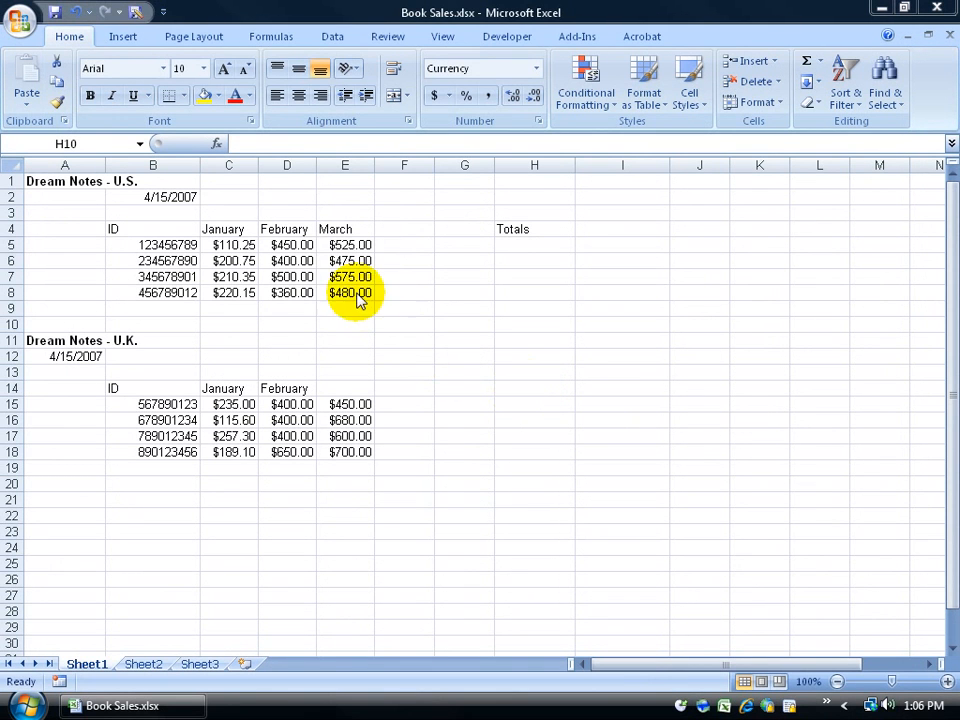
{"action": "left_click", "coordinate": [520, 375]}
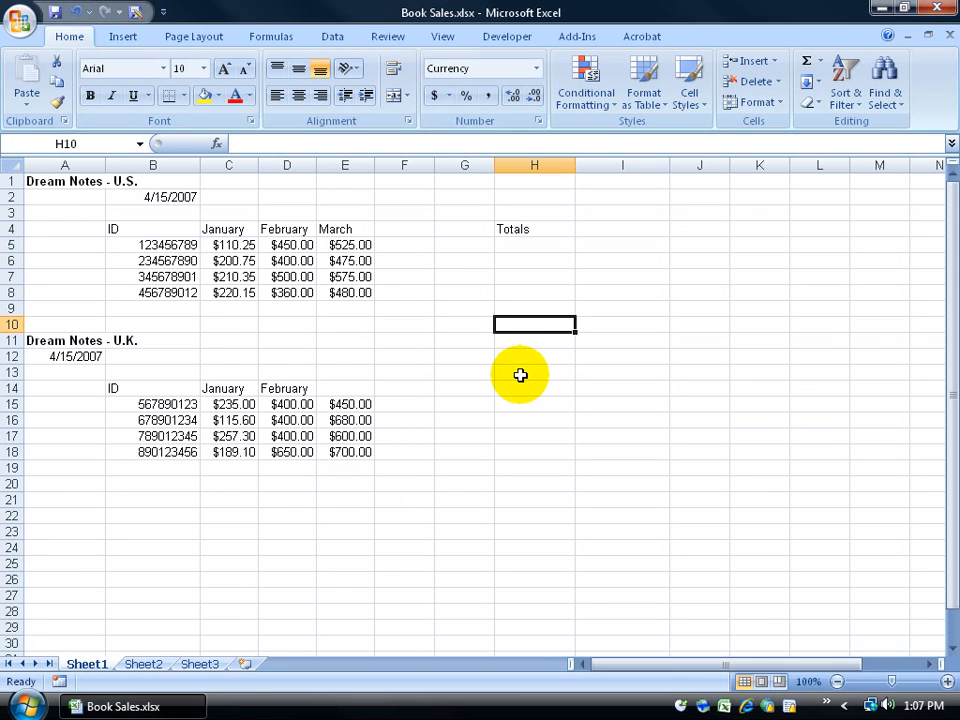
{"action": "left_click", "coordinate": [545, 236]}
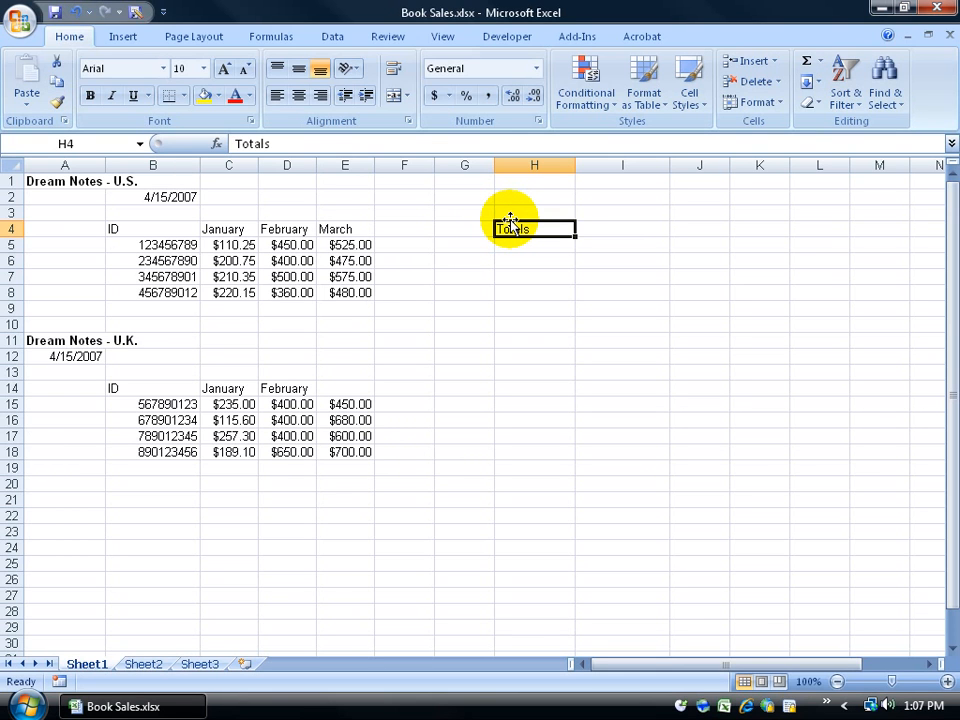
{"action": "left_click_drag", "start_coordinate": [510, 219], "coordinate": [511, 225]}
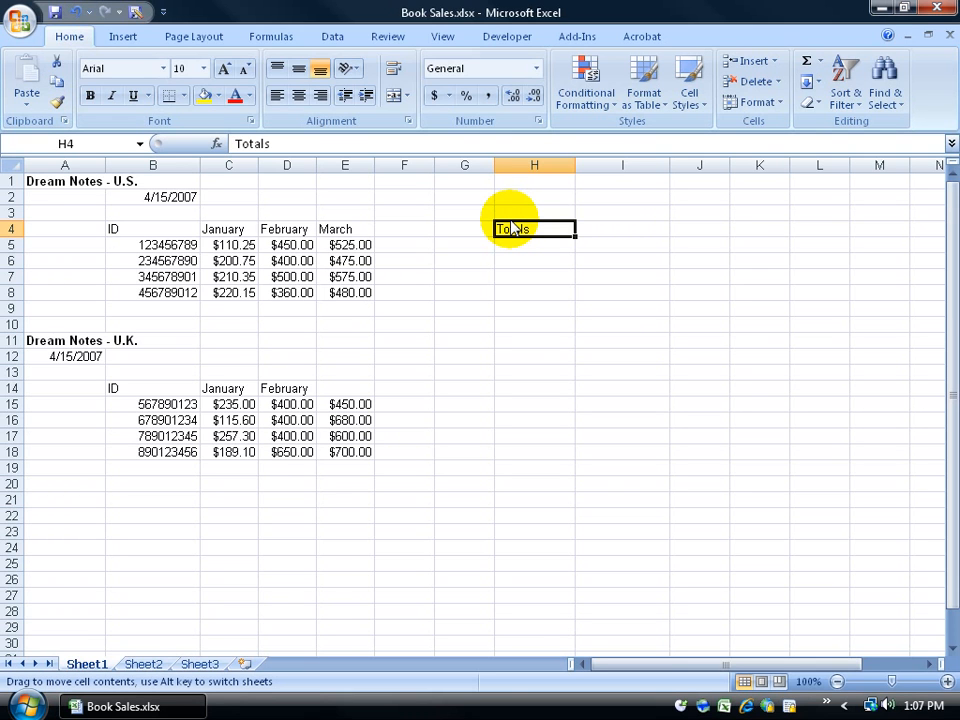
{"action": "left_click_drag", "start_coordinate": [510, 228], "coordinate": [673, 386]}
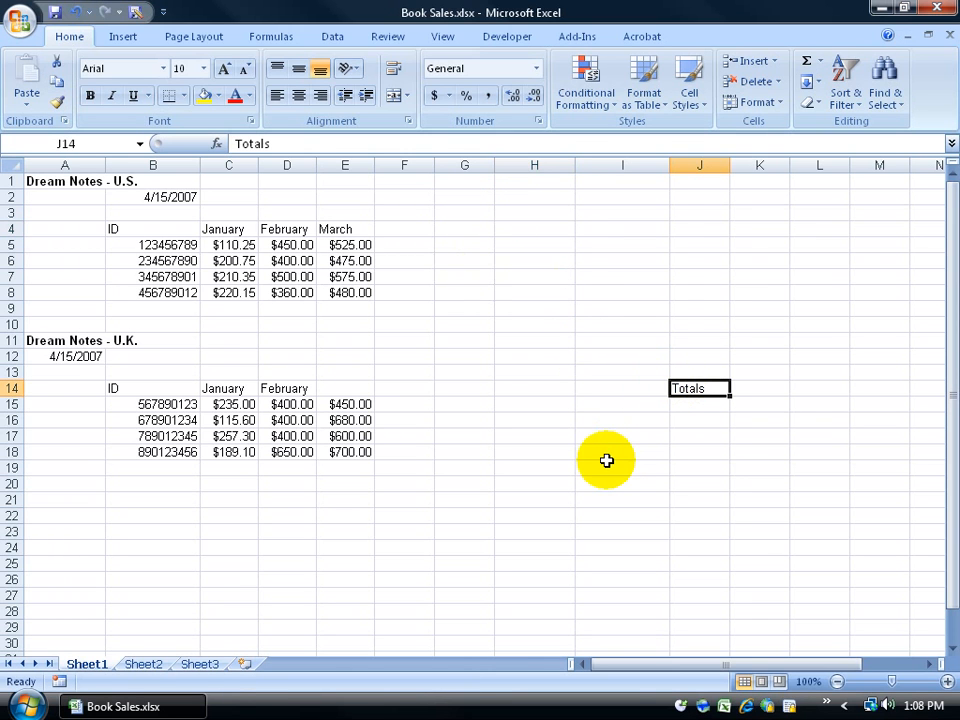
{"action": "left_click", "coordinate": [75, 11]}
{"action": "left_click_drag", "start_coordinate": [553, 240], "coordinate": [476, 240]}
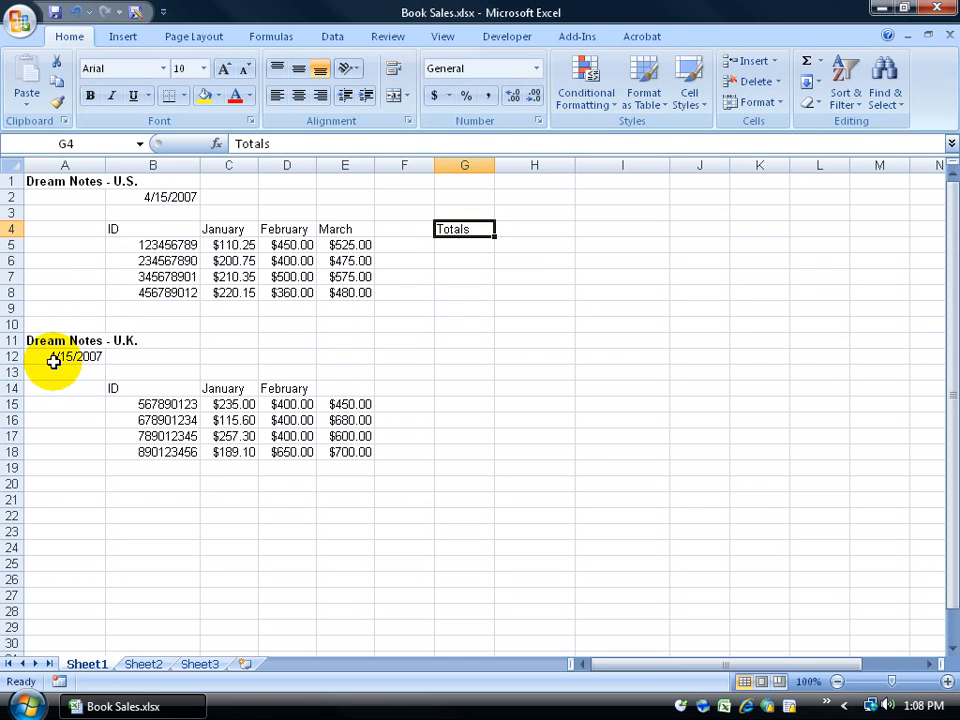
{"action": "left_click", "coordinate": [158, 196]}
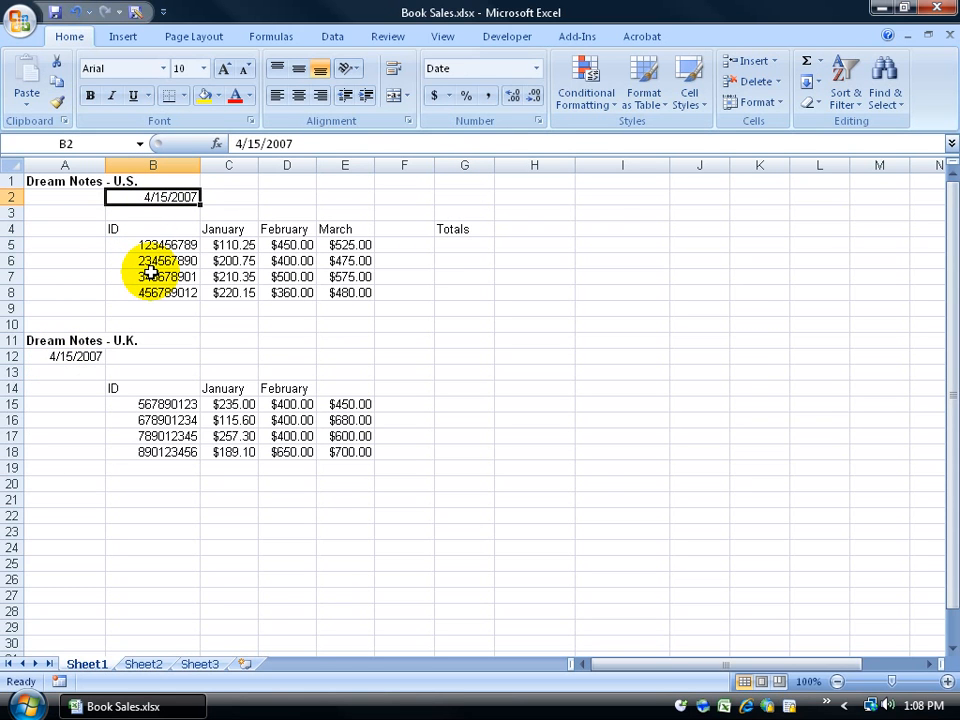
Step: Cut the 4/15/2007 date from B2 and paste it into A2
{"action": "right_click", "coordinate": [121, 197]}
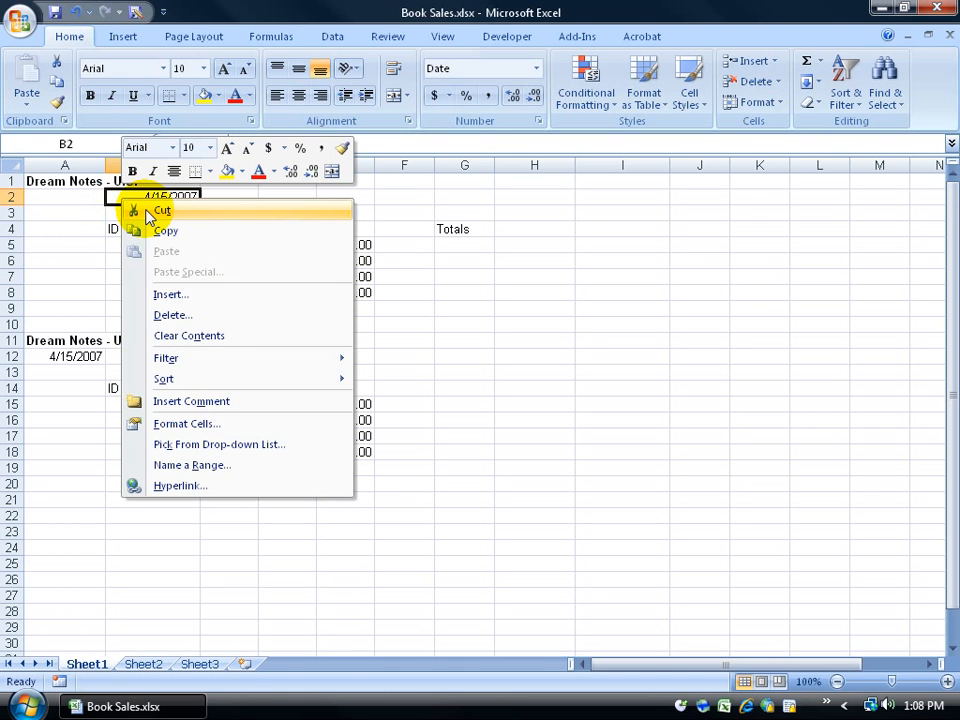
{"action": "key", "text": "Escape"}
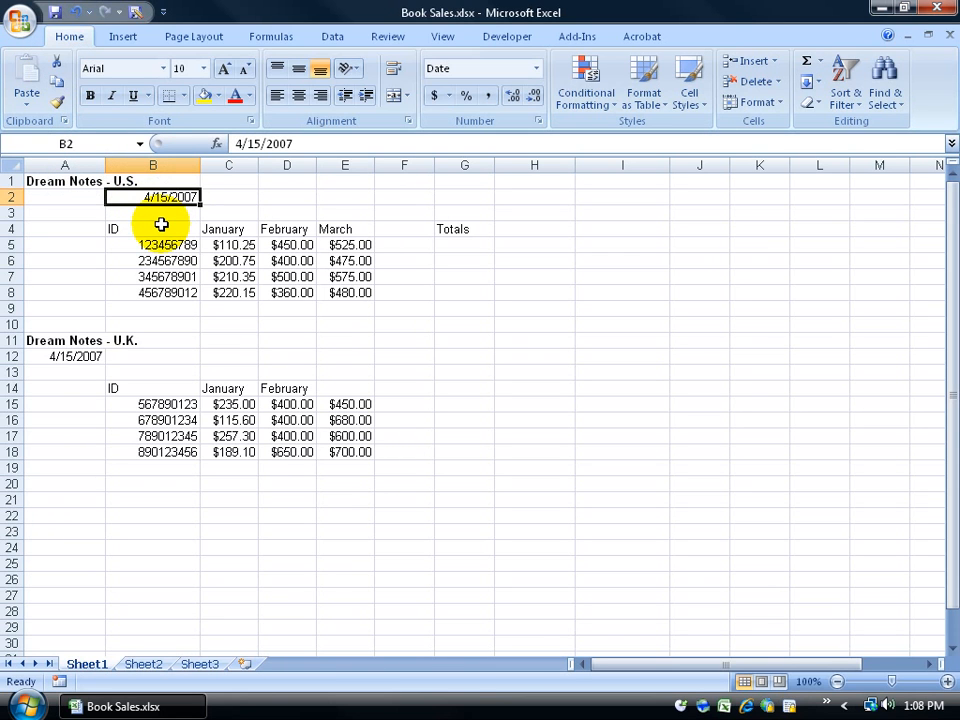
{"action": "key", "text": "ctrl+x"}
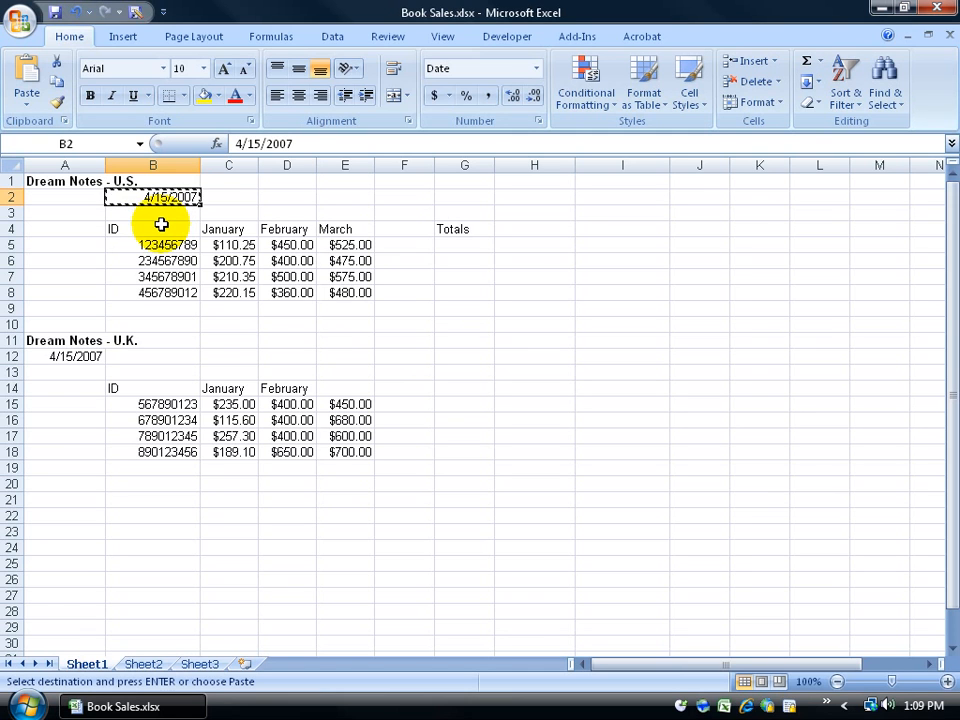
{"action": "key", "text": "Escape"}
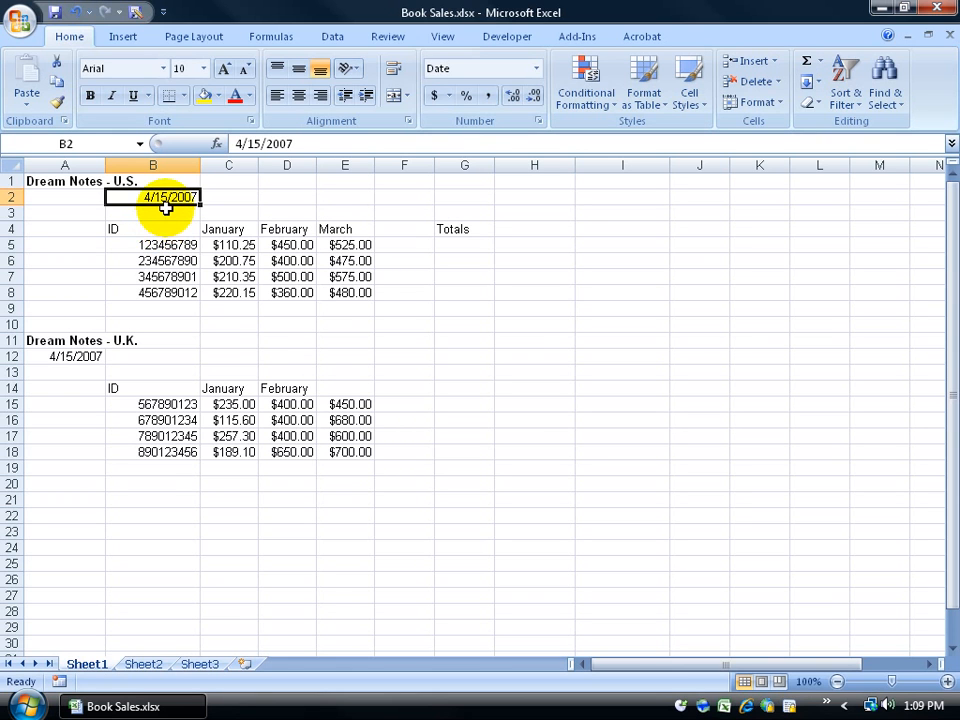
{"action": "right_click", "coordinate": [168, 199]}
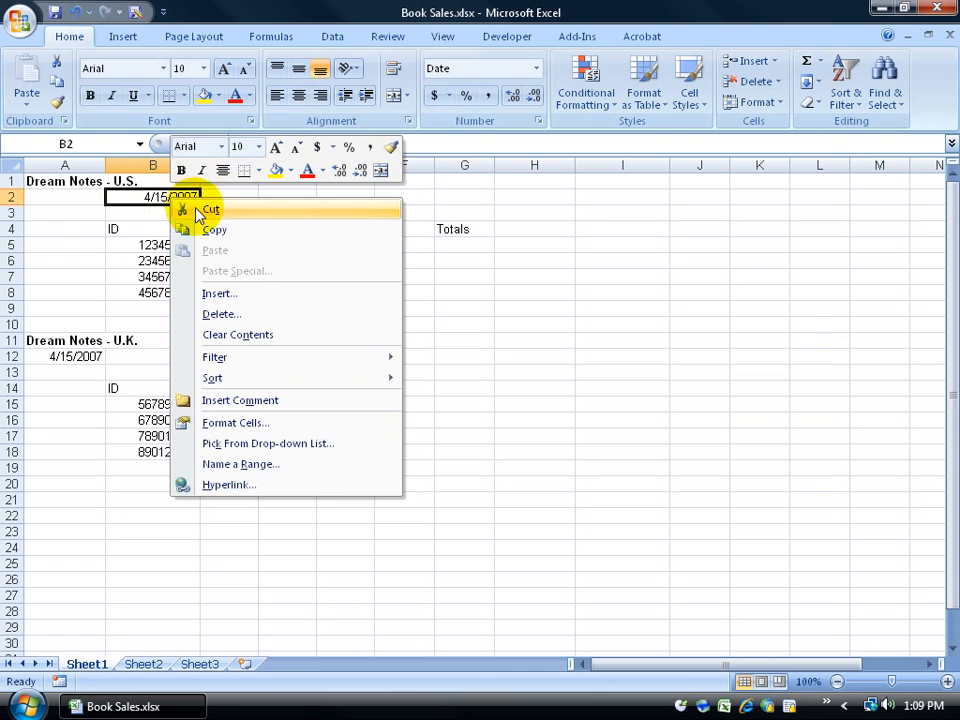
{"action": "left_click", "coordinate": [210, 211]}
{"action": "left_click", "coordinate": [81, 196]}
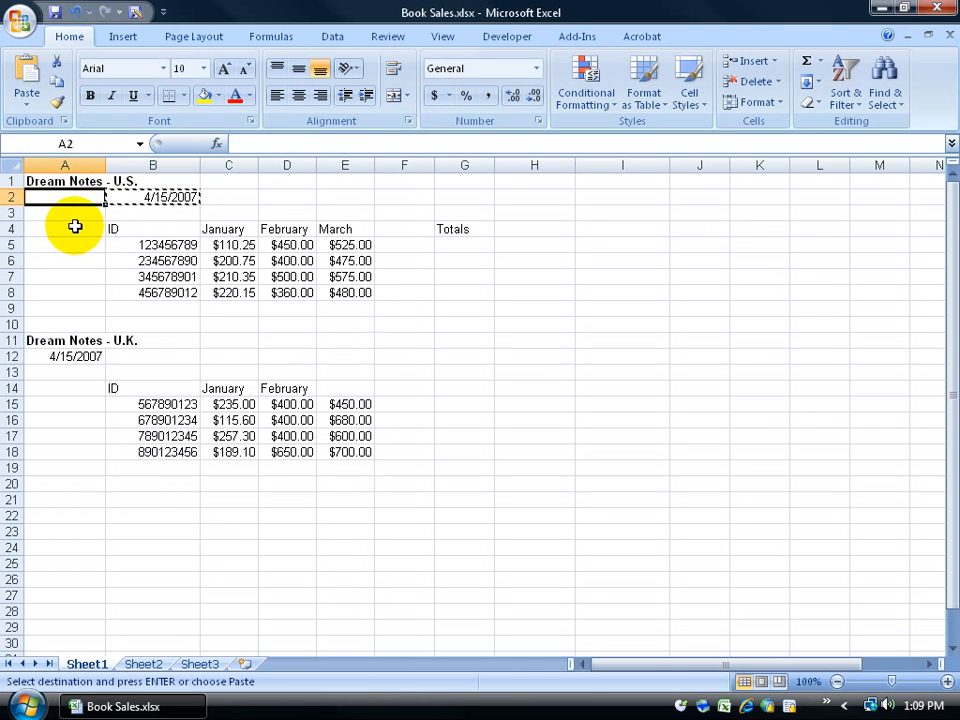
{"action": "right_click", "coordinate": [72, 205]}
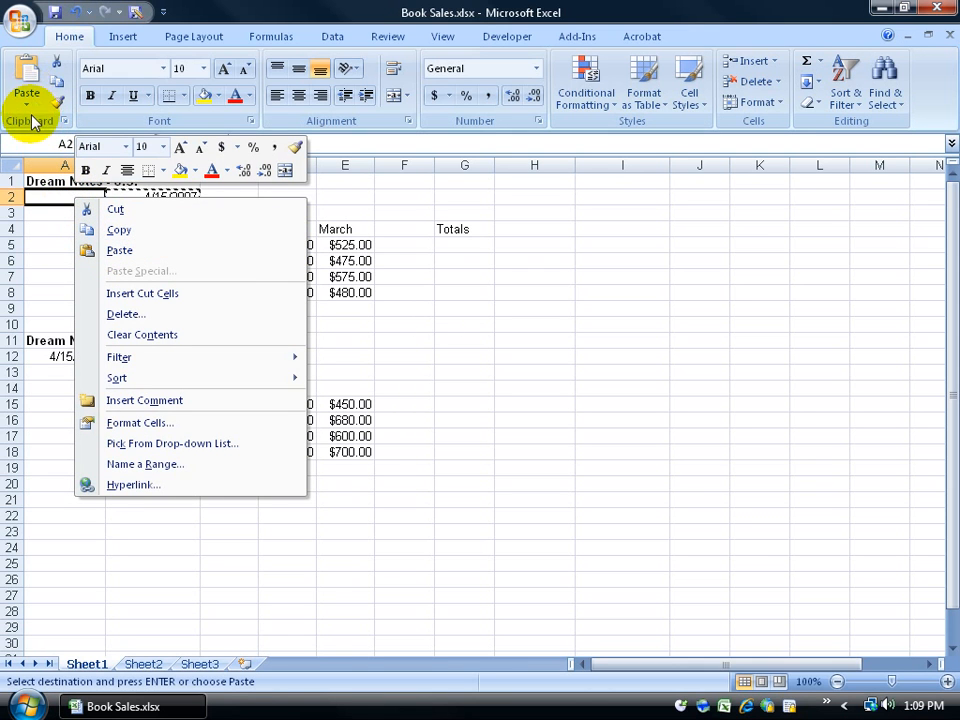
{"action": "key", "text": "Escape"}
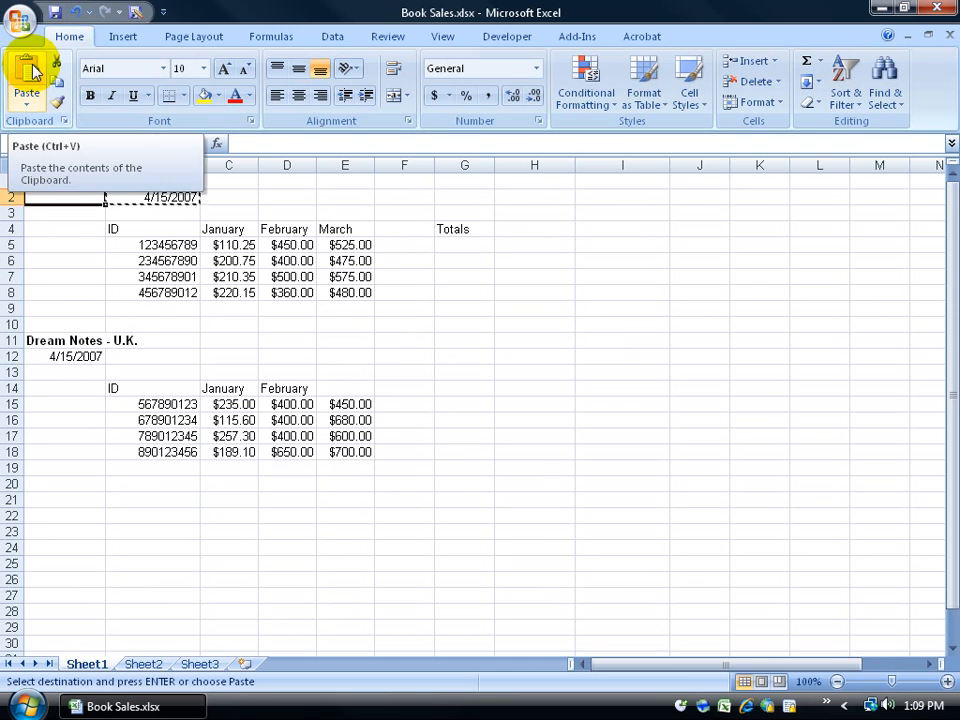
{"action": "left_click", "coordinate": [32, 100]}
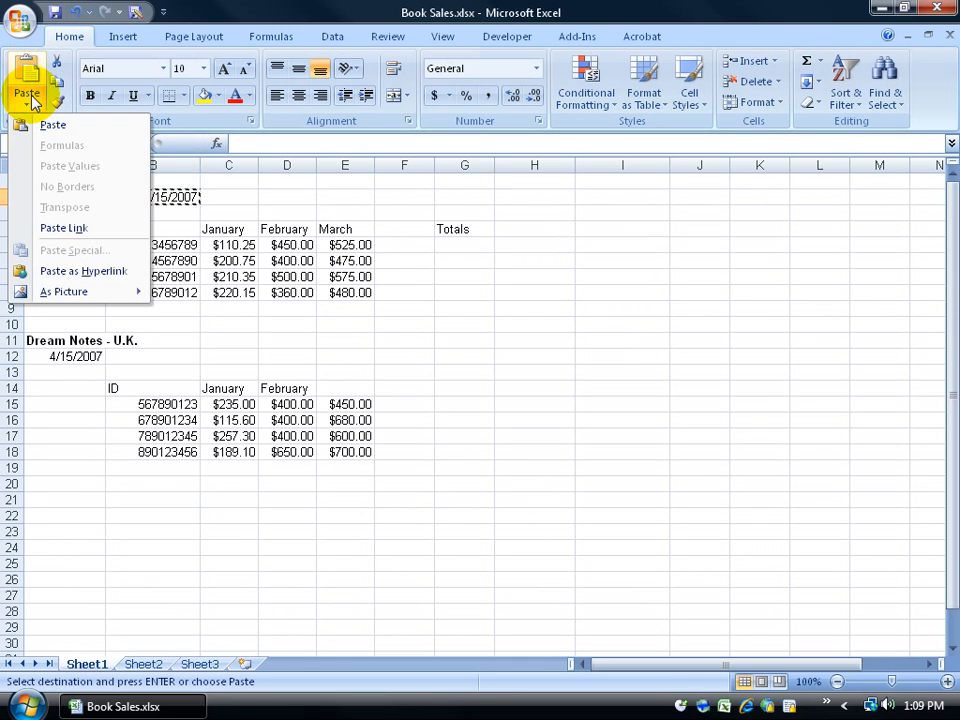
{"action": "left_click", "coordinate": [30, 70]}
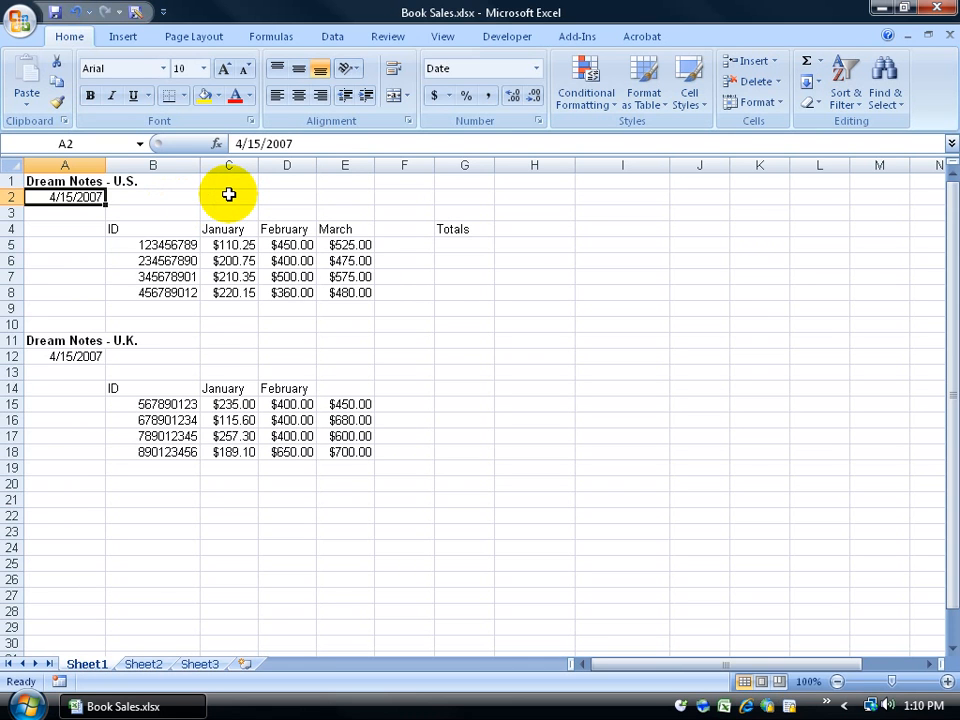
Step: Copy the March header from E4 and paste it into E14 of the U.K. table
{"action": "left_click", "coordinate": [349, 229]}
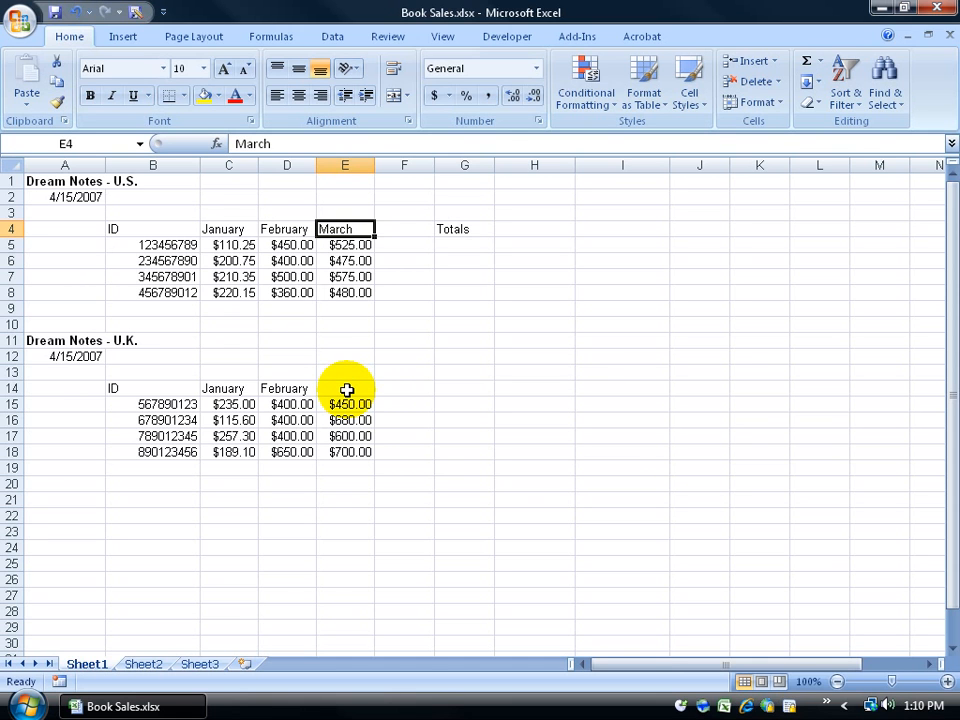
{"action": "right_click", "coordinate": [352, 233]}
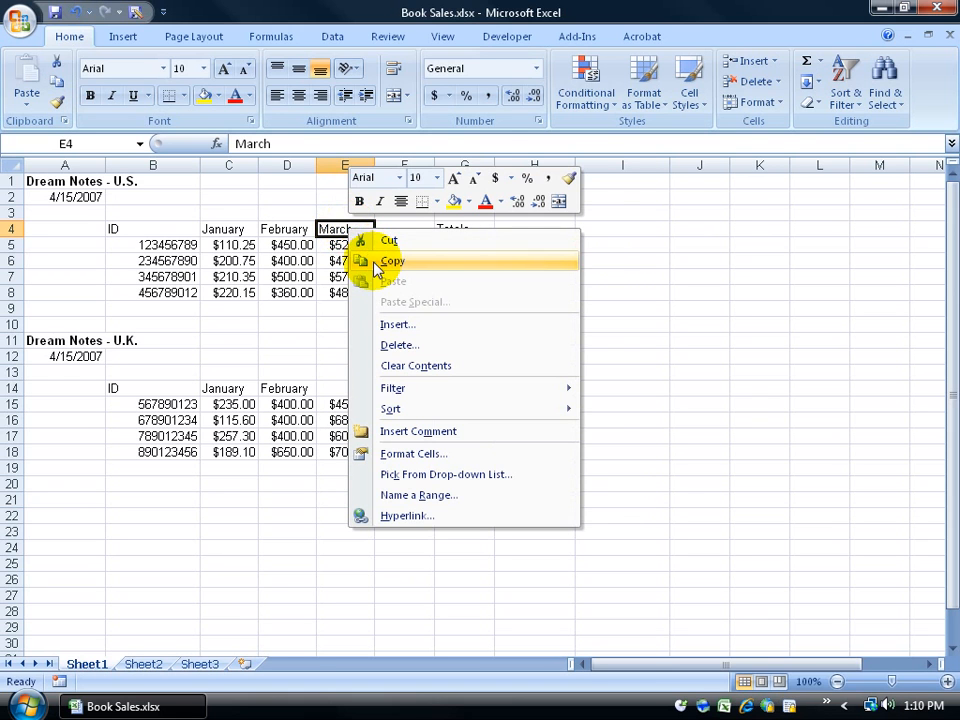
{"action": "left_click", "coordinate": [333, 229]}
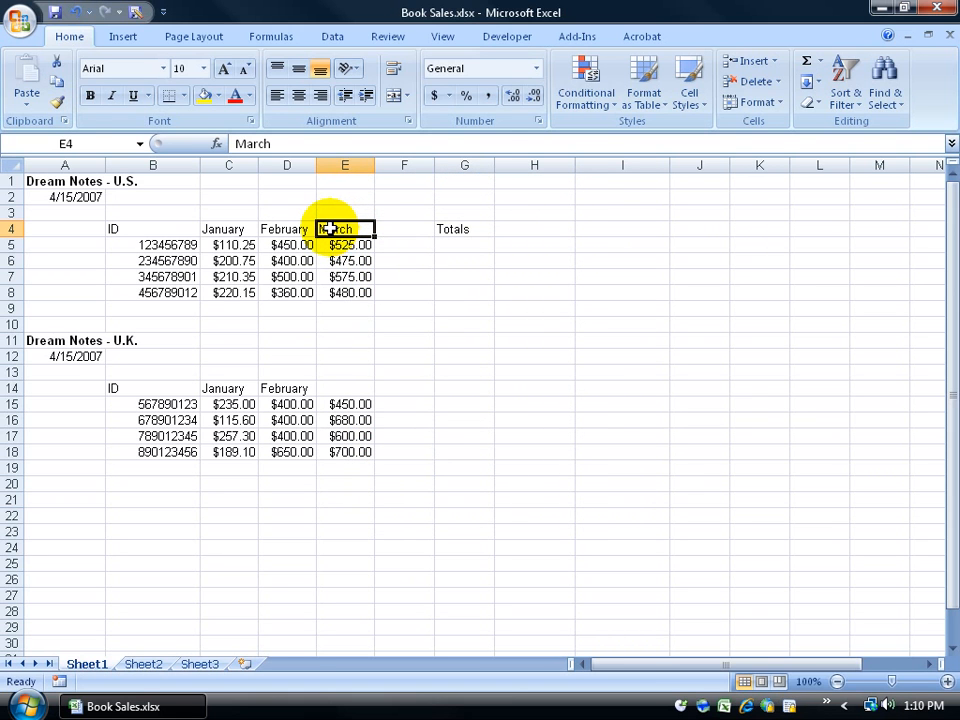
{"action": "left_click", "coordinate": [58, 84]}
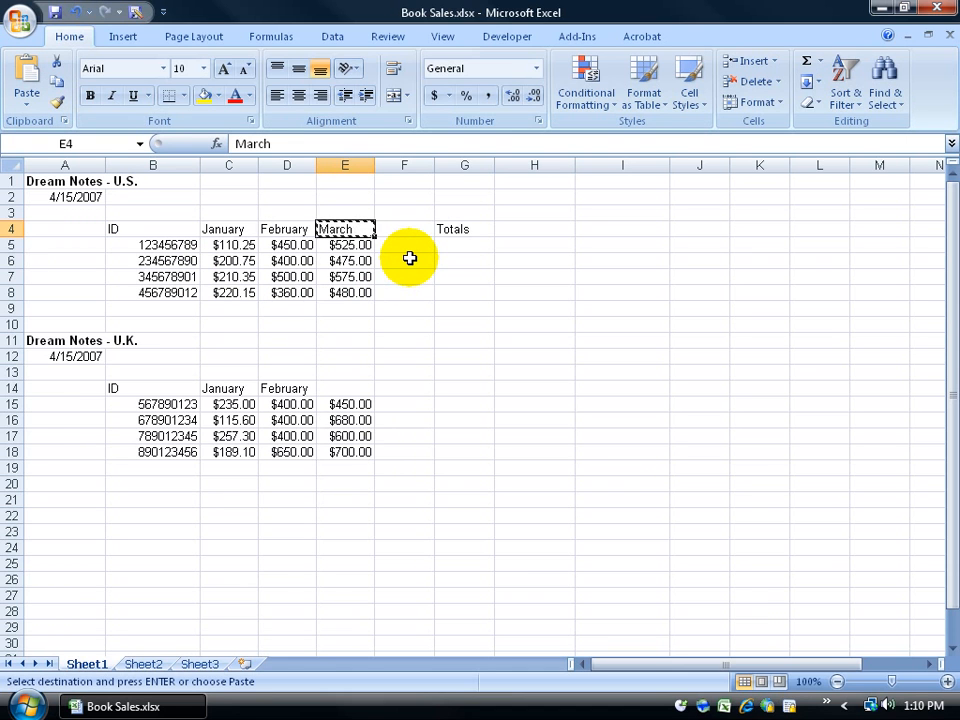
{"action": "left_click", "coordinate": [352, 387]}
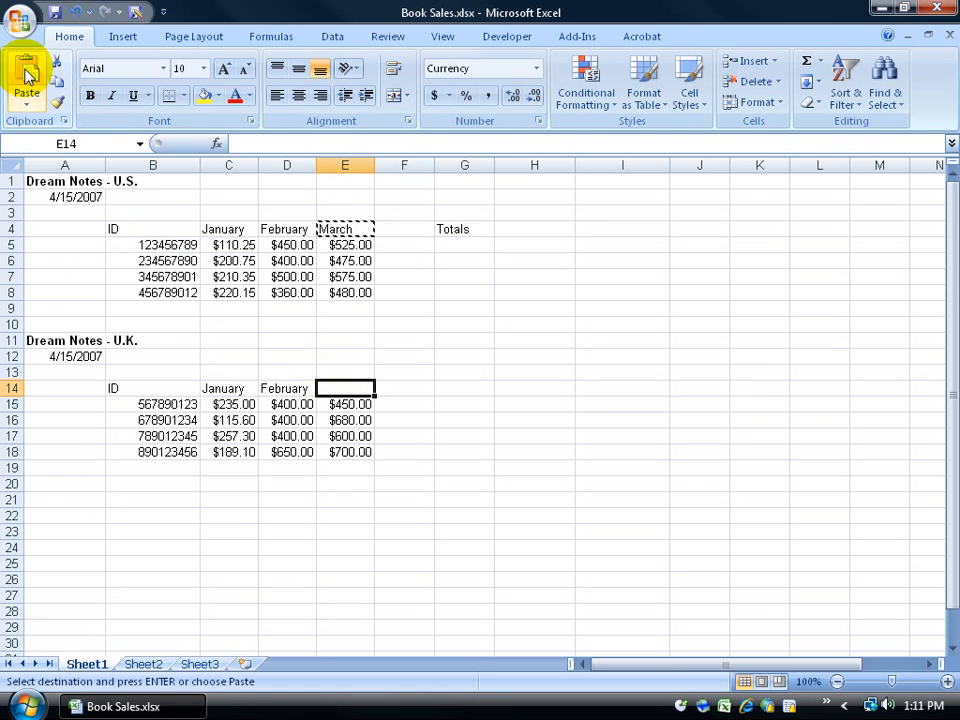
{"action": "right_click", "coordinate": [330, 385]}
{"action": "left_click", "coordinate": [373, 440]}
{"action": "left_click", "coordinate": [373, 440]}
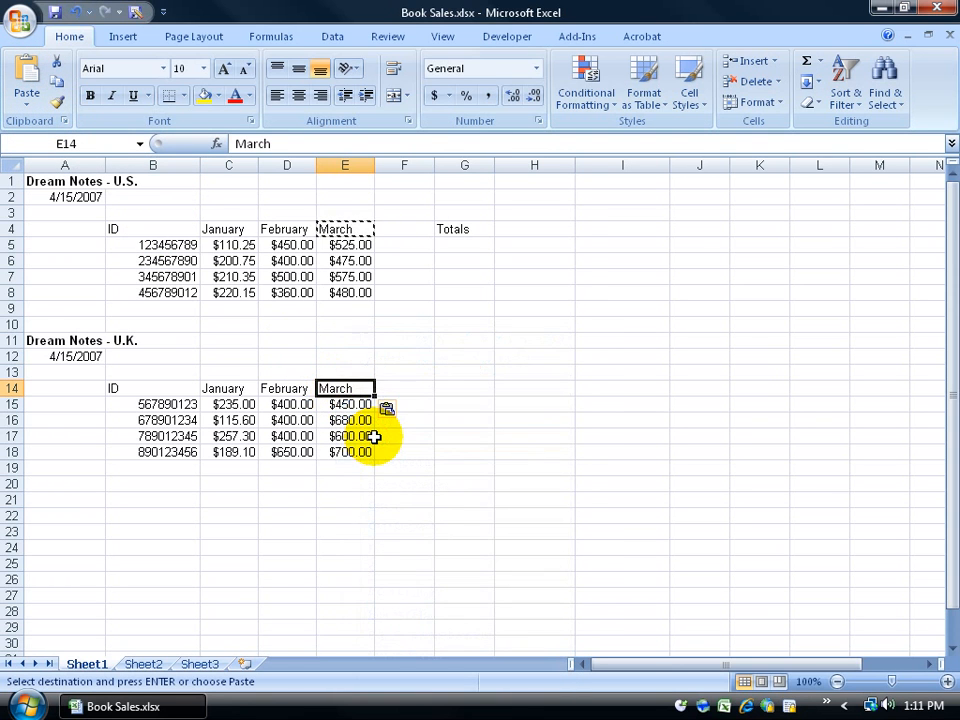
Step: Paste extra March copies into G14 and H11, then end the copy mode
{"action": "left_click", "coordinate": [462, 390]}
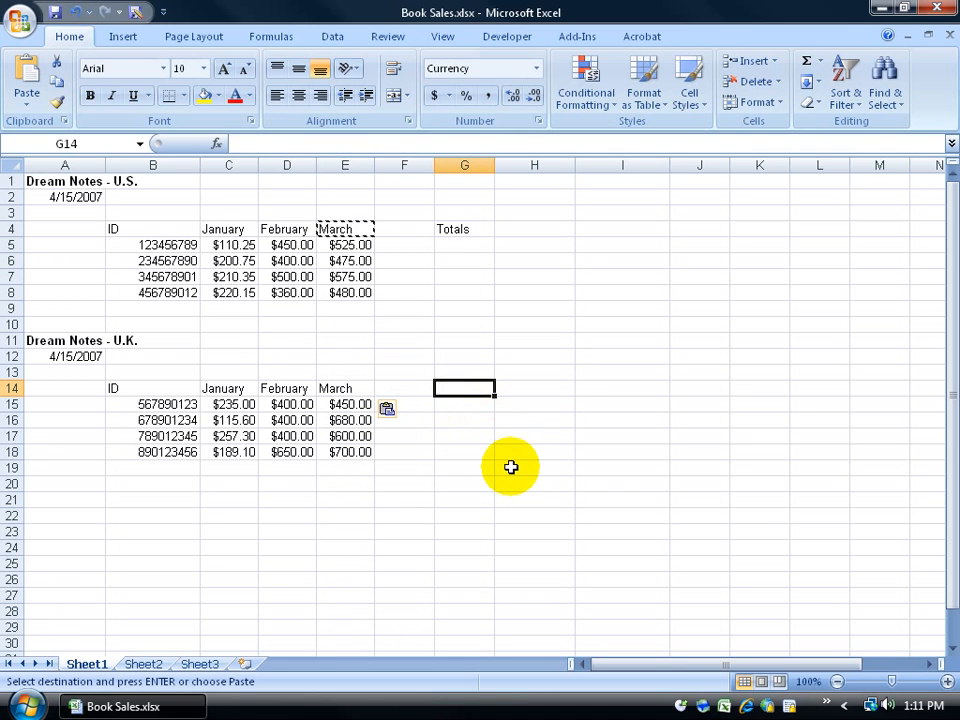
{"action": "key", "text": "ctrl+v"}
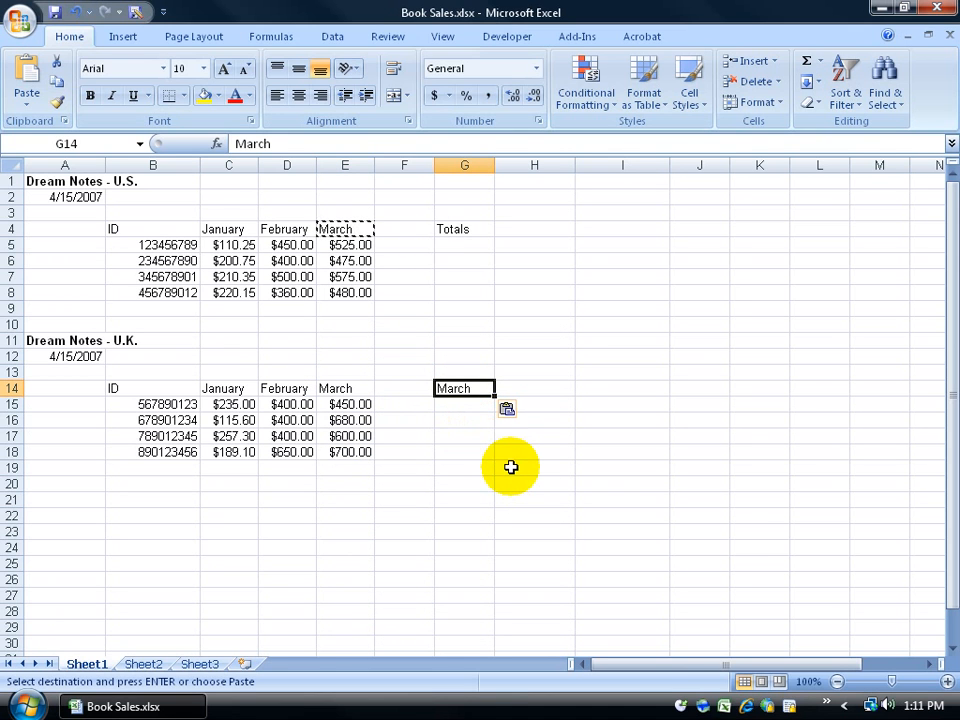
{"action": "left_click", "coordinate": [549, 345]}
{"action": "right_click", "coordinate": [550, 346]}
{"action": "left_click", "coordinate": [578, 392]}
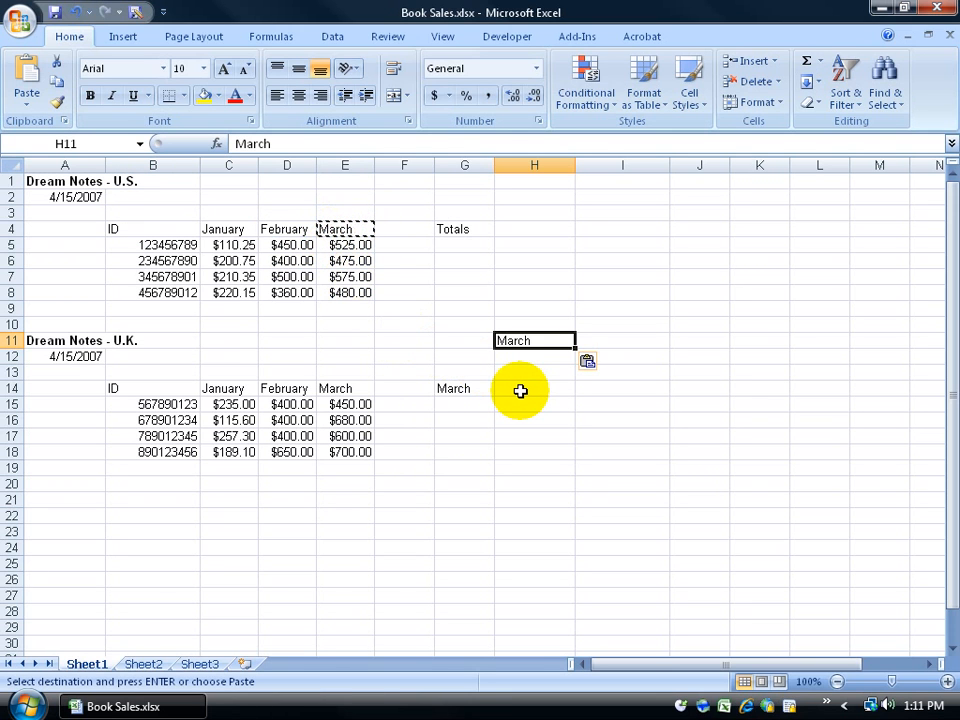
{"action": "left_click", "coordinate": [596, 405]}
{"action": "left_click", "coordinate": [441, 454]}
{"action": "left_click", "coordinate": [535, 532]}
{"action": "left_click", "coordinate": [639, 493]}
{"action": "left_click", "coordinate": [633, 312]}
{"action": "left_click", "coordinate": [534, 276]}
{"action": "left_click", "coordinate": [450, 306]}
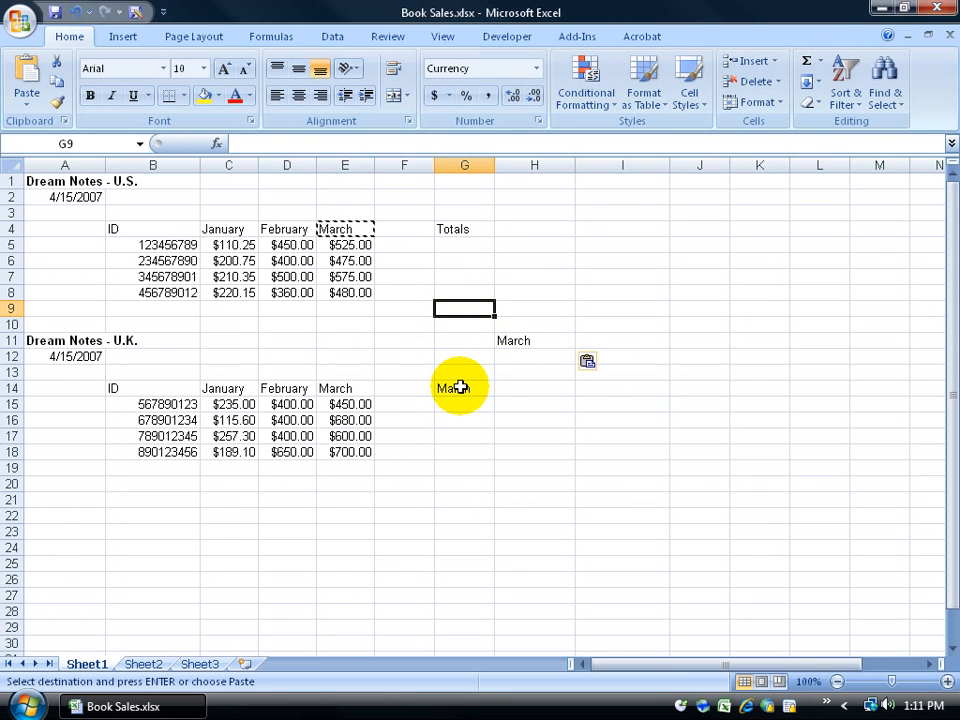
{"action": "key", "text": "Escape"}
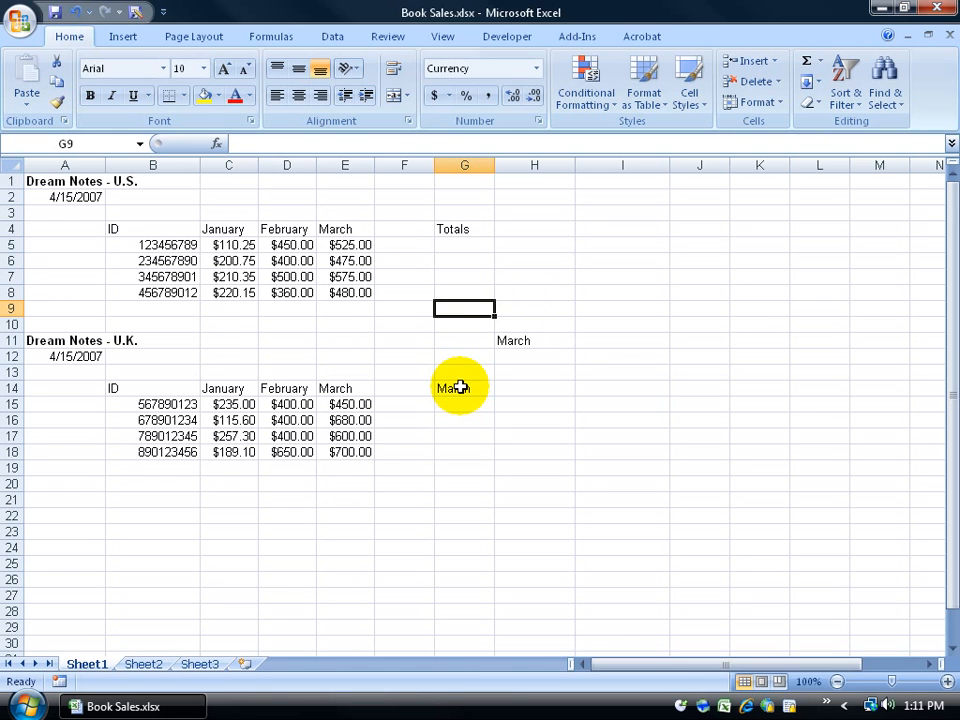
Step: Delete the stray March entries in F9:H16 and select the Totals heading in G4
{"action": "left_click", "coordinate": [396, 308]}
{"action": "left_click_drag", "start_coordinate": [396, 308], "coordinate": [527, 415]}
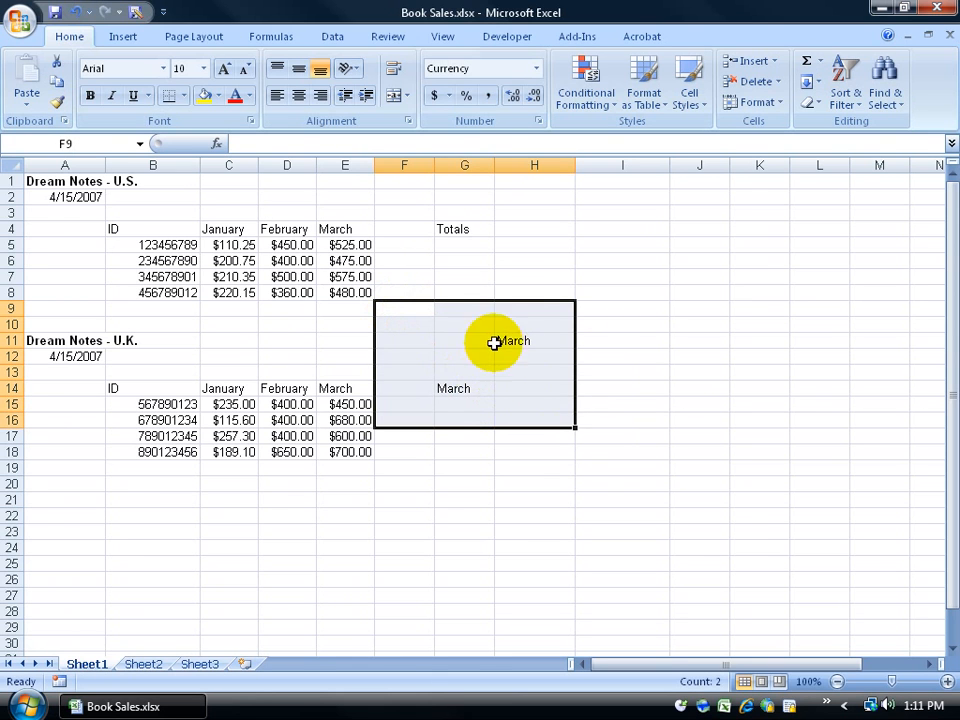
{"action": "key", "text": "Delete"}
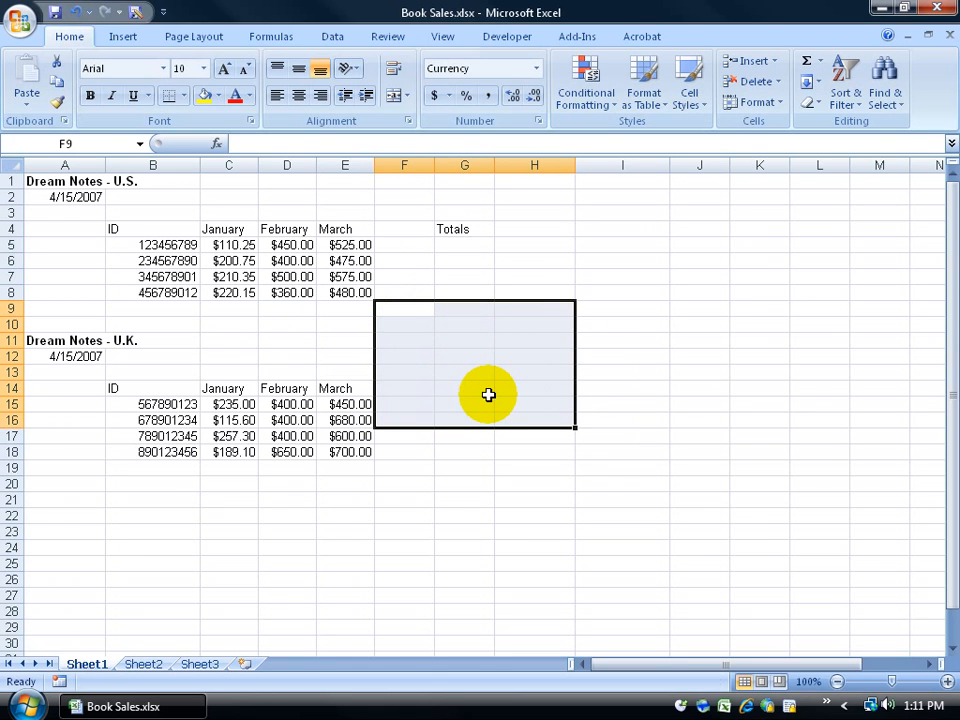
{"action": "left_click", "coordinate": [612, 374]}
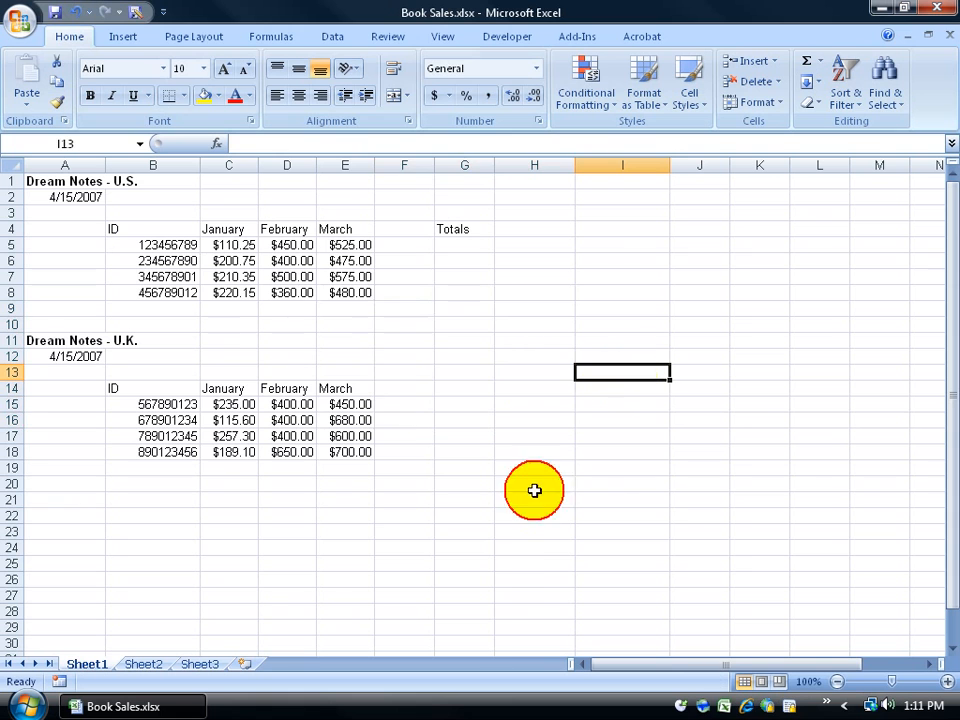
{"action": "key", "text": "Up"}
{"action": "key", "text": "Left"}
{"action": "key", "text": "Left"}
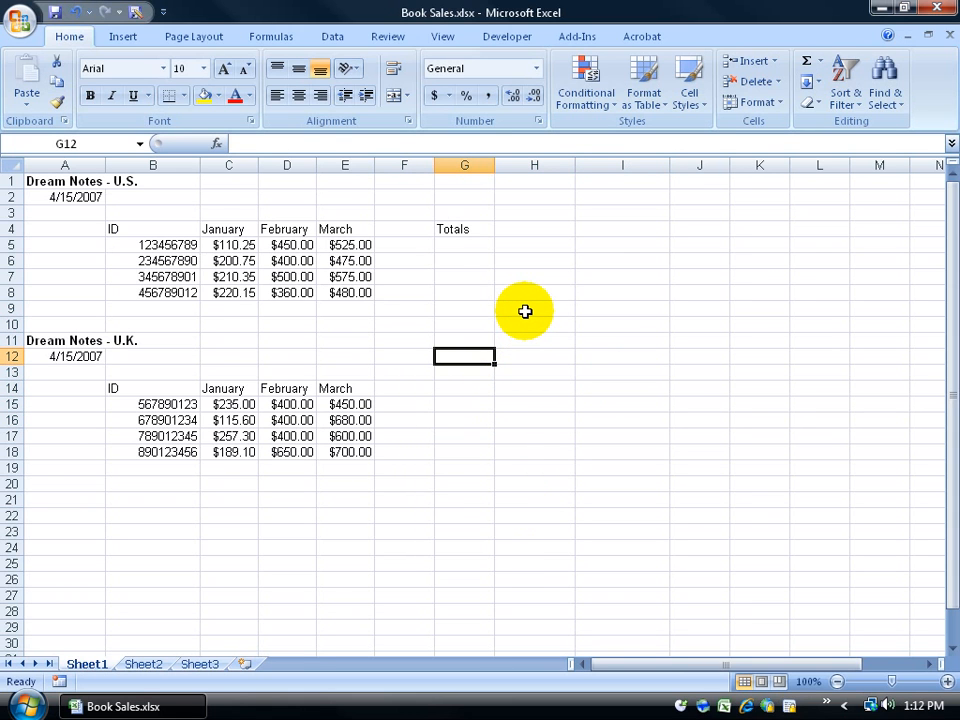
{"action": "left_click", "coordinate": [456, 229]}
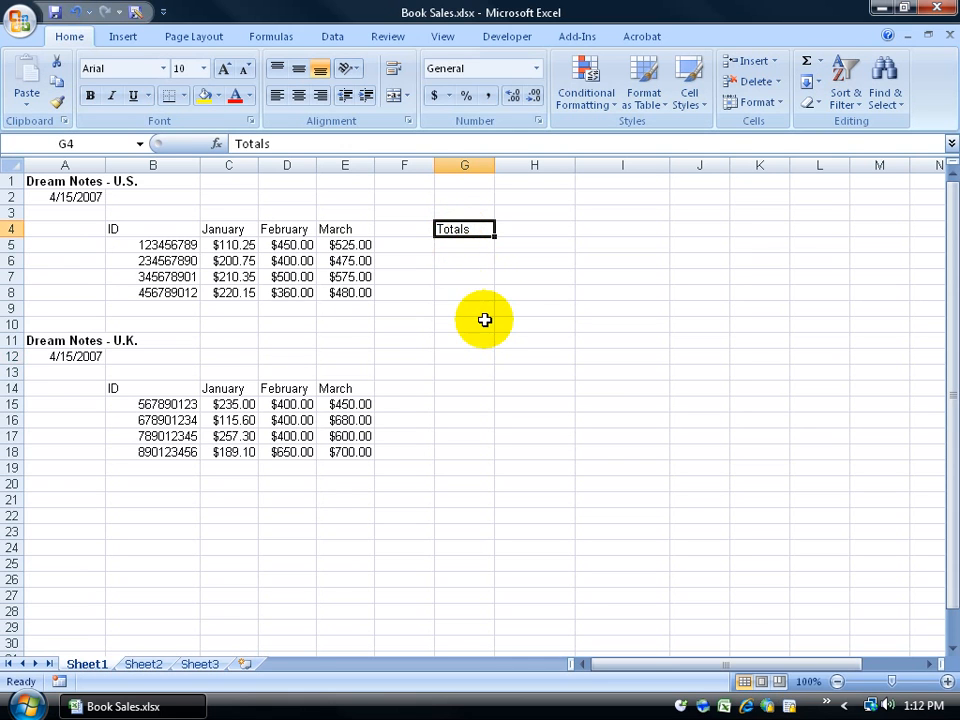
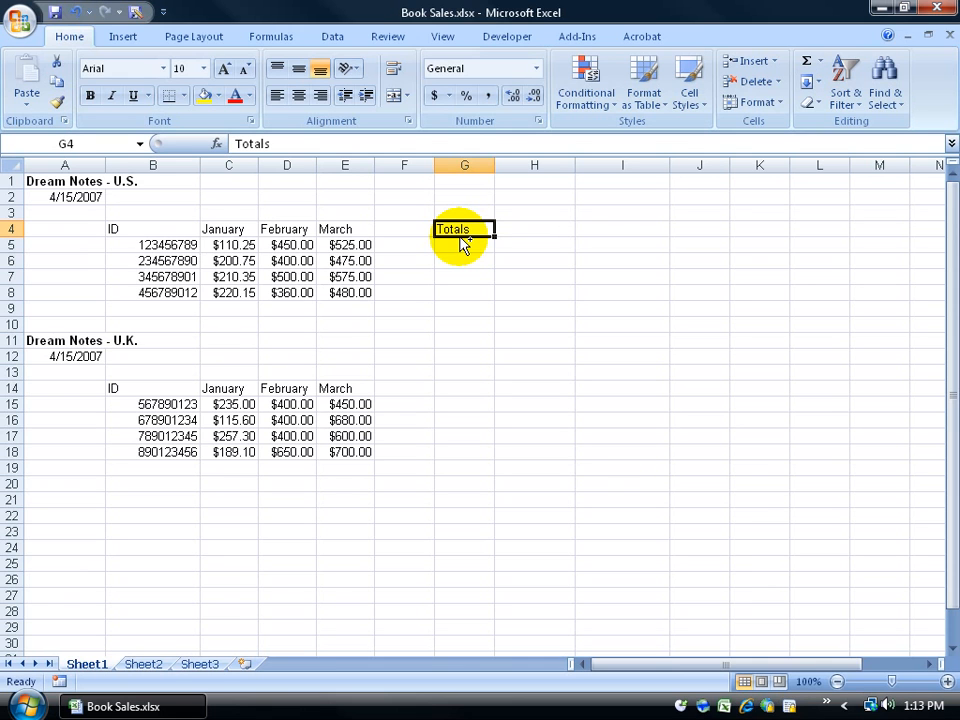
Step: Try dragging the U.S. and U.K. Totals headings to new cells, then undo the moves
{"action": "left_click_drag", "start_coordinate": [460, 238], "coordinate": [459, 388]}
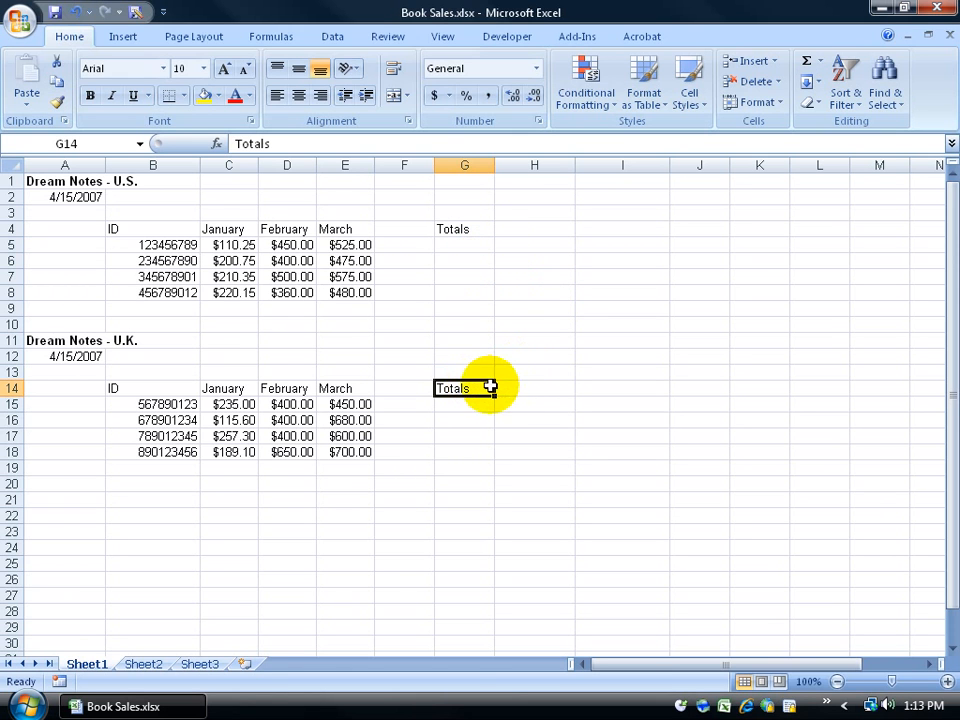
{"action": "left_click_drag", "start_coordinate": [495, 392], "coordinate": [621, 472]}
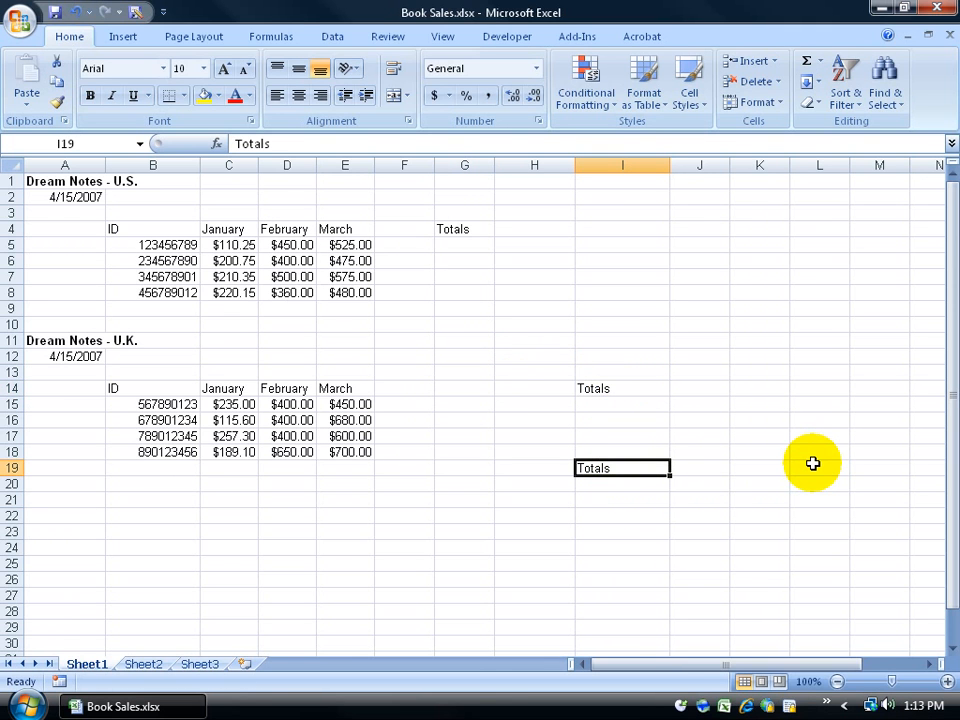
{"action": "key", "text": "ctrl+z"}
{"action": "key", "text": "ctrl+z"}
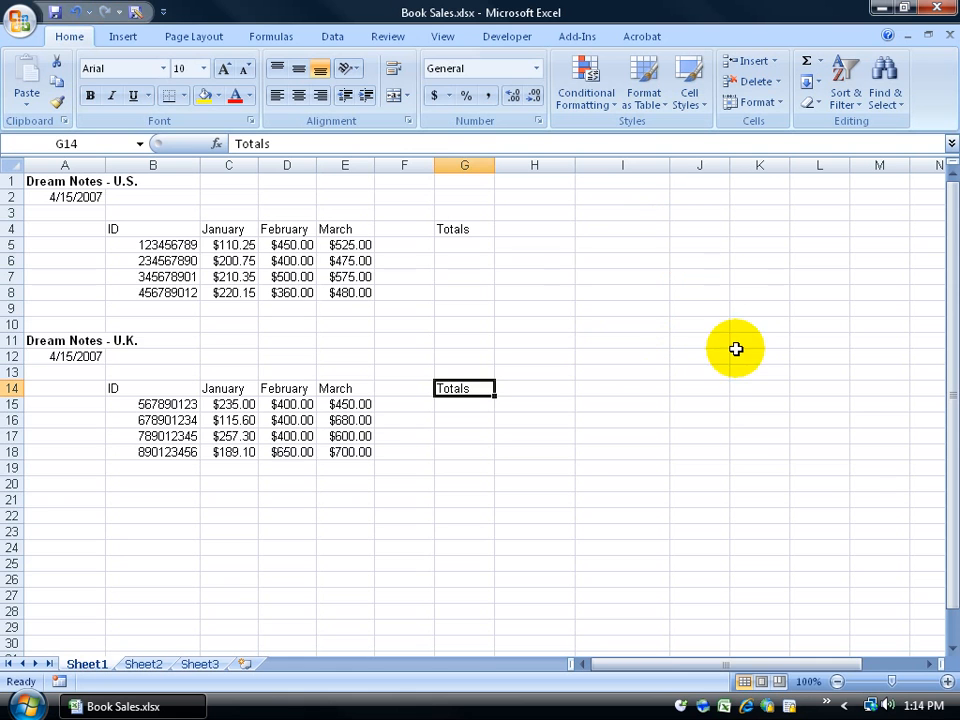
Step: Copy column G and paste it into column P
{"action": "left_click", "coordinate": [454, 165]}
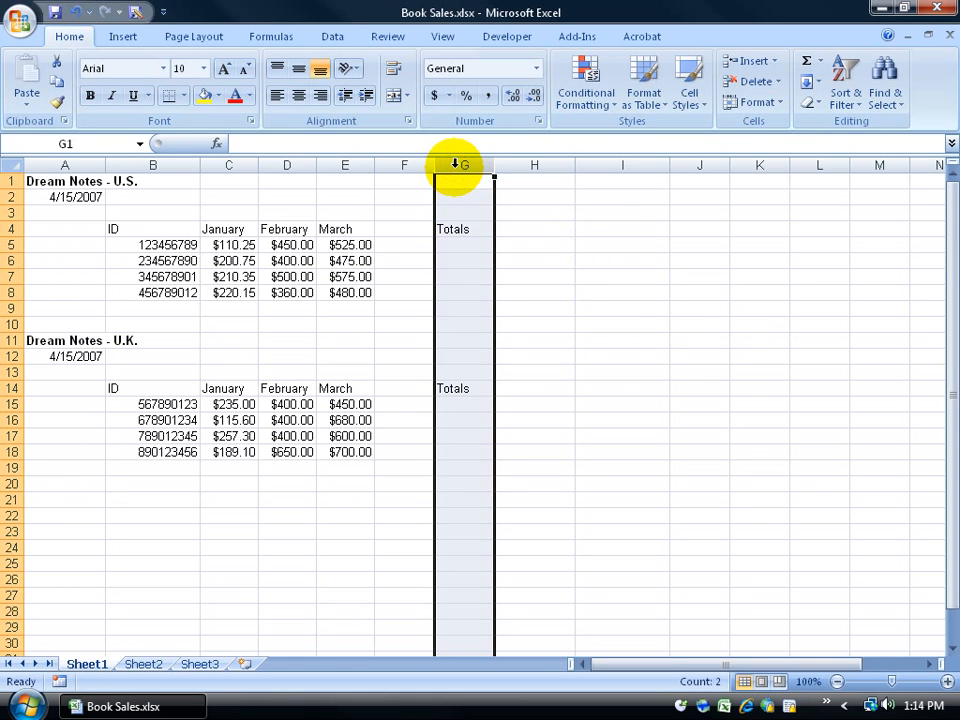
{"action": "right_click", "coordinate": [457, 166]}
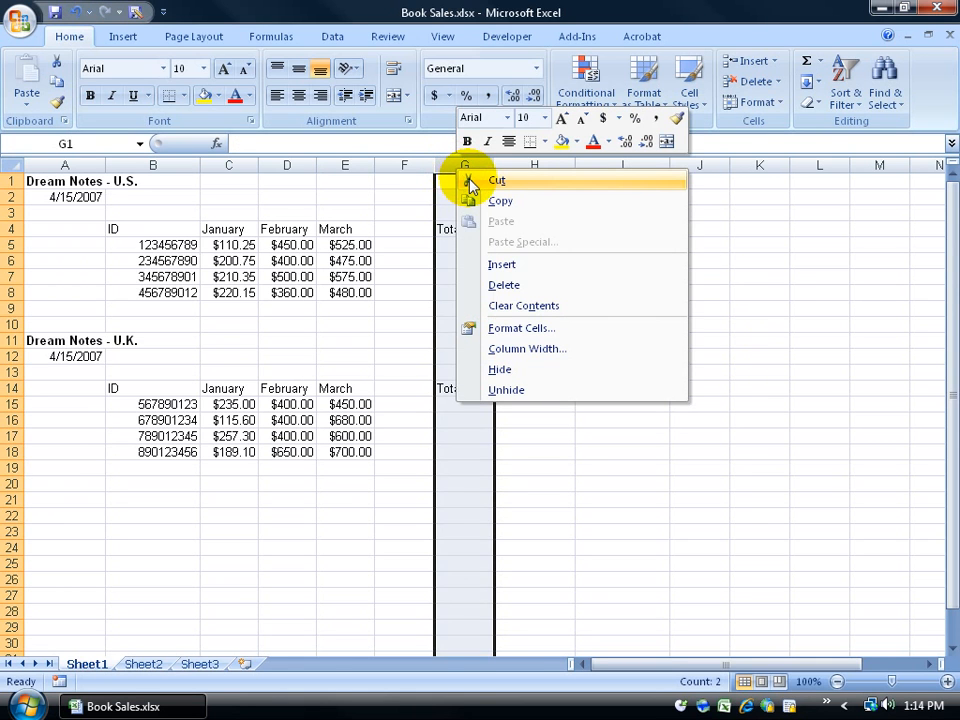
{"action": "left_click", "coordinate": [478, 201]}
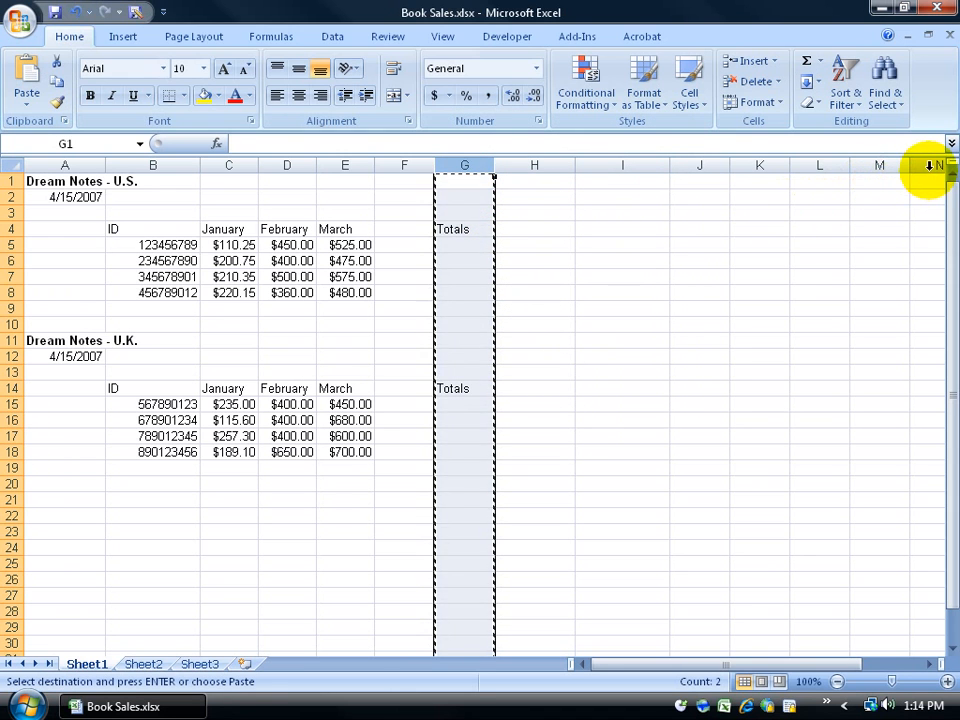
{"action": "left_click", "coordinate": [929, 664]}
{"action": "left_click", "coordinate": [929, 664]}
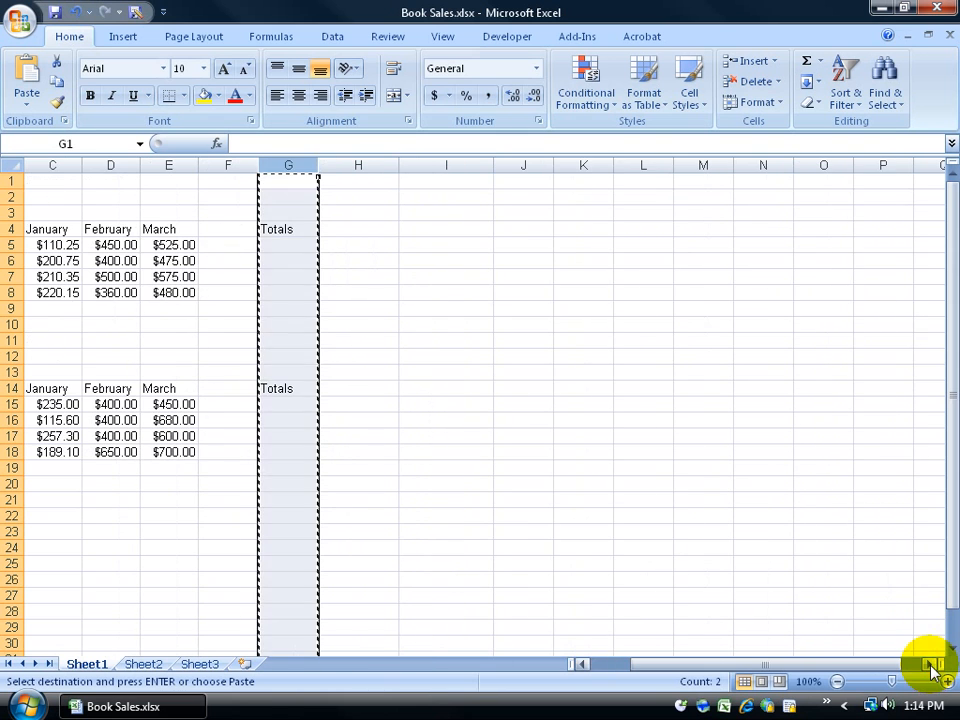
{"action": "right_click", "coordinate": [883, 162]}
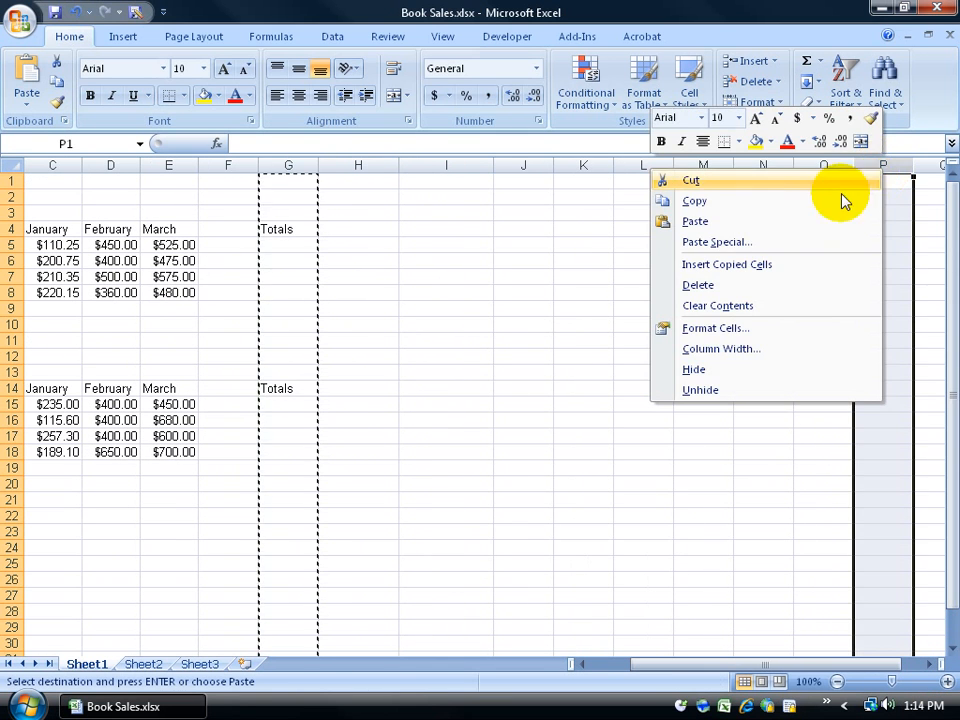
{"action": "left_click", "coordinate": [815, 212]}
Step: Cut column P into column J, clear those Totals entries, and return to A1
{"action": "right_click", "coordinate": [885, 162]}
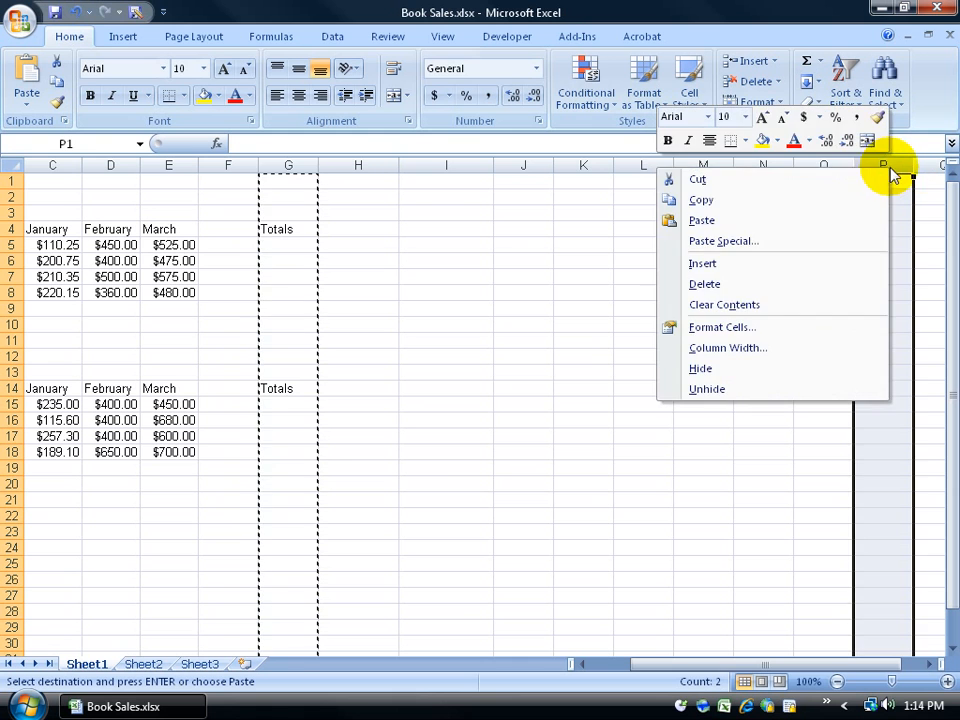
{"action": "left_click", "coordinate": [838, 183]}
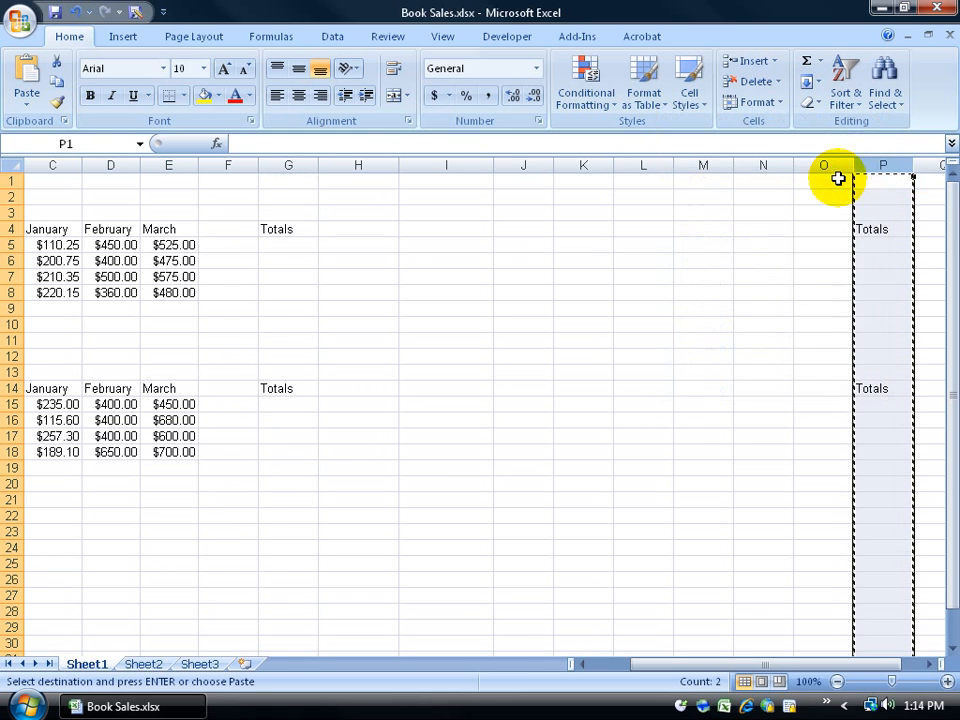
{"action": "right_click", "coordinate": [508, 169]}
{"action": "left_click", "coordinate": [528, 222]}
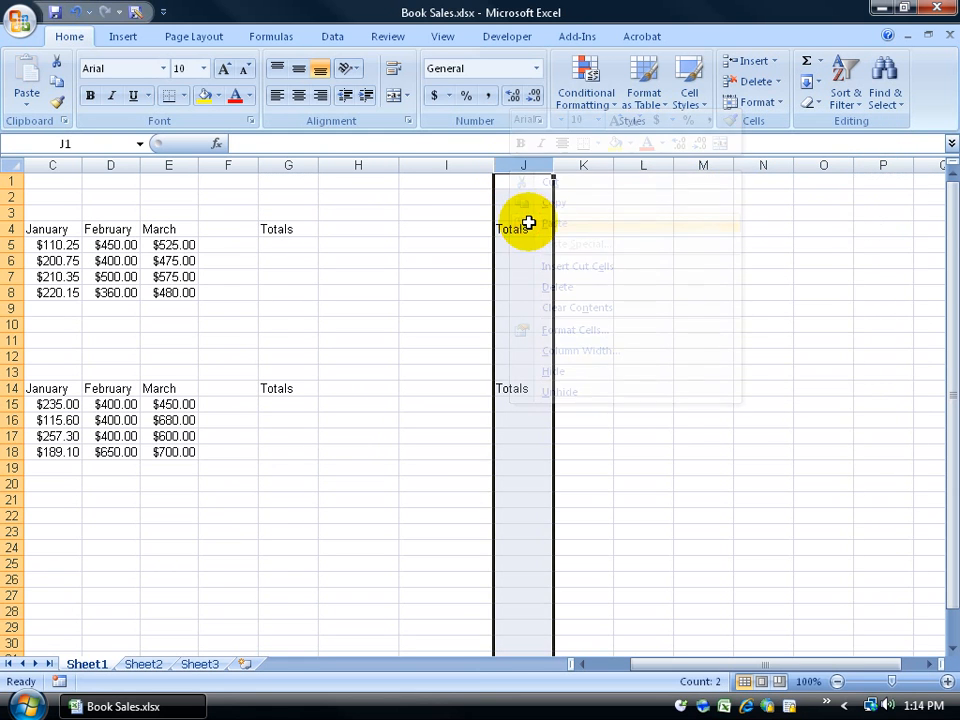
{"action": "key", "text": "Delete"}
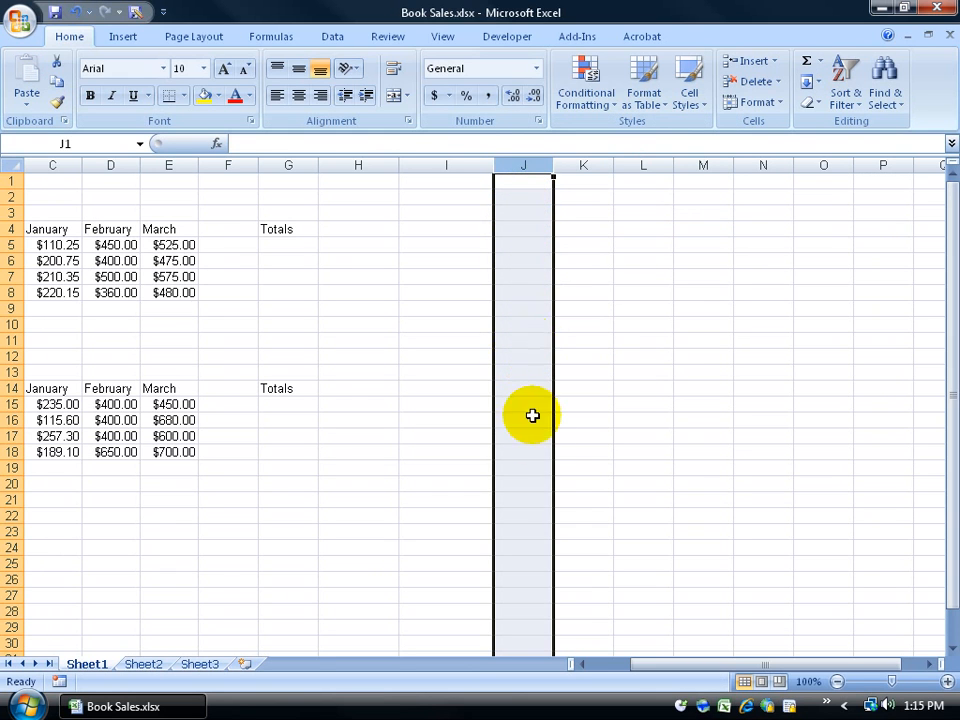
{"action": "left_click_drag", "start_coordinate": [634, 666], "coordinate": [598, 666]}
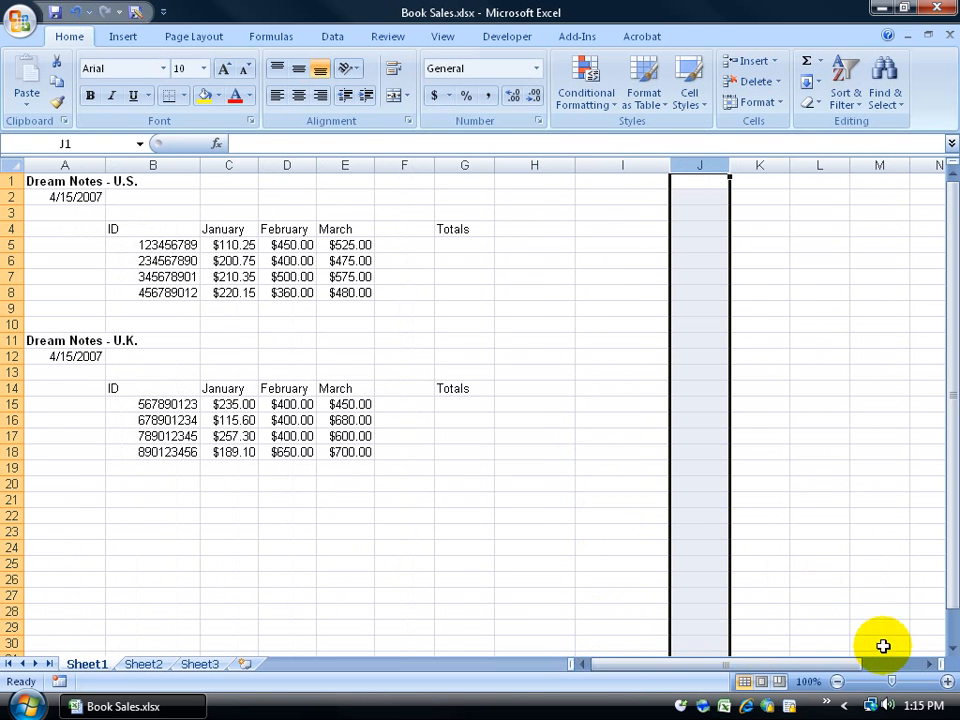
{"action": "left_click", "coordinate": [929, 664]}
{"action": "left_click", "coordinate": [927, 664]}
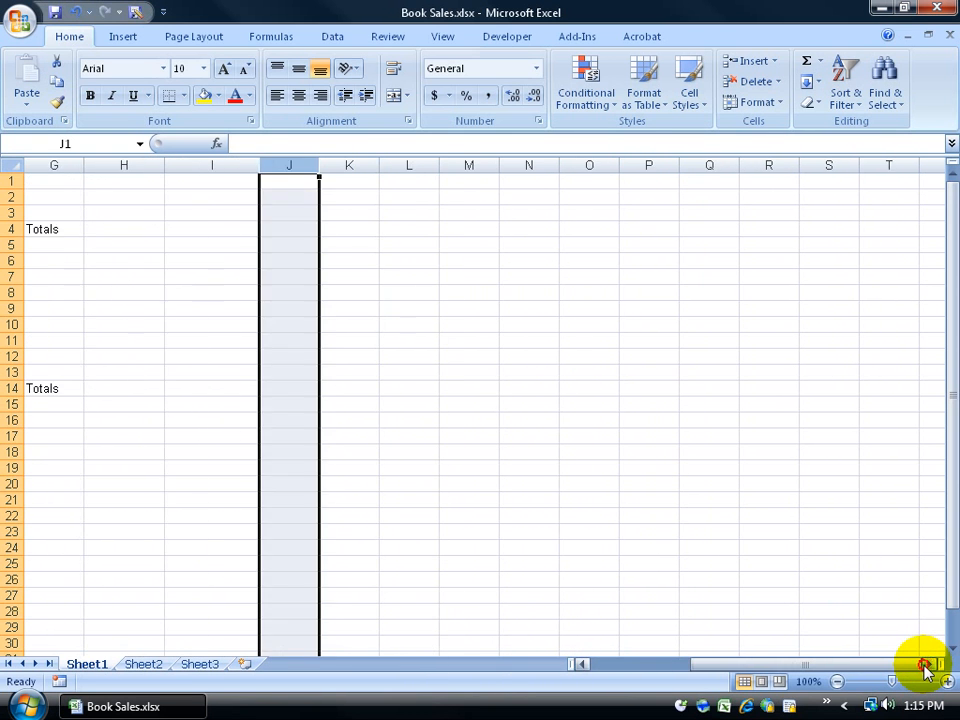
{"action": "left_click_drag", "start_coordinate": [872, 664], "coordinate": [840, 677]}
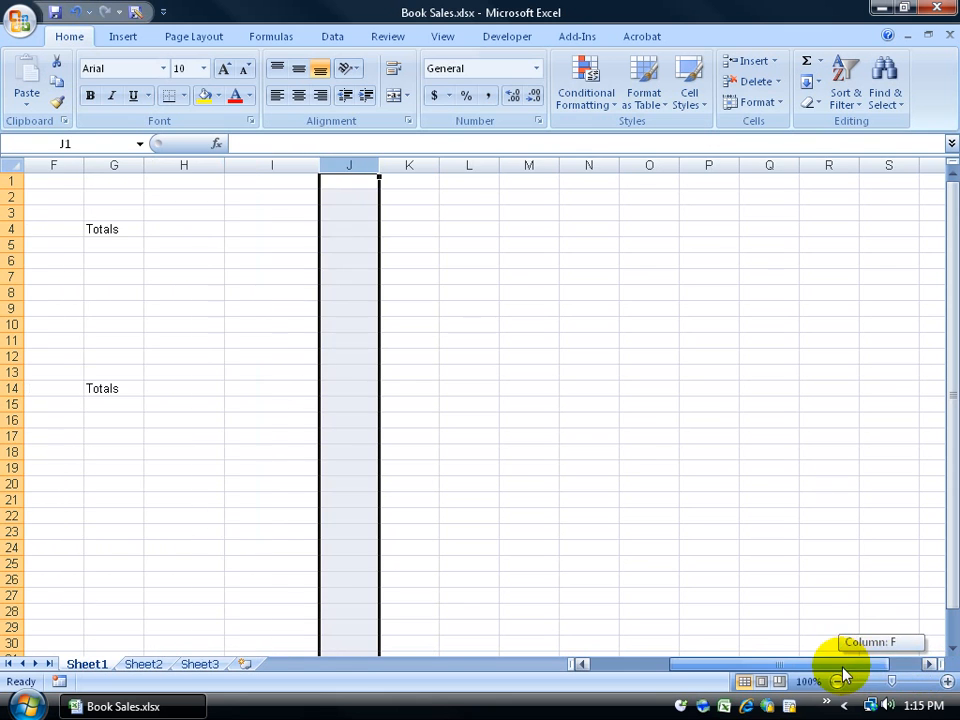
{"action": "key", "text": "ctrl+Home"}
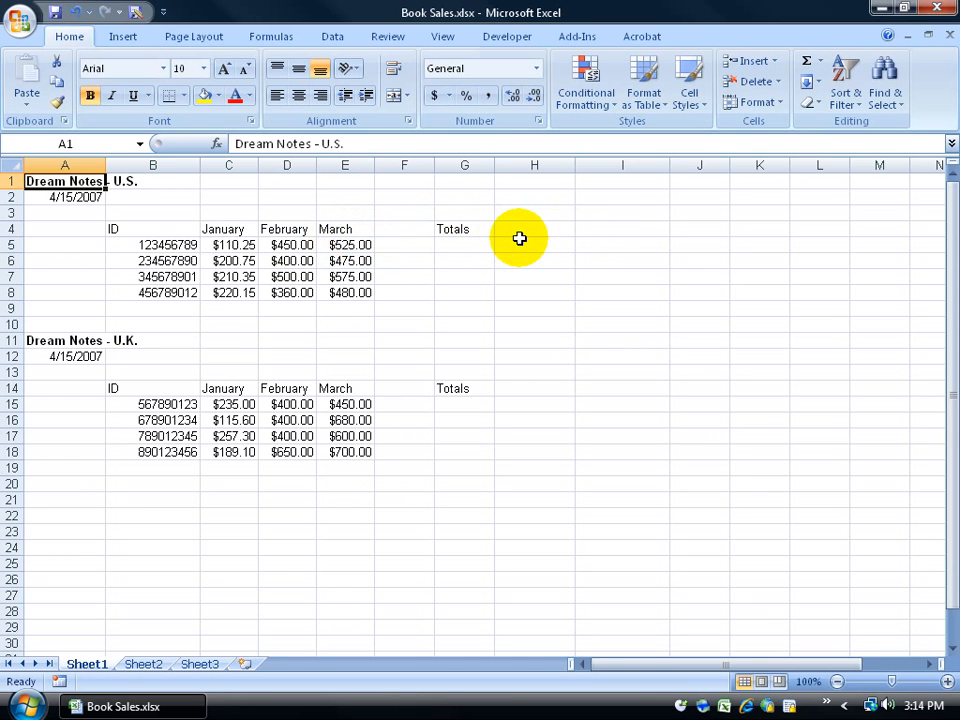
Step: Fill the month headings from March across row 4 through December, keeping Fill Series
{"action": "left_click", "coordinate": [347, 229]}
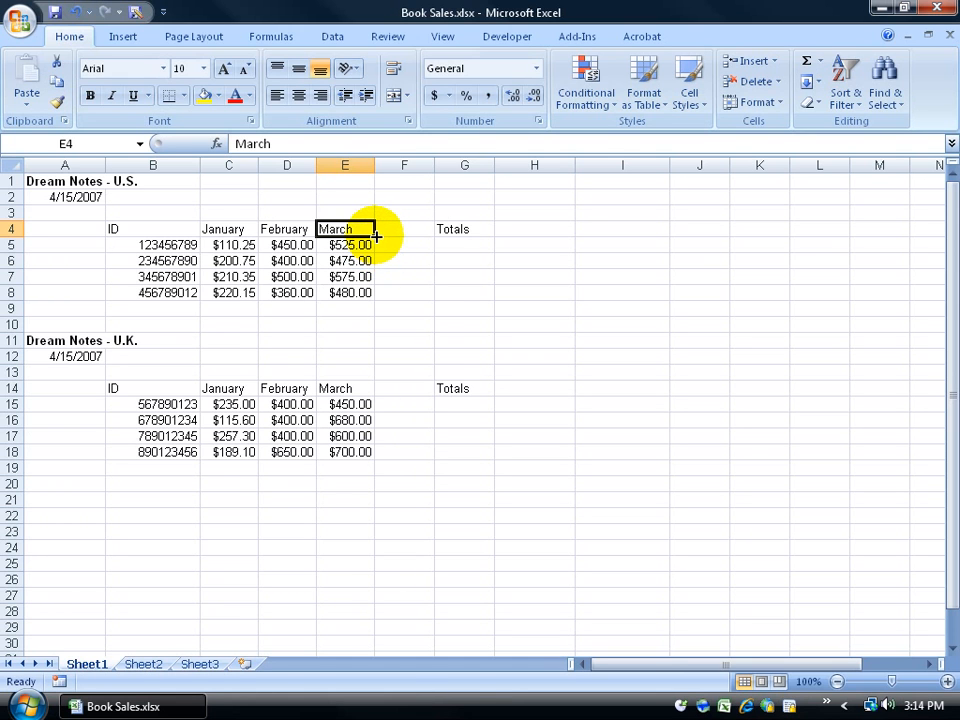
{"action": "left_click_drag", "start_coordinate": [376, 237], "coordinate": [799, 236]}
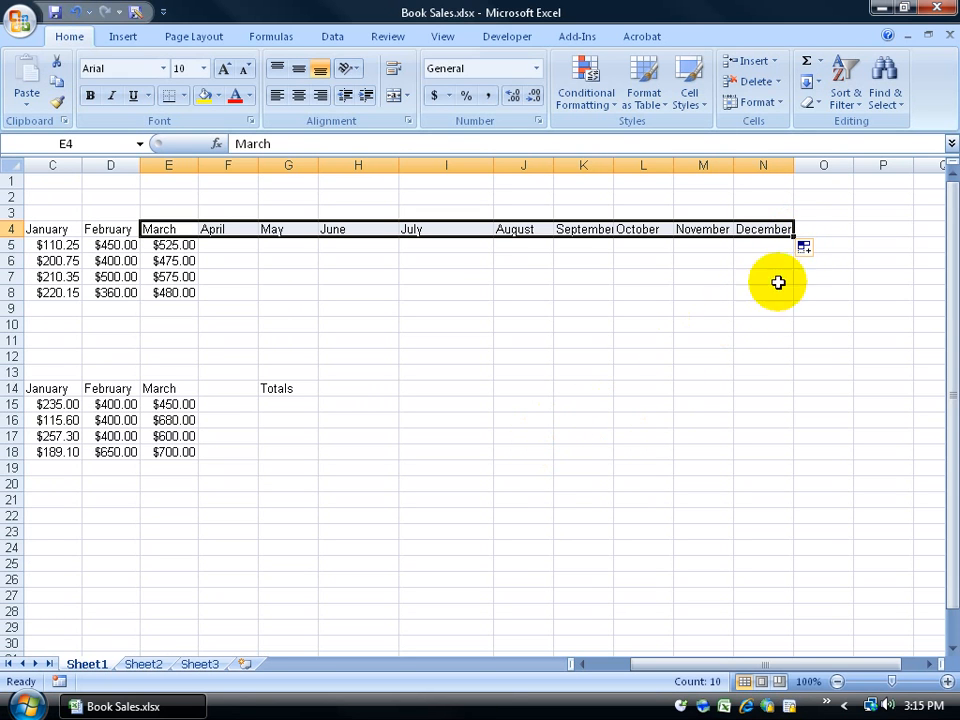
{"action": "left_click", "coordinate": [812, 250]}
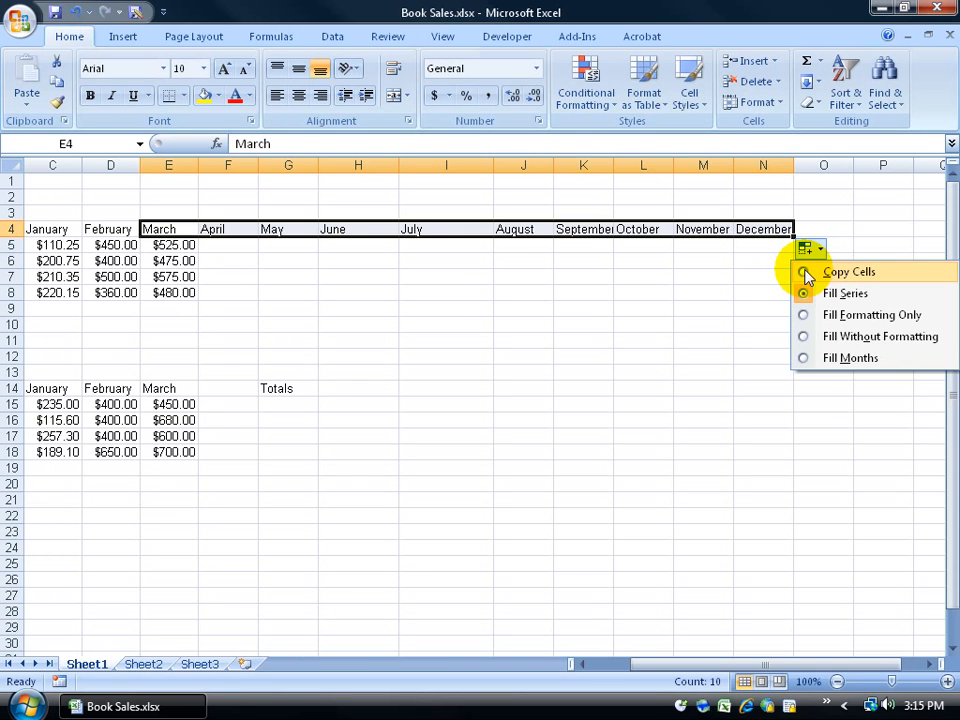
{"action": "left_click", "coordinate": [806, 273]}
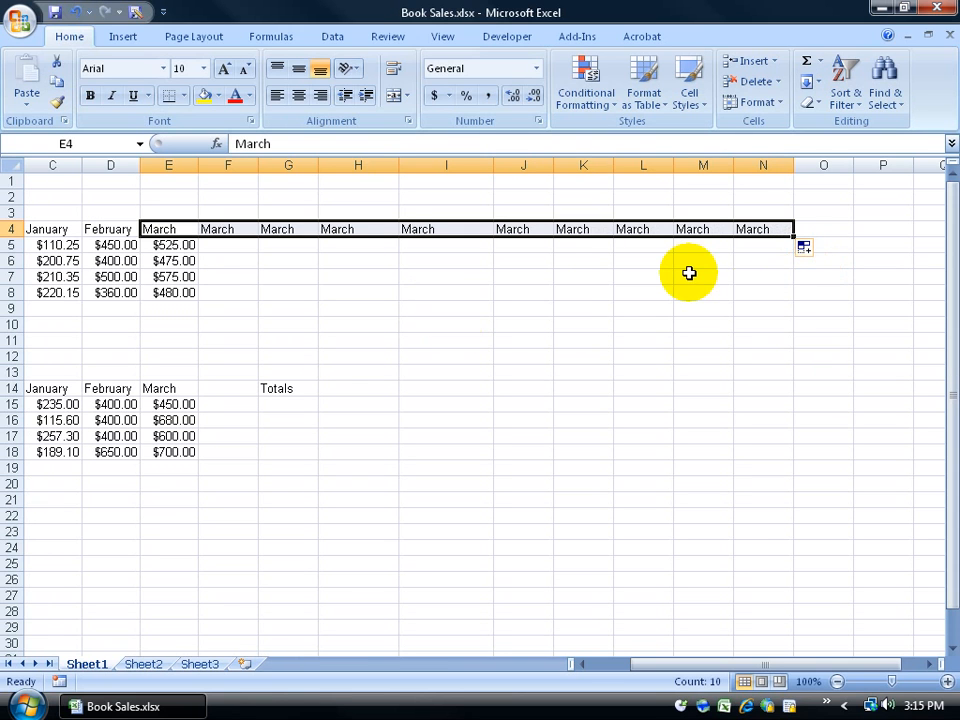
{"action": "left_click", "coordinate": [804, 247]}
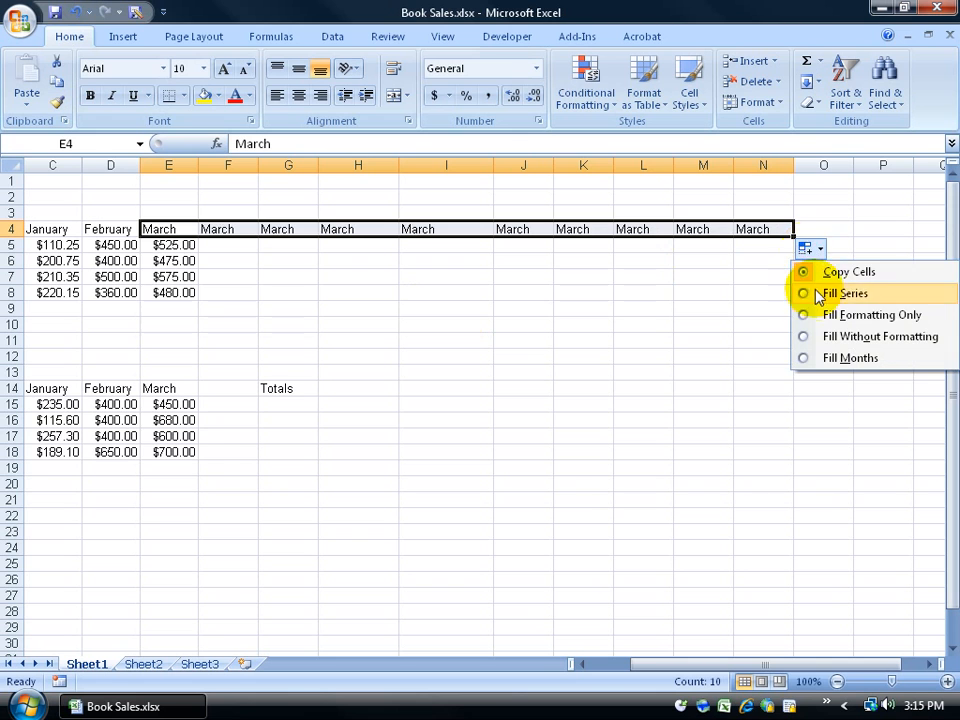
{"action": "left_click", "coordinate": [816, 293]}
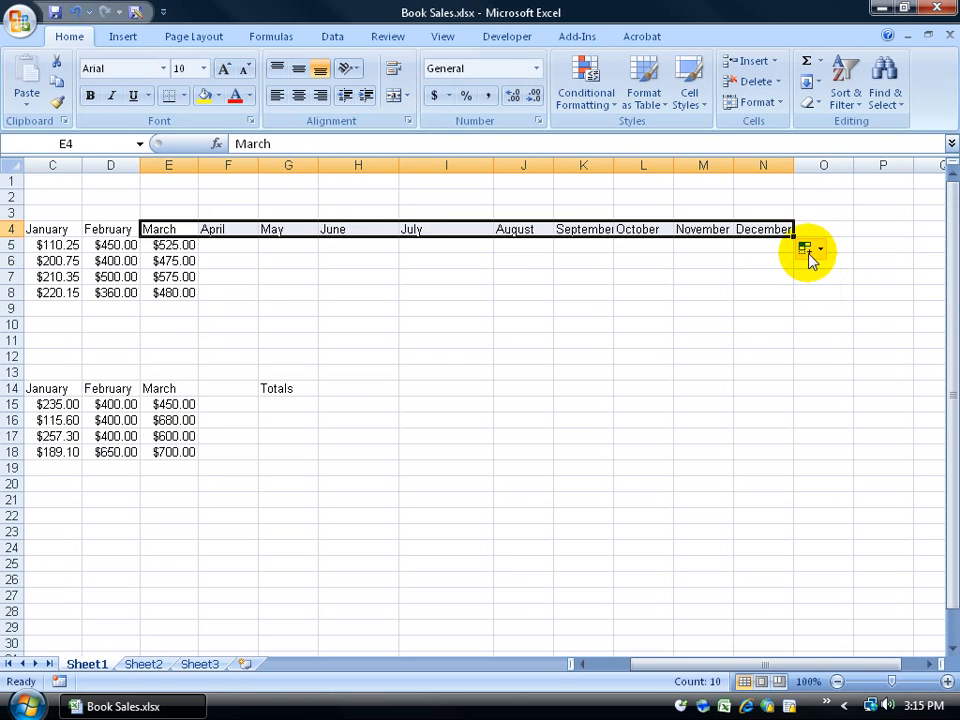
{"action": "left_click", "coordinate": [806, 250]}
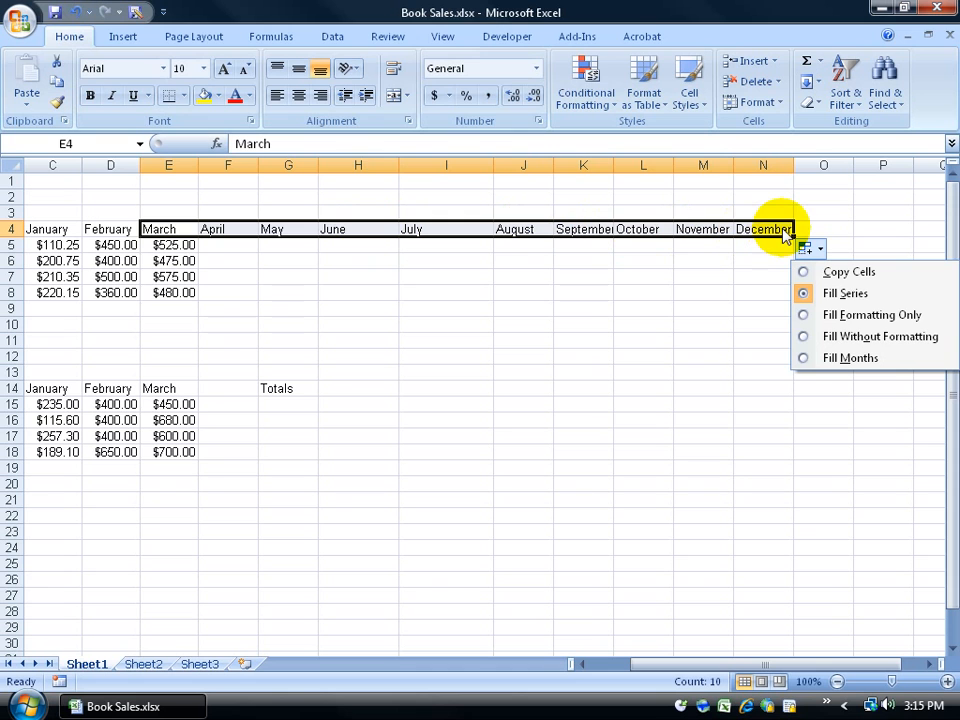
{"action": "left_click", "coordinate": [650, 356]}
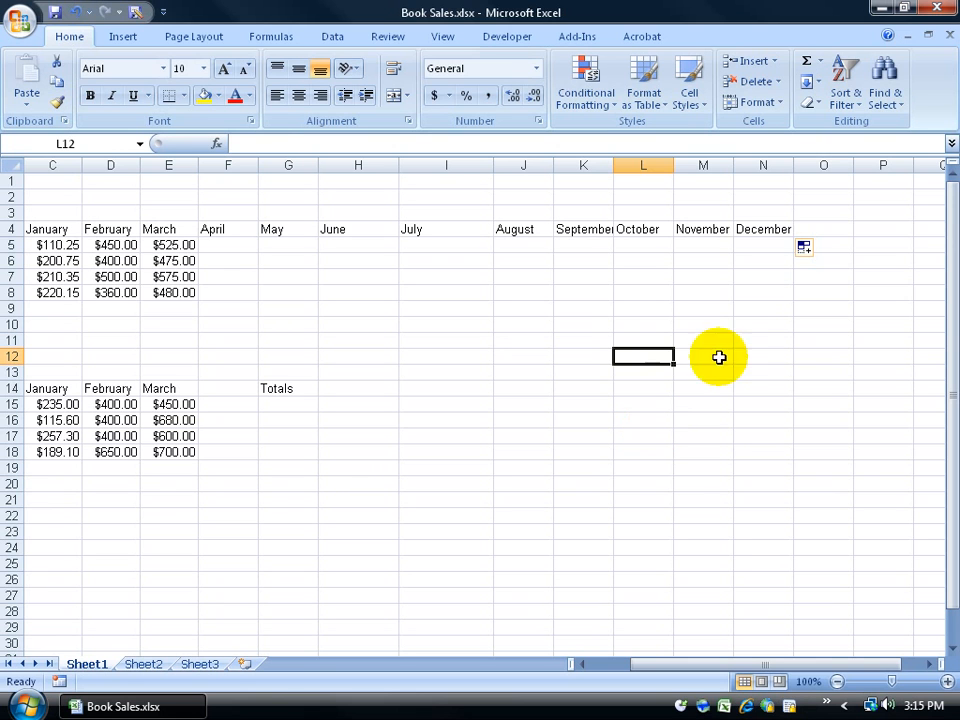
Step: Continue the months down column N from December, then undo both month fills
{"action": "left_click", "coordinate": [766, 229]}
{"action": "left_click_drag", "start_coordinate": [797, 242], "coordinate": [792, 398]}
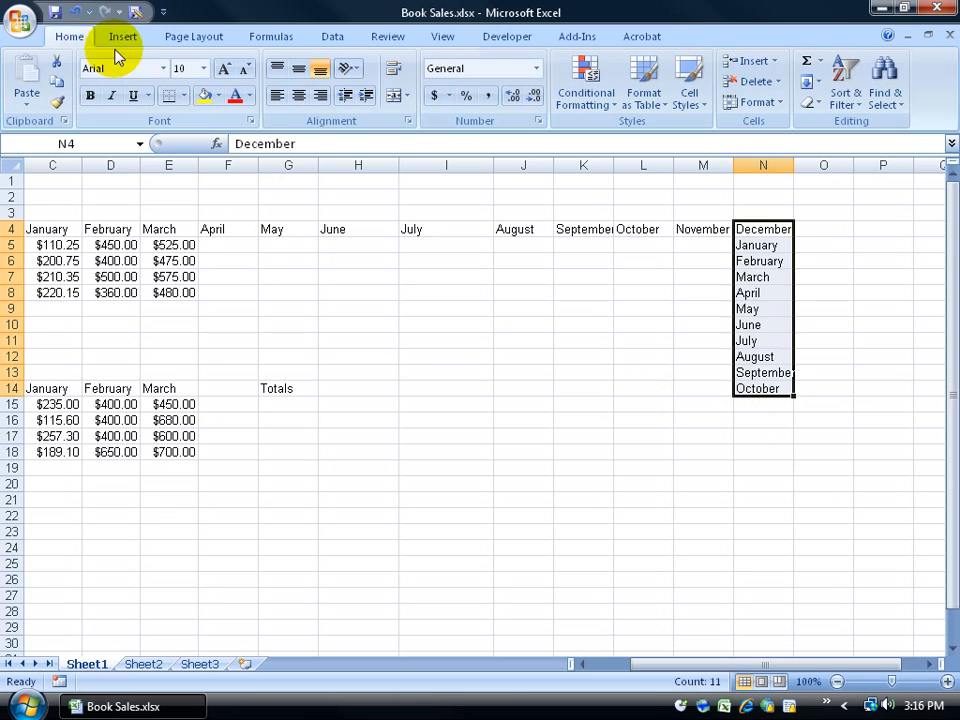
{"action": "left_click", "coordinate": [74, 12]}
{"action": "left_click", "coordinate": [74, 12]}
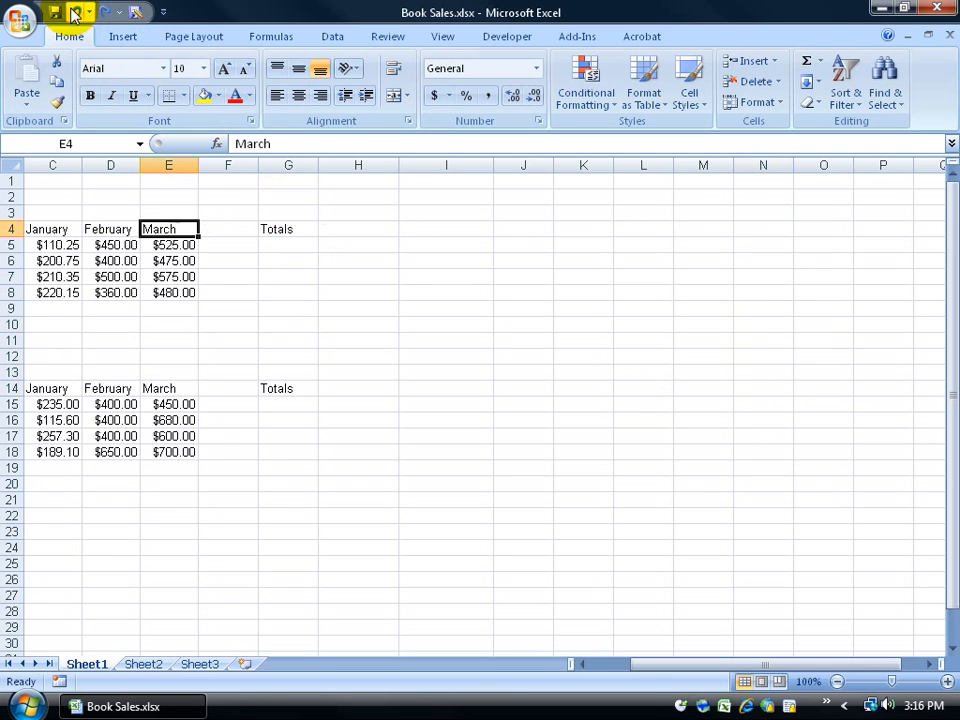
Step: Enter 1 in I14 and copy $1.00 down column I
{"action": "left_click", "coordinate": [471, 388]}
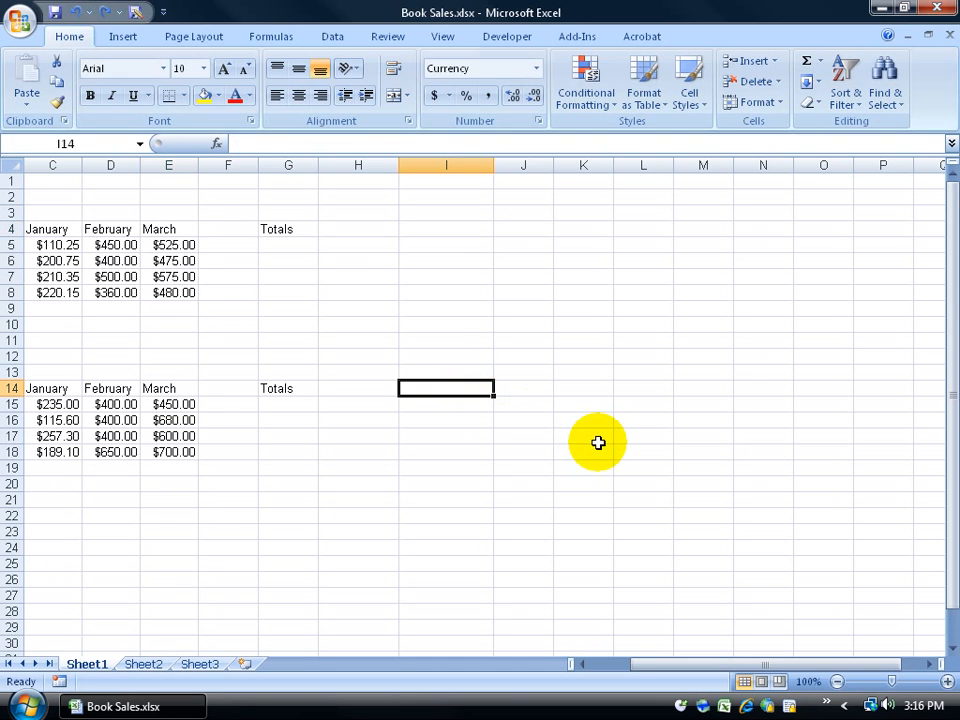
{"action": "type", "text": "1"}
{"action": "key", "text": "Return"}
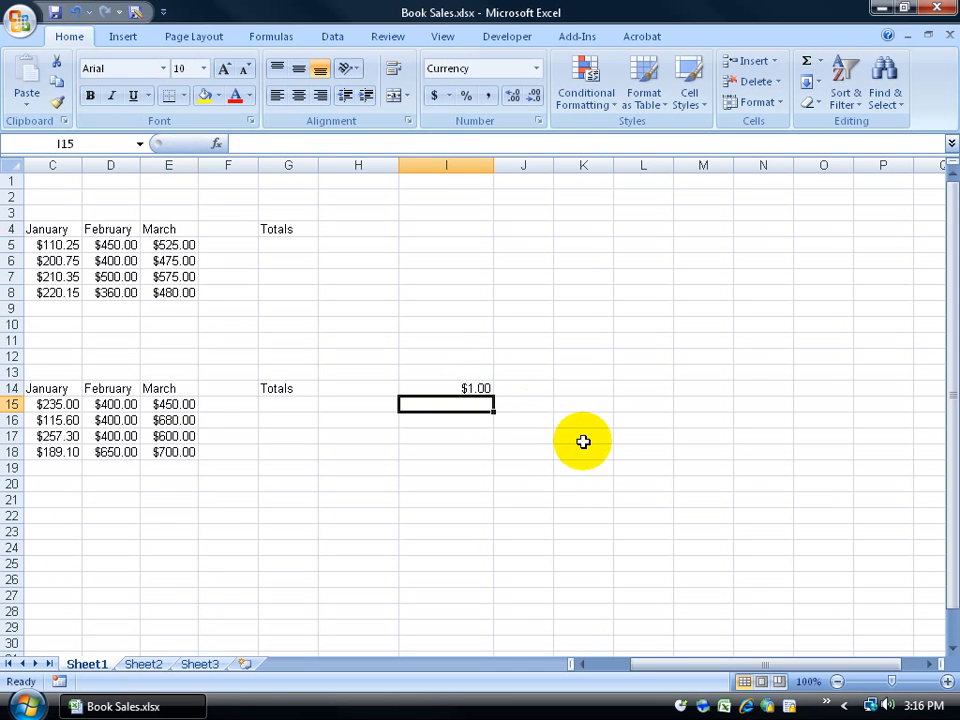
{"action": "left_click", "coordinate": [481, 389]}
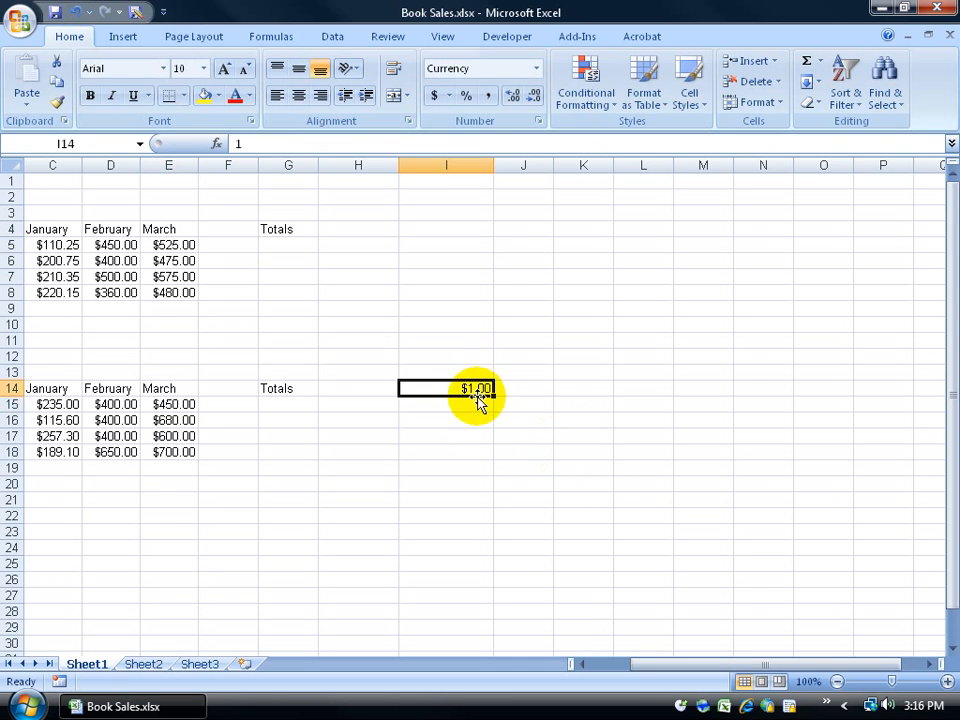
{"action": "left_click_drag", "start_coordinate": [492, 395], "coordinate": [503, 506]}
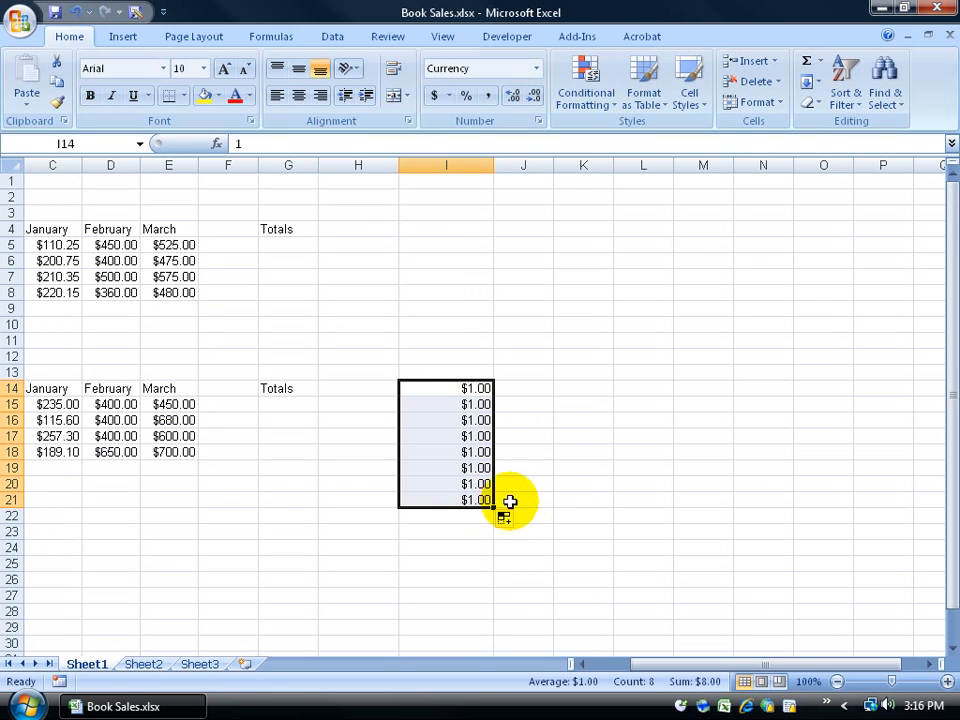
Step: Enter 1 in J14 and 3 in J15, undo a trial fill, and select J14:J15
{"action": "left_click", "coordinate": [527, 389]}
{"action": "type", "text": "1"}
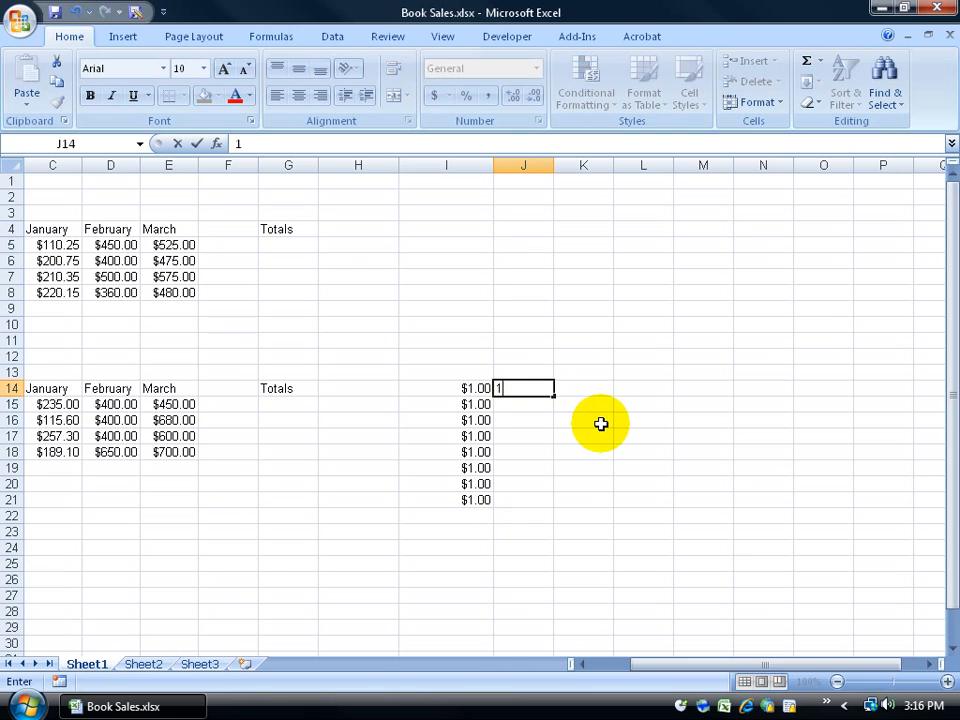
{"action": "key", "text": "Return"}
{"action": "type", "text": "3"}
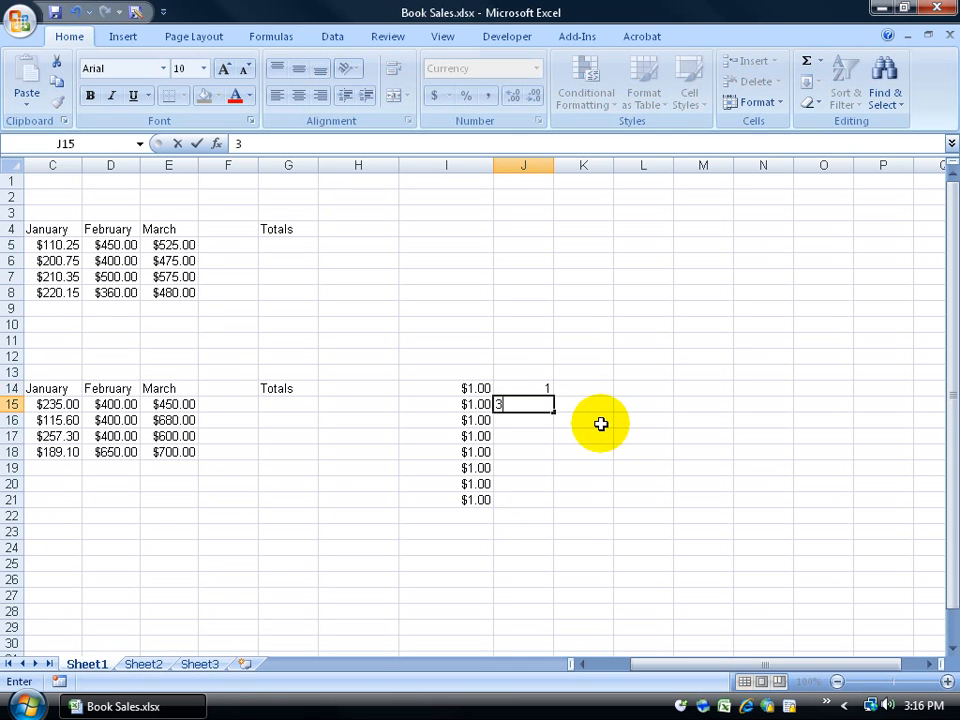
{"action": "key", "text": "Return"}
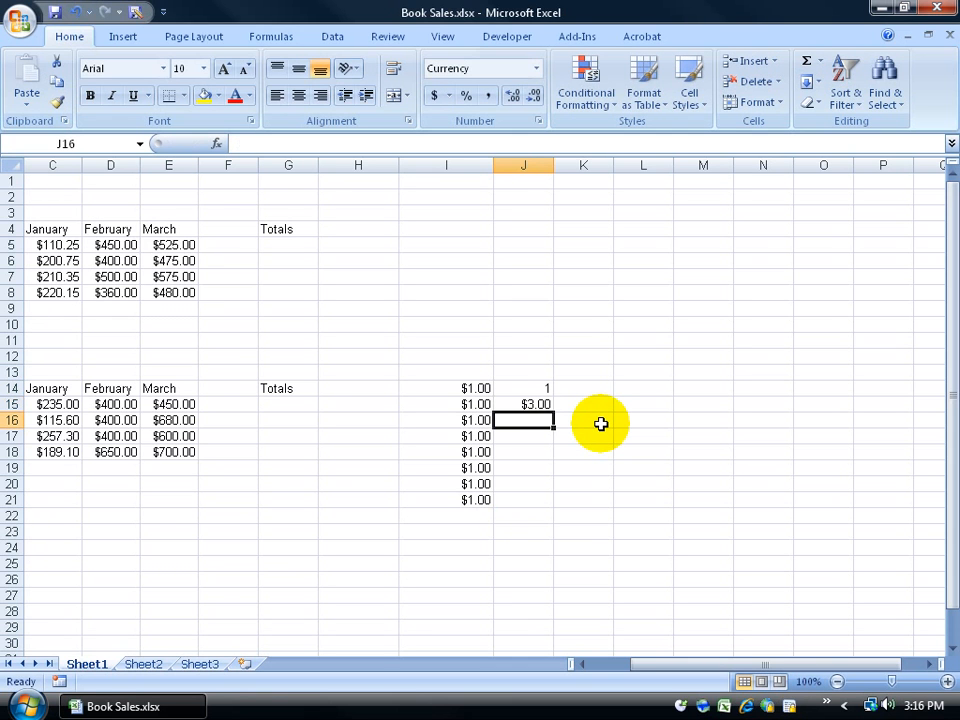
{"action": "left_click", "coordinate": [543, 404]}
{"action": "left_click_drag", "start_coordinate": [552, 421], "coordinate": [557, 492]}
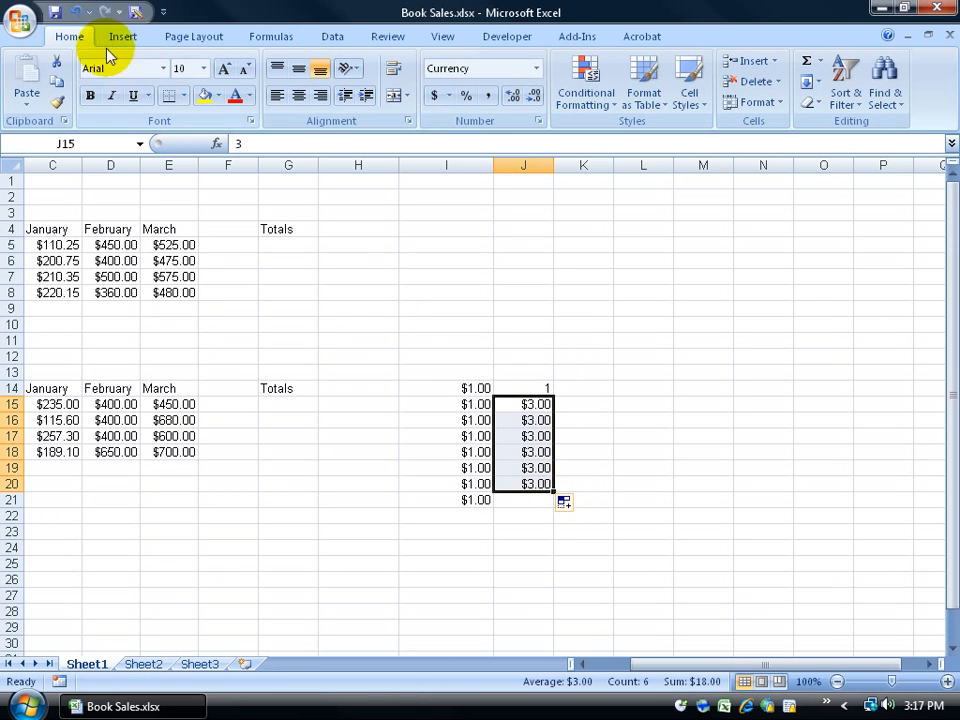
{"action": "left_click", "coordinate": [75, 11]}
{"action": "left_click_drag", "start_coordinate": [536, 391], "coordinate": [536, 404]}
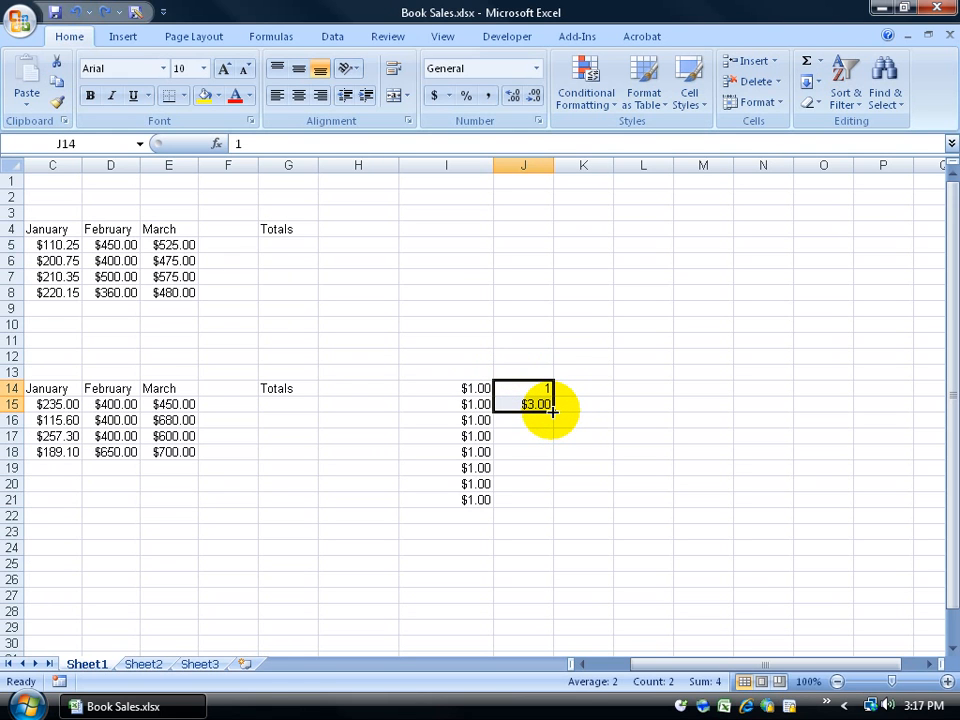
Step: Extend J14:J15 down to J23 as a Fill Series giving 1, 3, 5 … 19
{"action": "left_click_drag", "start_coordinate": [553, 412], "coordinate": [555, 438]}
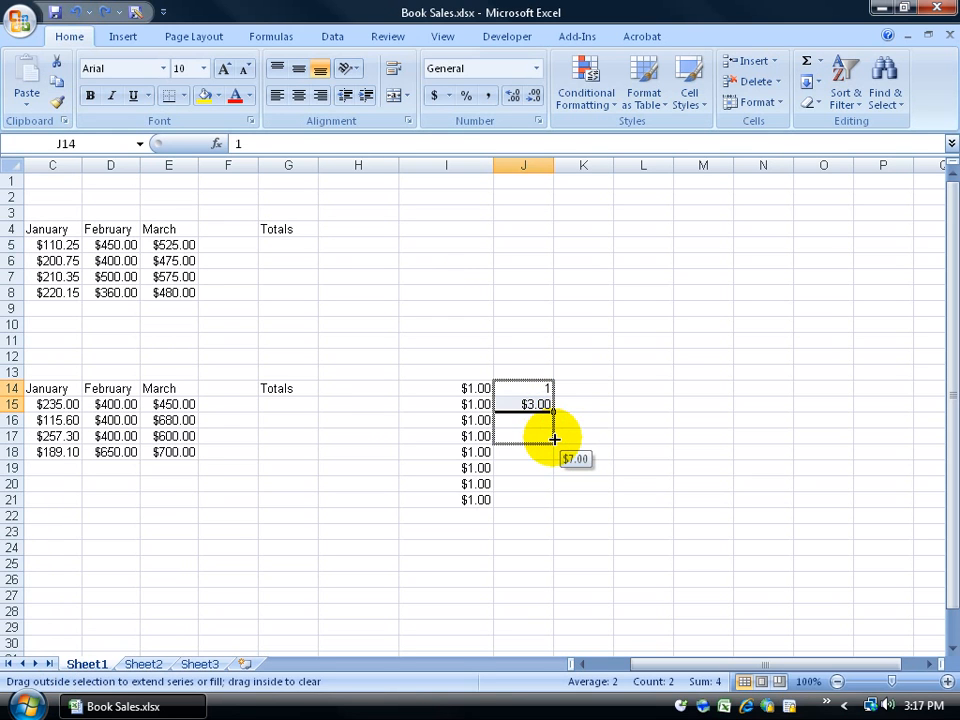
{"action": "left_click_drag", "start_coordinate": [555, 438], "coordinate": [555, 542]}
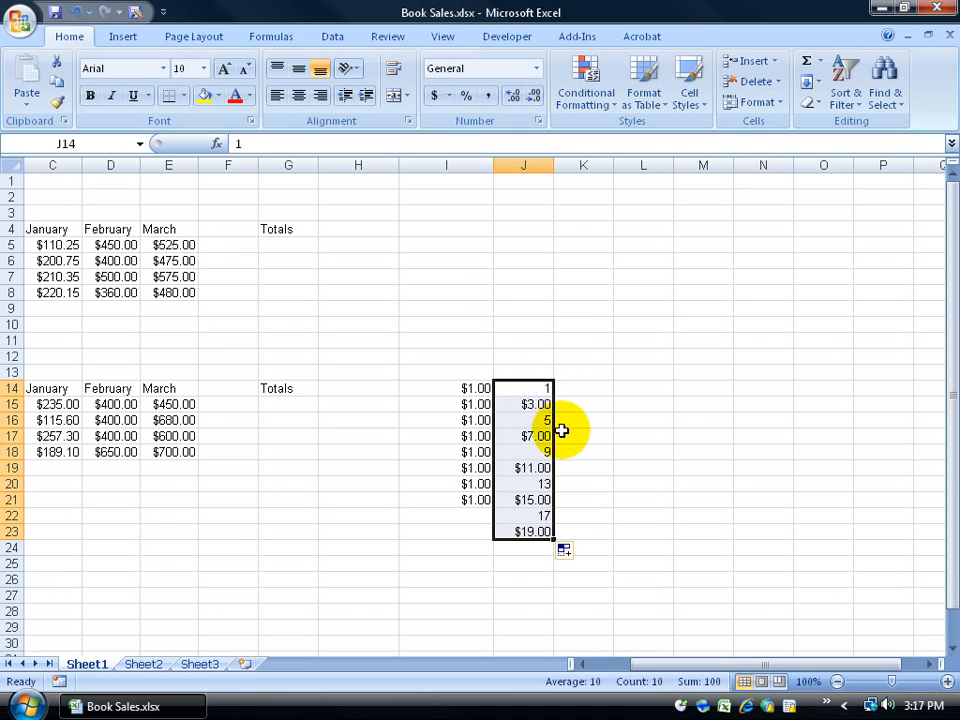
{"action": "left_click", "coordinate": [570, 552]}
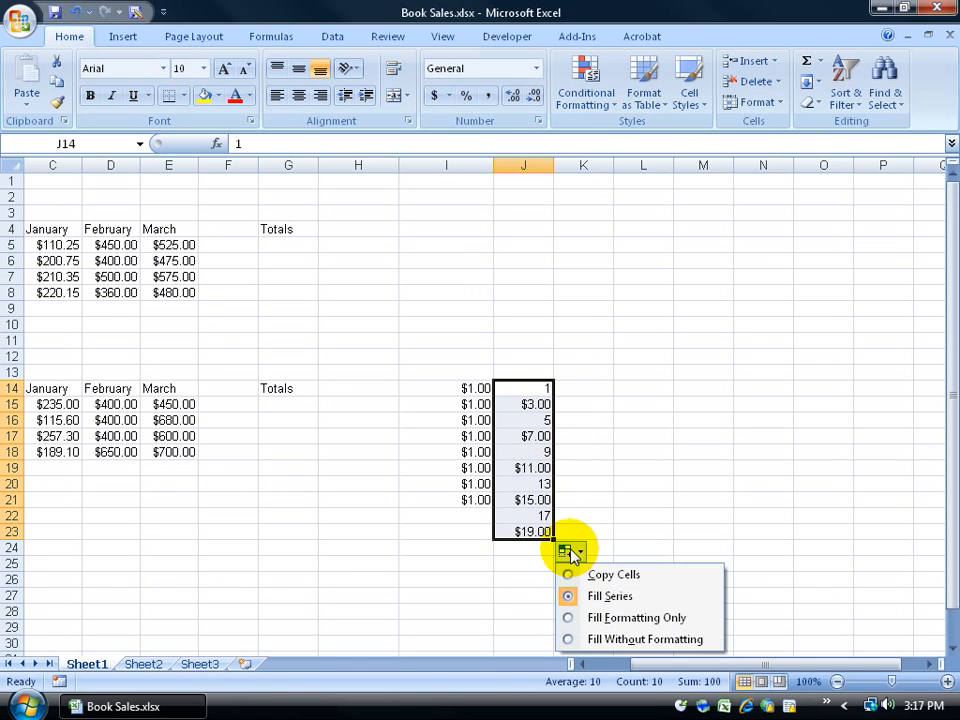
{"action": "left_click", "coordinate": [589, 388]}
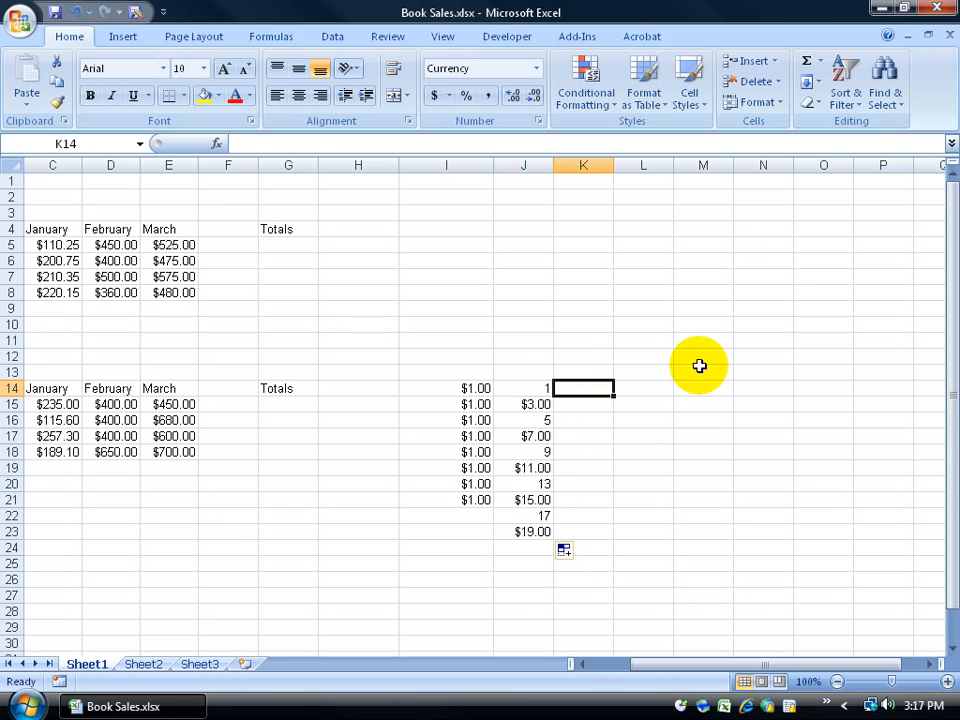
Step: Enter 1, 3 and 12 in K14:K16 and extend them as a trend down to K23
{"action": "type", "text": "1"}
{"action": "key", "text": "Return"}
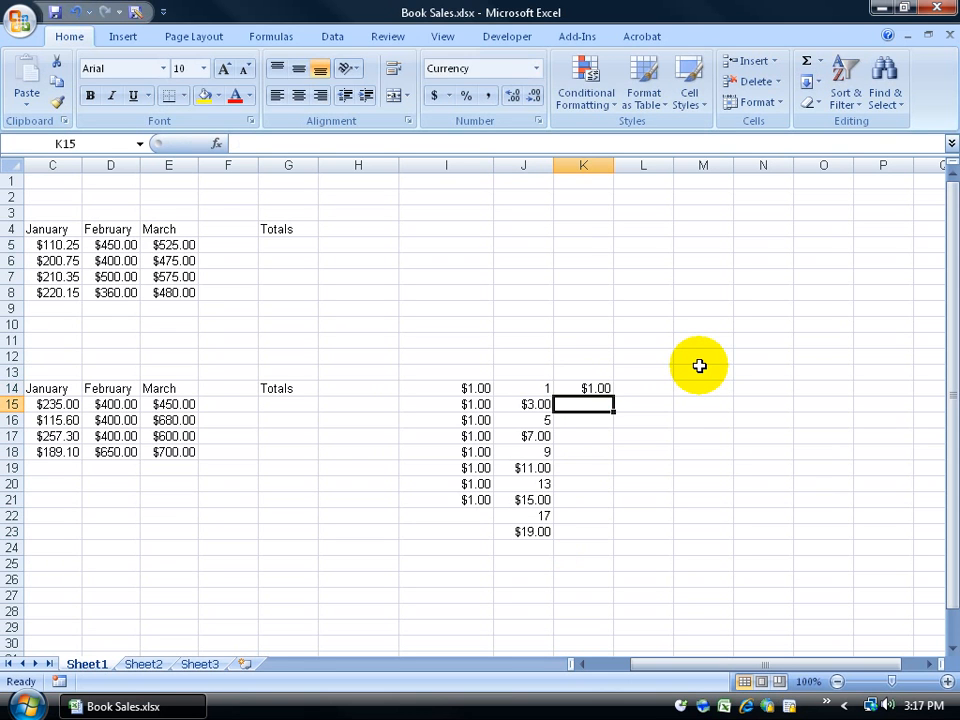
{"action": "type", "text": "3"}
{"action": "key", "text": "Return"}
{"action": "type", "text": "12"}
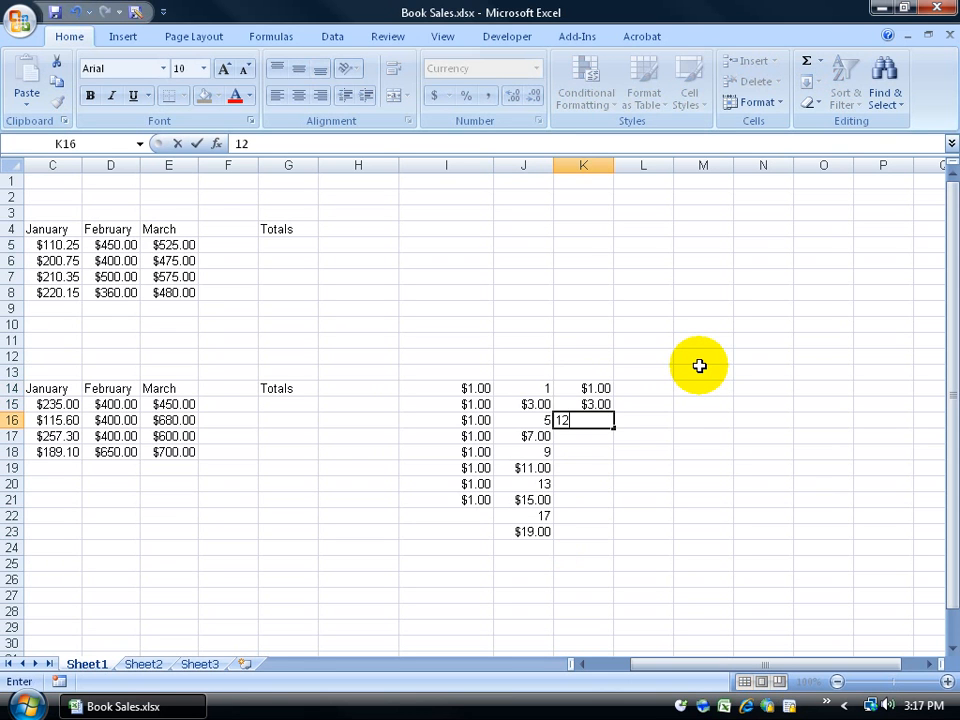
{"action": "key", "text": "Return"}
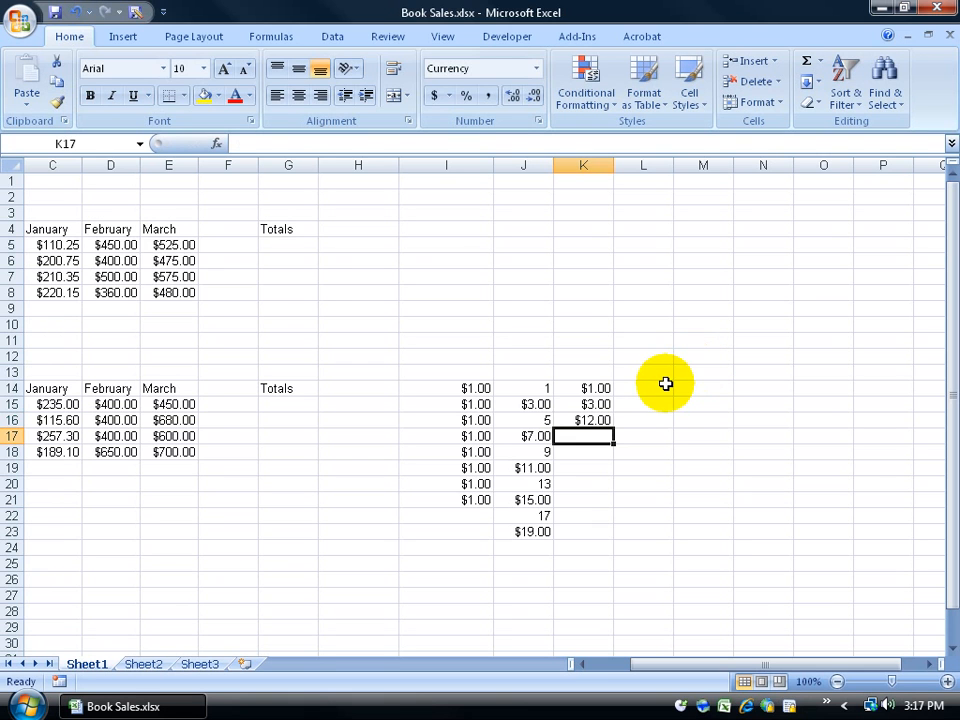
{"action": "left_click_drag", "start_coordinate": [606, 386], "coordinate": [610, 537]}
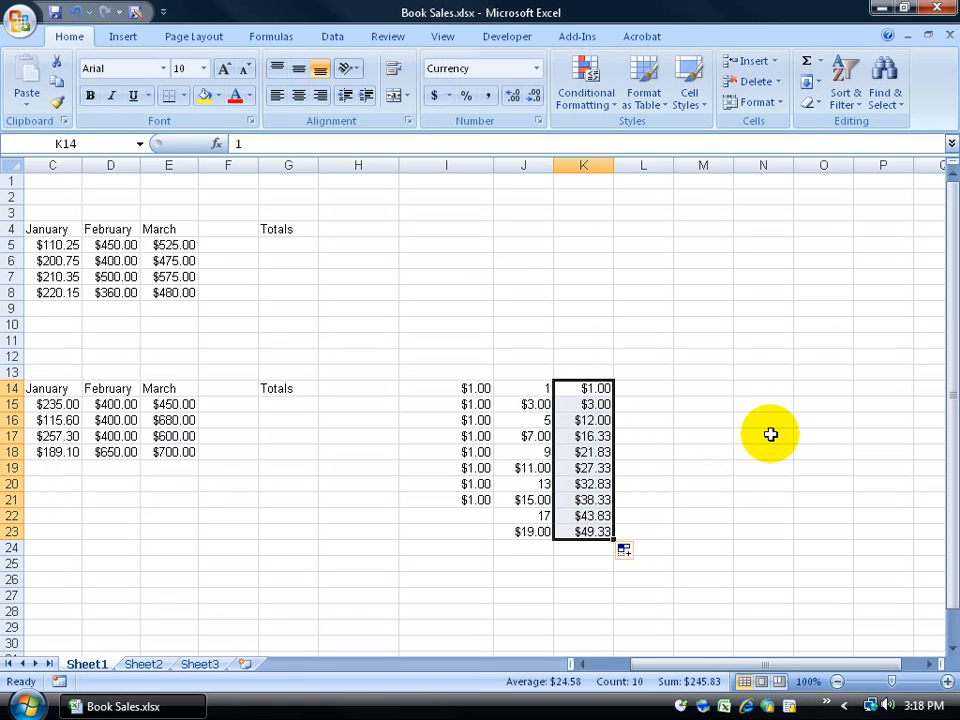
{"action": "left_click_drag", "start_coordinate": [600, 388], "coordinate": [600, 420]}
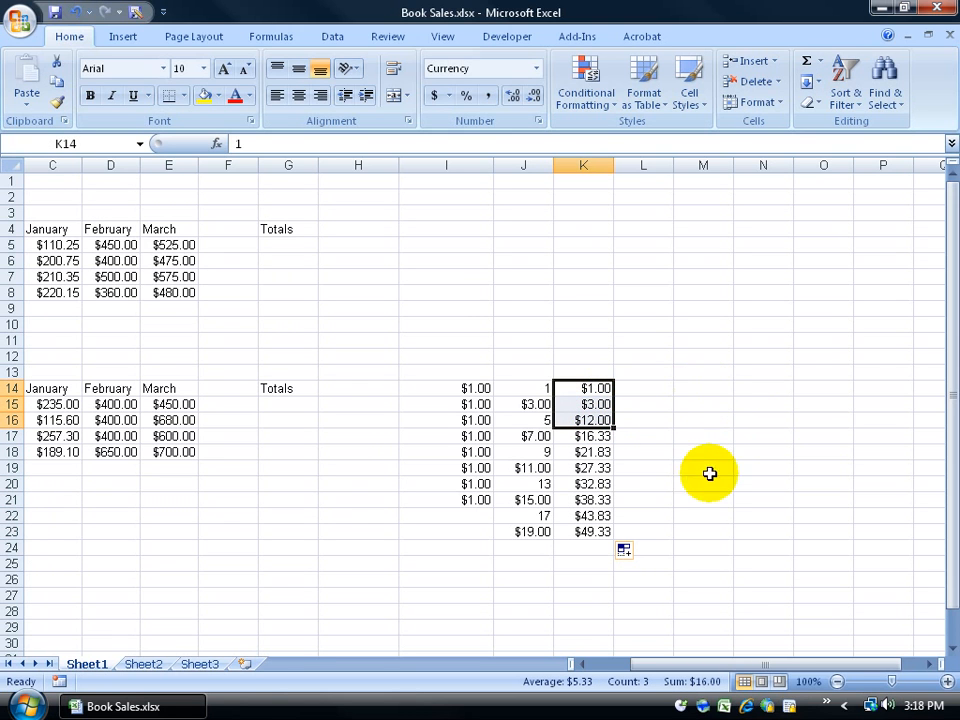
{"action": "left_click", "coordinate": [580, 664]}
{"action": "left_click", "coordinate": [580, 664]}
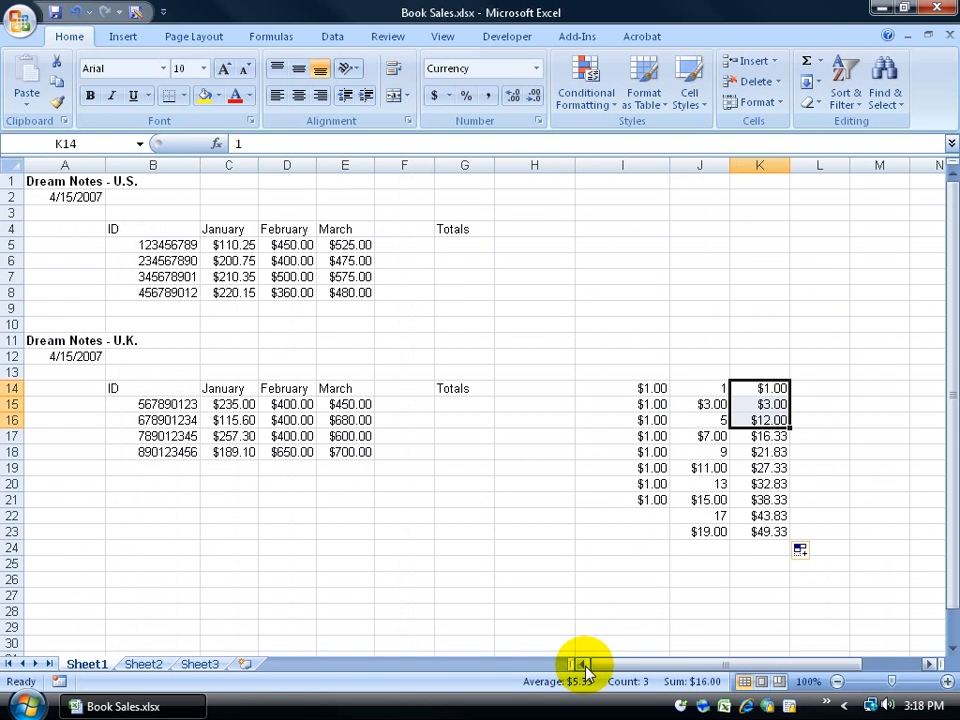
Step: Select cells C10, D10, D6:D10, E5:E6 and E10 in the U.S. table
{"action": "left_click", "coordinate": [240, 323]}
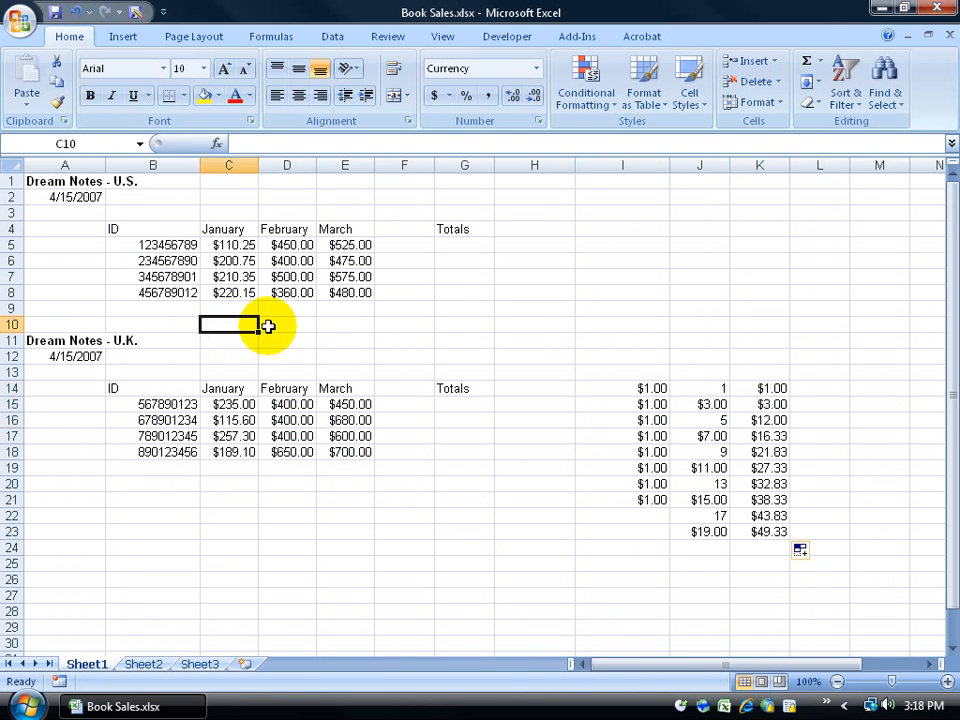
{"action": "left_click", "coordinate": [276, 324]}
{"action": "left_click", "coordinate": [235, 324]}
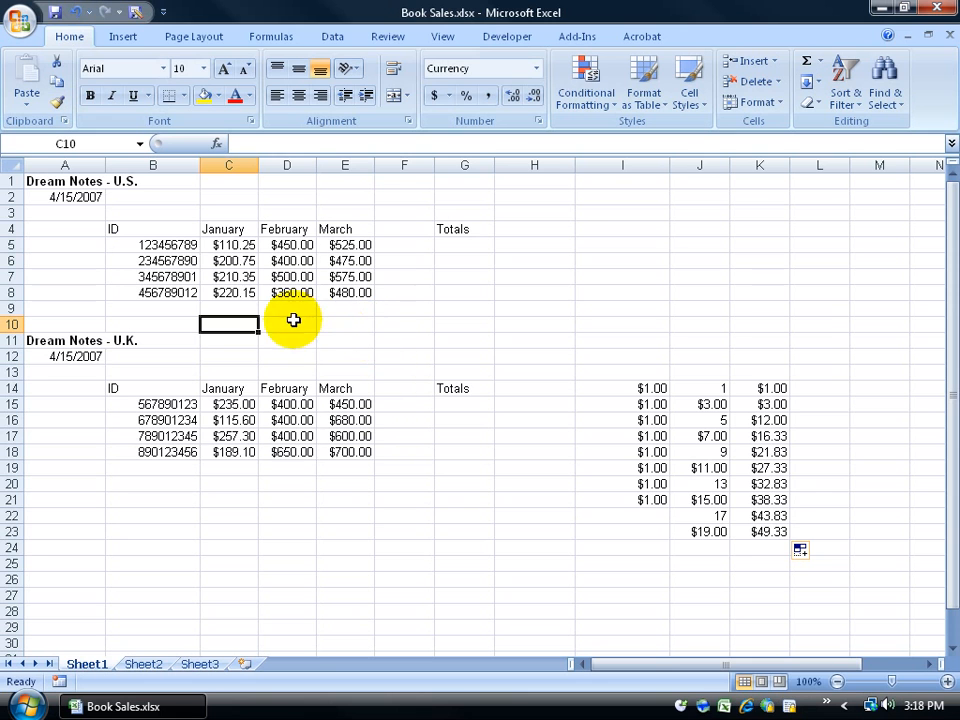
{"action": "mouse_move", "coordinate": [291, 323]}
{"action": "left_mouse_down"}
{"action": "mouse_move", "coordinate": [289, 242]}
{"action": "mouse_move", "coordinate": [289, 321]}
{"action": "left_mouse_up"}
{"action": "left_click_drag", "start_coordinate": [345, 245], "coordinate": [354, 292]}
{"action": "left_click", "coordinate": [354, 328]}
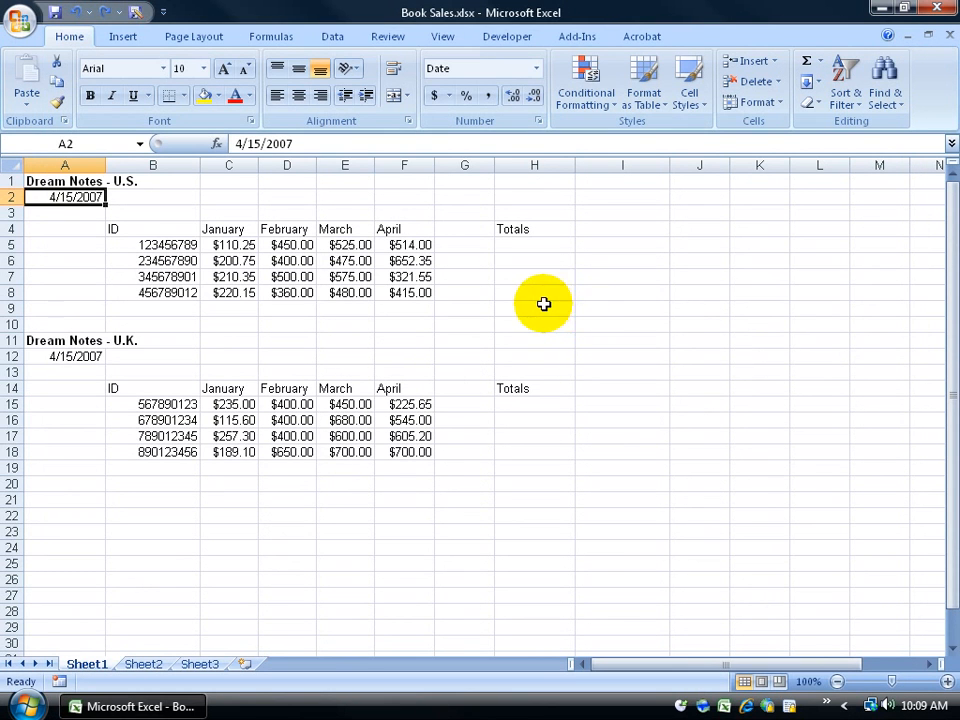
Step: Overwrite F8 with 545, then edit it in place to read $535.00
{"action": "left_click", "coordinate": [418, 292]}
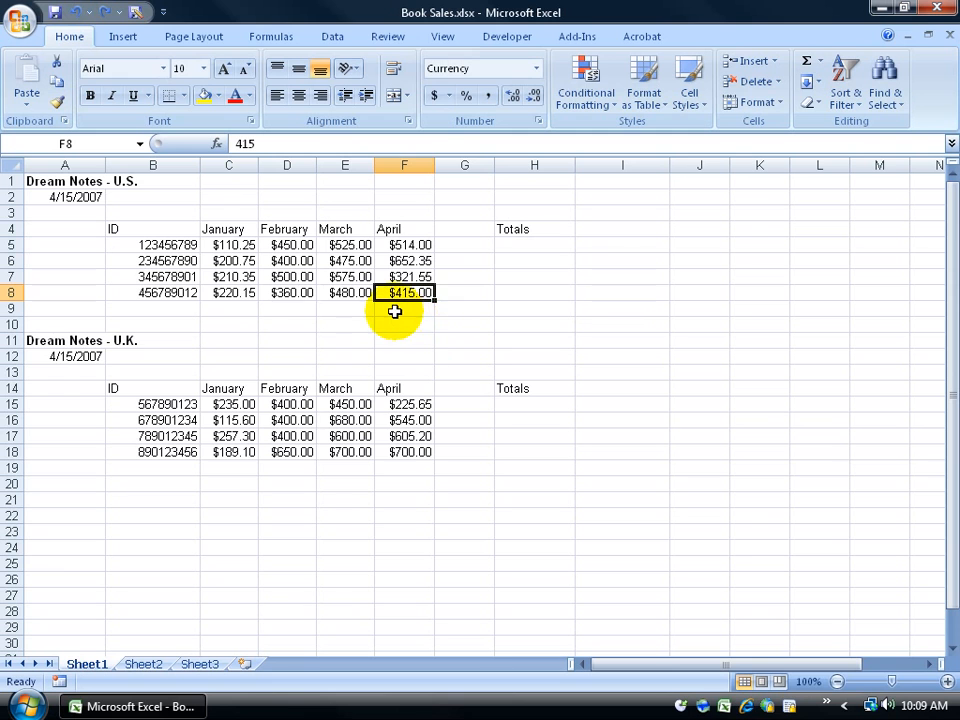
{"action": "type", "text": "545"}
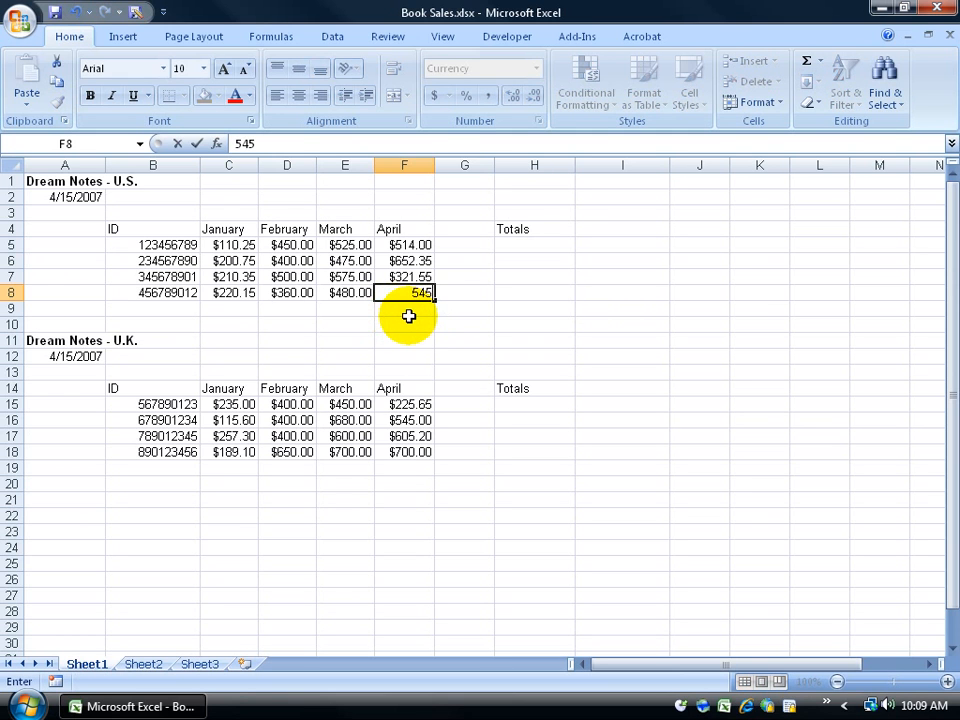
{"action": "key", "text": "Return"}
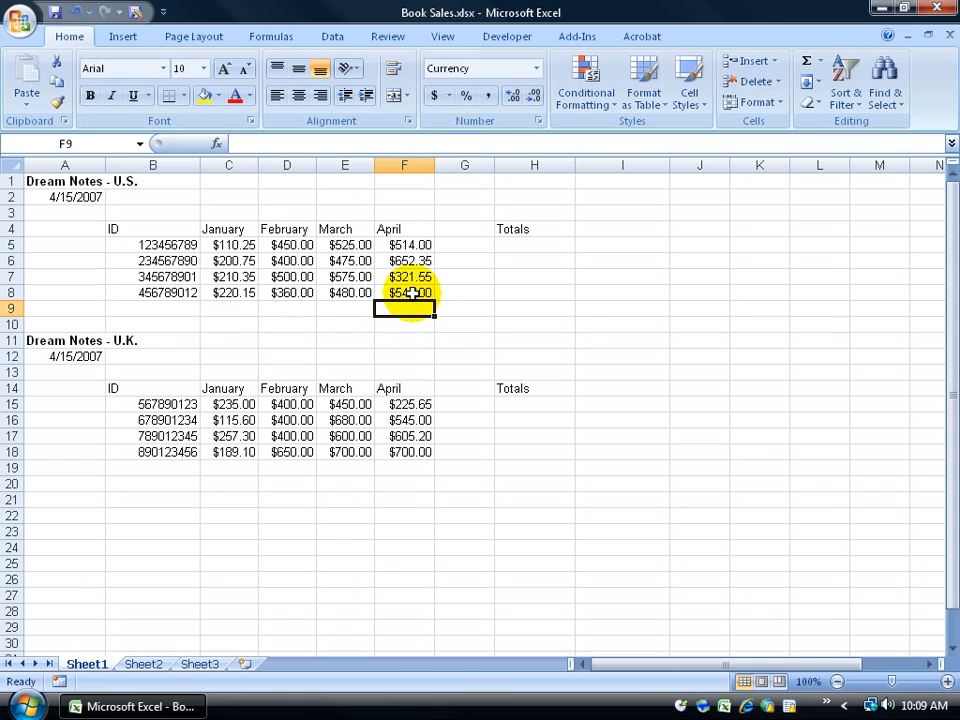
{"action": "double_click", "coordinate": [411, 293]}
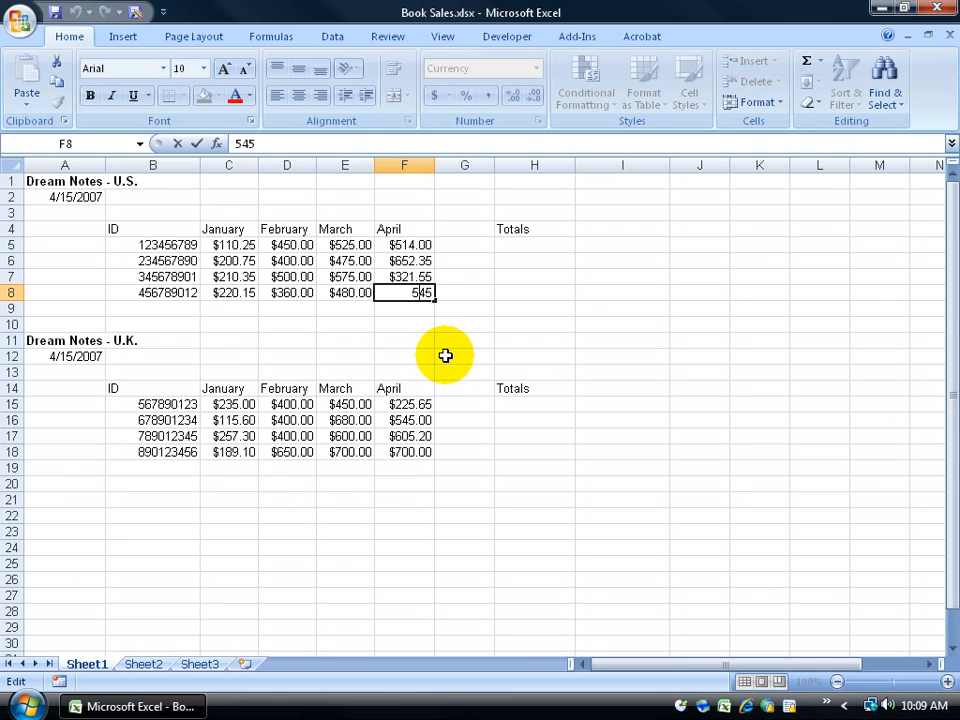
{"action": "key", "text": "Delete"}
{"action": "type", "text": "3"}
{"action": "key", "text": "Return"}
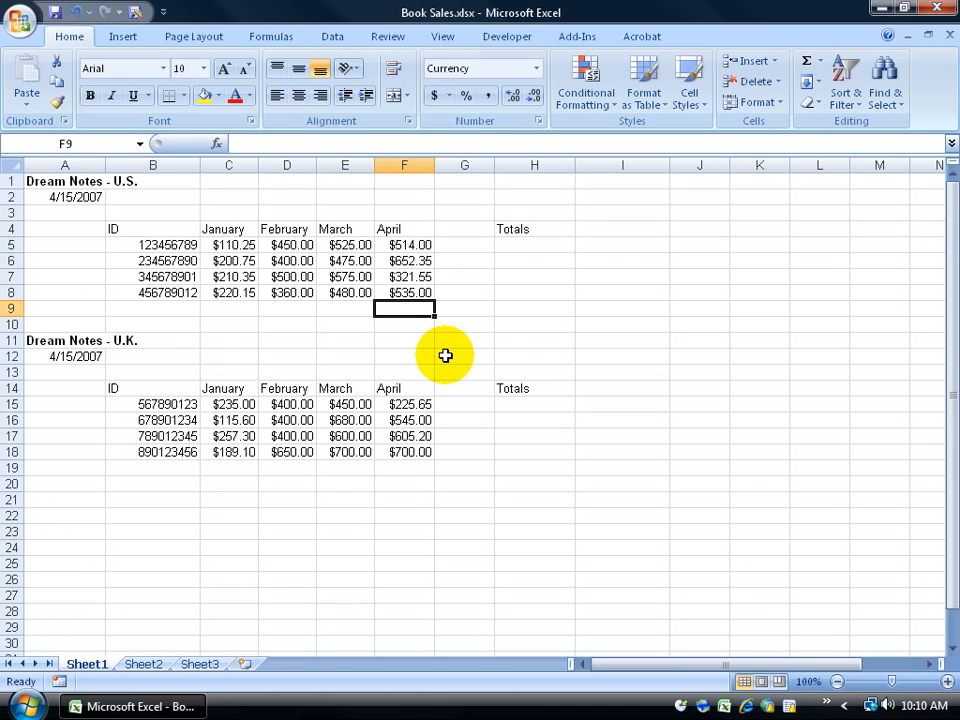
{"action": "left_click", "coordinate": [410, 292]}
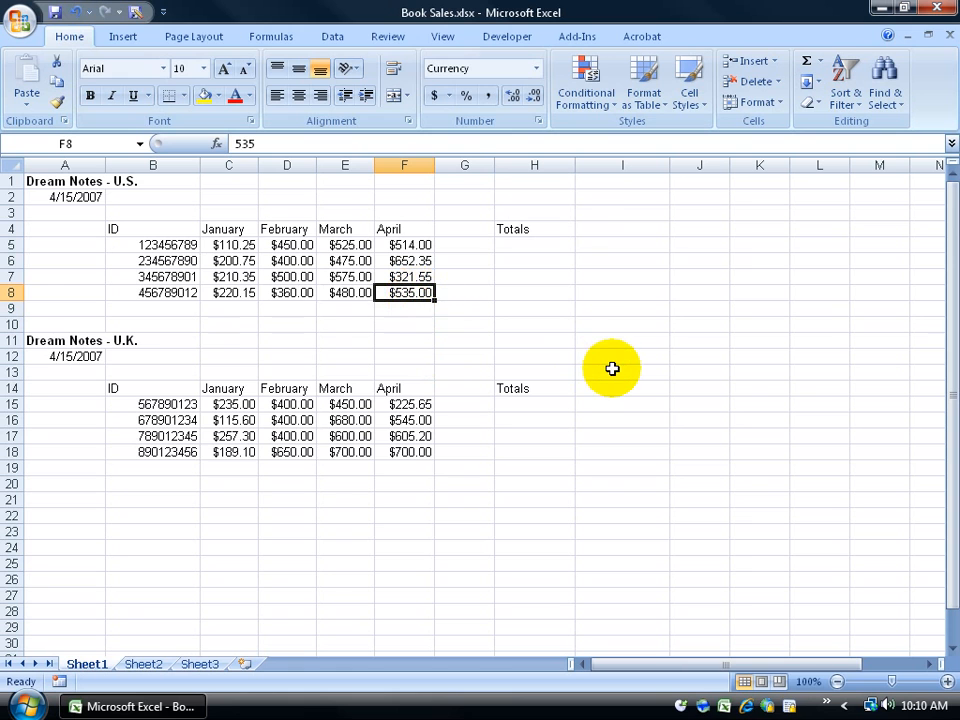
{"action": "left_click", "coordinate": [174, 294]}
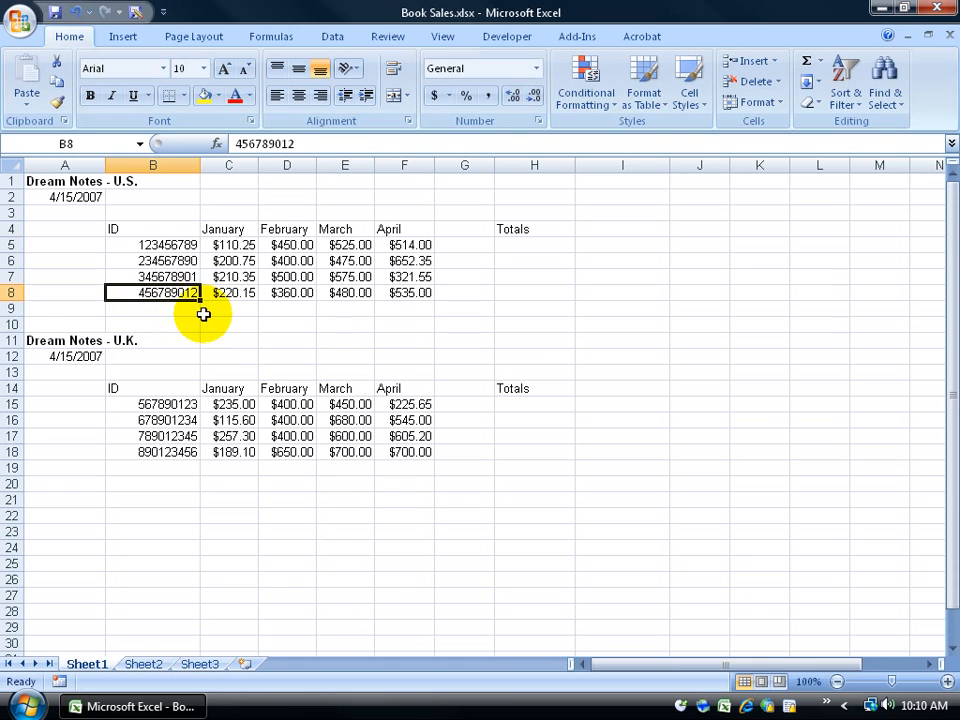
{"action": "double_click", "coordinate": [172, 292]}
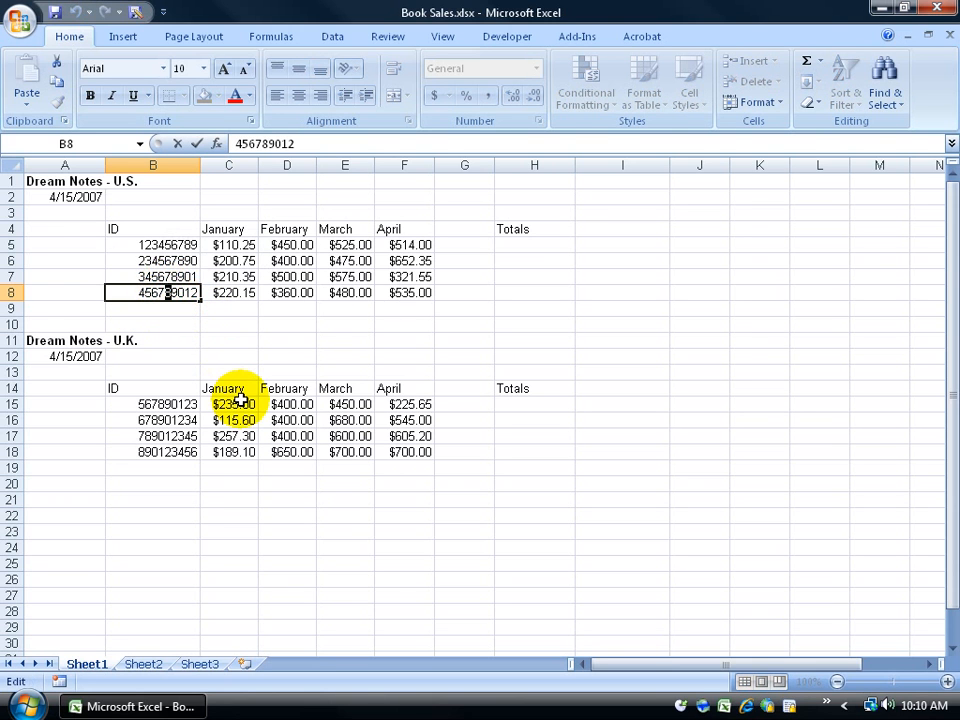
{"action": "type", "text": "5"}
{"action": "key", "text": "Return"}
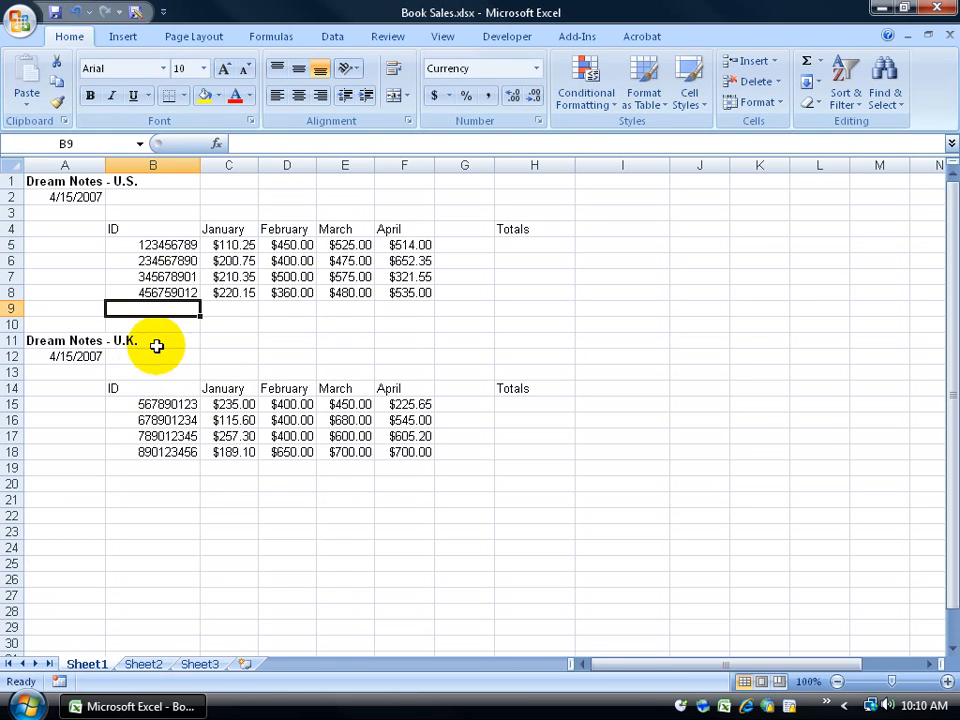
{"action": "left_click", "coordinate": [171, 290]}
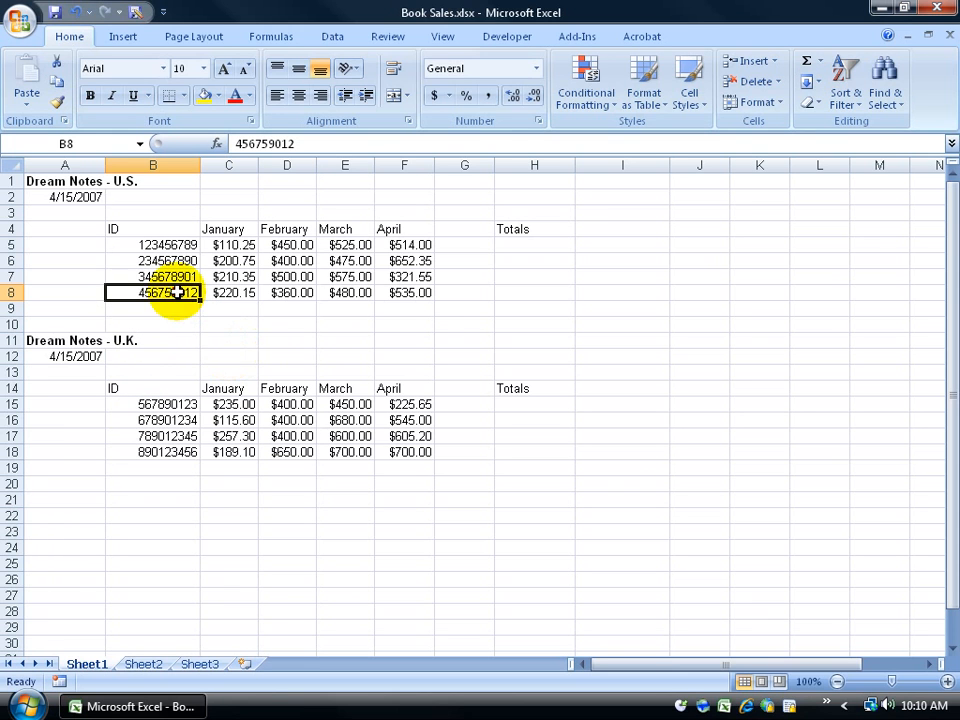
{"action": "double_click", "coordinate": [176, 292]}
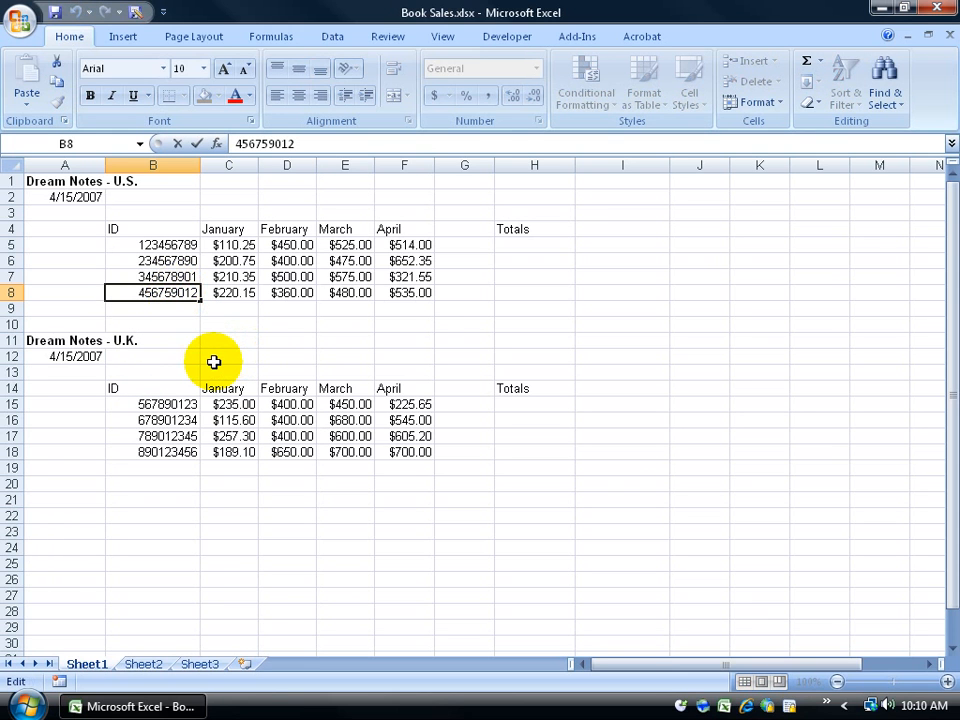
{"action": "double_click", "coordinate": [180, 292]}
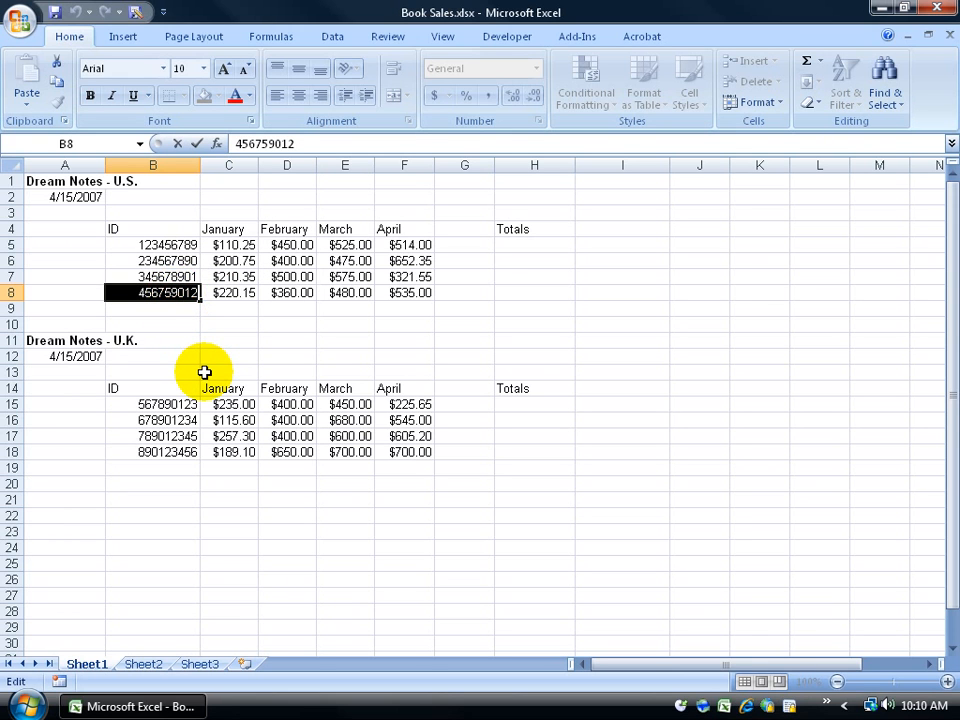
{"action": "type", "text": "54651"}
{"action": "key", "text": "Return"}
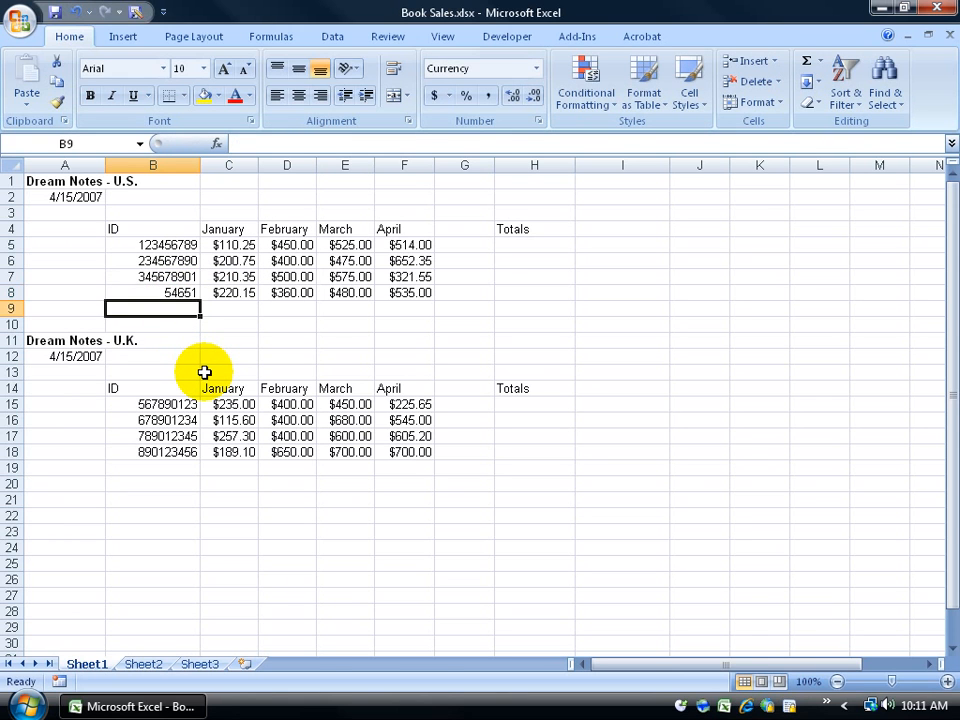
{"action": "left_click", "coordinate": [74, 11]}
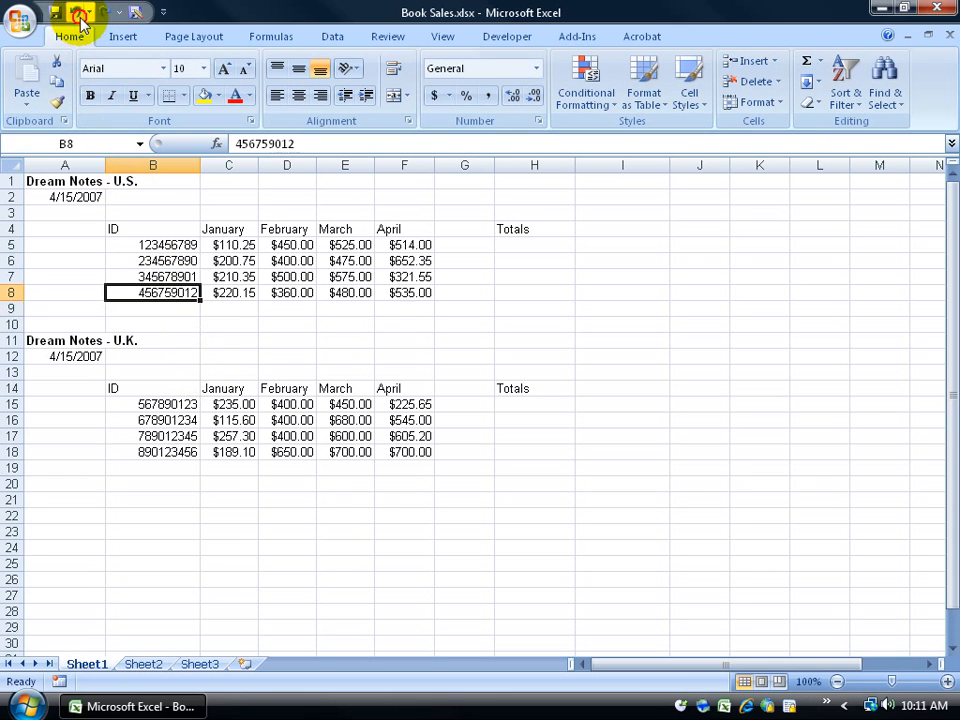
{"action": "double_click", "coordinate": [170, 291]}
{"action": "double_click", "coordinate": [172, 292]}
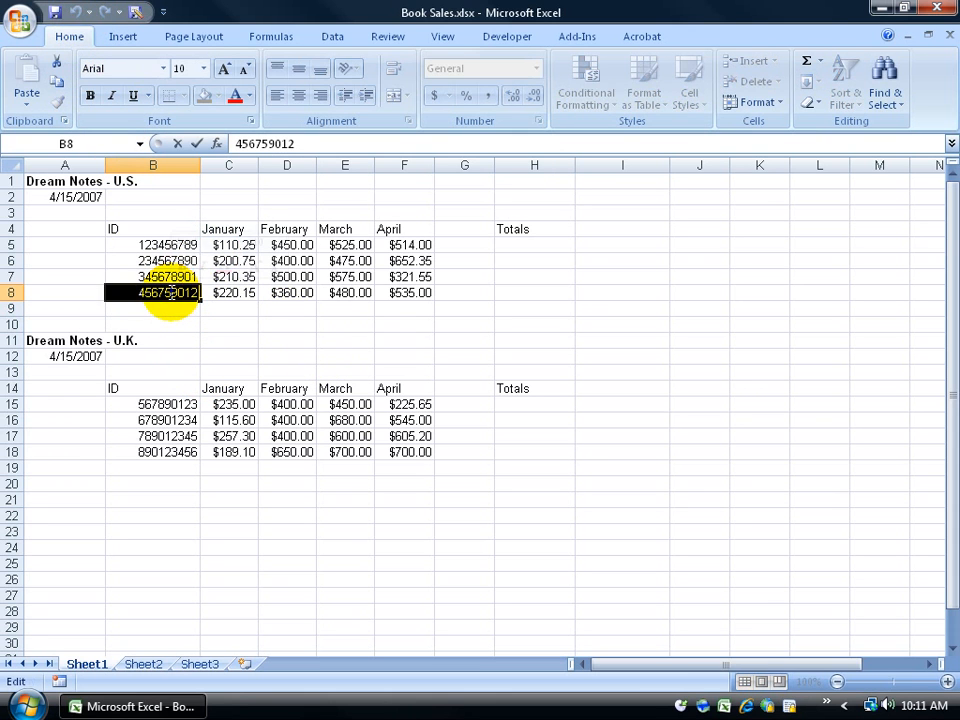
{"action": "key", "text": "Return"}
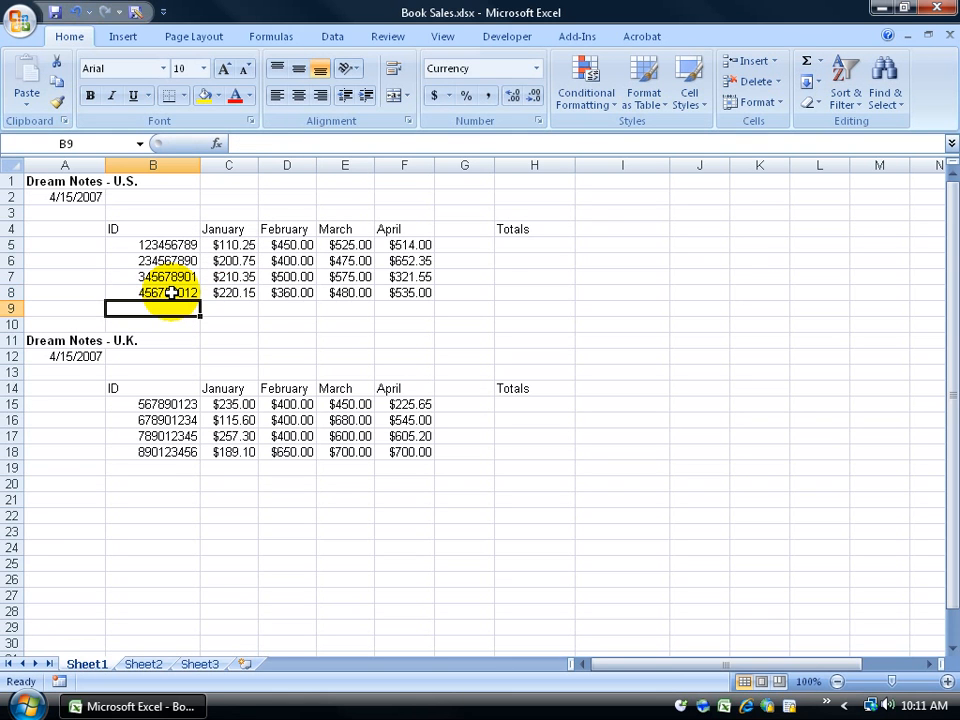
{"action": "left_click", "coordinate": [402, 293]}
Step: Change F8 to 545.54 by editing it in the formula bar
{"action": "left_click", "coordinate": [268, 143]}
{"action": "type", "text": ".54"}
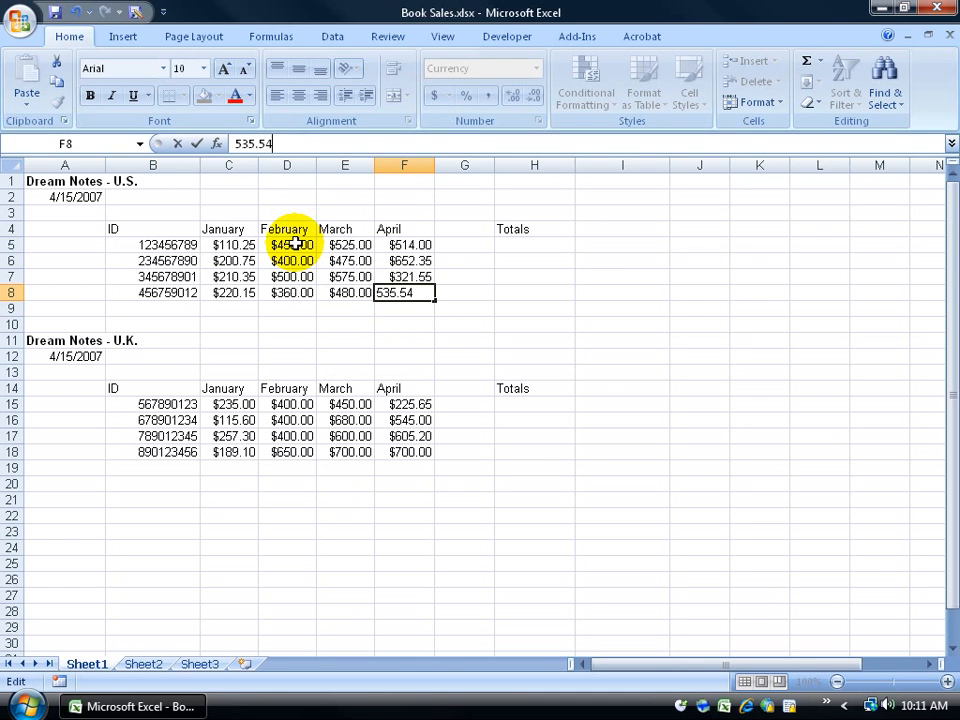
{"action": "left_click_drag", "start_coordinate": [249, 144], "coordinate": [242, 144]}
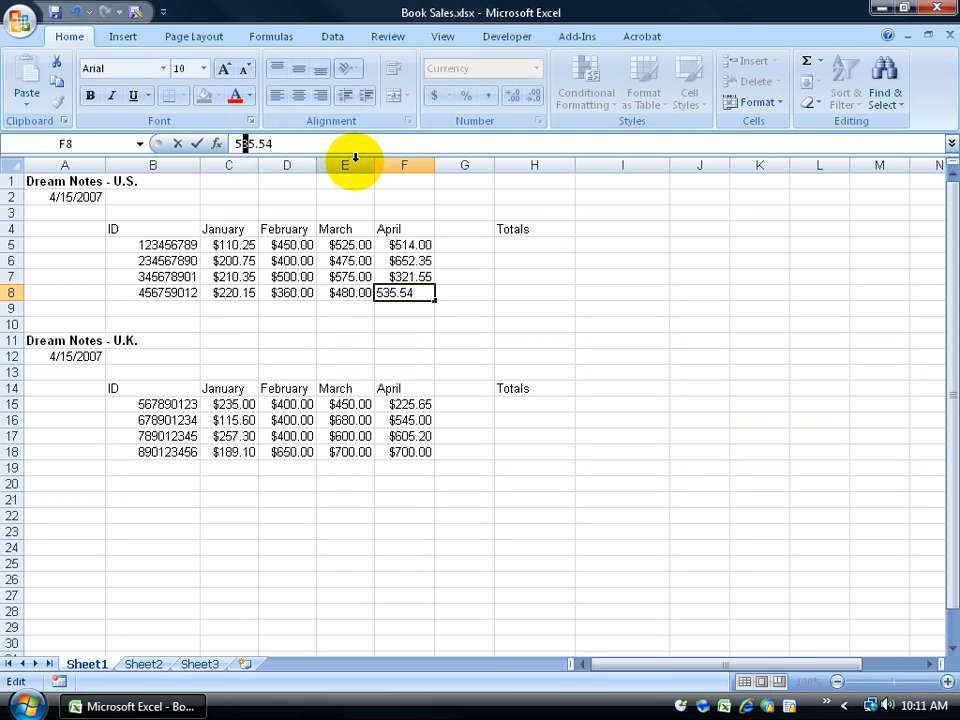
{"action": "type", "text": "4"}
{"action": "key", "text": "Return"}
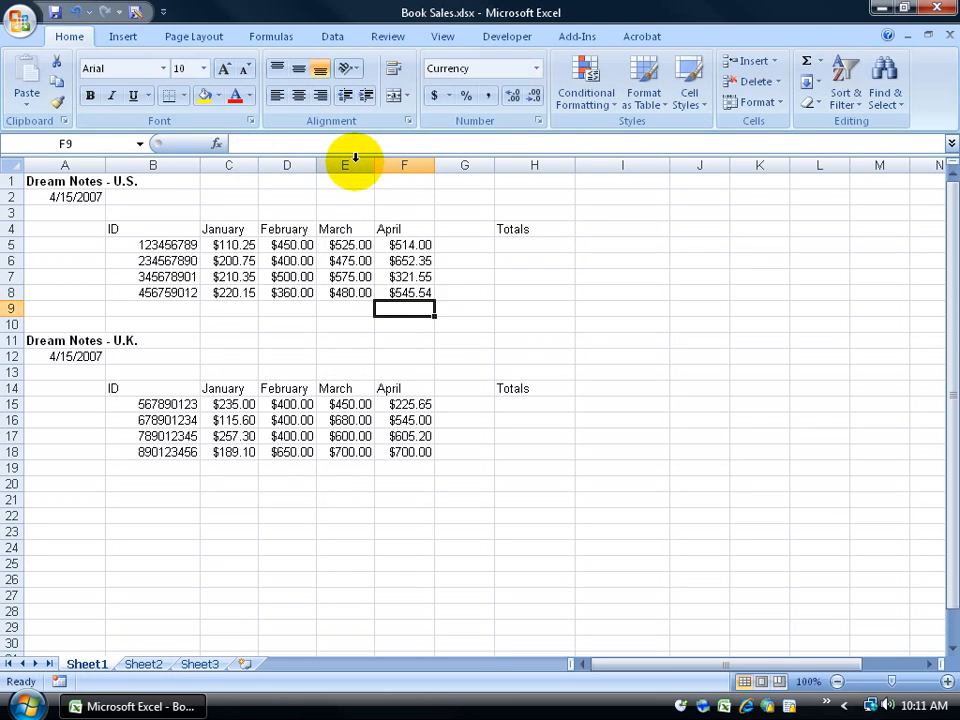
Step: Check F8, then select C5:E6, the April heading F4 and the A1 title
{"action": "left_click", "coordinate": [396, 293]}
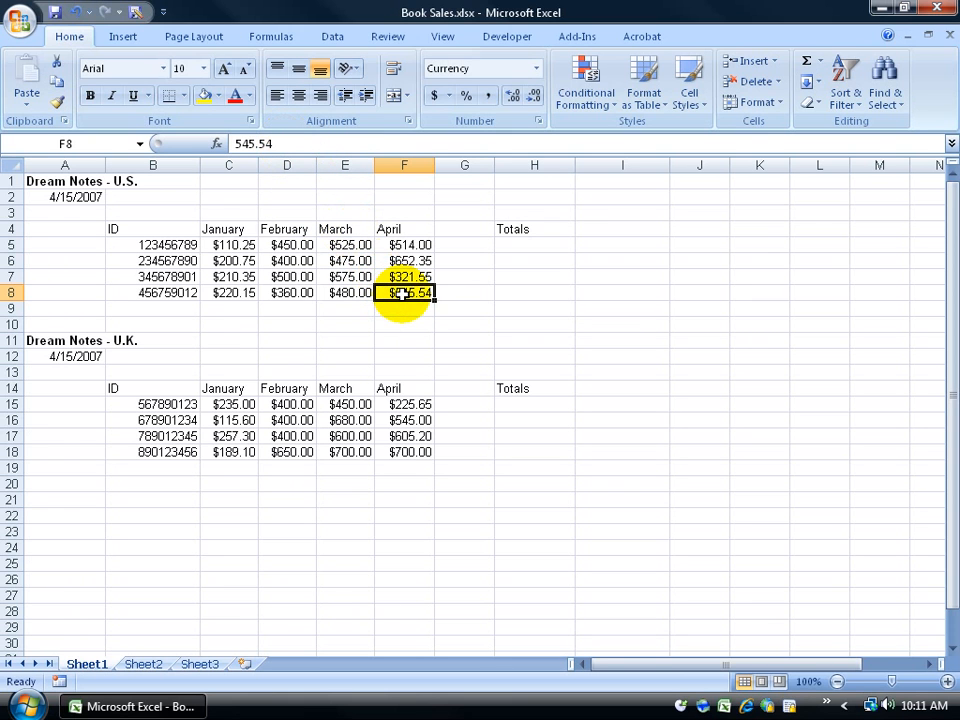
{"action": "left_click_drag", "start_coordinate": [332, 248], "coordinate": [243, 262]}
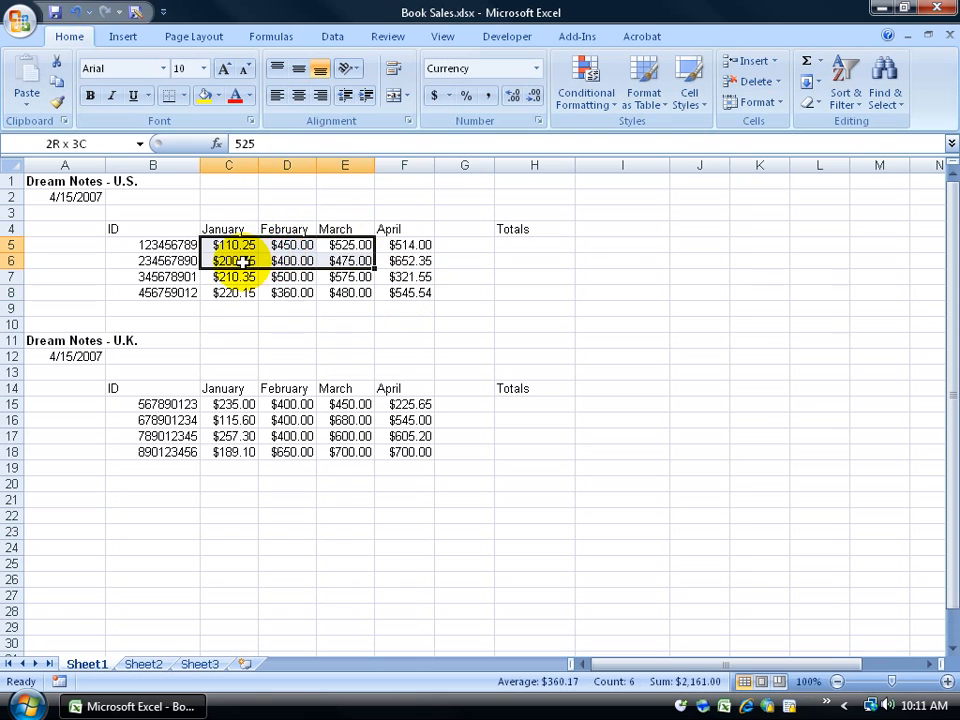
{"action": "left_click", "coordinate": [407, 293]}
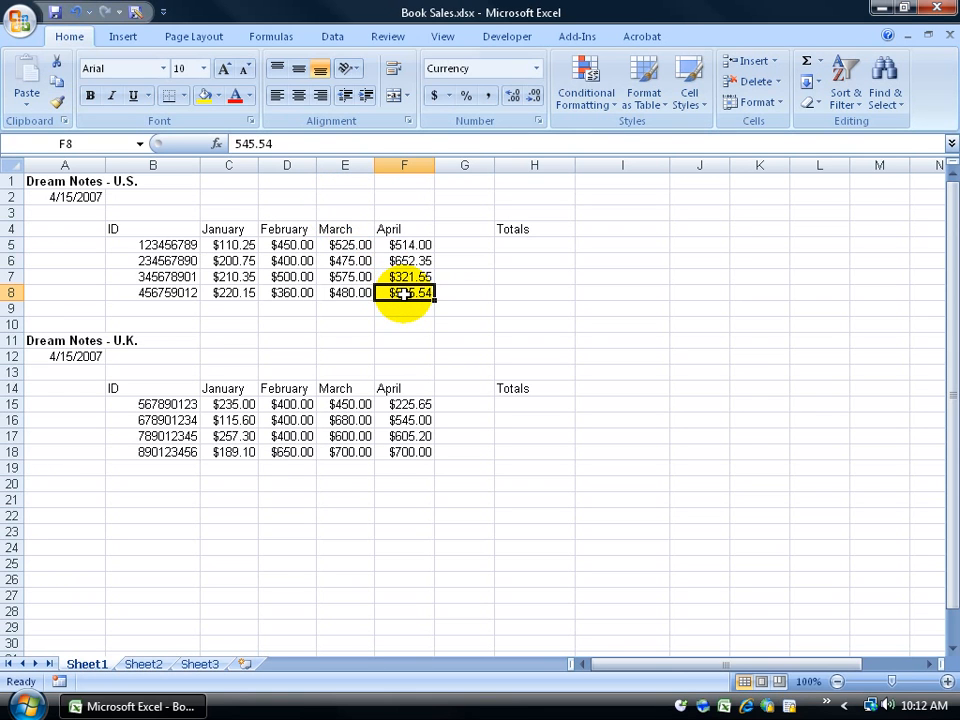
{"action": "left_click", "coordinate": [401, 229]}
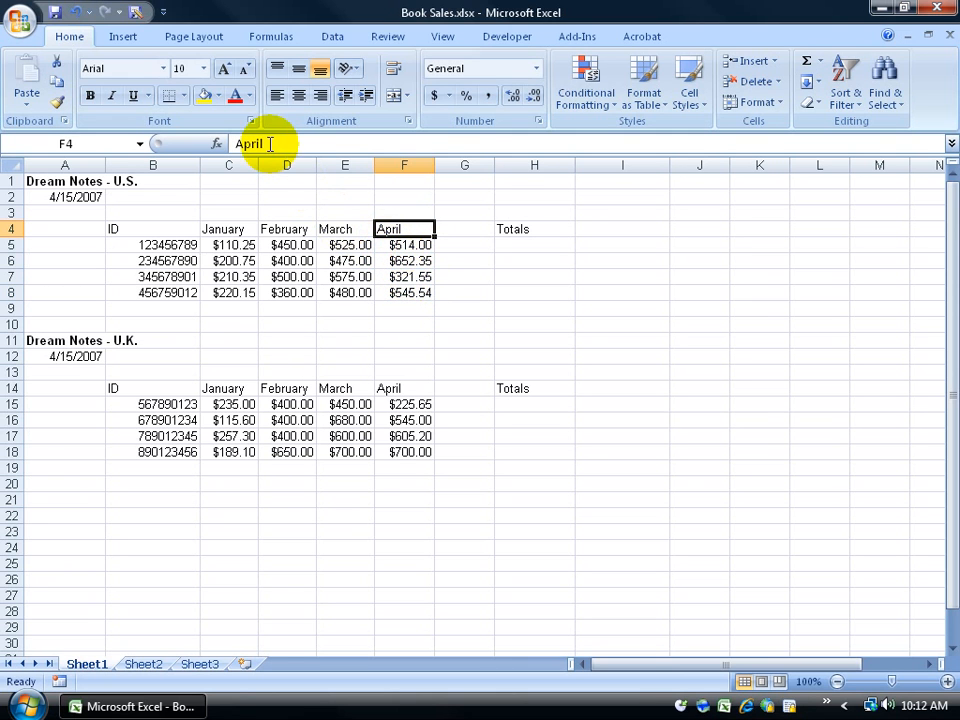
{"action": "left_click", "coordinate": [400, 292]}
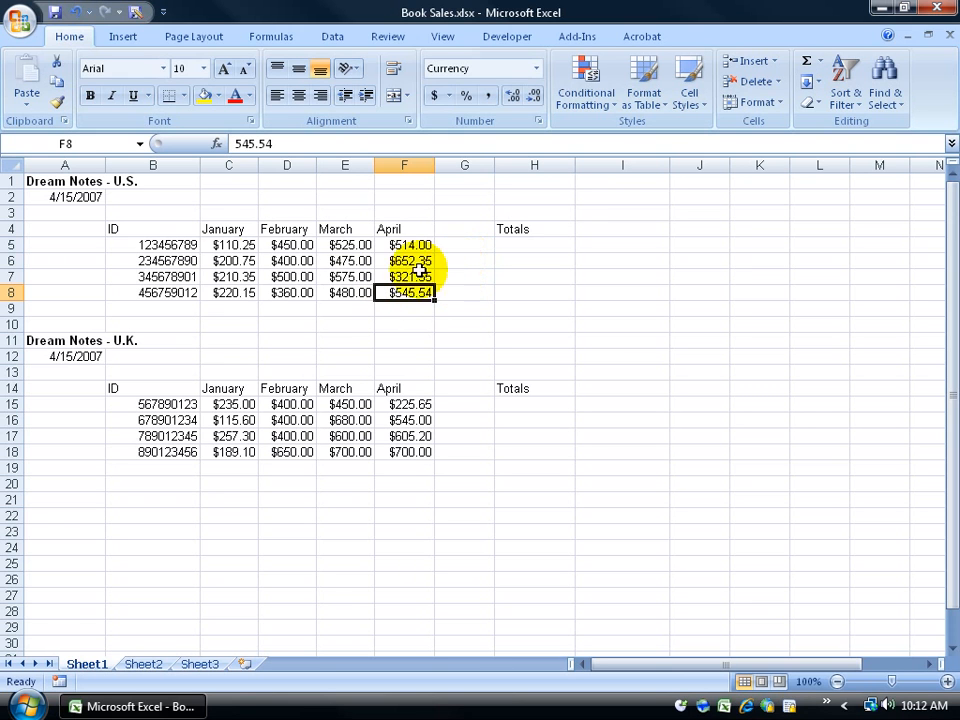
{"action": "left_click", "coordinate": [64, 182]}
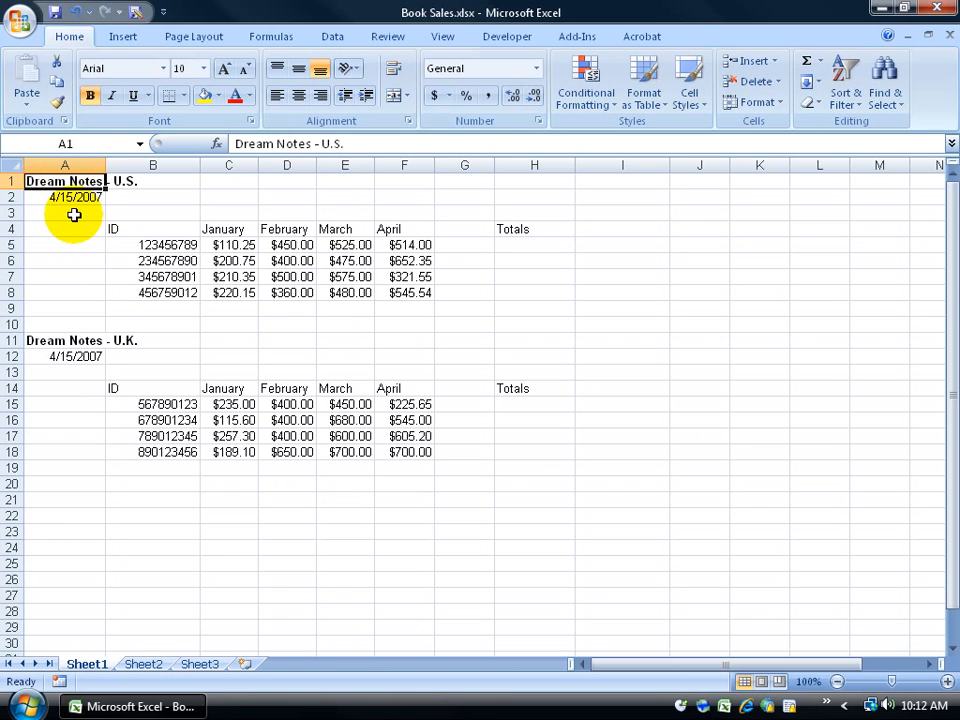
Step: Insert the ™ sign from the Letterlike Symbols subset after 'Dream Notes' in A1
{"action": "double_click", "coordinate": [70, 181]}
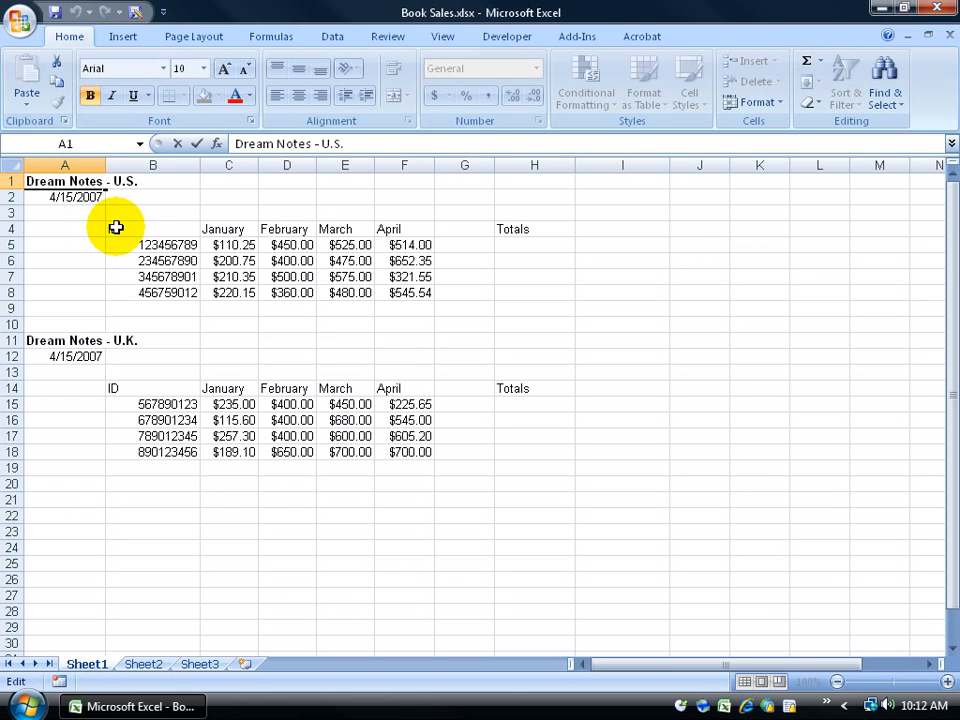
{"action": "key", "text": "Escape"}
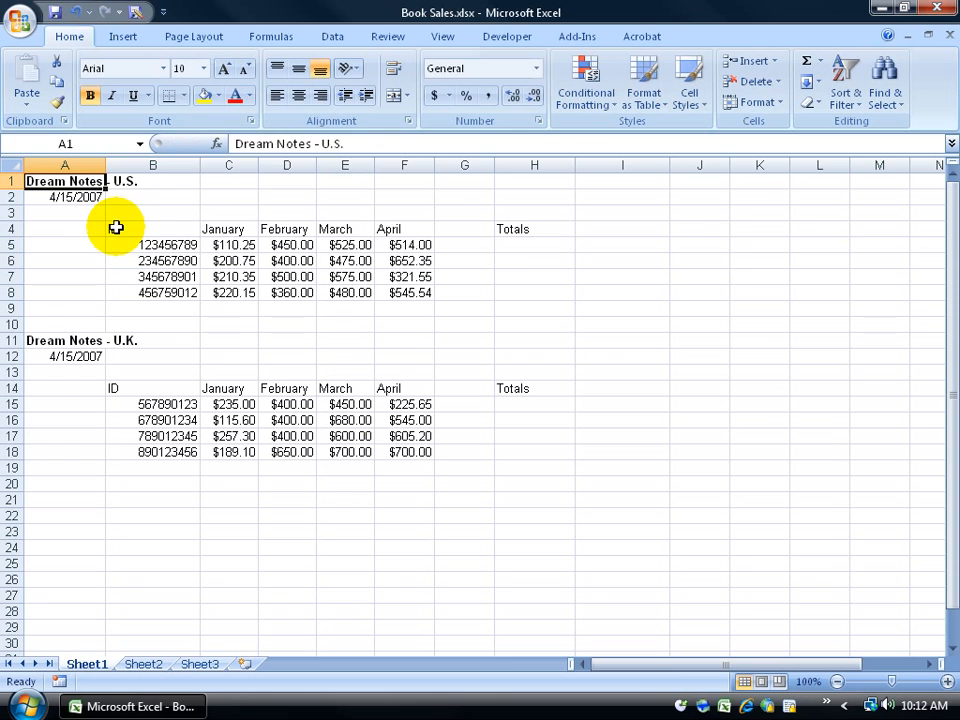
{"action": "left_click", "coordinate": [321, 148]}
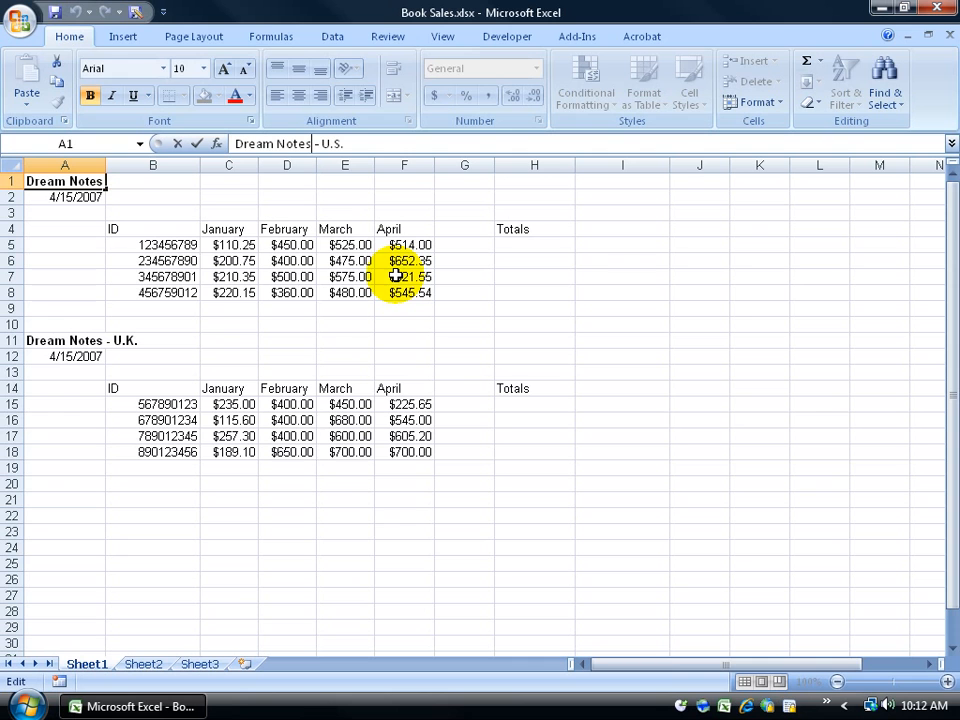
{"action": "left_click", "coordinate": [131, 38]}
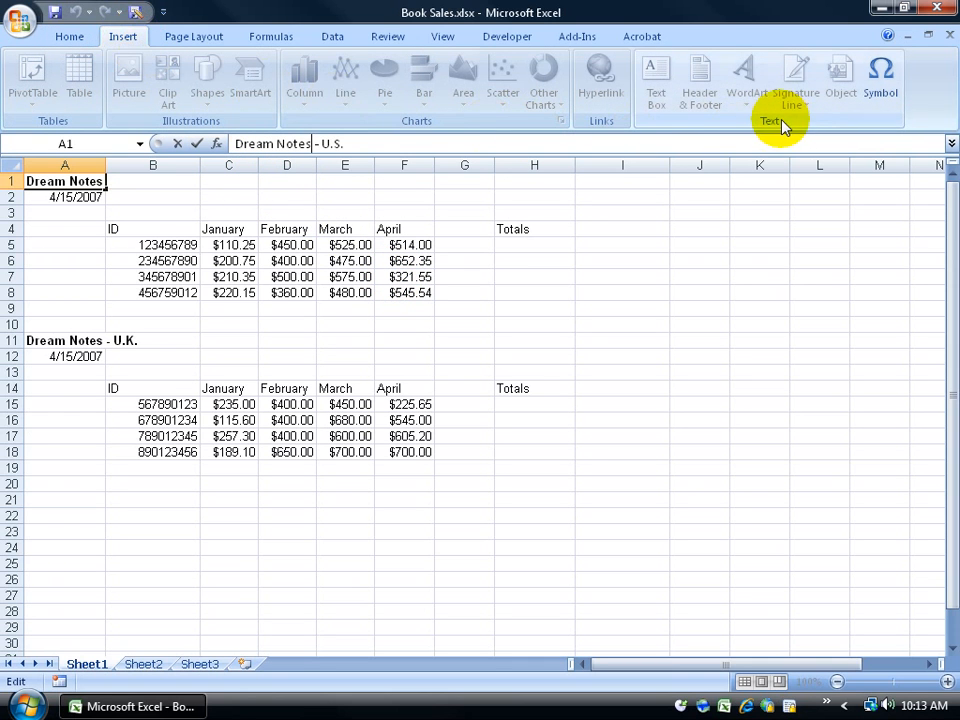
{"action": "left_click", "coordinate": [886, 88]}
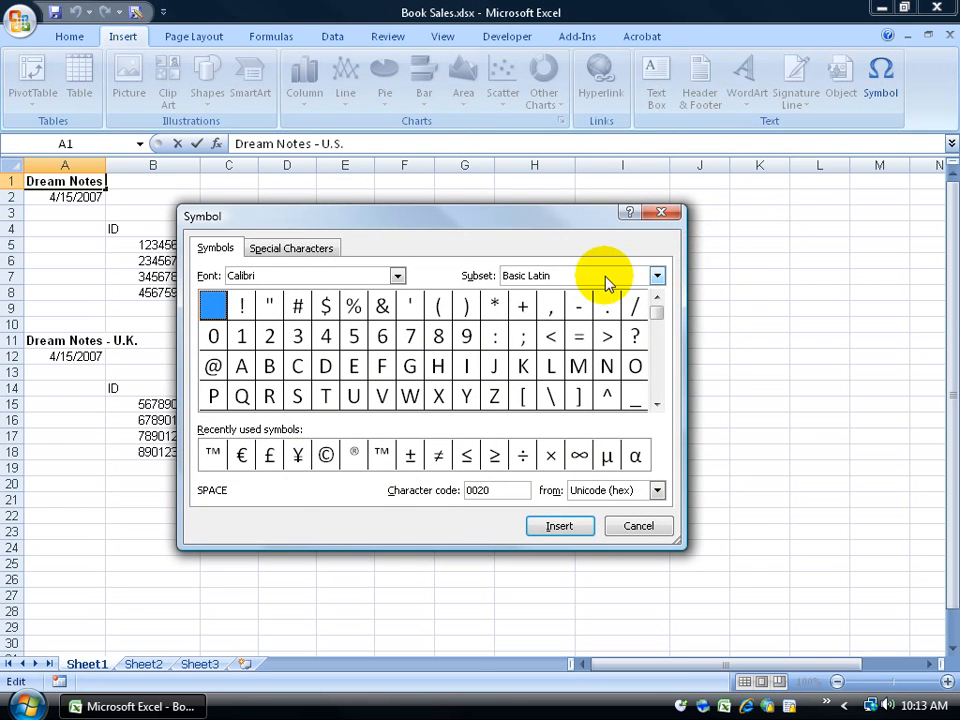
{"action": "left_click", "coordinate": [656, 278]}
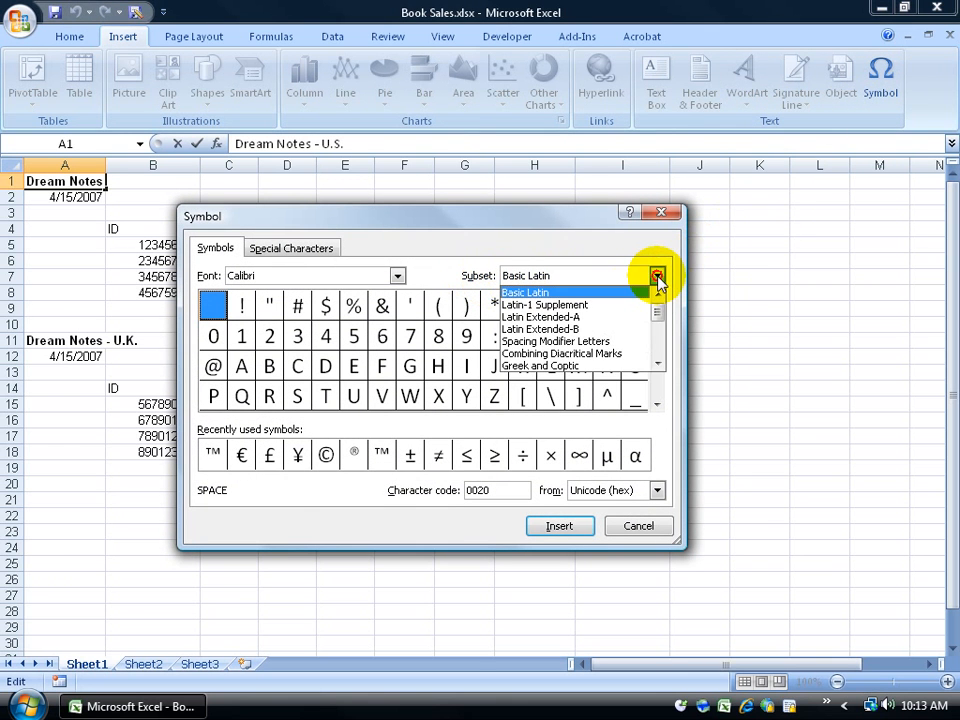
{"action": "left_click_drag", "start_coordinate": [663, 305], "coordinate": [662, 337]}
{"action": "left_click", "coordinate": [597, 336]}
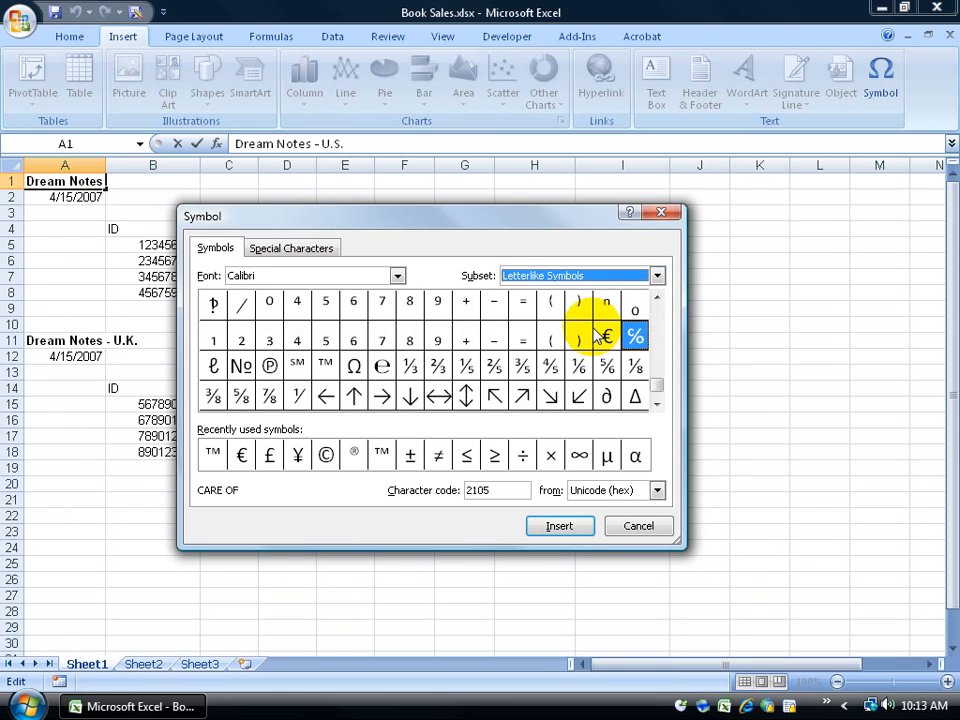
{"action": "left_click", "coordinate": [326, 366]}
{"action": "left_click", "coordinate": [556, 526]}
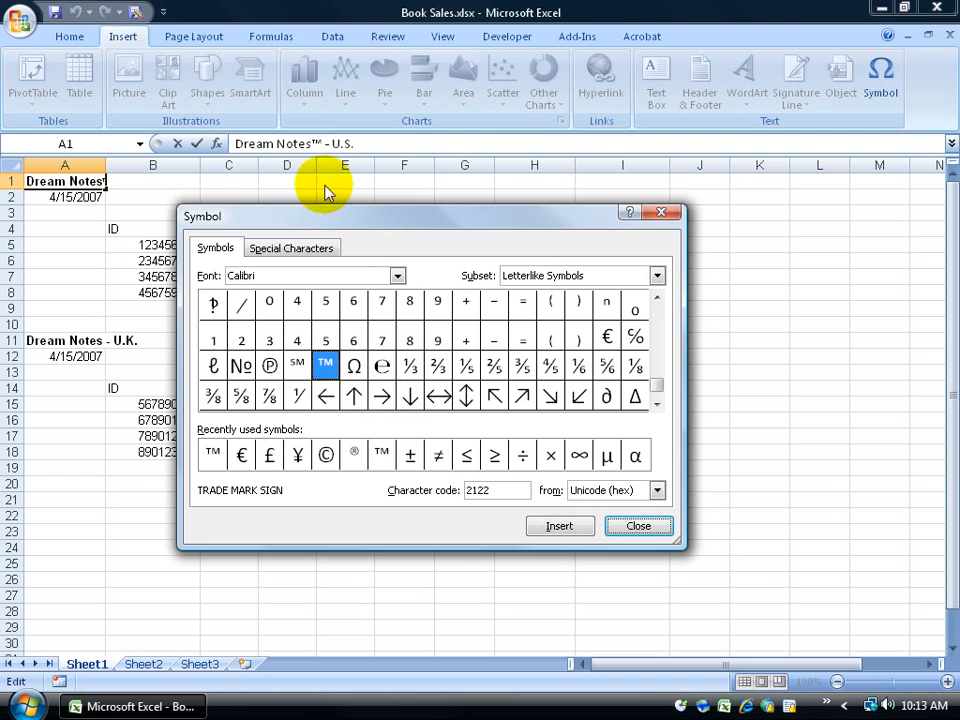
{"action": "left_click", "coordinate": [637, 526]}
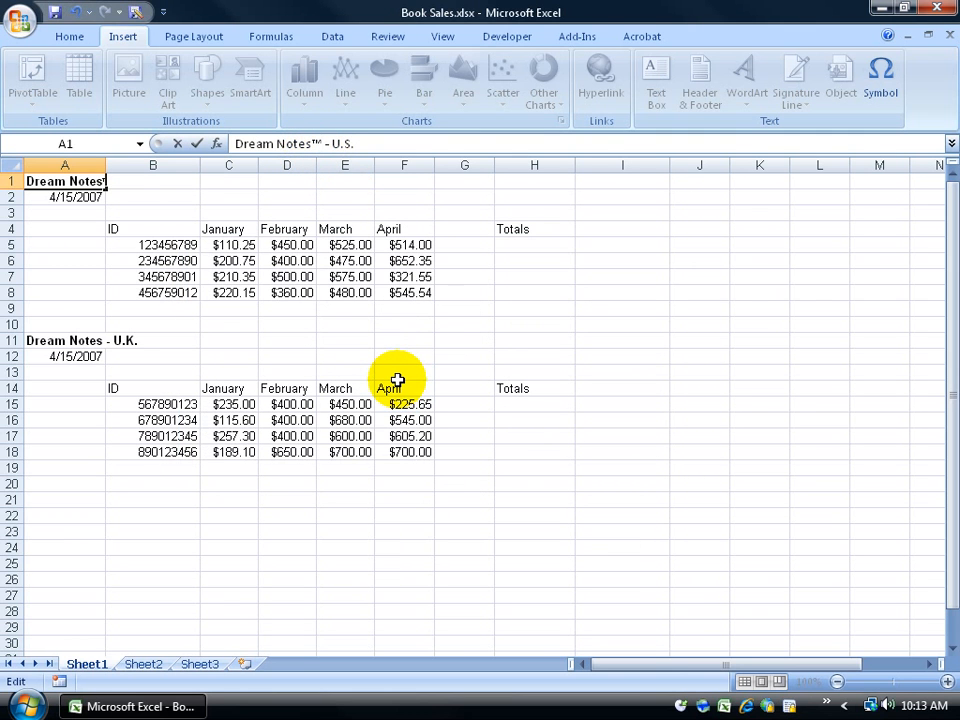
{"action": "key", "text": "Return"}
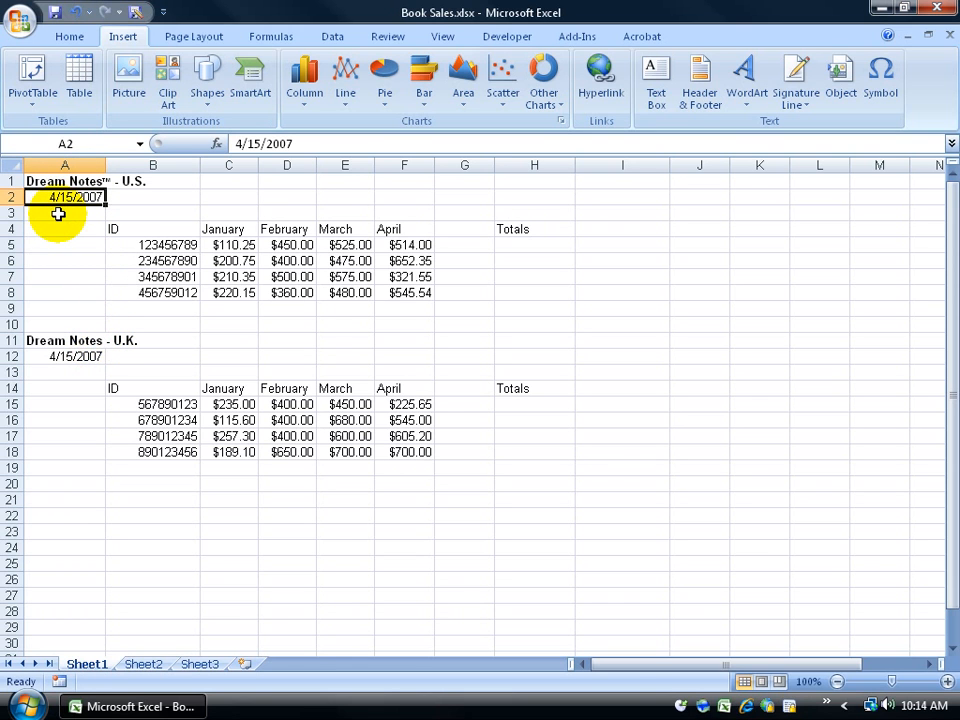
Step: Insert a blank column A before the sales data
{"action": "left_click", "coordinate": [66, 164]}
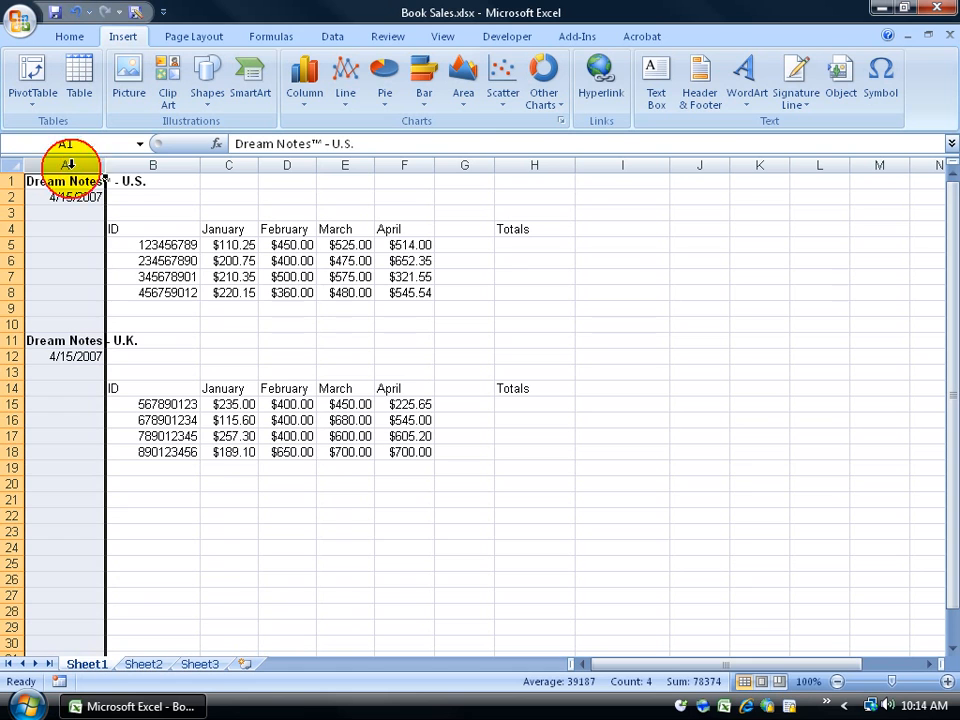
{"action": "left_click", "coordinate": [13, 181]}
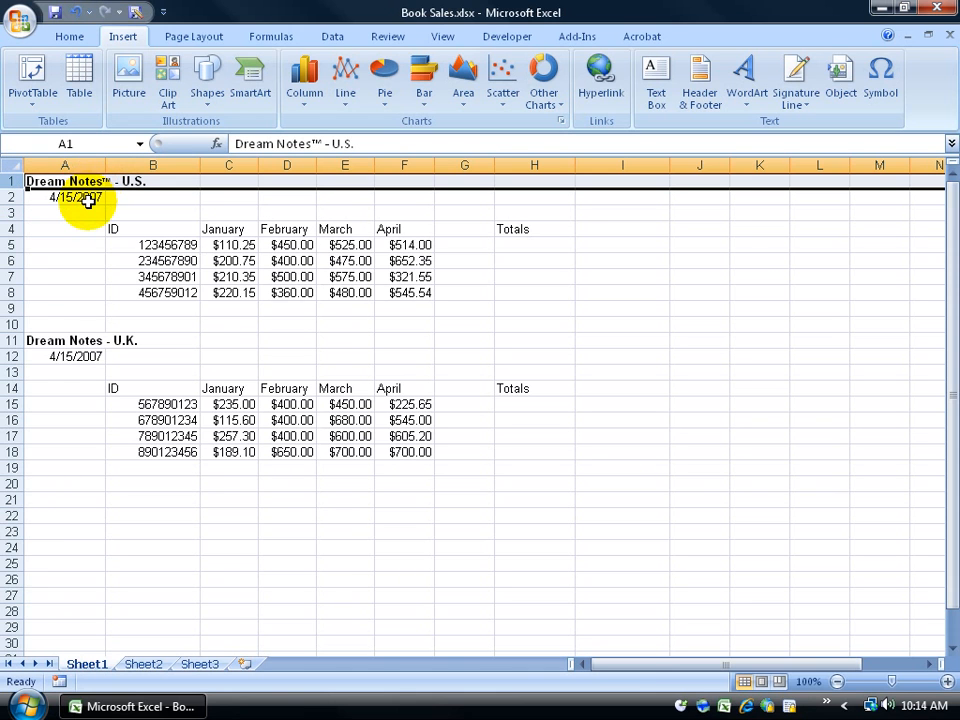
{"action": "right_click", "coordinate": [72, 166]}
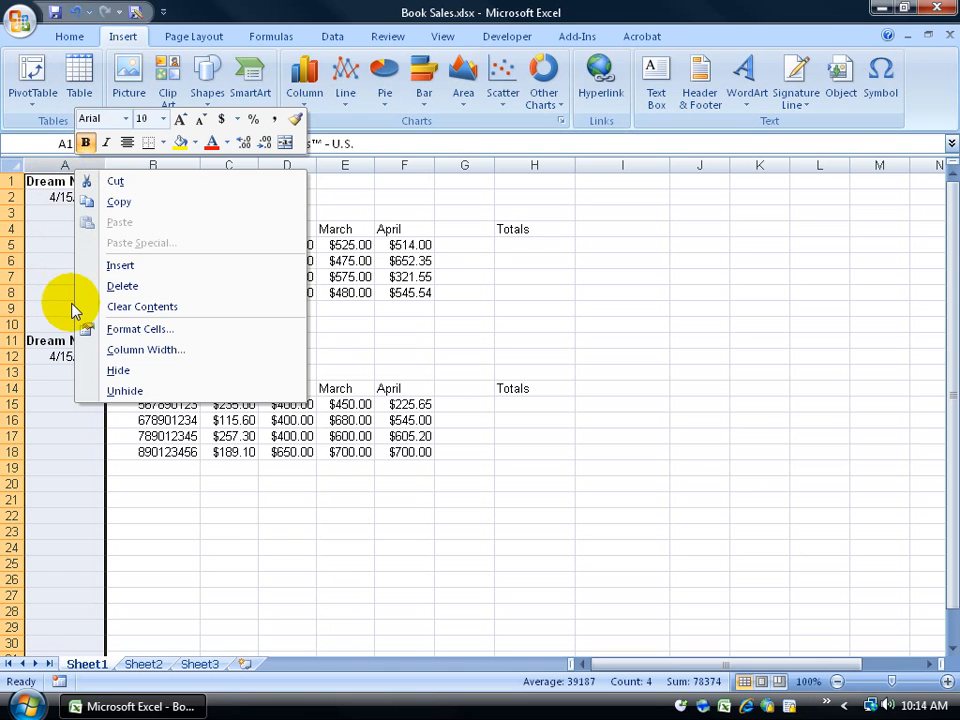
{"action": "left_click", "coordinate": [115, 268]}
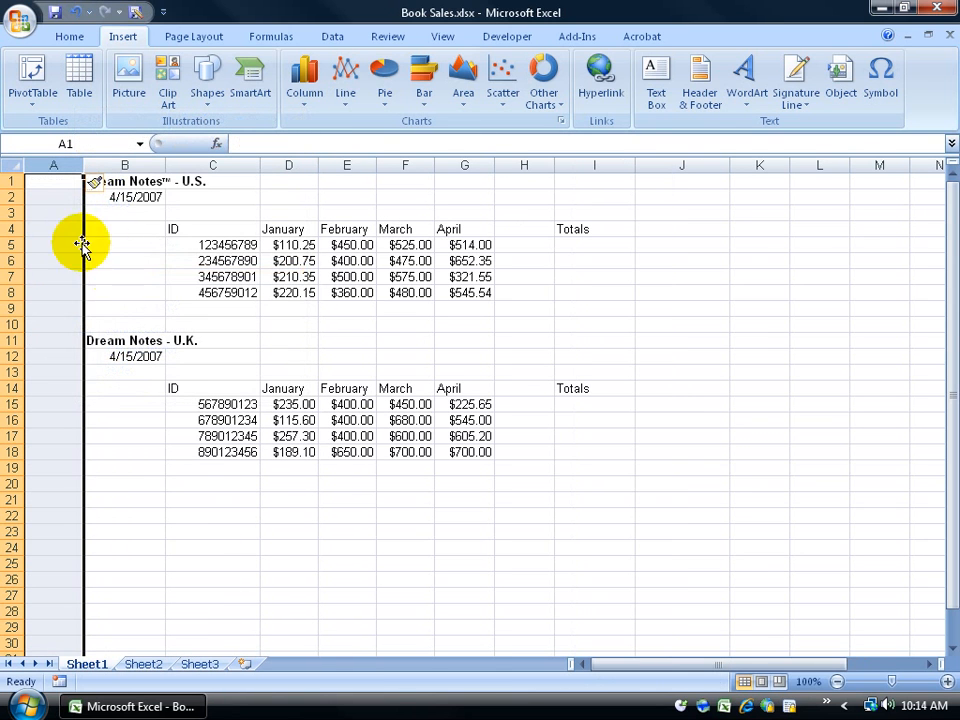
Step: Insert a blank row 1 above the titles
{"action": "left_click", "coordinate": [12, 181]}
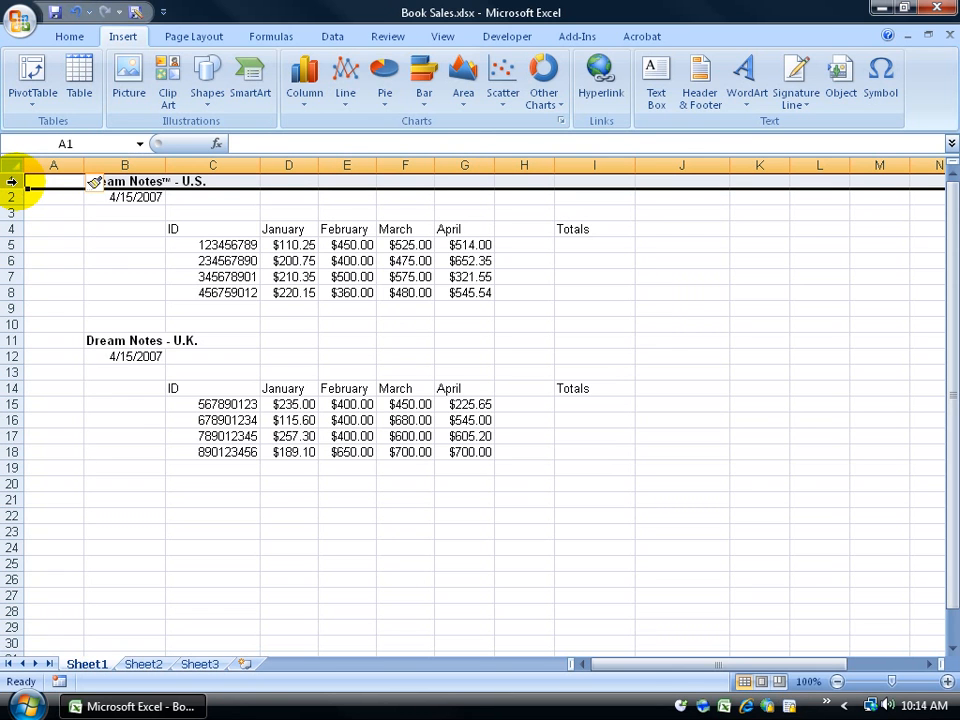
{"action": "right_click", "coordinate": [12, 181]}
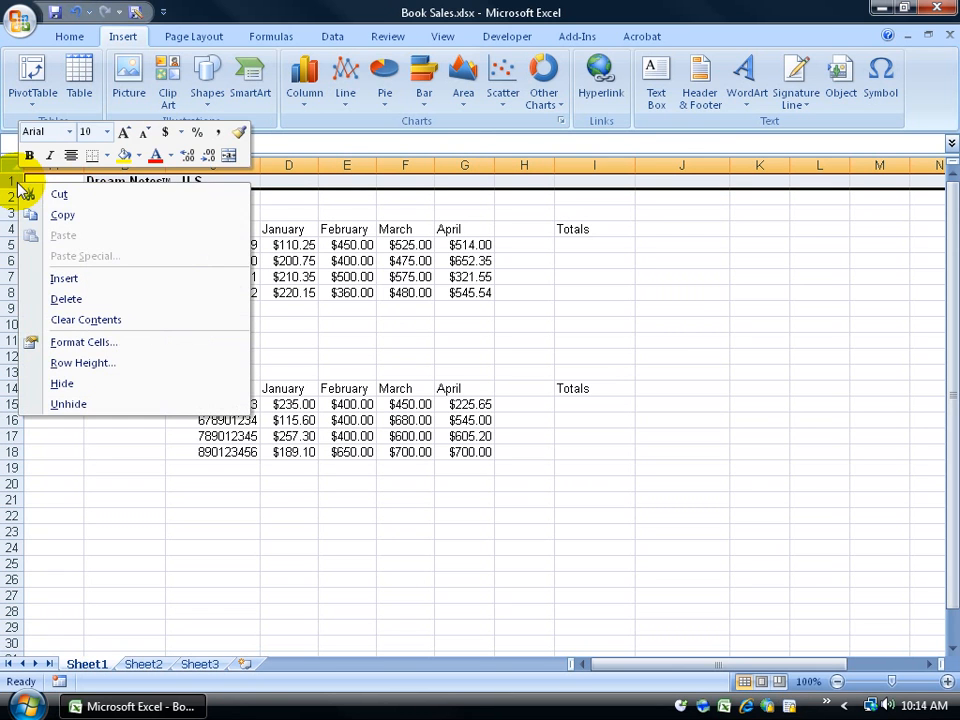
{"action": "left_click", "coordinate": [51, 275]}
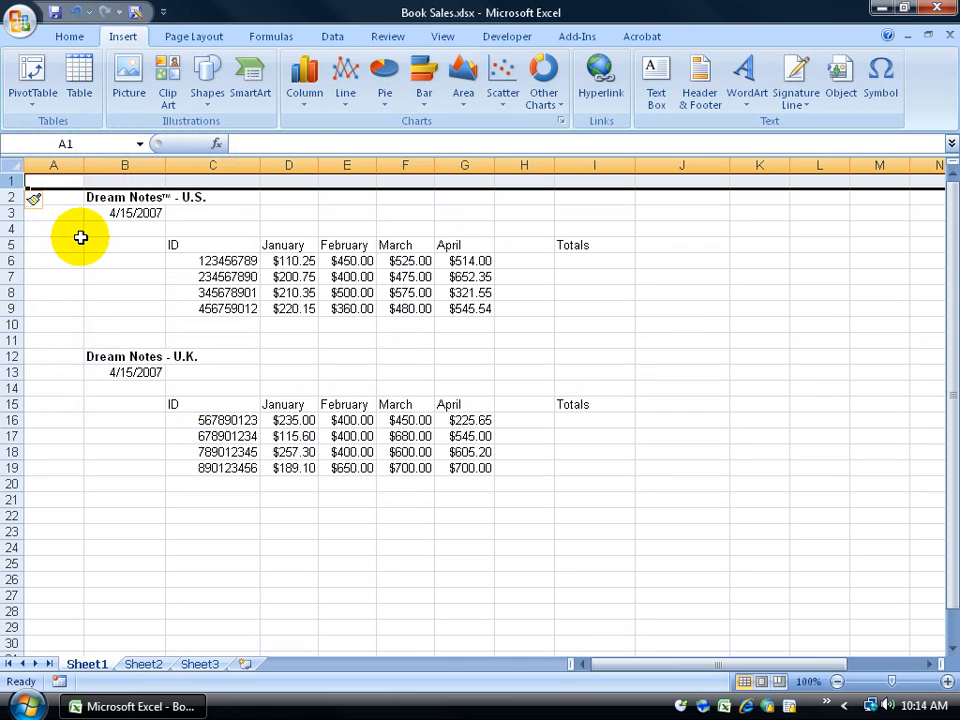
Step: Practise selecting the U.S. title, cells down column A, column A and row 11
{"action": "left_click", "coordinate": [96, 199]}
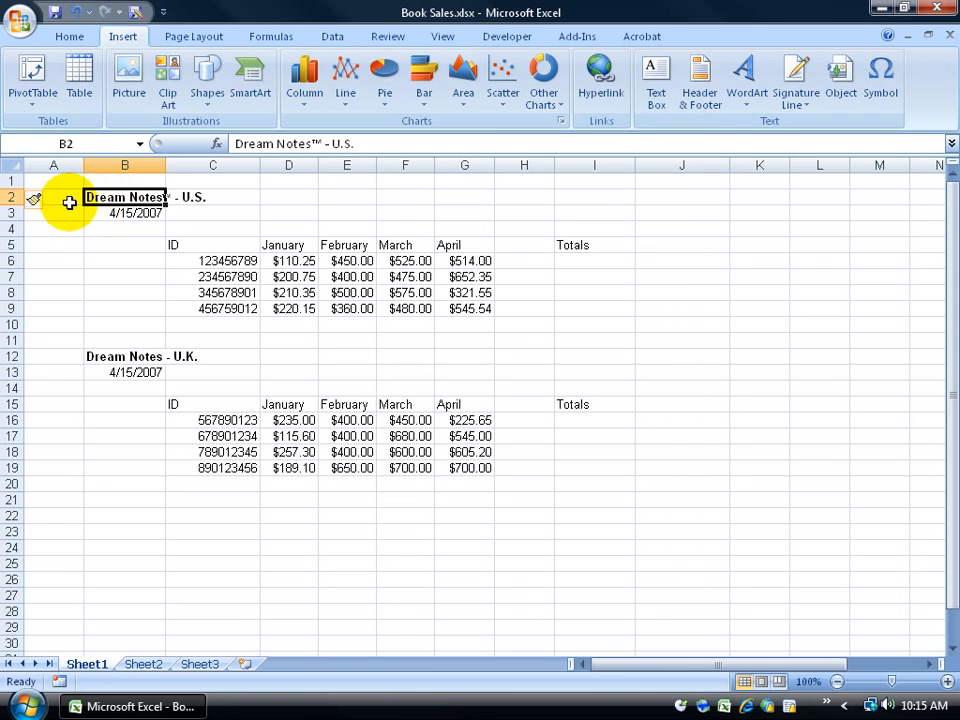
{"action": "left_click", "coordinate": [68, 215]}
{"action": "left_click", "coordinate": [64, 276]}
{"action": "left_click", "coordinate": [62, 325]}
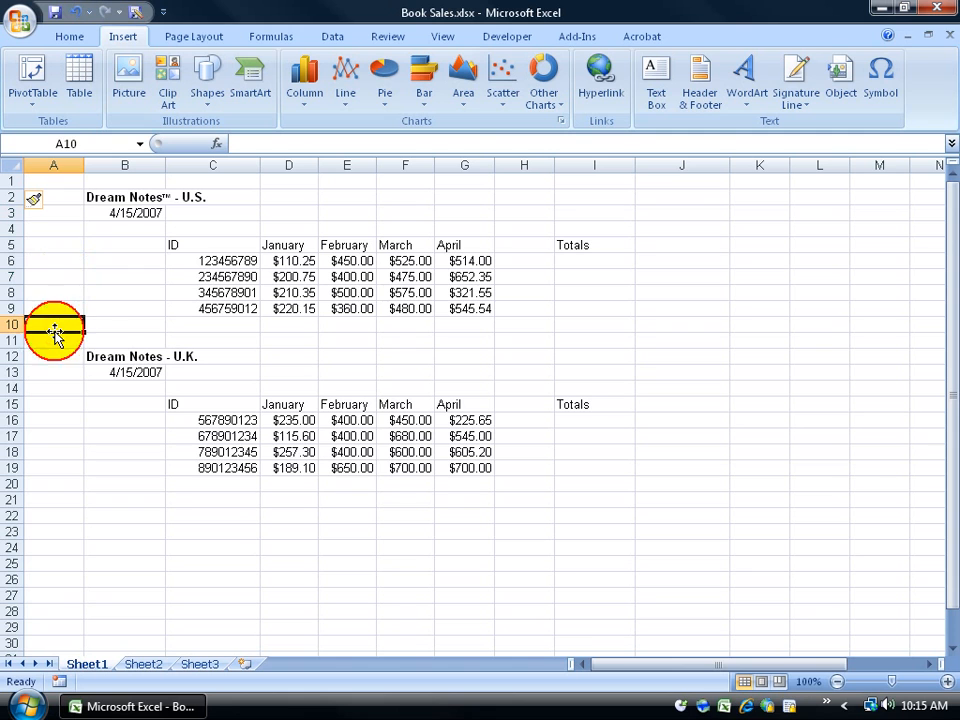
{"action": "left_click", "coordinate": [60, 163]}
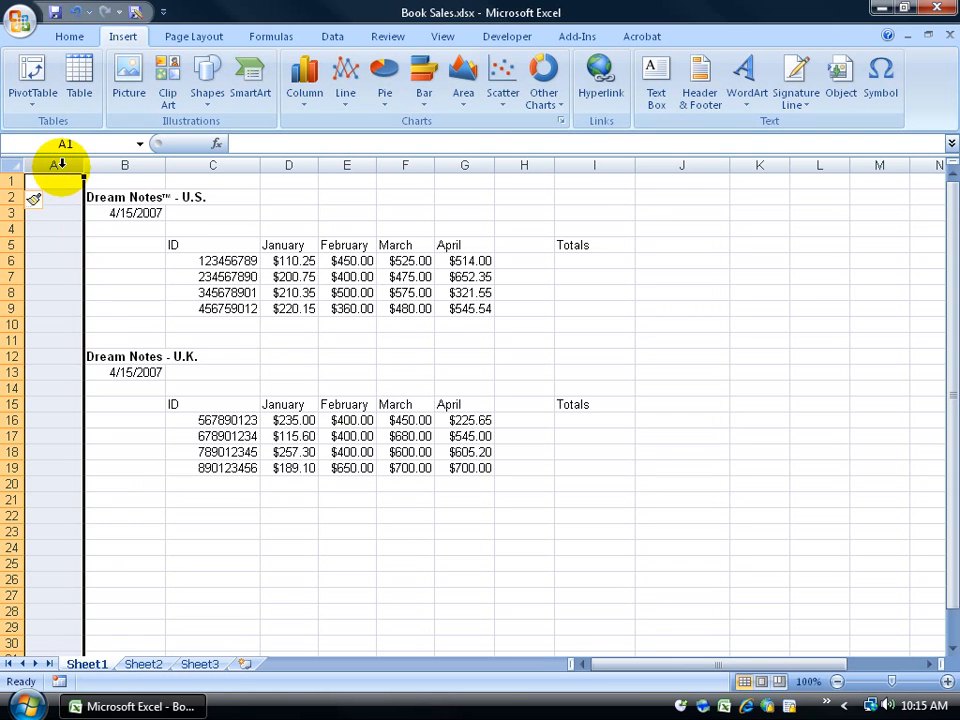
{"action": "left_click", "coordinate": [12, 340]}
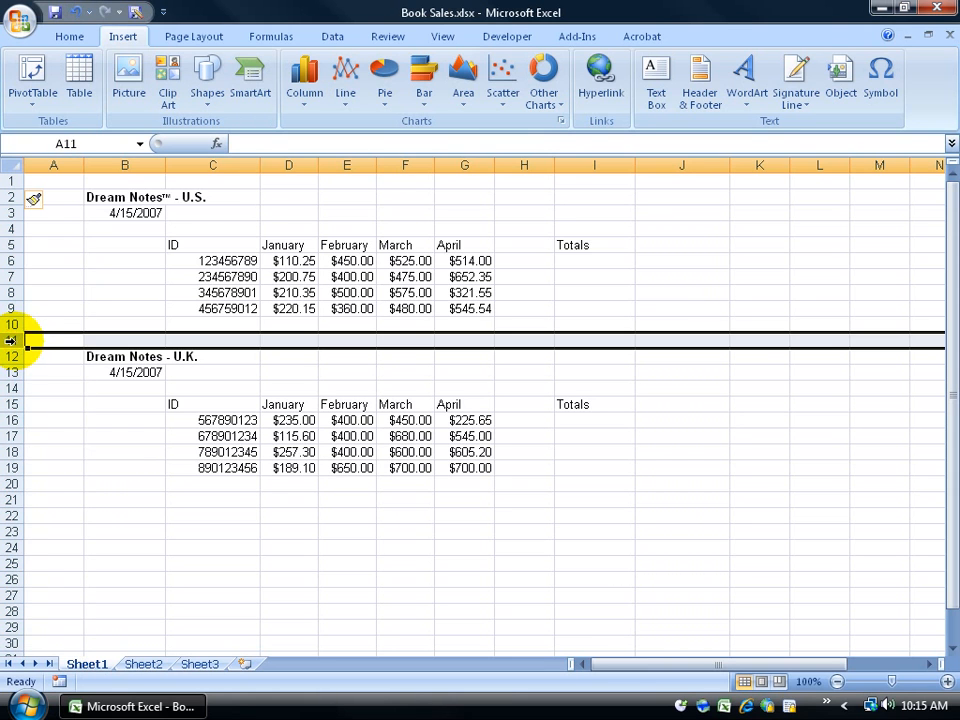
Step: Select B5, then A1:A10, and undo the inserted blank row
{"action": "left_click", "coordinate": [133, 243]}
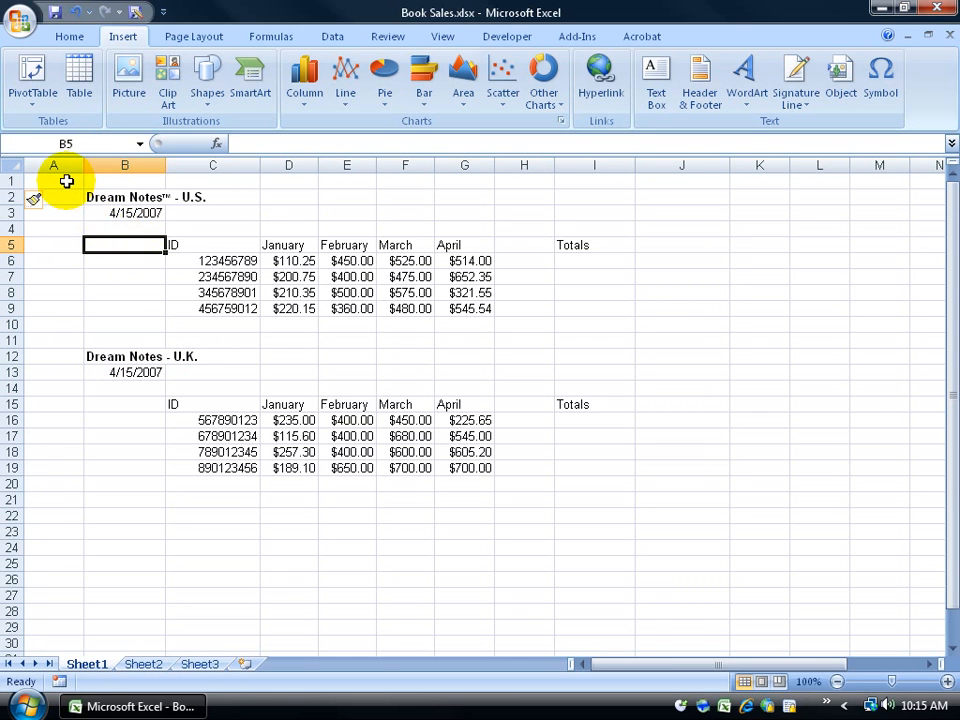
{"action": "left_click_drag", "start_coordinate": [66, 181], "coordinate": [62, 317]}
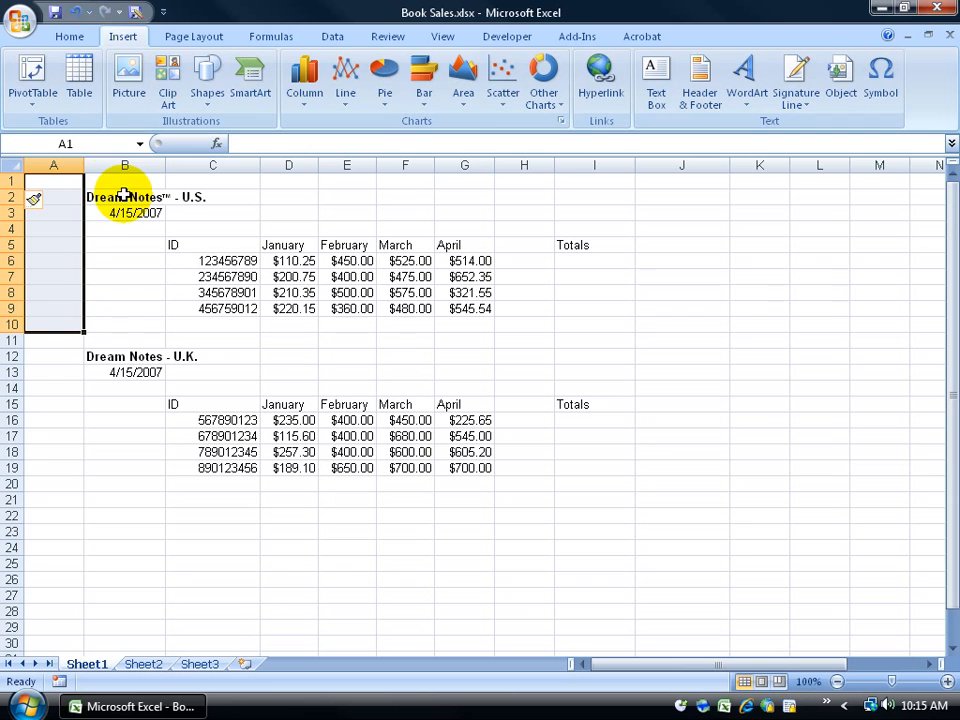
{"action": "left_click", "coordinate": [75, 13]}
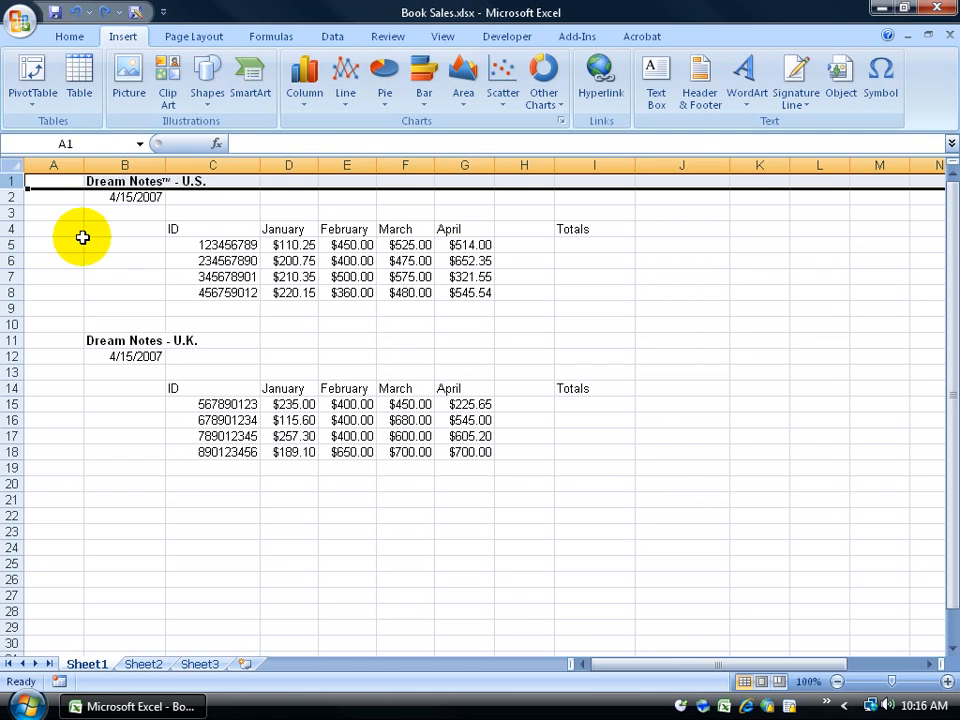
Step: Delete the empty column A, then reselect row 1, column A and the A1 title
{"action": "left_click", "coordinate": [54, 165]}
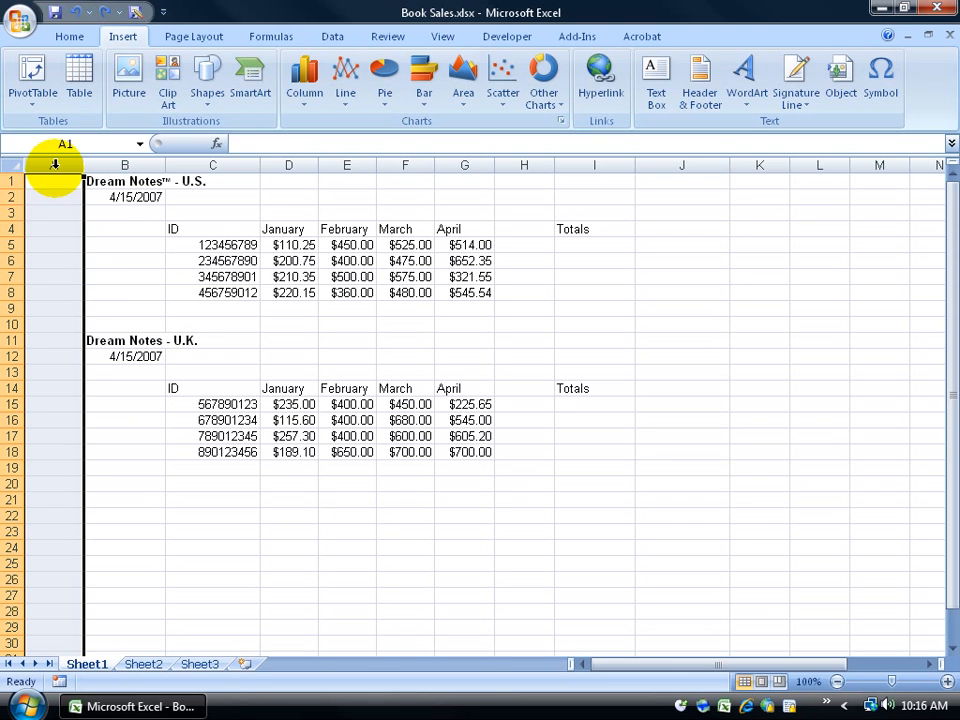
{"action": "right_click", "coordinate": [54, 165]}
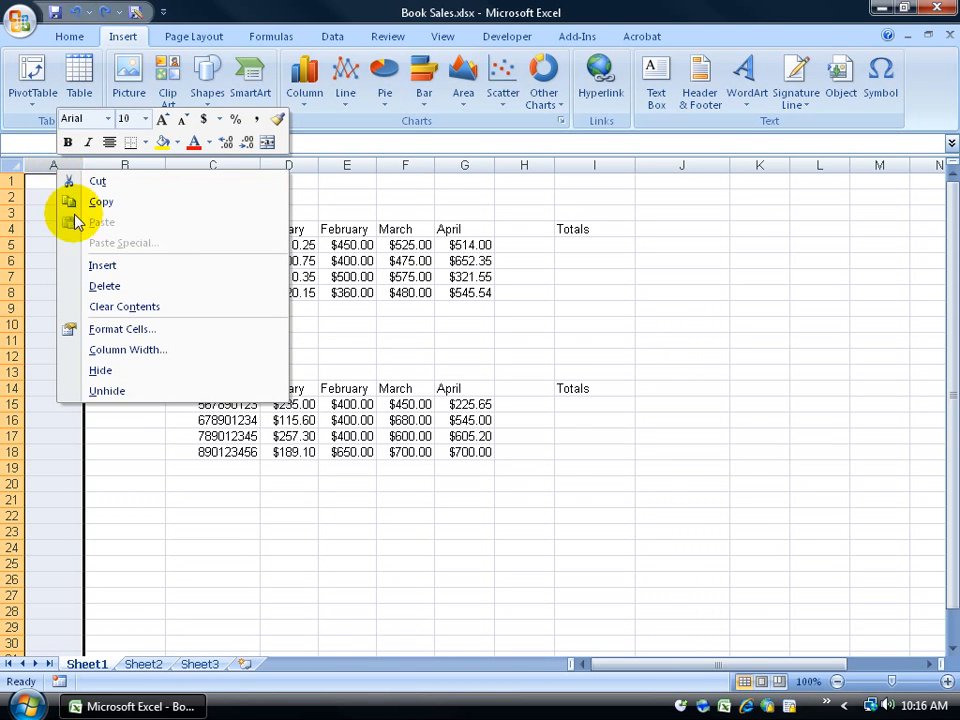
{"action": "left_click", "coordinate": [104, 287]}
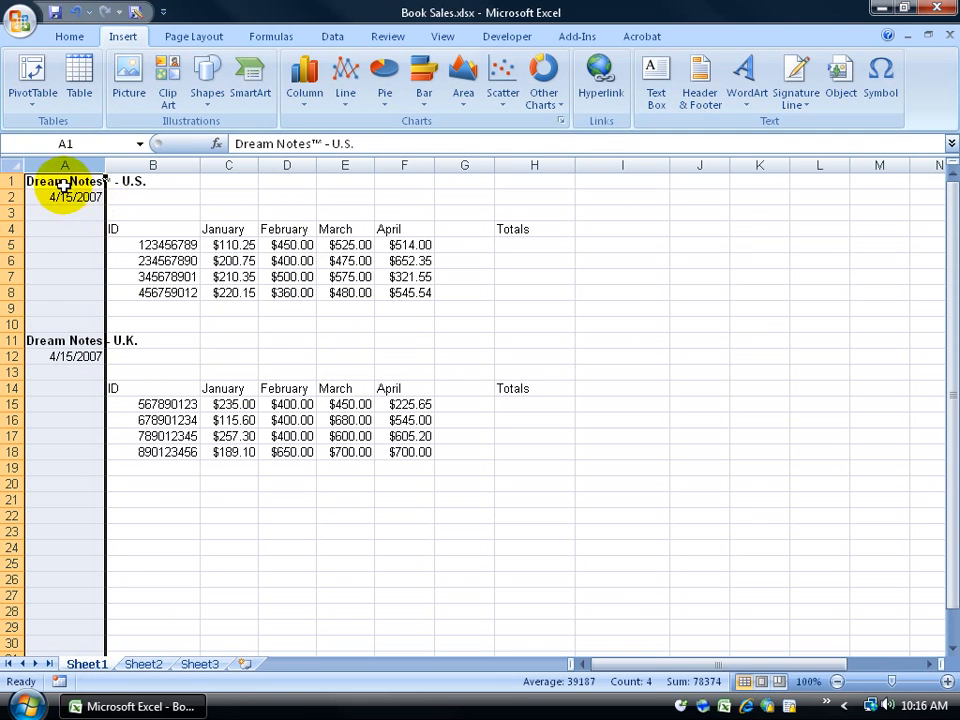
{"action": "left_click", "coordinate": [14, 181]}
{"action": "left_click", "coordinate": [64, 164]}
{"action": "left_click", "coordinate": [64, 180]}
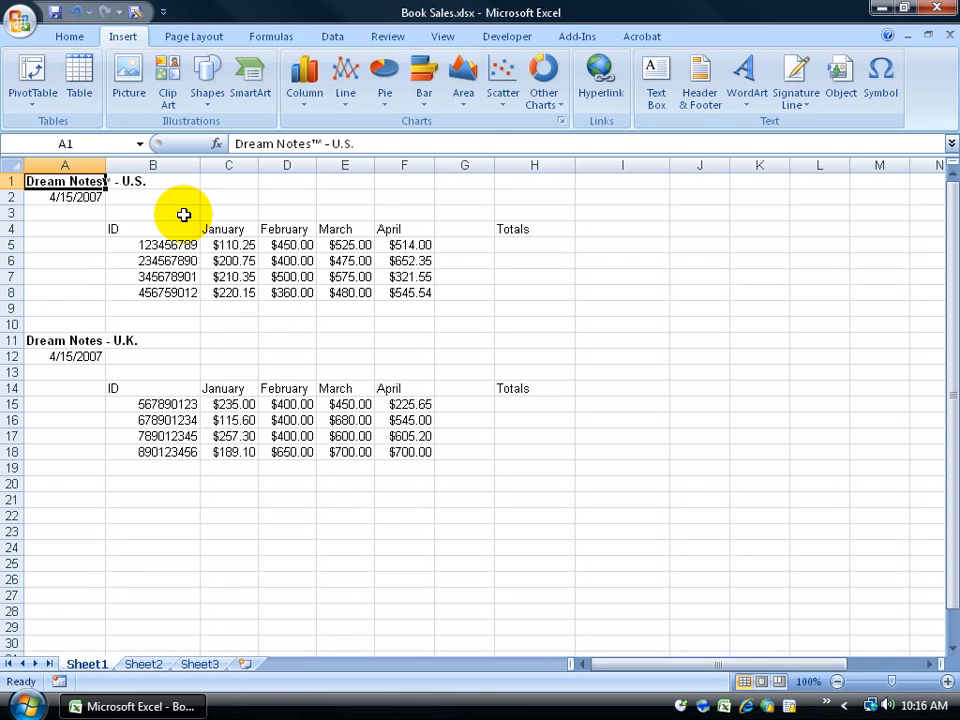
{"action": "right_click", "coordinate": [11, 181]}
{"action": "left_click", "coordinate": [60, 273]}
{"action": "right_click", "coordinate": [17, 181]}
{"action": "left_click", "coordinate": [62, 280]}
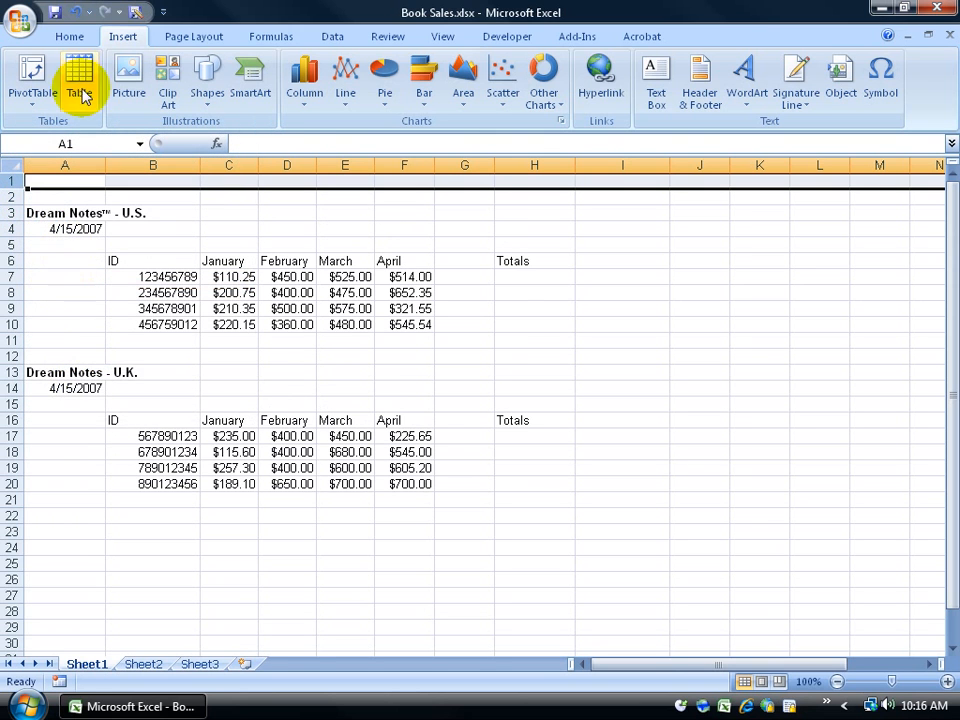
{"action": "left_click", "coordinate": [75, 11]}
{"action": "left_click", "coordinate": [75, 11]}
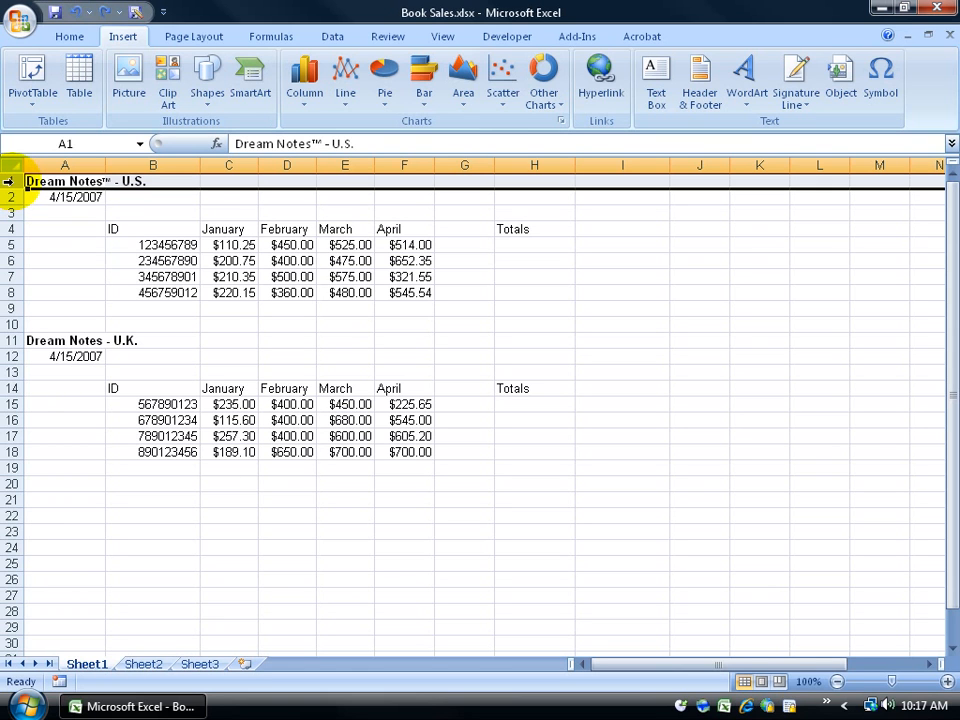
{"action": "left_click_drag", "start_coordinate": [8, 181], "coordinate": [10, 228]}
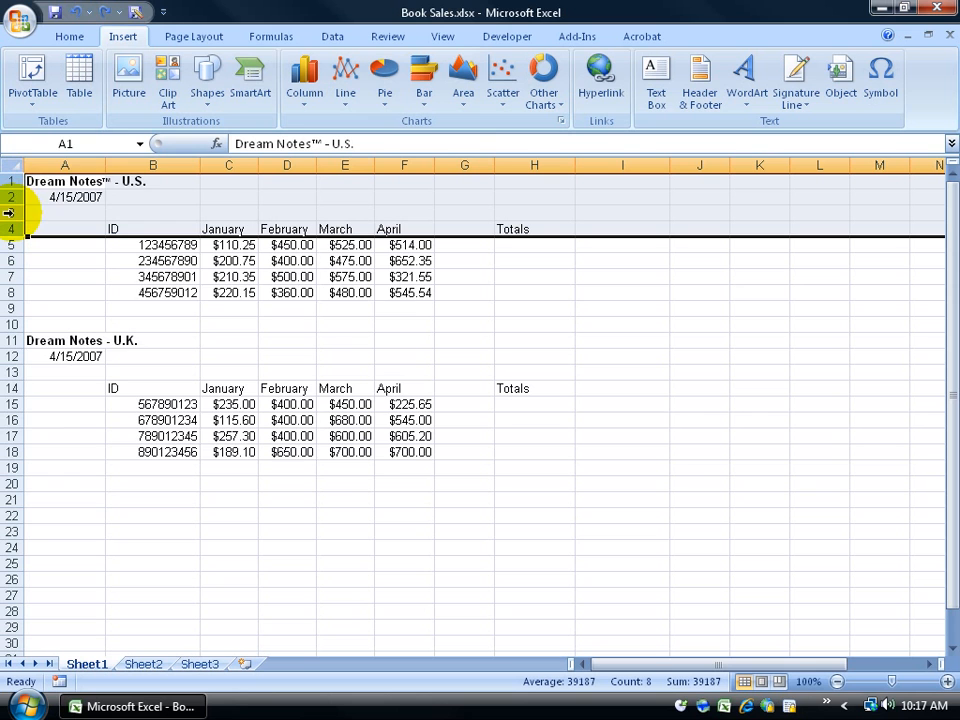
{"action": "right_click", "coordinate": [8, 212]}
{"action": "left_click", "coordinate": [62, 308]}
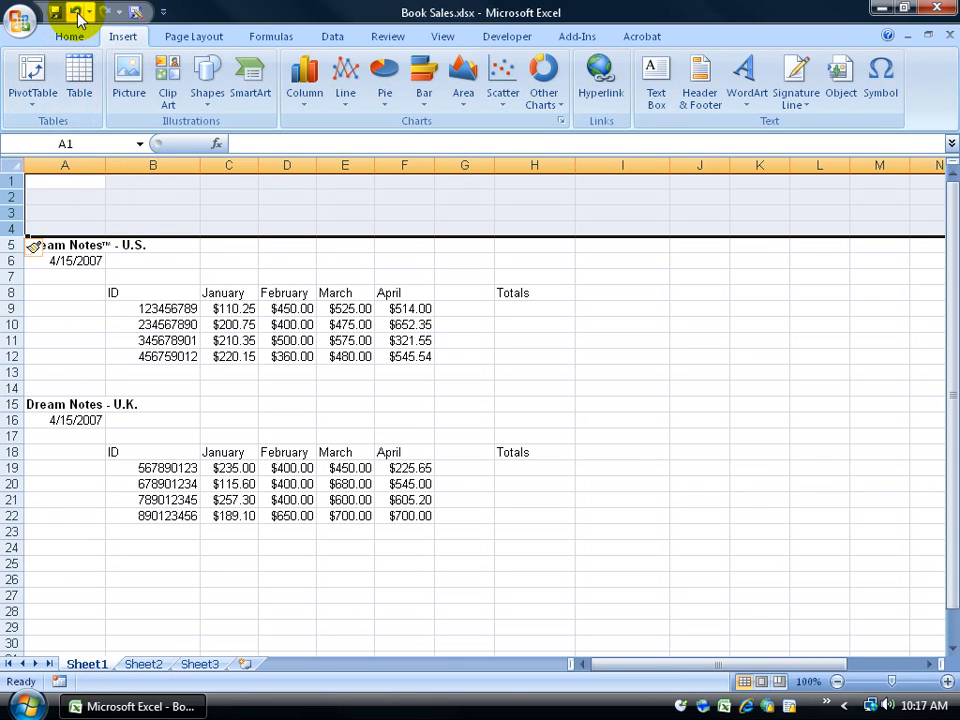
{"action": "right_click", "coordinate": [15, 200]}
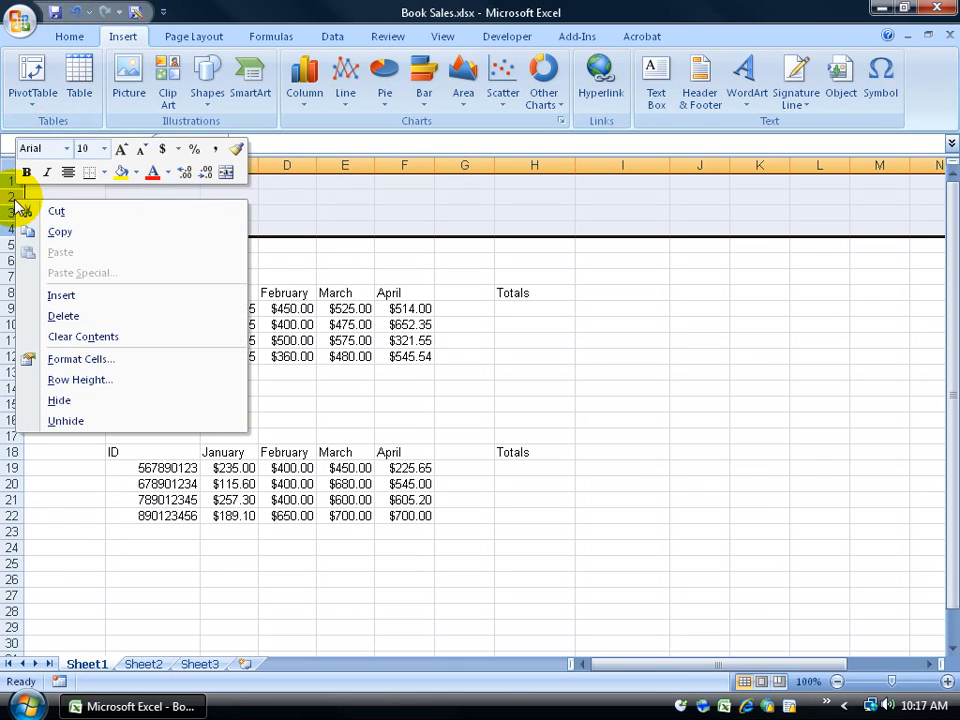
{"action": "left_click", "coordinate": [60, 314]}
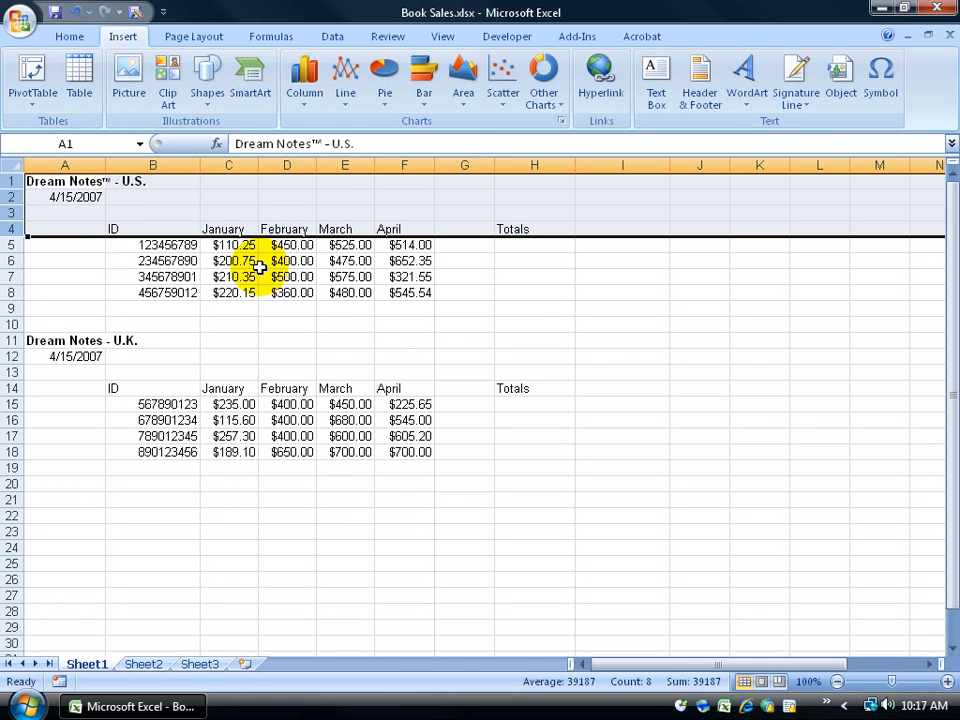
{"action": "left_click", "coordinate": [188, 228]}
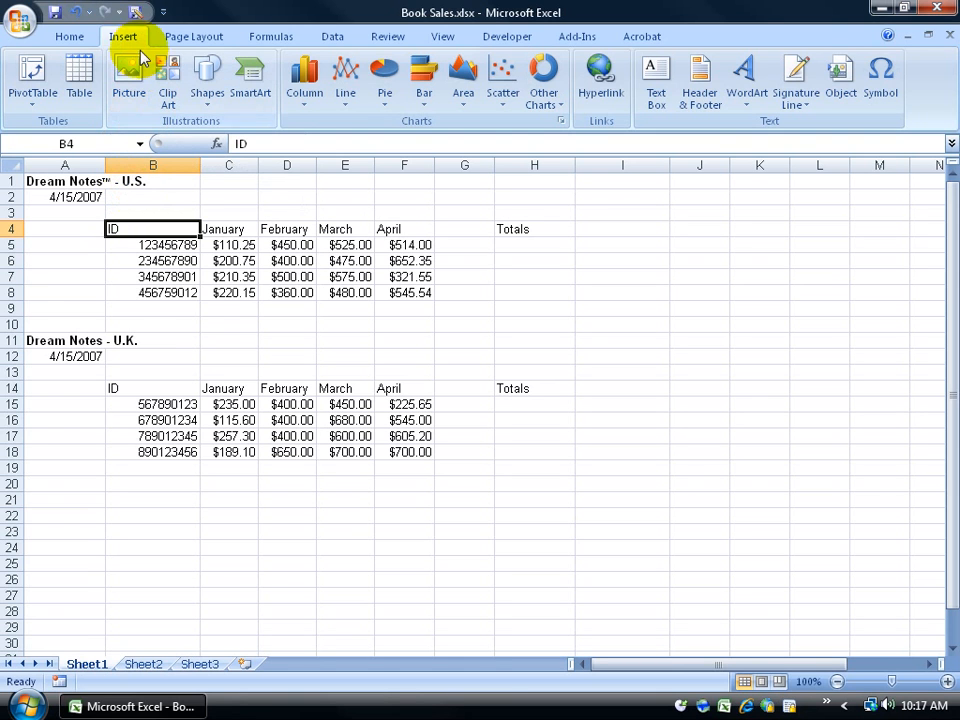
Step: Insert a sheet row above the U.S. ID header from Home > Insert
{"action": "left_click", "coordinate": [72, 38]}
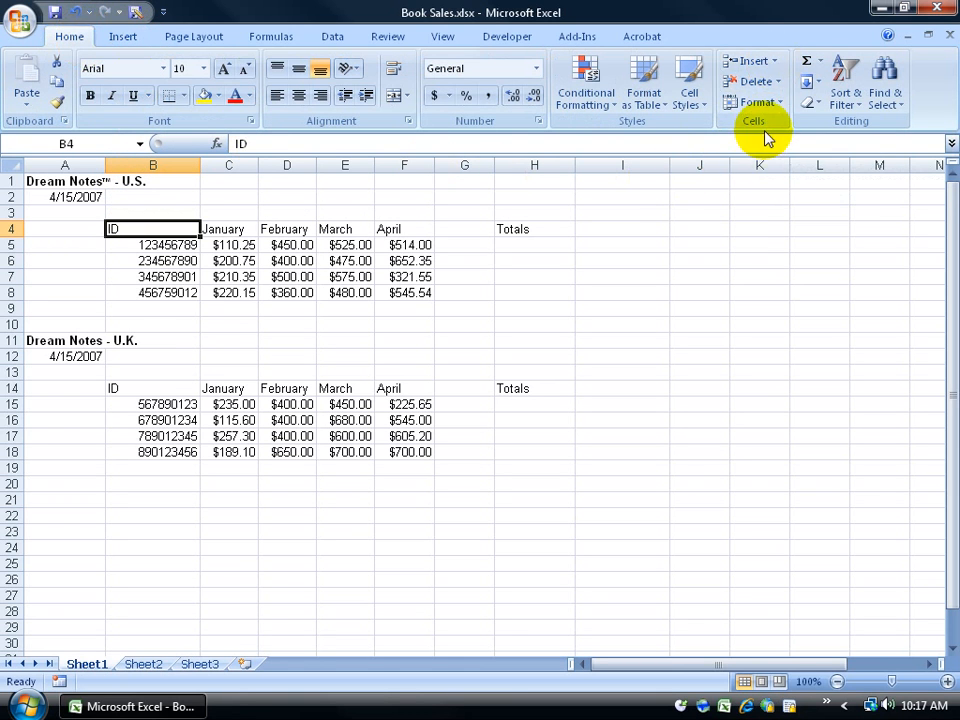
{"action": "left_click", "coordinate": [775, 62]}
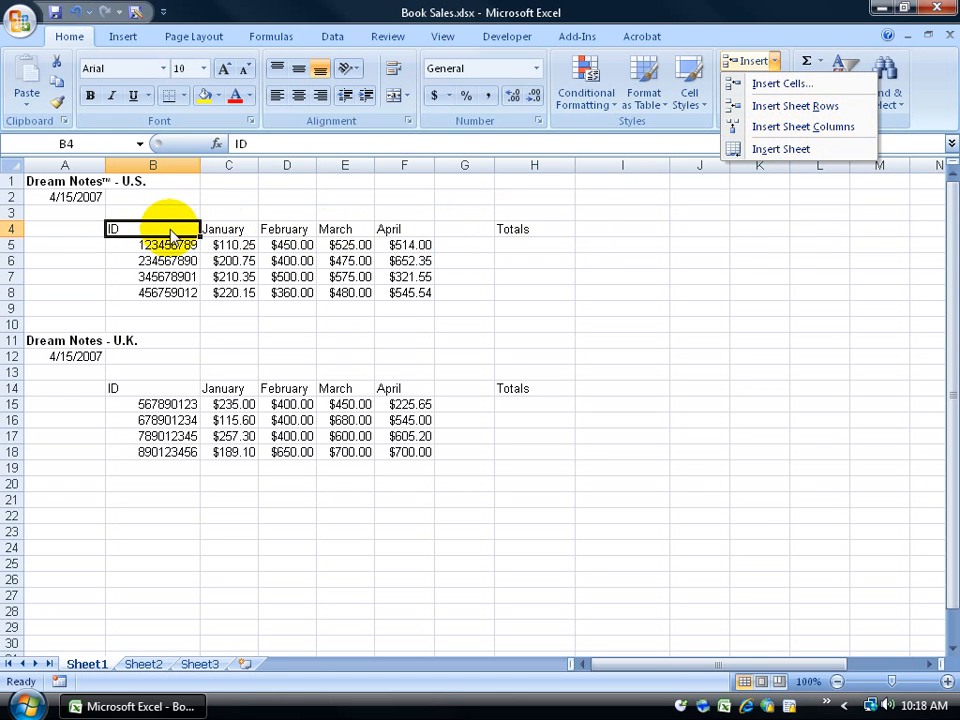
{"action": "left_click", "coordinate": [796, 113]}
{"action": "left_click", "coordinate": [8, 228]}
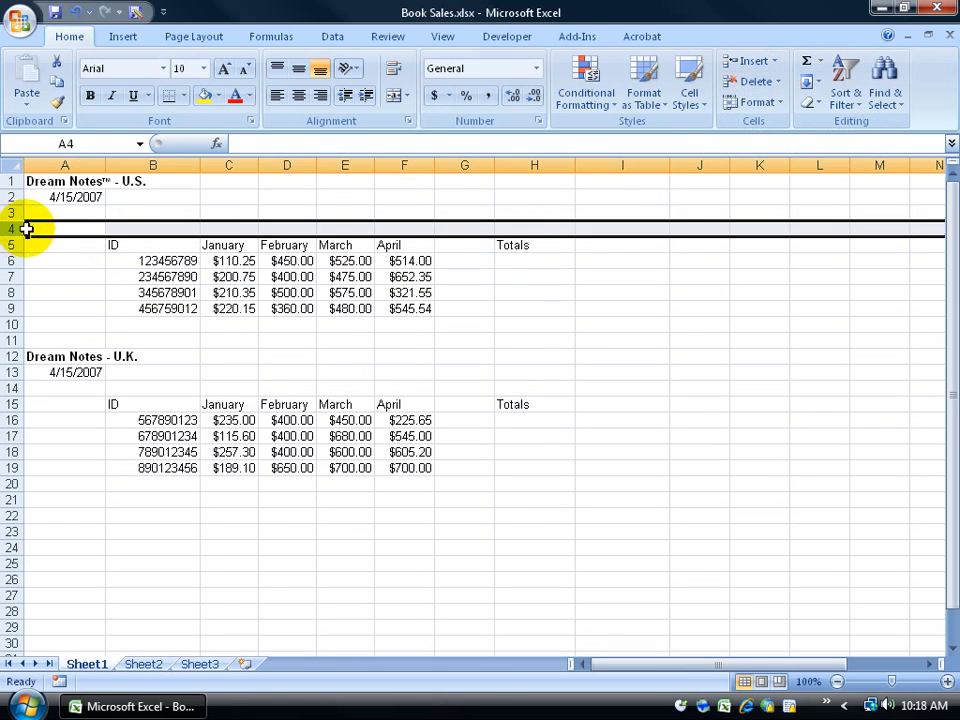
{"action": "left_click", "coordinate": [135, 229]}
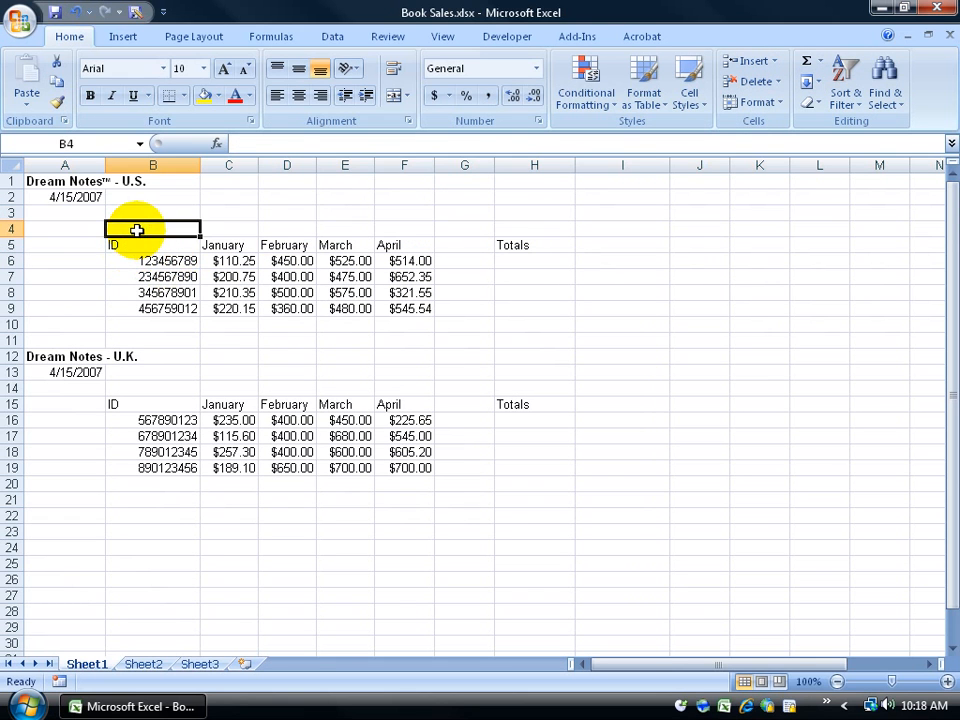
Step: Insert a sheet column at B4, then undo it
{"action": "left_click", "coordinate": [777, 62]}
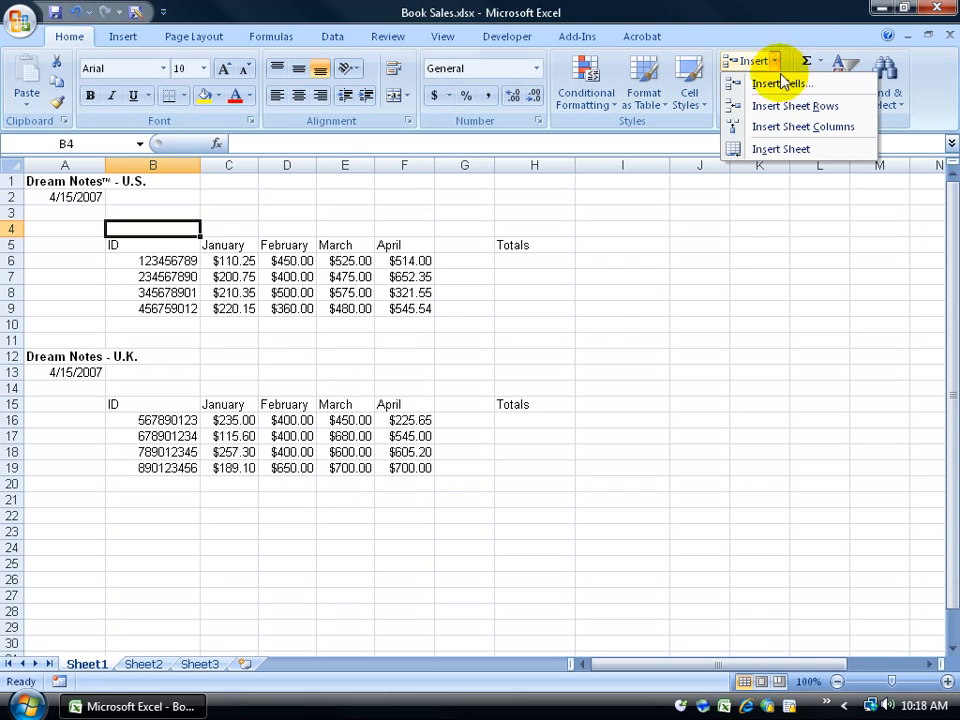
{"action": "left_click", "coordinate": [795, 126]}
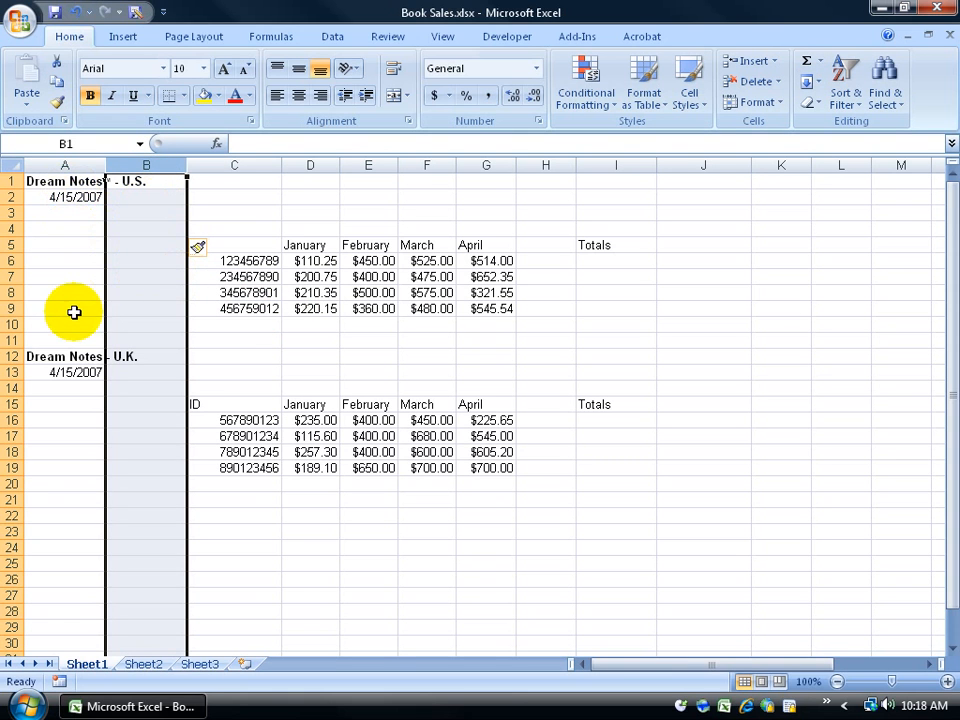
{"action": "left_click", "coordinate": [75, 12]}
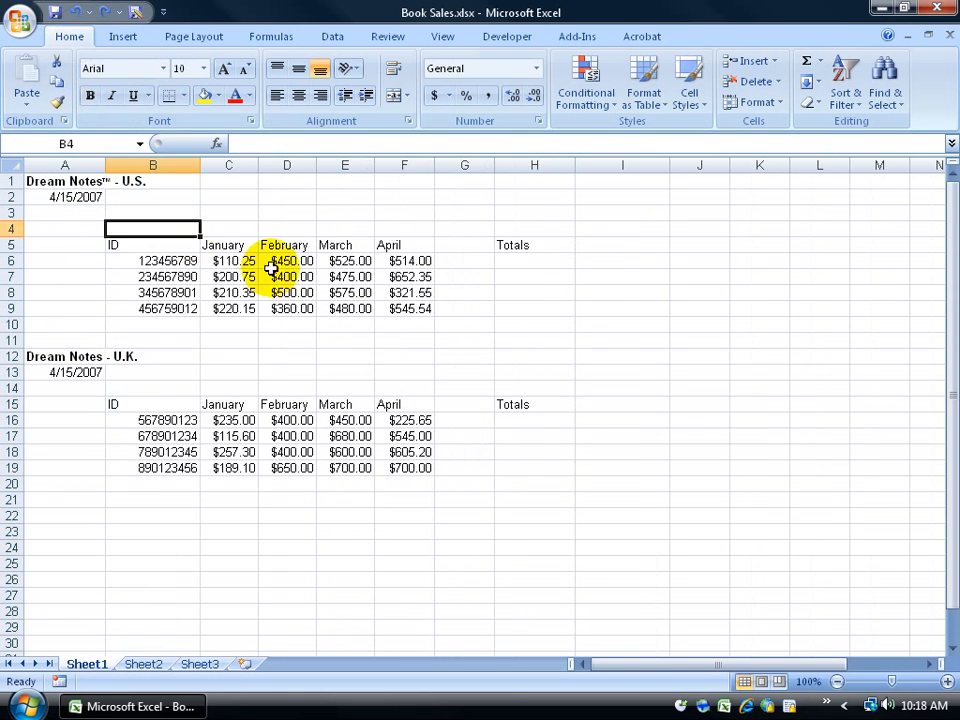
{"action": "right_click", "coordinate": [14, 261]}
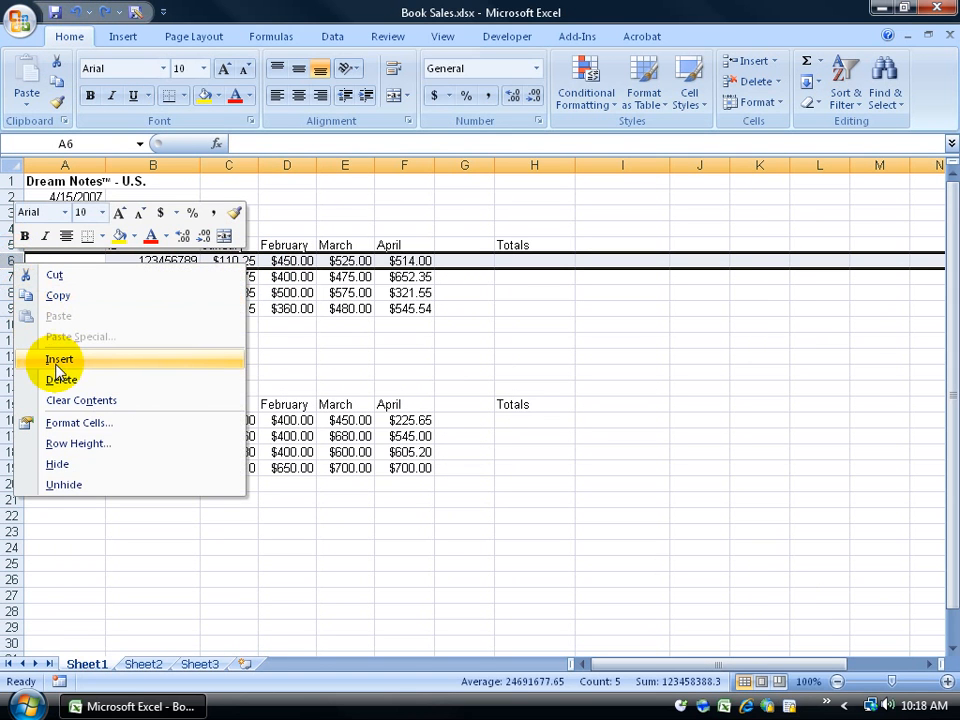
{"action": "left_click", "coordinate": [332, 311]}
{"action": "left_click", "coordinate": [293, 310]}
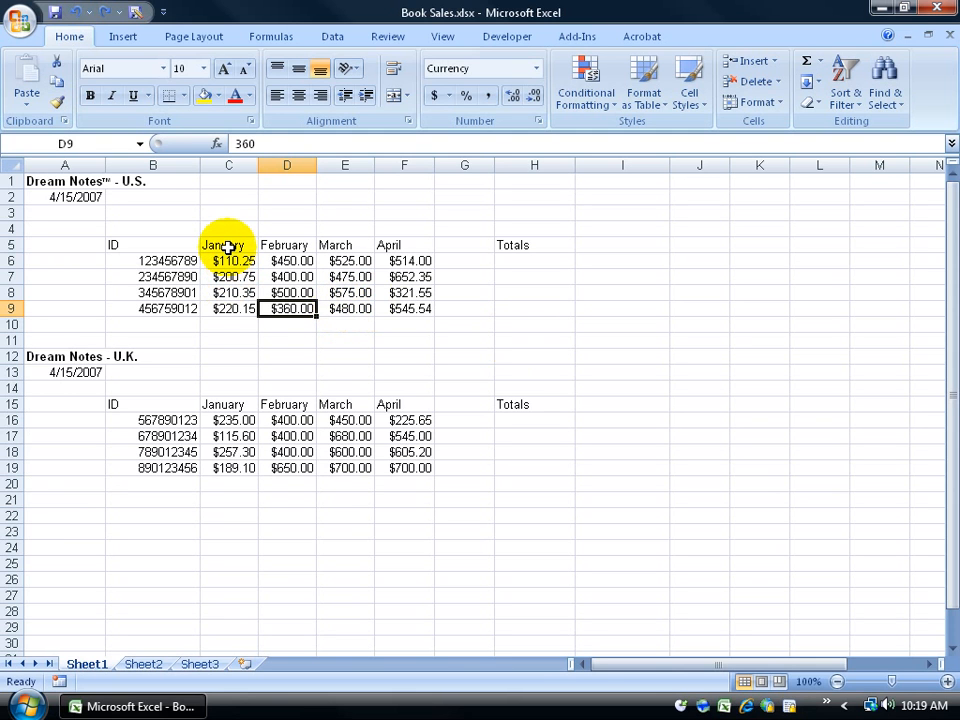
{"action": "left_click_drag", "start_coordinate": [228, 247], "coordinate": [208, 306]}
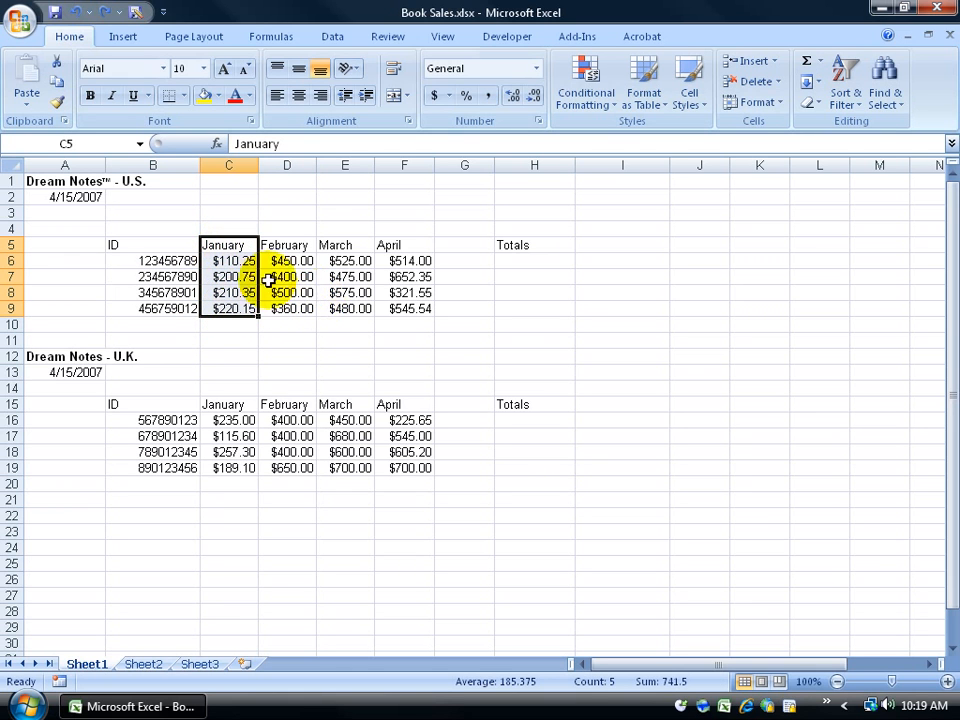
{"action": "left_click", "coordinate": [178, 261]}
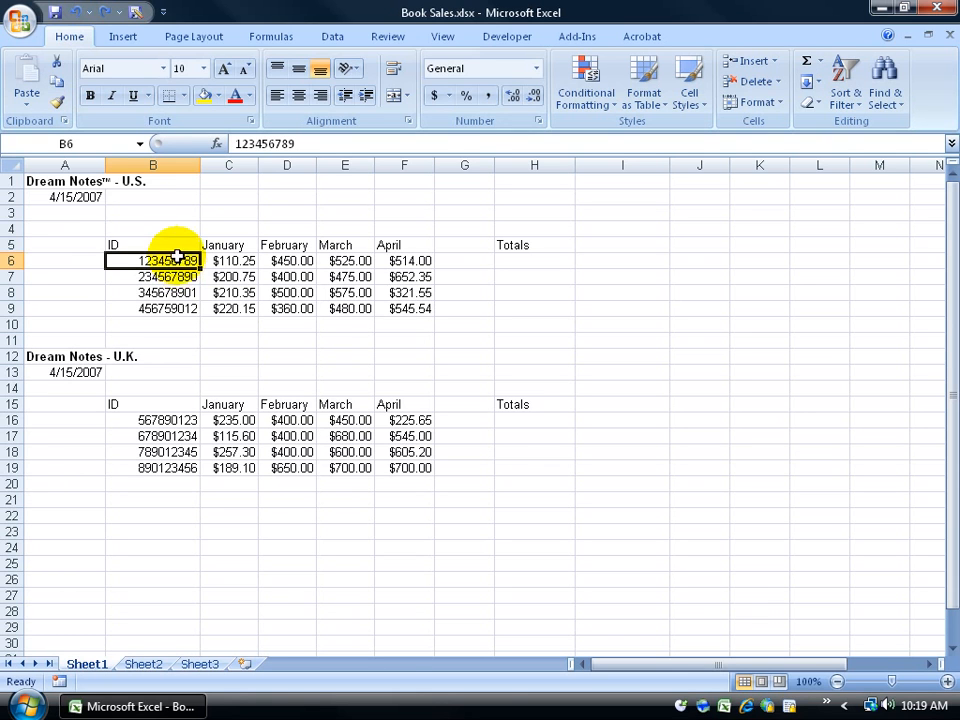
{"action": "left_click", "coordinate": [12, 181]}
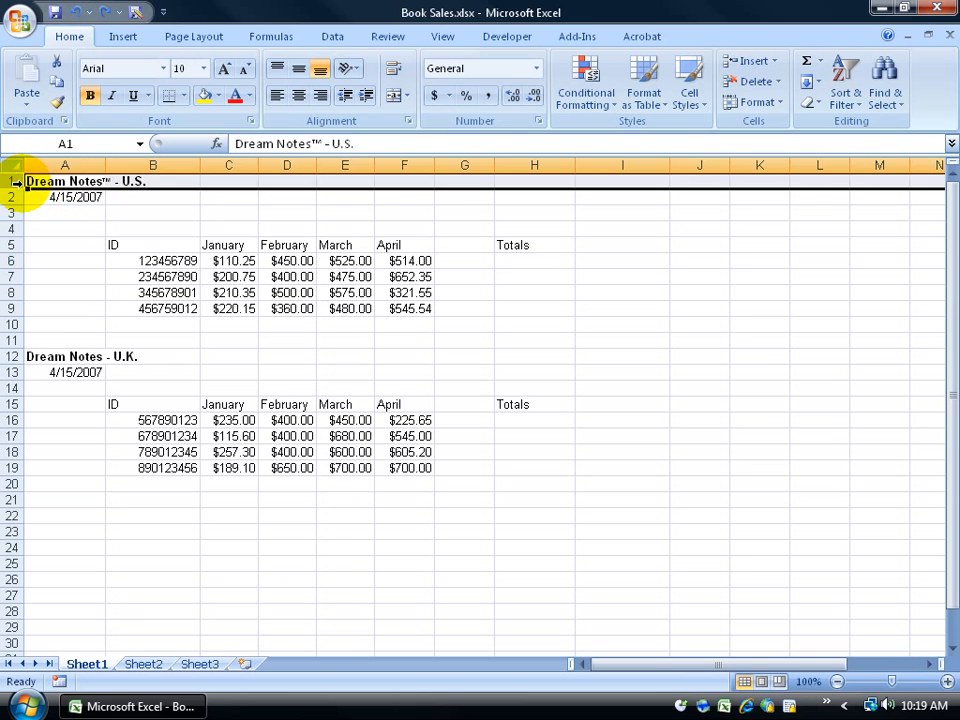
{"action": "left_click_drag", "start_coordinate": [215, 245], "coordinate": [216, 300]}
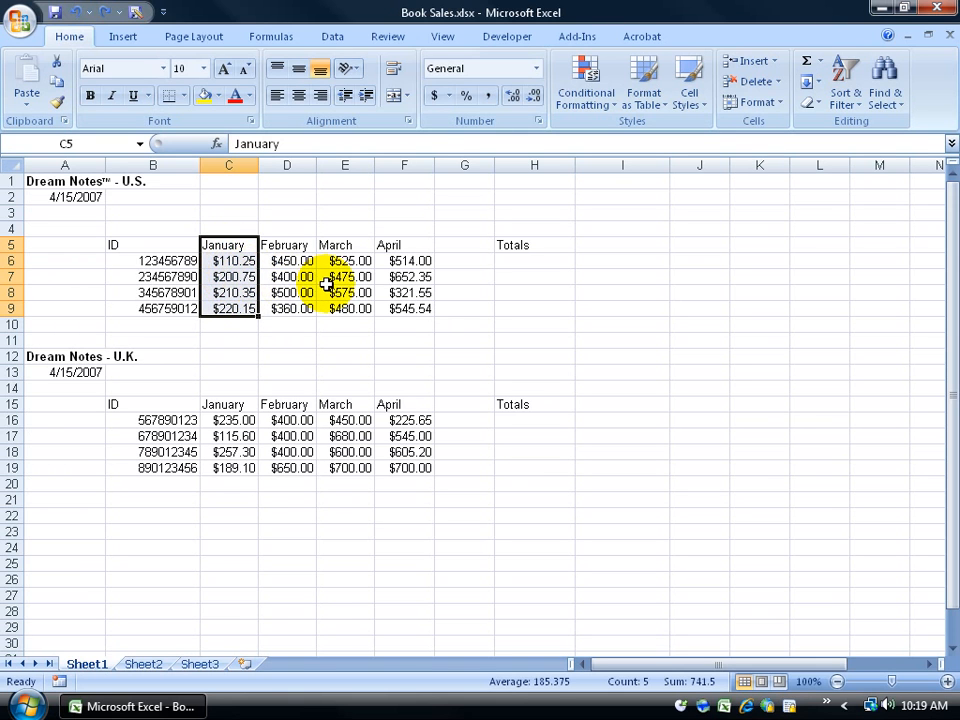
{"action": "left_click", "coordinate": [226, 245]}
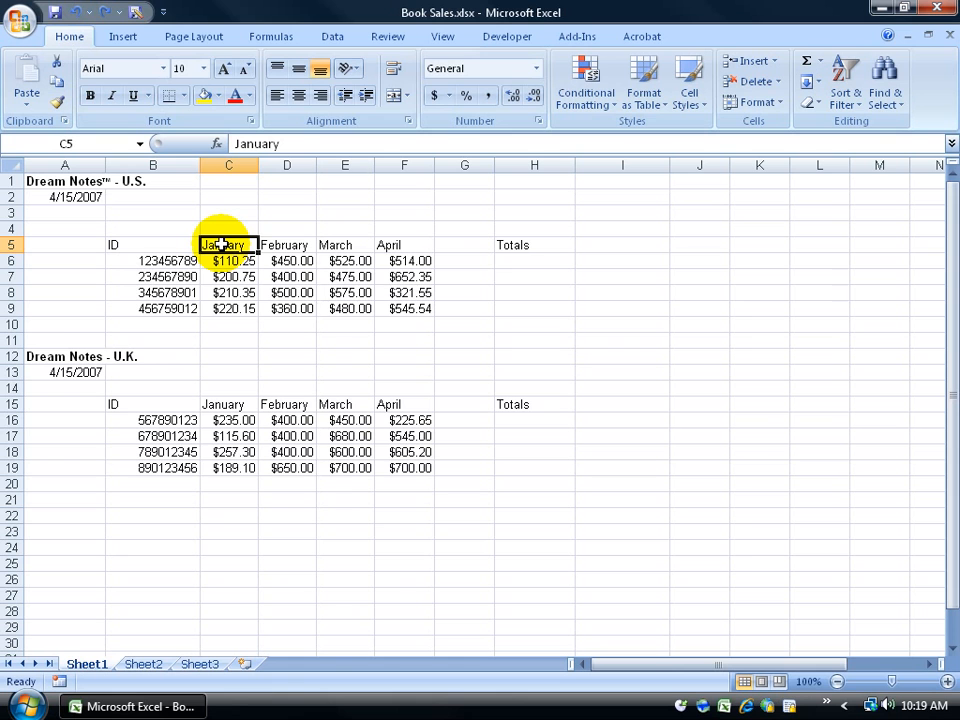
{"action": "left_click_drag", "start_coordinate": [265, 244], "coordinate": [425, 243]}
{"action": "left_click_drag", "start_coordinate": [240, 244], "coordinate": [240, 309]}
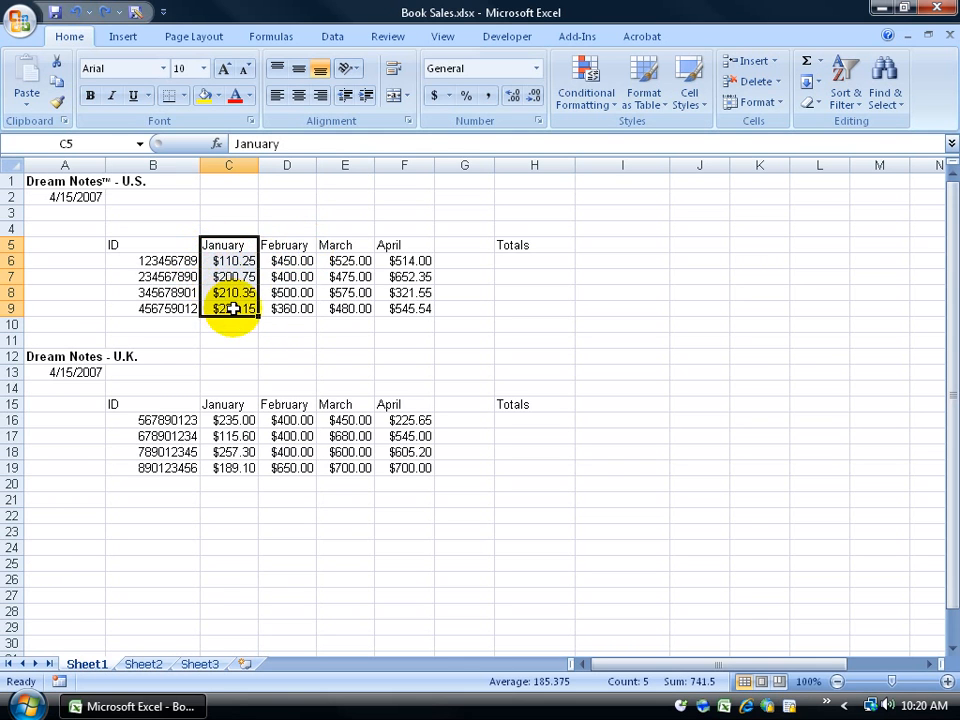
{"action": "left_click_drag", "start_coordinate": [229, 263], "coordinate": [231, 300]}
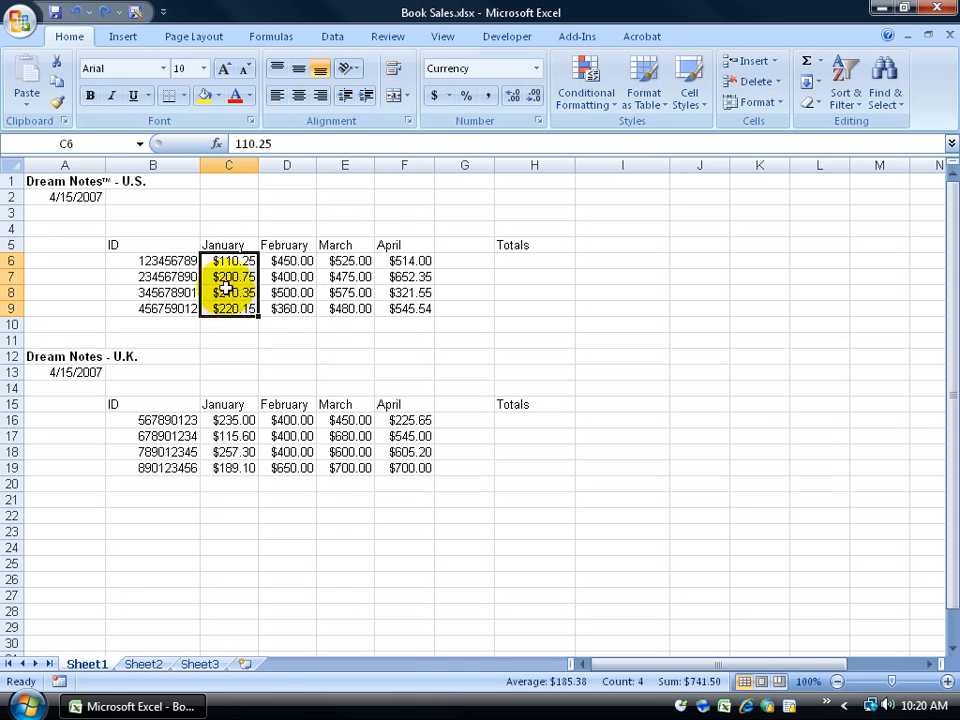
{"action": "left_click", "coordinate": [236, 277]}
{"action": "left_click", "coordinate": [238, 308]}
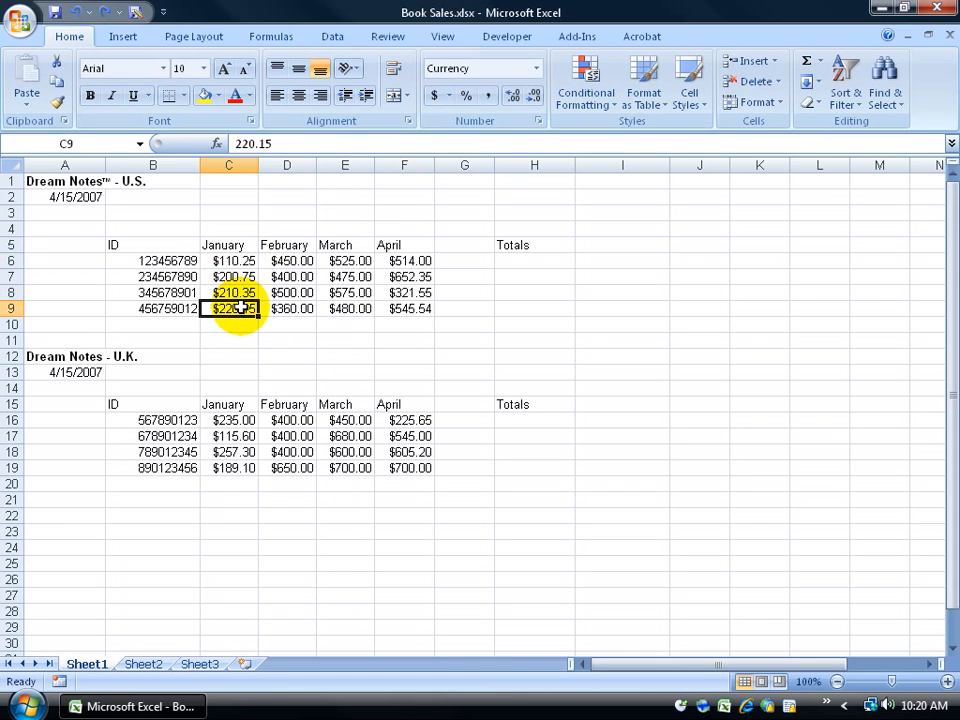
{"action": "left_click", "coordinate": [226, 245]}
{"action": "left_click", "coordinate": [228, 261]}
{"action": "left_click", "coordinate": [224, 277]}
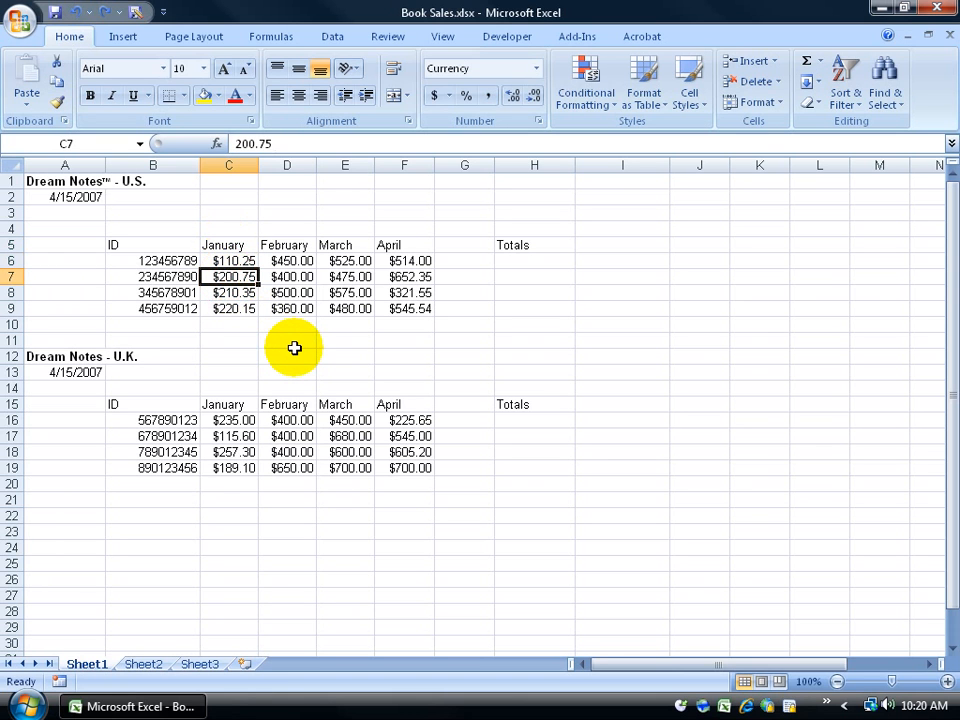
{"action": "left_click_drag", "start_coordinate": [229, 244], "coordinate": [234, 300]}
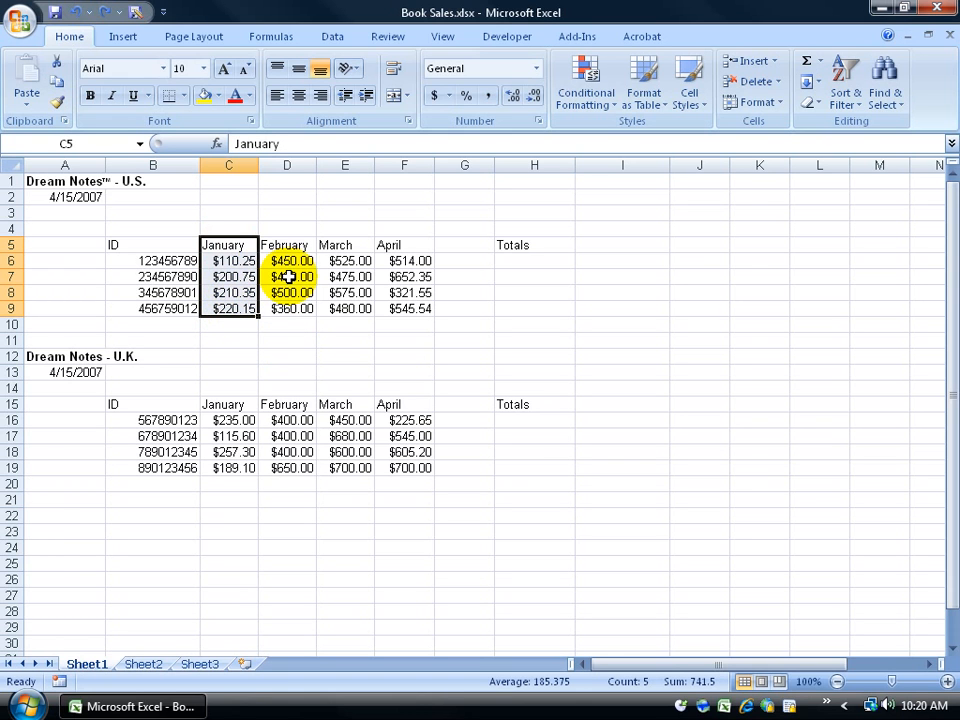
Step: Insert blank cells at C5:C9, shifting the U.S. January–April figures one column right
{"action": "right_click", "coordinate": [229, 273]}
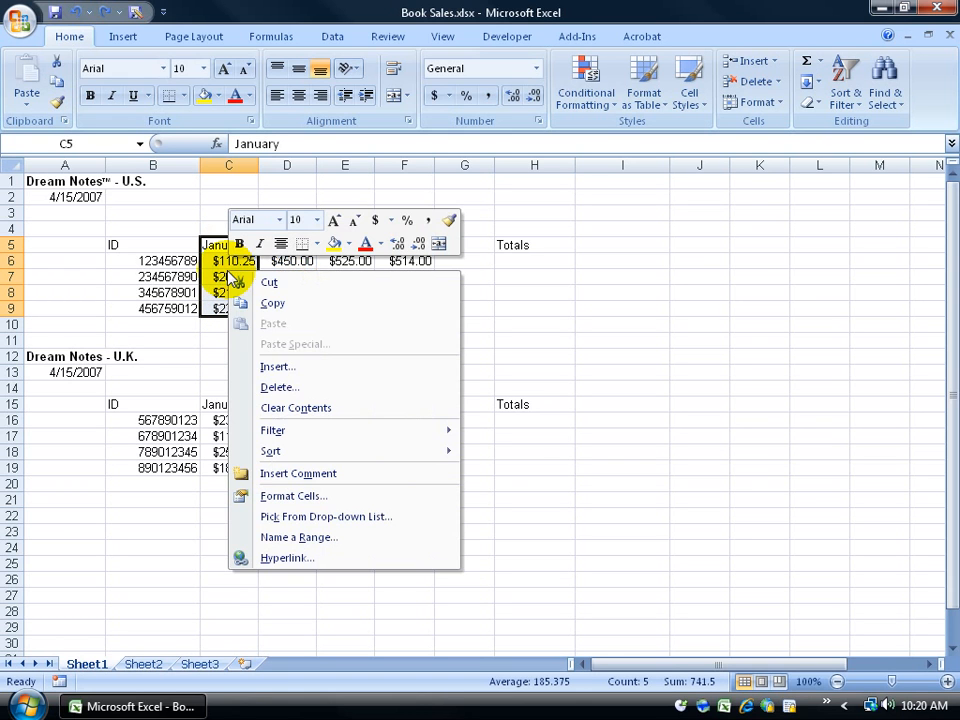
{"action": "left_click", "coordinate": [272, 368]}
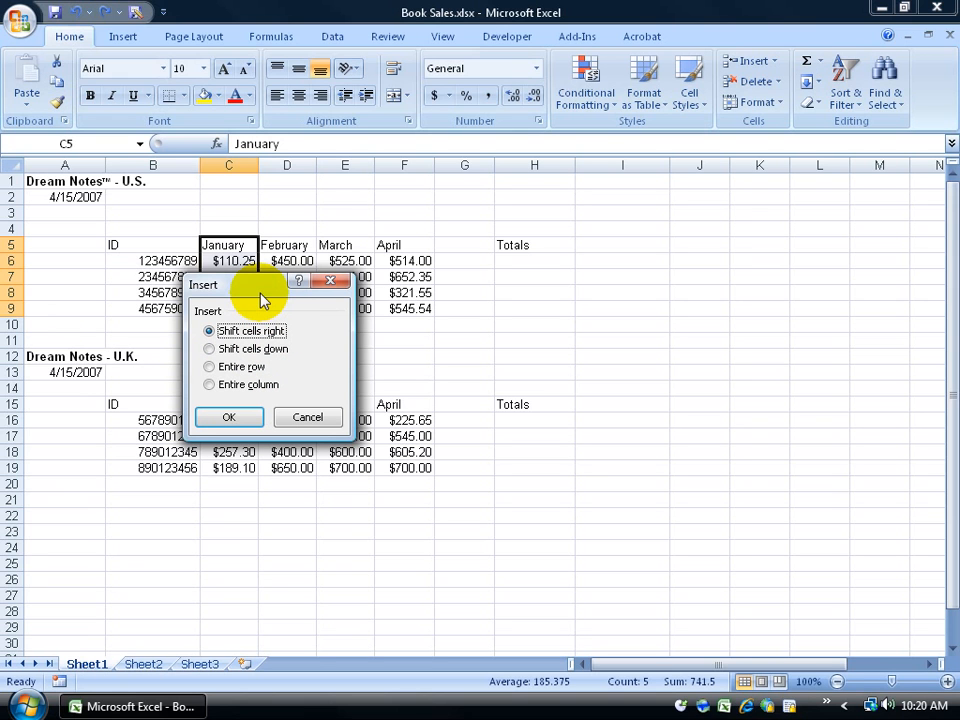
{"action": "left_click_drag", "start_coordinate": [257, 292], "coordinate": [249, 368]}
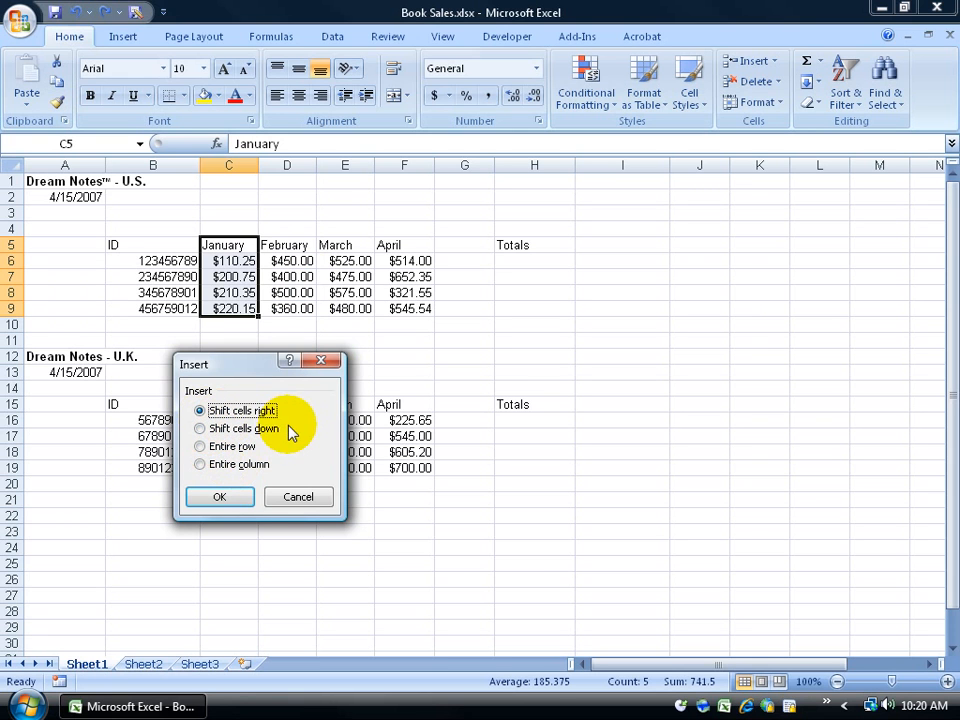
{"action": "left_click", "coordinate": [240, 497]}
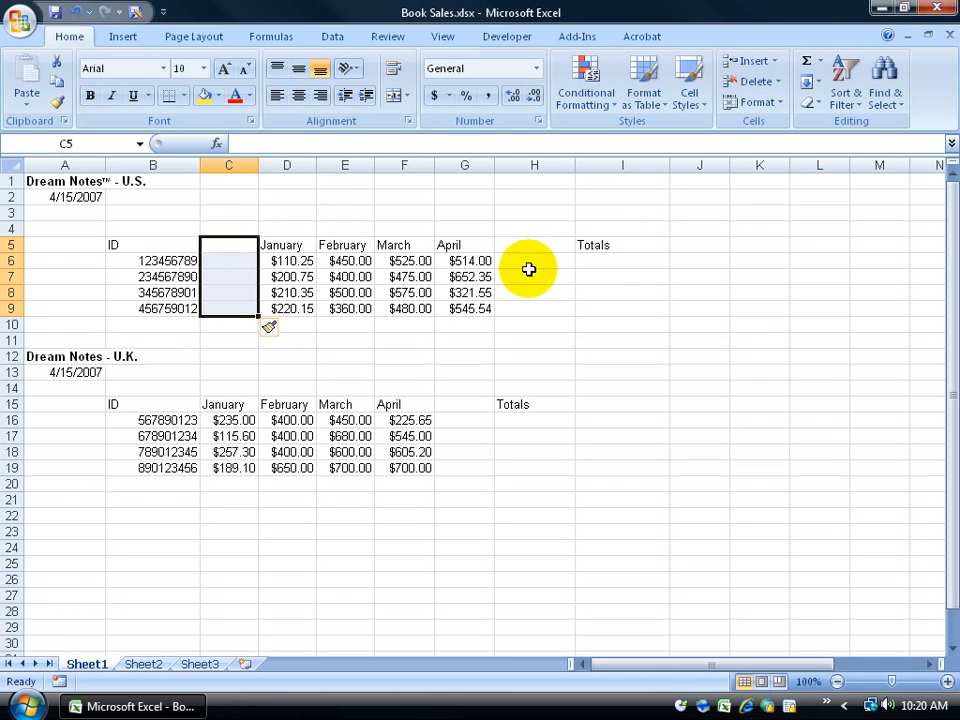
{"action": "left_click", "coordinate": [243, 264]}
{"action": "type", "text": "Marty"}
{"action": "key", "text": "Return"}
{"action": "type", "text": "Bob"}
{"action": "key", "text": "Return"}
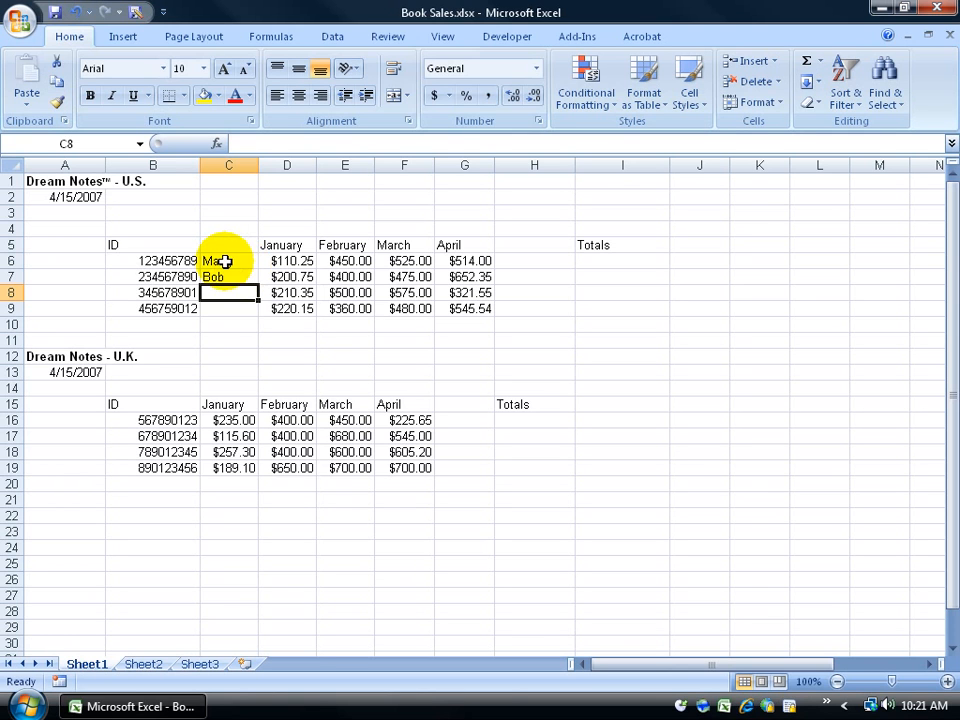
{"action": "left_click_drag", "start_coordinate": [227, 260], "coordinate": [227, 308]}
{"action": "key", "text": "Delete"}
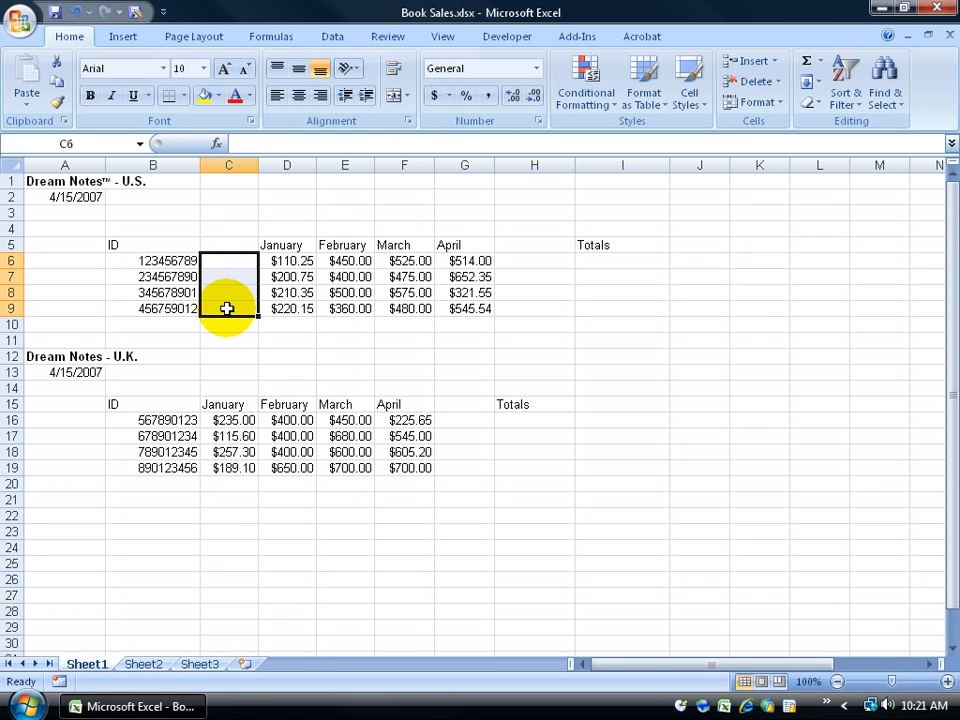
{"action": "left_click_drag", "start_coordinate": [279, 243], "coordinate": [287, 309]}
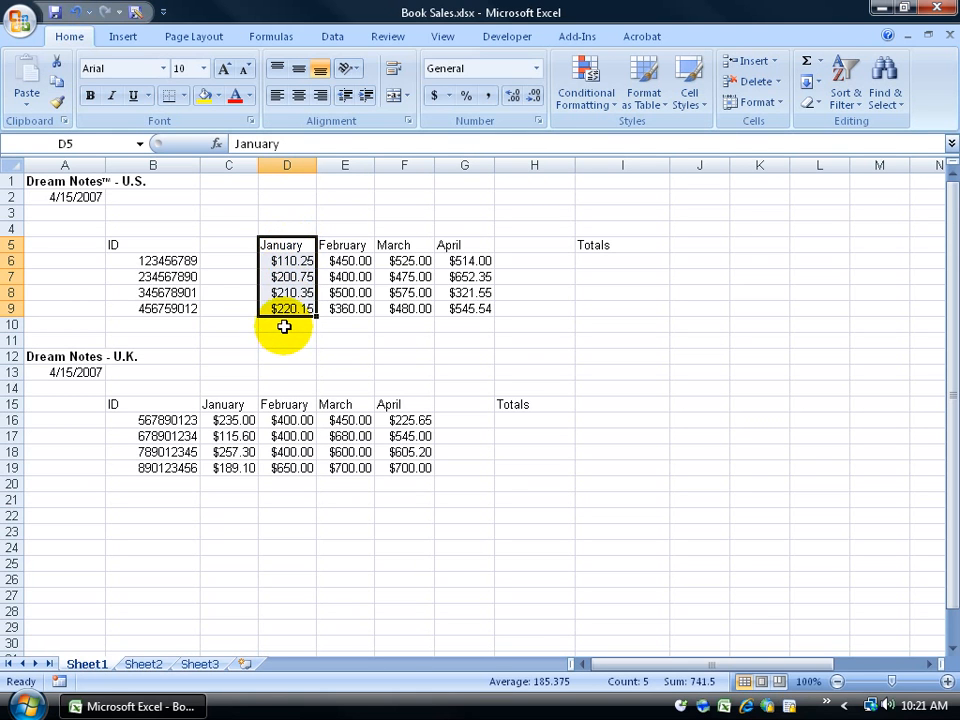
Step: Insert blank cells at D5:D9 shifting down, moving U.S. January to D10:D14 and U.K. February to D20:D24
{"action": "left_click_drag", "start_coordinate": [296, 408], "coordinate": [296, 456]}
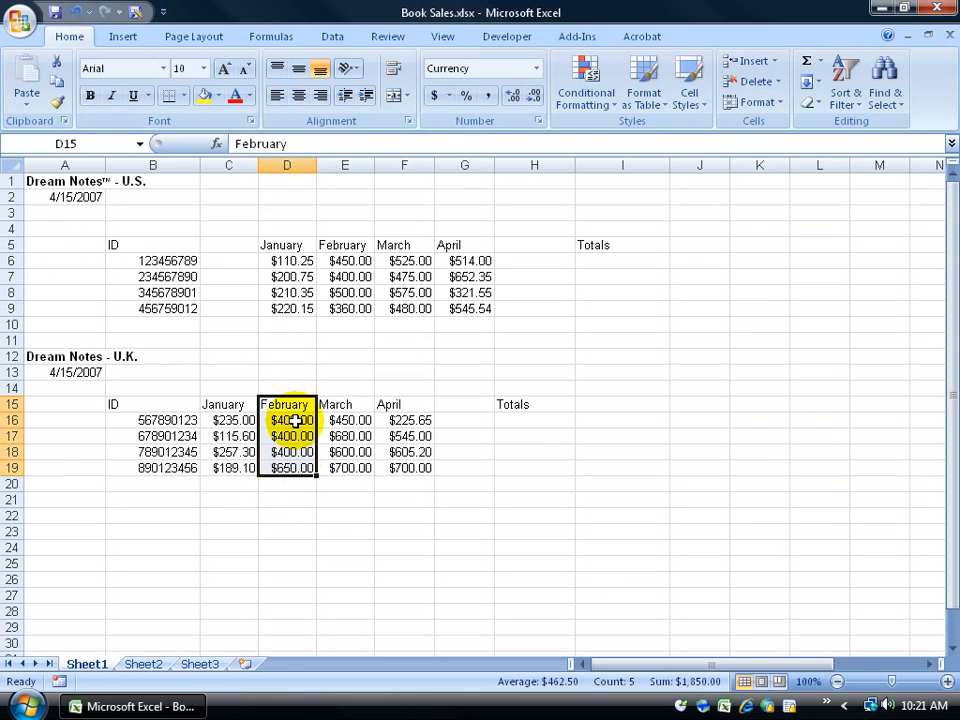
{"action": "left_click_drag", "start_coordinate": [288, 251], "coordinate": [282, 291]}
{"action": "right_click", "coordinate": [295, 284]}
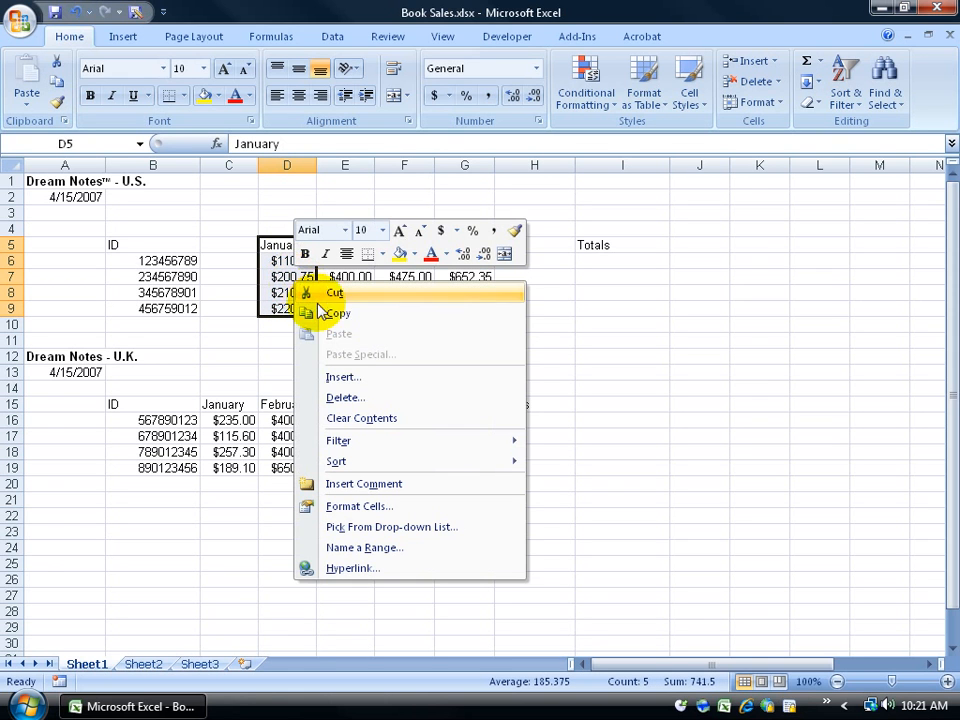
{"action": "left_click", "coordinate": [72, 38]}
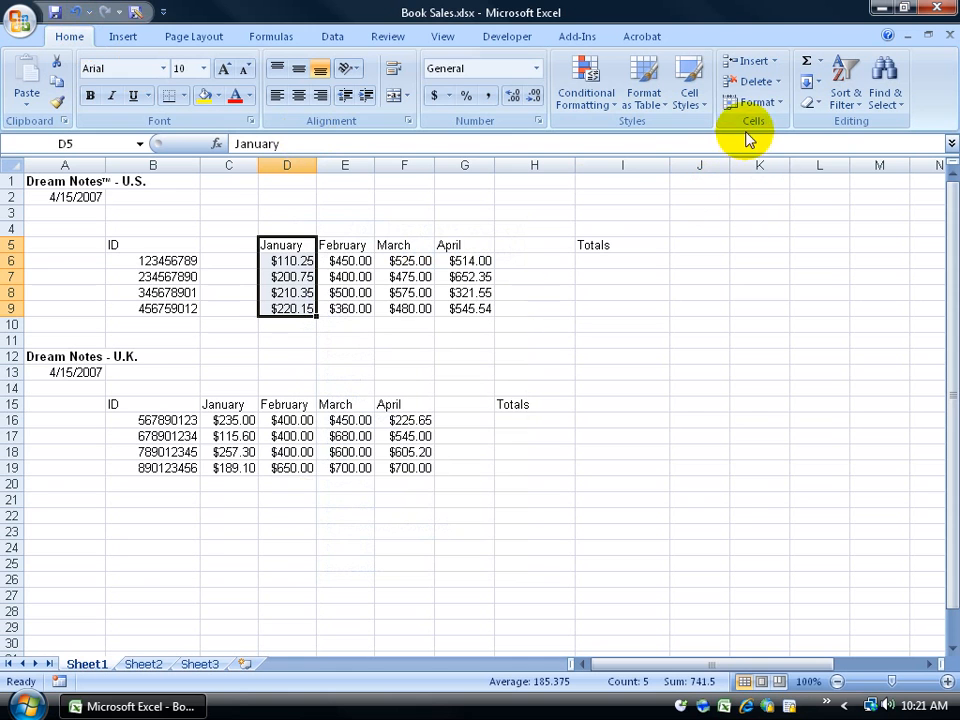
{"action": "left_click", "coordinate": [776, 62]}
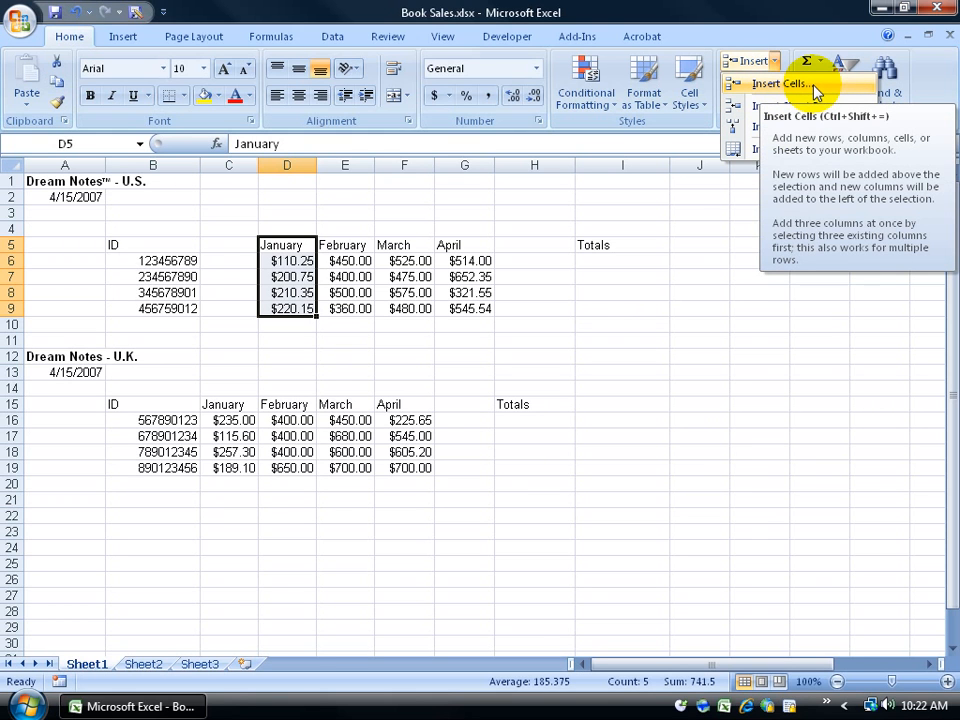
{"action": "left_click", "coordinate": [817, 88]}
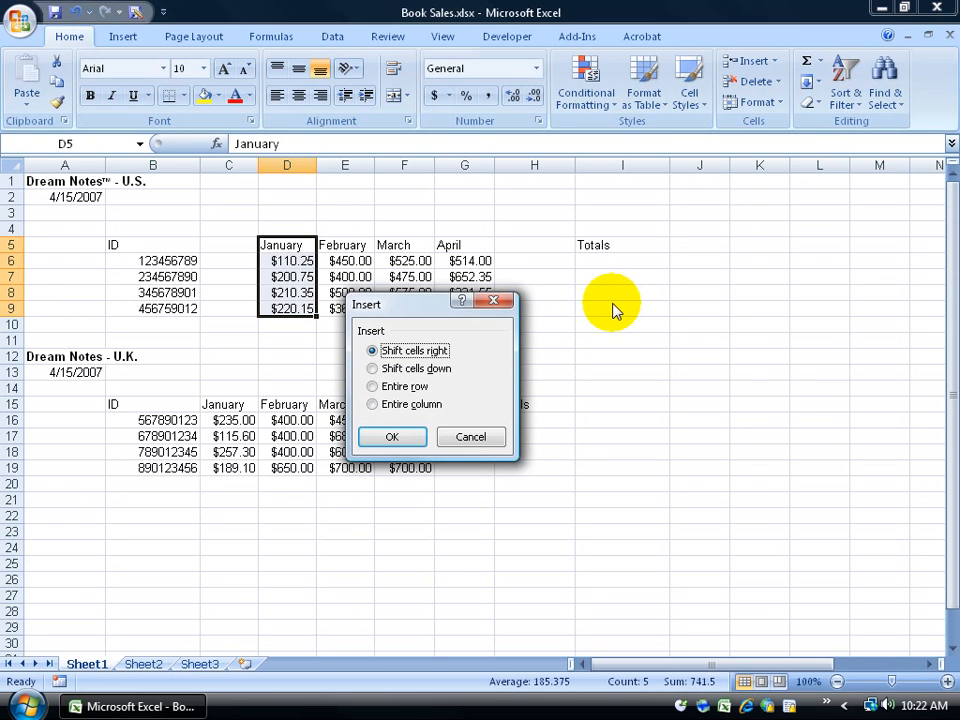
{"action": "left_click", "coordinate": [373, 368]}
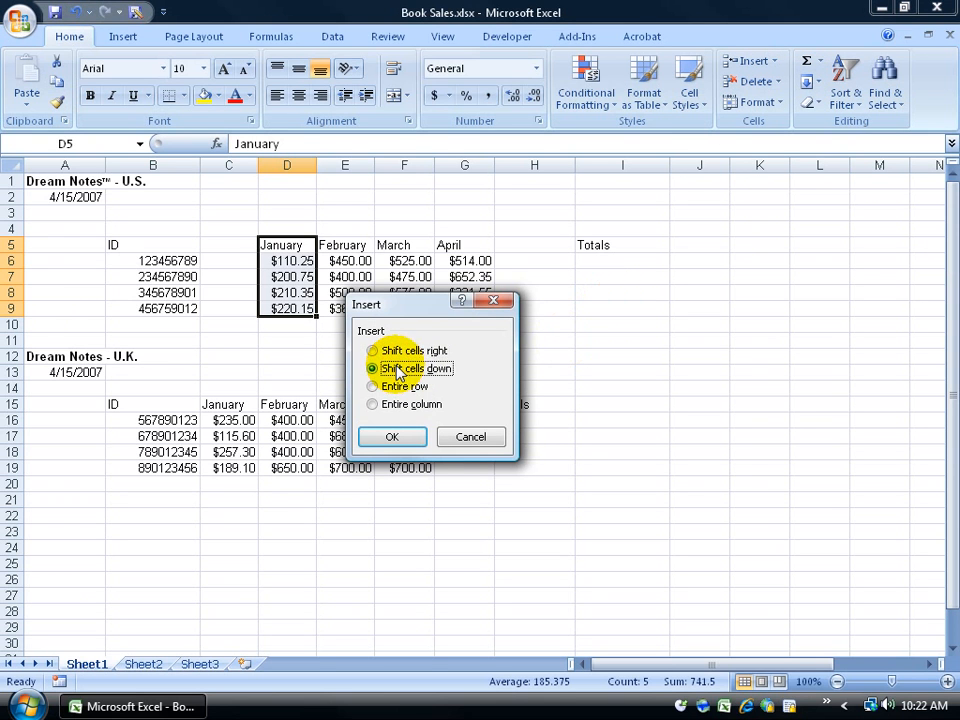
{"action": "left_click", "coordinate": [392, 436]}
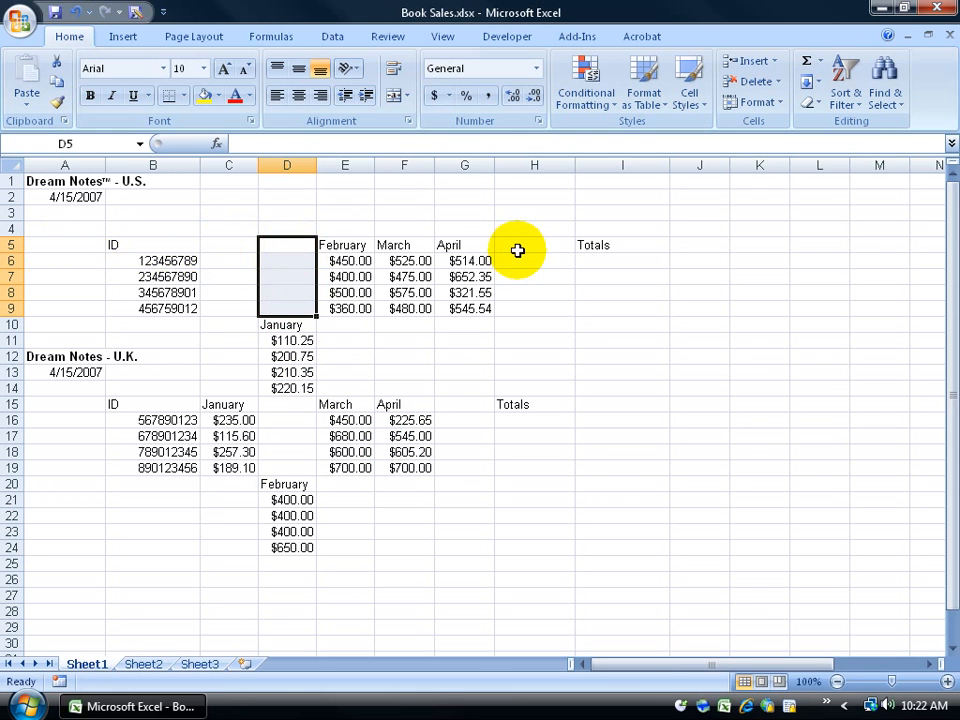
{"action": "left_click_drag", "start_coordinate": [129, 249], "coordinate": [872, 462]}
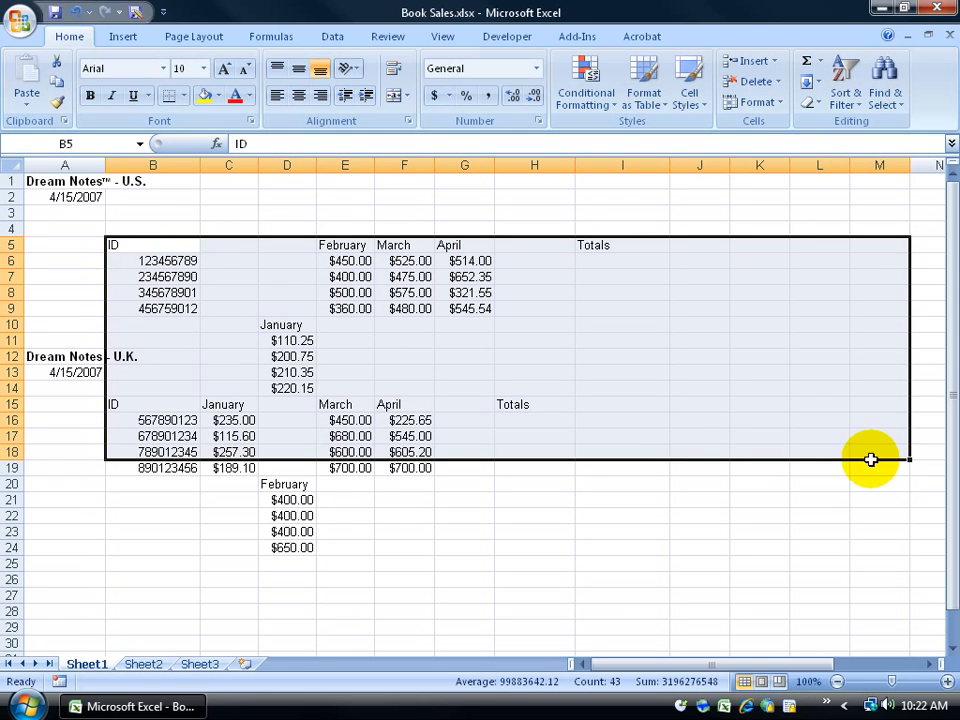
{"action": "left_click", "coordinate": [288, 247]}
{"action": "left_click_drag", "start_coordinate": [288, 247], "coordinate": [285, 311]}
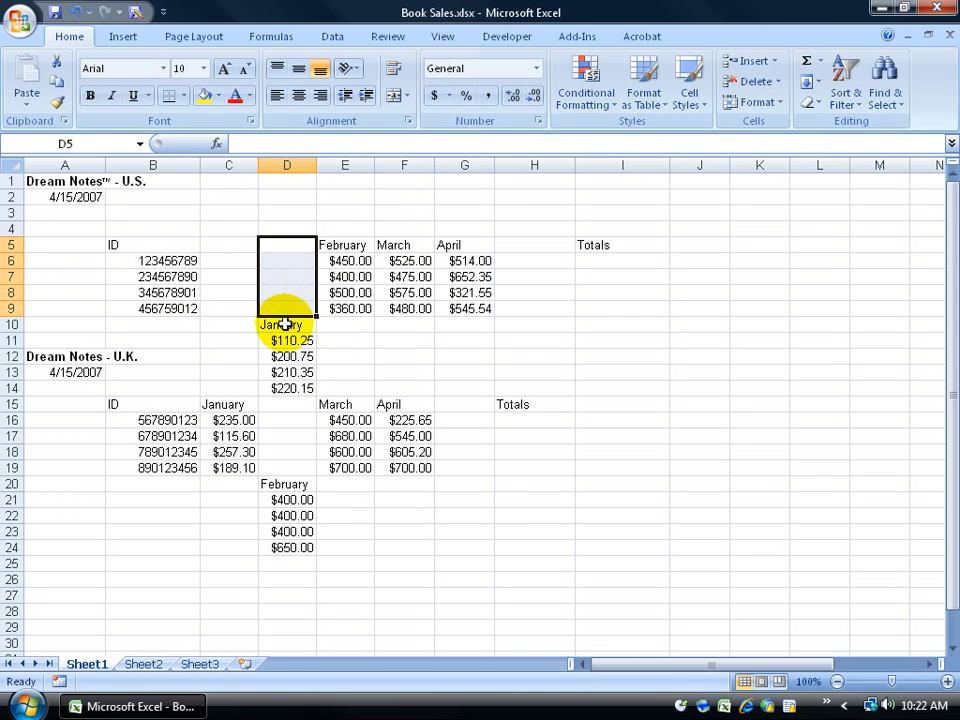
{"action": "left_click_drag", "start_coordinate": [285, 324], "coordinate": [285, 388]}
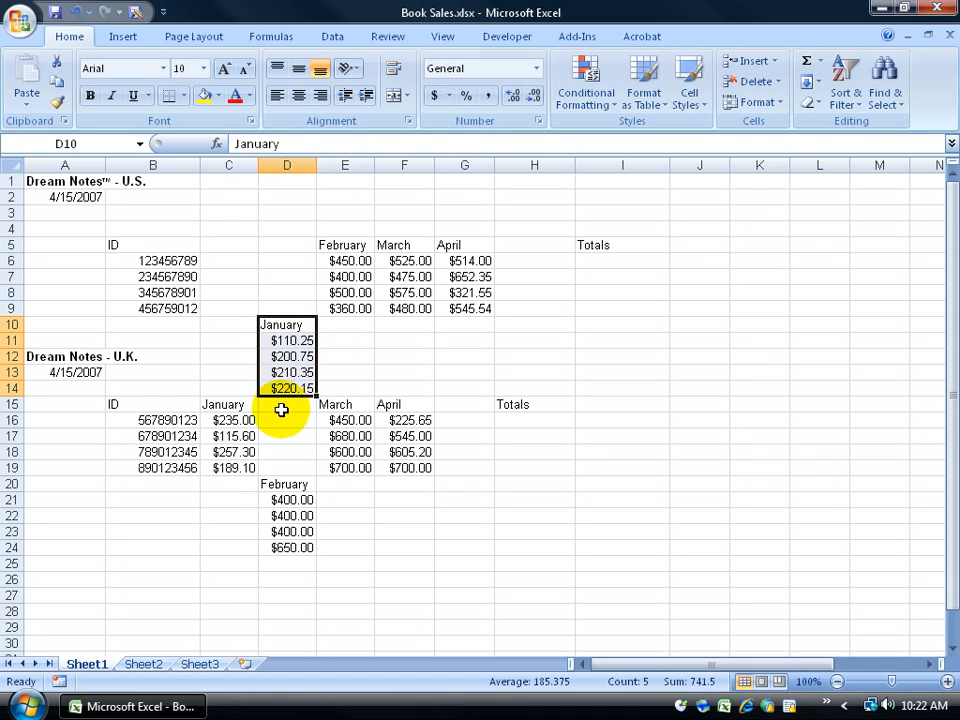
{"action": "left_click_drag", "start_coordinate": [170, 261], "coordinate": [214, 482]}
{"action": "left_click_drag", "start_coordinate": [345, 261], "coordinate": [449, 469]}
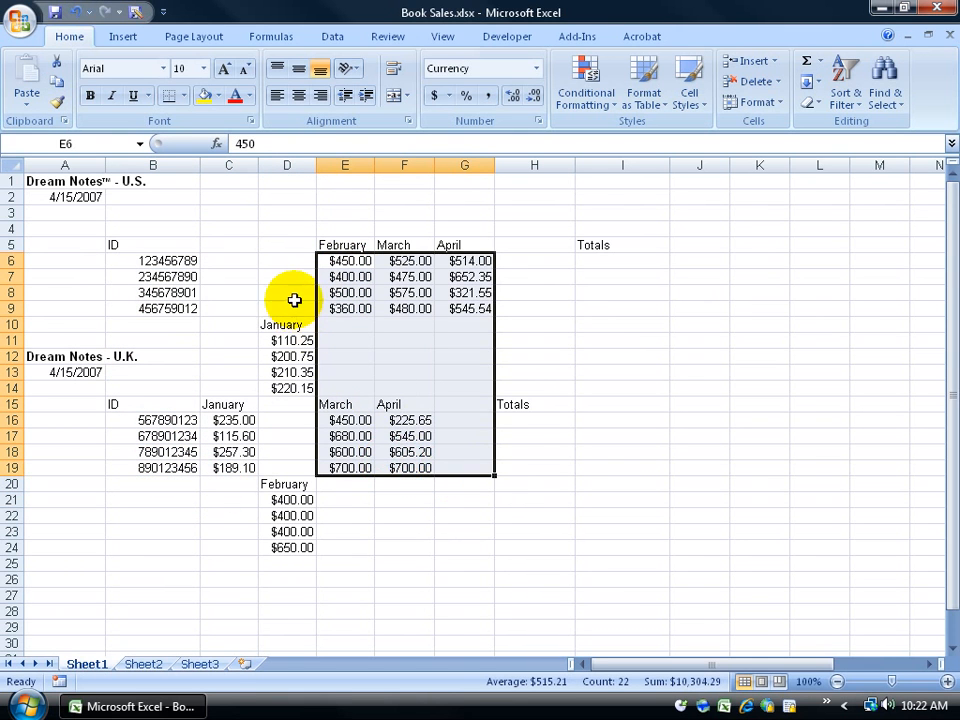
{"action": "left_click_drag", "start_coordinate": [294, 300], "coordinate": [420, 298]}
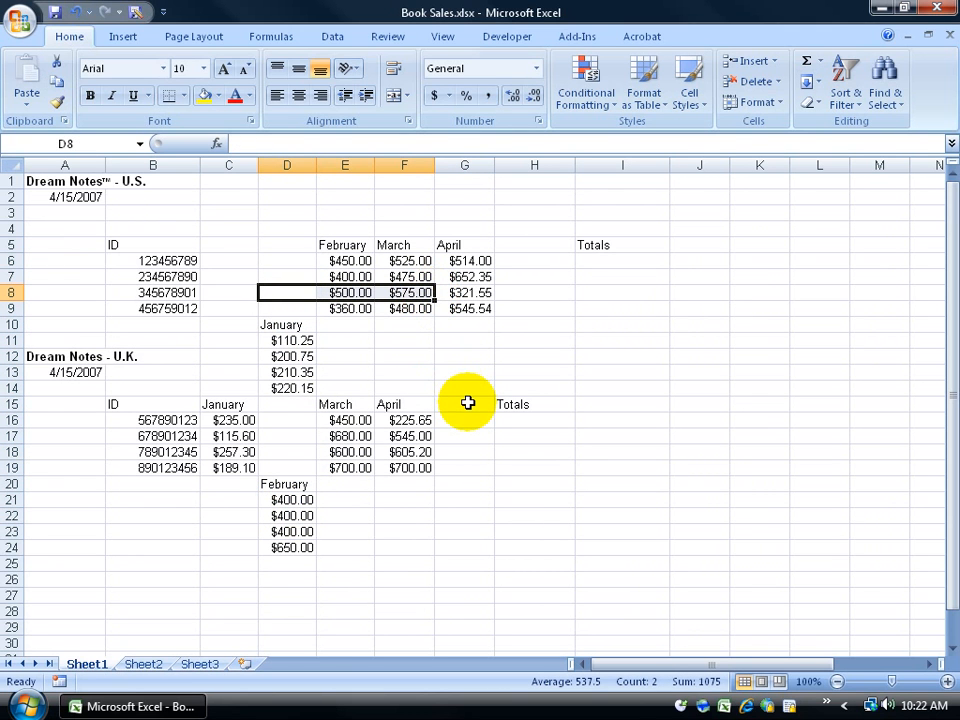
{"action": "left_click_drag", "start_coordinate": [303, 326], "coordinate": [287, 457]}
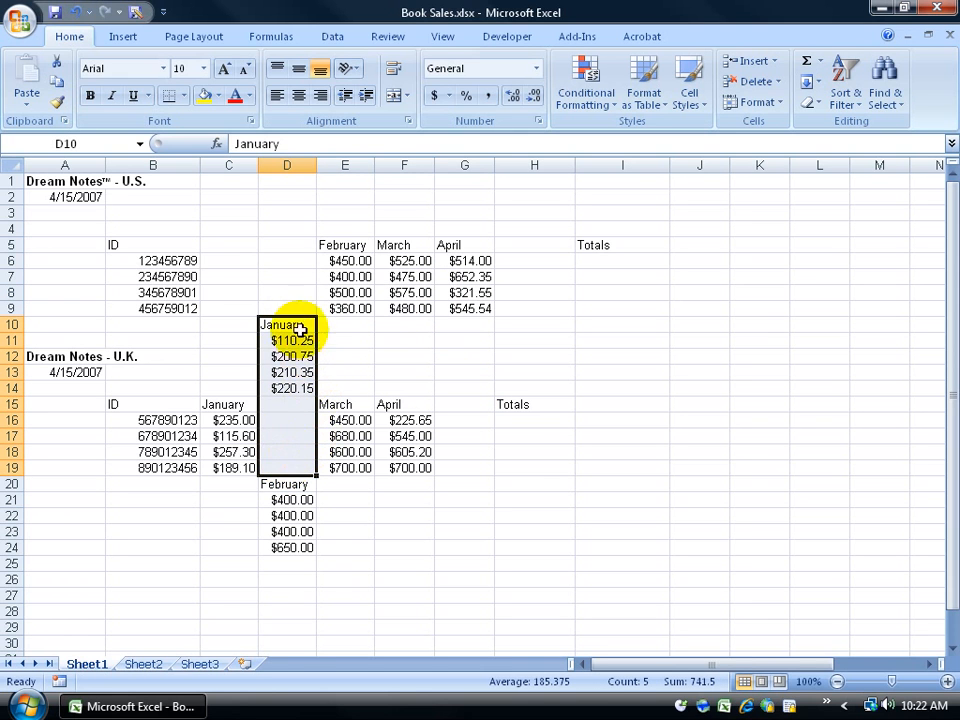
{"action": "left_click_drag", "start_coordinate": [283, 247], "coordinate": [305, 309]}
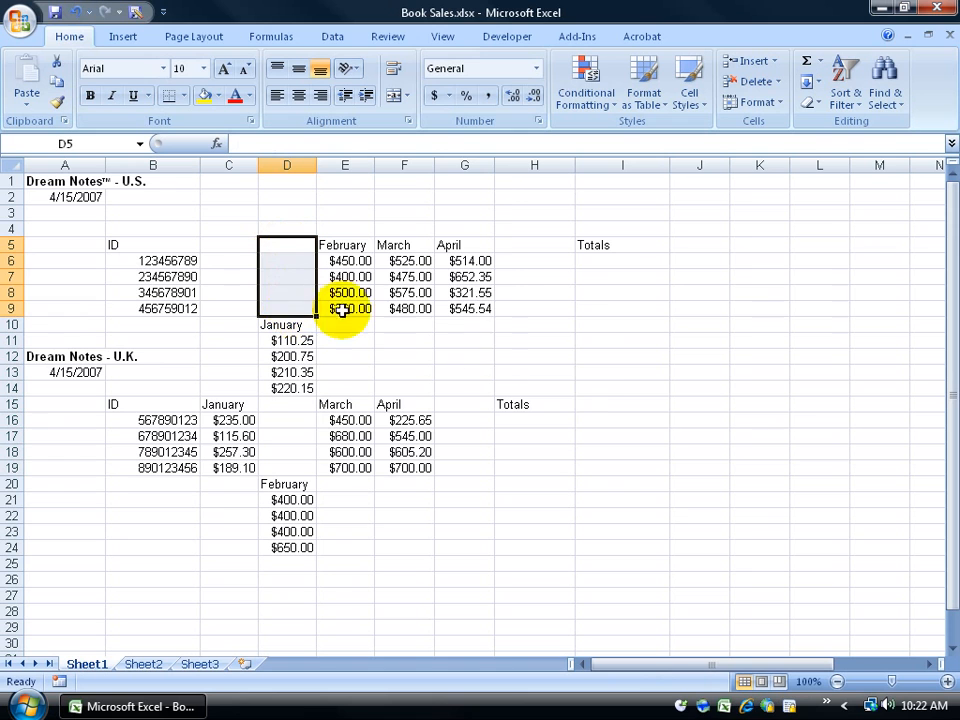
{"action": "left_click", "coordinate": [276, 245]}
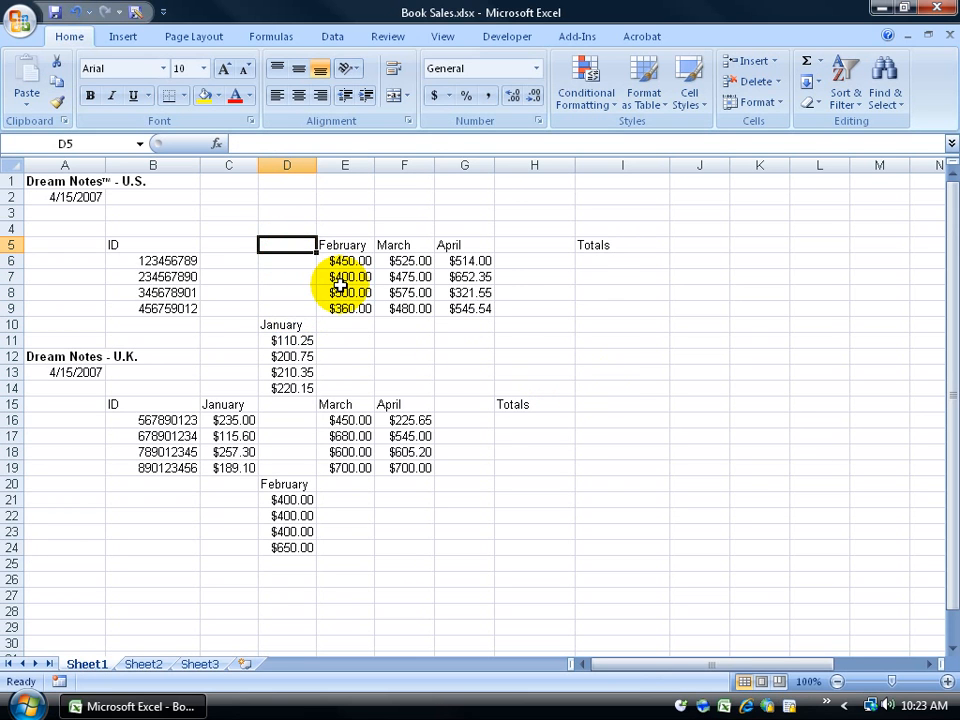
Step: Delete cell D5, shifting the cells below up
{"action": "right_click", "coordinate": [292, 244]}
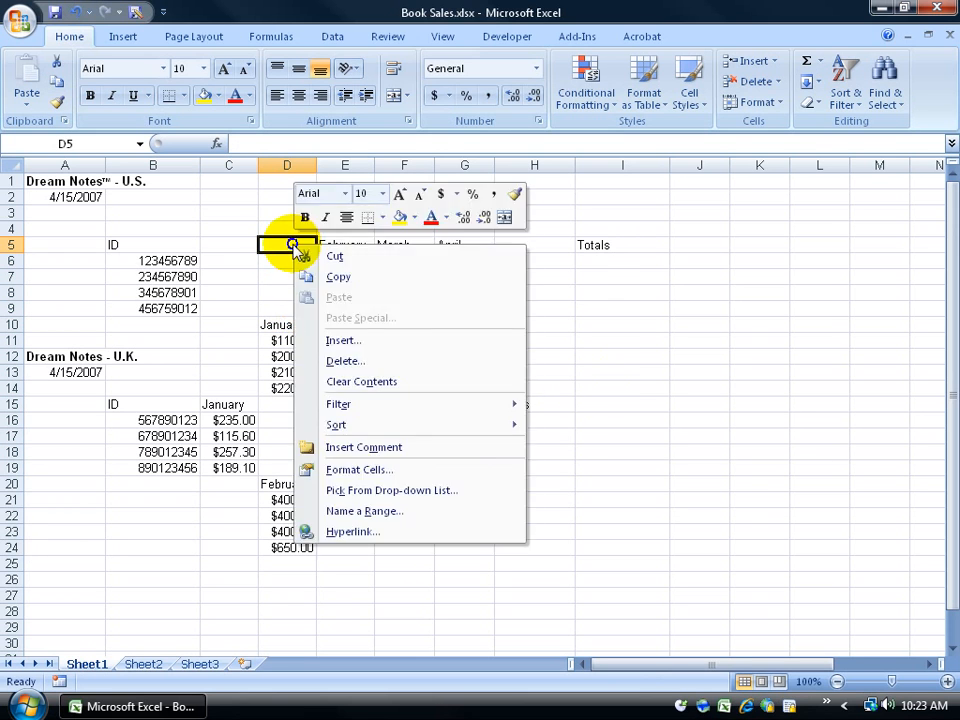
{"action": "left_click", "coordinate": [345, 360]}
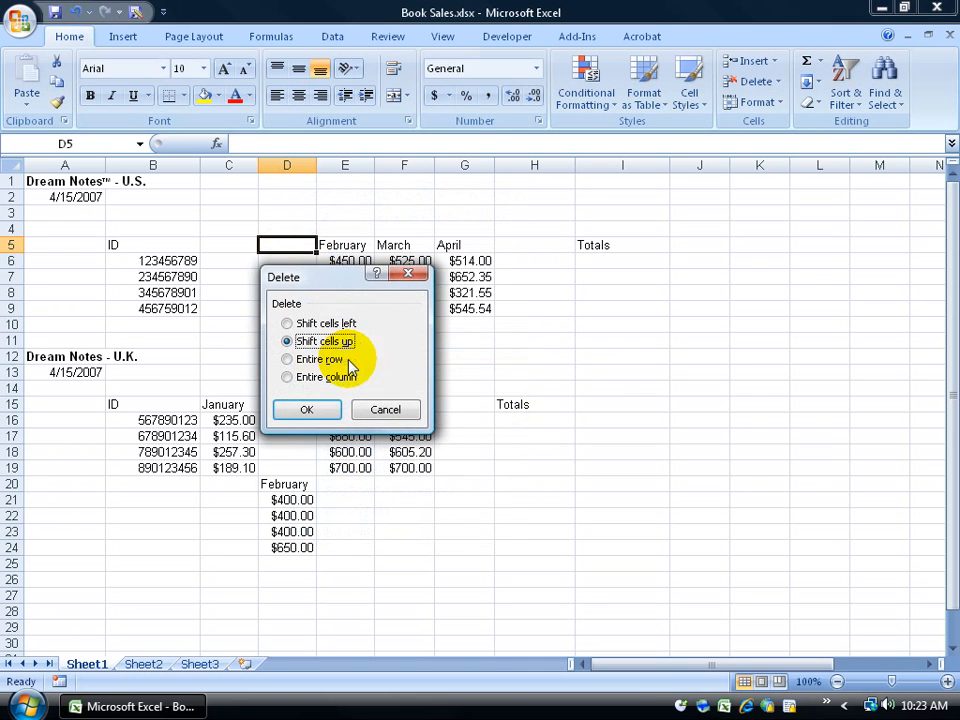
{"action": "left_click", "coordinate": [318, 410]}
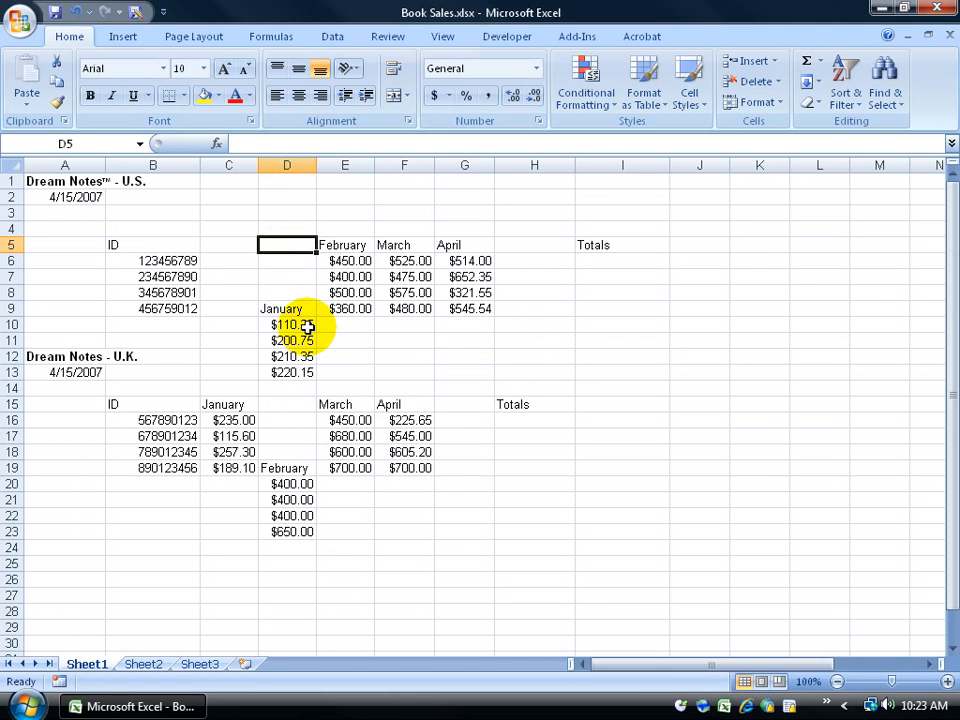
Step: Delete the empty D5:D8 cells shifting up, returning U.S. January to D5:D9
{"action": "left_click_drag", "start_coordinate": [291, 244], "coordinate": [295, 289]}
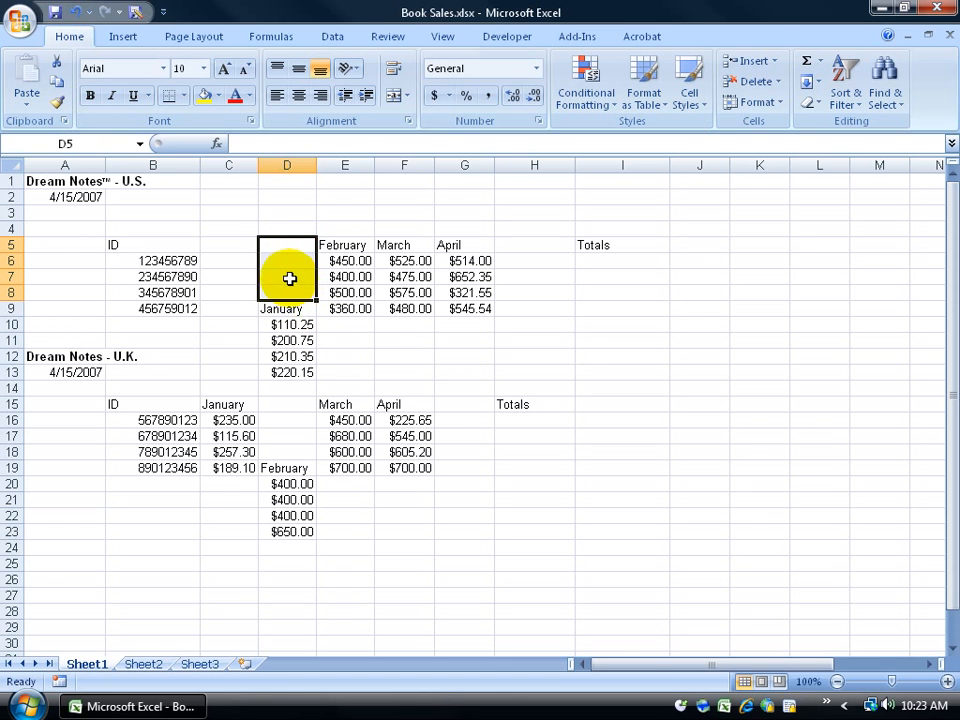
{"action": "right_click", "coordinate": [288, 284]}
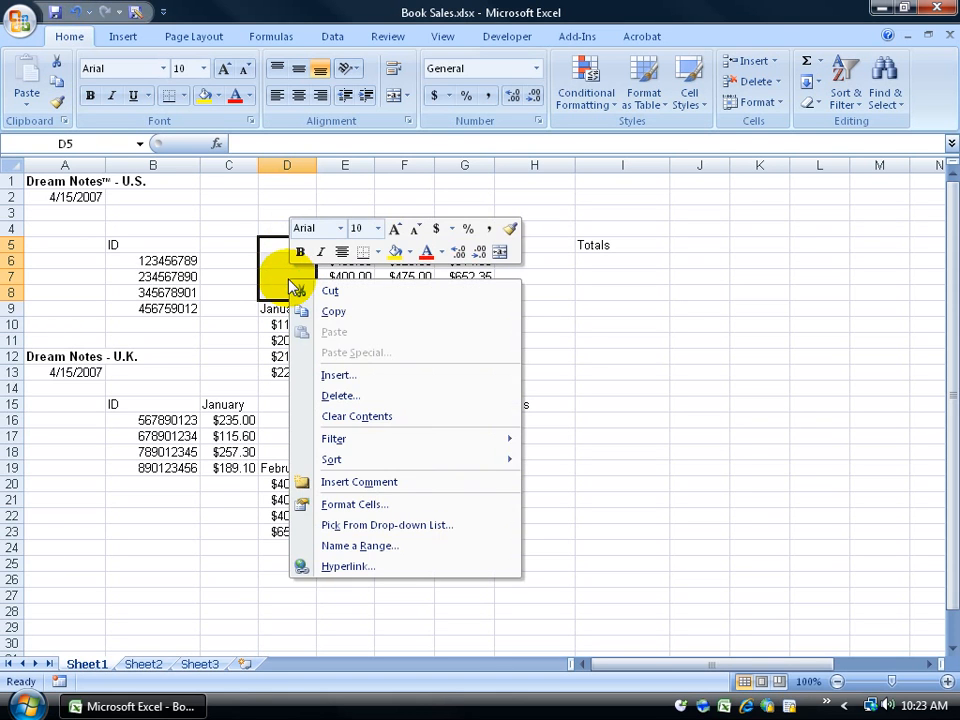
{"action": "left_click", "coordinate": [333, 397]}
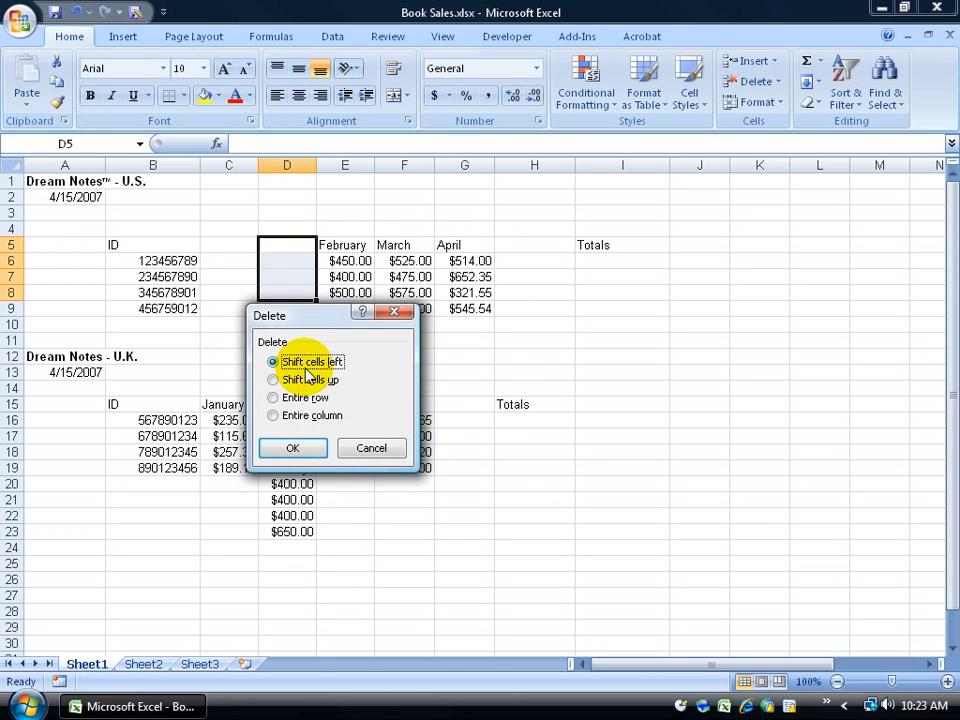
{"action": "left_click", "coordinate": [273, 380]}
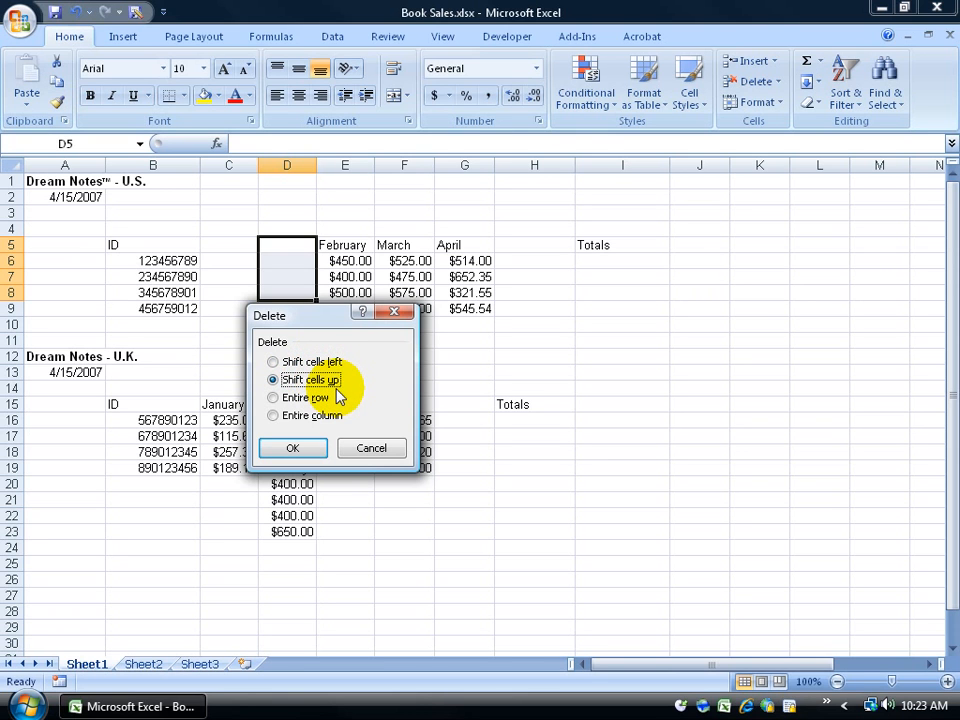
{"action": "left_click", "coordinate": [305, 452]}
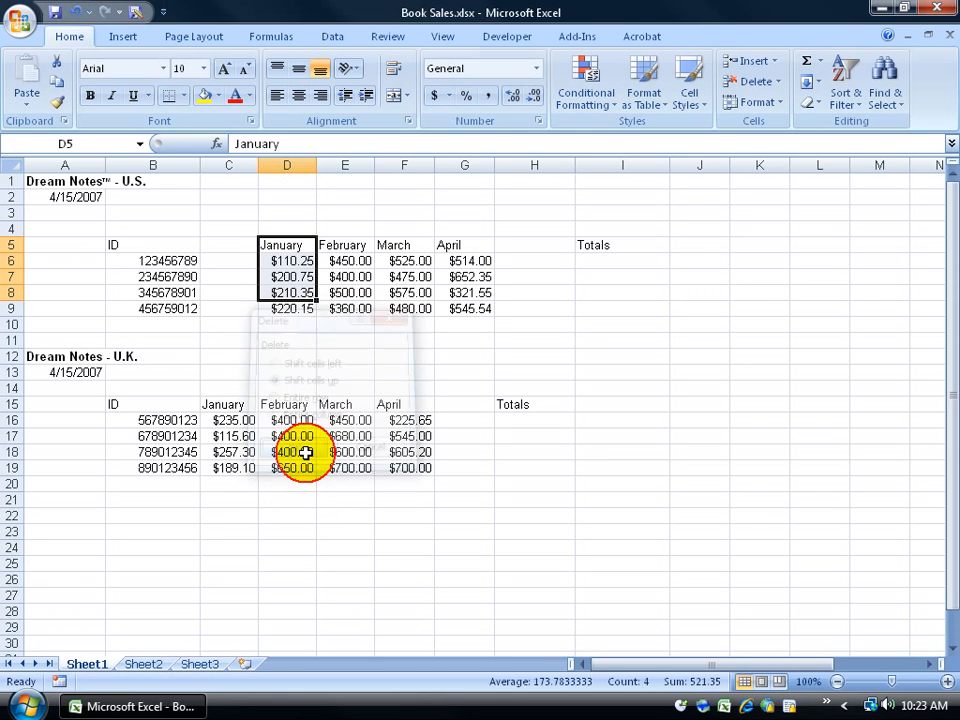
{"action": "left_click_drag", "start_coordinate": [229, 251], "coordinate": [236, 309]}
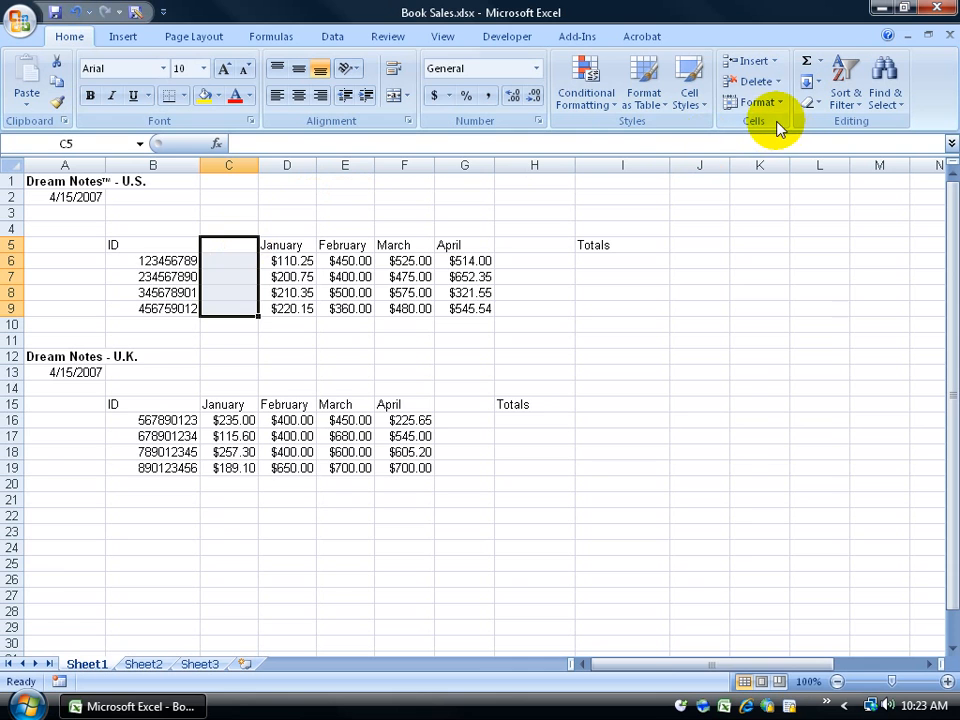
Step: Delete the blank C5:C9 cells shifting left, restoring January–April to columns C–F
{"action": "left_click", "coordinate": [778, 81]}
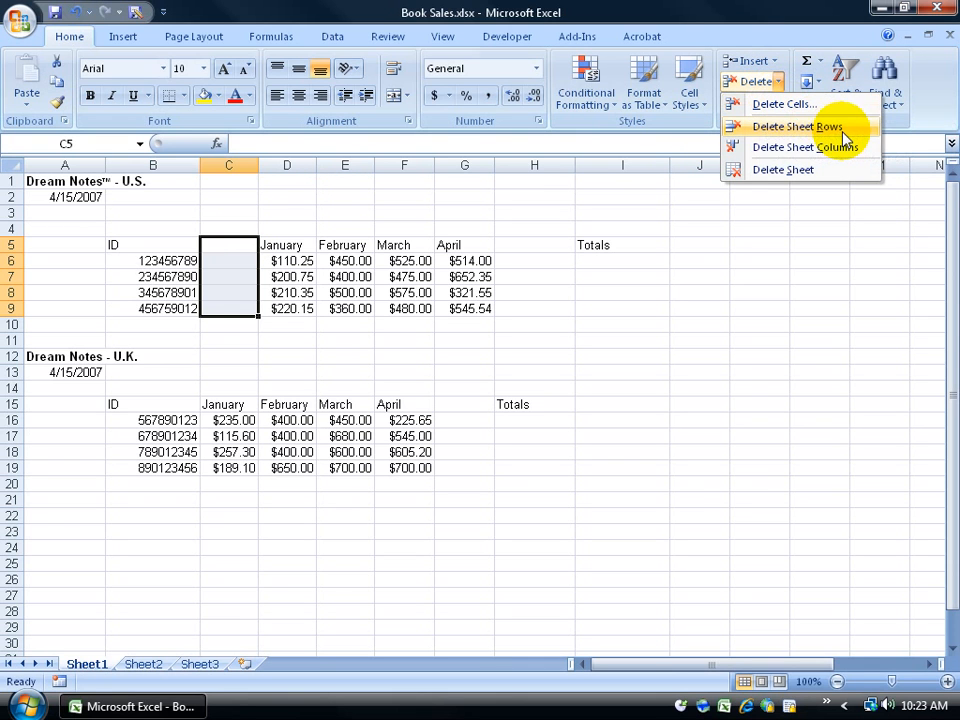
{"action": "left_click", "coordinate": [797, 107]}
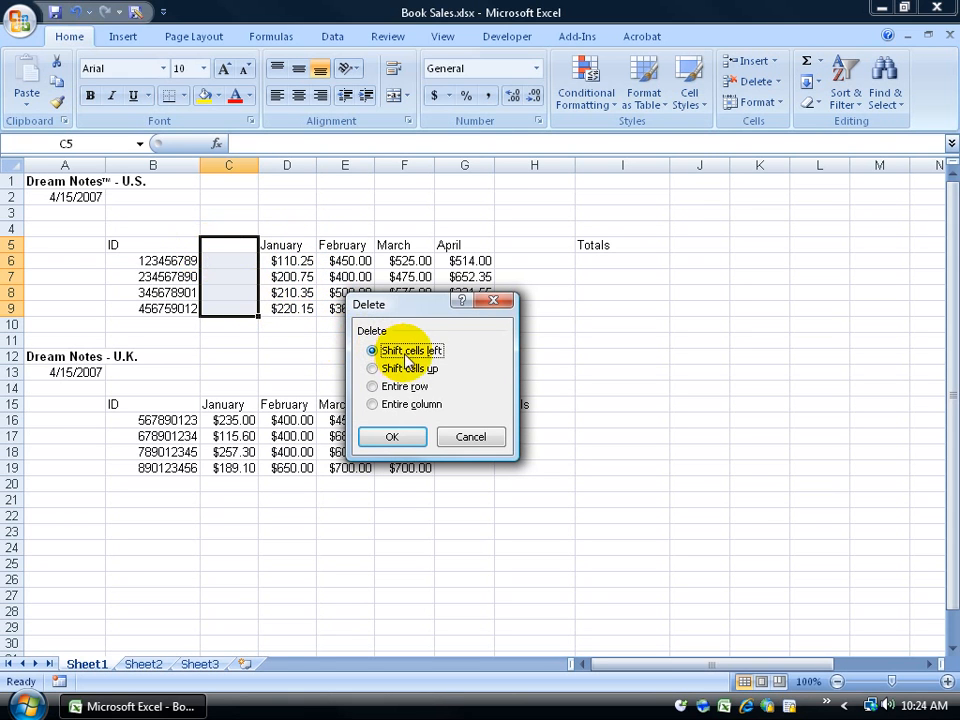
{"action": "left_click", "coordinate": [392, 437]}
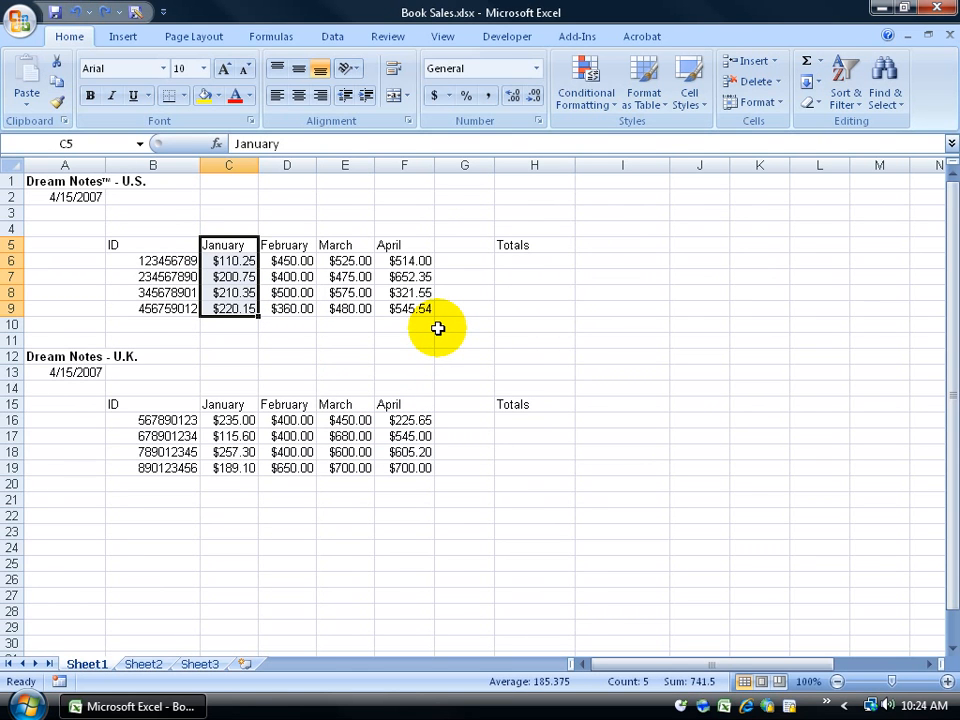
{"action": "left_click_drag", "start_coordinate": [286, 262], "coordinate": [320, 285]}
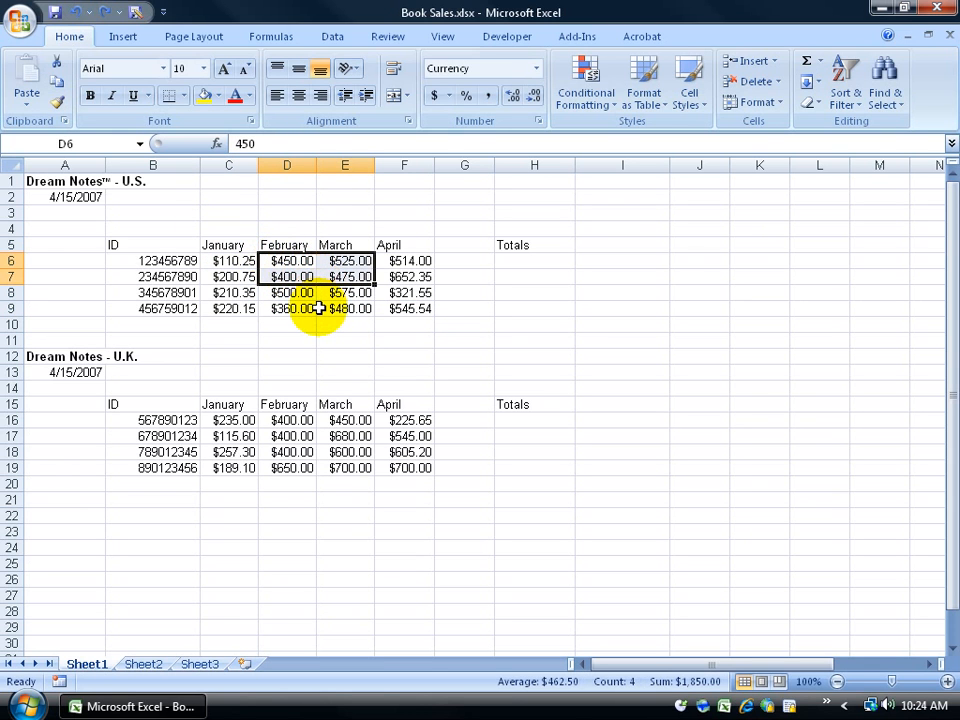
{"action": "left_click_drag", "start_coordinate": [290, 420], "coordinate": [343, 456]}
{"action": "left_click", "coordinate": [525, 406], "text": "ctrl"}
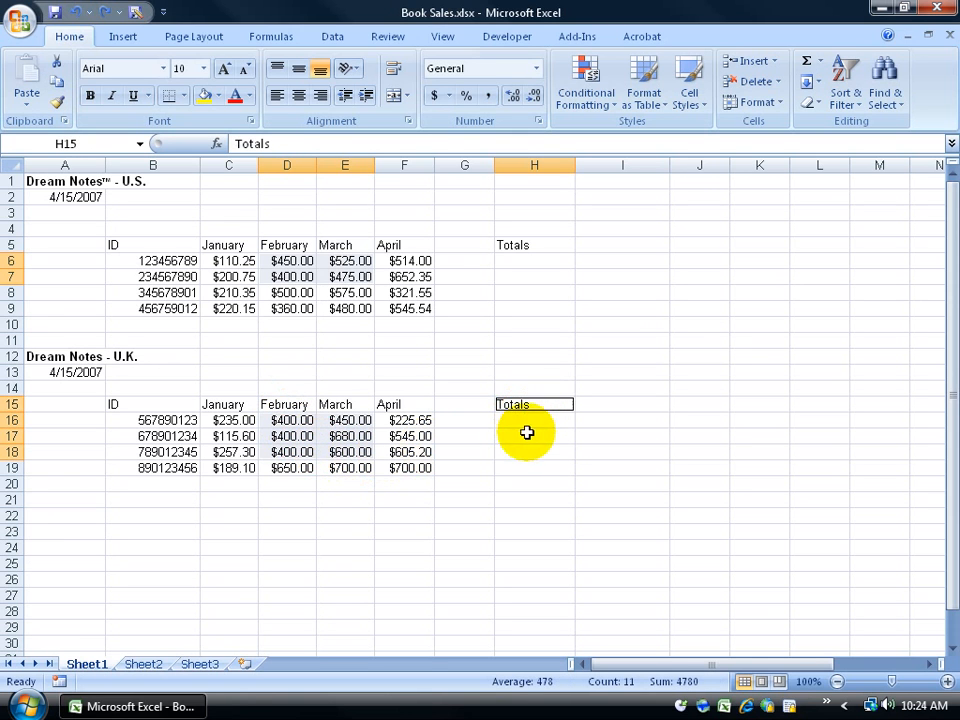
{"action": "left_click", "coordinate": [171, 438], "text": "ctrl"}
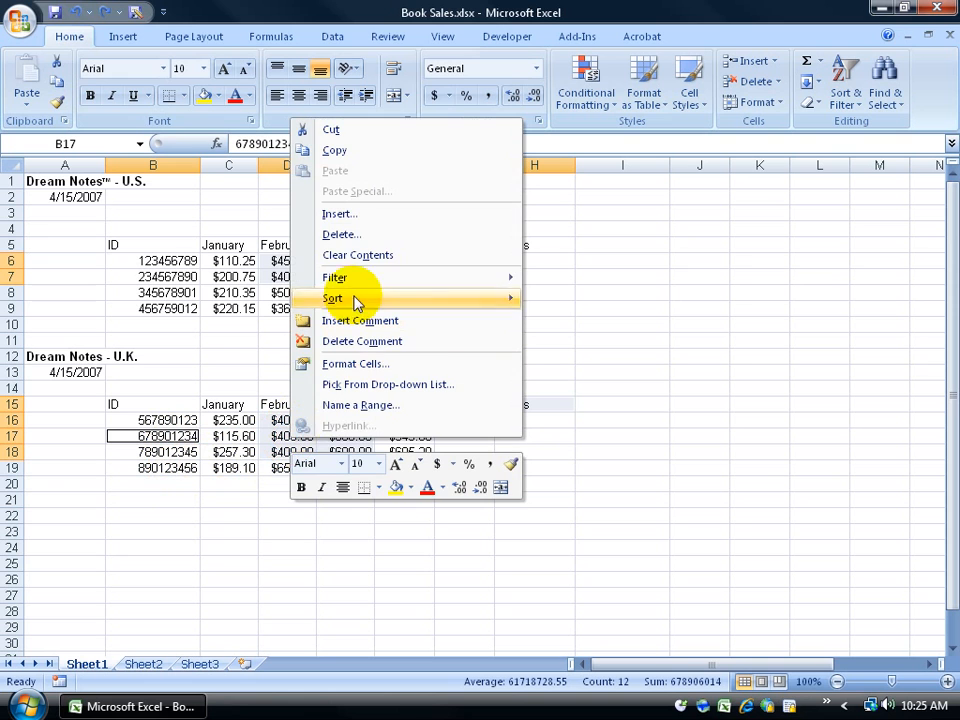
{"action": "left_click", "coordinate": [341, 234]}
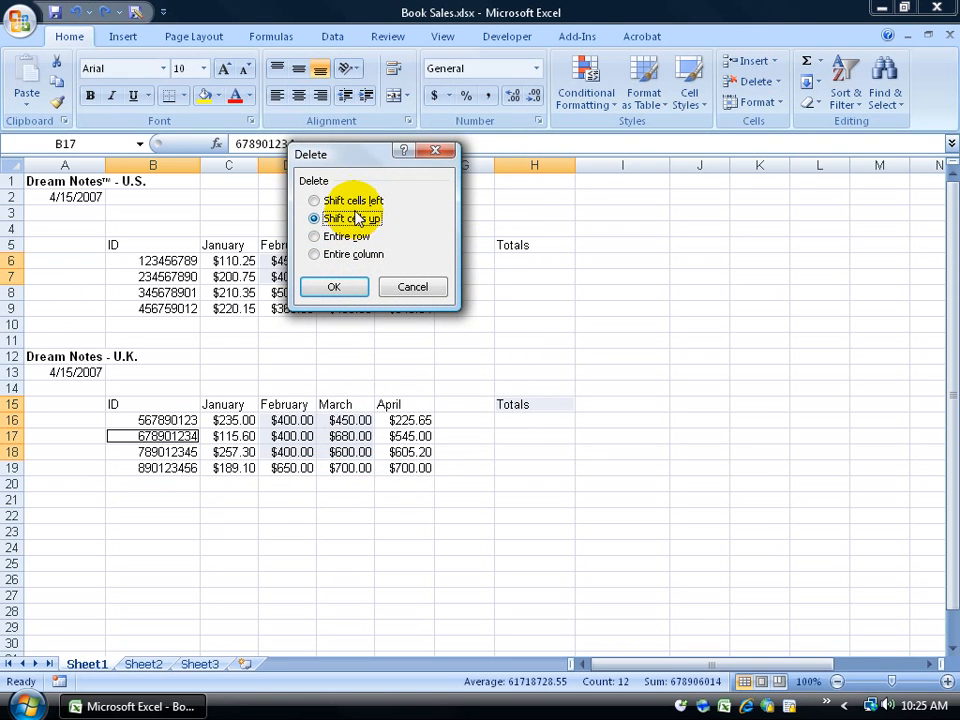
{"action": "left_click", "coordinate": [347, 200]}
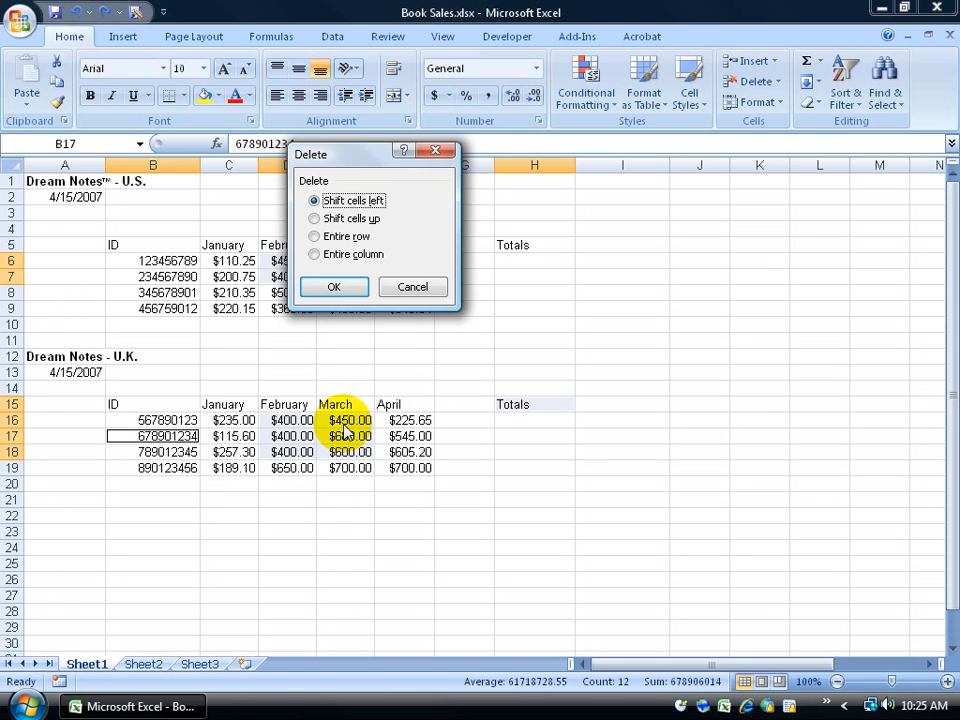
{"action": "left_click", "coordinate": [413, 286]}
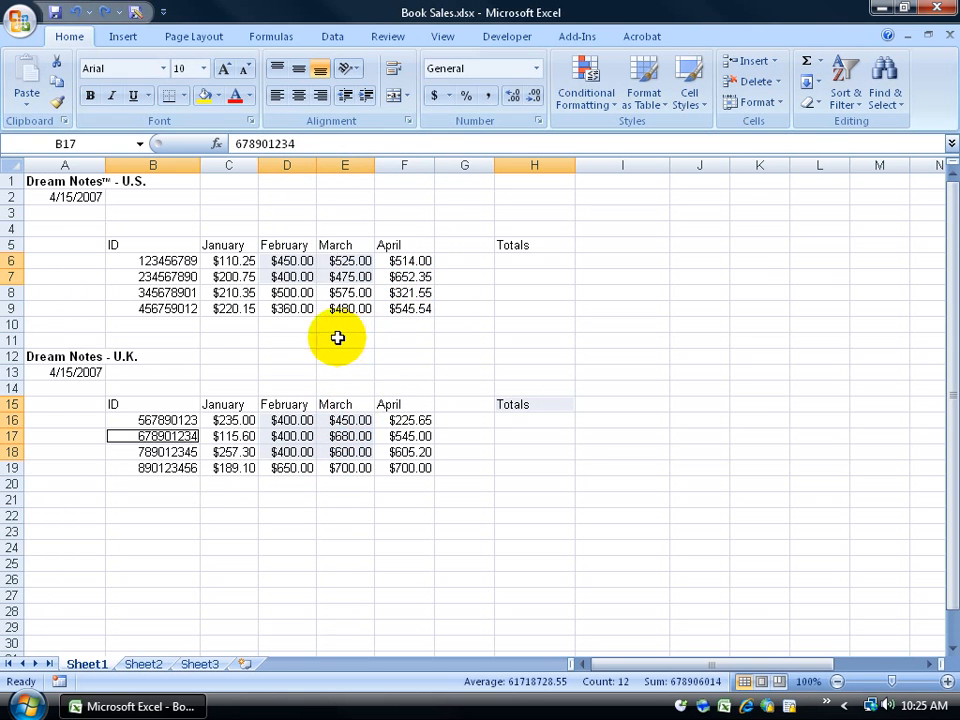
{"action": "left_click", "coordinate": [285, 163]}
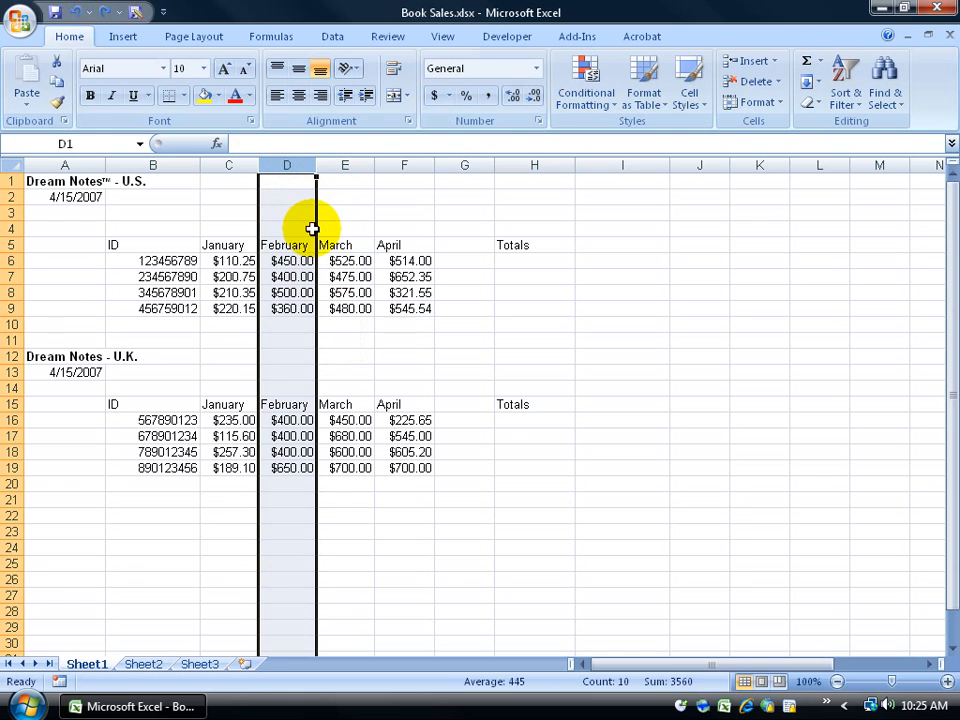
{"action": "left_click", "coordinate": [418, 165], "text": "ctrl"}
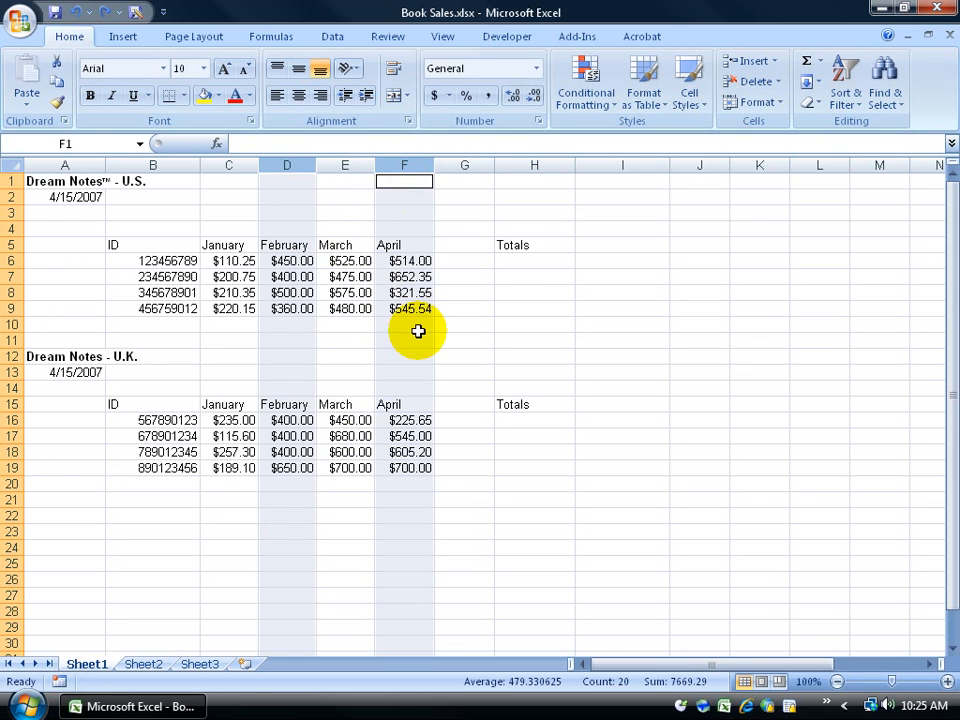
{"action": "left_click", "coordinate": [538, 165], "text": "ctrl"}
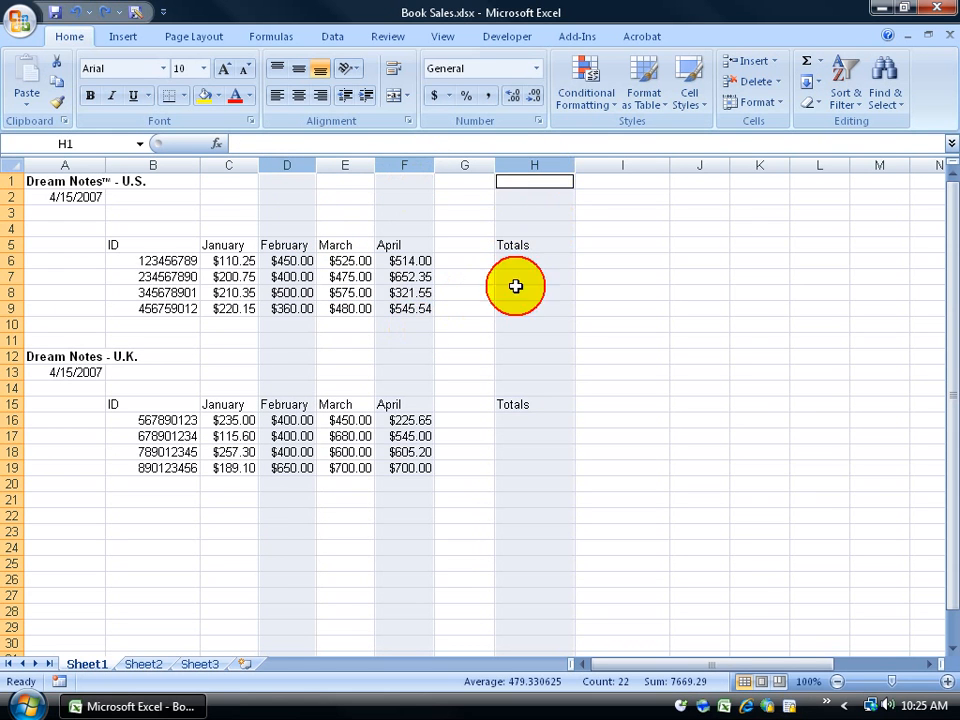
{"action": "left_click", "coordinate": [12, 324], "text": "ctrl"}
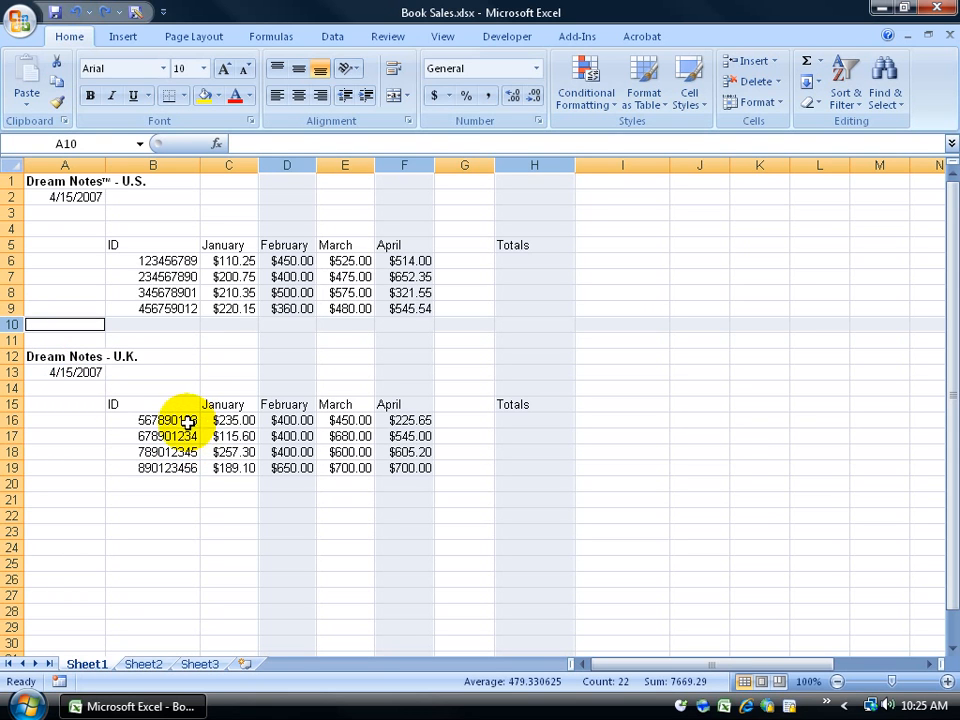
{"action": "left_click", "coordinate": [778, 82]}
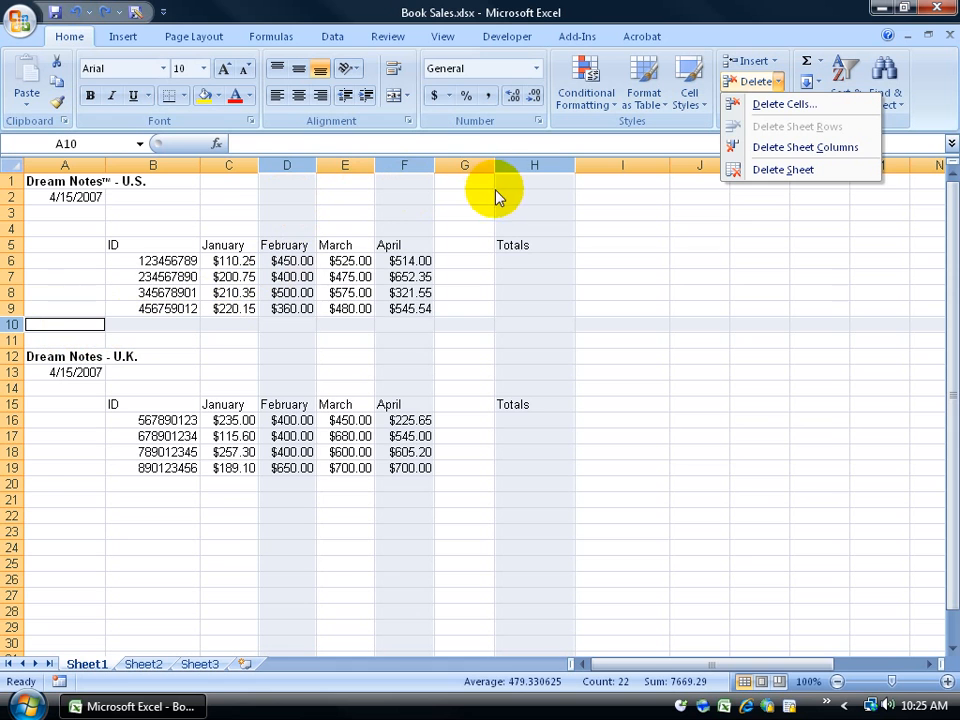
{"action": "left_click", "coordinate": [264, 364]}
{"action": "left_click", "coordinate": [260, 372]}
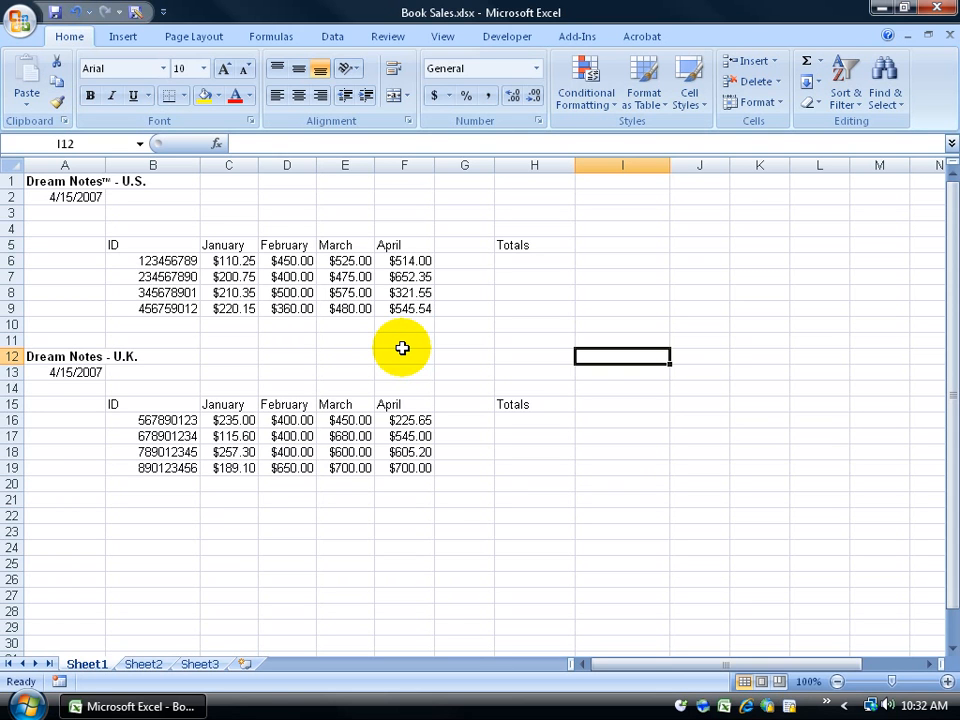
Step: Search for 210.35 and jump to the cell containing it
{"action": "key", "text": "ctrl+f"}
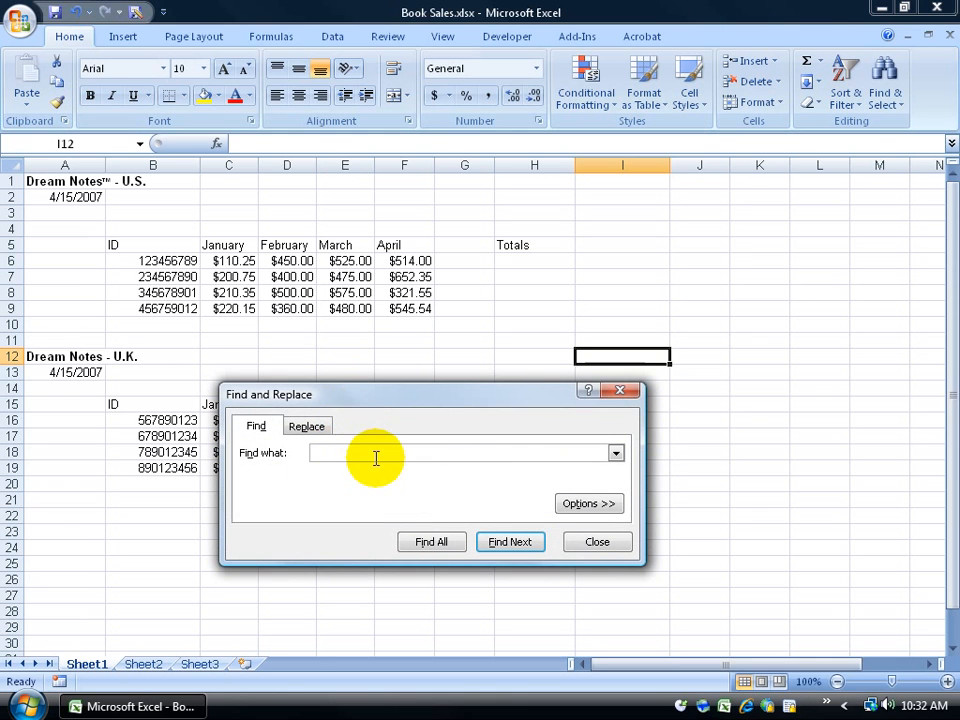
{"action": "left_click", "coordinate": [621, 391]}
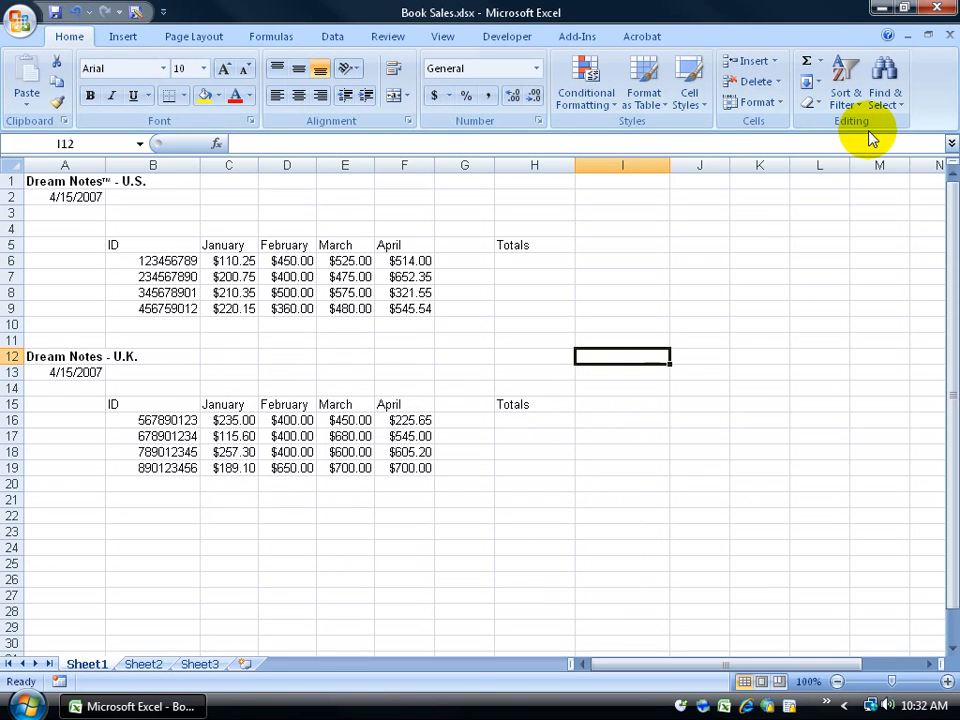
{"action": "left_click", "coordinate": [886, 80]}
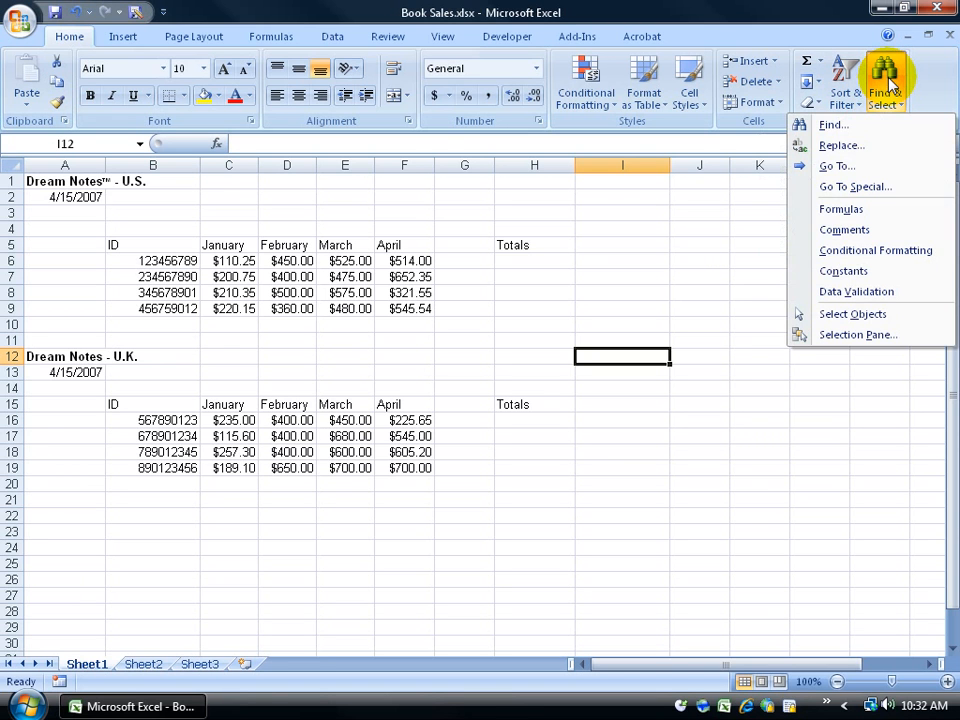
{"action": "left_click", "coordinate": [855, 124]}
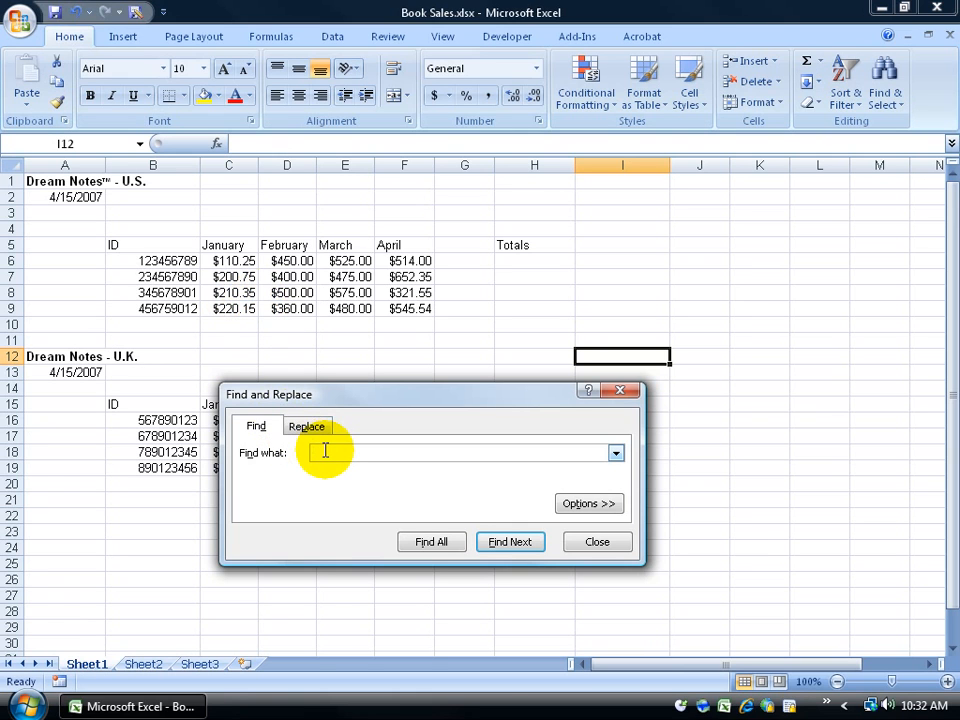
{"action": "type", "text": "210.35"}
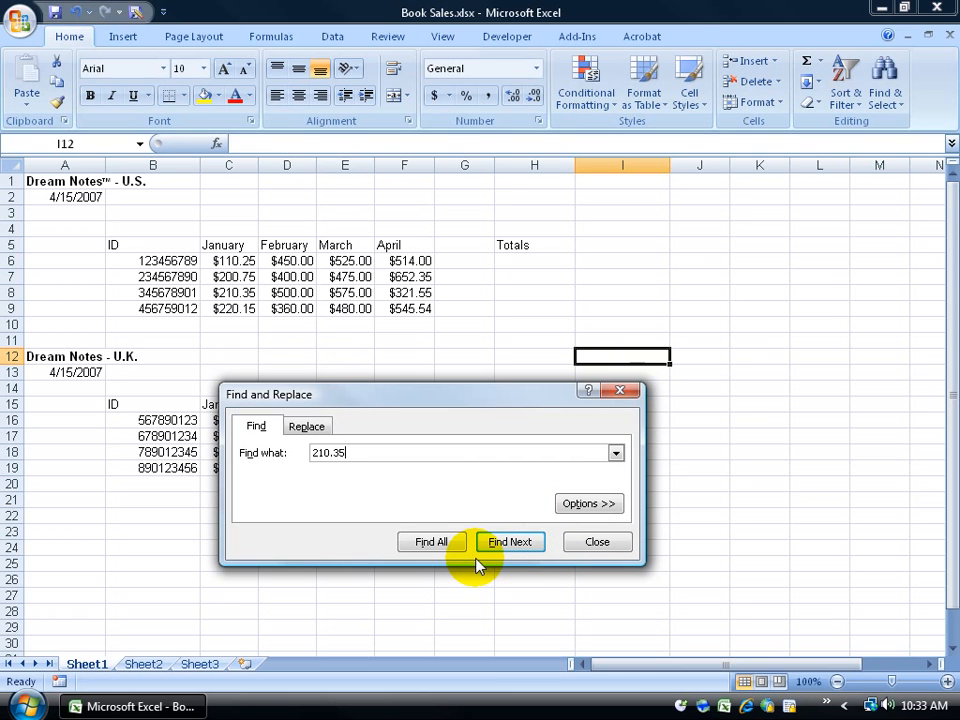
{"action": "left_click", "coordinate": [512, 549]}
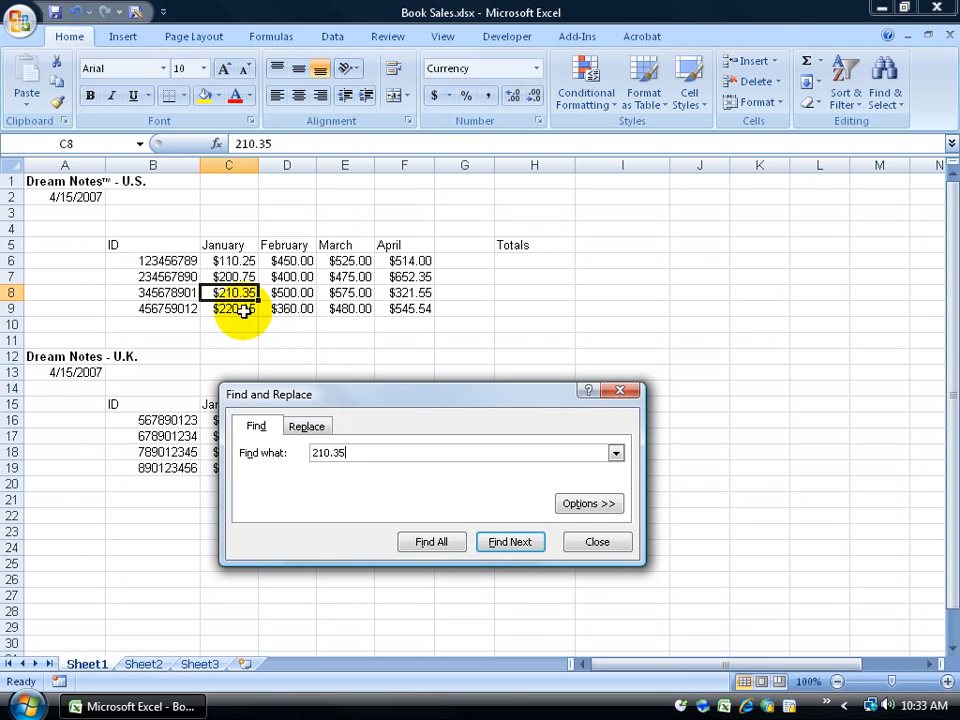
{"action": "left_click", "coordinate": [619, 390]}
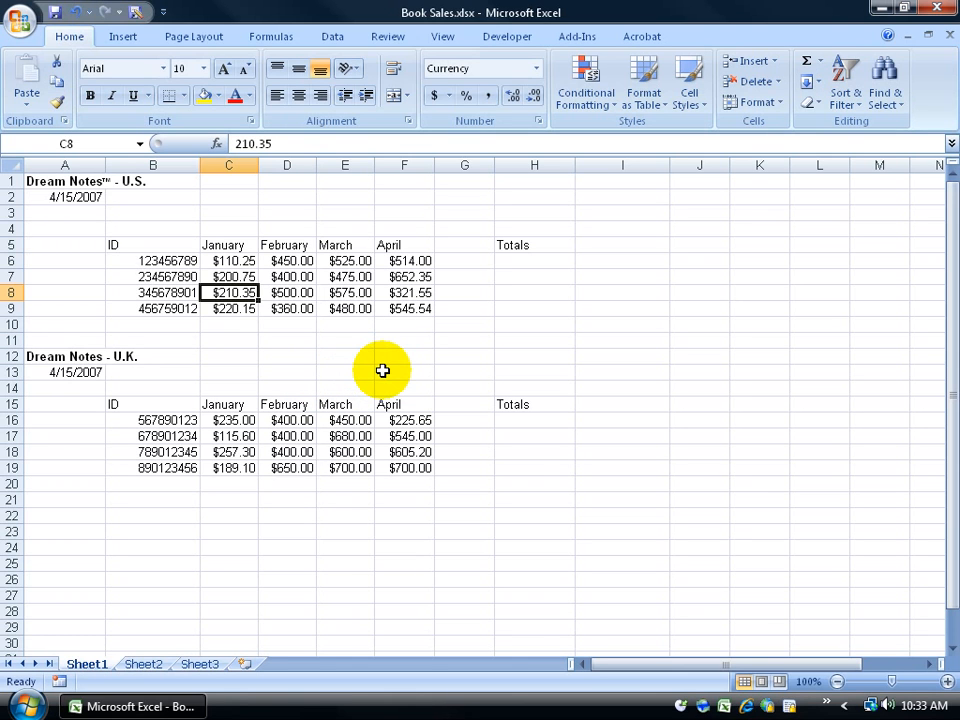
Step: Select empty cell H12 and reopen Find and Replace, still holding 210.35
{"action": "left_click", "coordinate": [246, 311]}
{"action": "left_click", "coordinate": [280, 420]}
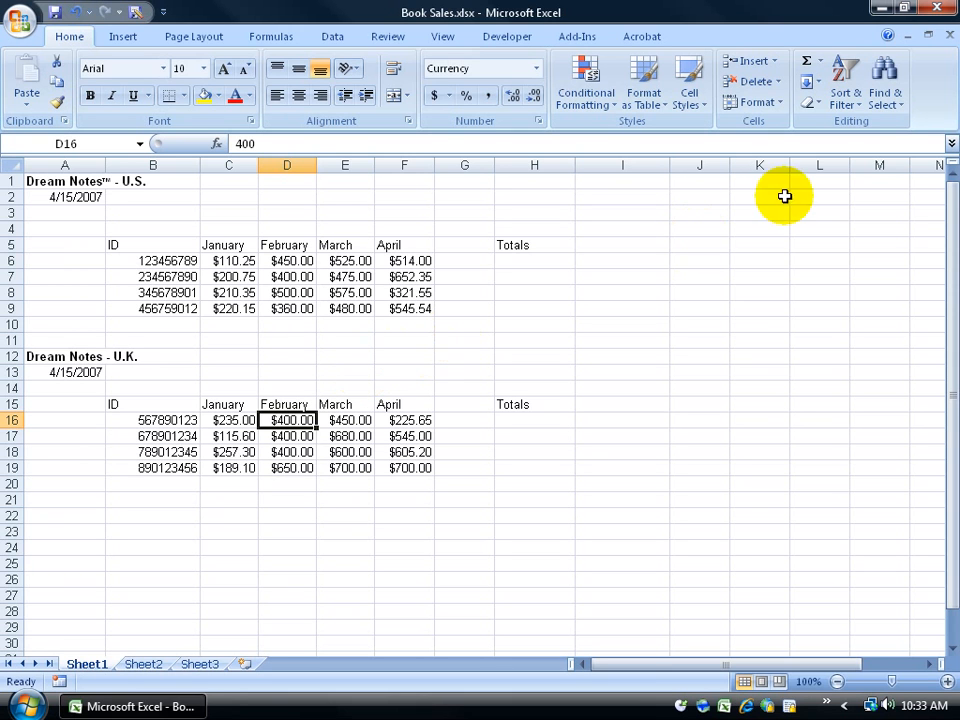
{"action": "left_click", "coordinate": [893, 95]}
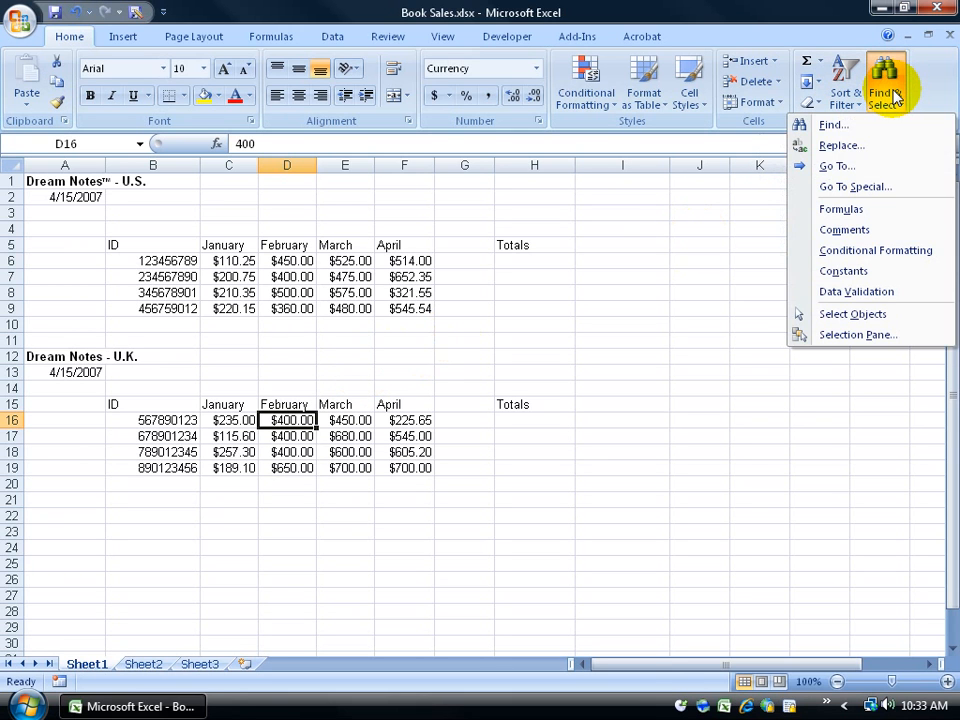
{"action": "left_click", "coordinate": [615, 319]}
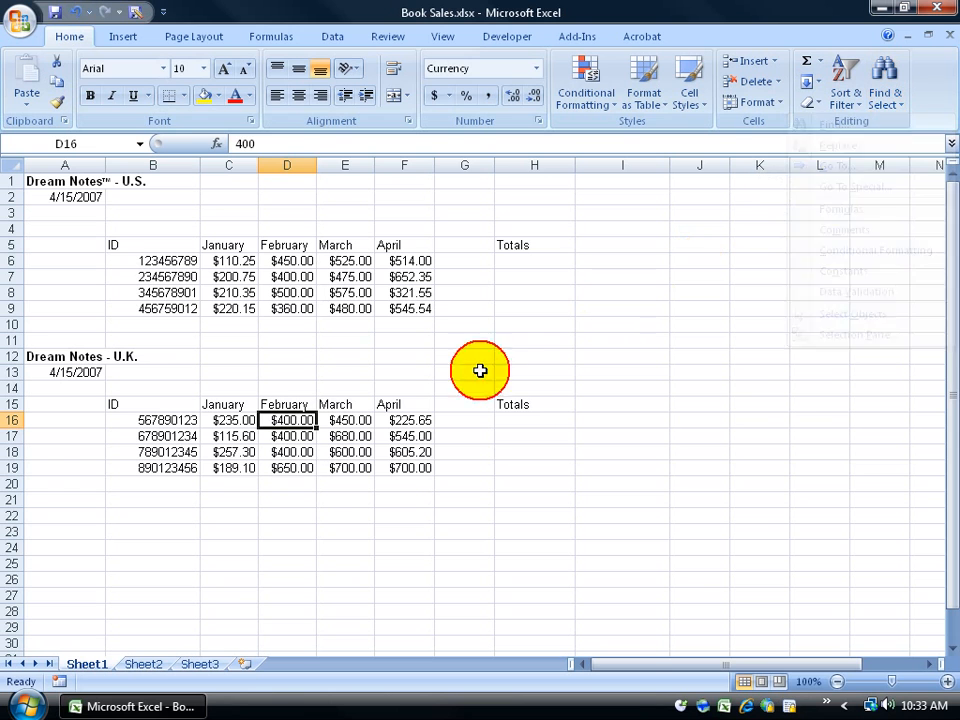
{"action": "left_click", "coordinate": [531, 352]}
{"action": "key", "text": "ctrl+f"}
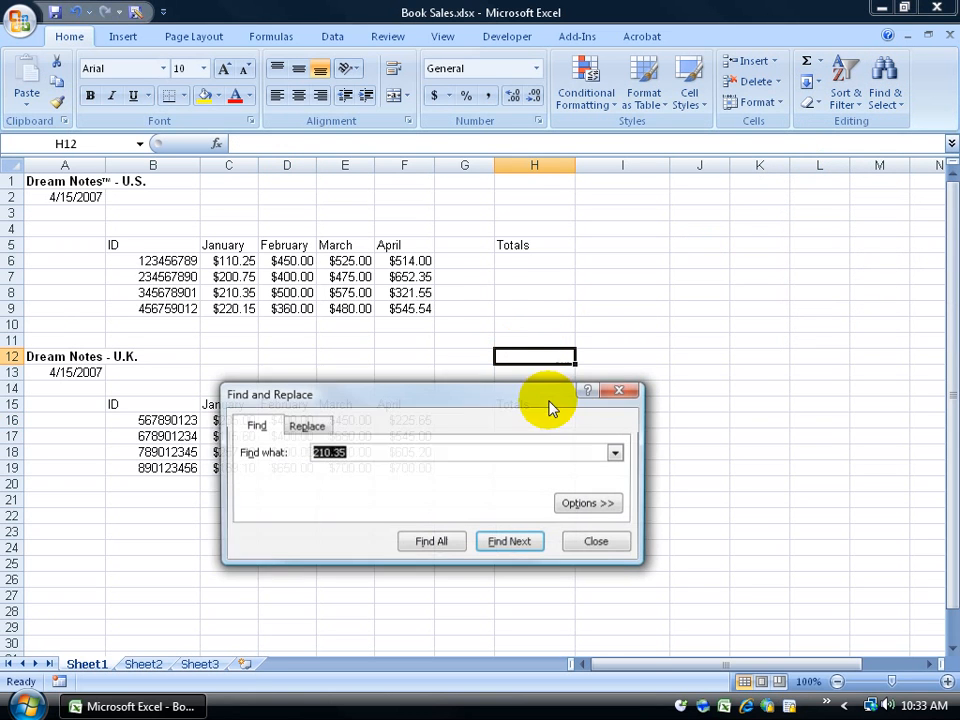
Step: On the Replace tab, set Find what 400 and Replace with 415, then list all four matches
{"action": "left_click", "coordinate": [317, 428]}
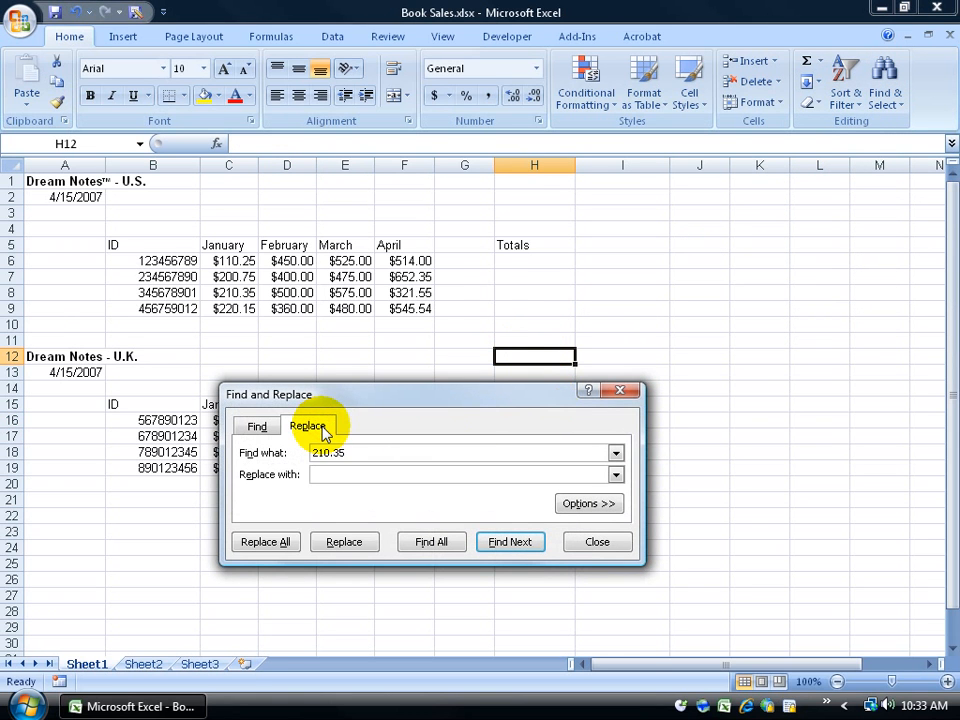
{"action": "left_click_drag", "start_coordinate": [357, 397], "coordinate": [618, 218]}
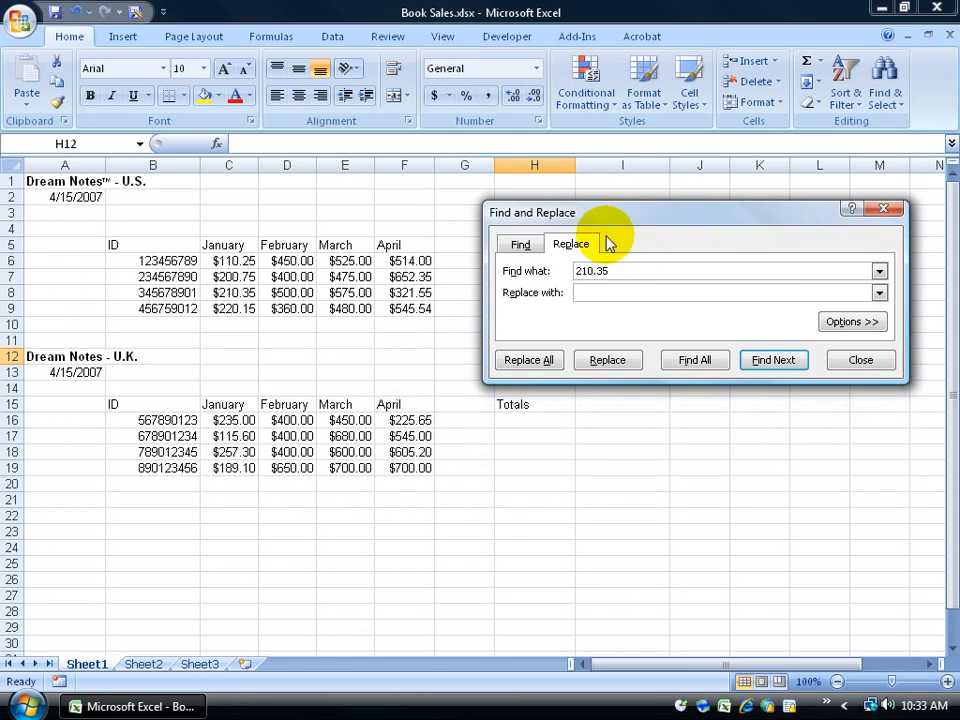
{"action": "left_click_drag", "start_coordinate": [614, 270], "coordinate": [570, 270]}
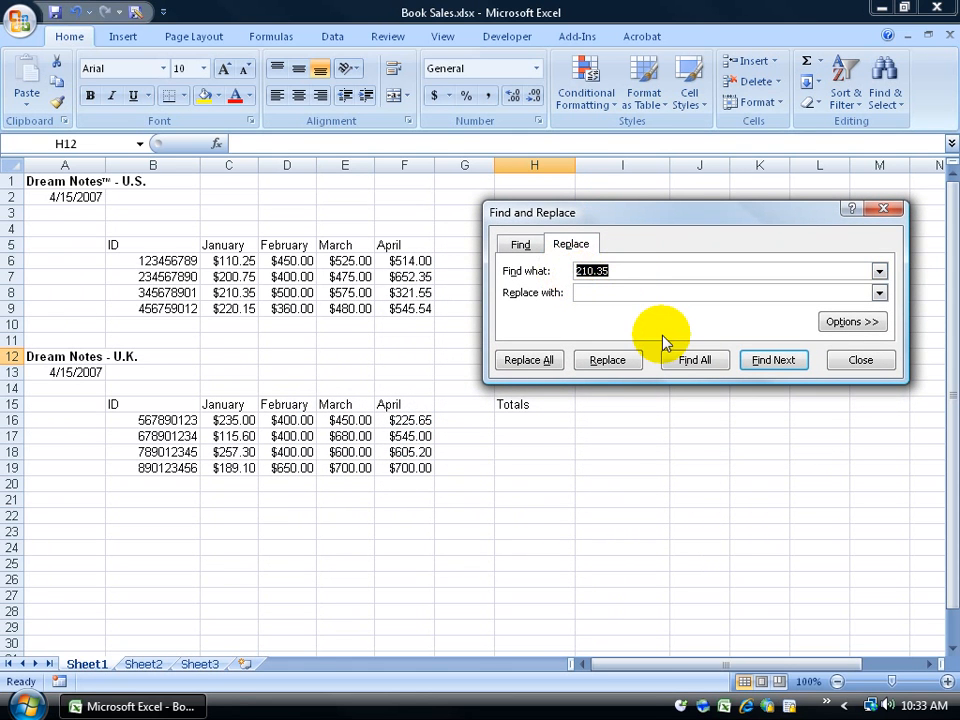
{"action": "type", "text": "400"}
{"action": "key", "text": "Tab"}
{"action": "type", "text": "415"}
{"action": "left_click", "coordinate": [708, 362]}
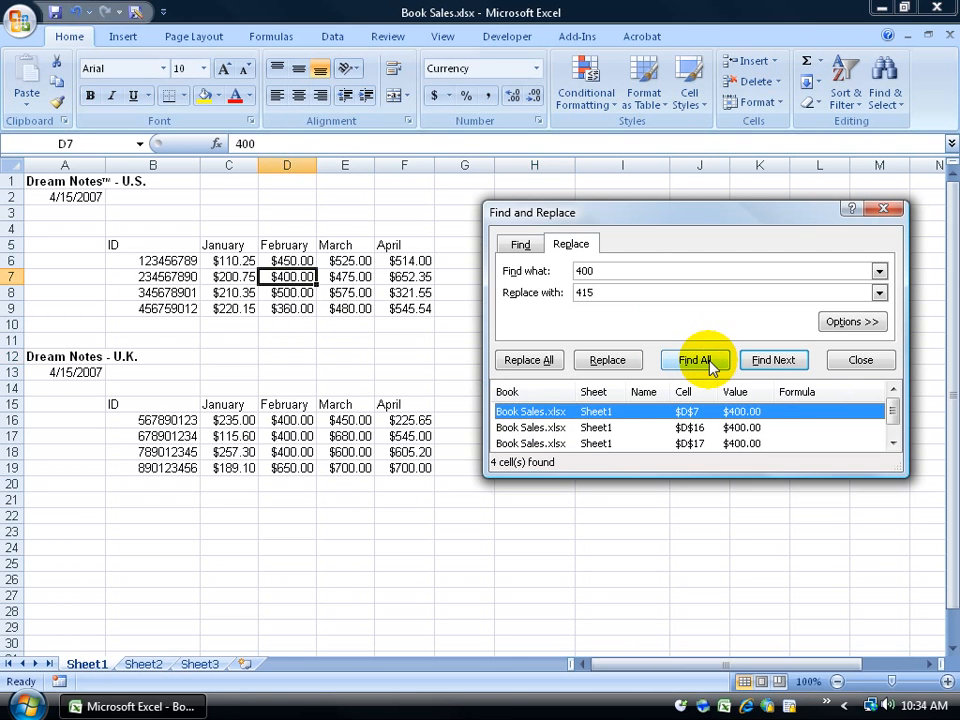
{"action": "left_click_drag", "start_coordinate": [897, 470], "coordinate": [897, 514]}
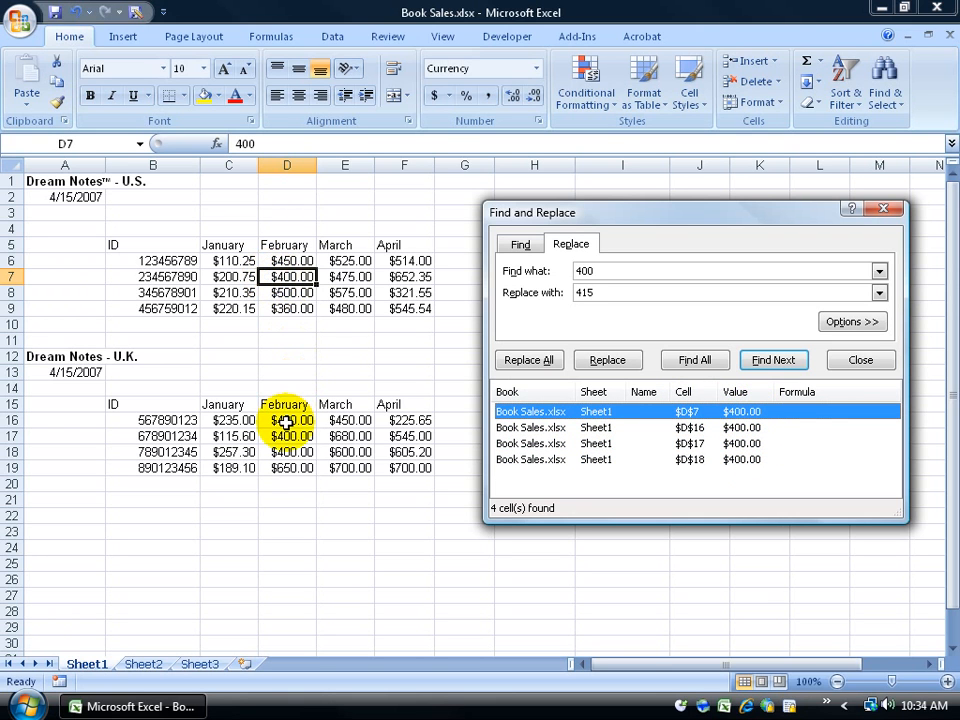
Step: Replace 400 with 415 in D17, then Replace All for the remaining three cells
{"action": "left_click", "coordinate": [760, 428]}
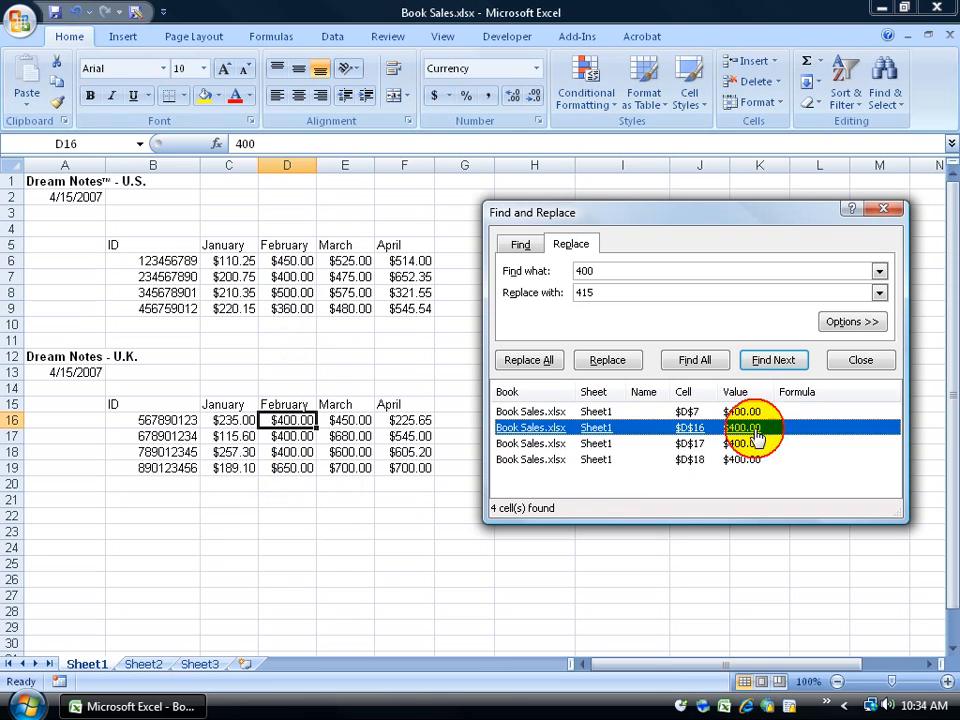
{"action": "left_click", "coordinate": [752, 445]}
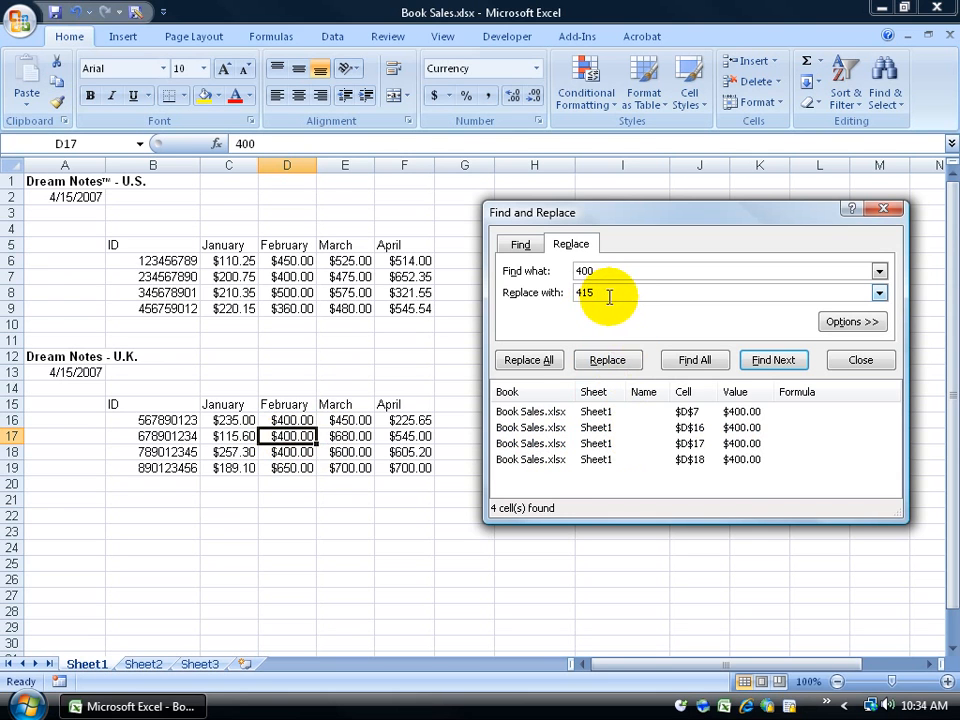
{"action": "left_click", "coordinate": [607, 362]}
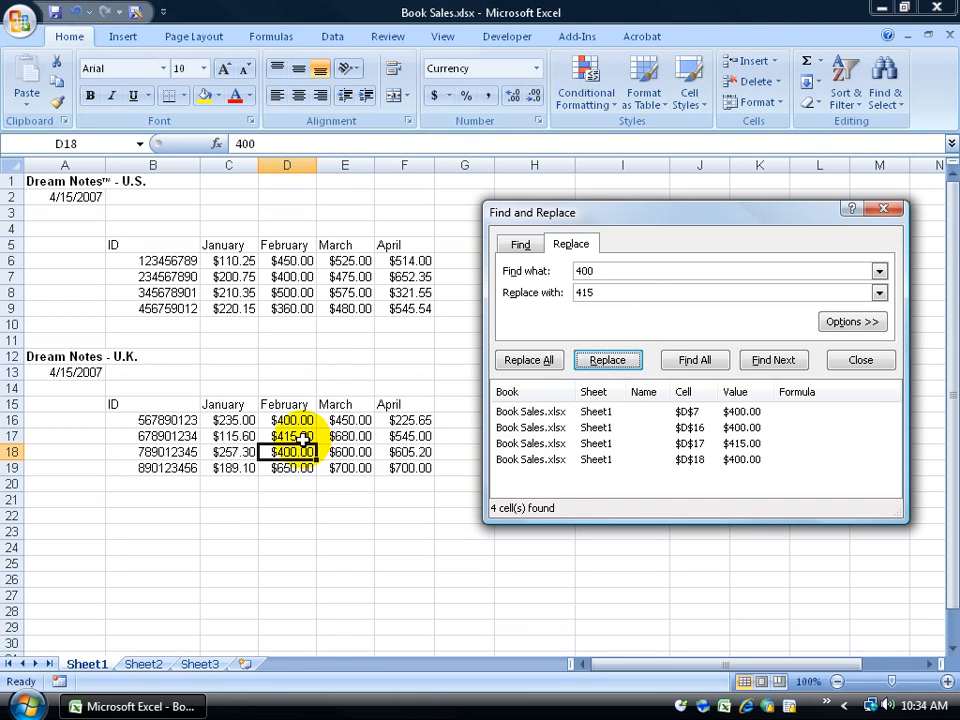
{"action": "left_click", "coordinate": [545, 362]}
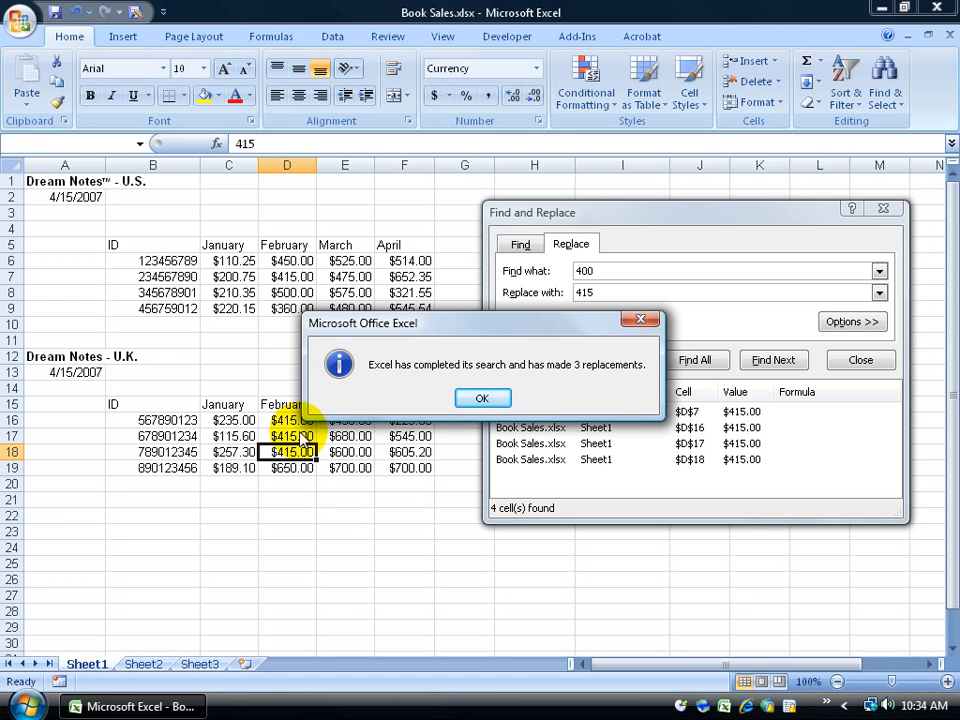
{"action": "left_click", "coordinate": [484, 398]}
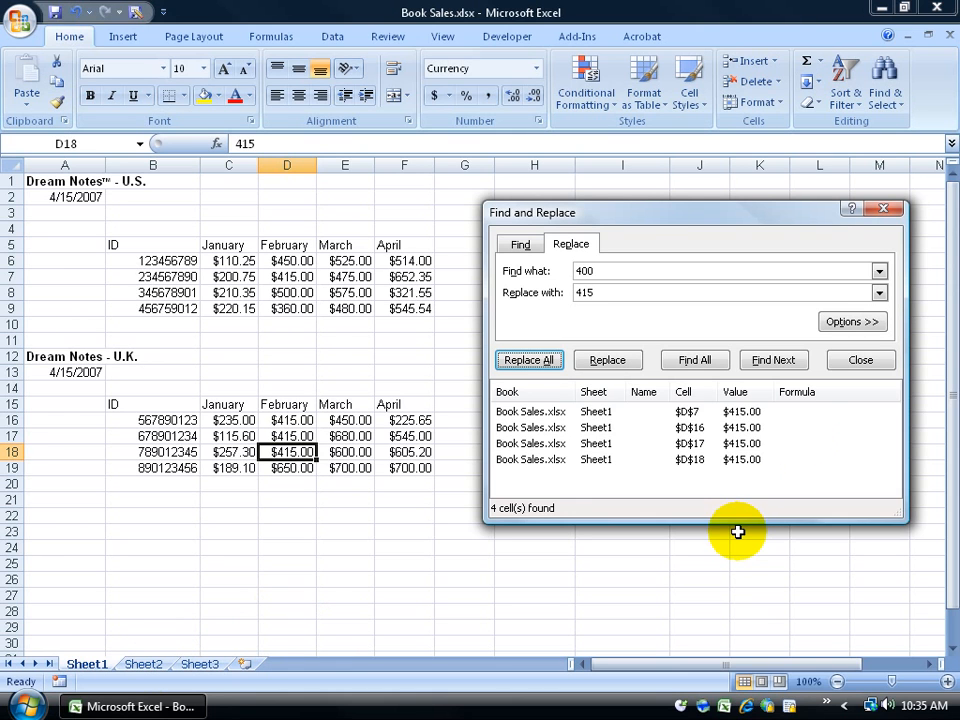
Step: Set the search scope to Workbook and search all sheets for 400, which finds nothing
{"action": "left_click", "coordinate": [838, 326]}
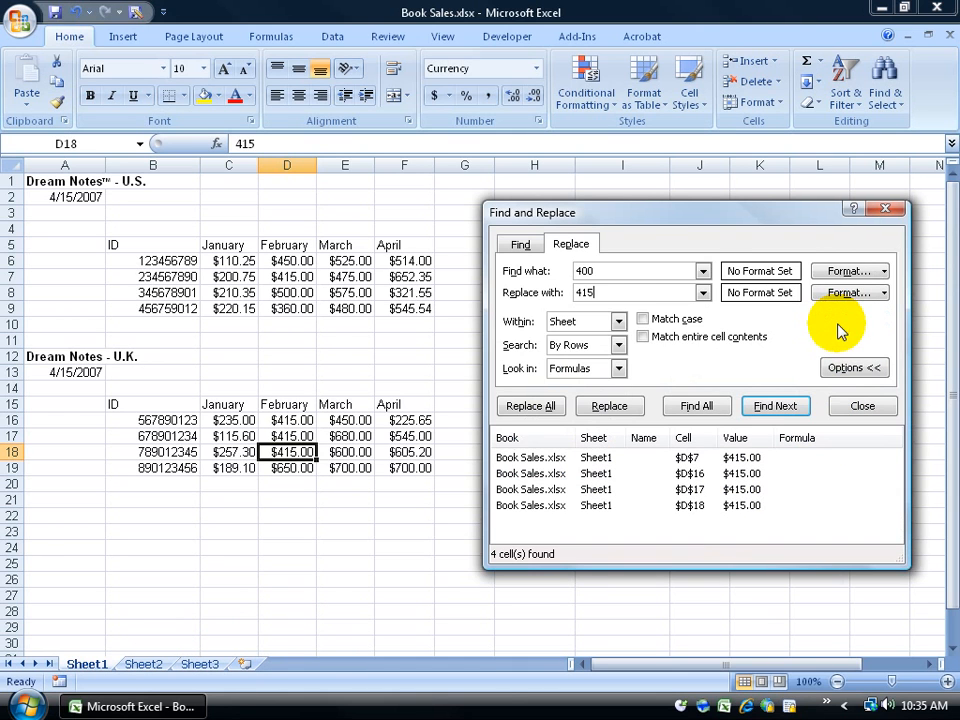
{"action": "left_click", "coordinate": [618, 321]}
{"action": "left_click", "coordinate": [609, 352]}
{"action": "left_click", "coordinate": [708, 405]}
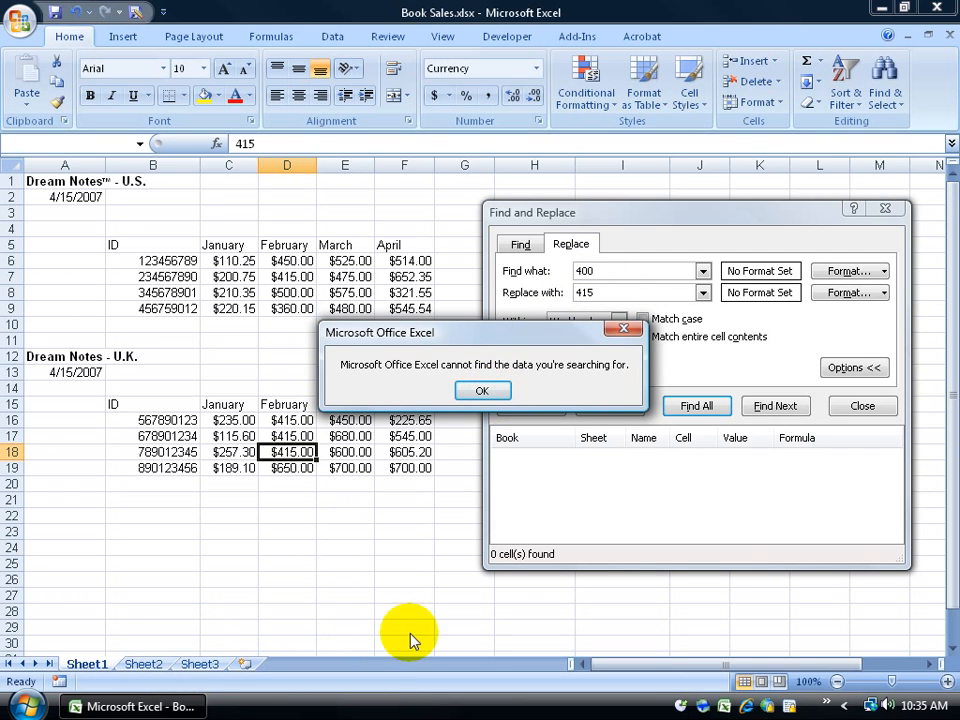
{"action": "left_click", "coordinate": [478, 391]}
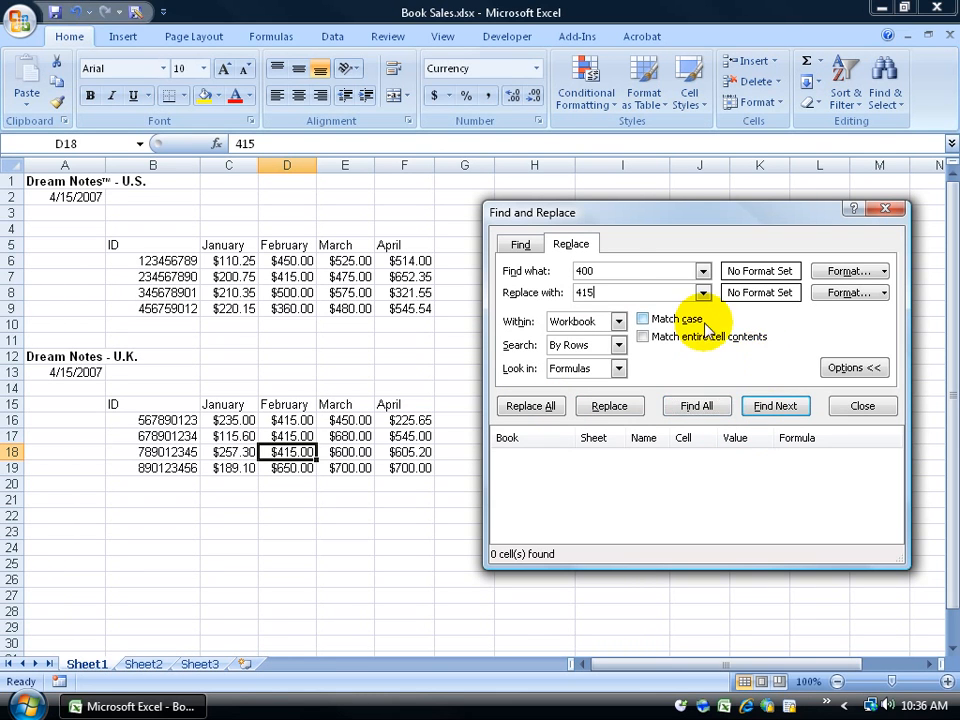
Step: Clear the 400 and 415 values and return to the Find tab
{"action": "double_click", "coordinate": [585, 271]}
{"action": "key", "text": "Delete"}
{"action": "double_click", "coordinate": [598, 292]}
{"action": "key", "text": "Delete"}
{"action": "left_click", "coordinate": [521, 244]}
{"action": "left_click", "coordinate": [601, 272]}
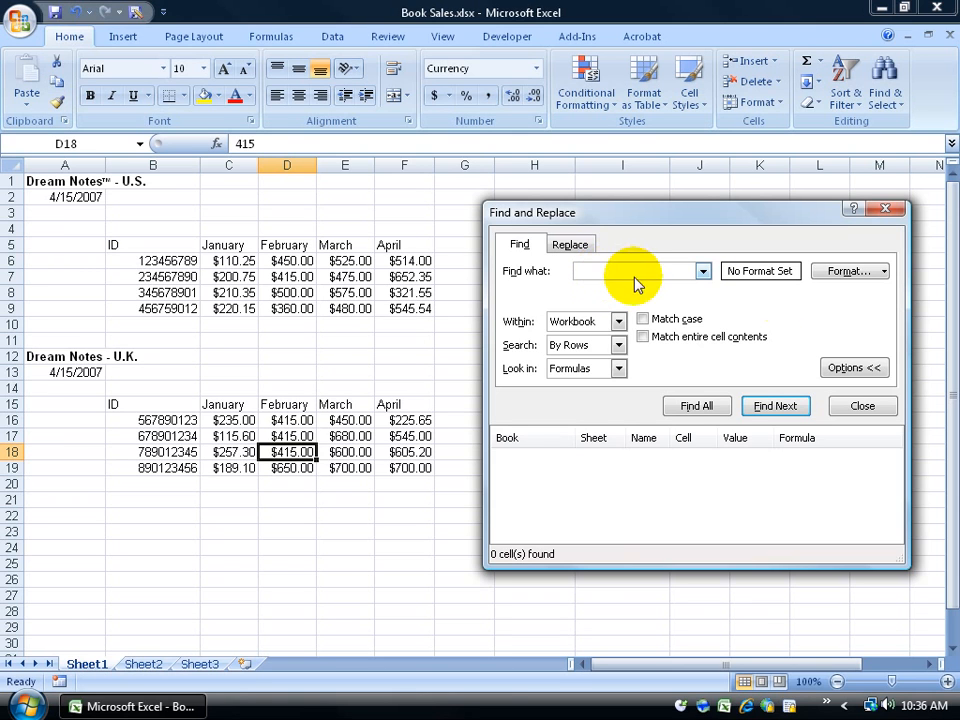
Step: Browse the Find Format dialog's Number, Alignment and Font tabs, then cancel
{"action": "left_click", "coordinate": [885, 272]}
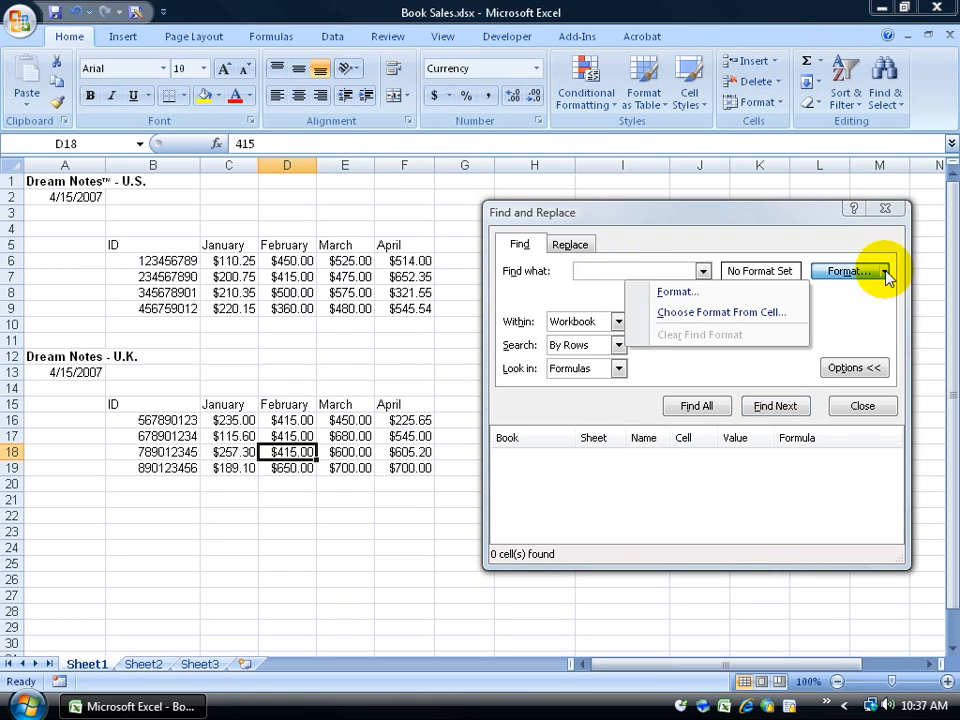
{"action": "left_click", "coordinate": [672, 292]}
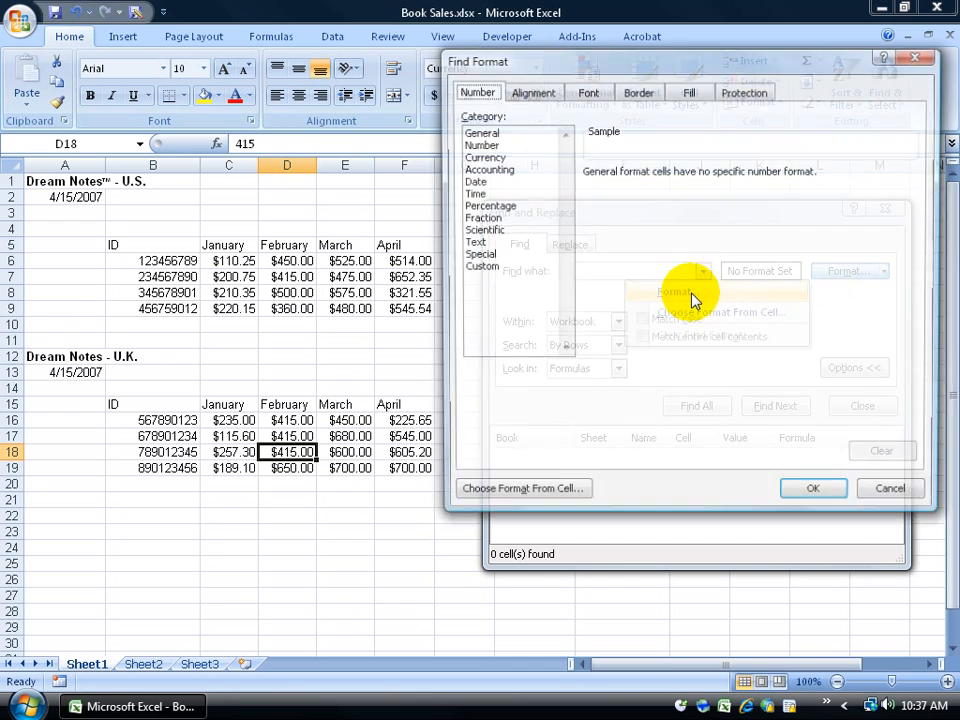
{"action": "left_click_drag", "start_coordinate": [580, 66], "coordinate": [456, 167]}
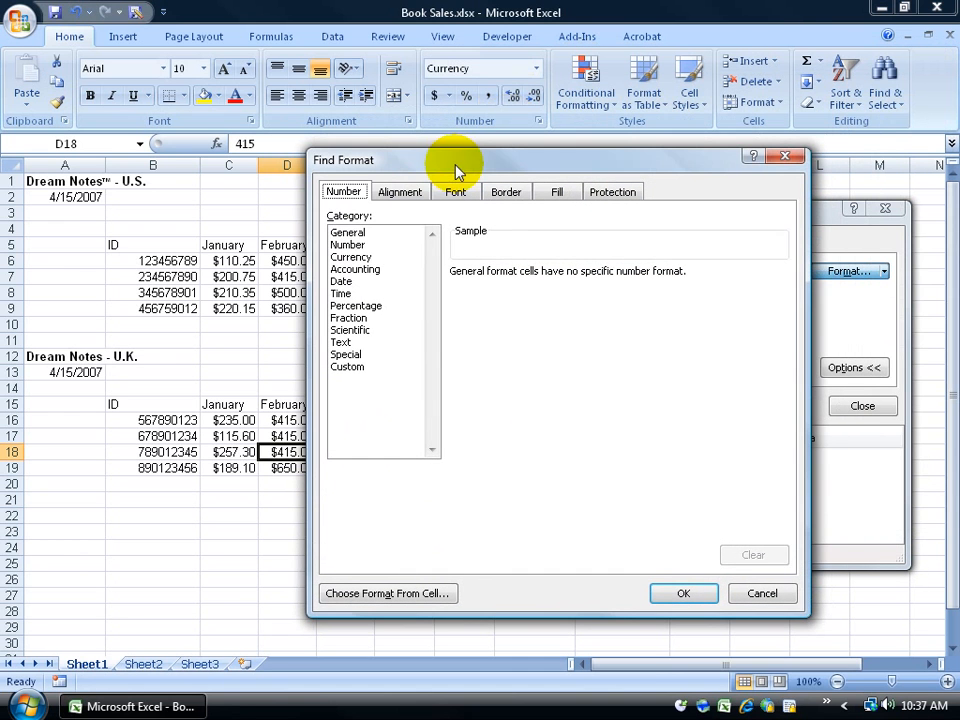
{"action": "left_click", "coordinate": [365, 258]}
{"action": "left_click", "coordinate": [400, 195]}
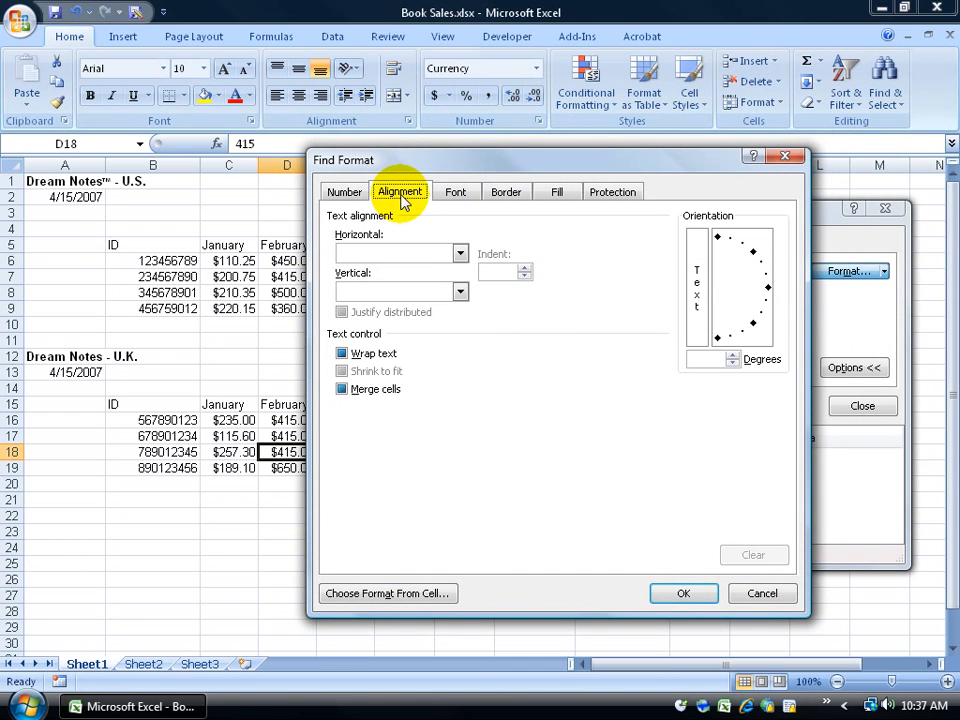
{"action": "left_click", "coordinate": [455, 194]}
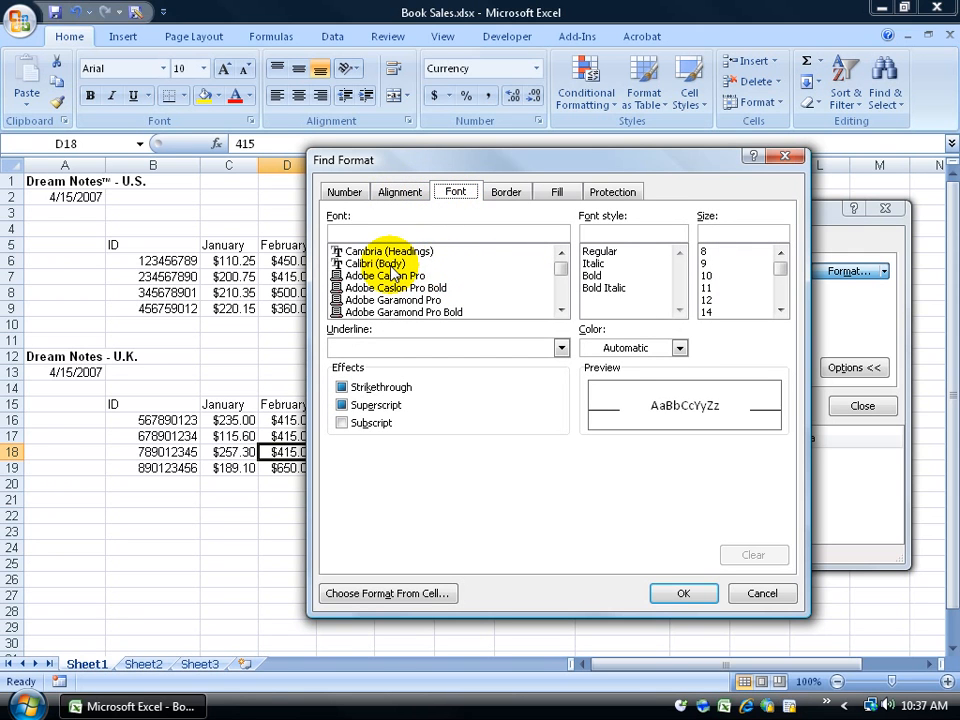
{"action": "left_click", "coordinate": [750, 586]}
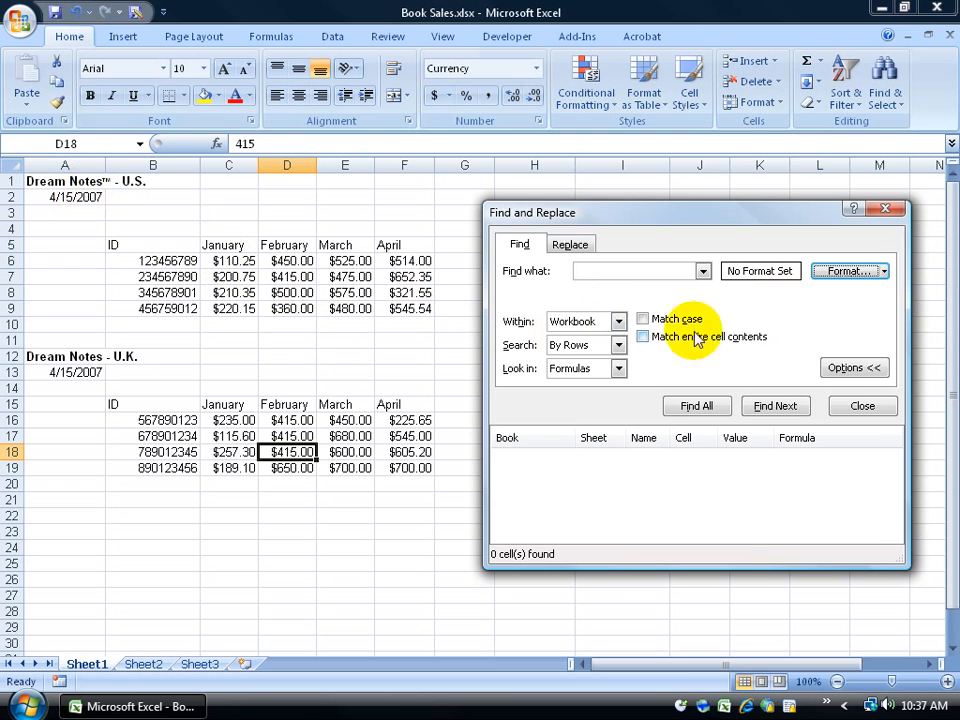
Step: Set Bold as the search format and find all bold cells, A1 and A12
{"action": "left_click", "coordinate": [884, 272]}
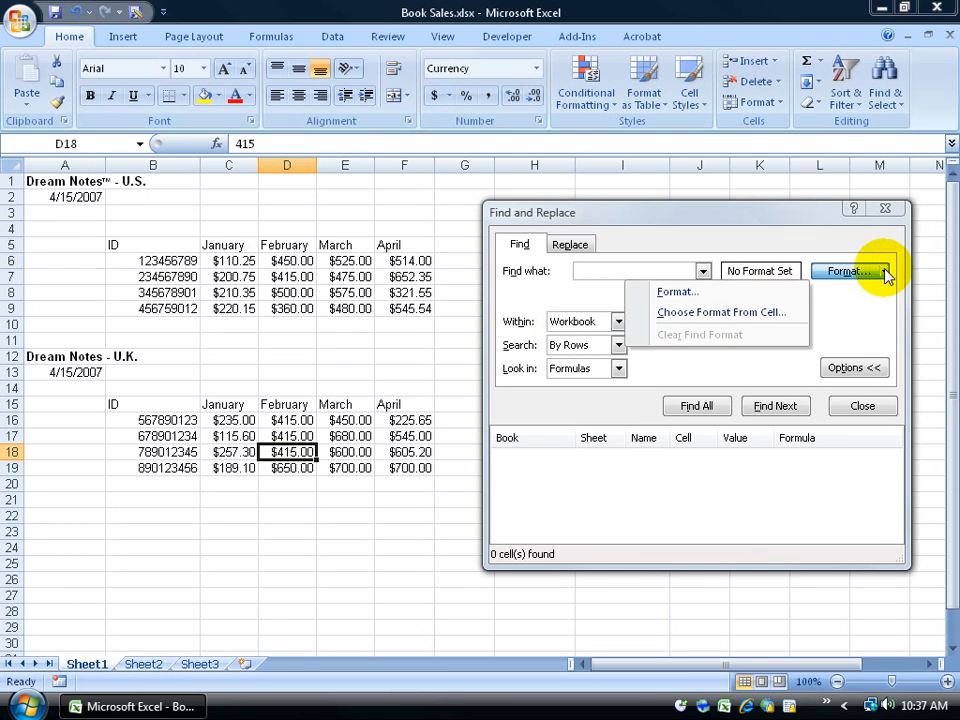
{"action": "left_click", "coordinate": [720, 292]}
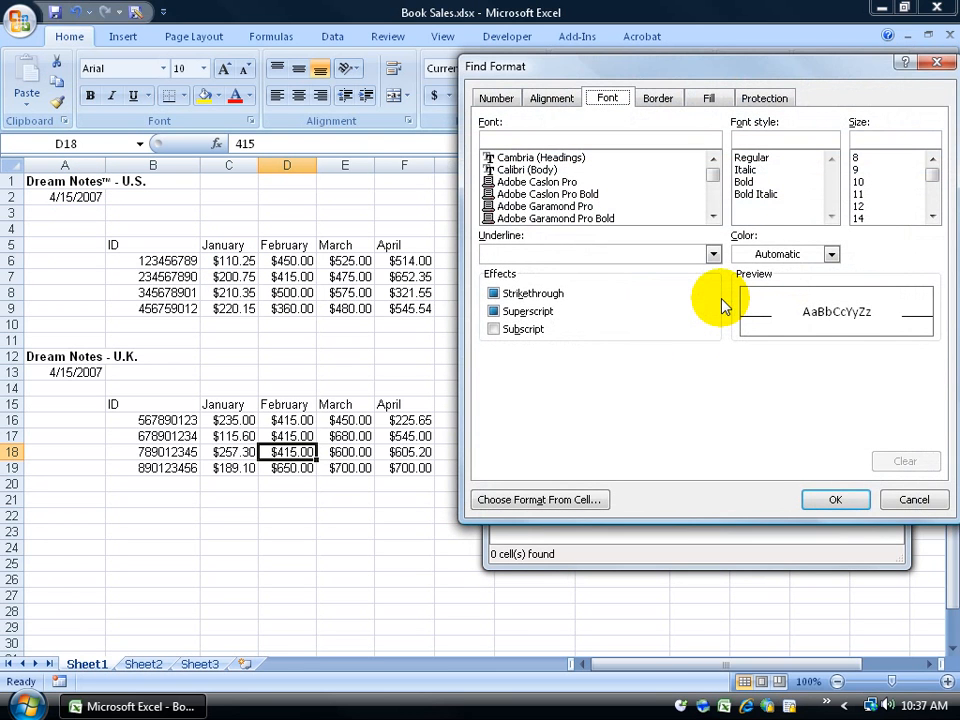
{"action": "left_click", "coordinate": [750, 184]}
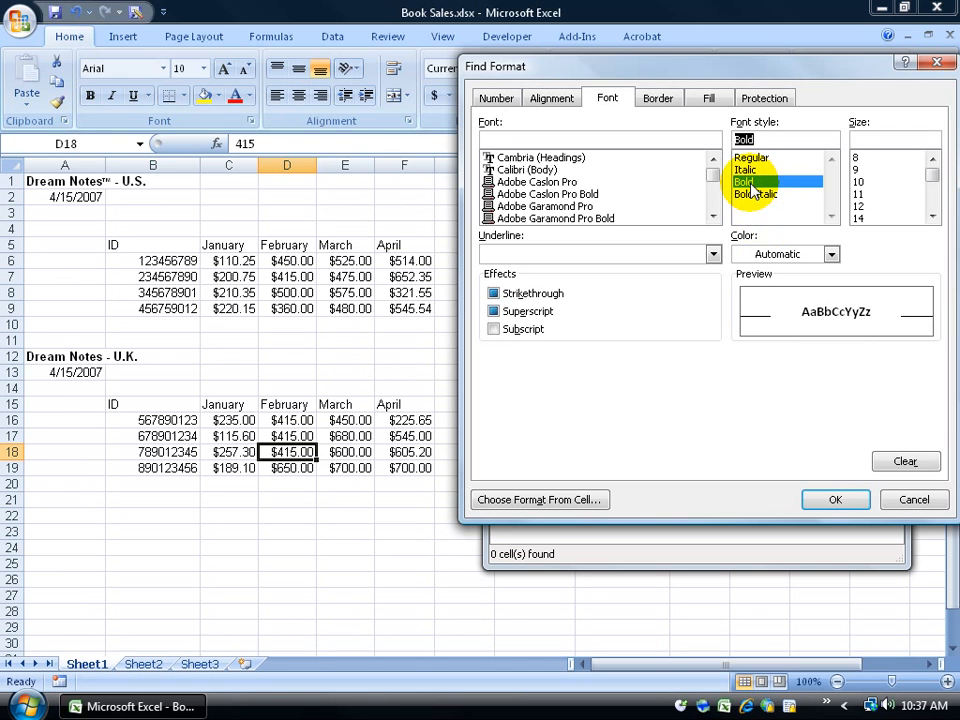
{"action": "left_click", "coordinate": [806, 498]}
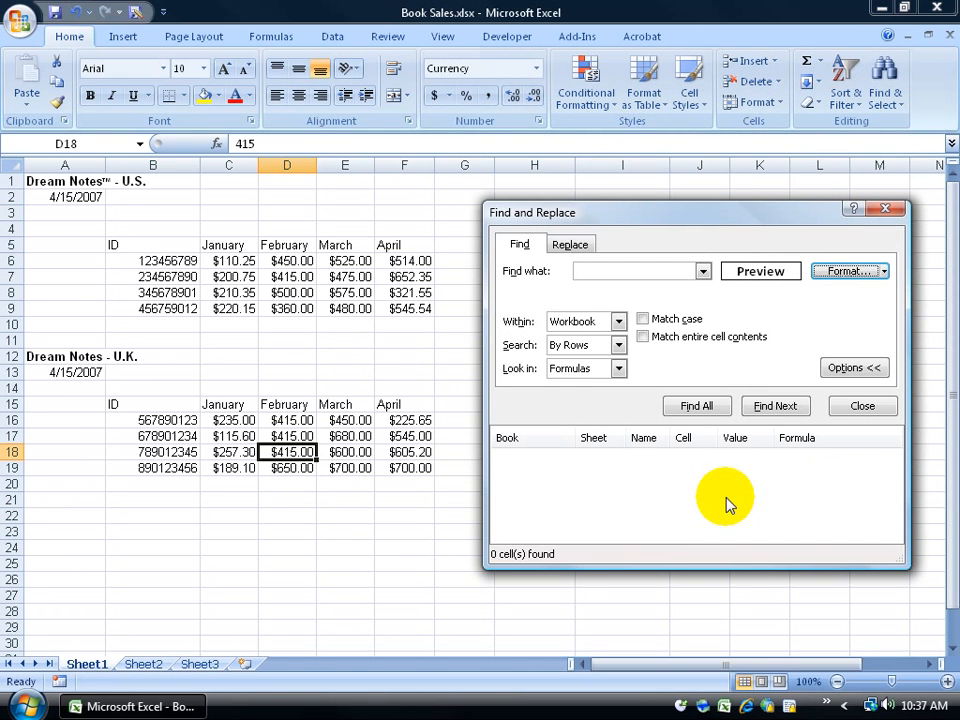
{"action": "left_click", "coordinate": [719, 410]}
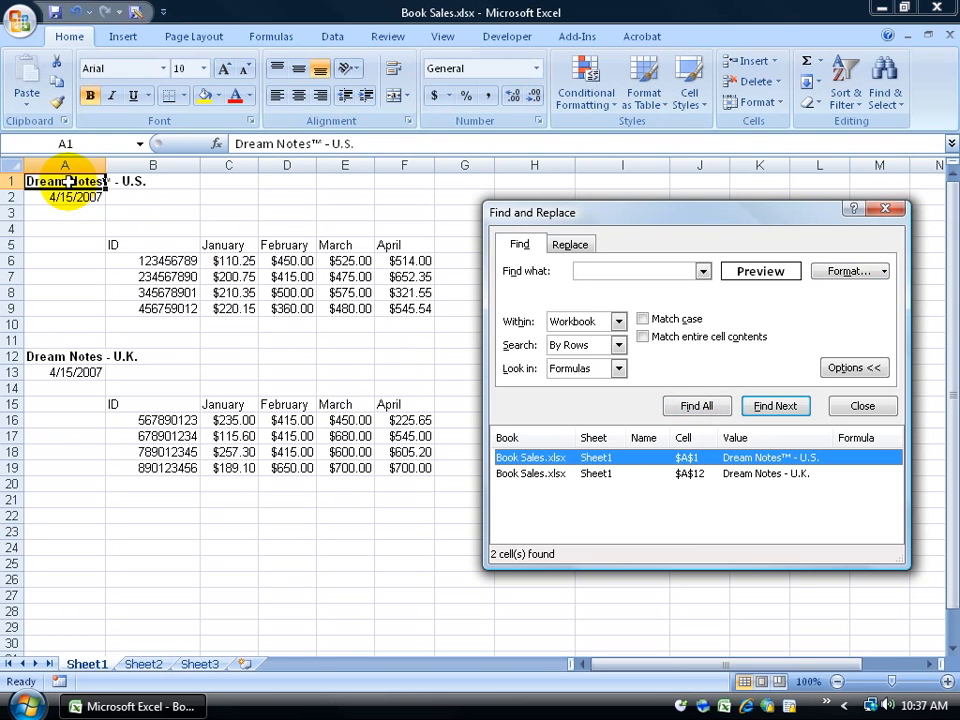
Step: Replace the bold Dream Notes titles' format with orange font colour via Replace All, then close the dialog
{"action": "left_click", "coordinate": [598, 476]}
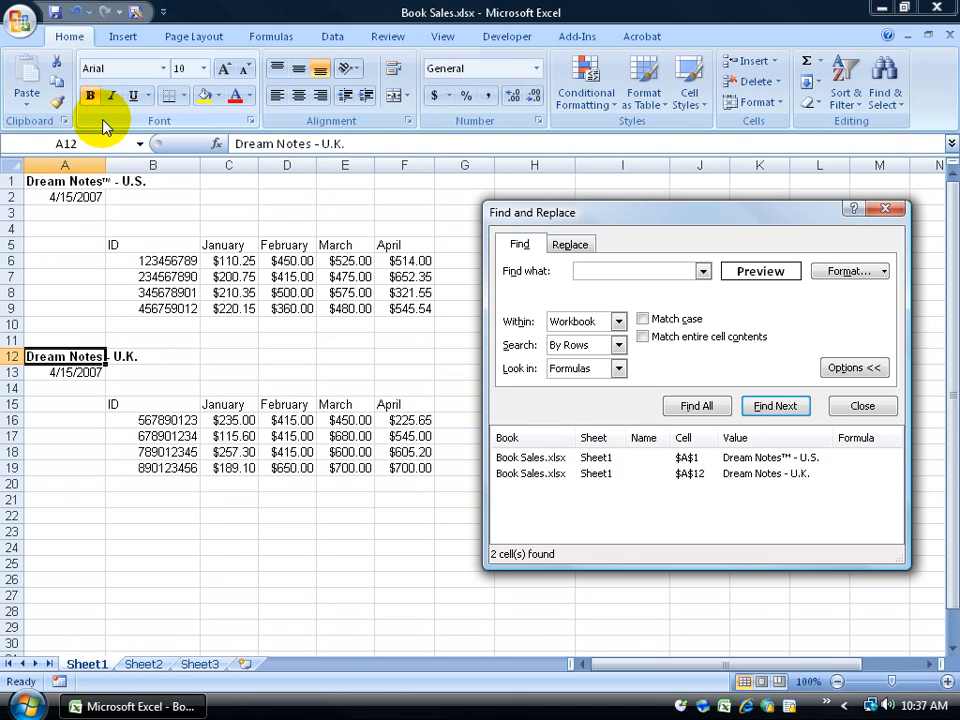
{"action": "left_click", "coordinate": [573, 246]}
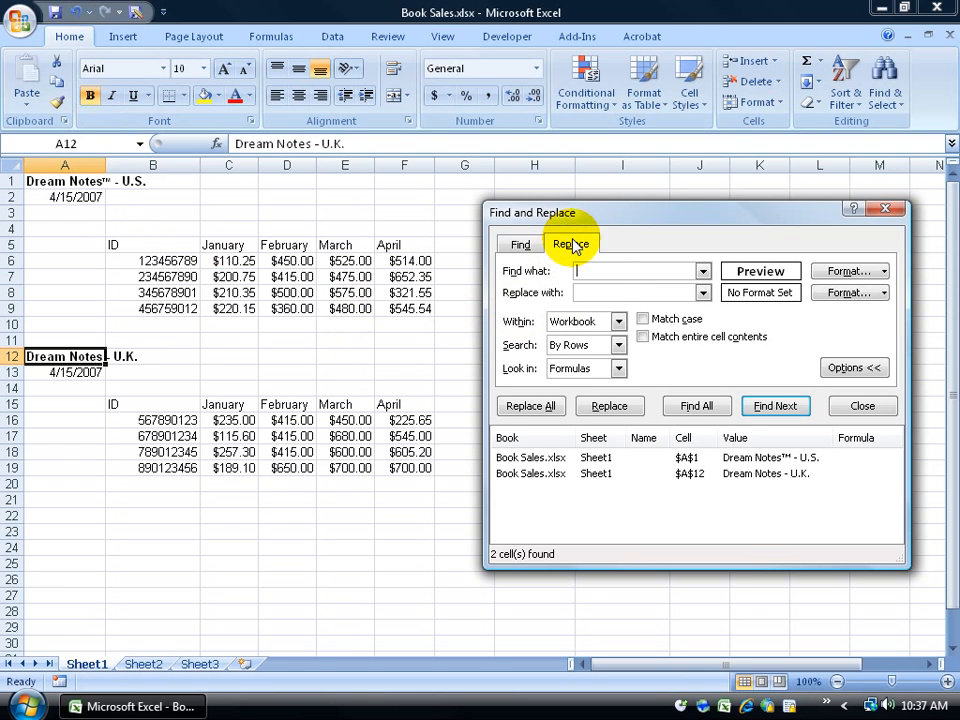
{"action": "left_click", "coordinate": [882, 293]}
{"action": "left_click", "coordinate": [672, 313]}
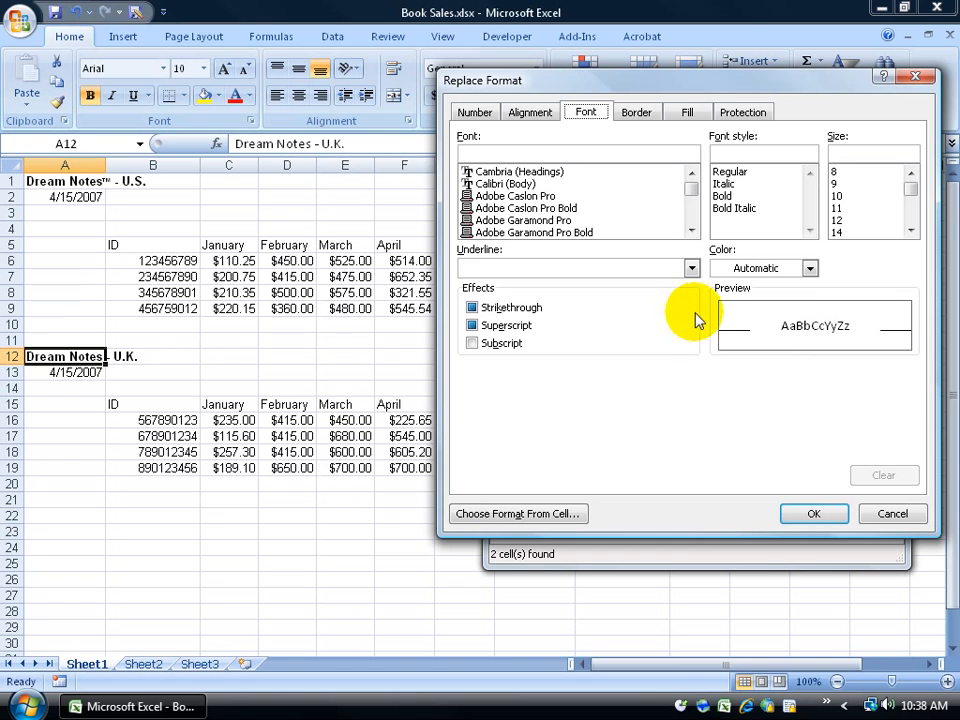
{"action": "left_click", "coordinate": [810, 268]}
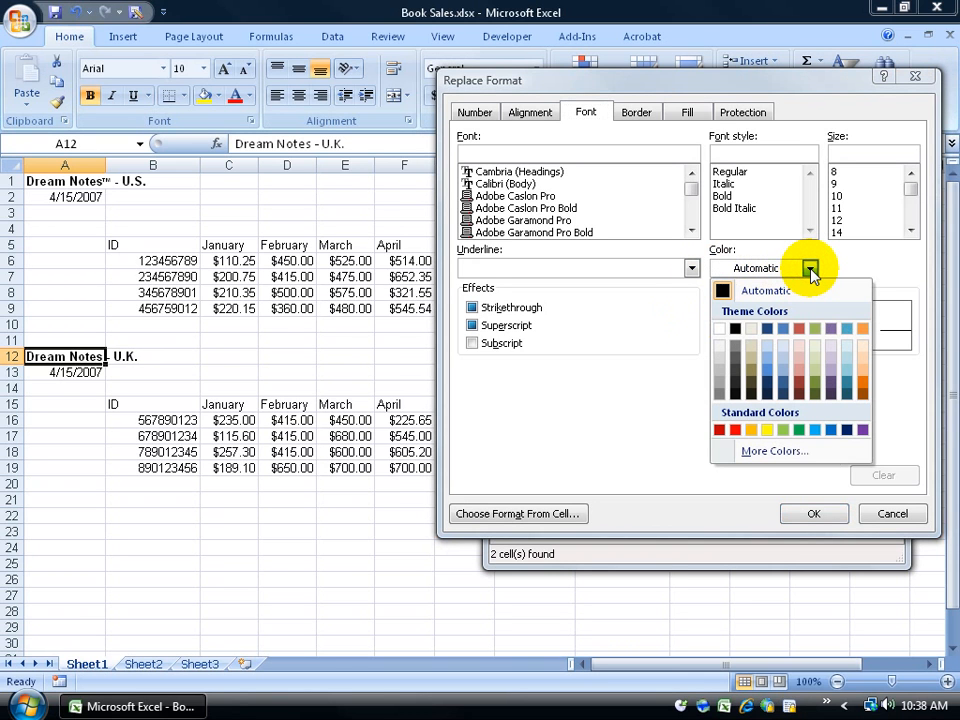
{"action": "left_click", "coordinate": [862, 381]}
{"action": "key", "text": "Return"}
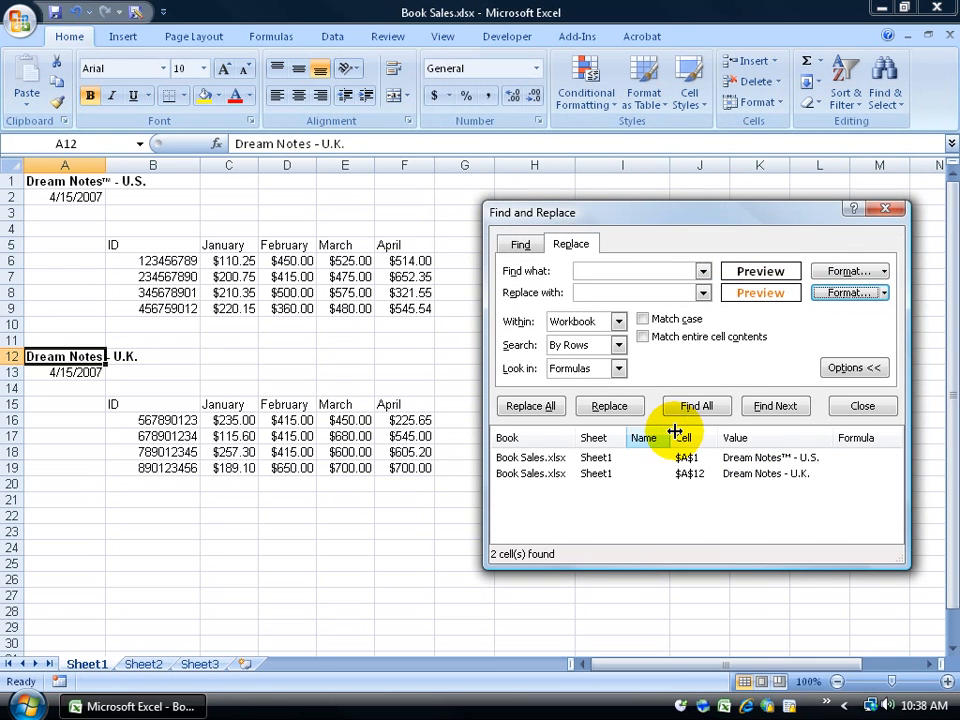
{"action": "left_click", "coordinate": [548, 408]}
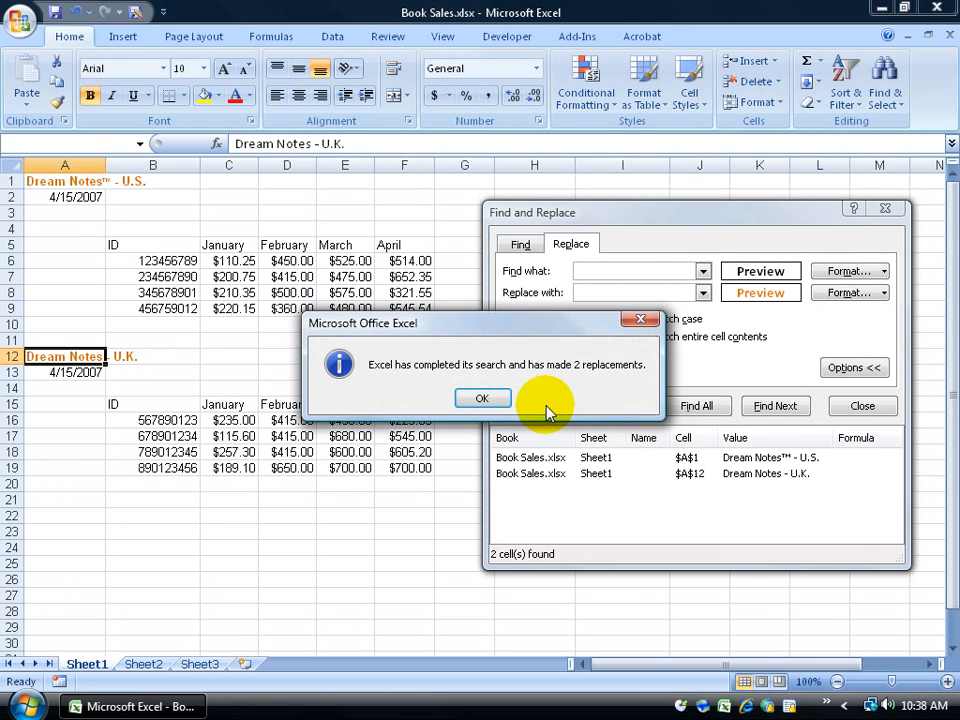
{"action": "left_click", "coordinate": [489, 400]}
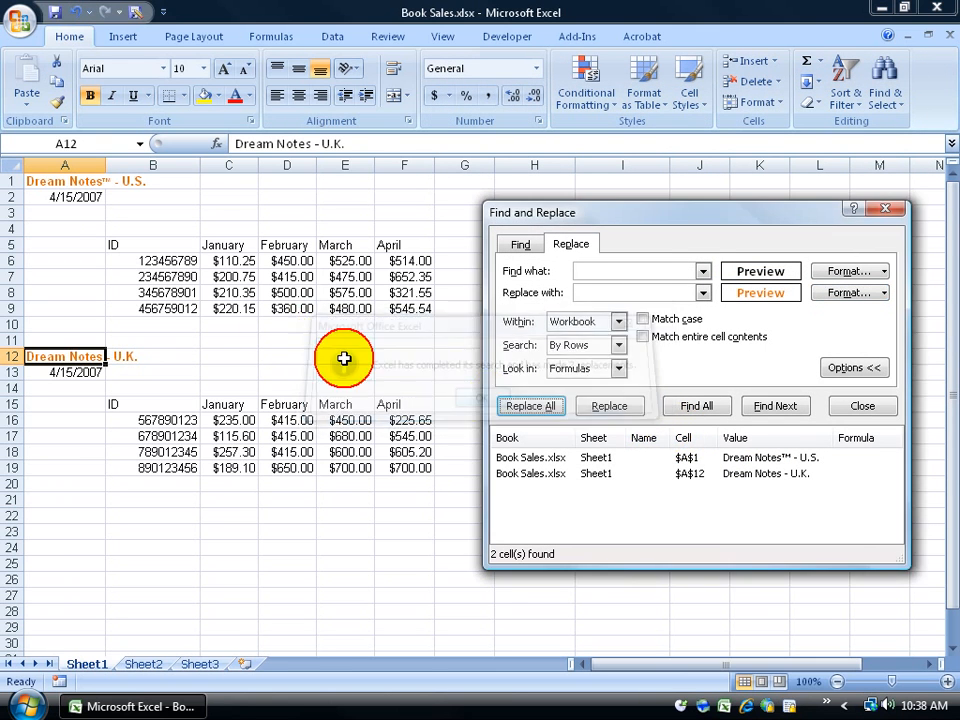
{"action": "left_click", "coordinate": [886, 207]}
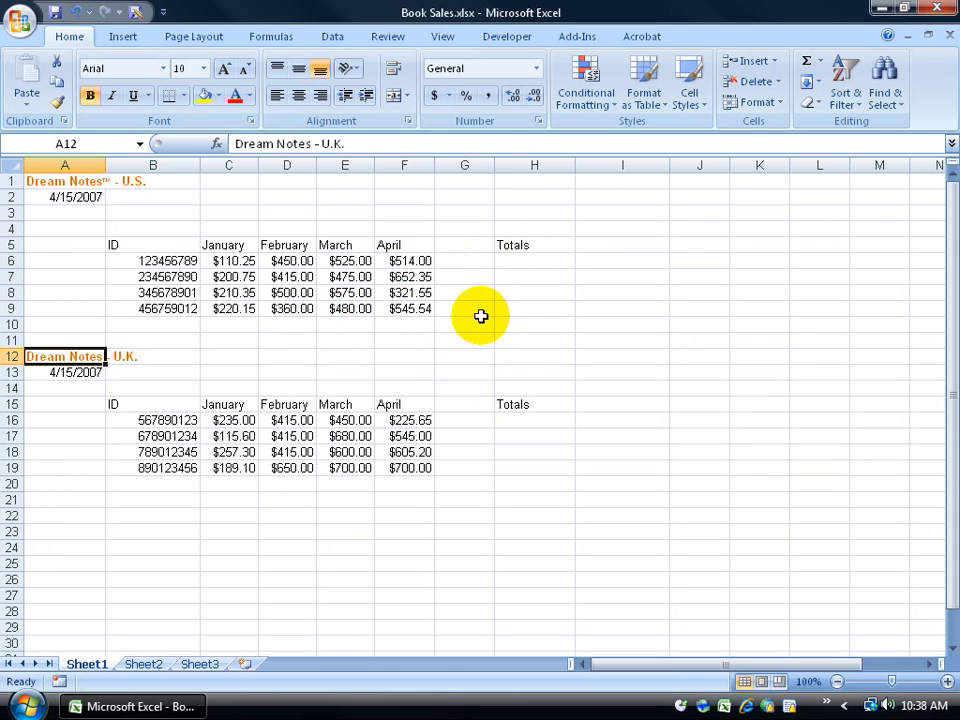
Step: Search for Totals, then 514, which is not found while the bold format filter applies
{"action": "key", "text": "ctrl+f"}
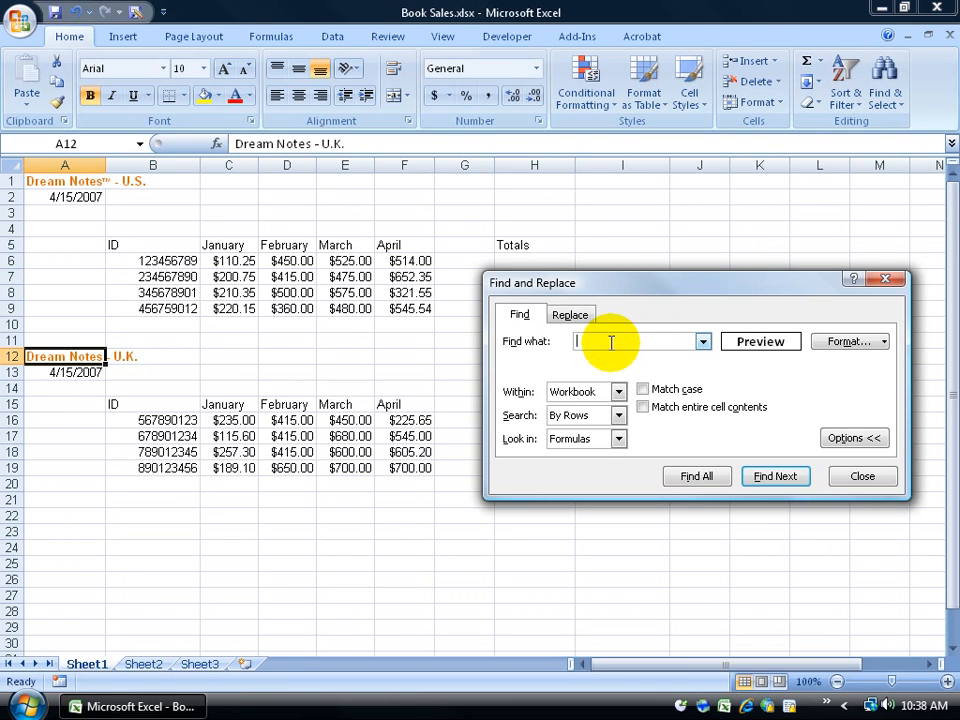
{"action": "type", "text": "Totals"}
{"action": "double_click", "coordinate": [611, 342]}
{"action": "left_click", "coordinate": [611, 342]}
{"action": "left_click_drag", "start_coordinate": [606, 340], "coordinate": [563, 340]}
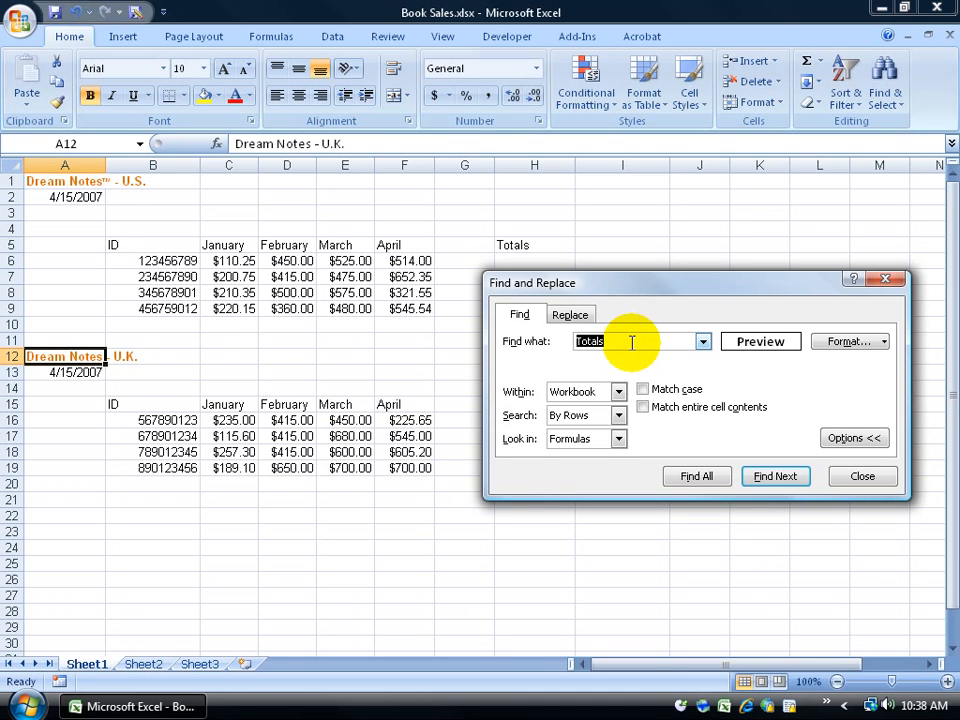
{"action": "type", "text": "514"}
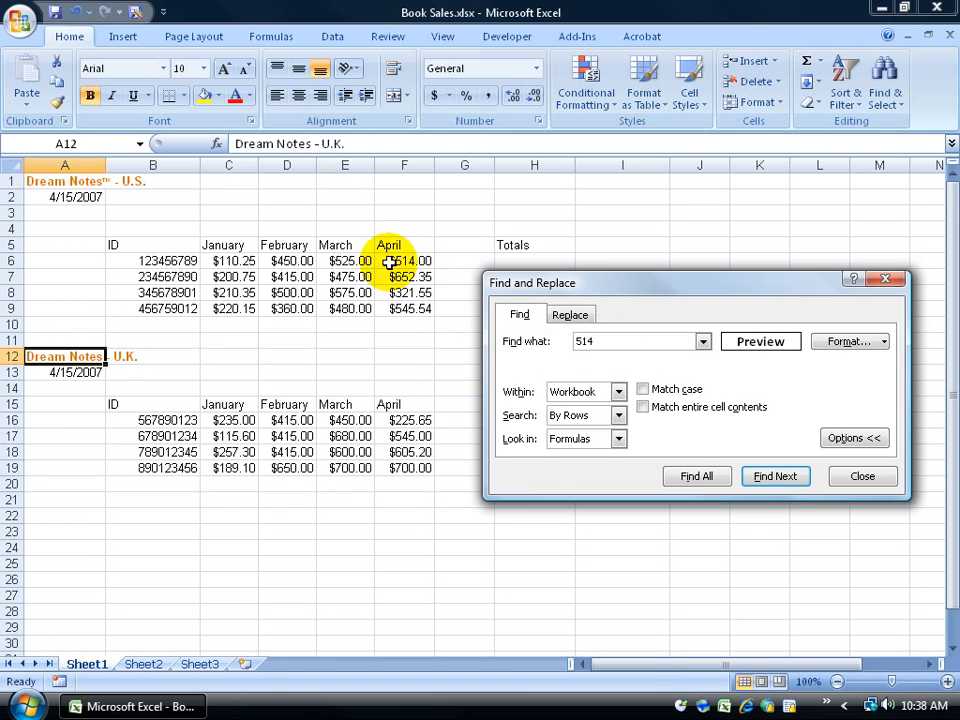
{"action": "left_click", "coordinate": [763, 478]}
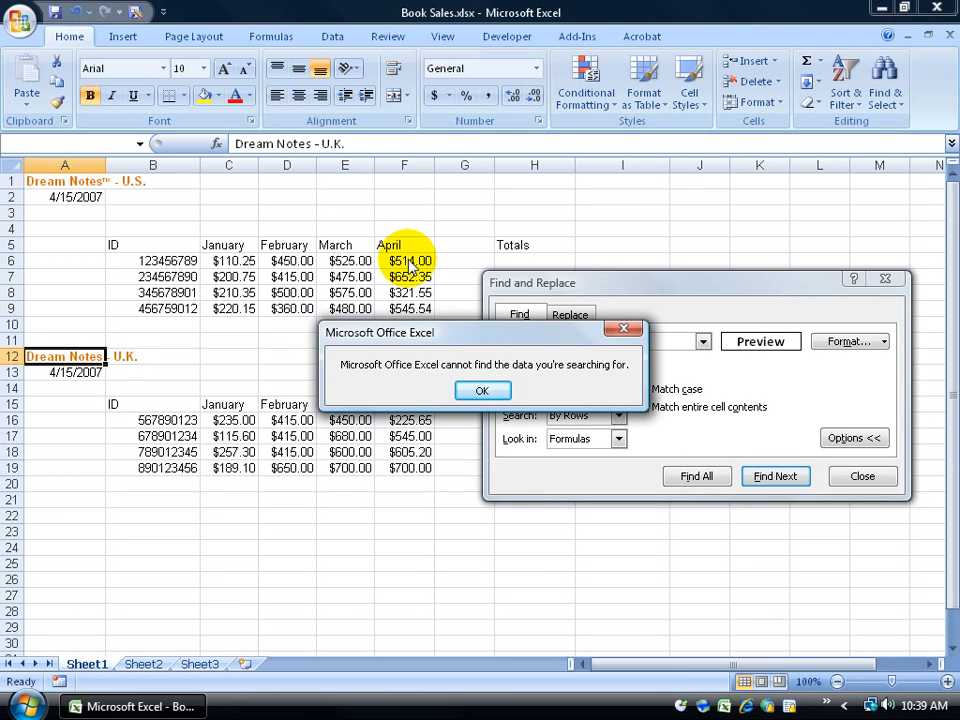
{"action": "left_click", "coordinate": [483, 389]}
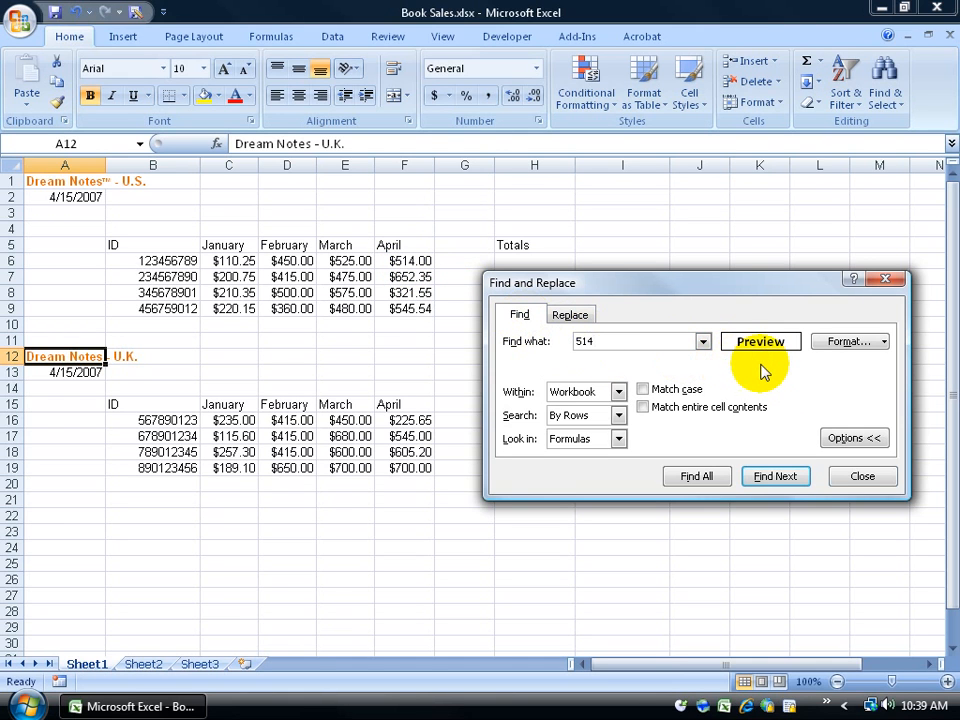
{"action": "left_click", "coordinate": [861, 476]}
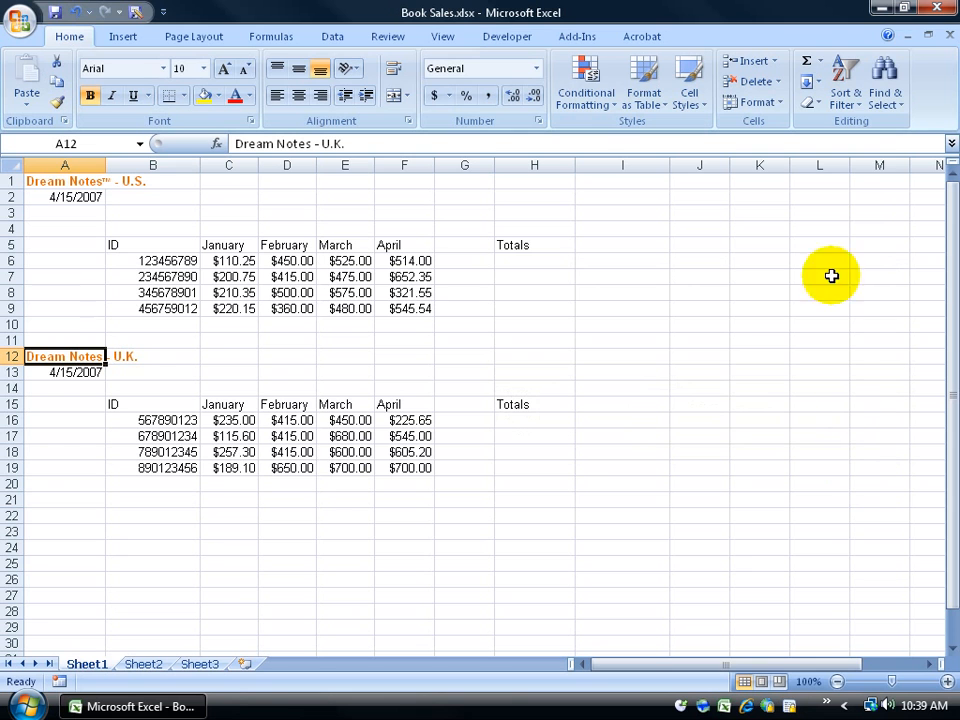
Step: Clear the bold search format and find 514 in cell F6
{"action": "left_click", "coordinate": [881, 80]}
{"action": "left_click", "coordinate": [857, 133]}
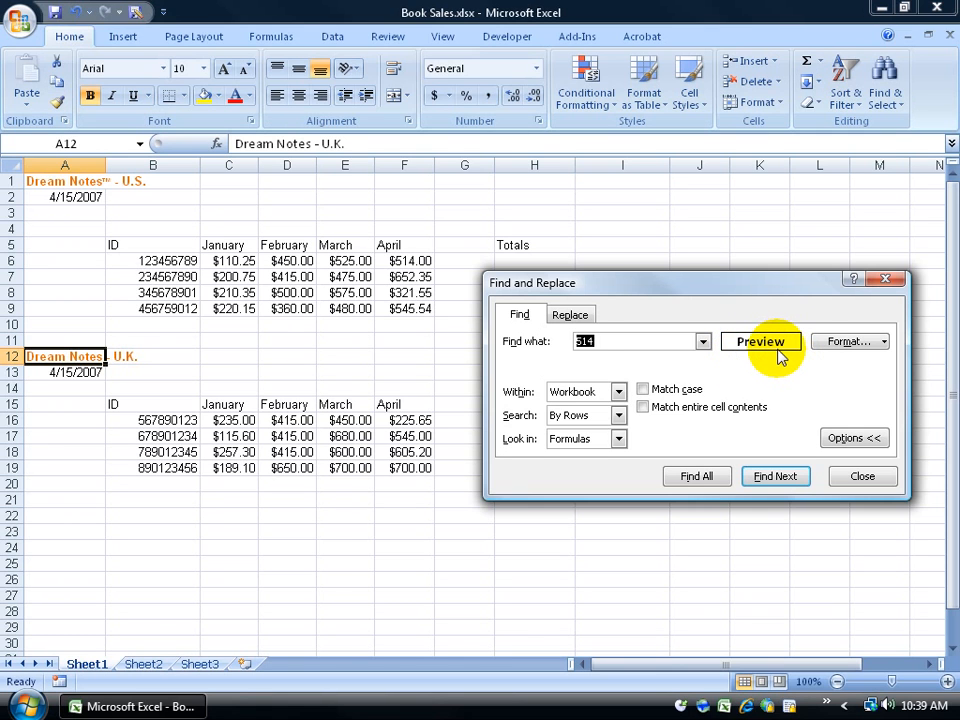
{"action": "left_click", "coordinate": [879, 341]}
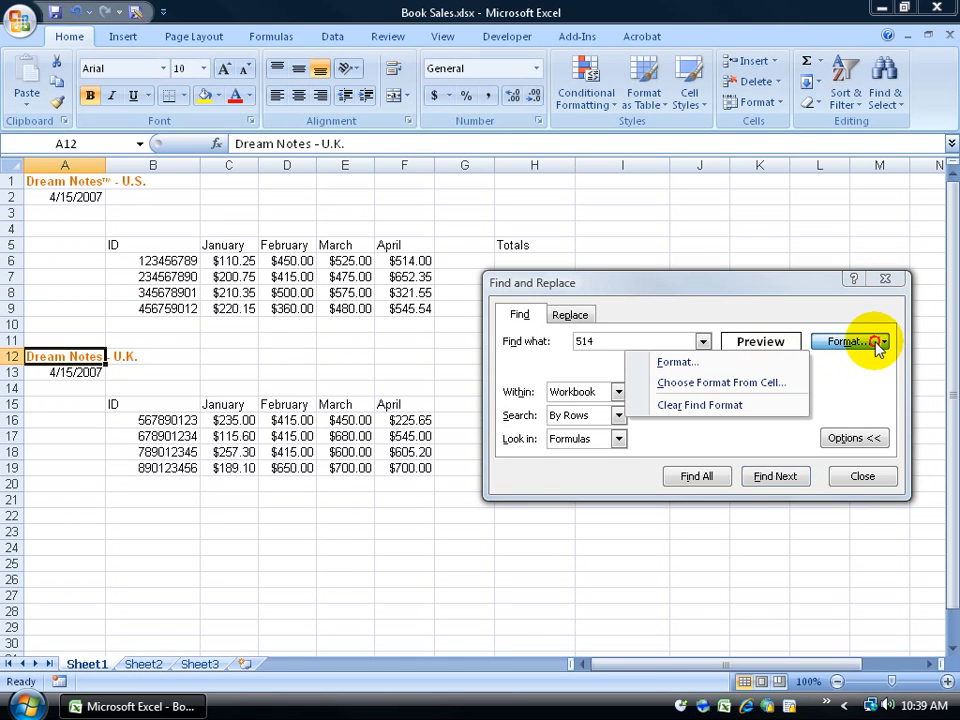
{"action": "left_click", "coordinate": [733, 410]}
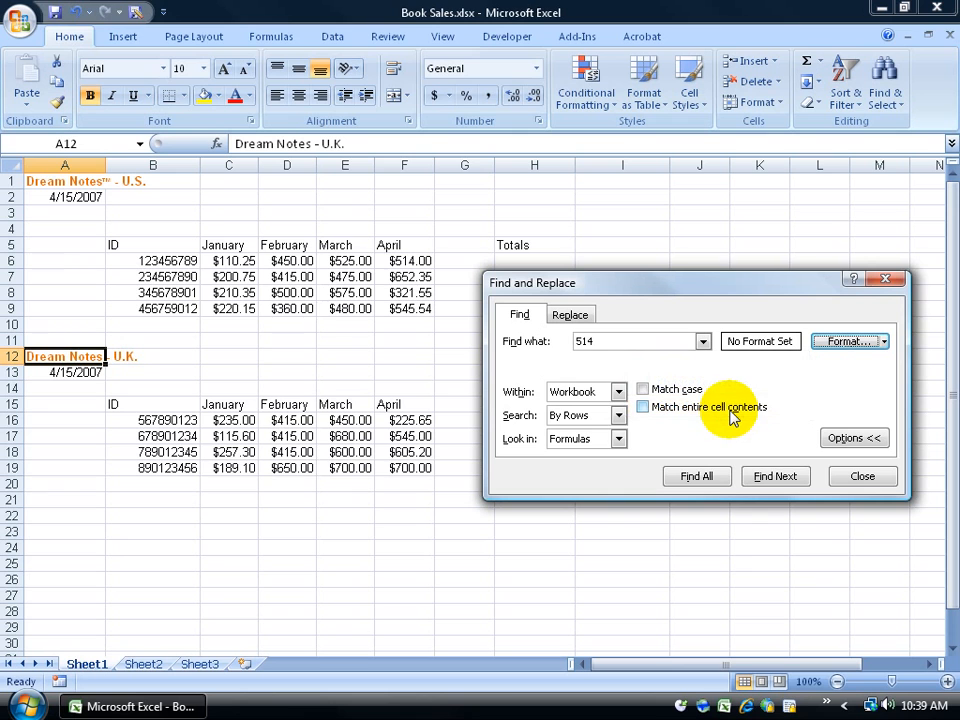
{"action": "left_click", "coordinate": [777, 477]}
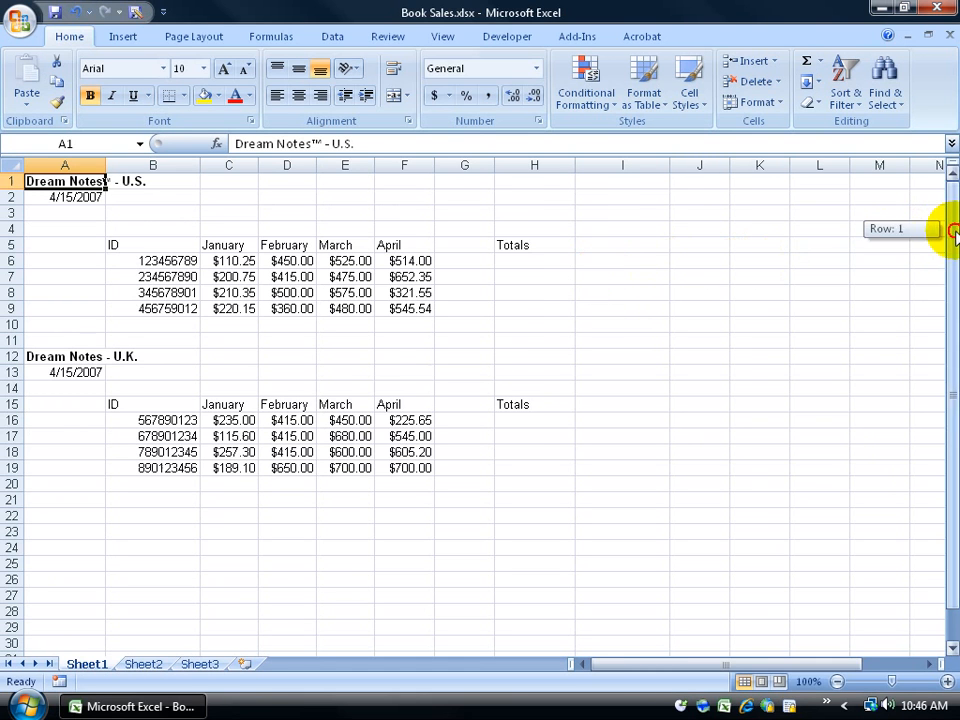
{"action": "left_click_drag", "start_coordinate": [952, 231], "coordinate": [952, 370]}
{"action": "left_click_drag", "start_coordinate": [868, 664], "coordinate": [936, 655]}
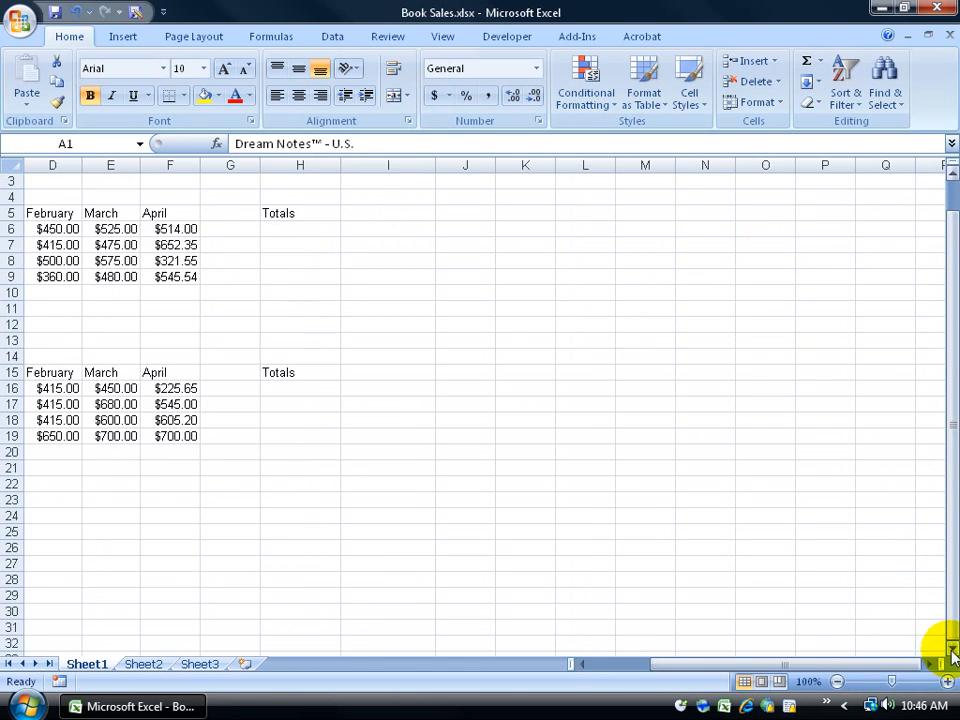
{"action": "left_click", "coordinate": [952, 647]}
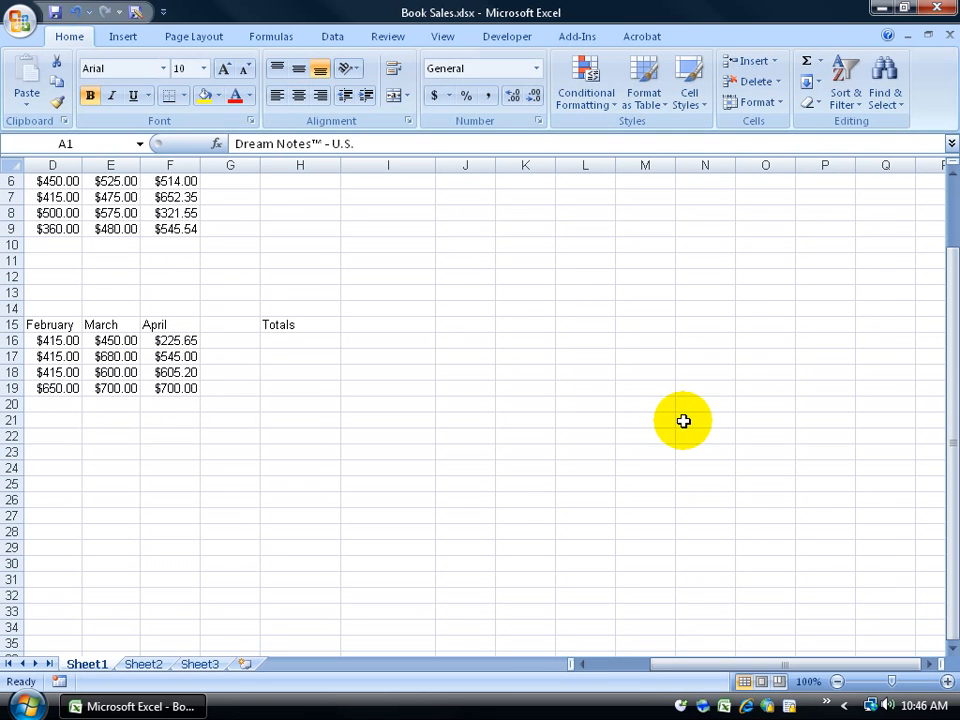
{"action": "key", "text": "ctrl+Home"}
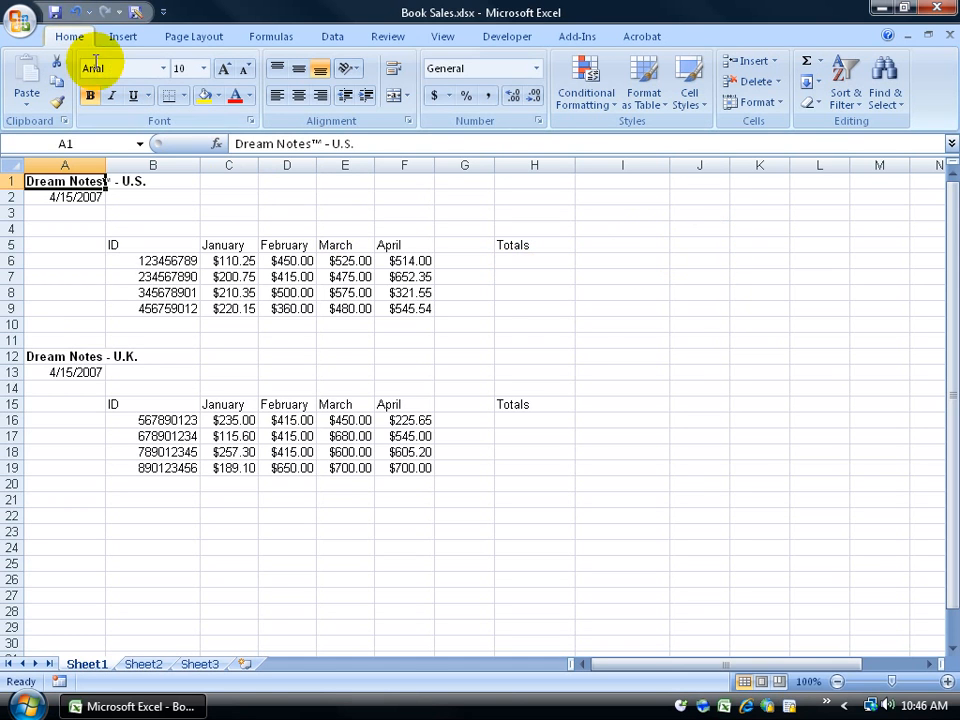
Step: Jump to the previously visited cell $D$11 through Find & Select's Go To list
{"action": "left_click", "coordinate": [897, 88]}
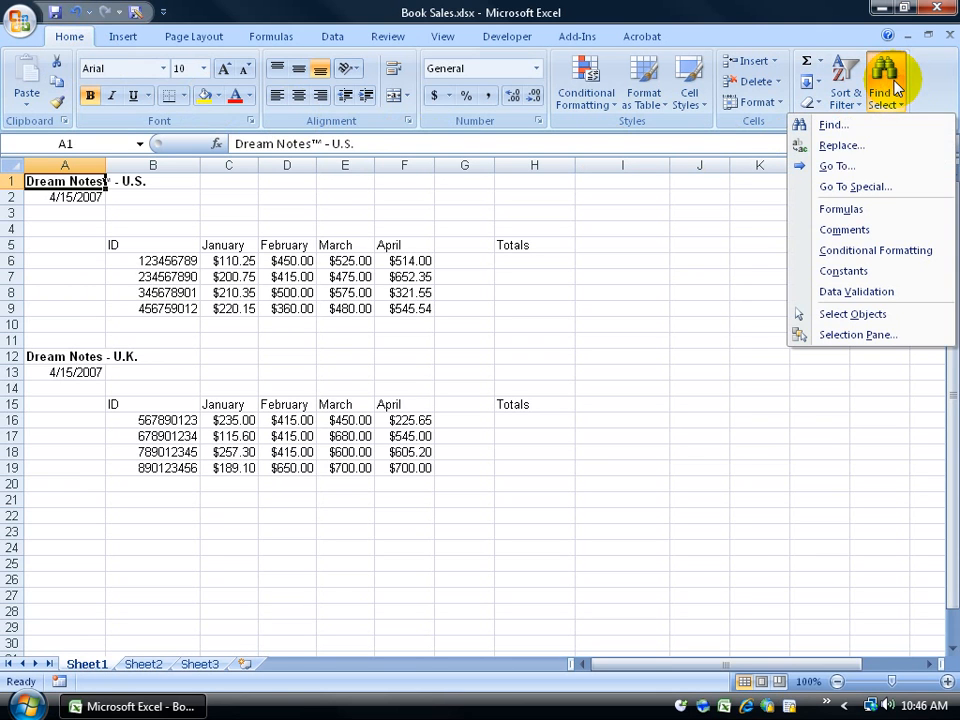
{"action": "left_click", "coordinate": [836, 166]}
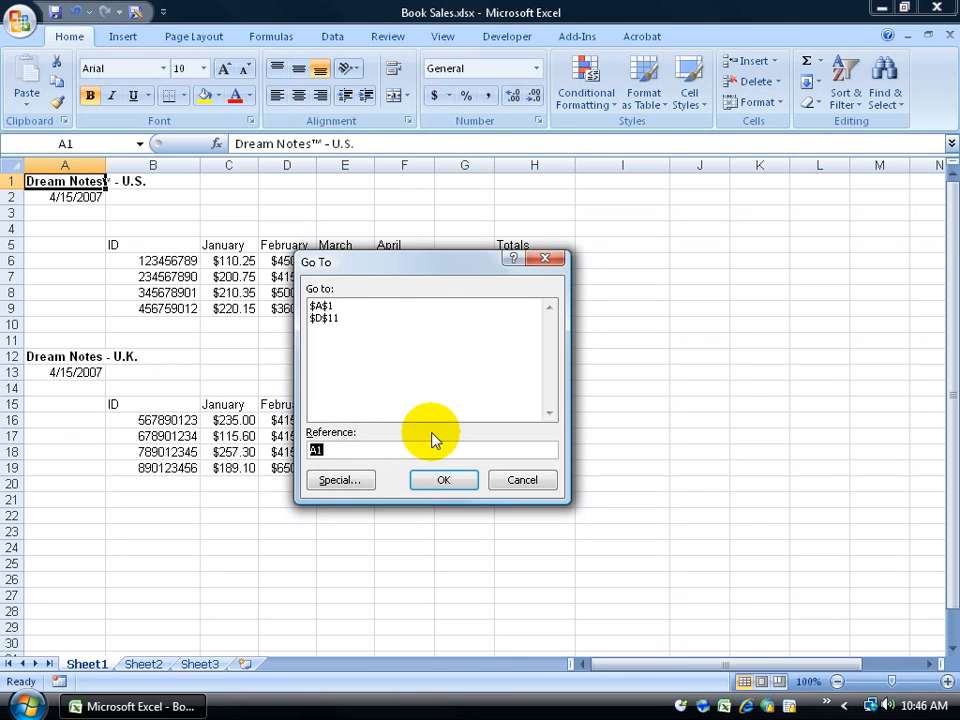
{"action": "left_click", "coordinate": [335, 318]}
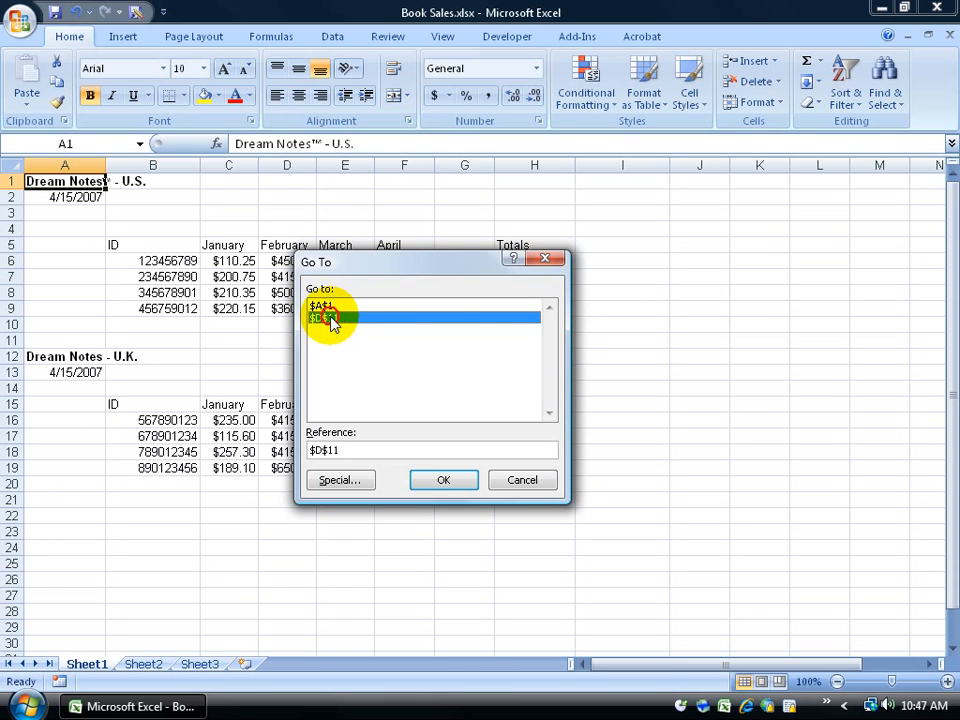
{"action": "left_click", "coordinate": [439, 480]}
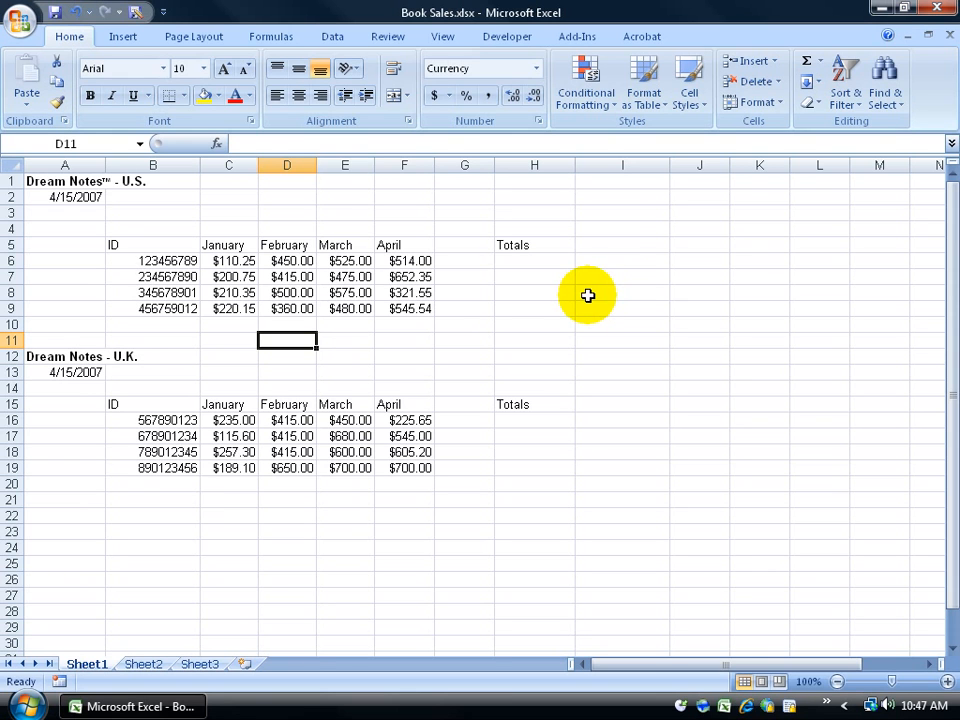
Step: Select cell I13, closing the Find & Select menu and Go To dialog without using them
{"action": "left_click", "coordinate": [884, 90]}
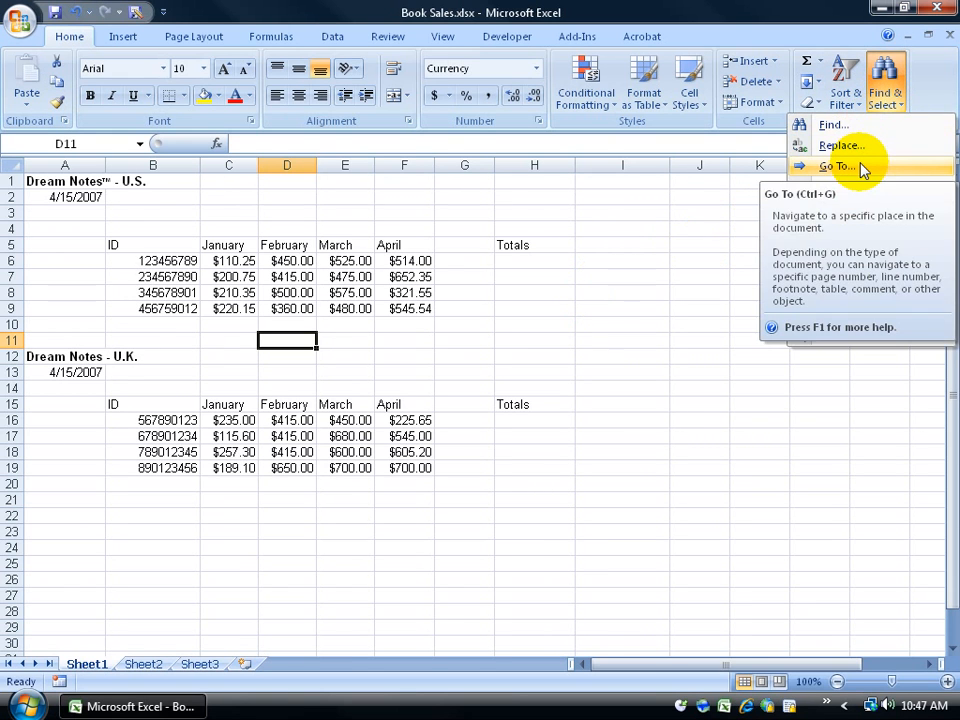
{"action": "left_click", "coordinate": [604, 364]}
{"action": "left_click", "coordinate": [606, 370]}
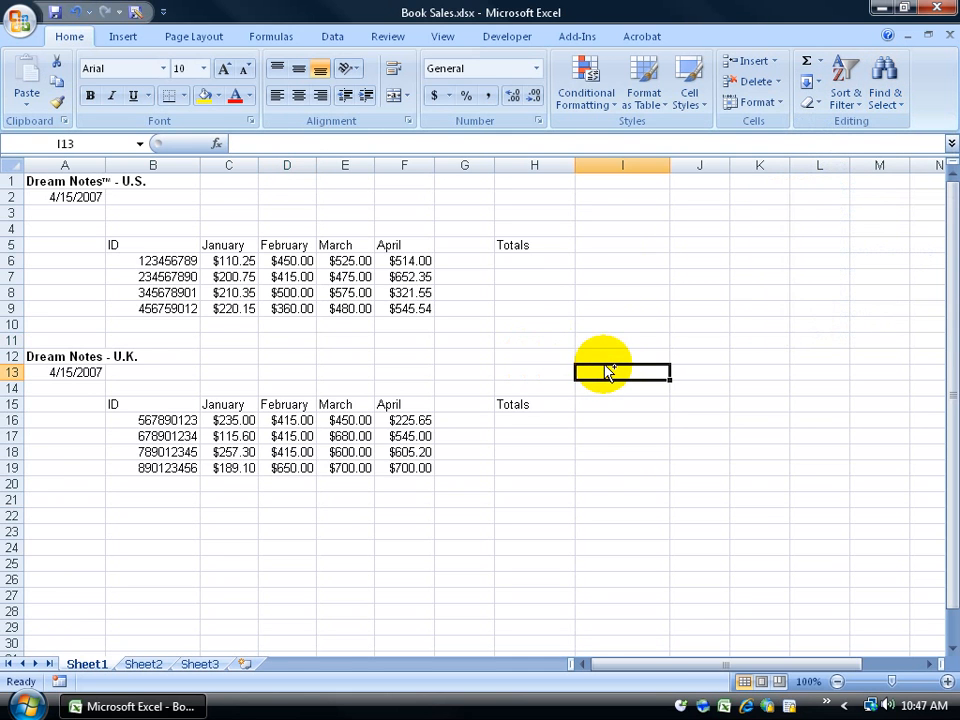
{"action": "key", "text": "ctrl+g"}
{"action": "left_click", "coordinate": [536, 476]}
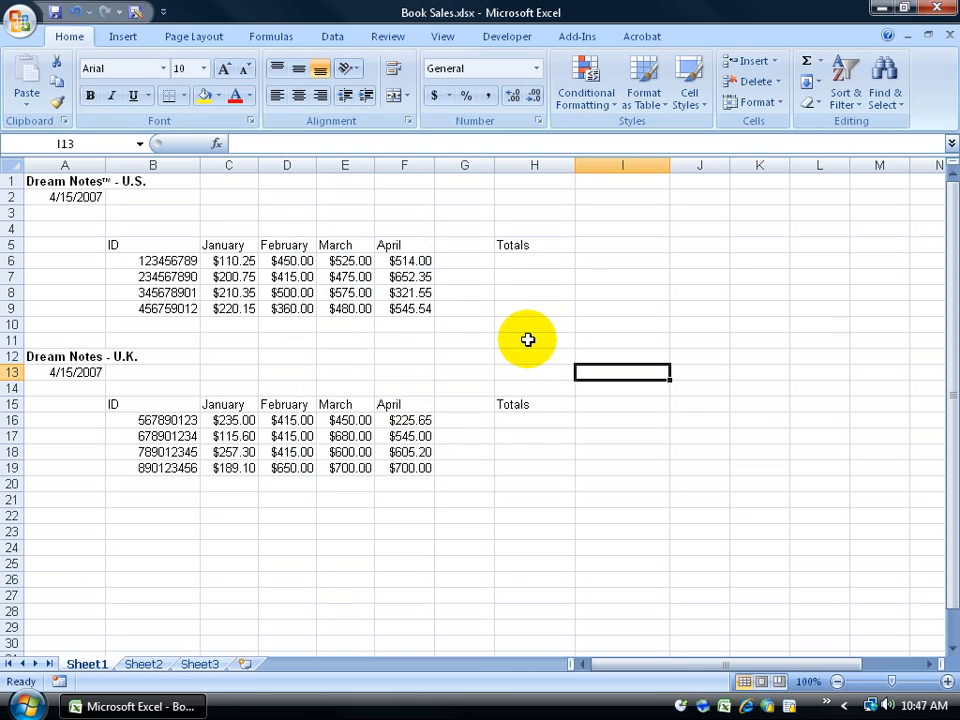
Step: Jump to cell Z10 with Go To, then return to cell A1 with Ctrl+Home
{"action": "key", "text": "ctrl+g"}
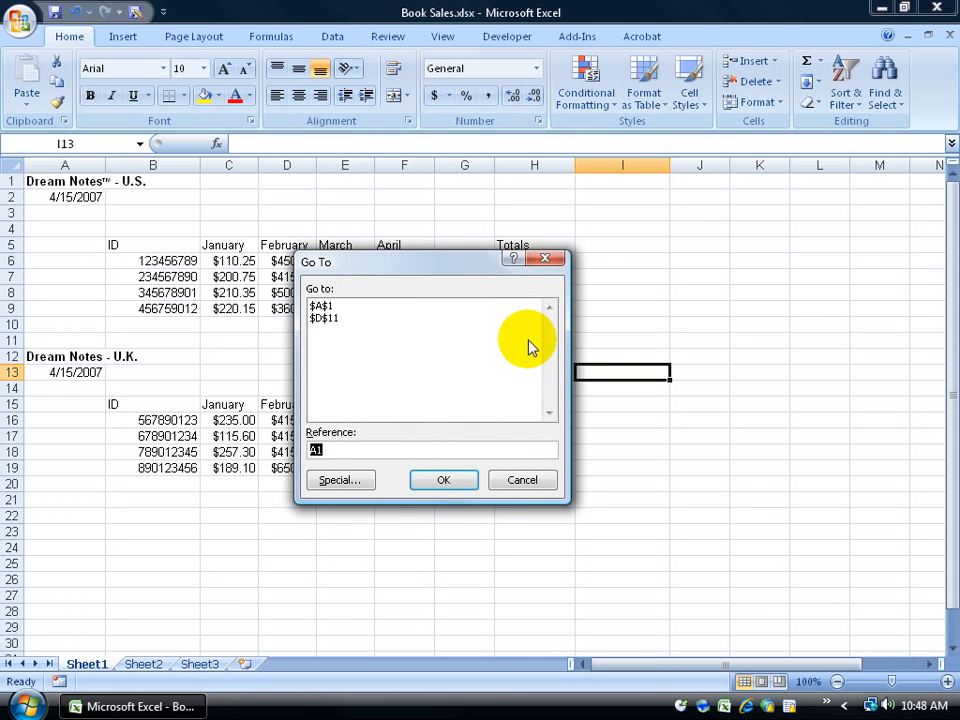
{"action": "type", "text": "Z10"}
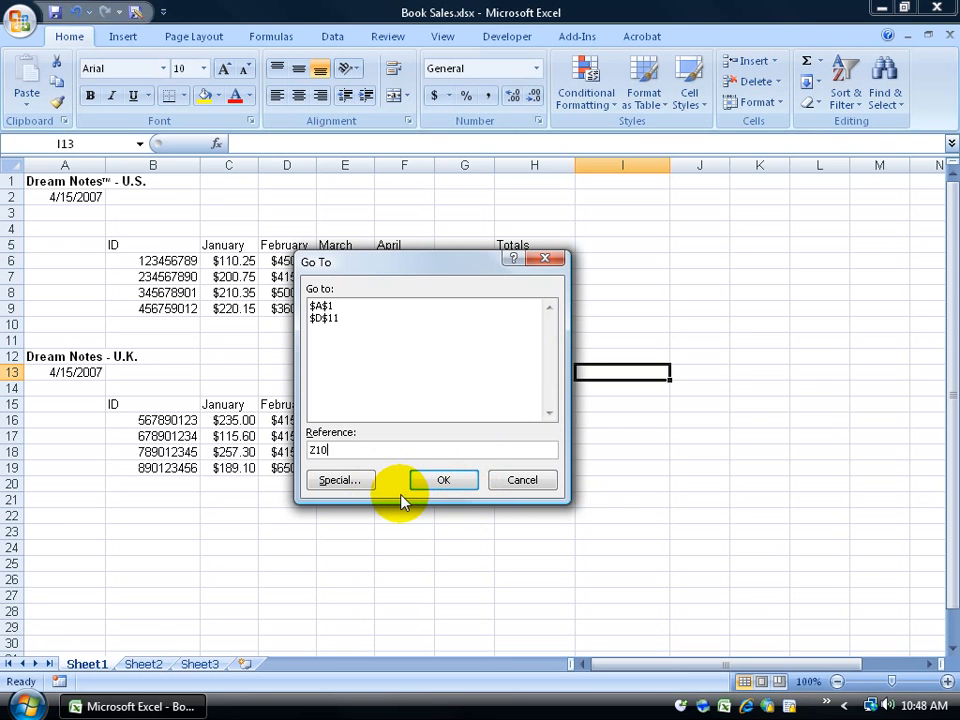
{"action": "key", "text": "Return"}
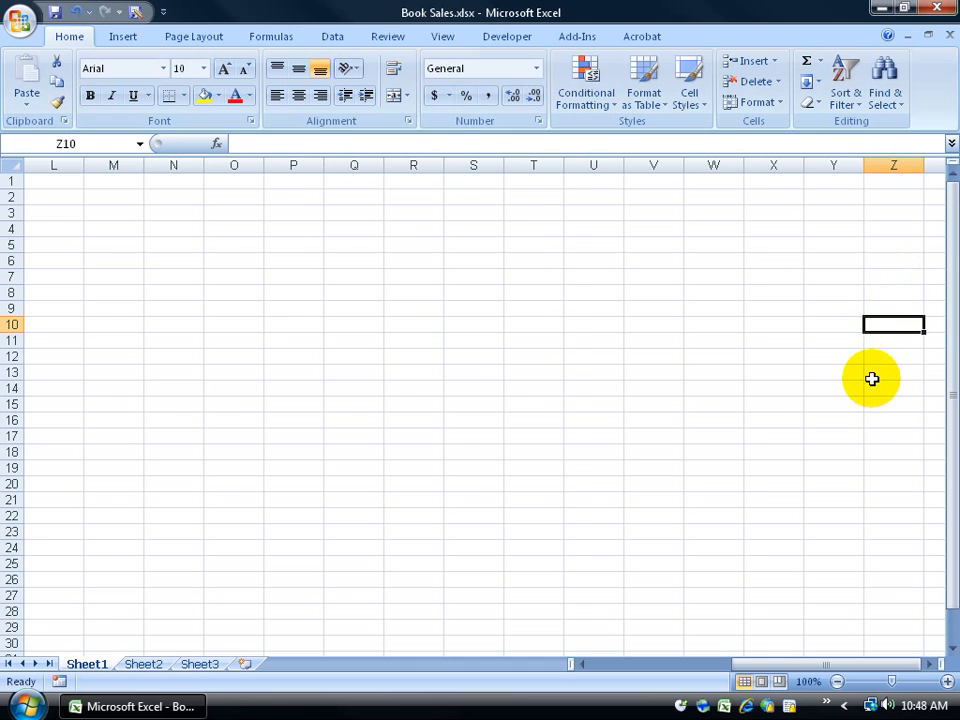
{"action": "key", "text": "ctrl+Home"}
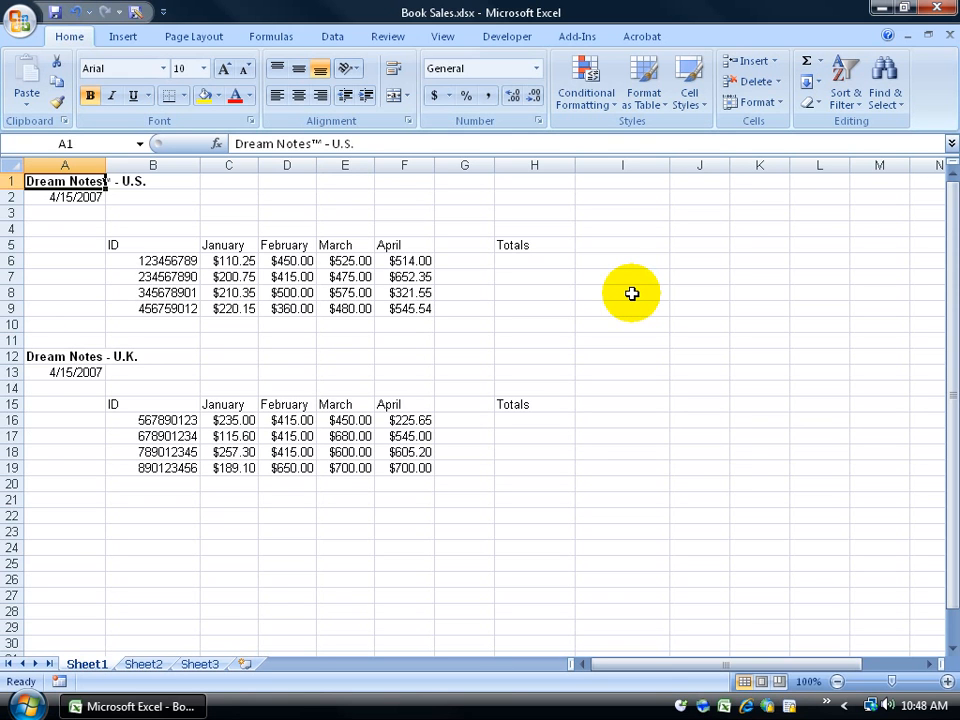
Step: Go to cell Z10 and name it Europe_Sales in the Name Box
{"action": "key", "text": "ctrl+g"}
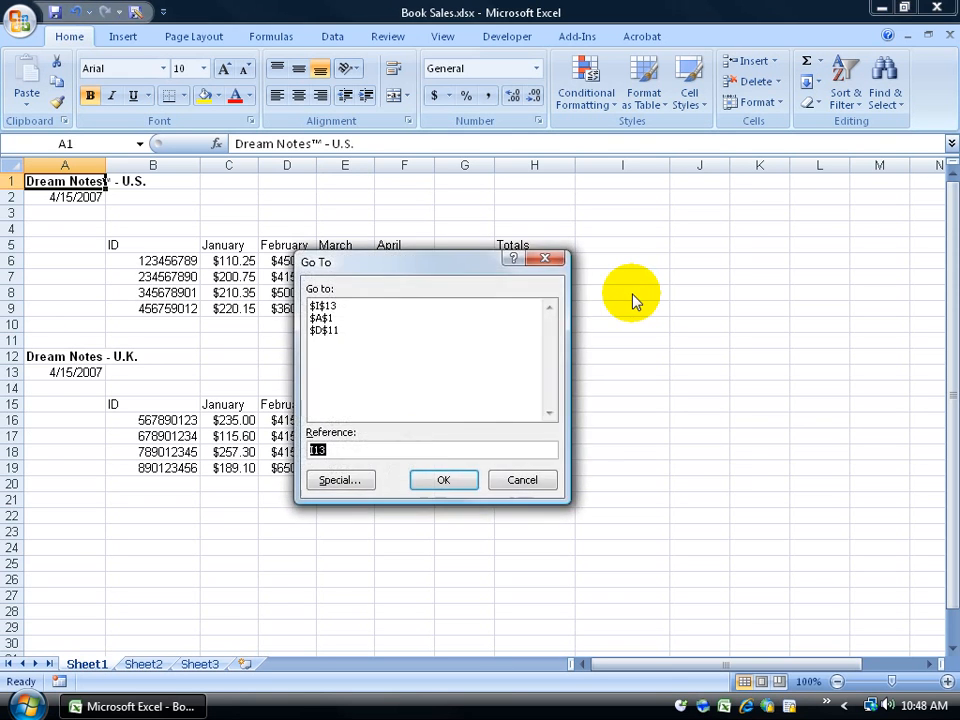
{"action": "type", "text": "Z10"}
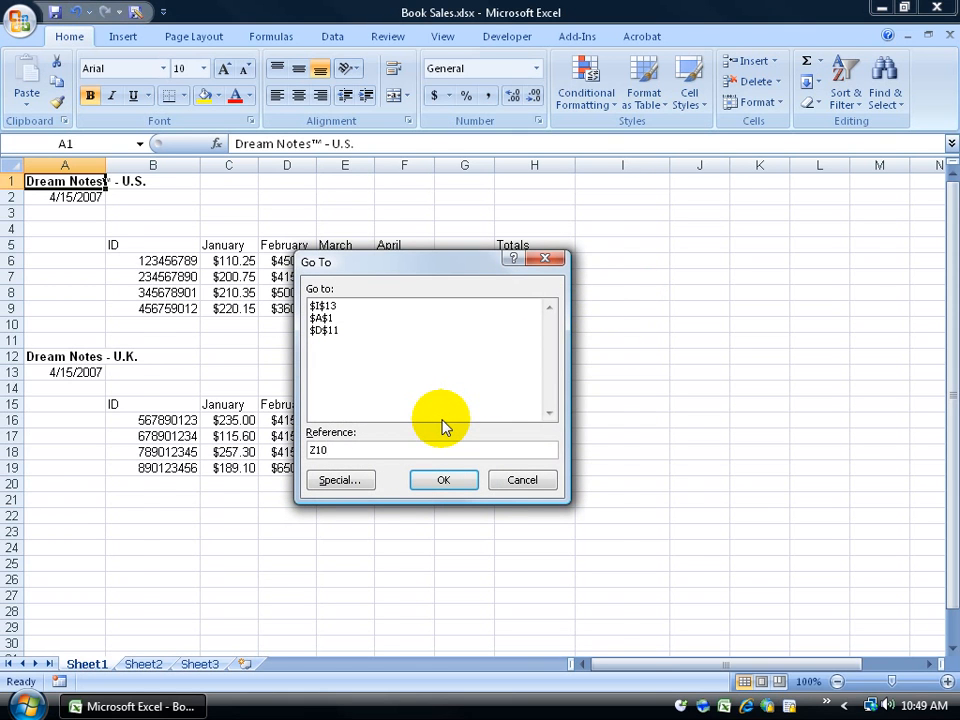
{"action": "key", "text": "Return"}
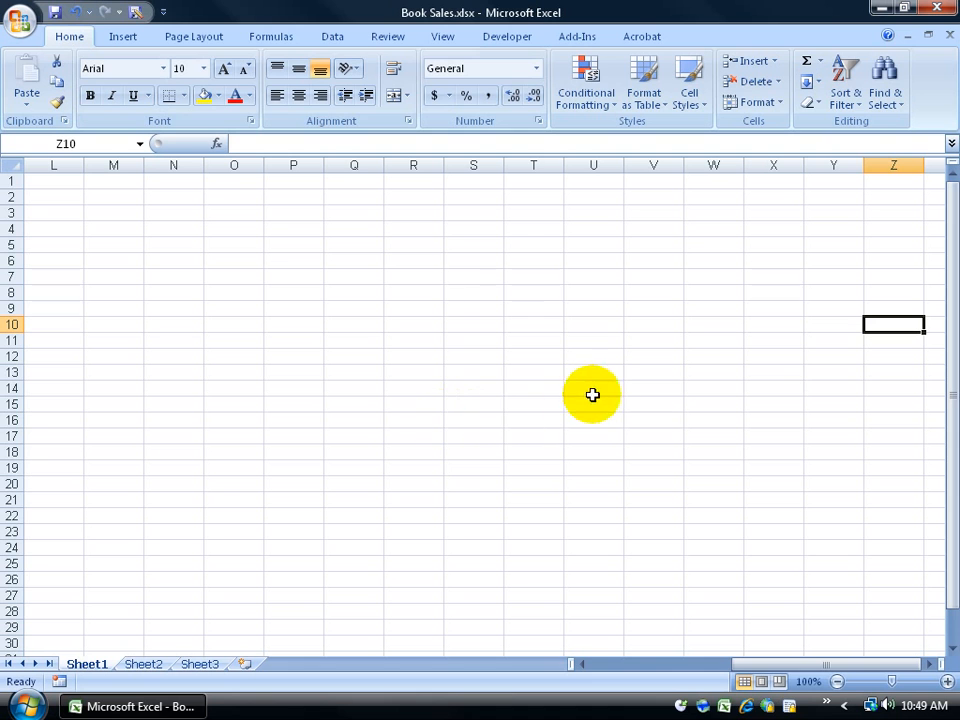
{"action": "left_click", "coordinate": [88, 144]}
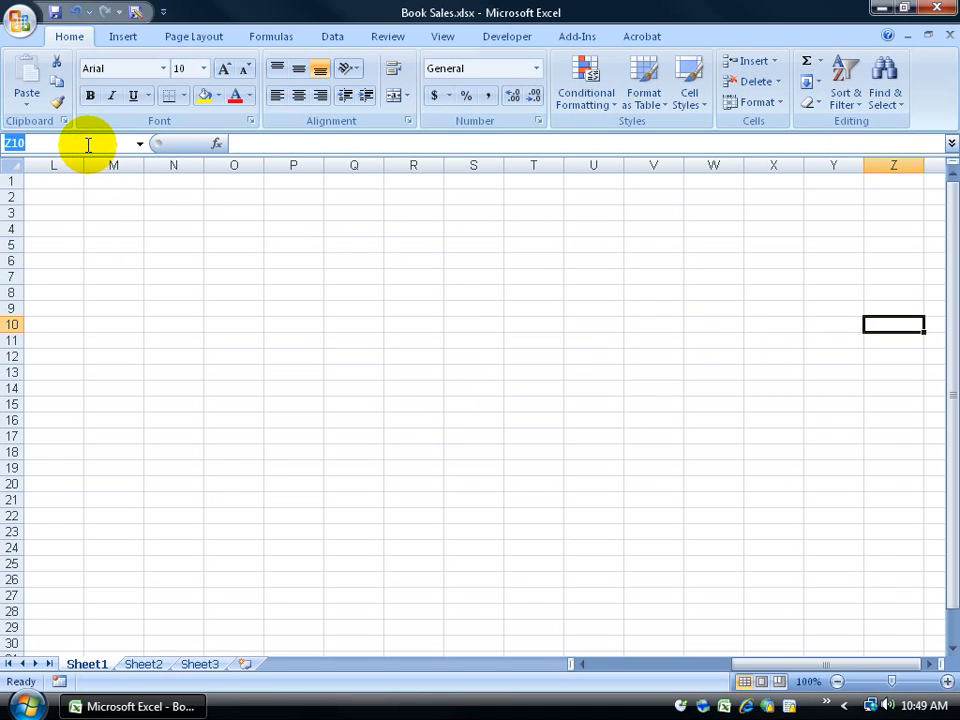
{"action": "type", "text": "Europe_Sales"}
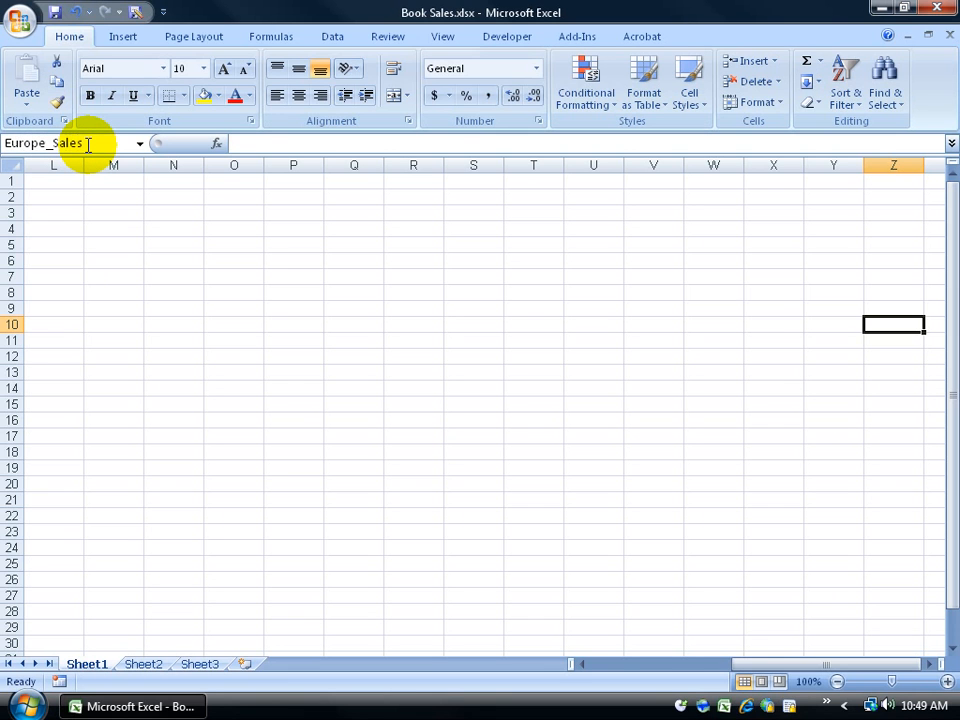
{"action": "key", "text": "Return"}
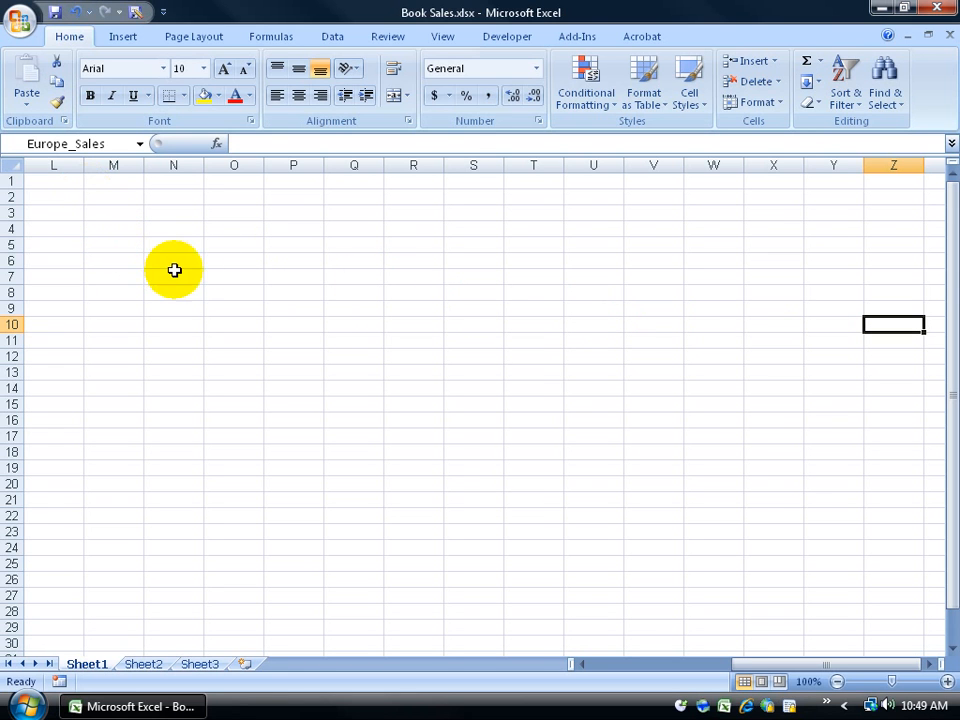
Step: From cell A1, jump to Europe_Sales by choosing it in the F5 Go To list
{"action": "key", "text": "ctrl+Home"}
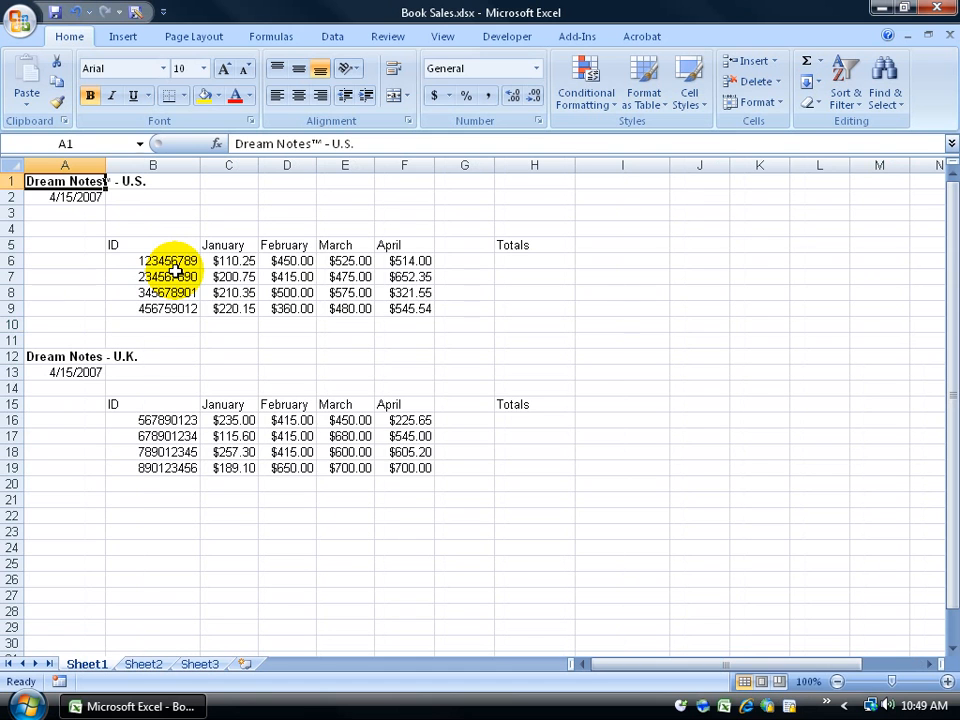
{"action": "key", "text": "F5"}
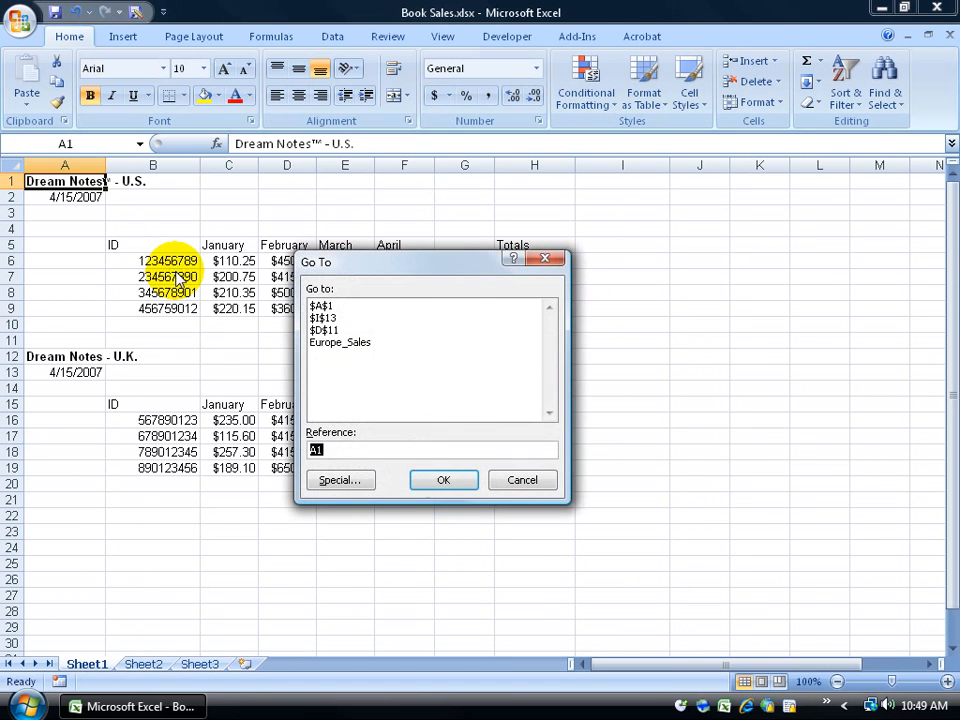
{"action": "left_click", "coordinate": [356, 344]}
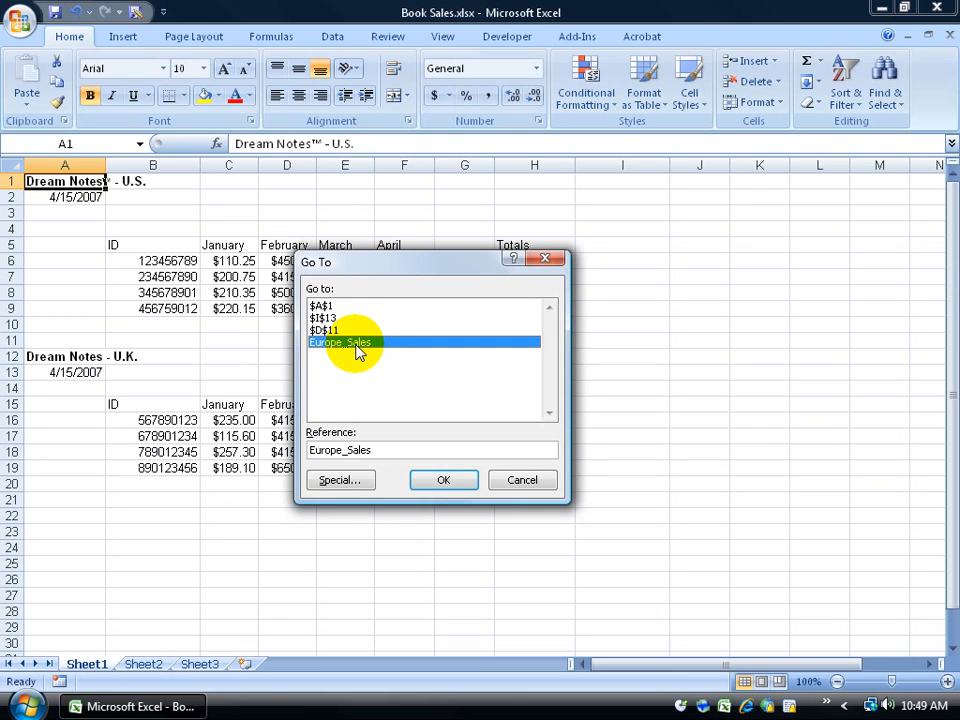
{"action": "left_click", "coordinate": [435, 480]}
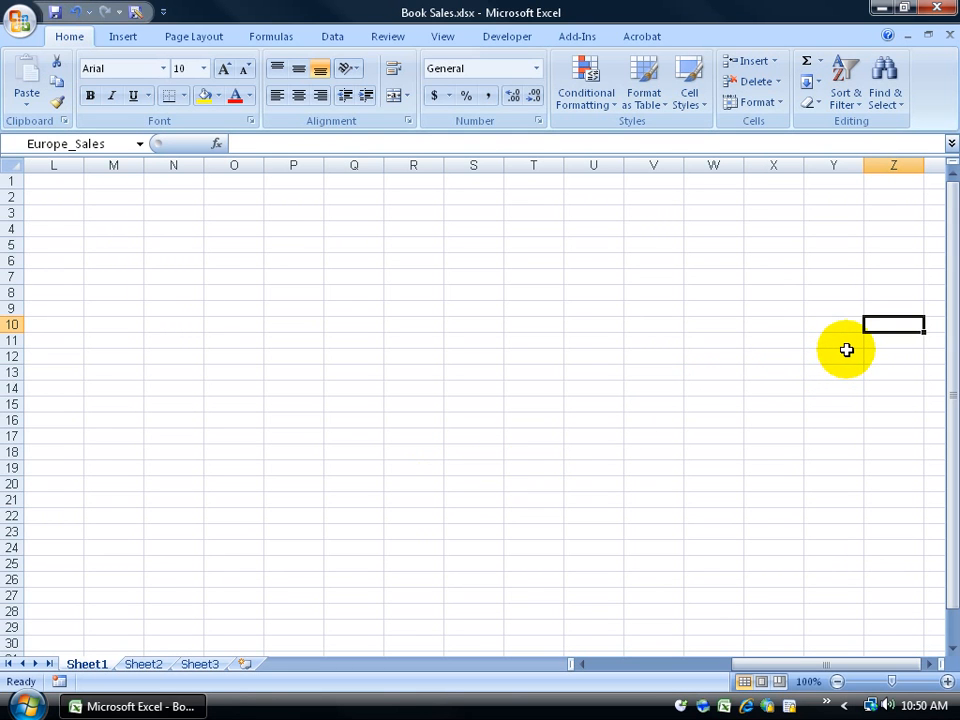
Step: Return to A1 and jump to Europe_Sales again from the Name Box dropdown
{"action": "key", "text": "ctrl+Home"}
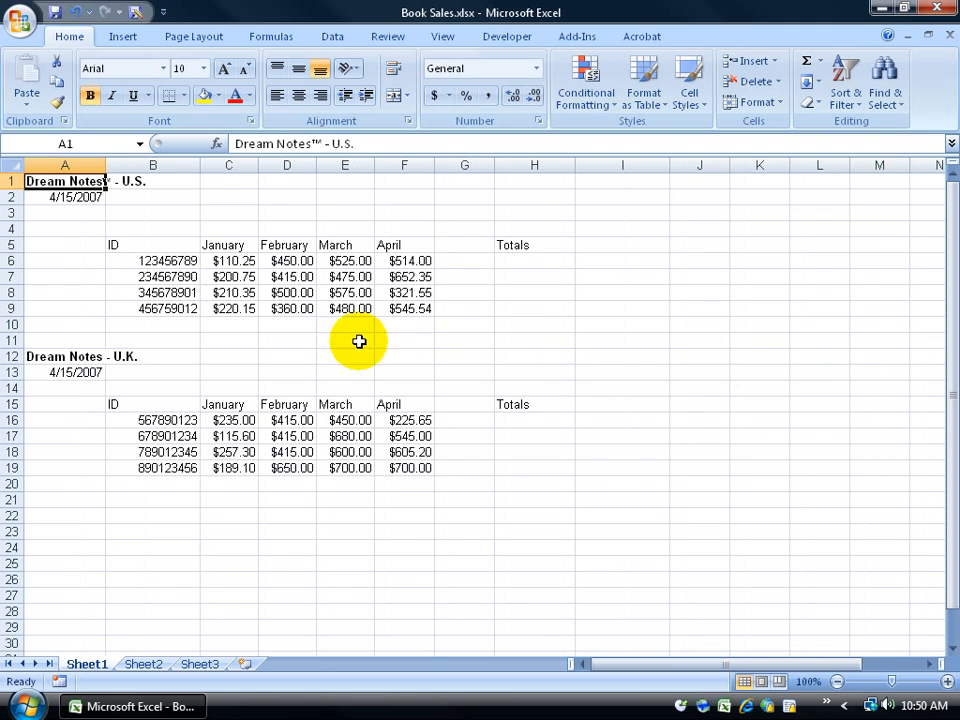
{"action": "left_click", "coordinate": [140, 143]}
{"action": "left_click", "coordinate": [104, 168]}
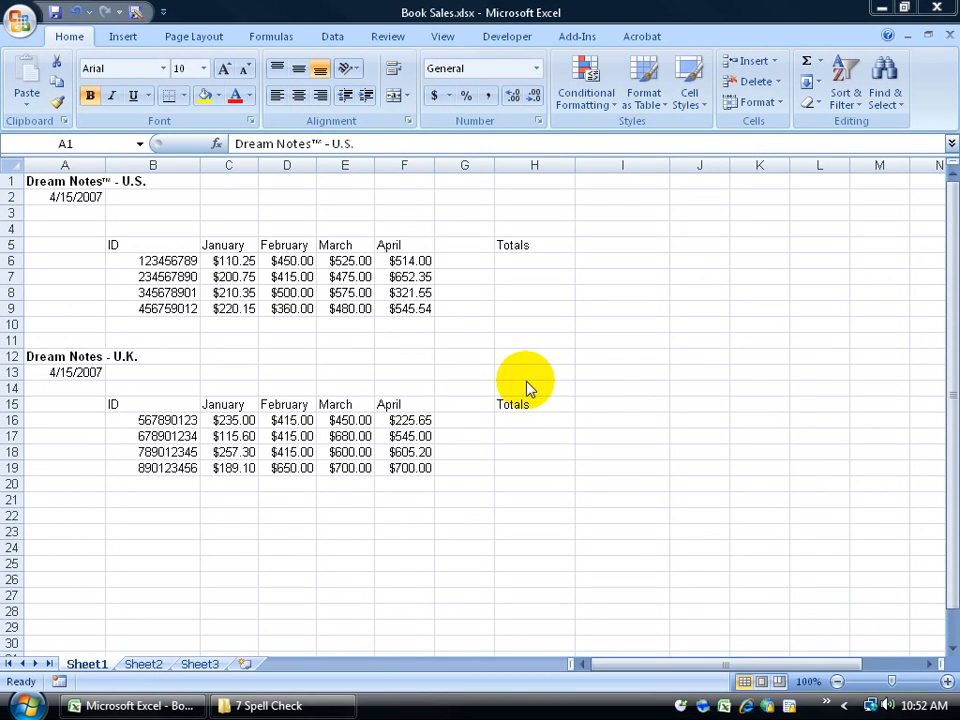
Step: Spell-check the Book Sales sheet from the Review tab, then select the February header in D5
{"action": "left_click", "coordinate": [404, 340]}
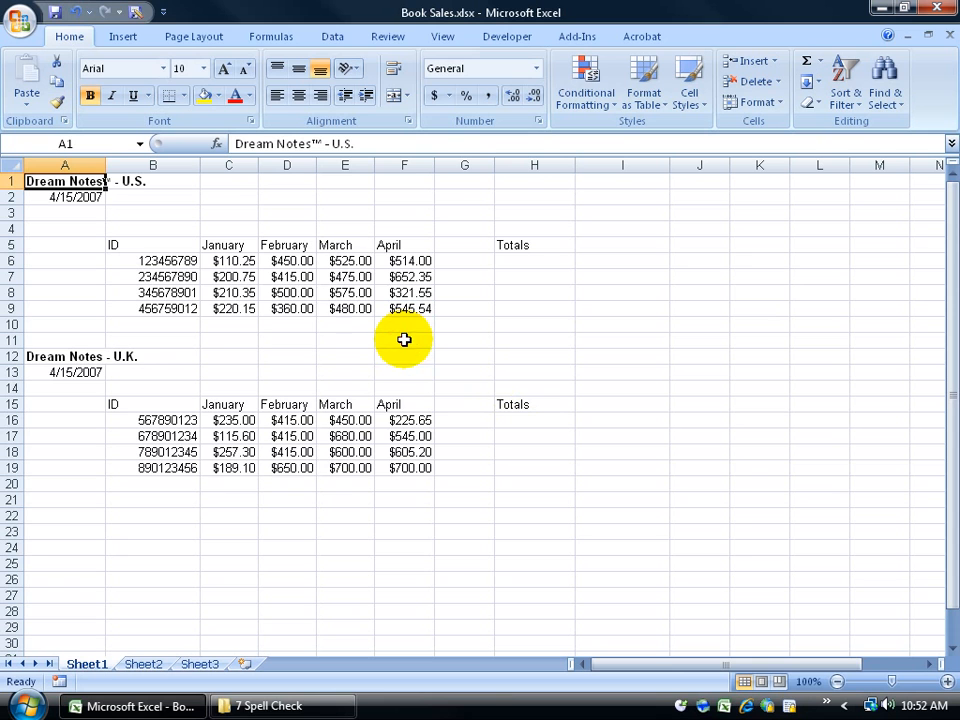
{"action": "left_click", "coordinate": [390, 38]}
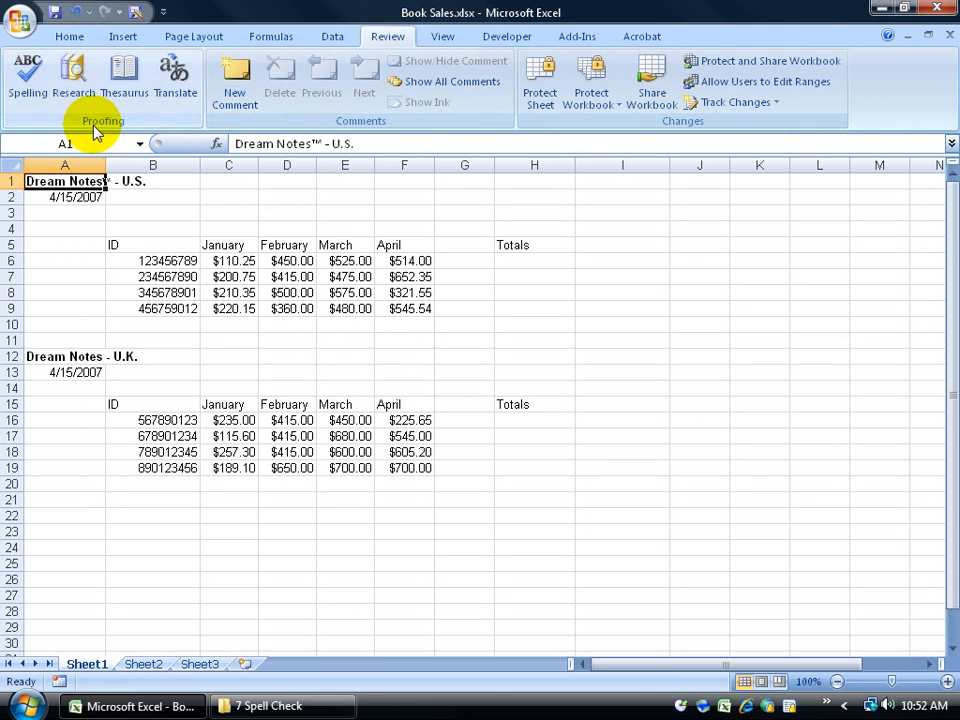
{"action": "left_click", "coordinate": [18, 86]}
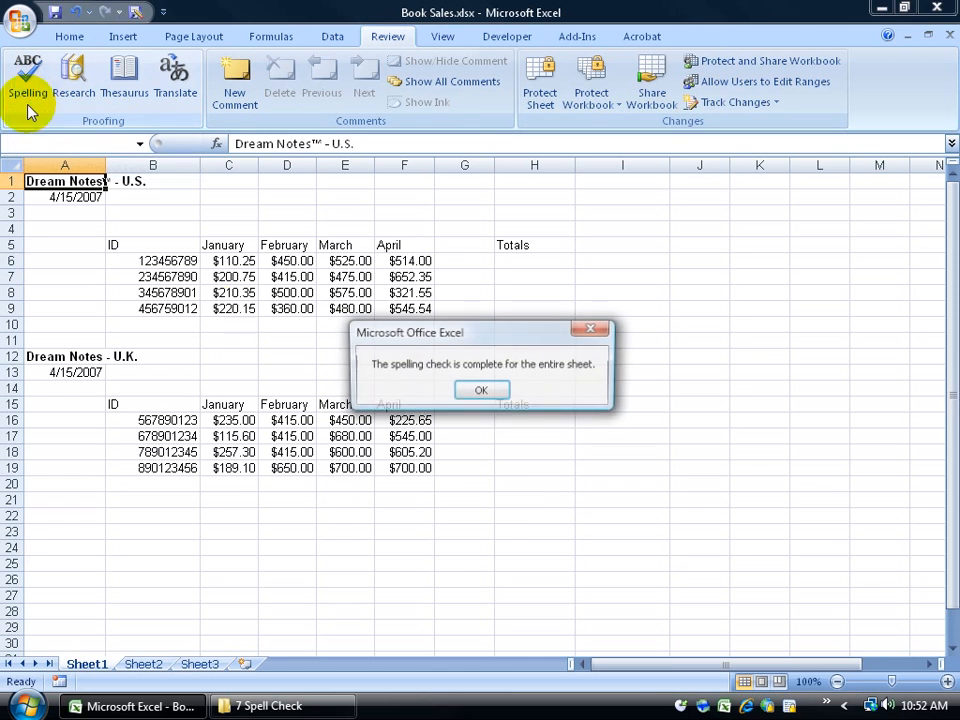
{"action": "left_click", "coordinate": [478, 392]}
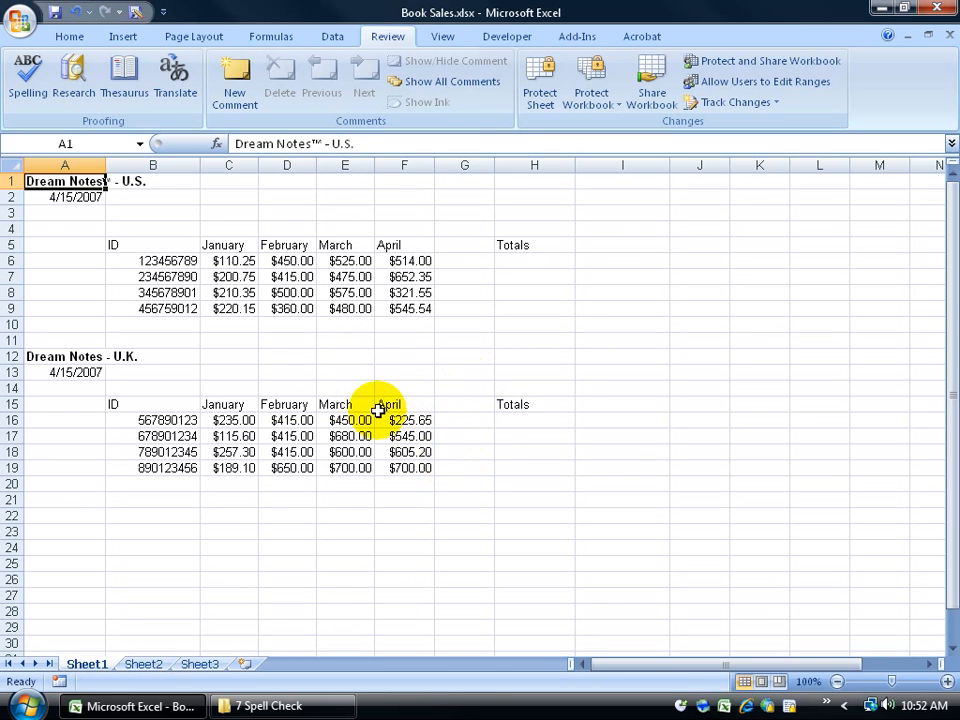
{"action": "left_click", "coordinate": [270, 244]}
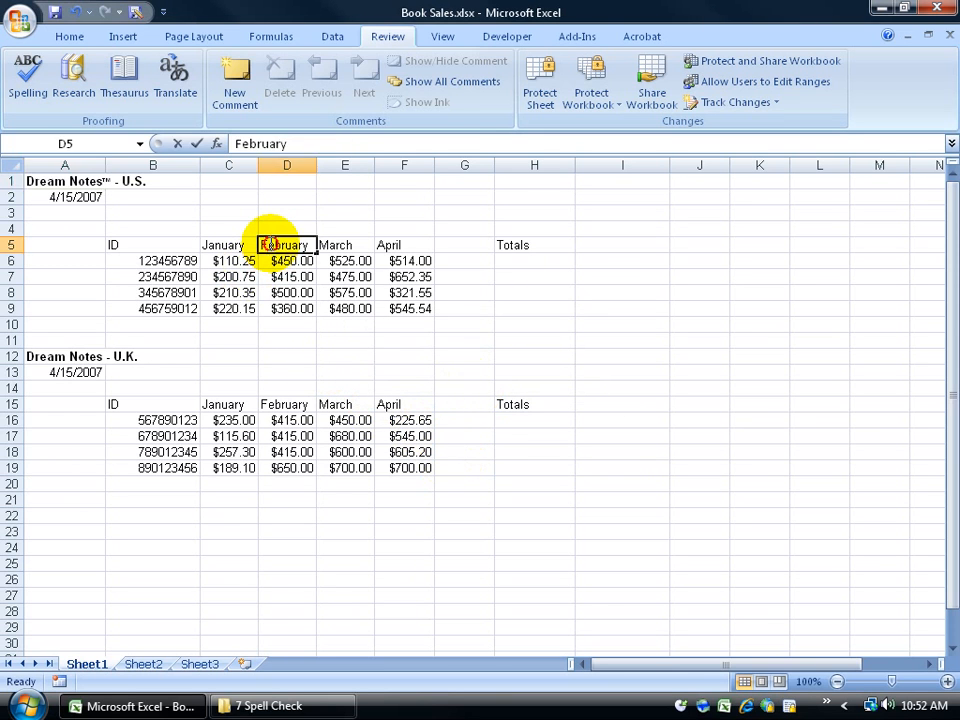
Step: Delete the F from the D5 header so it reads 'ebruary'
{"action": "key", "text": "F2"}
{"action": "left_click_drag", "start_coordinate": [267, 244], "coordinate": [260, 244]}
{"action": "key", "text": "Delete"}
{"action": "key", "text": "Return"}
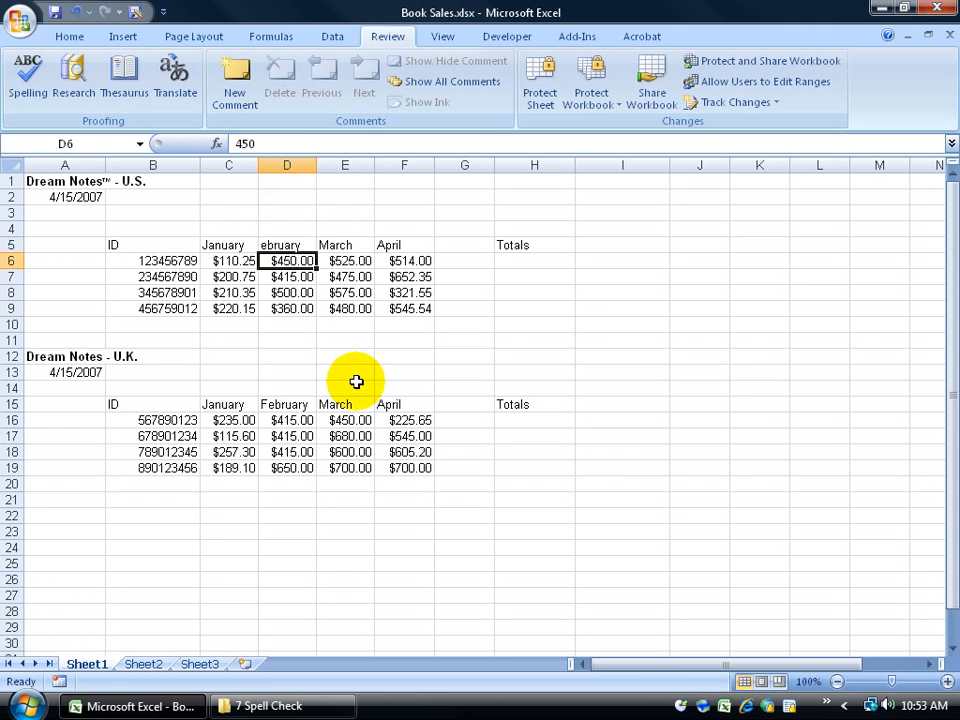
Step: Enter a person's full name in cell D1
{"action": "left_click", "coordinate": [285, 181]}
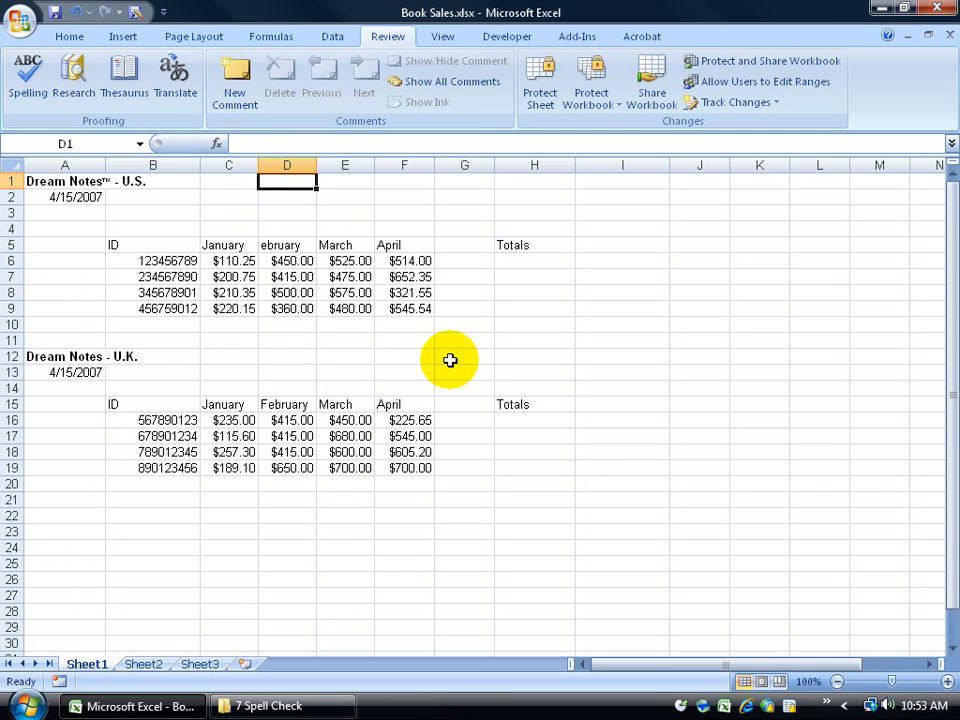
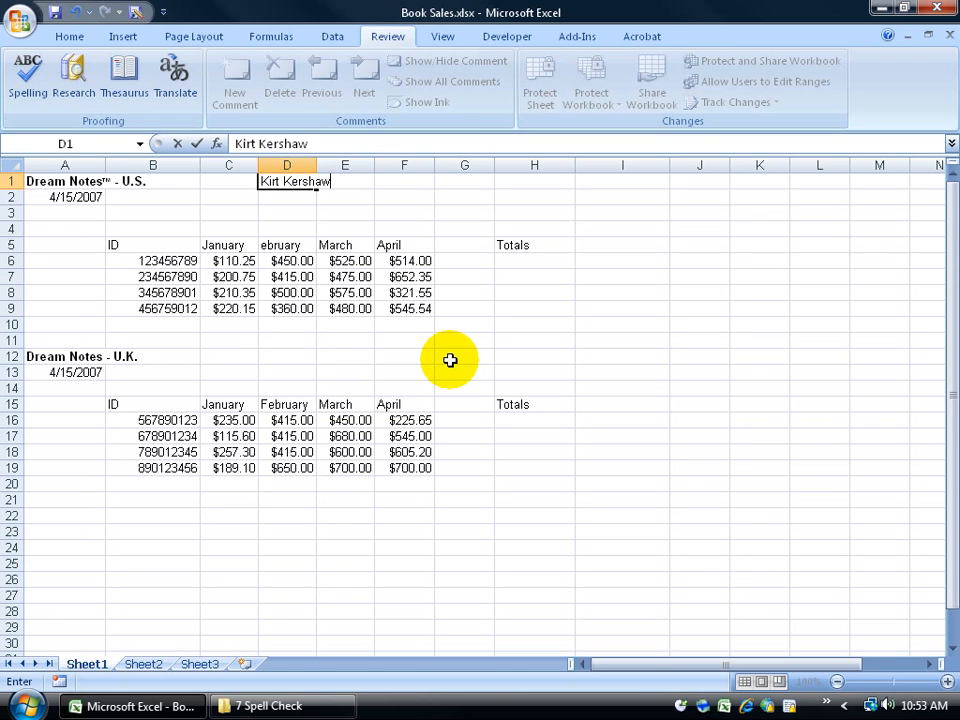
{"action": "key", "text": "Return"}
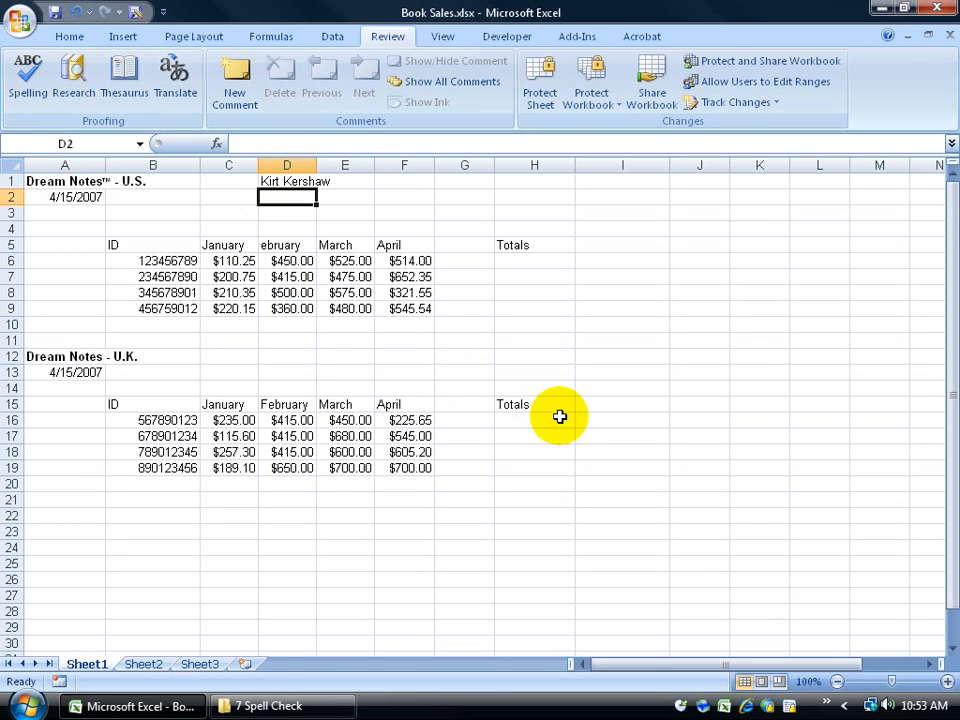
Step: Use F7 spelling check to change 'ebruary' in D5 to 'Februarys' and finish the sheet
{"action": "key", "text": "F7"}
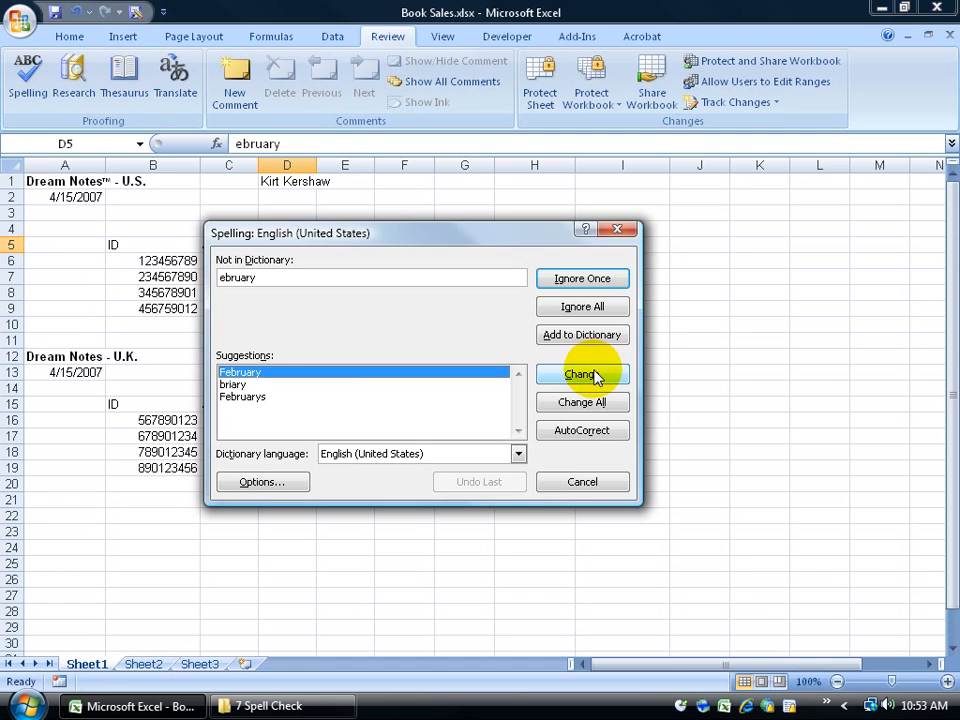
{"action": "left_click", "coordinate": [240, 384]}
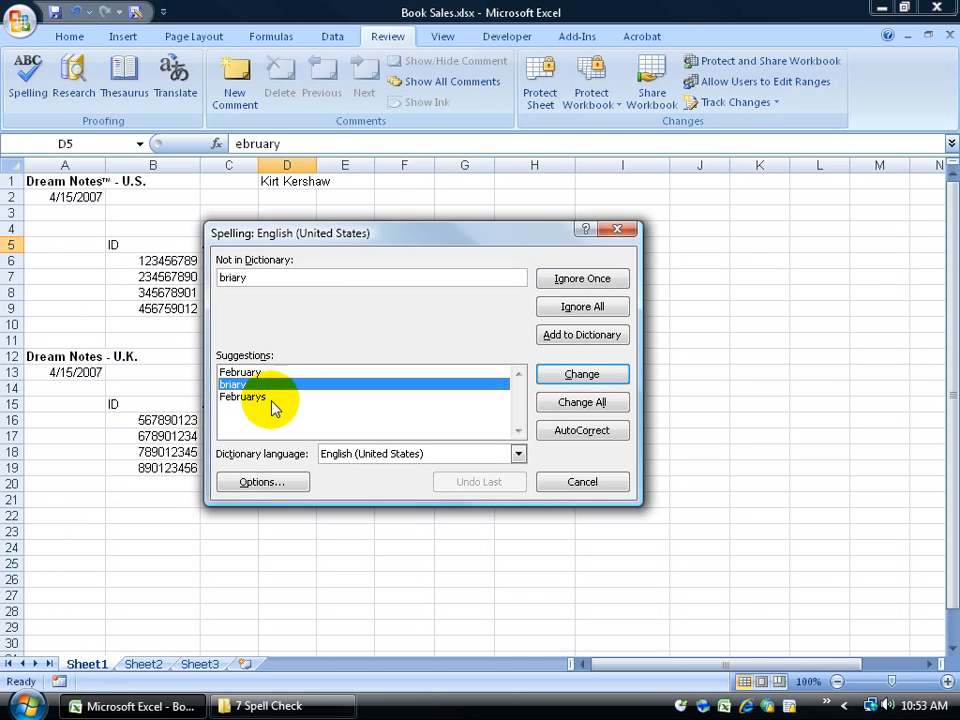
{"action": "left_click", "coordinate": [272, 398]}
{"action": "left_click", "coordinate": [581, 379]}
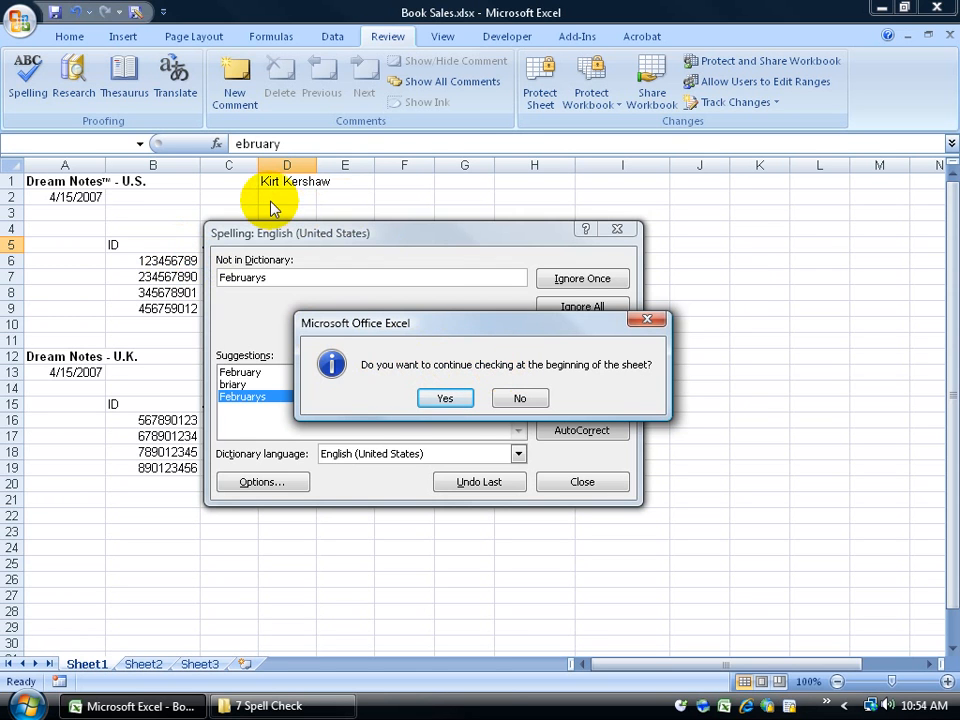
{"action": "left_click", "coordinate": [445, 399]}
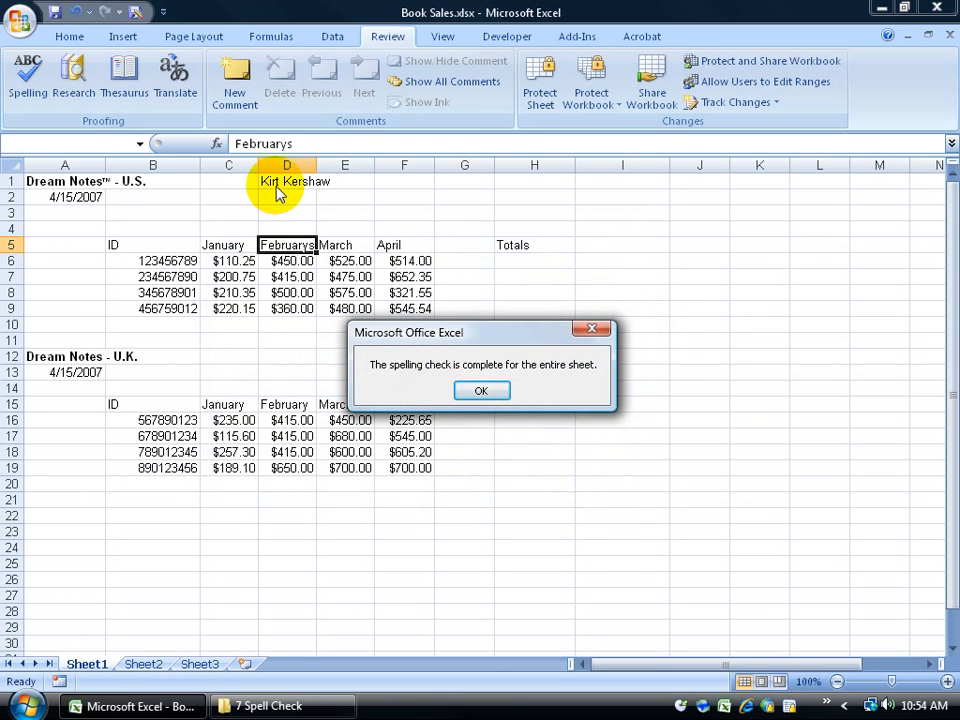
{"action": "left_click", "coordinate": [481, 390]}
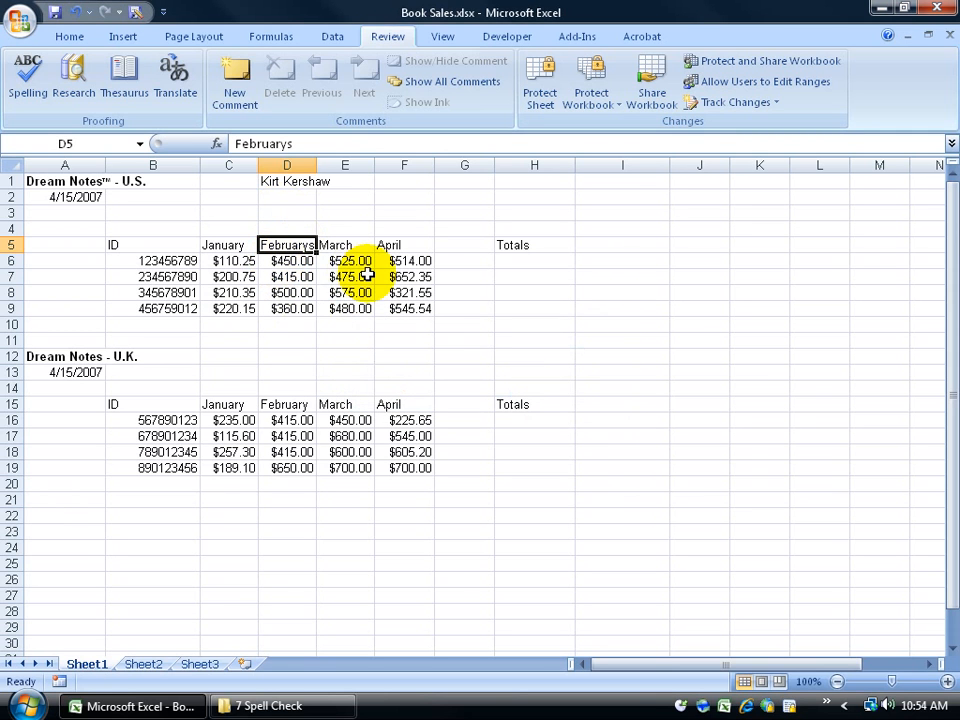
Step: Undo the Februarys correction, then select cell C12 in Commissions.xlsx
{"action": "left_click", "coordinate": [76, 11]}
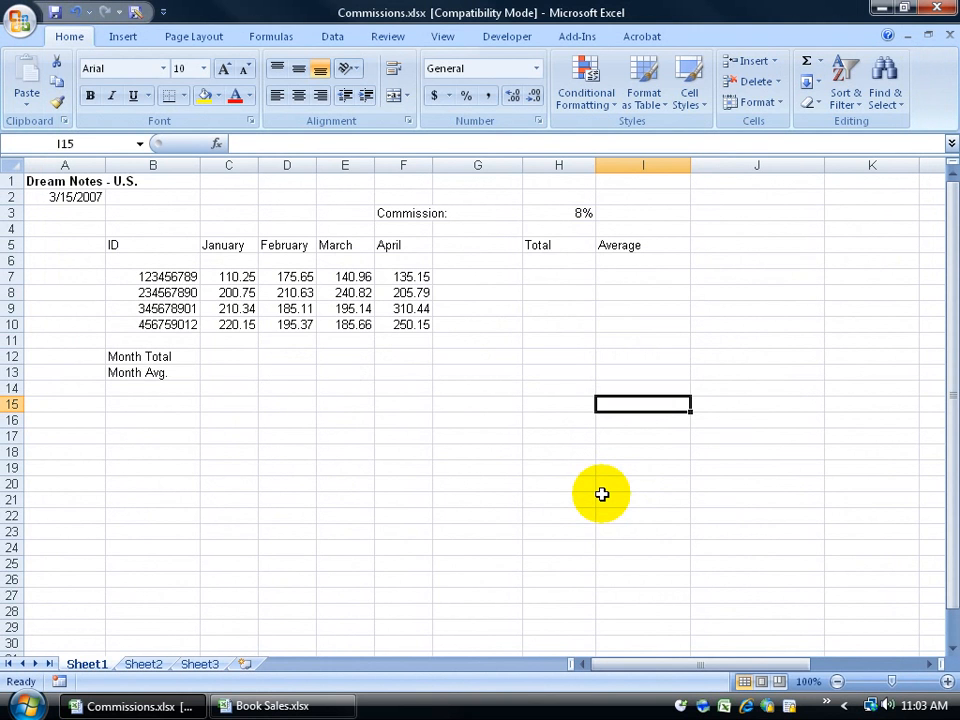
{"action": "left_click", "coordinate": [230, 357]}
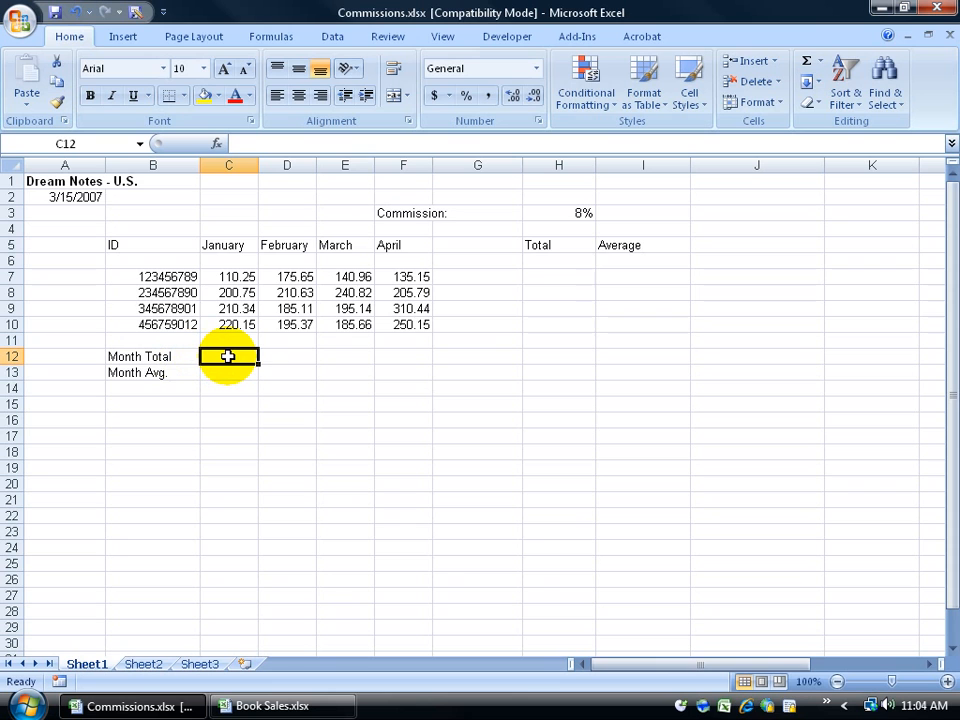
Step: Enter the incomplete formula =c7+c in C12, triggering Excel's formula error message
{"action": "type", "text": "="}
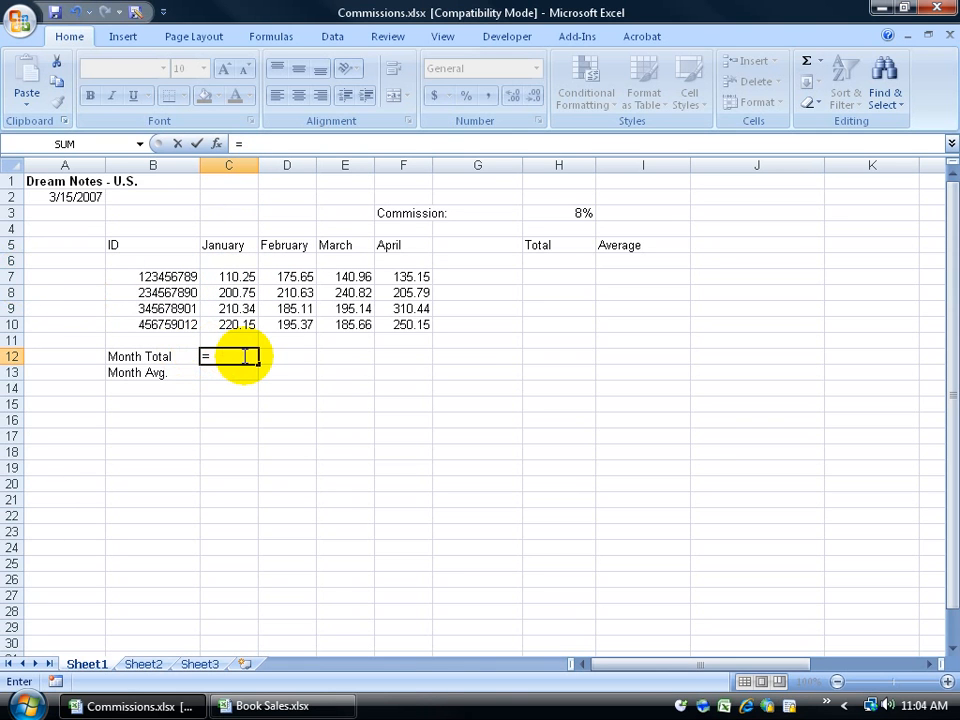
{"action": "type", "text": "c7"}
{"action": "type", "text": "+"}
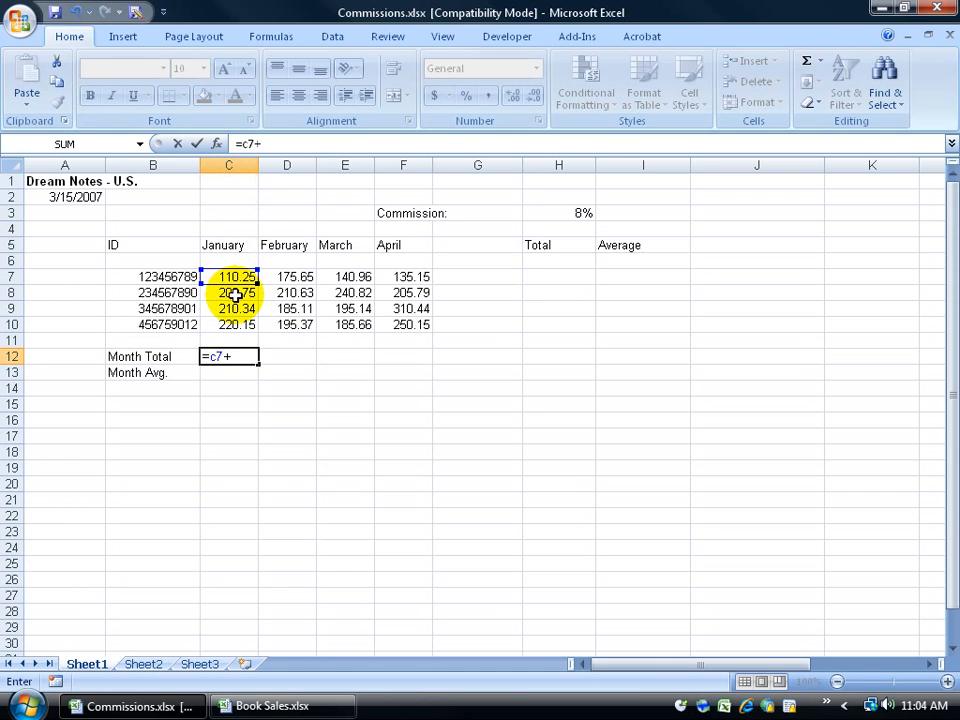
{"action": "type", "text": "c8"}
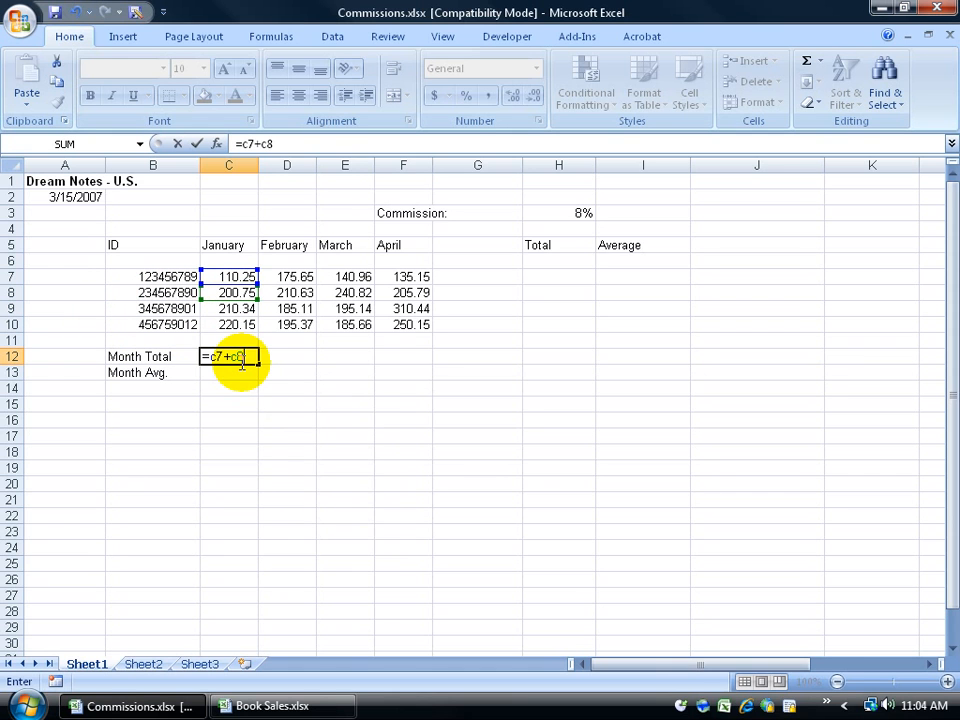
{"action": "key", "text": "BackSpace"}
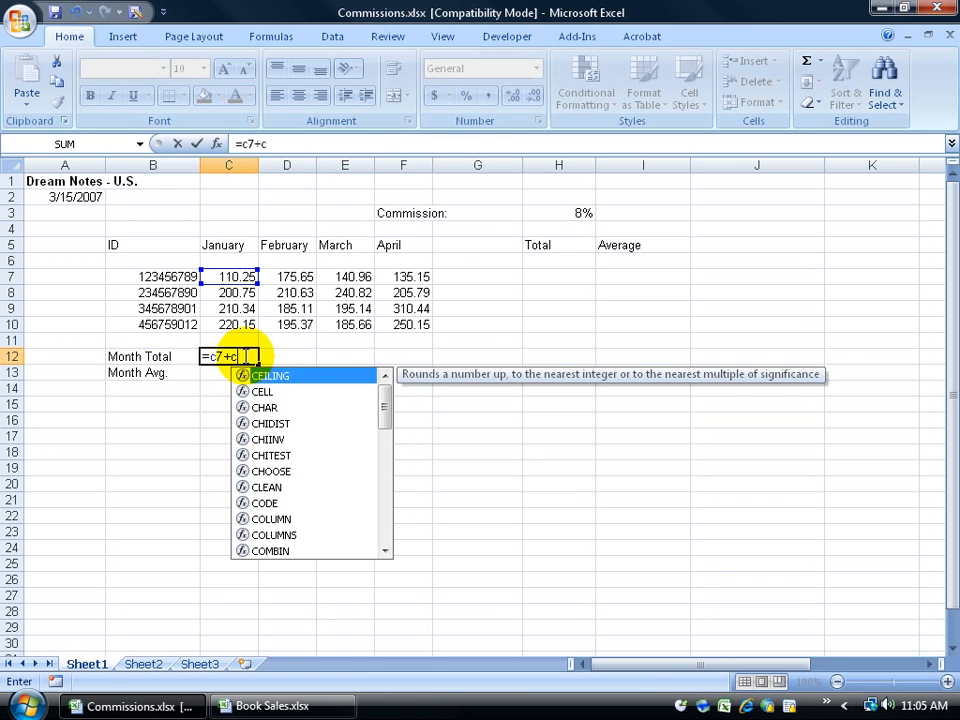
{"action": "key", "text": "Return"}
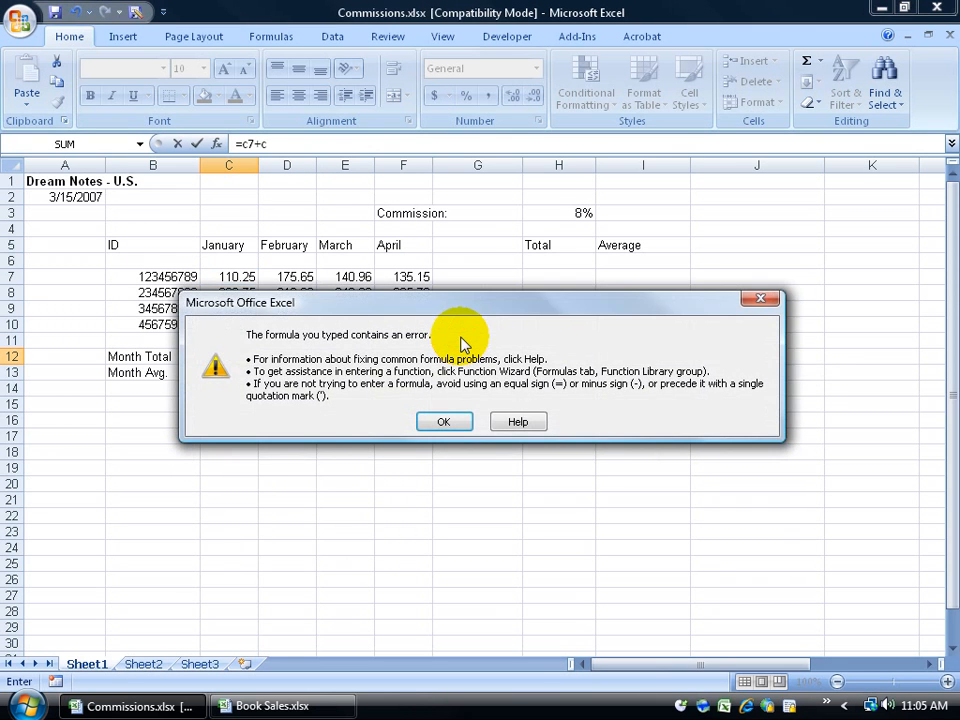
Step: Dismiss the formula error and cancel the broken entry, leaving C12 empty
{"action": "left_click", "coordinate": [450, 420]}
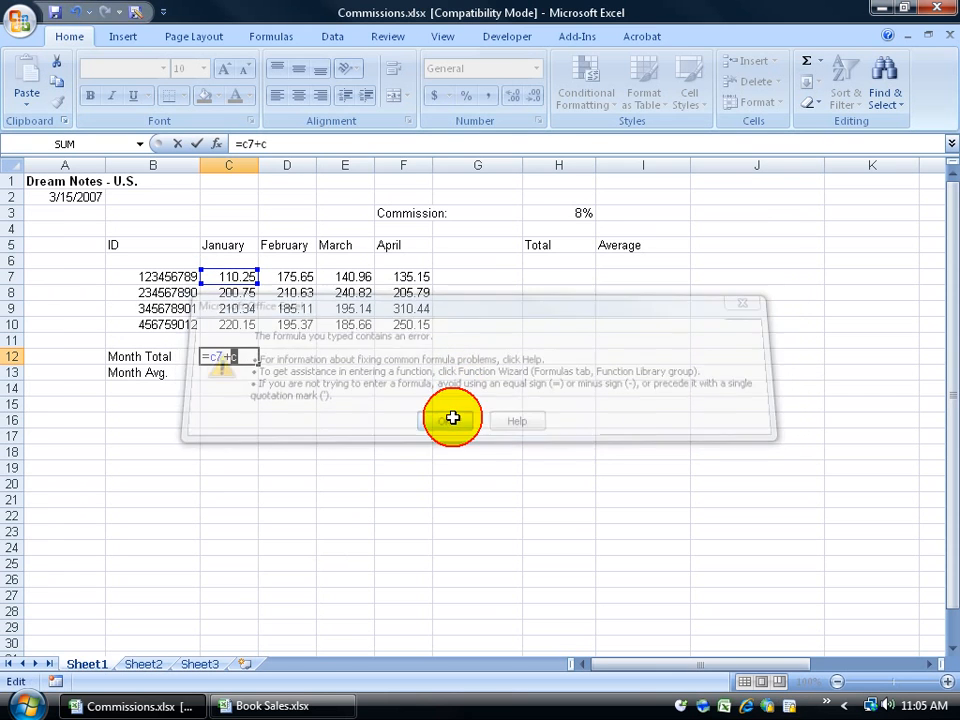
{"action": "left_click", "coordinate": [241, 358]}
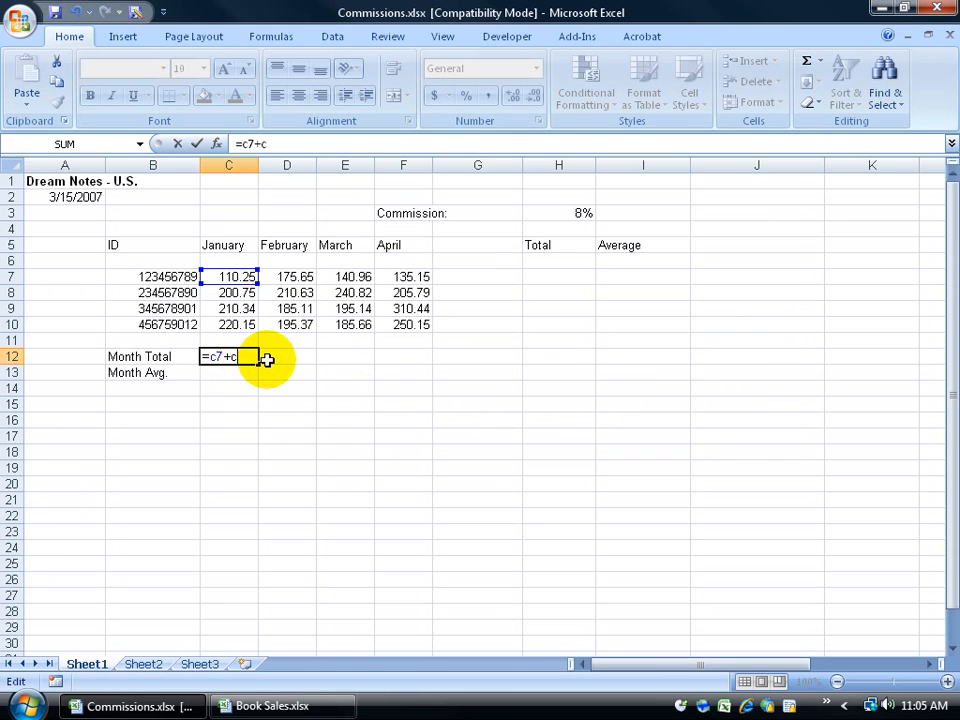
{"action": "key", "text": "Escape"}
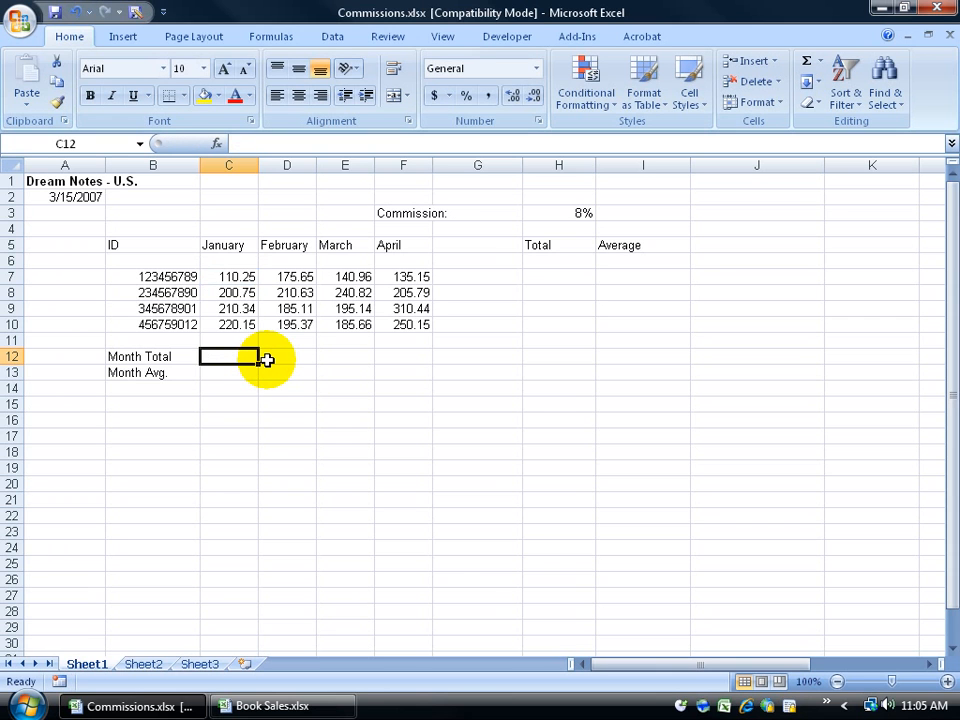
Step: Enter =c7+c8+c9+c10 in C12 for the January total of 741.49
{"action": "type", "text": "=c7"}
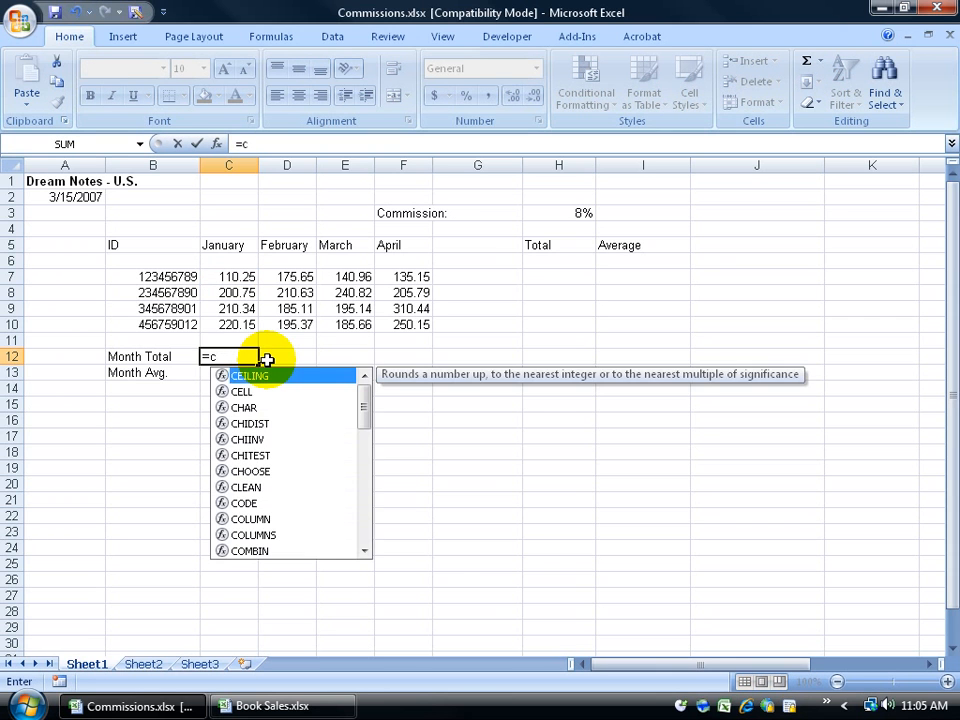
{"action": "type", "text": "c"}
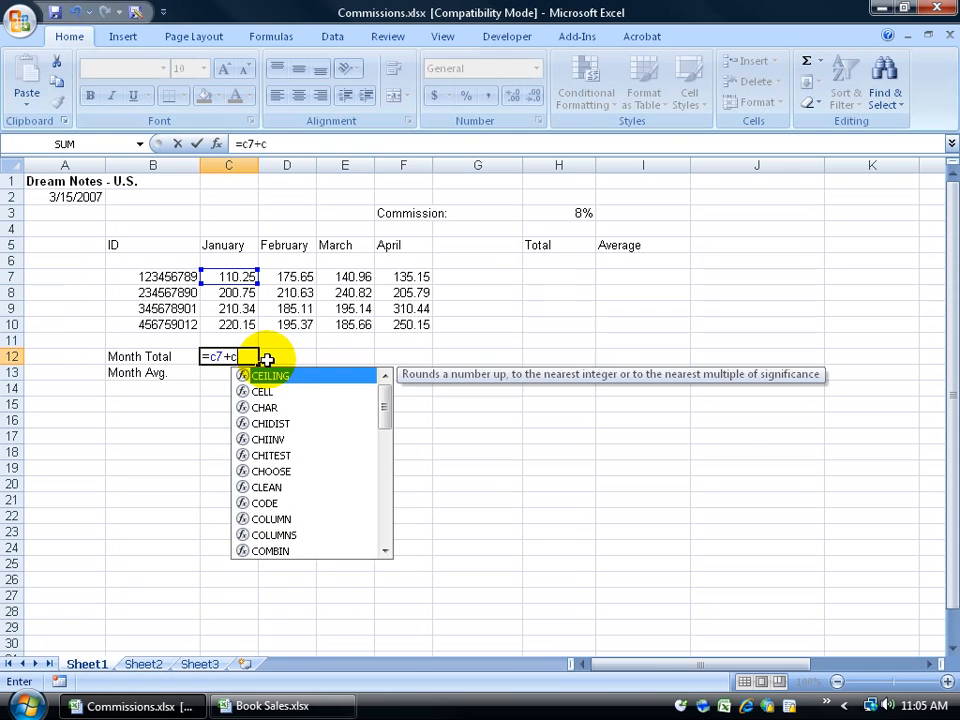
{"action": "type", "text": "8"}
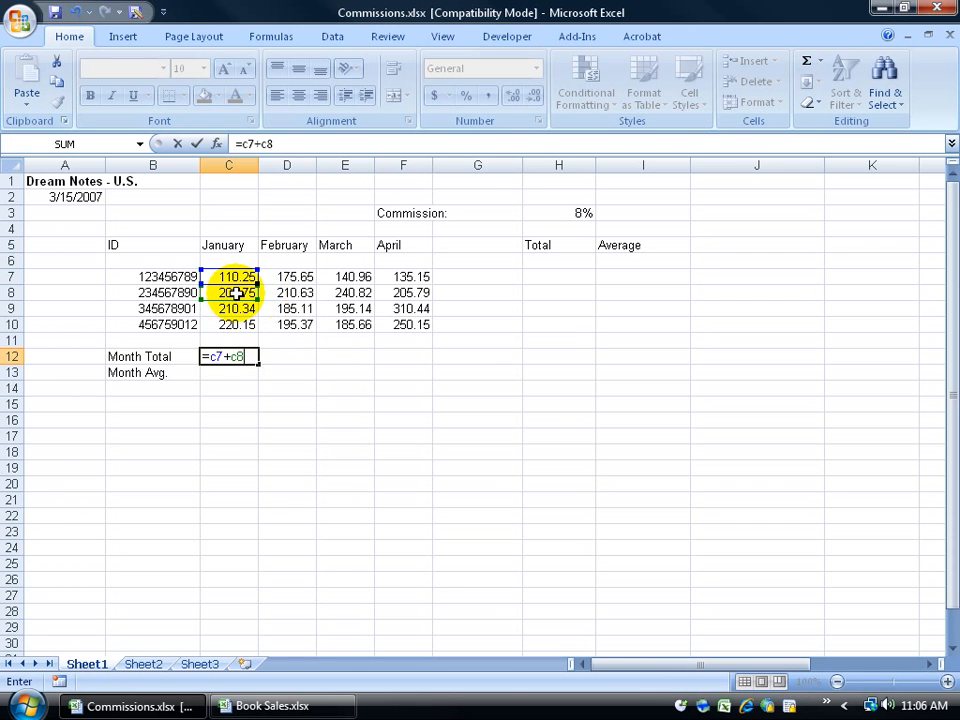
{"action": "type", "text": "+"}
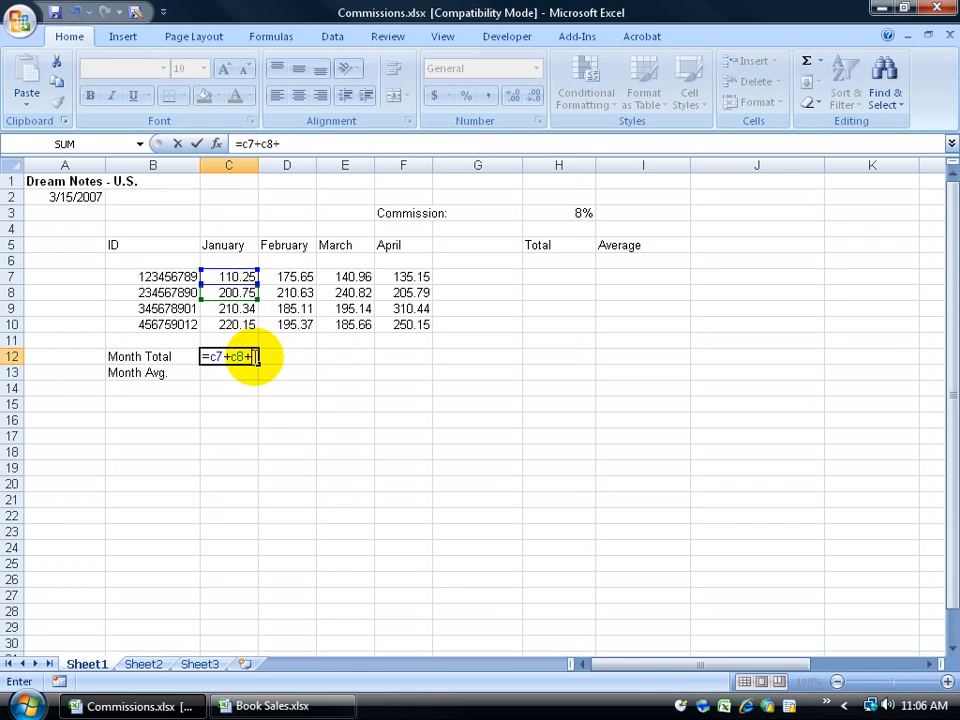
{"action": "type", "text": "c9+c"}
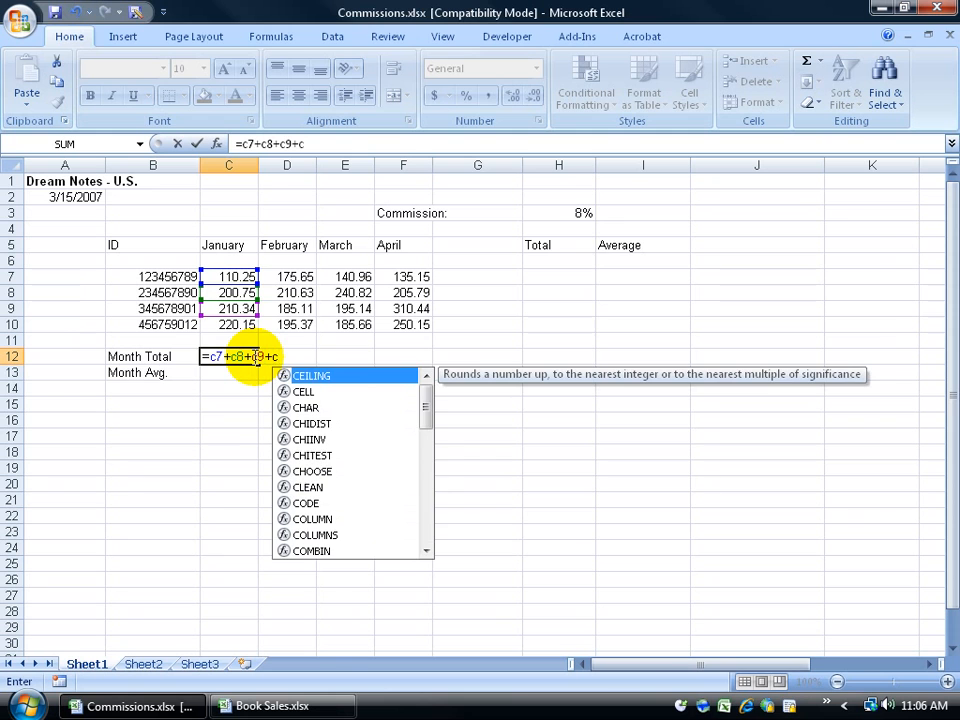
{"action": "type", "text": "10"}
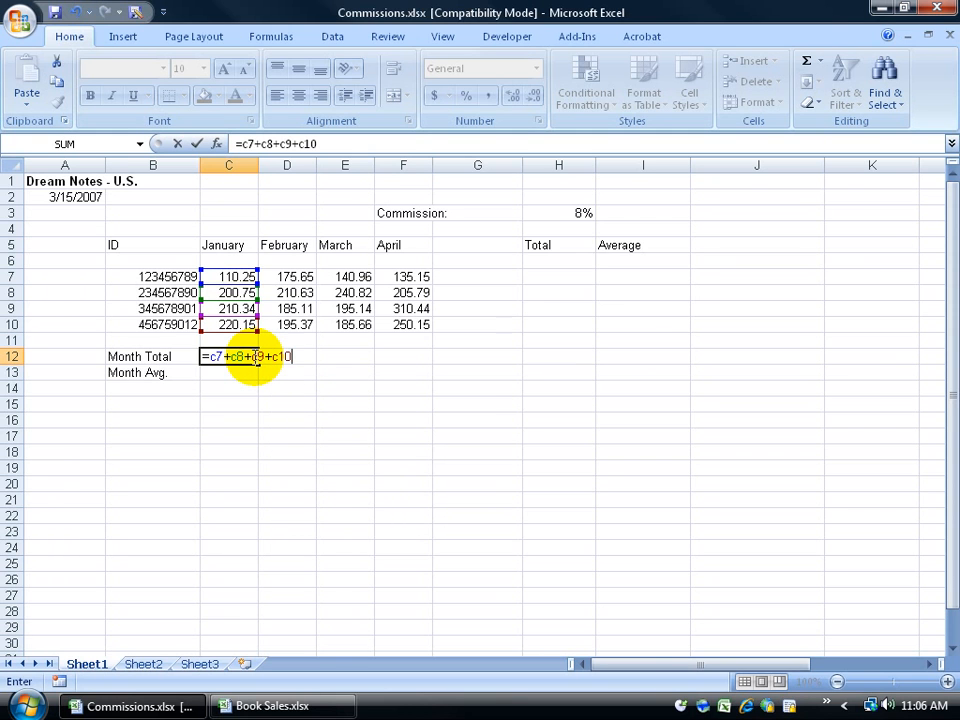
{"action": "key", "text": "Return"}
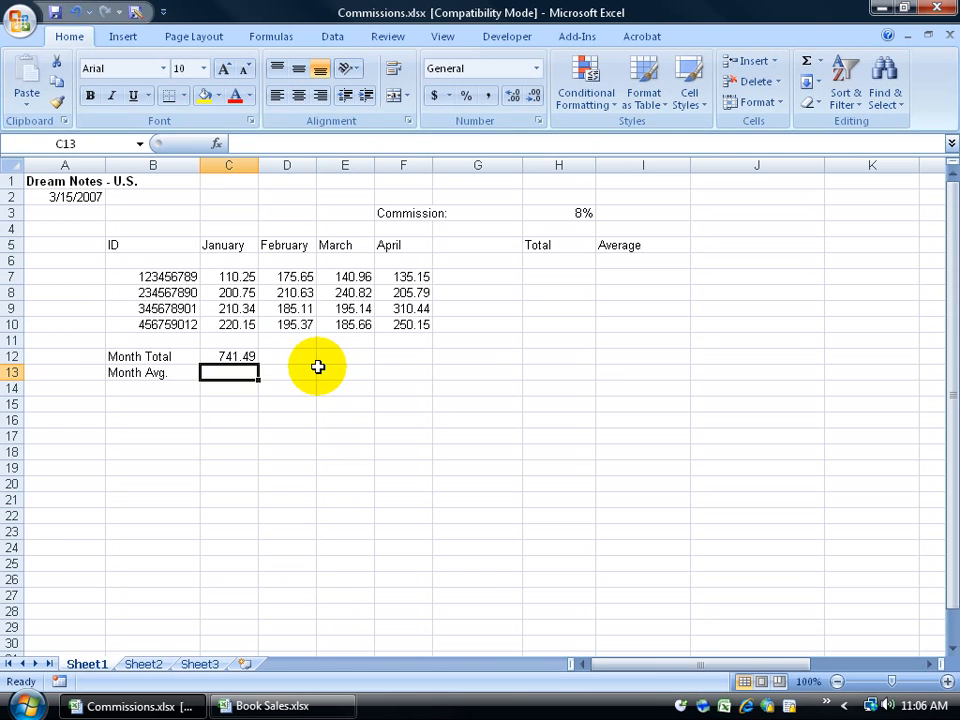
{"action": "left_click", "coordinate": [236, 358]}
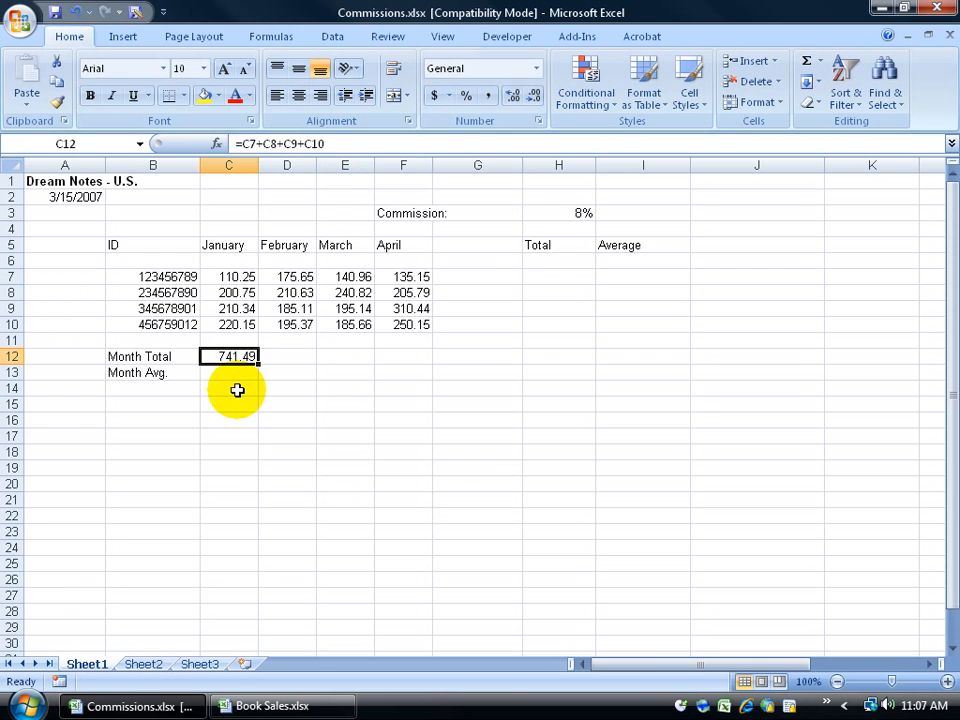
{"action": "left_click", "coordinate": [268, 144]}
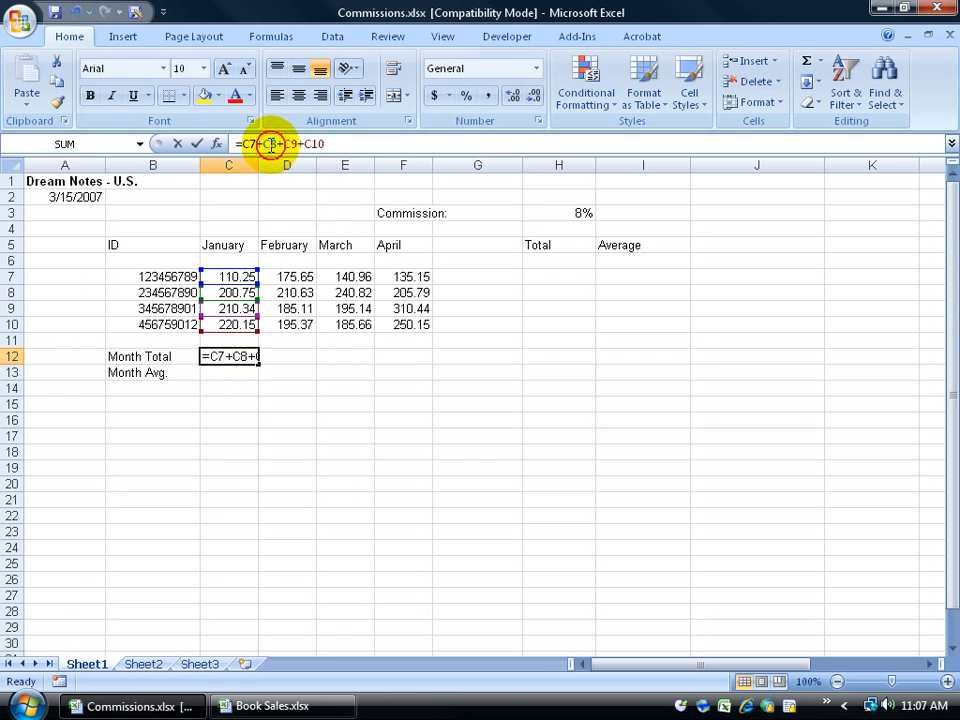
{"action": "left_click_drag", "start_coordinate": [268, 144], "coordinate": [263, 144]}
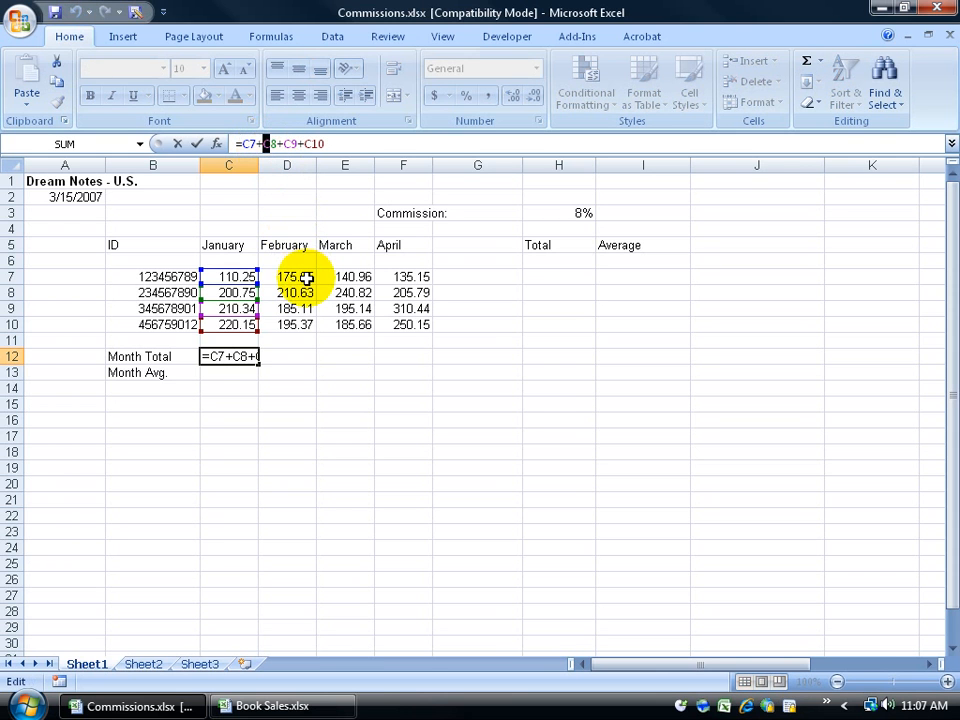
{"action": "type", "text": "d"}
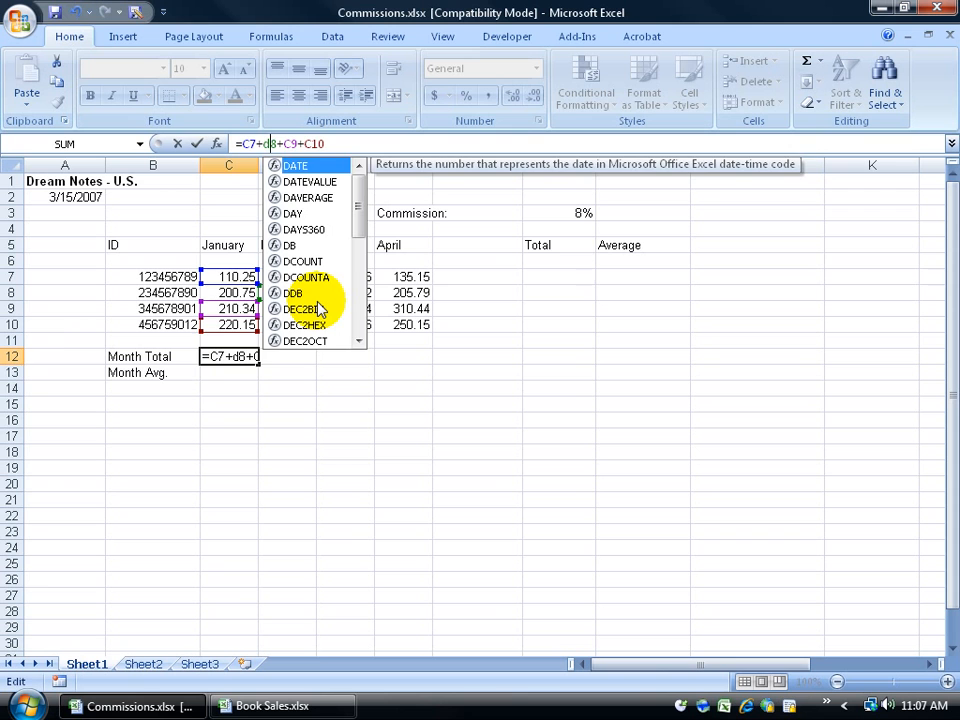
{"action": "key", "text": "Return"}
{"action": "left_click", "coordinate": [244, 356]}
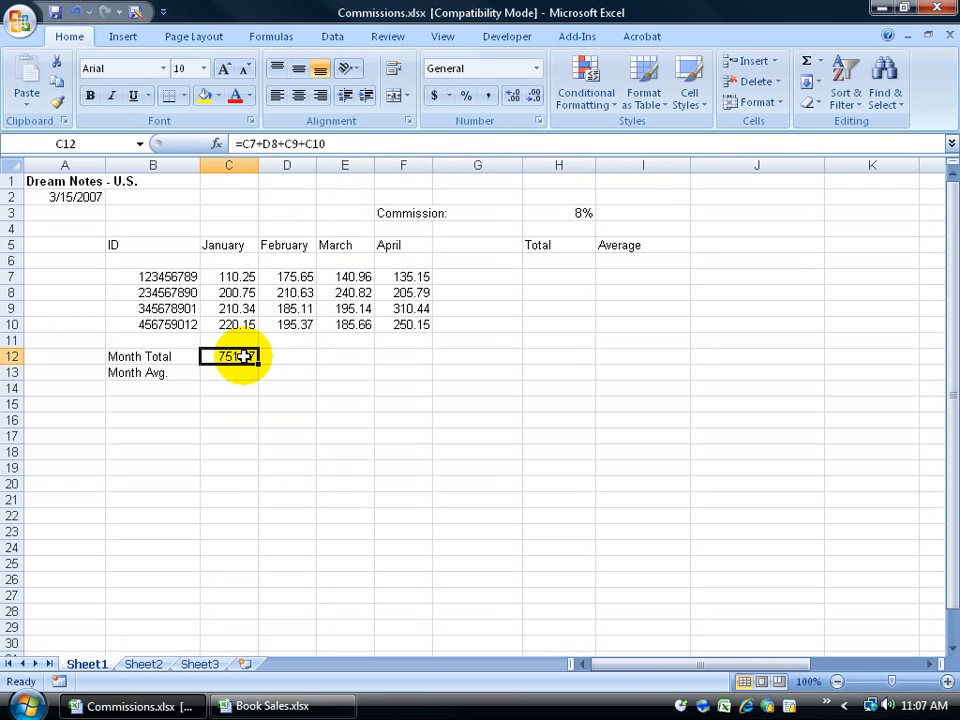
{"action": "left_click", "coordinate": [267, 144]}
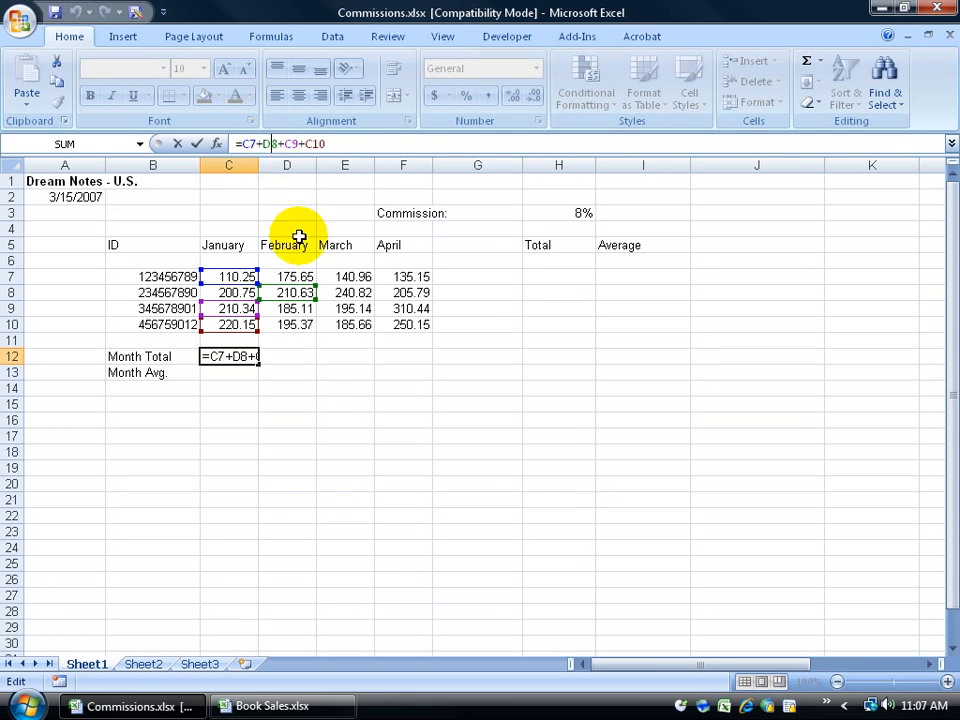
{"action": "left_click_drag", "start_coordinate": [292, 285], "coordinate": [247, 290]}
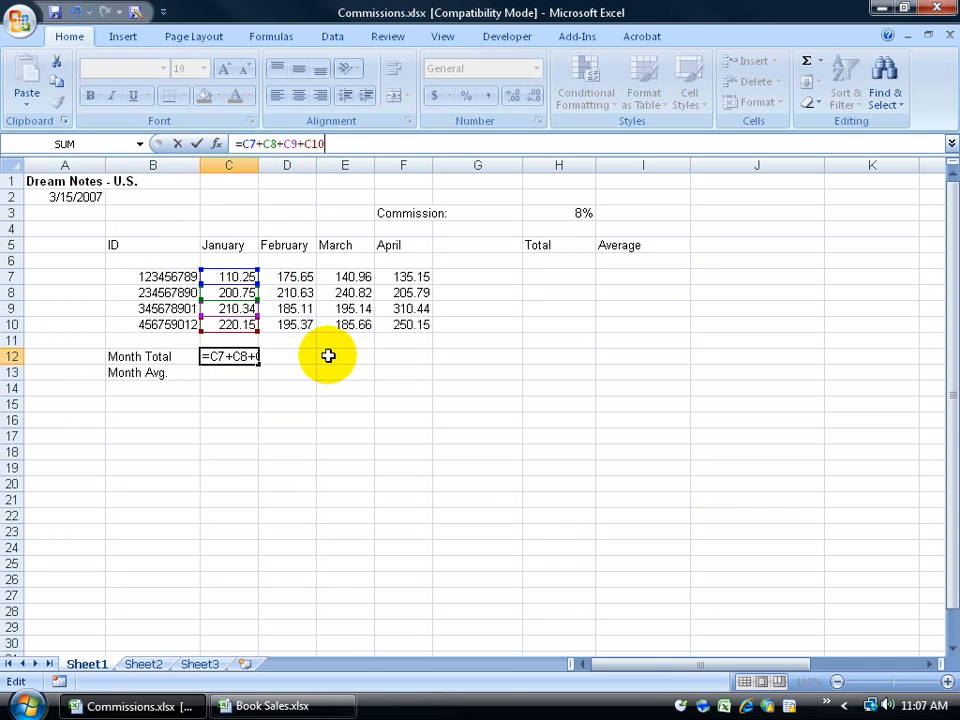
{"action": "key", "text": "Return"}
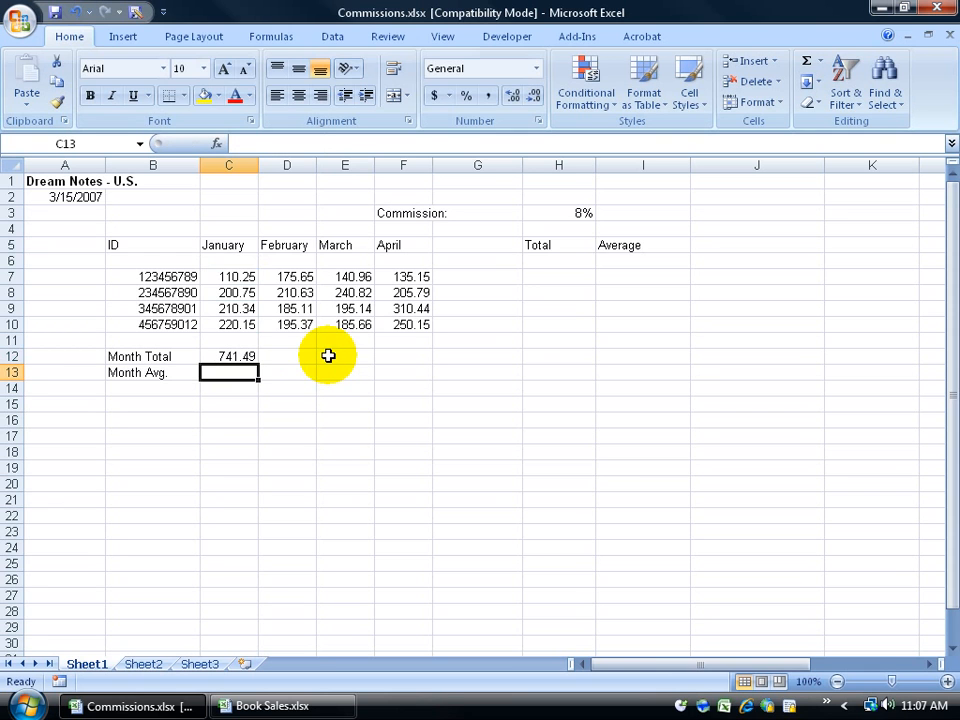
Step: Select January's sales C7:C10 and add Minimum and Maximum to the status bar summary
{"action": "left_click_drag", "start_coordinate": [240, 276], "coordinate": [243, 323]}
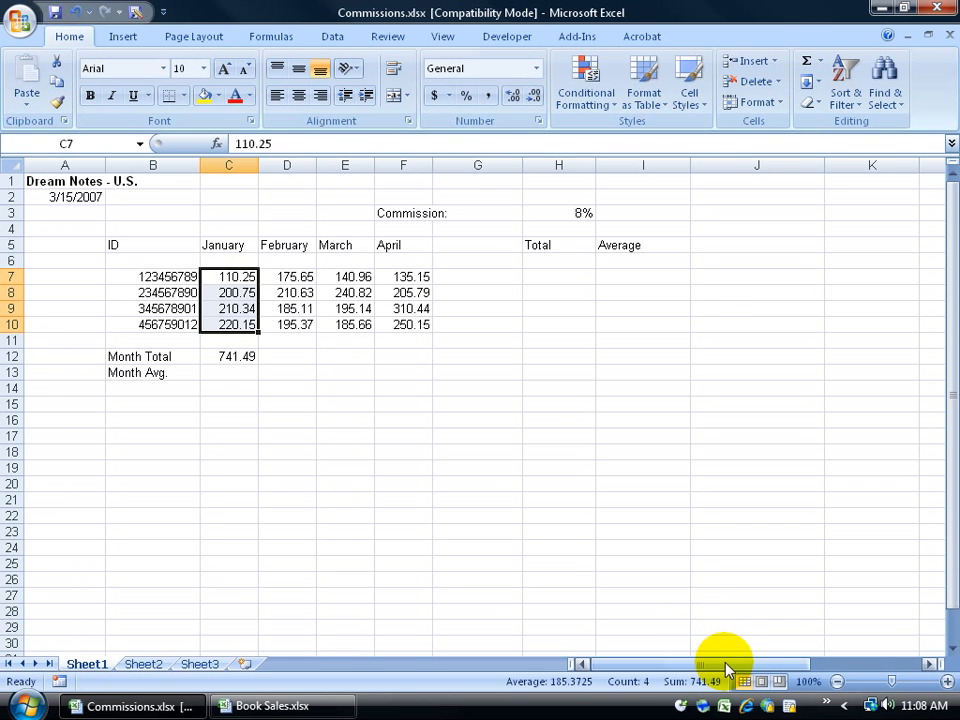
{"action": "right_click", "coordinate": [577, 686]}
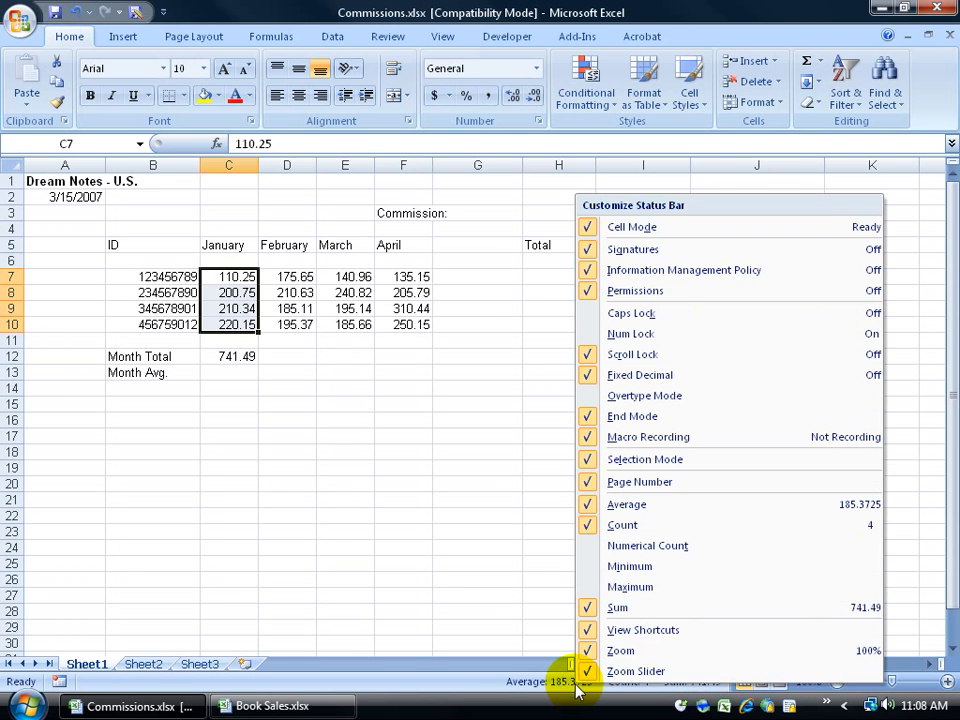
{"action": "left_click", "coordinate": [641, 588]}
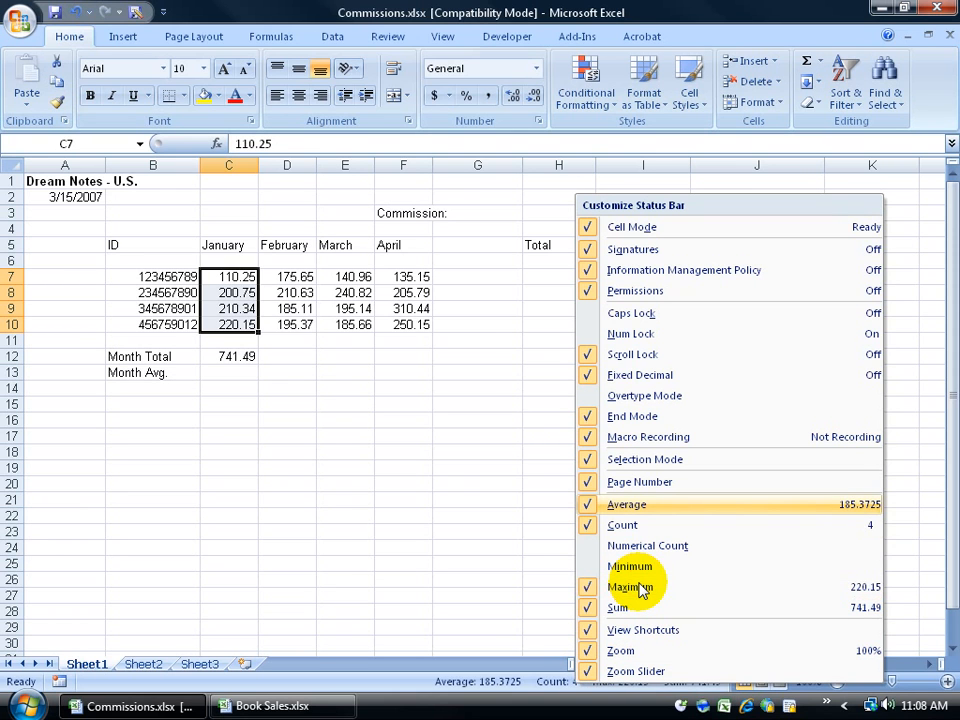
{"action": "left_click", "coordinate": [637, 568]}
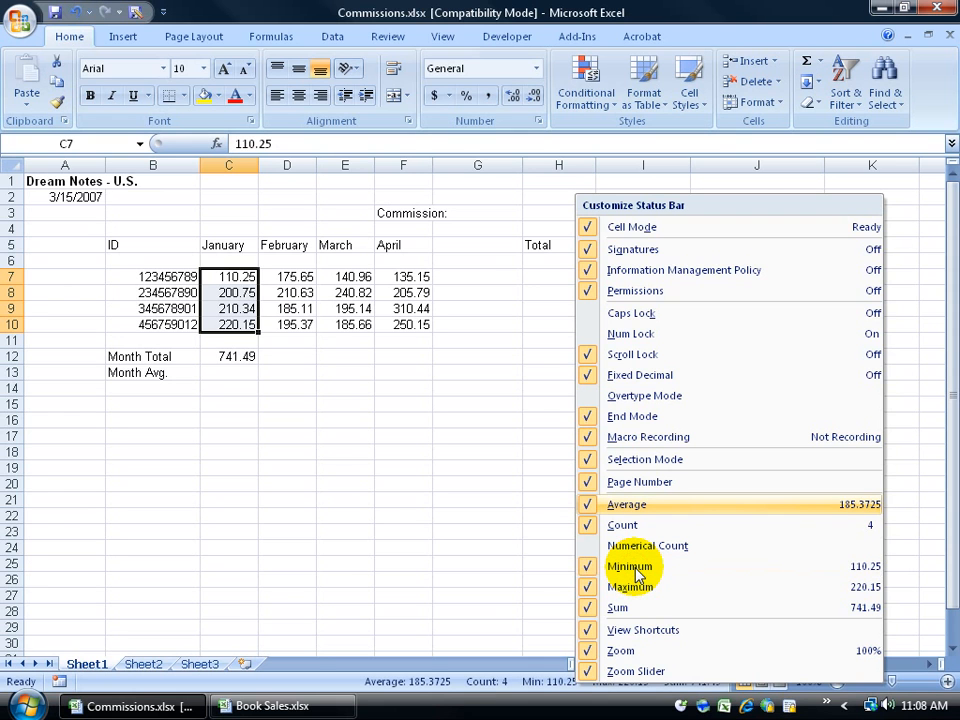
{"action": "key", "text": "Escape"}
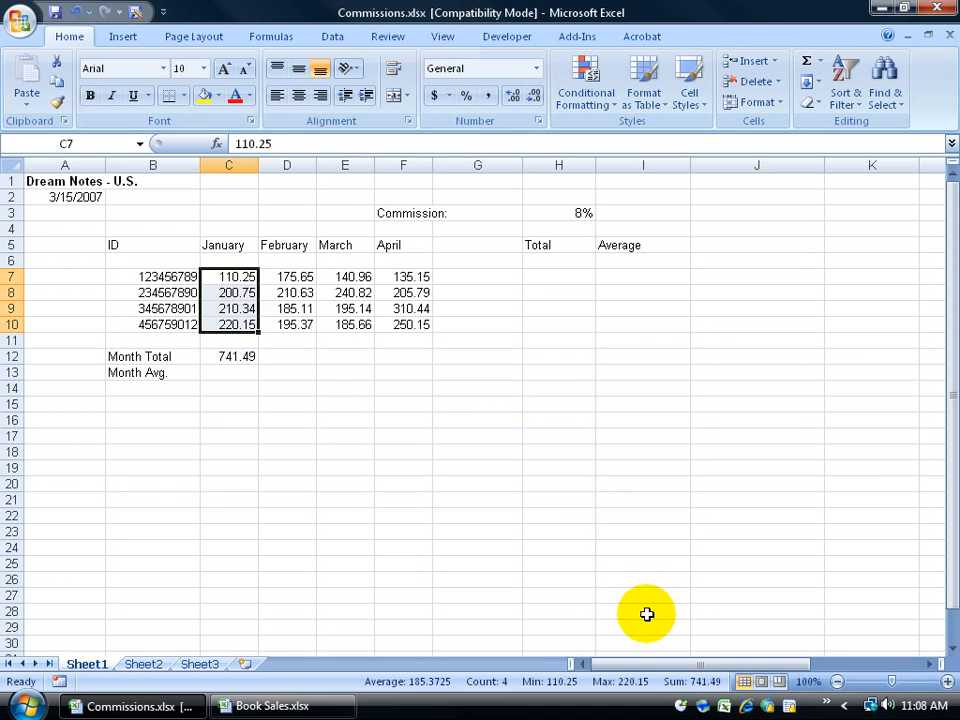
Step: Remove Minimum and Maximum from the status bar summary again
{"action": "right_click", "coordinate": [547, 681]}
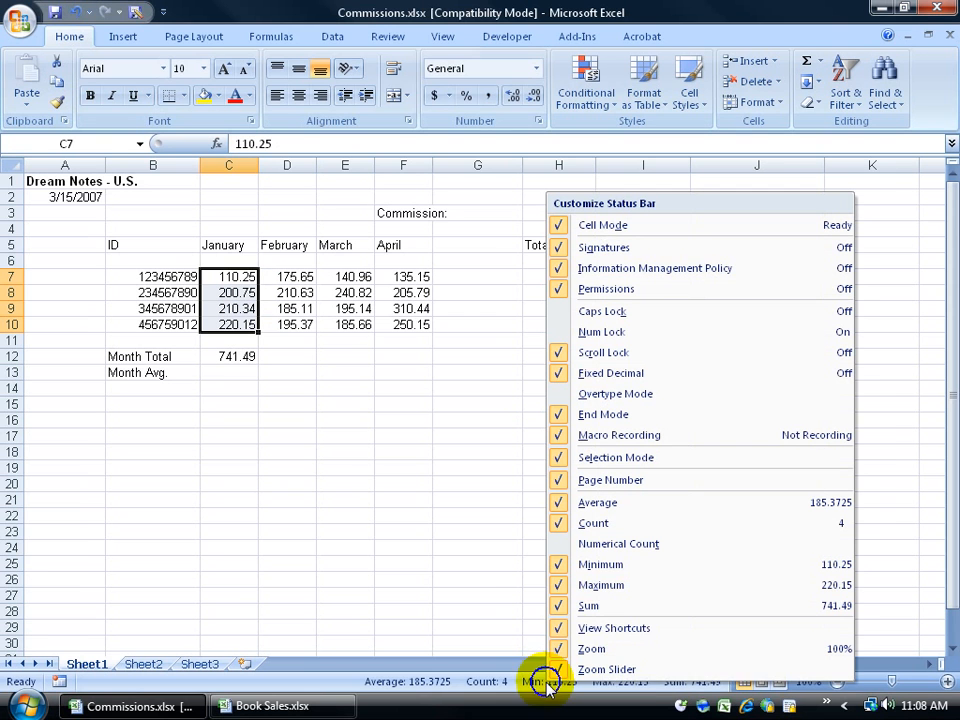
{"action": "left_click", "coordinate": [603, 594]}
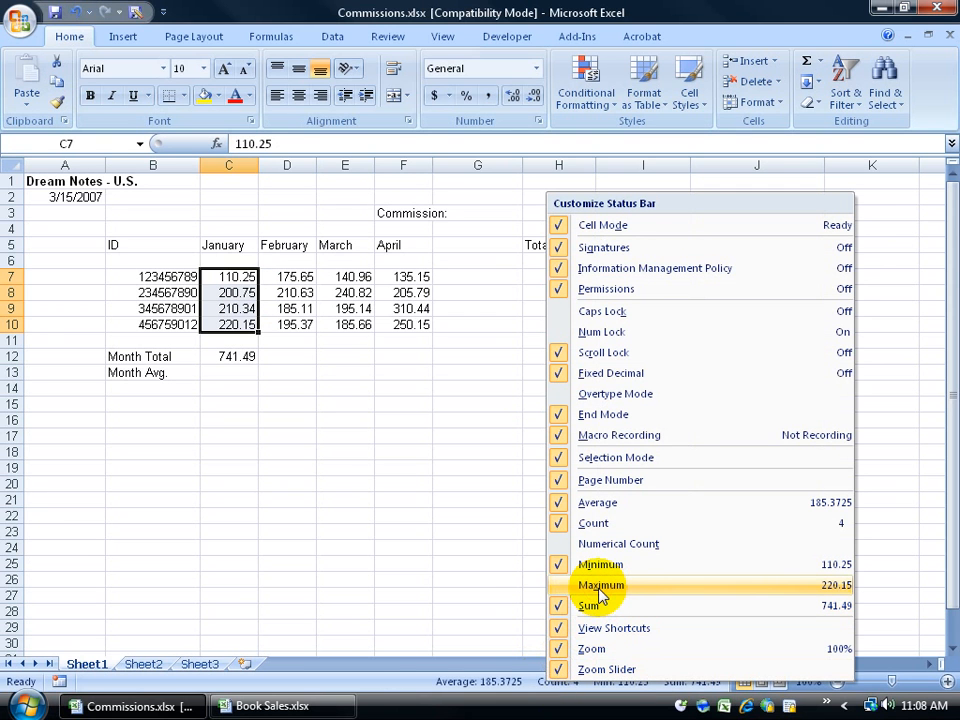
{"action": "left_click", "coordinate": [610, 566]}
{"action": "left_click", "coordinate": [435, 471]}
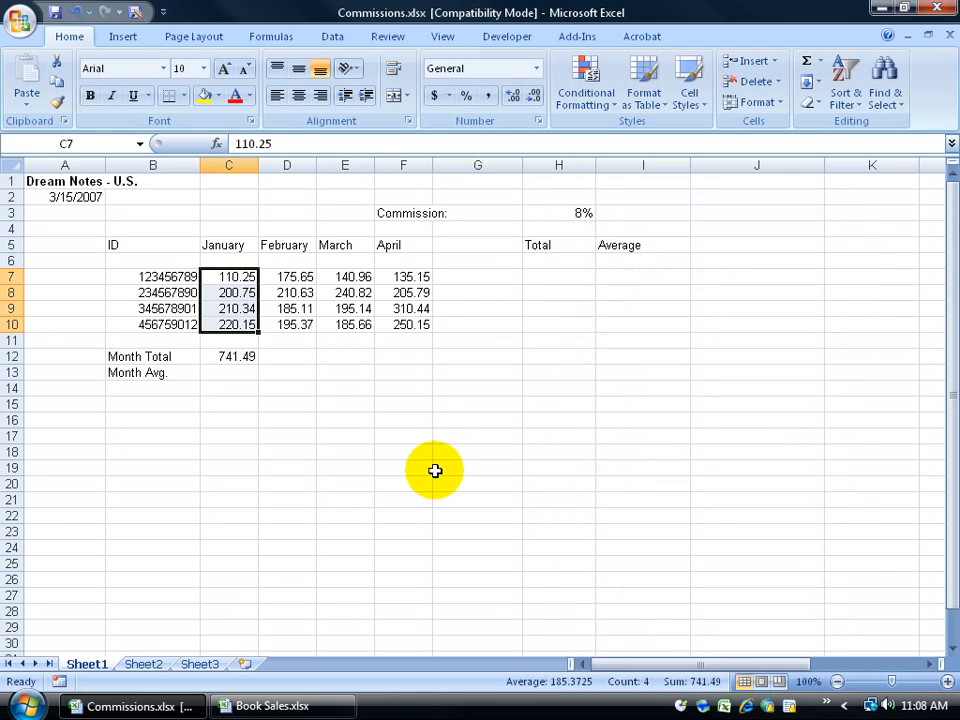
Step: Compare status bar figures for D7:F10, C7:C10 and D7:D10, then inspect C12
{"action": "left_click_drag", "start_coordinate": [291, 276], "coordinate": [407, 323]}
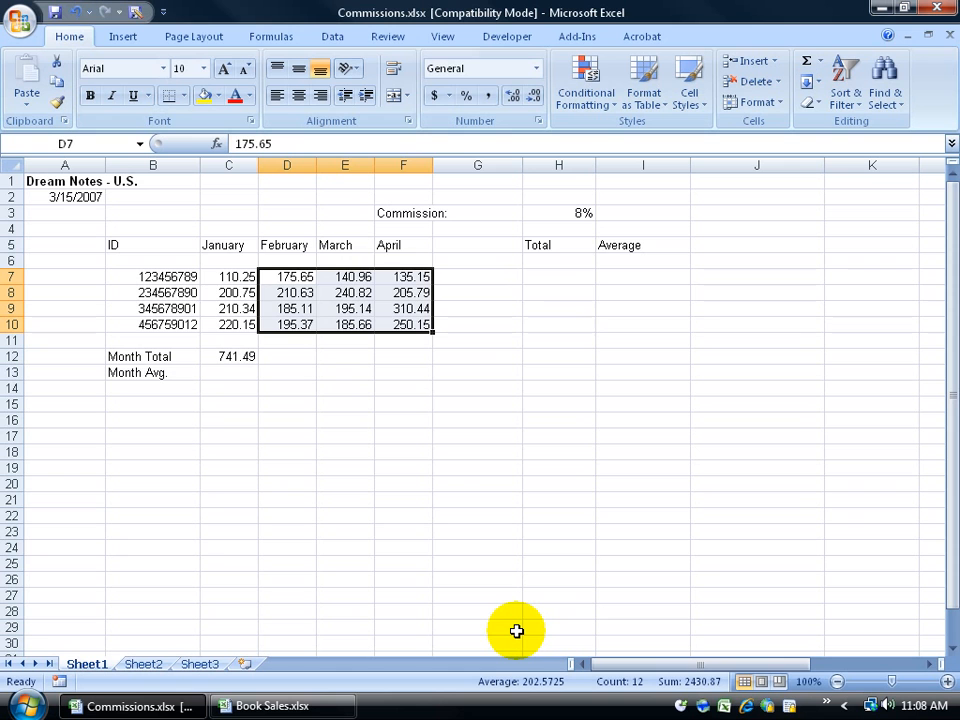
{"action": "left_click_drag", "start_coordinate": [240, 278], "coordinate": [238, 325]}
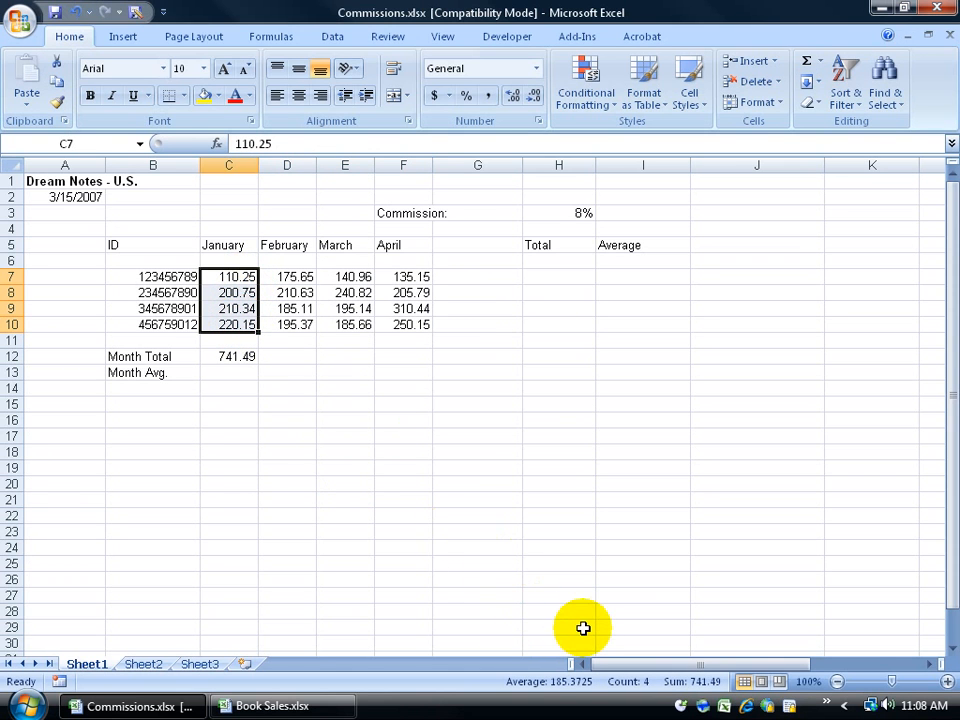
{"action": "left_click_drag", "start_coordinate": [302, 276], "coordinate": [296, 321]}
{"action": "left_click", "coordinate": [242, 356]}
{"action": "left_click", "coordinate": [279, 356]}
{"action": "left_click", "coordinate": [339, 356]}
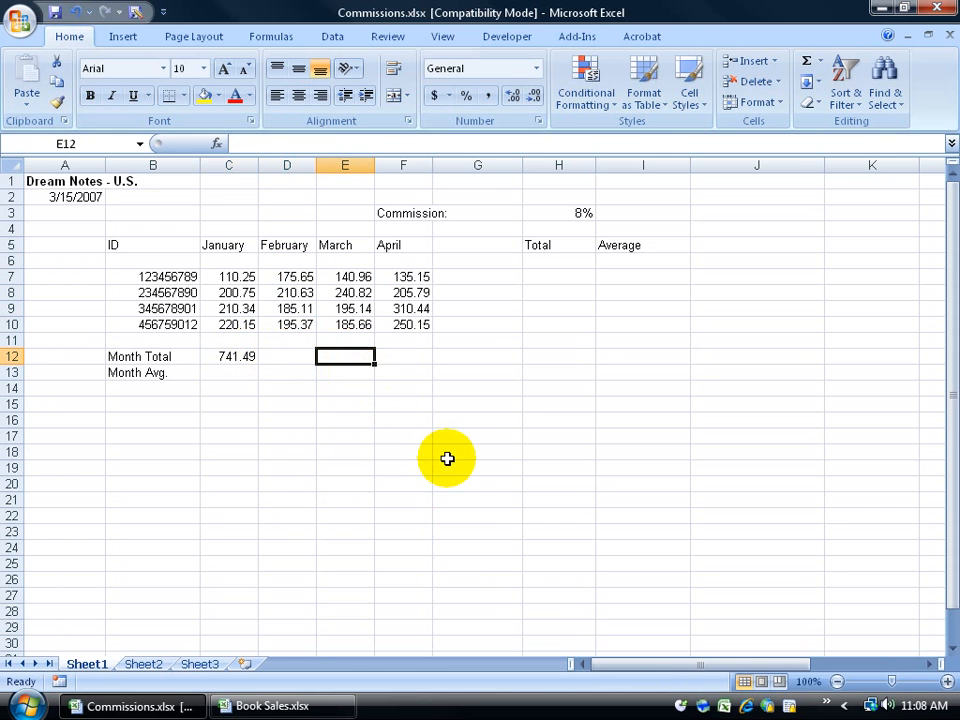
{"action": "left_click_drag", "start_coordinate": [231, 276], "coordinate": [240, 318]}
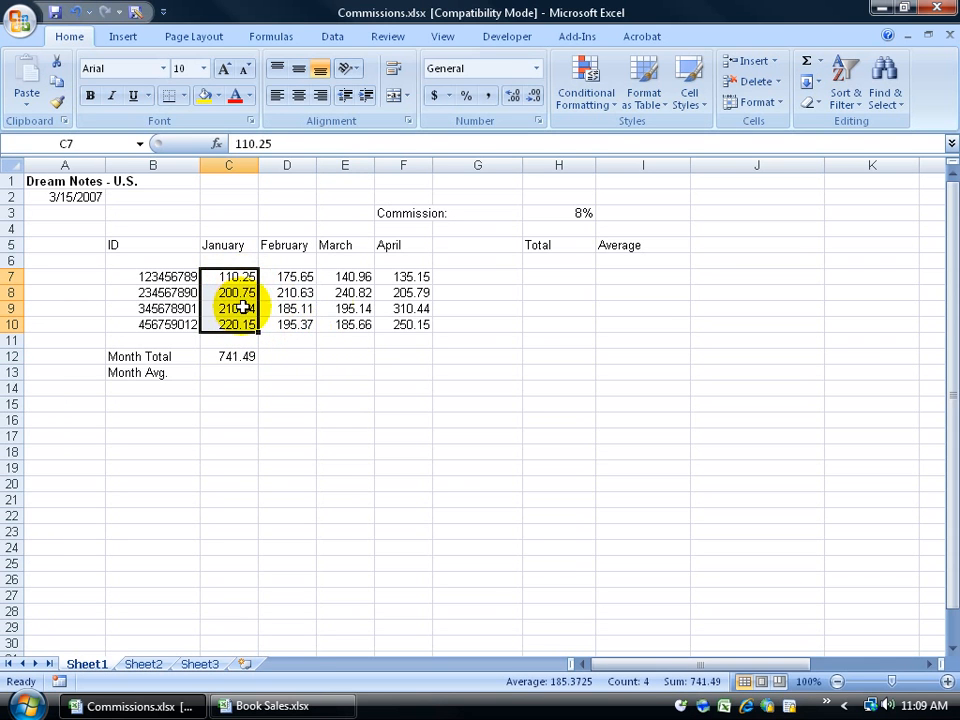
{"action": "left_click", "coordinate": [343, 292], "text": "ctrl"}
{"action": "left_click", "coordinate": [405, 324], "text": "ctrl"}
{"action": "left_click", "coordinate": [410, 277], "text": "ctrl"}
{"action": "left_click_drag", "start_coordinate": [407, 293], "coordinate": [407, 308]}
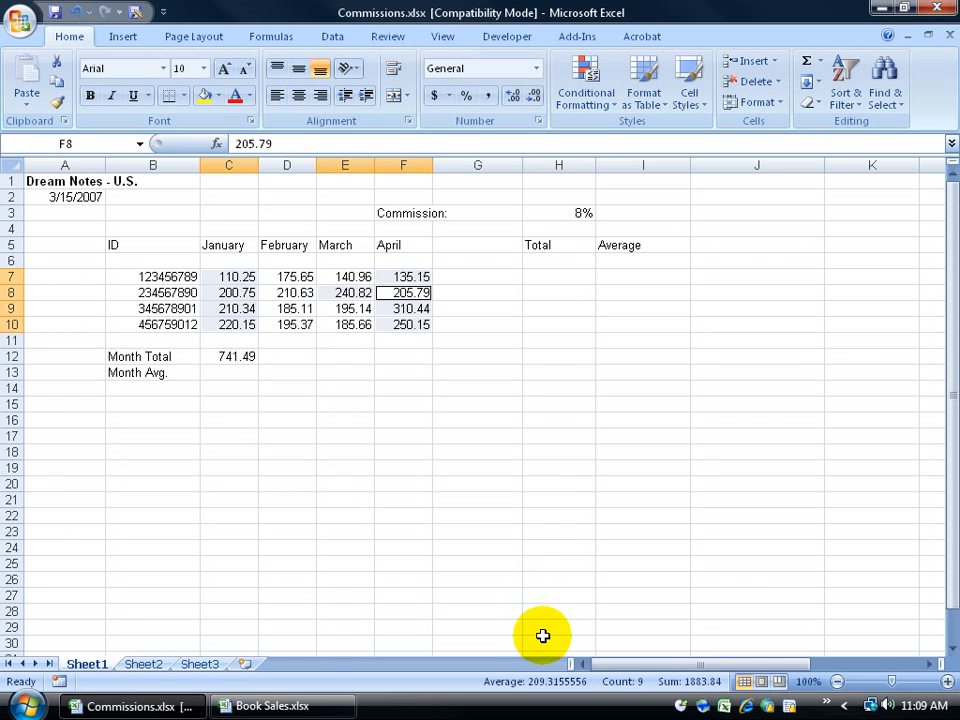
{"action": "left_click", "coordinate": [297, 353]}
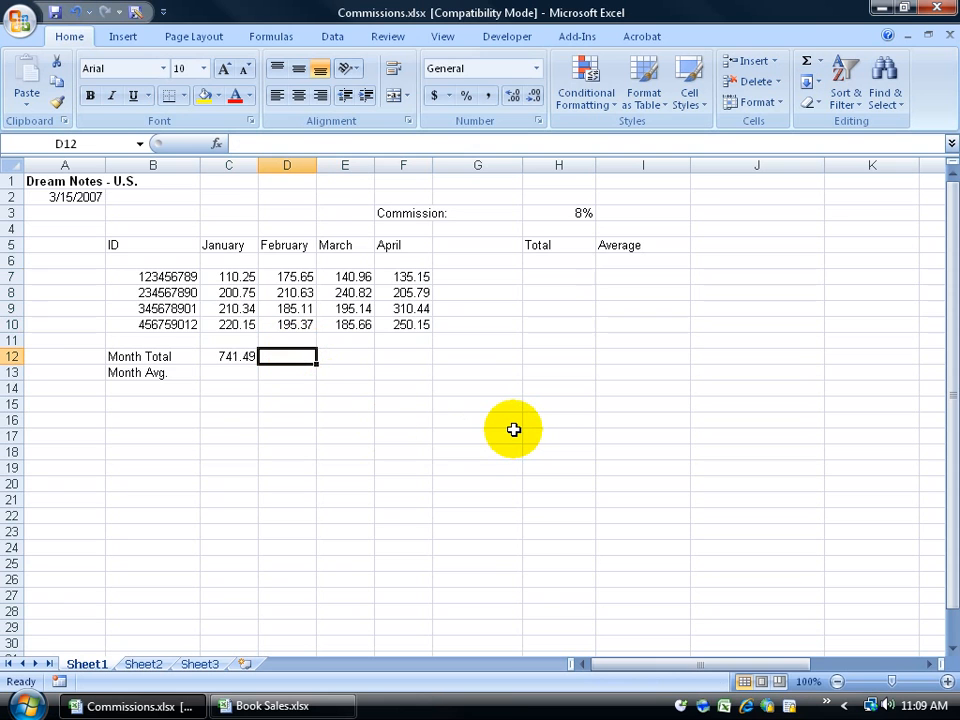
Step: Type the February total formula =D7+D8+D9+D10 into D12, giving 766.76
{"action": "type", "text": "="}
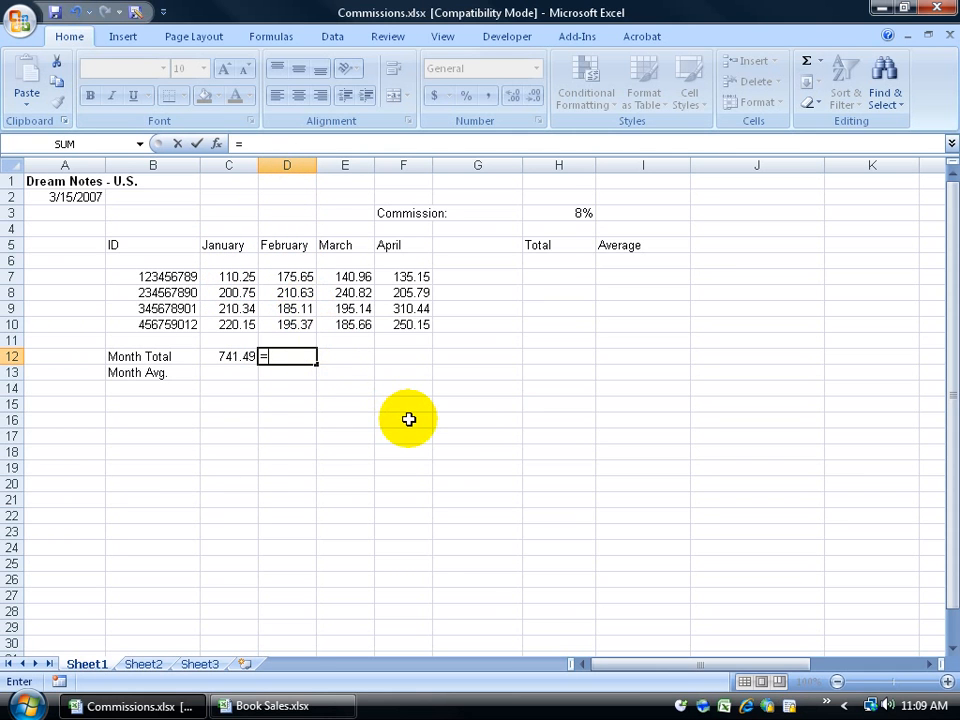
{"action": "type", "text": "d"}
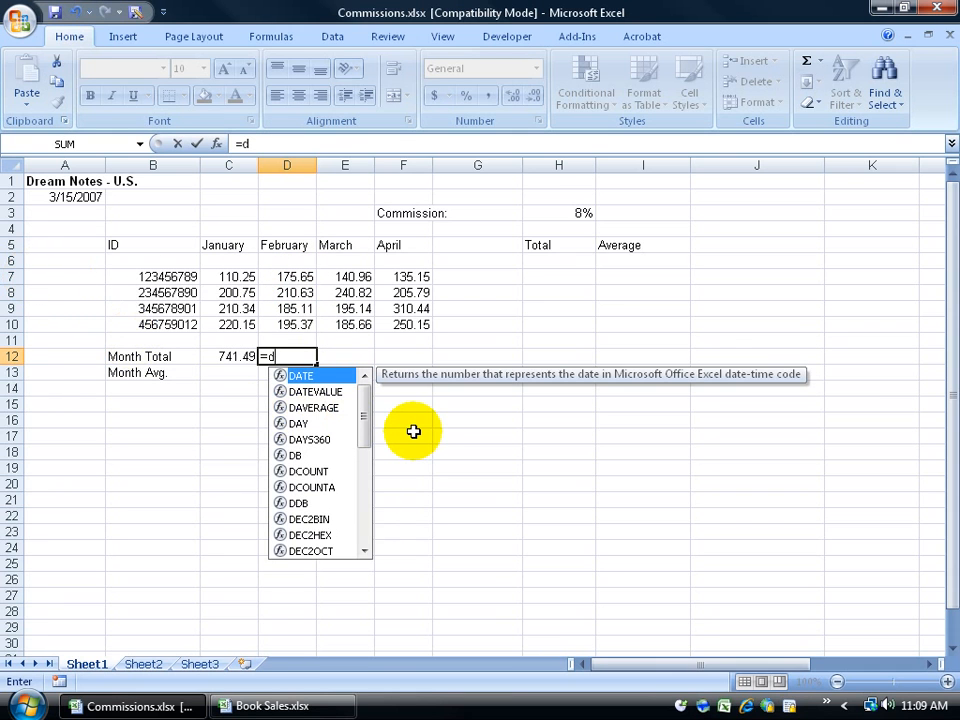
{"action": "type", "text": "7+"}
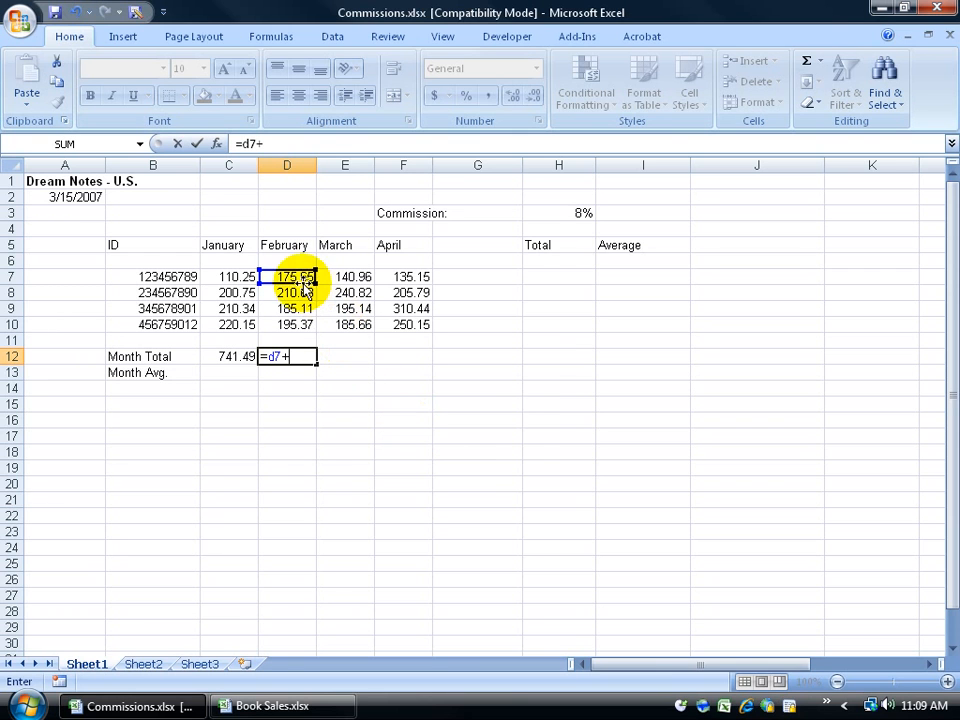
{"action": "mouse_move", "coordinate": [300, 281]}
{"action": "left_mouse_down"}
{"action": "mouse_move", "coordinate": [183, 279]}
{"action": "mouse_move", "coordinate": [298, 284]}
{"action": "left_mouse_up"}
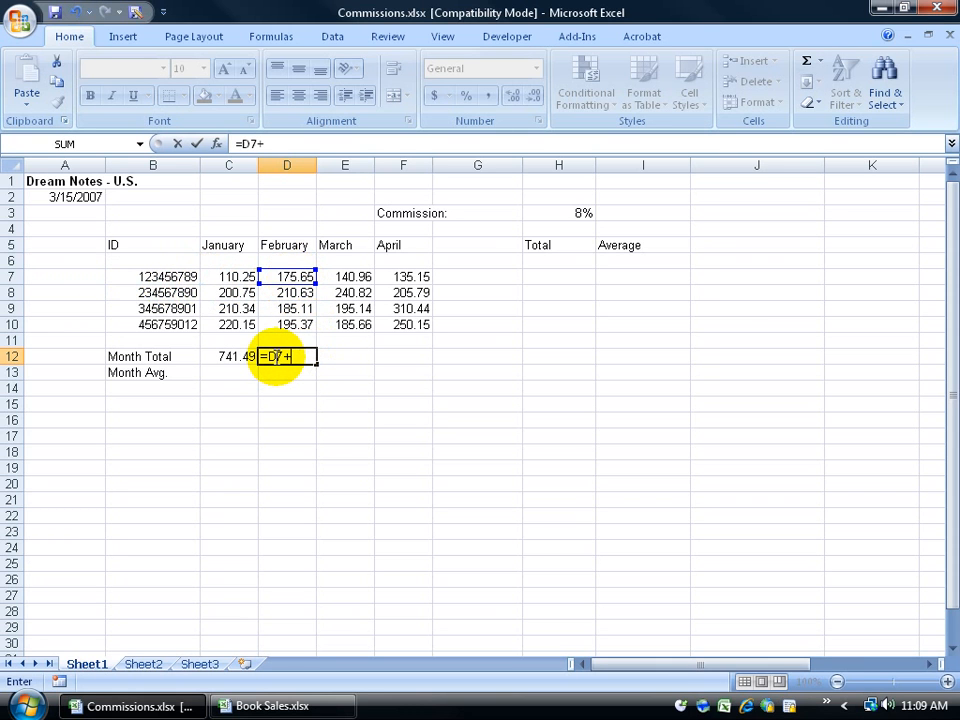
{"action": "type", "text": "d8"}
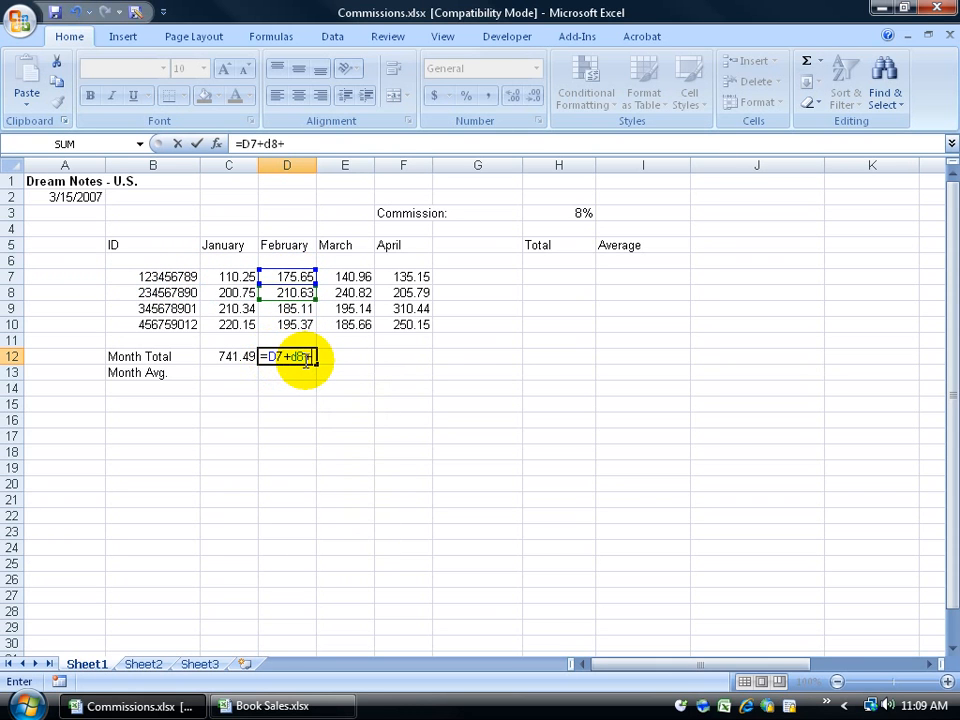
{"action": "type", "text": "+d9+d10"}
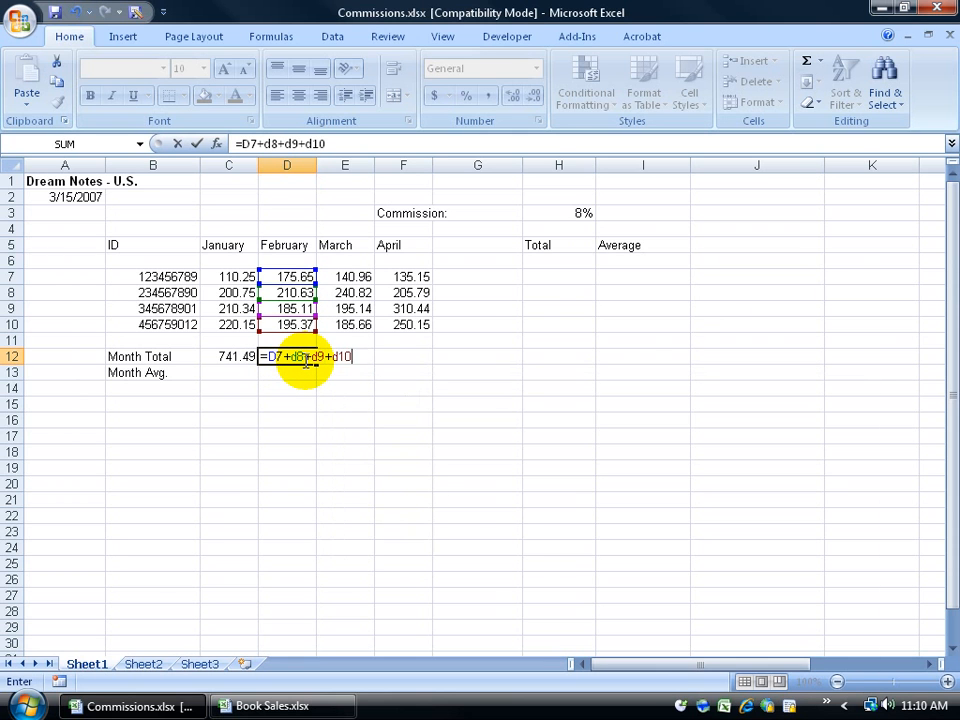
{"action": "key", "text": "Return"}
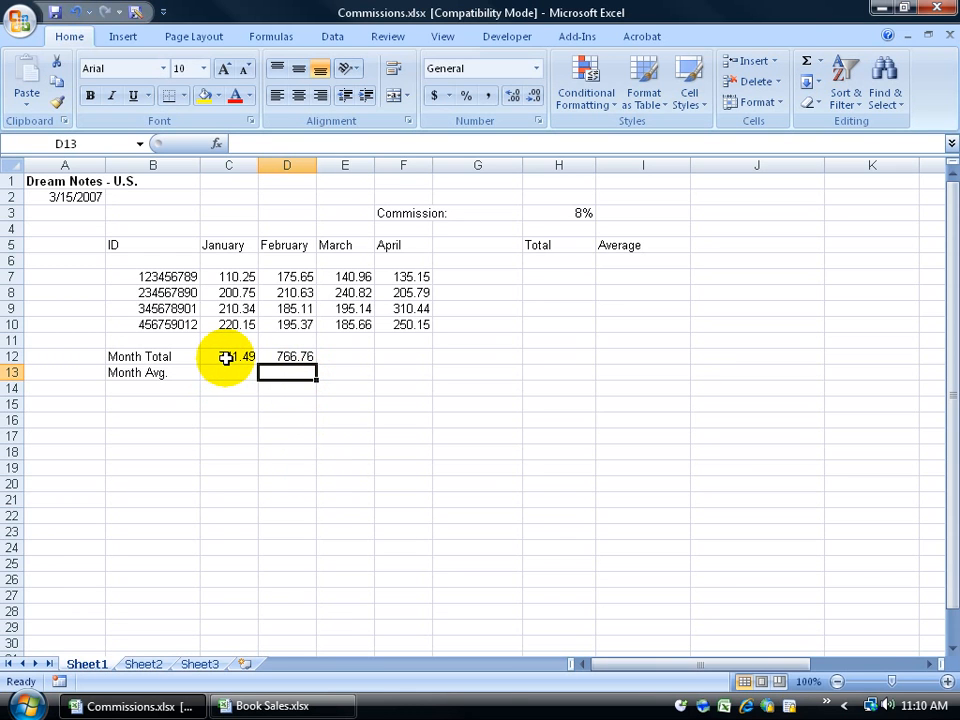
{"action": "left_click", "coordinate": [339, 356]}
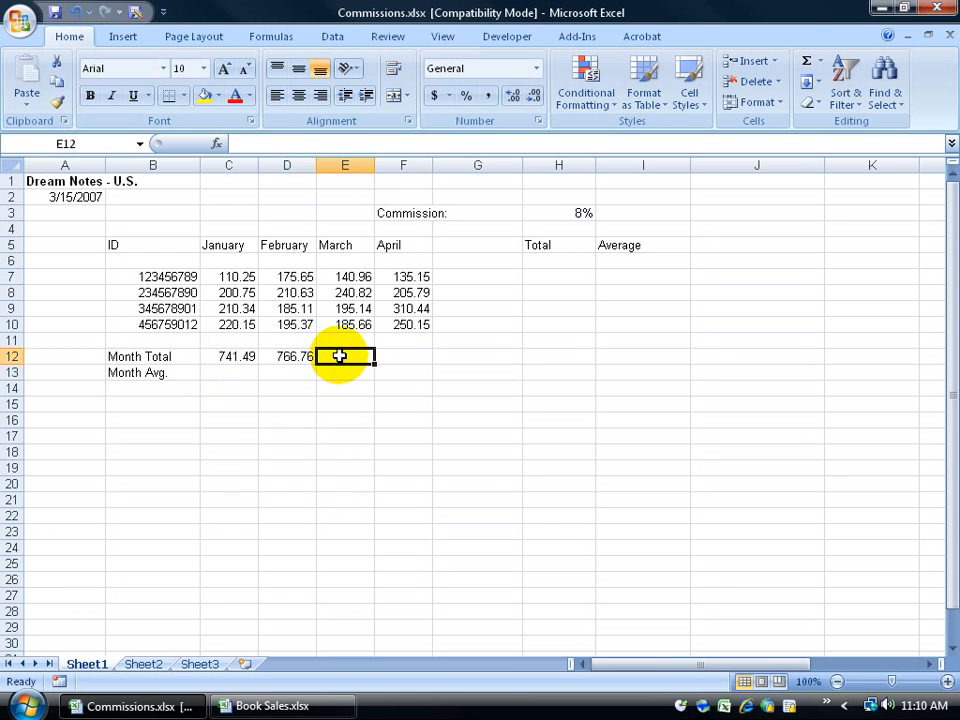
{"action": "left_click", "coordinate": [394, 356]}
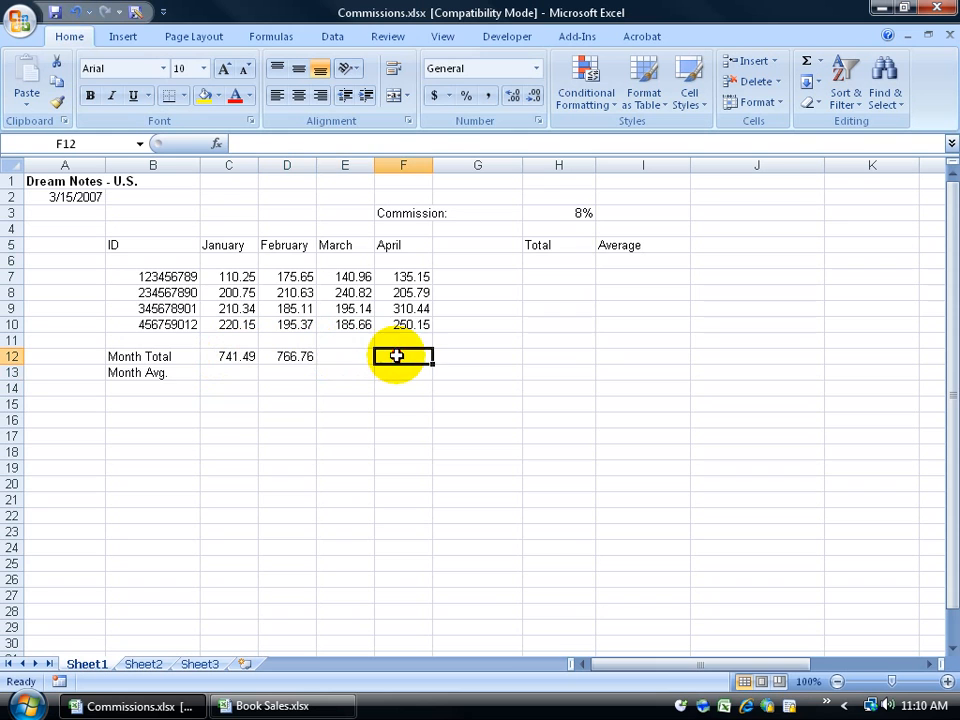
{"action": "left_click", "coordinate": [284, 356]}
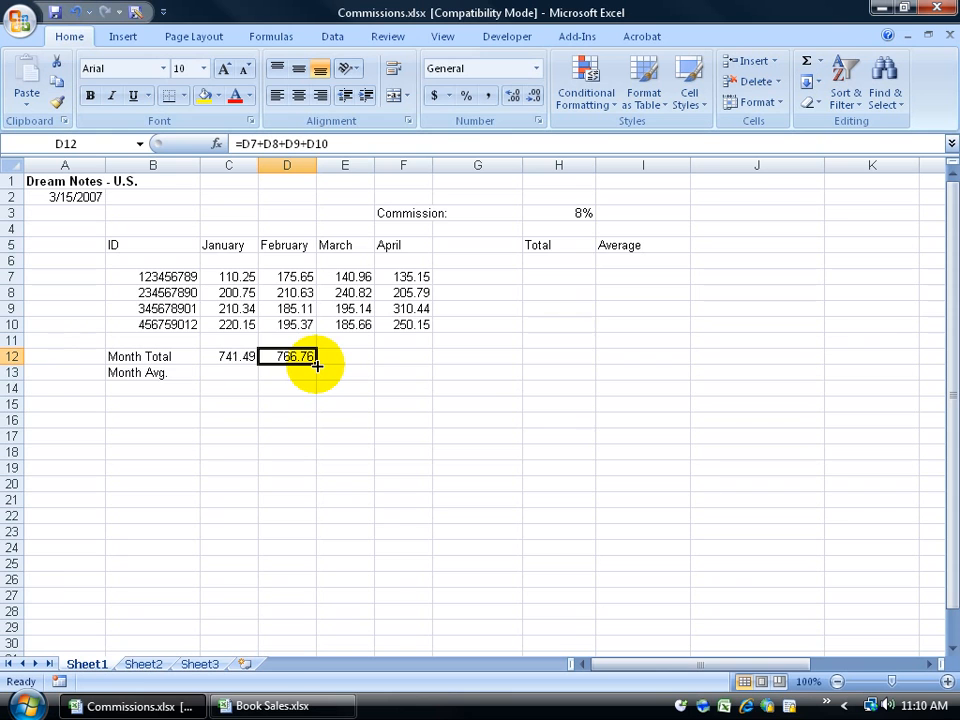
{"action": "left_click_drag", "start_coordinate": [317, 366], "coordinate": [418, 366]}
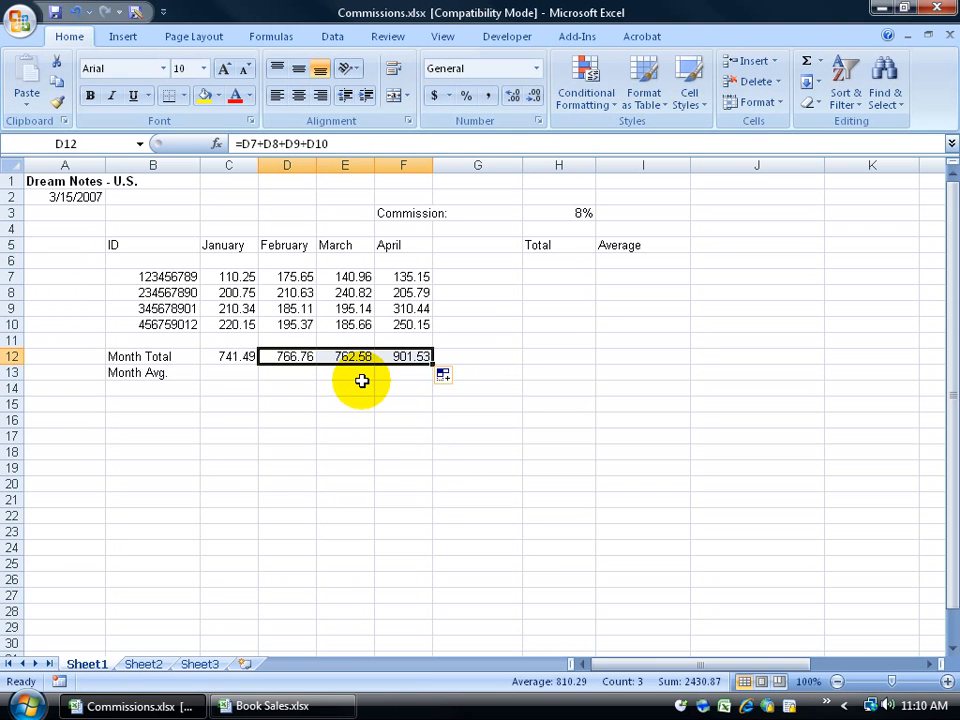
{"action": "left_click", "coordinate": [290, 357]}
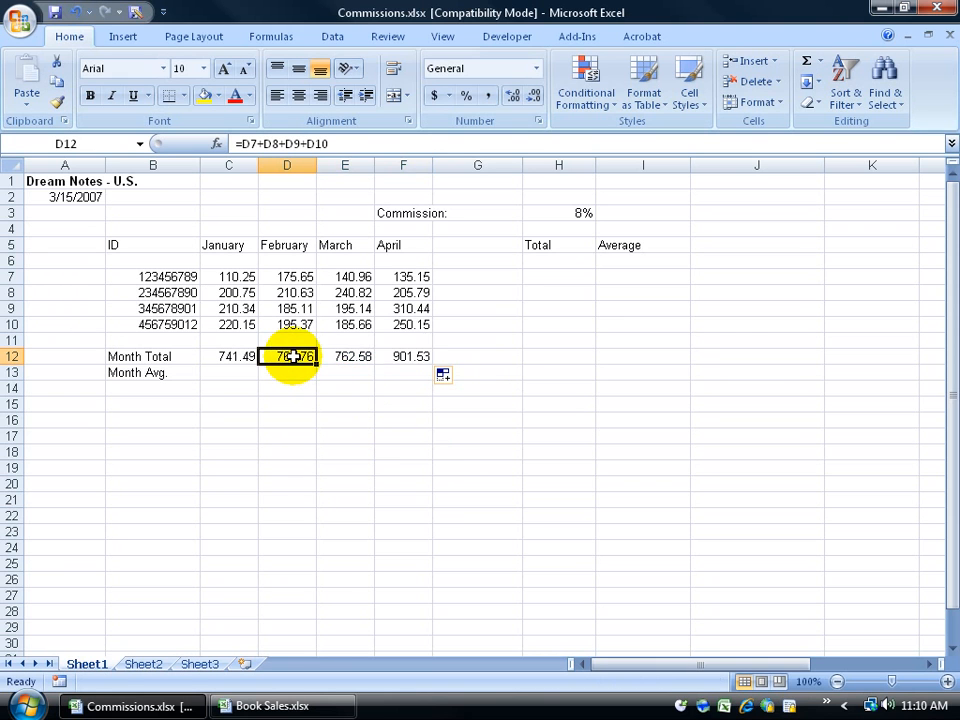
{"action": "left_click", "coordinate": [344, 356]}
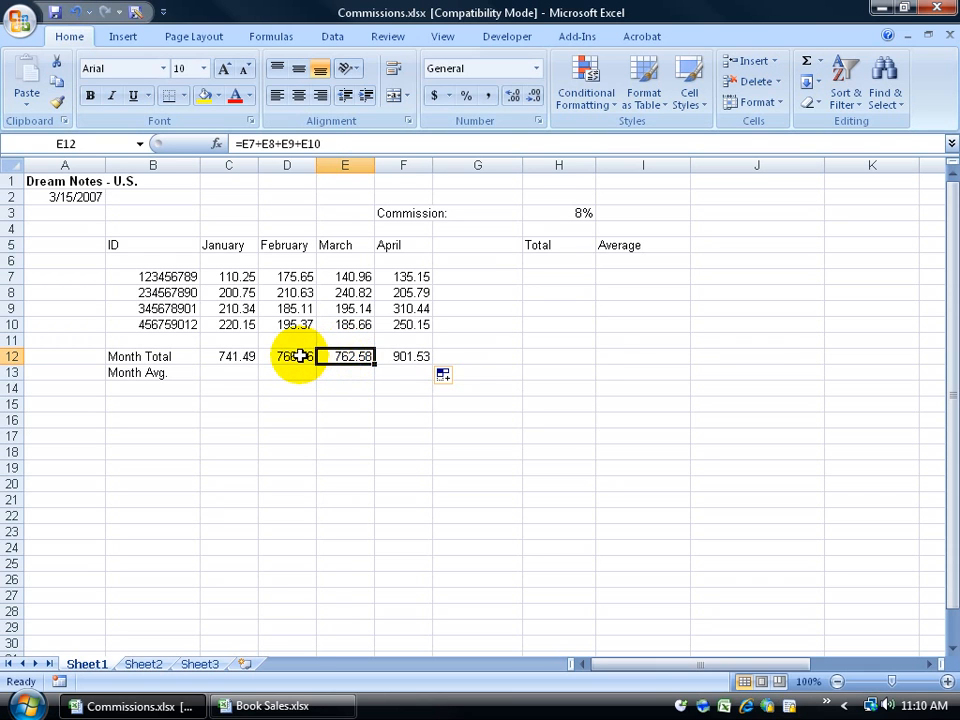
{"action": "left_click", "coordinate": [300, 356]}
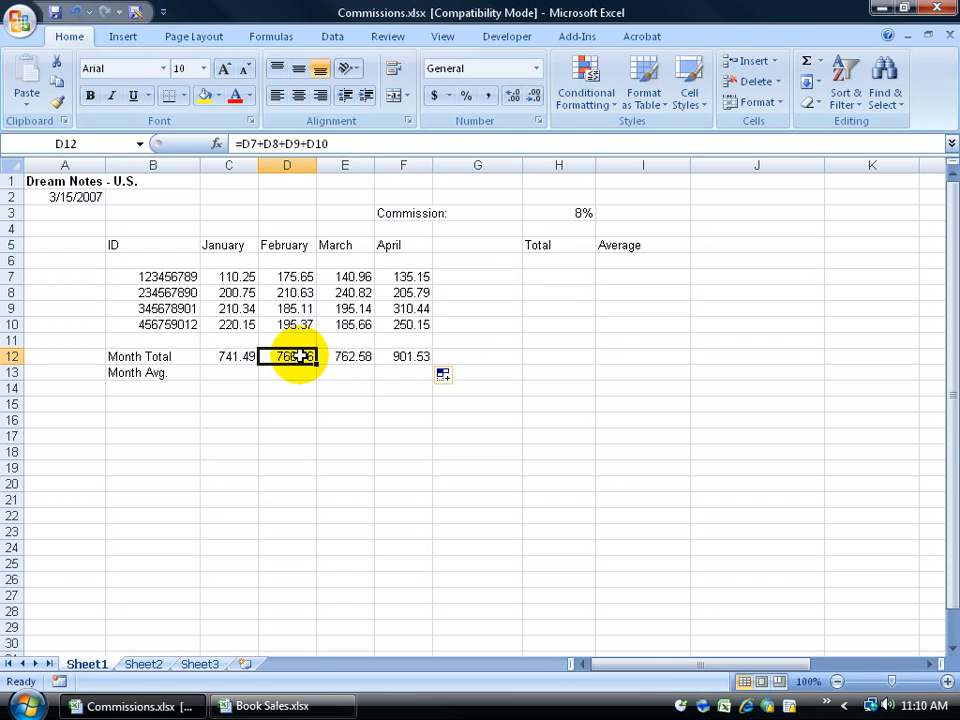
{"action": "left_click", "coordinate": [360, 357]}
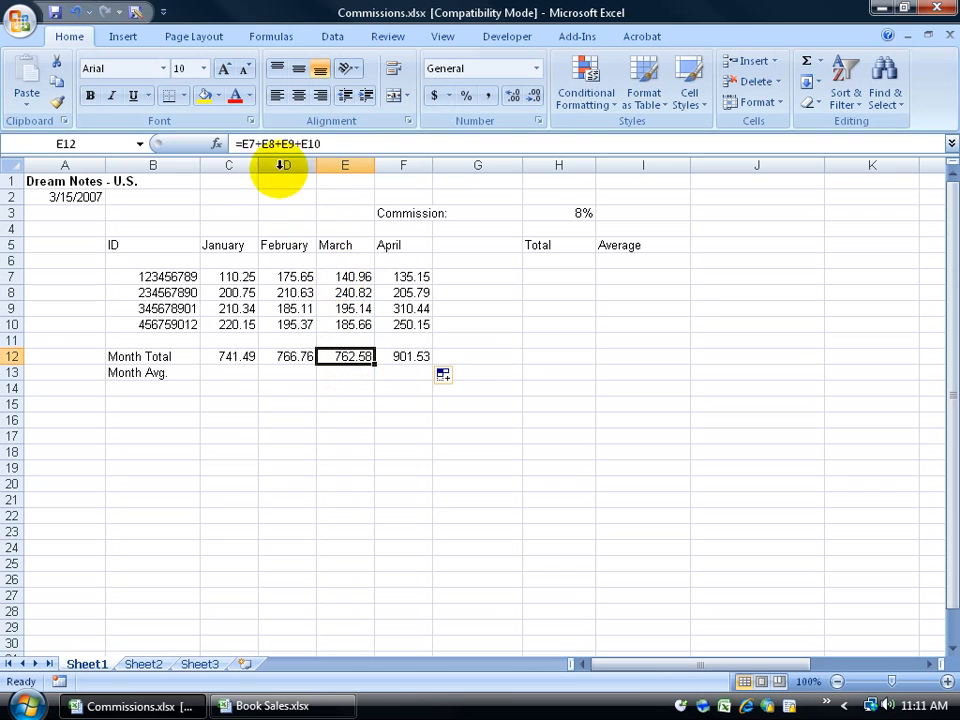
{"action": "left_click", "coordinate": [346, 162]}
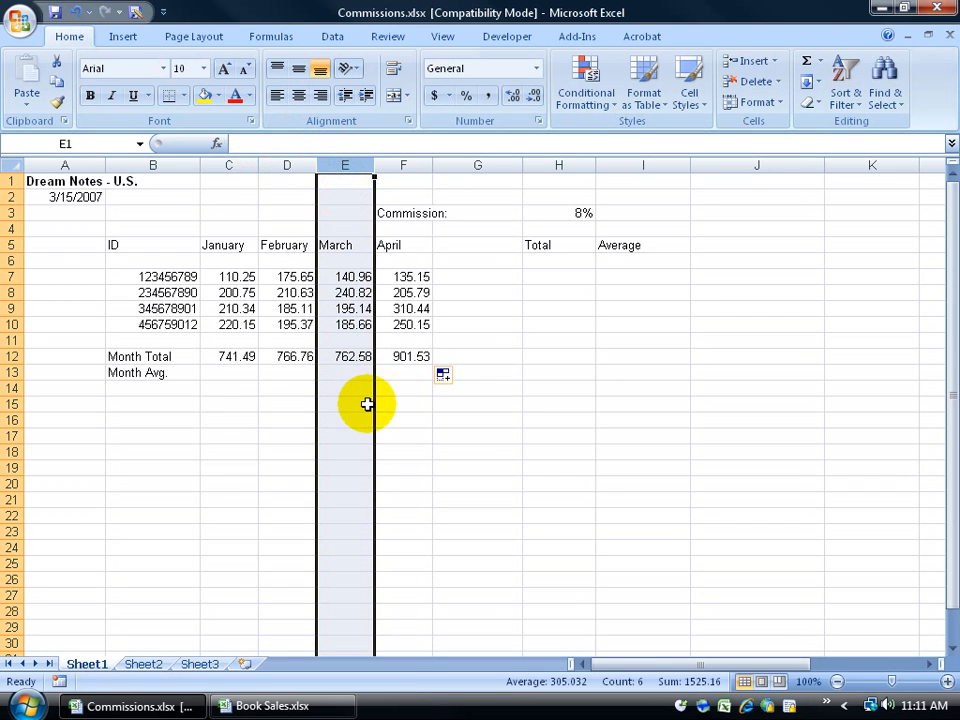
{"action": "left_click", "coordinate": [358, 358]}
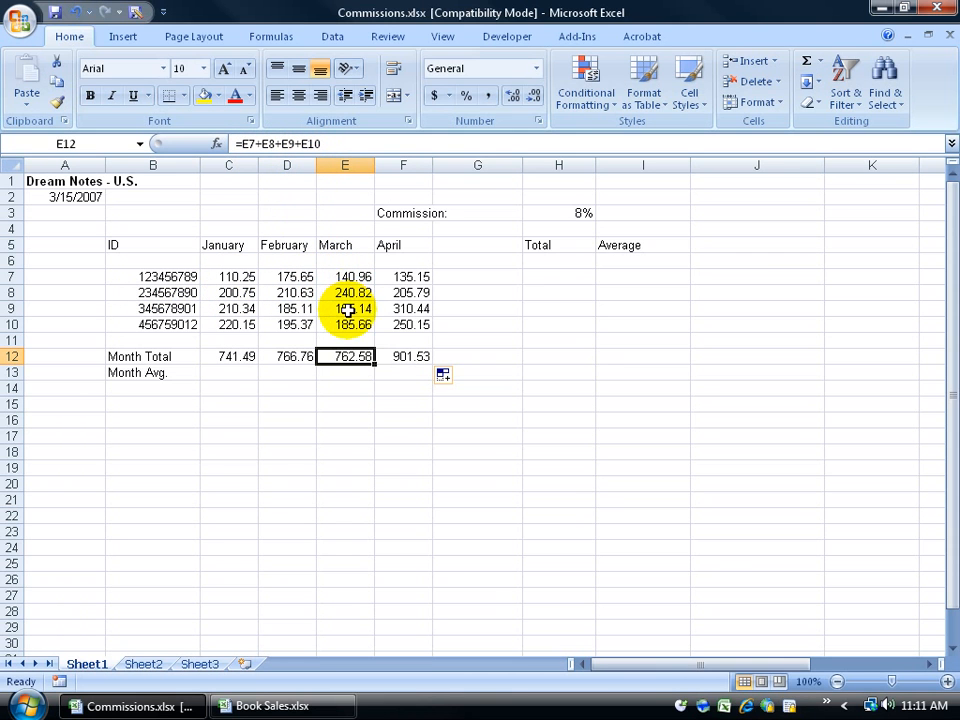
{"action": "left_click", "coordinate": [397, 356]}
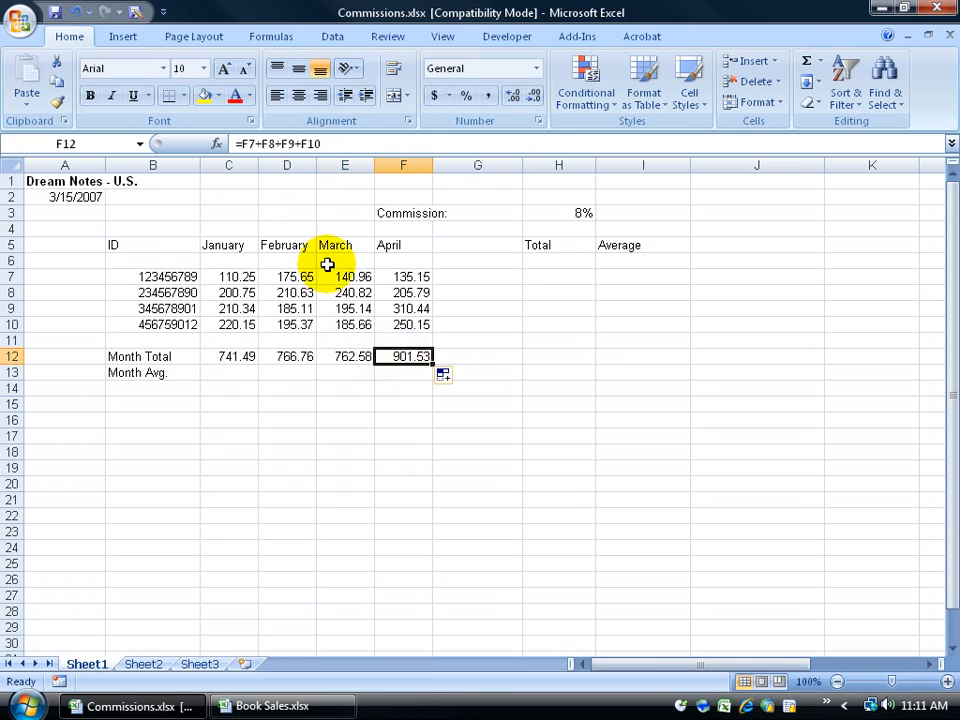
{"action": "left_click", "coordinate": [298, 361]}
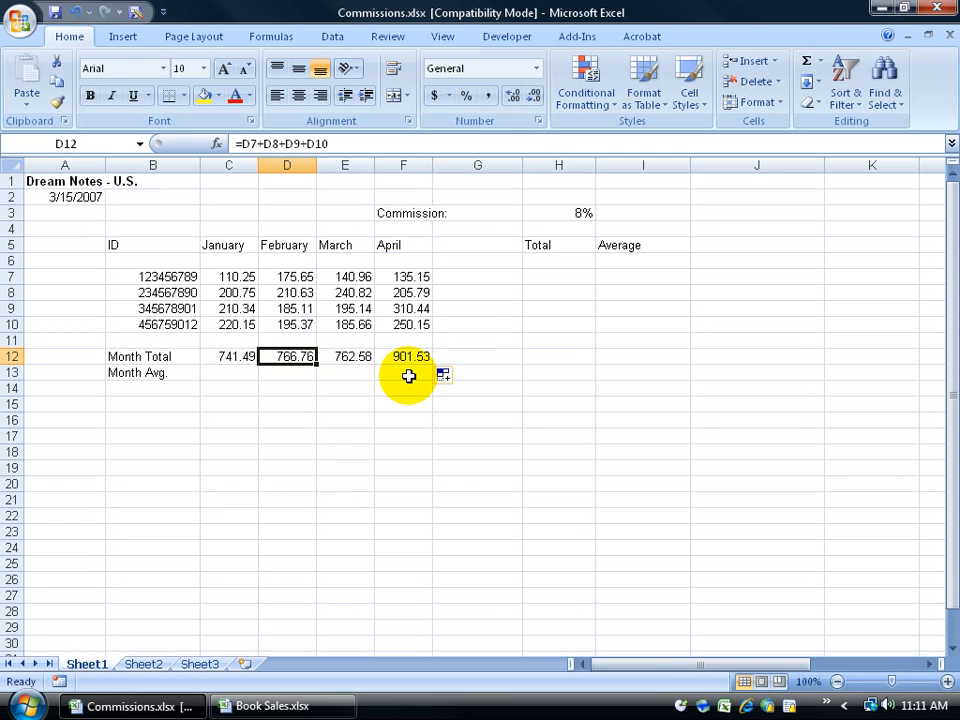
Step: Undo the March and April totals and check C12 and the empty E12
{"action": "left_click", "coordinate": [75, 11]}
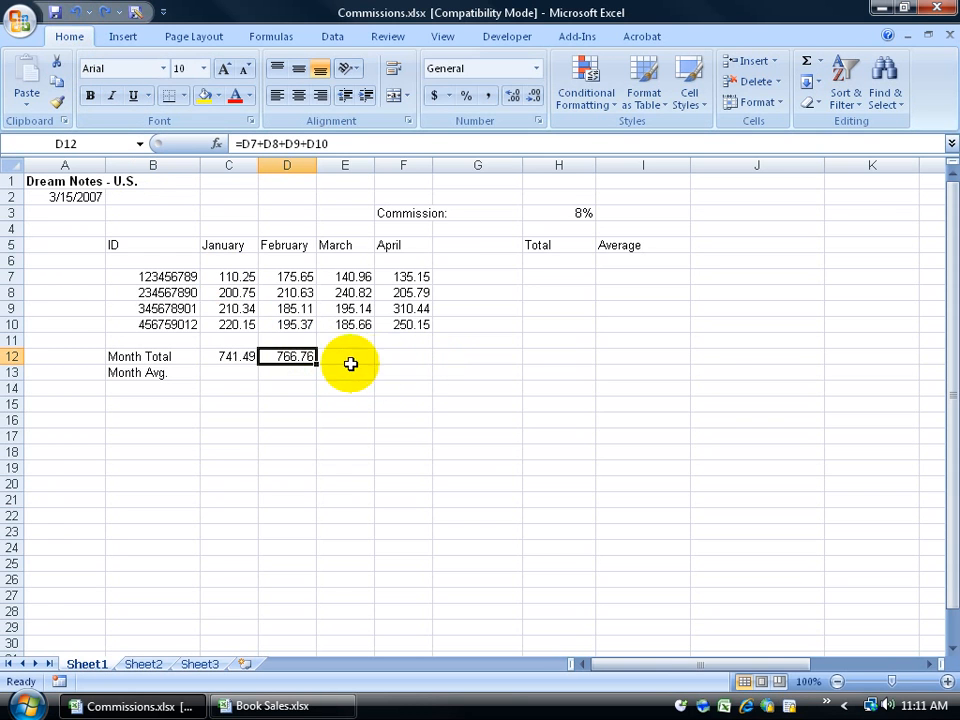
{"action": "left_click", "coordinate": [245, 359]}
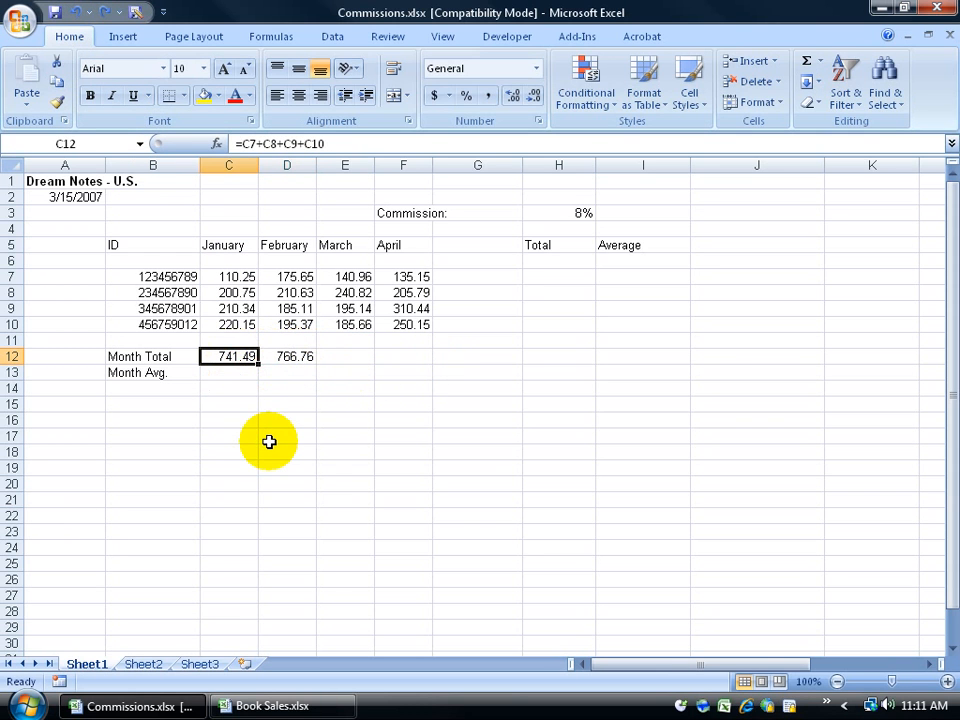
{"action": "left_click", "coordinate": [339, 357]}
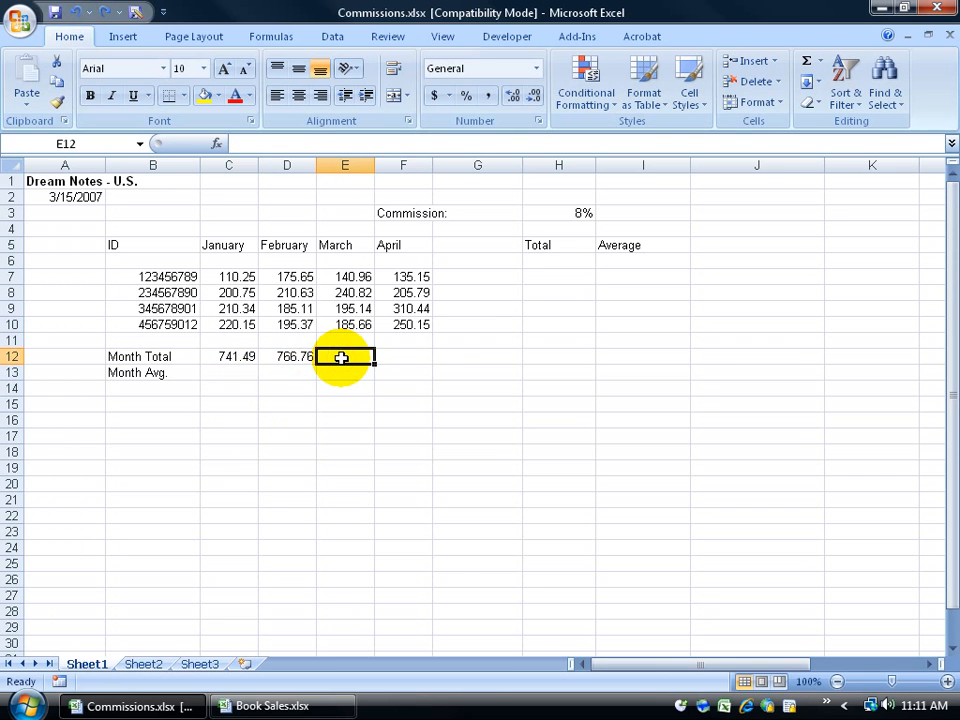
Step: Copy the January total formula from C12 and paste it into F12
{"action": "left_click", "coordinate": [238, 357]}
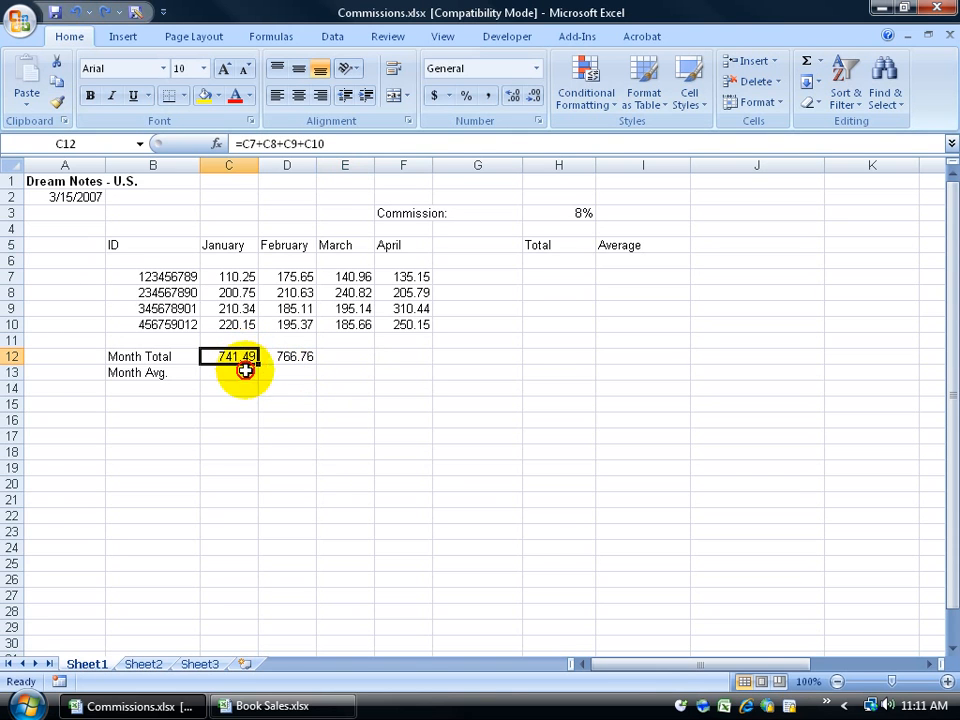
{"action": "left_click", "coordinate": [57, 84]}
{"action": "left_click", "coordinate": [392, 357]}
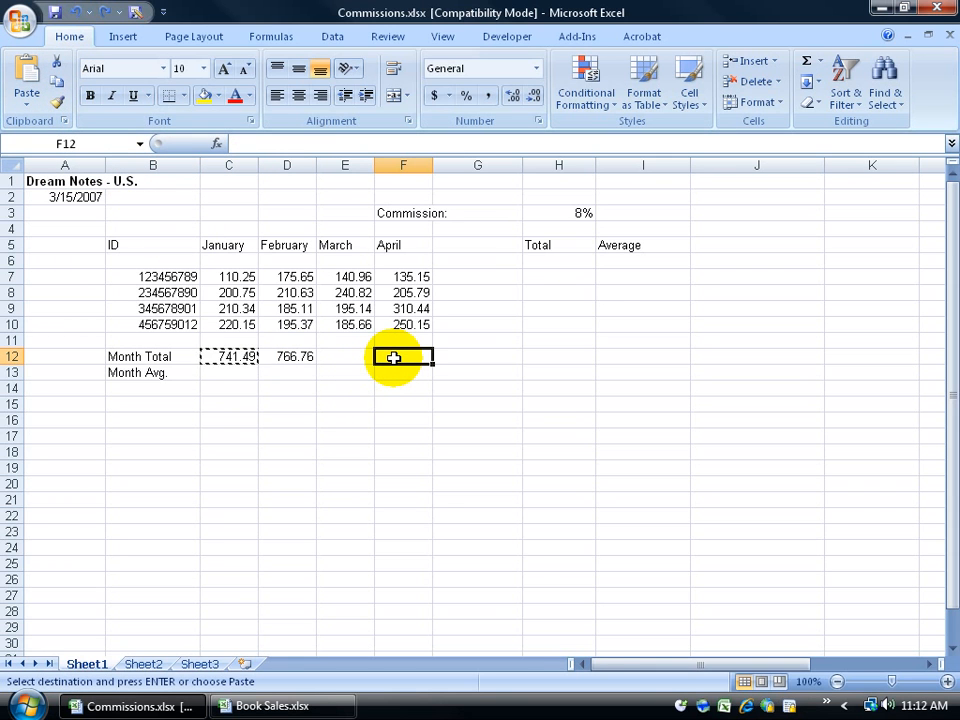
{"action": "right_click", "coordinate": [394, 357]}
{"action": "left_click", "coordinate": [435, 412]}
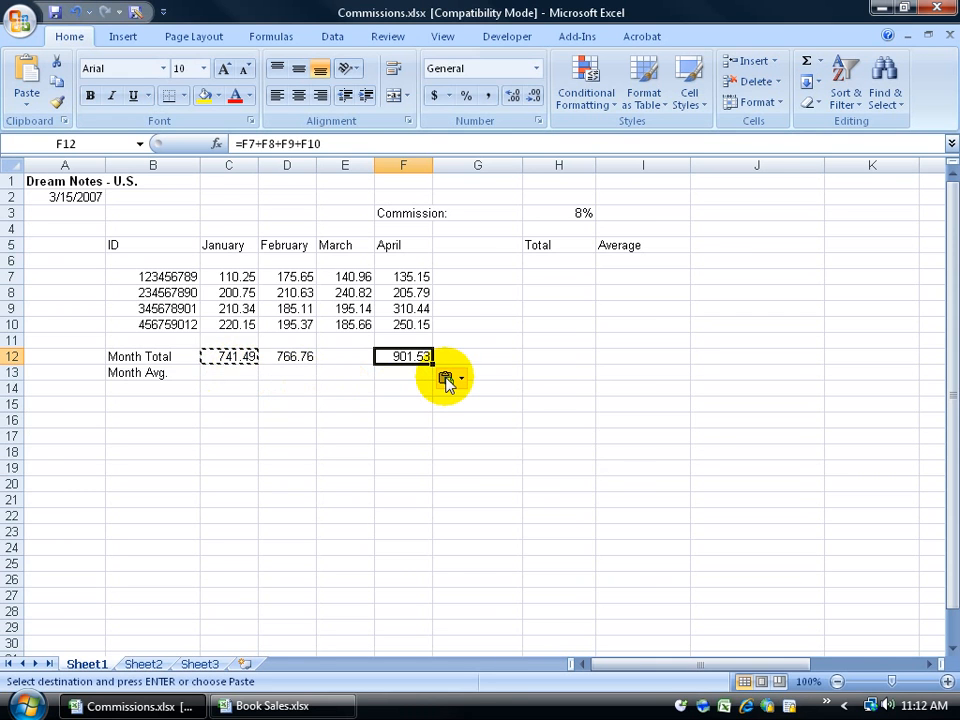
Step: Switch F12's paste to Values Only, then undo it and cancel copy mode
{"action": "left_click", "coordinate": [446, 379]}
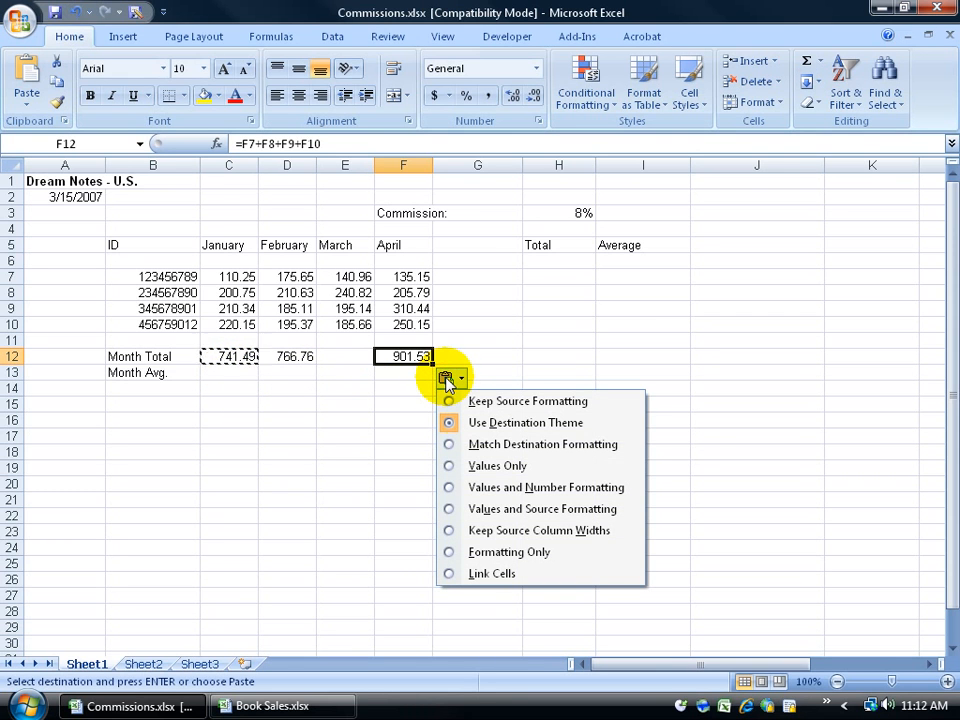
{"action": "left_click", "coordinate": [465, 467]}
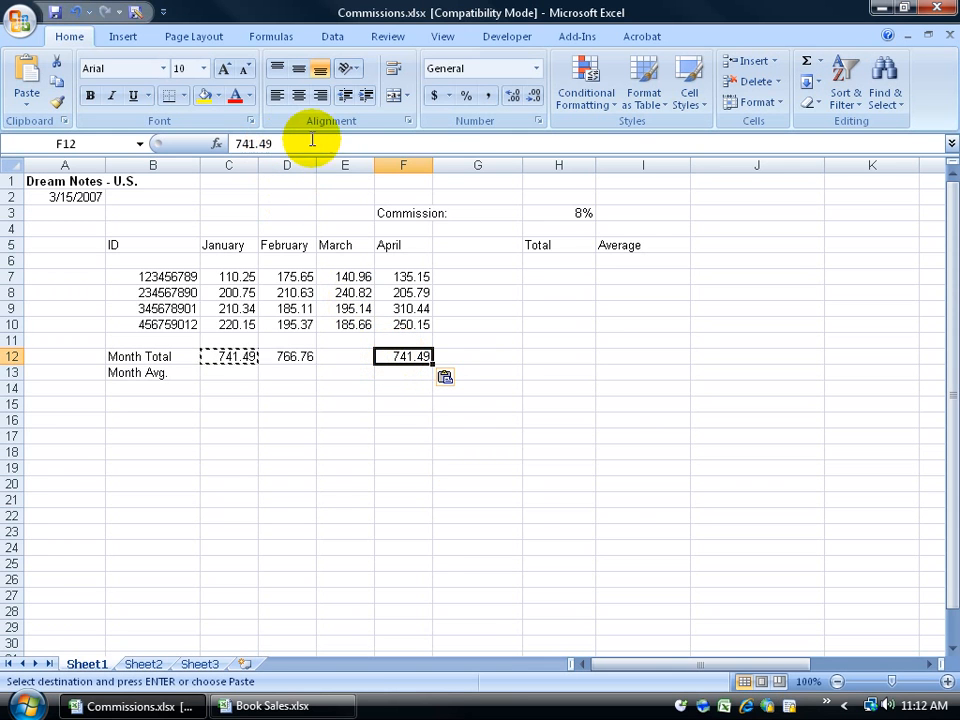
{"action": "left_click", "coordinate": [77, 20]}
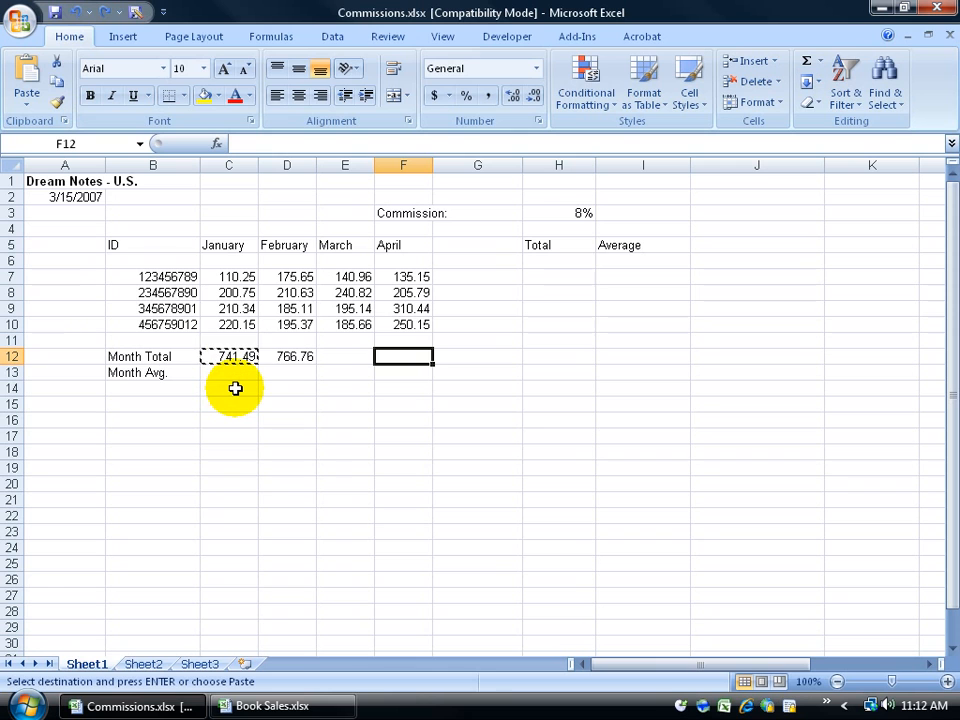
{"action": "key", "text": "Escape"}
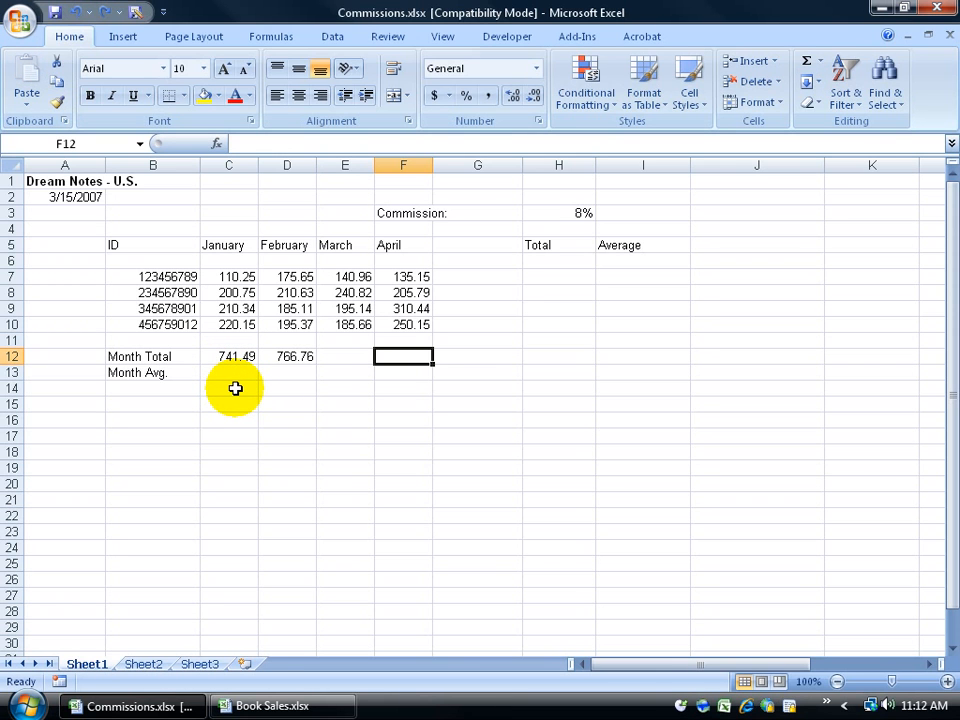
Step: Fill the February total formula from D12 across to F12, giving 762.58 and 901.53
{"action": "left_click", "coordinate": [292, 358]}
{"action": "left_click_drag", "start_coordinate": [316, 362], "coordinate": [428, 368]}
{"action": "left_click", "coordinate": [306, 360]}
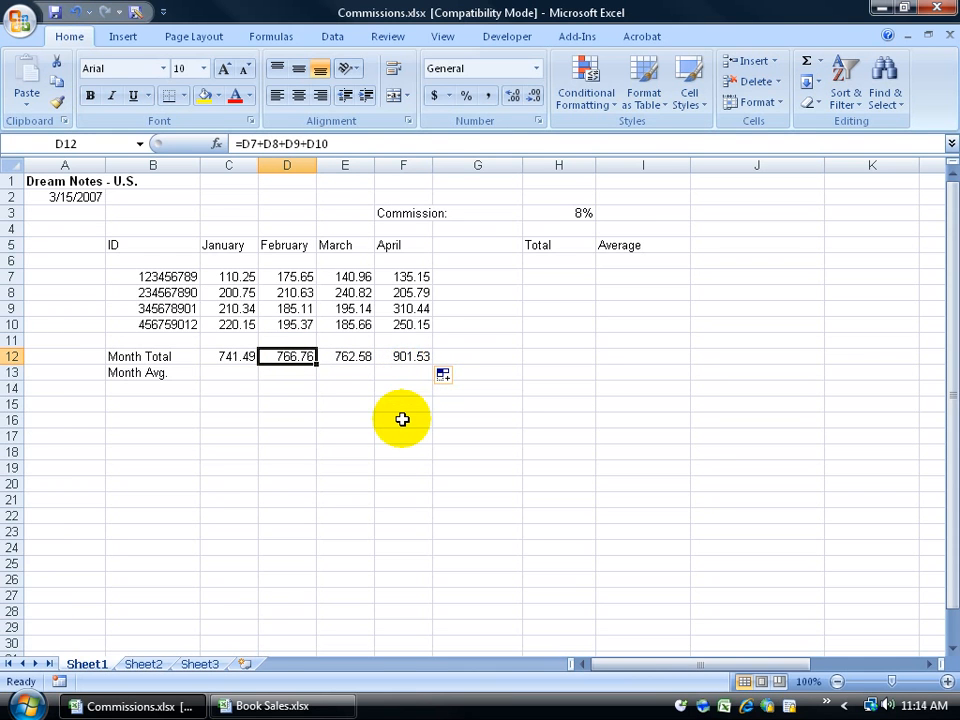
Step: Undo the fill and build the March total =E7+E8+E9+E10 in E12 by clicking cells
{"action": "left_click", "coordinate": [75, 11]}
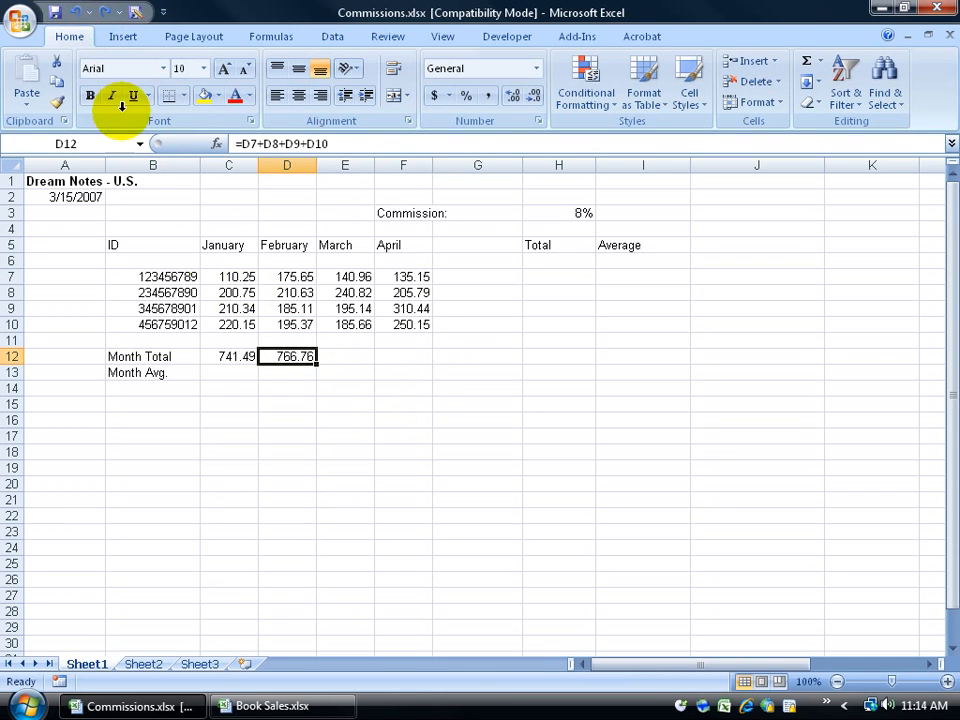
{"action": "left_click", "coordinate": [348, 358]}
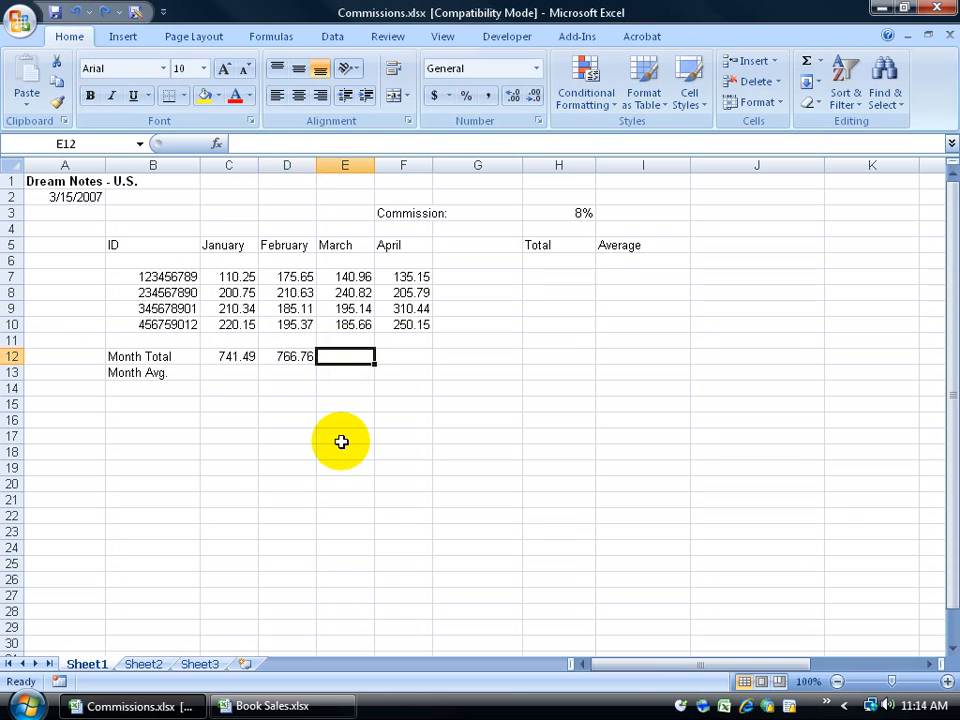
{"action": "type", "text": "="}
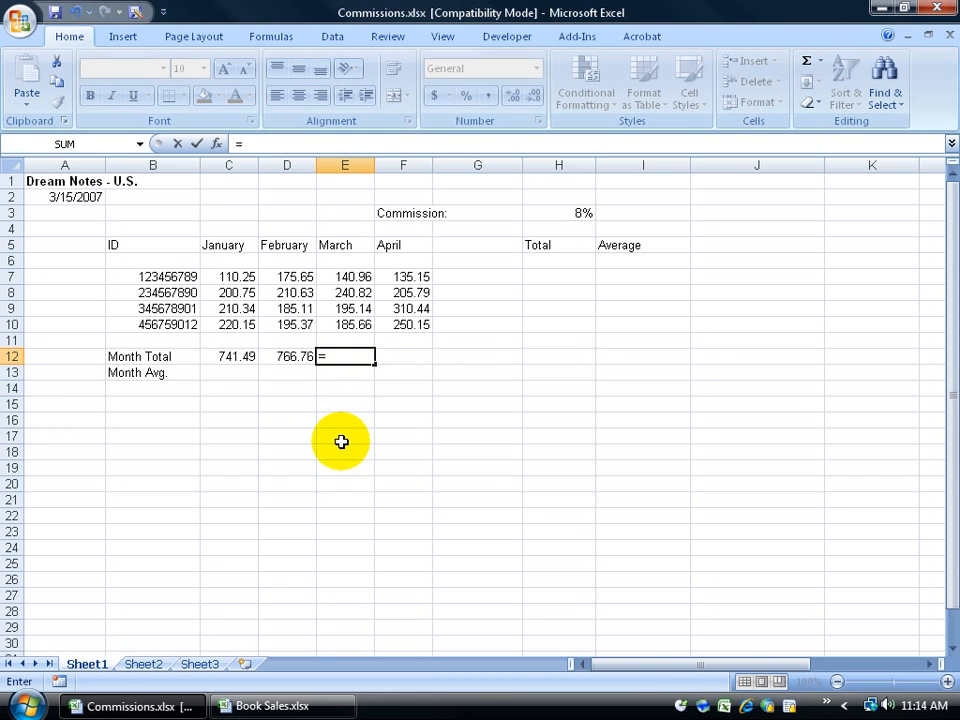
{"action": "left_click", "coordinate": [360, 278]}
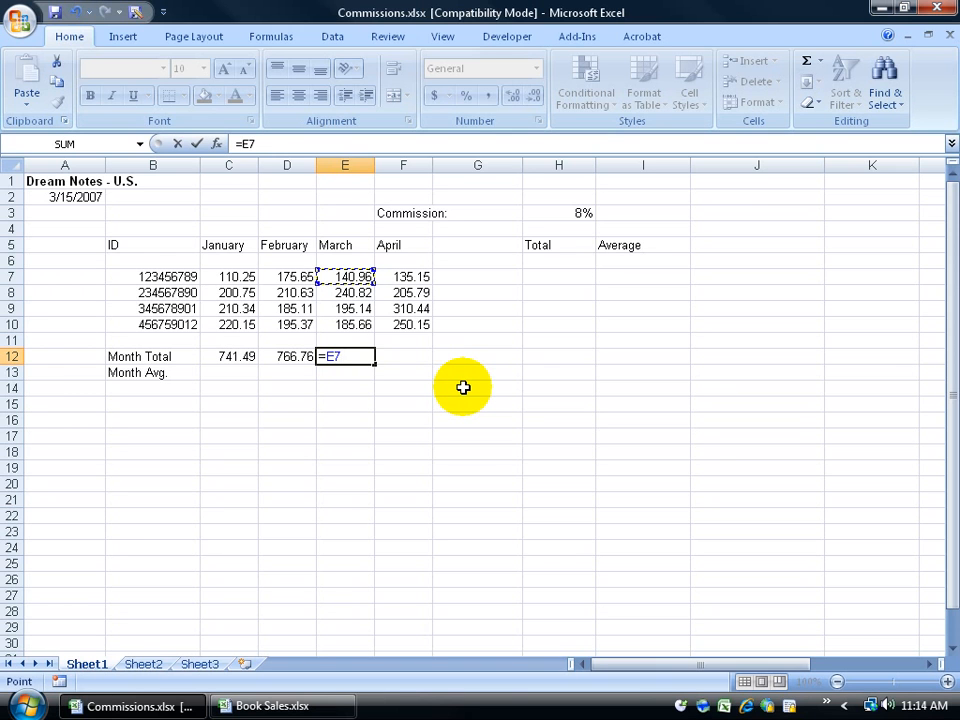
{"action": "type", "text": "+"}
{"action": "left_click", "coordinate": [358, 296]}
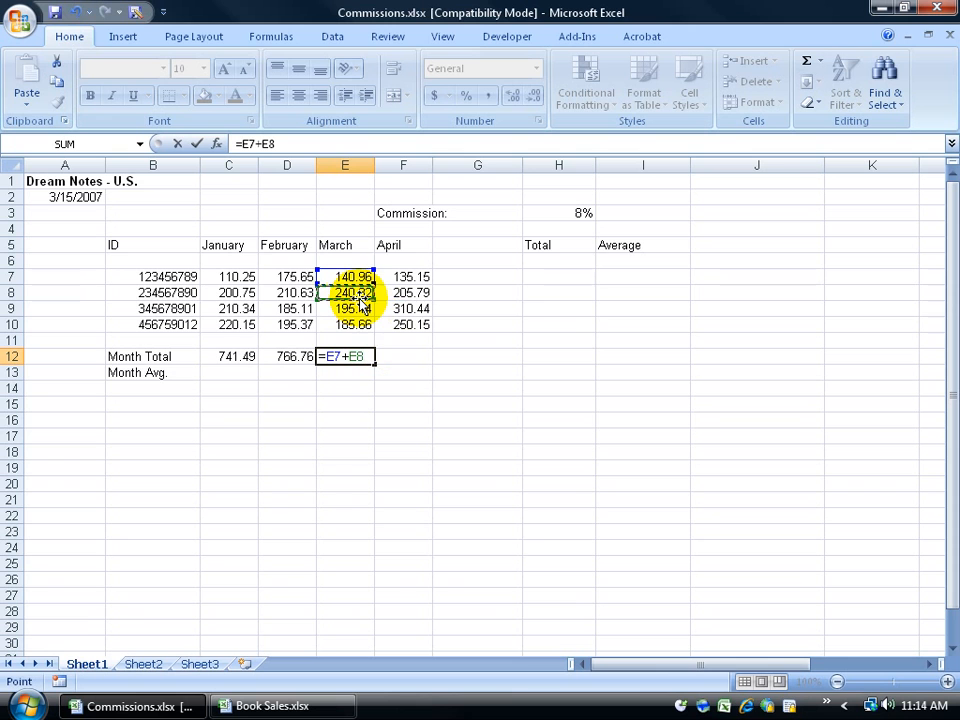
{"action": "type", "text": "+"}
{"action": "left_click", "coordinate": [358, 309]}
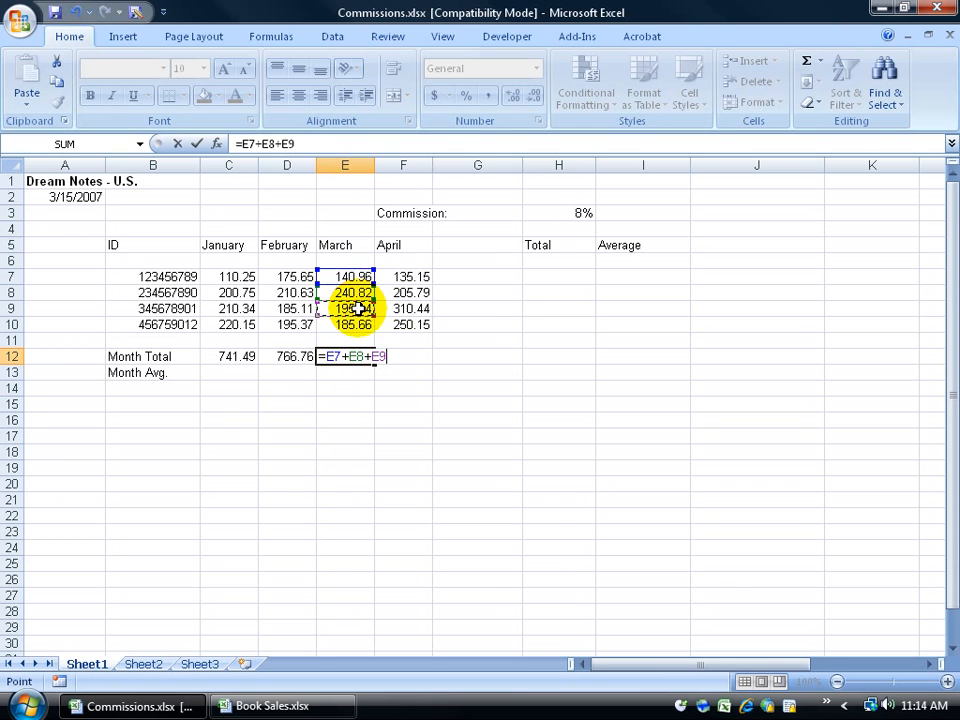
{"action": "type", "text": "+"}
{"action": "left_click", "coordinate": [362, 324]}
{"action": "key", "text": "Return"}
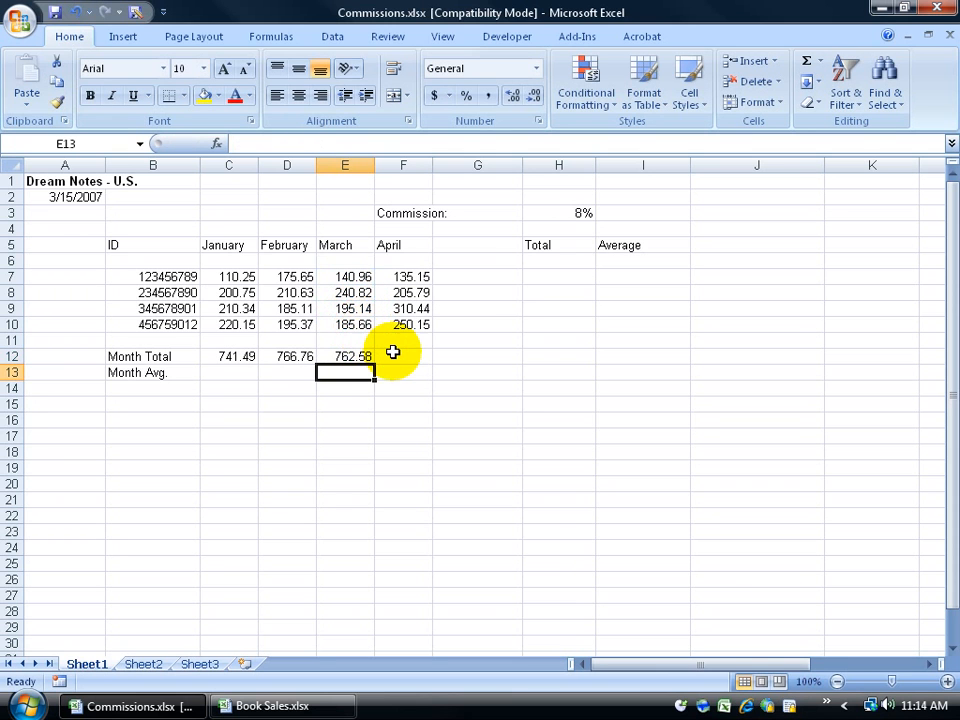
Step: Fill the March total from E12 into F12 for April's 901.53
{"action": "left_click", "coordinate": [343, 356]}
{"action": "left_click_drag", "start_coordinate": [375, 365], "coordinate": [420, 360]}
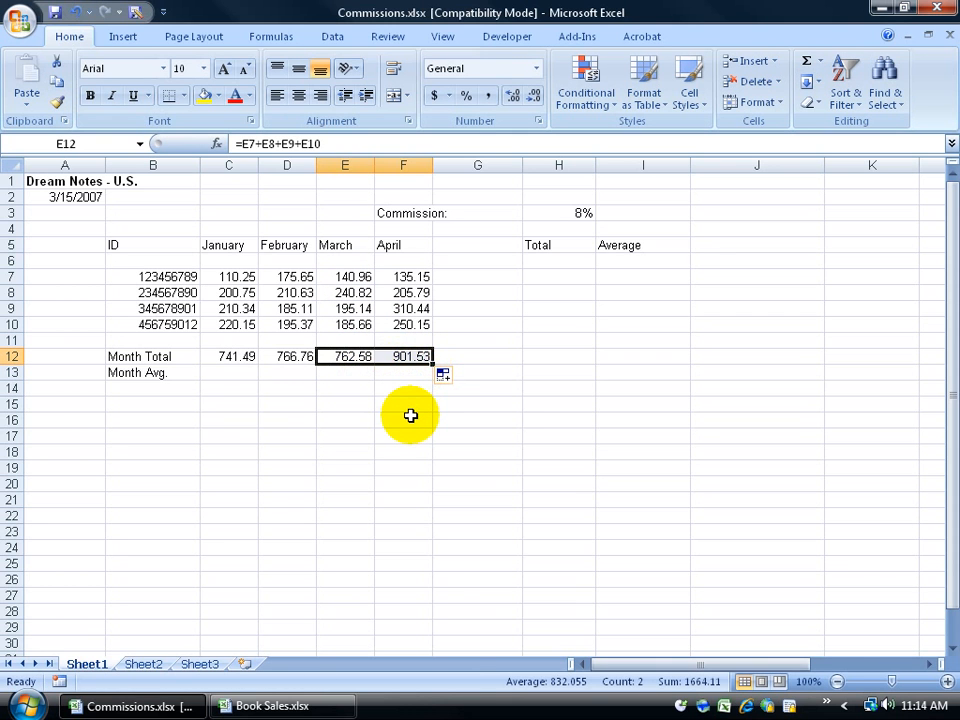
{"action": "left_click", "coordinate": [230, 372]}
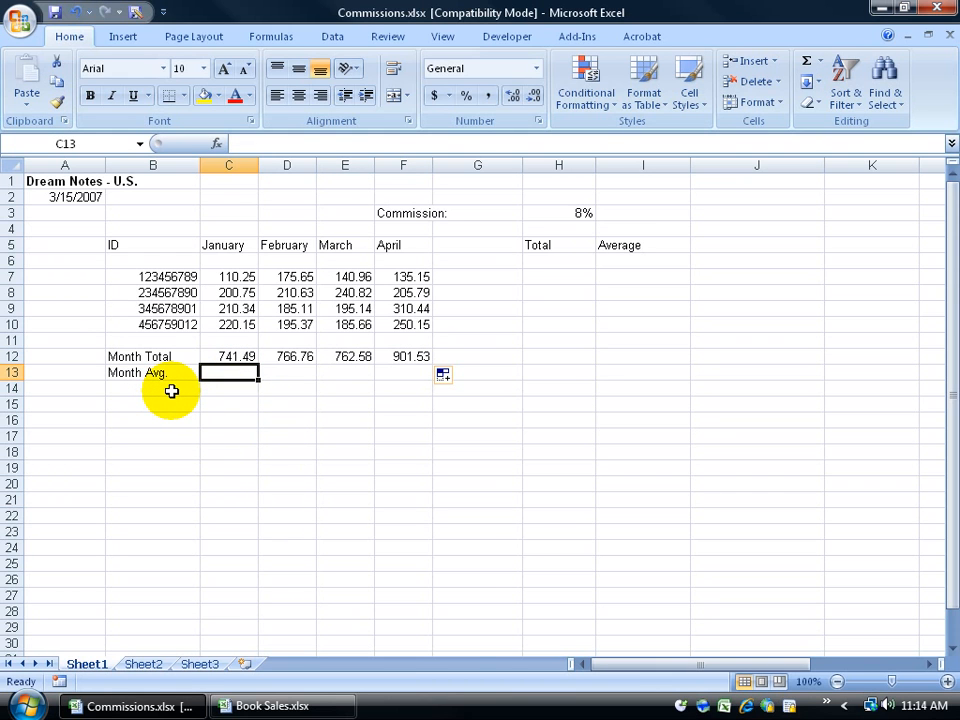
{"action": "left_click_drag", "start_coordinate": [245, 277], "coordinate": [244, 326]}
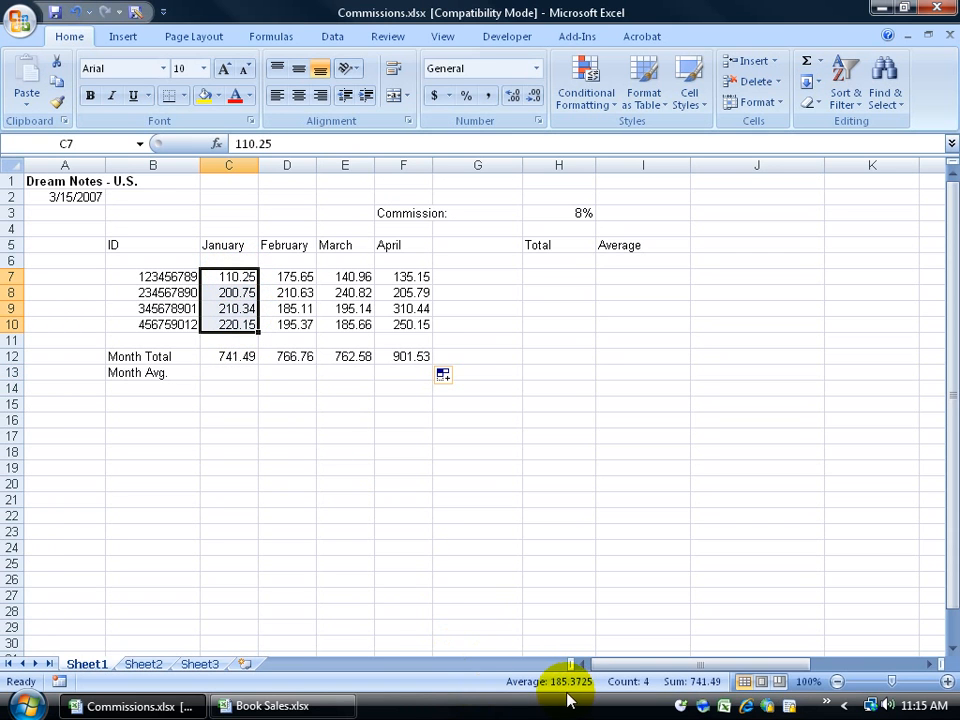
{"action": "left_click", "coordinate": [229, 373]}
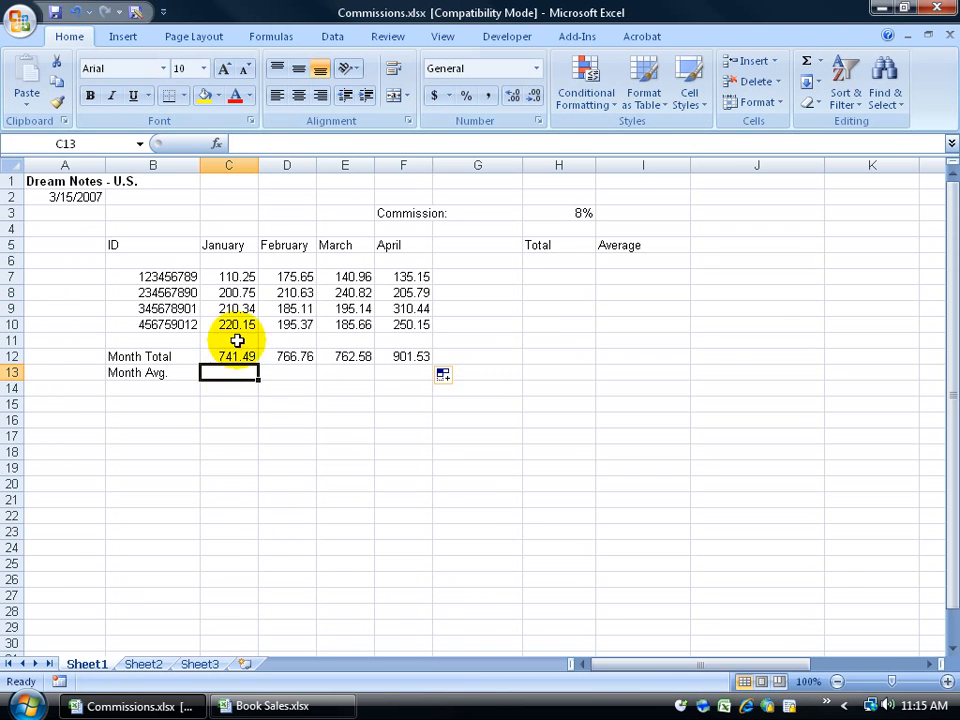
{"action": "left_click_drag", "start_coordinate": [236, 276], "coordinate": [243, 325]}
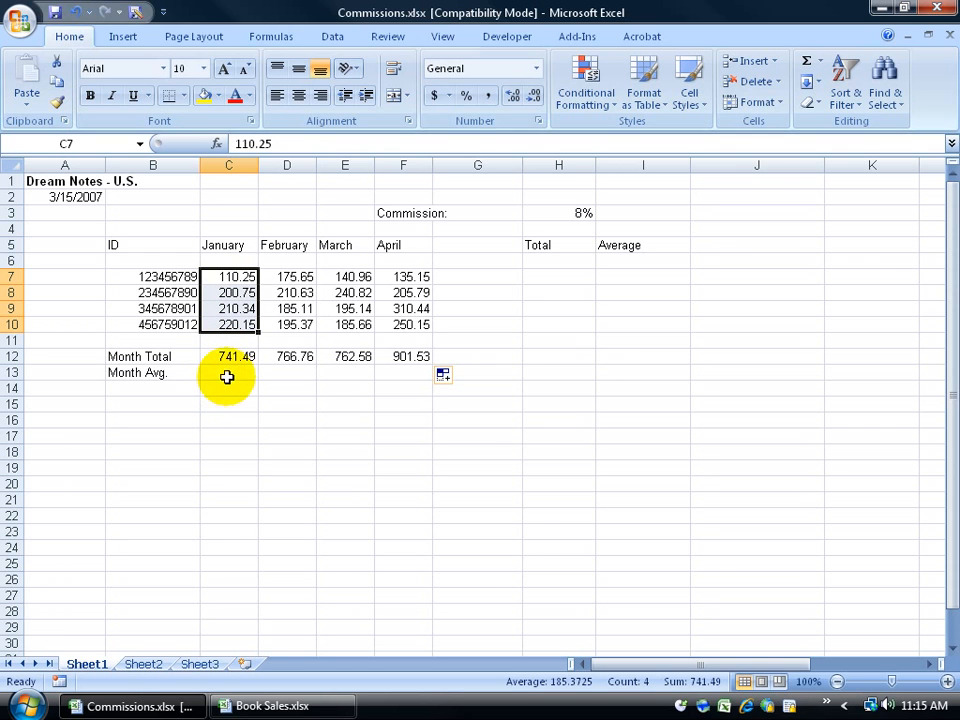
{"action": "left_click", "coordinate": [231, 371]}
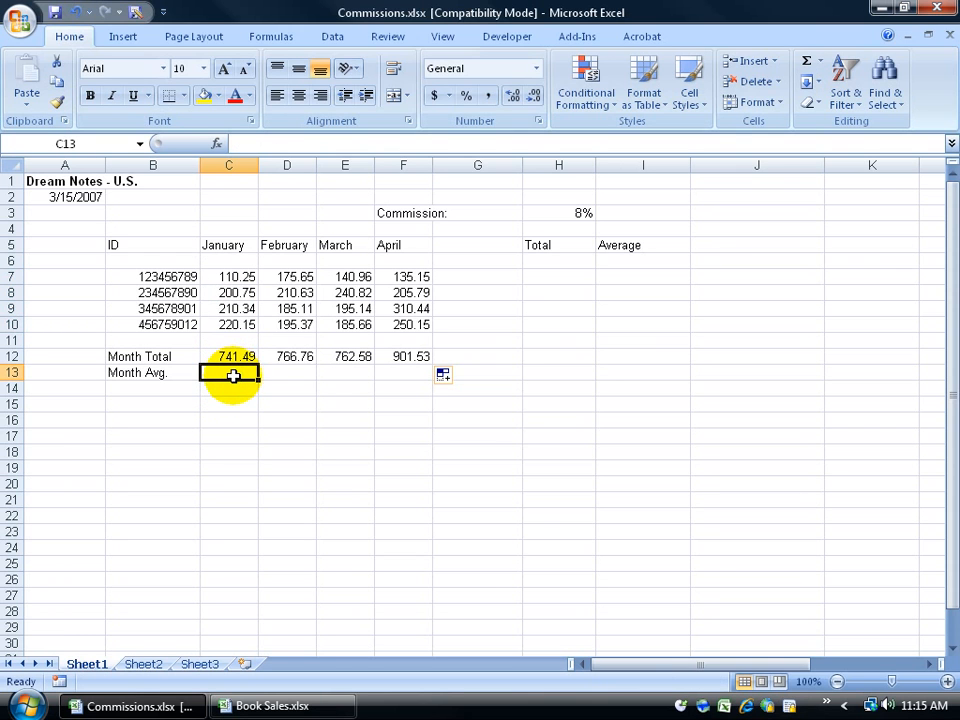
{"action": "left_click_drag", "start_coordinate": [236, 277], "coordinate": [241, 320]}
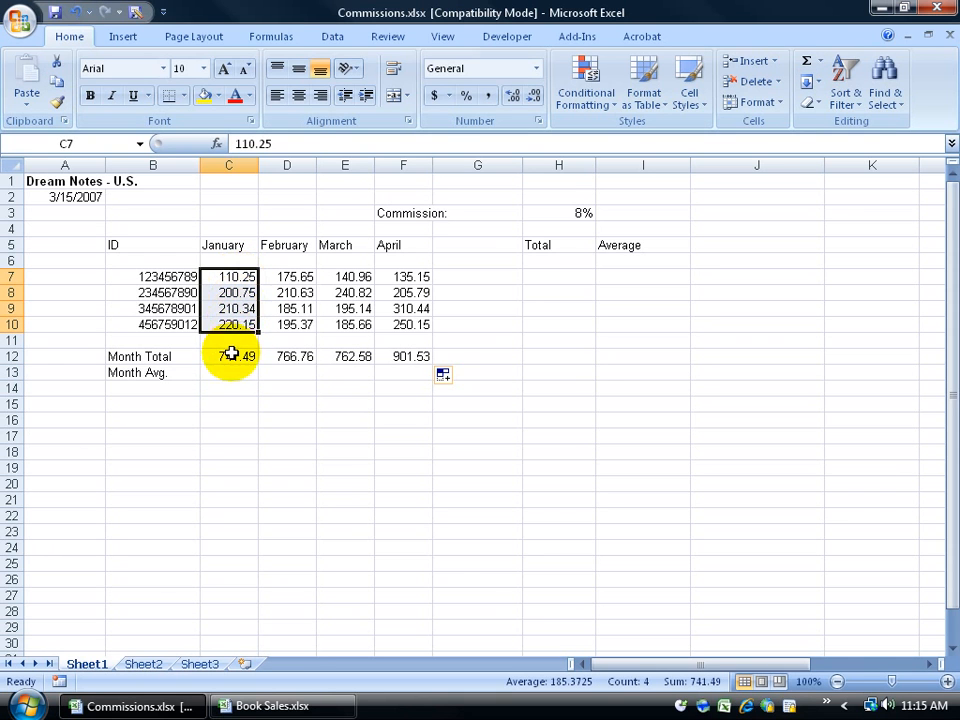
{"action": "left_click", "coordinate": [229, 356]}
{"action": "left_click", "coordinate": [230, 373]}
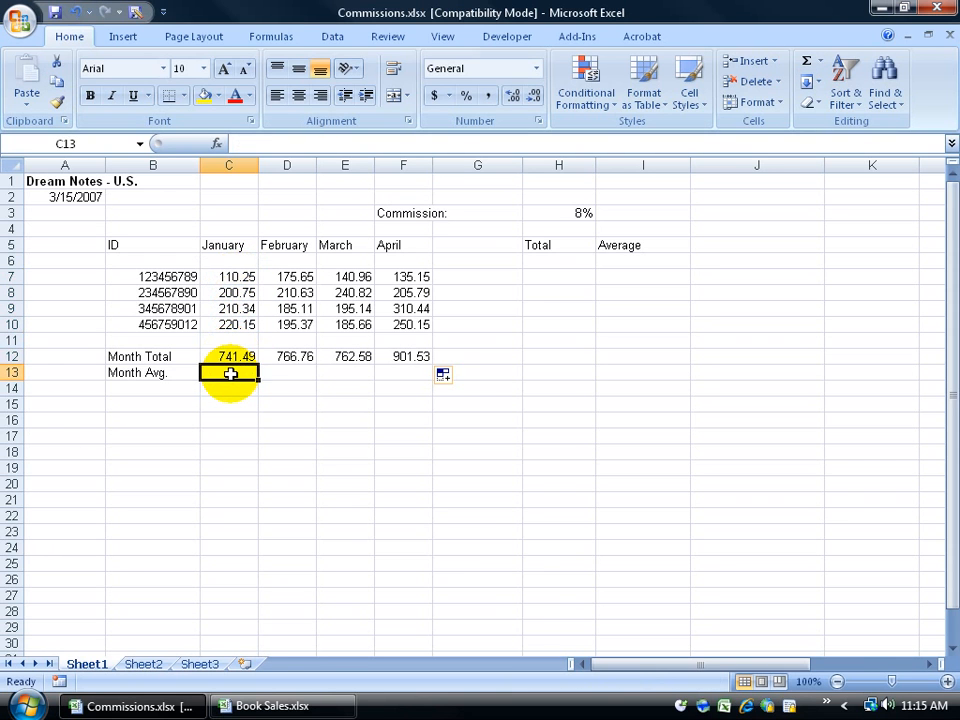
{"action": "left_click", "coordinate": [240, 356]}
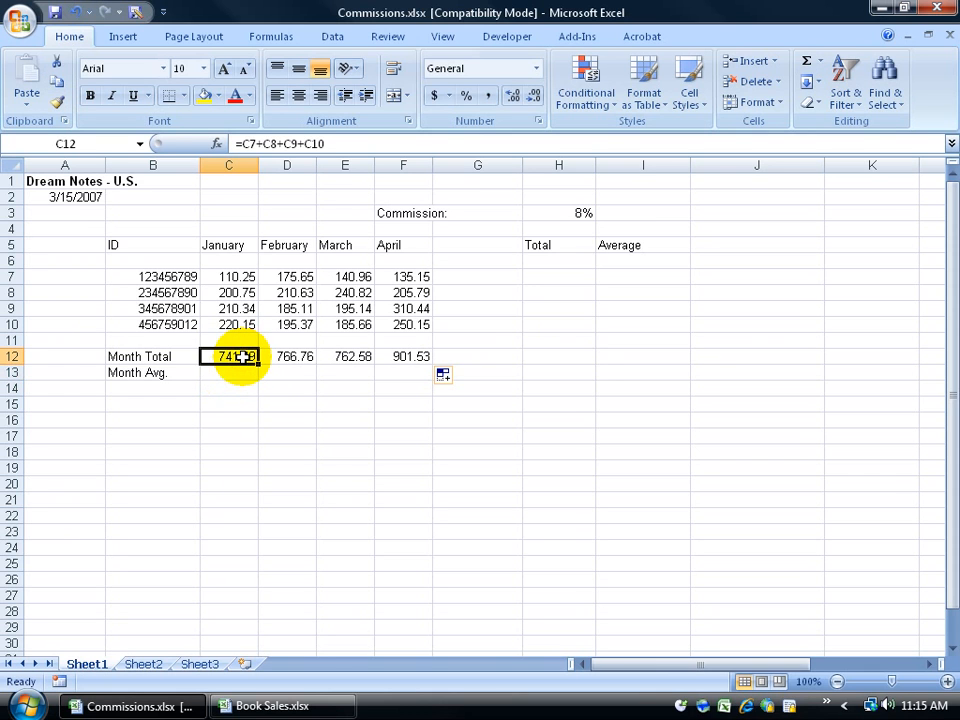
Step: Enter =C12/4 in C13 for January's average of 185.3725 and verify it against C7:C10
{"action": "left_click", "coordinate": [230, 373]}
{"action": "type", "text": "="}
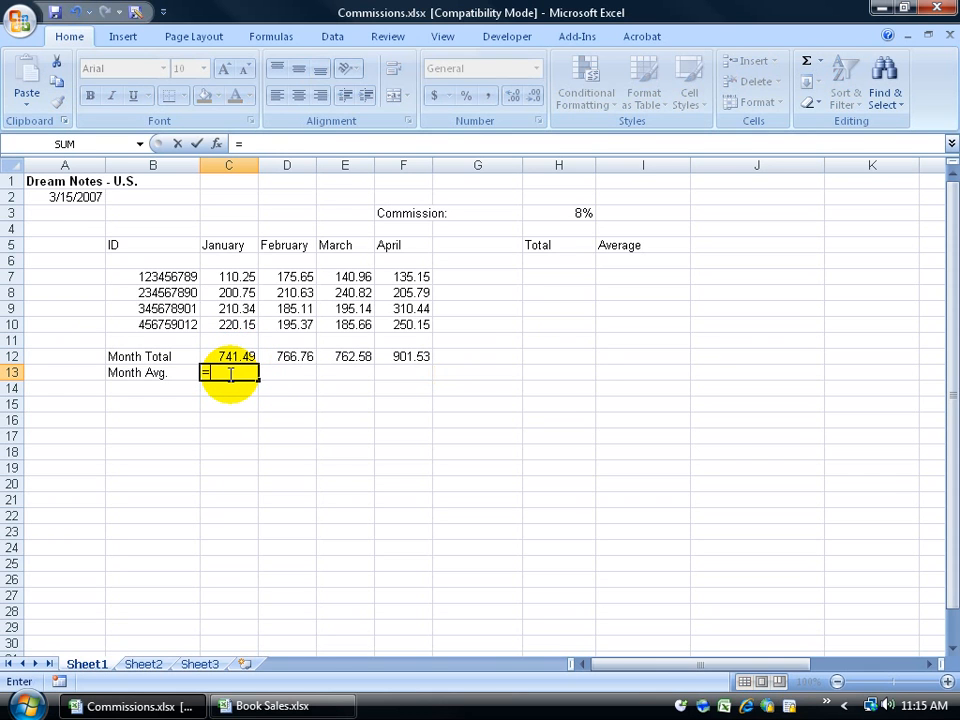
{"action": "left_click", "coordinate": [232, 358]}
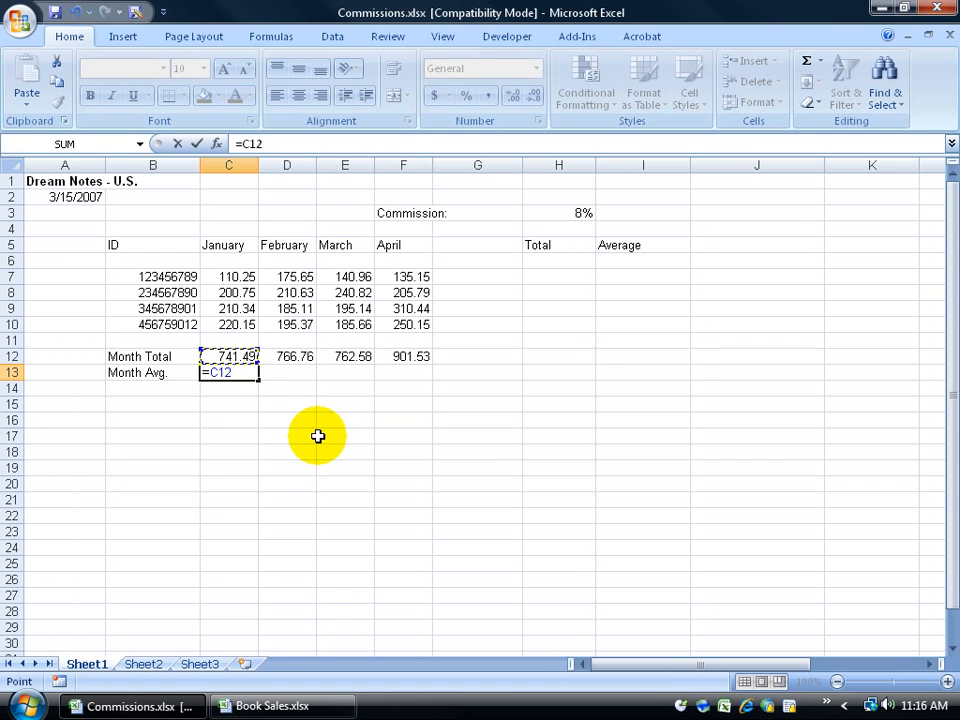
{"action": "type", "text": "/4"}
{"action": "key", "text": "Return"}
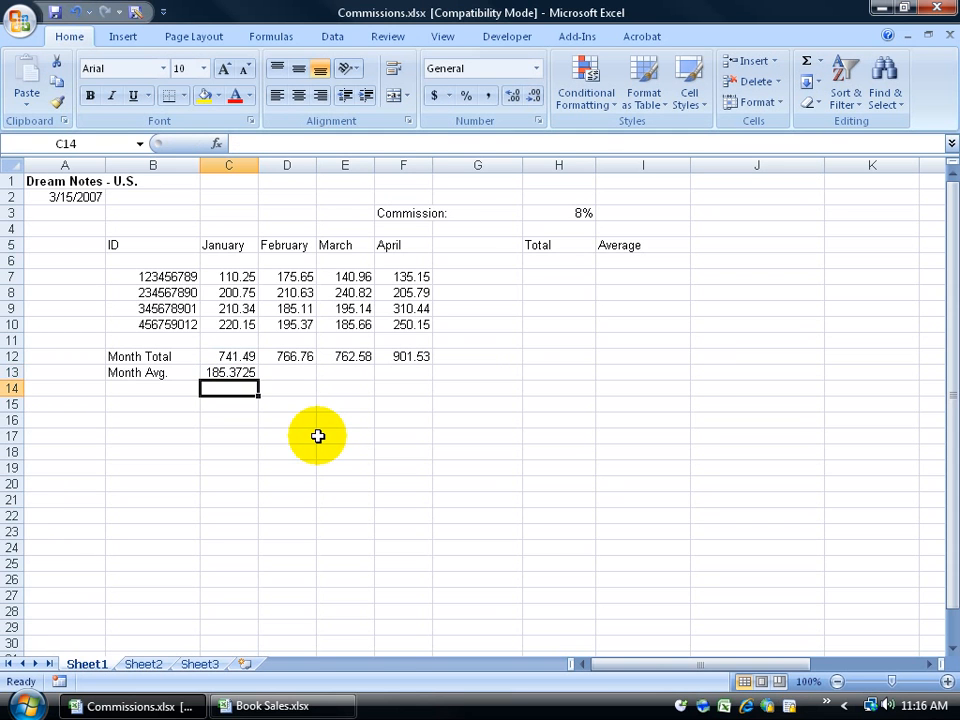
{"action": "left_click_drag", "start_coordinate": [242, 281], "coordinate": [232, 326]}
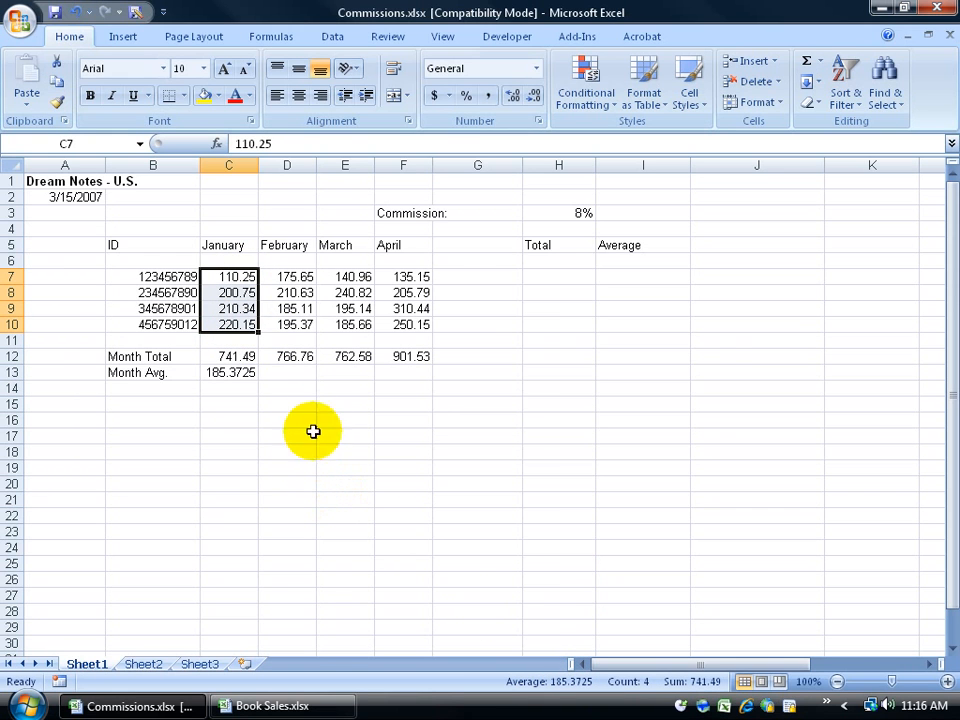
Step: Enter =(D7+D8+D9+D10)/4 in D13, giving February's average of 191.69
{"action": "left_click", "coordinate": [308, 372]}
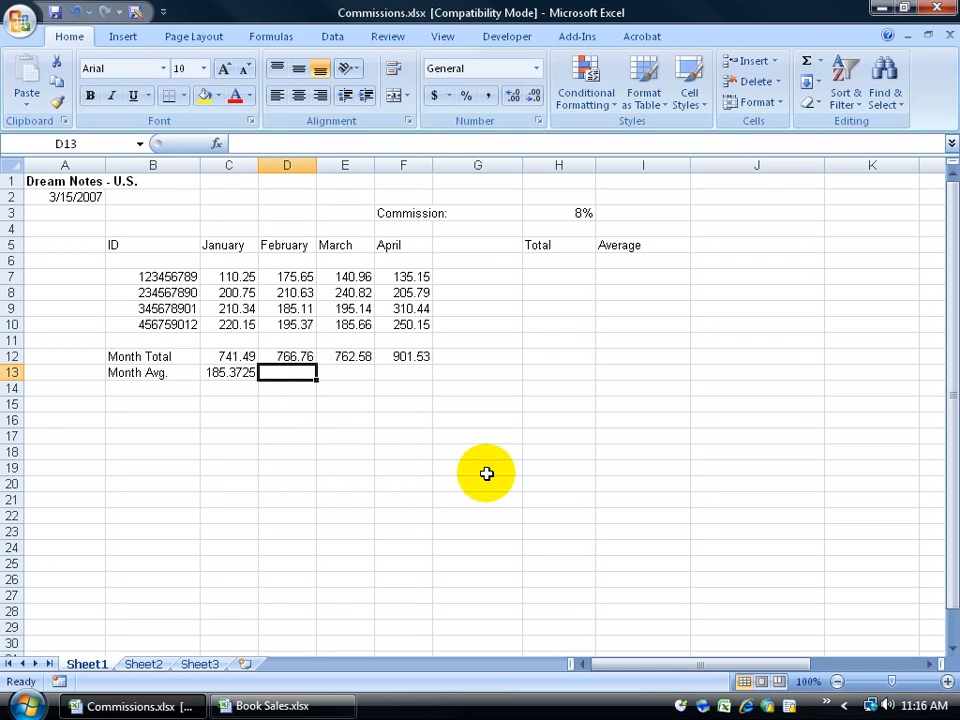
{"action": "type", "text": "="}
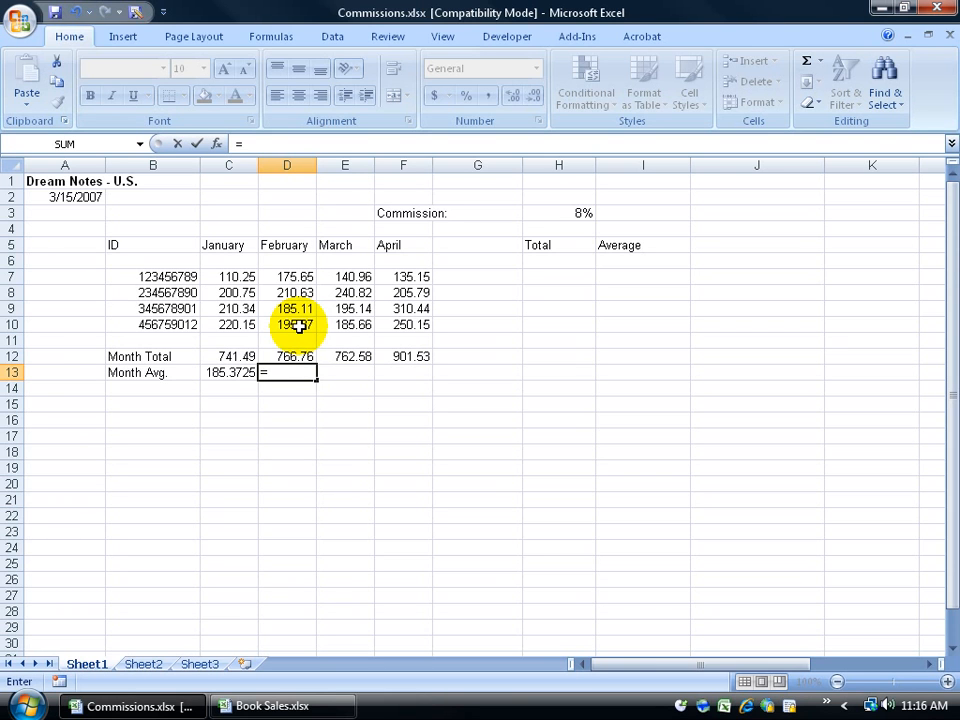
{"action": "type", "text": "("}
{"action": "left_click", "coordinate": [300, 278]}
{"action": "type", "text": "+"}
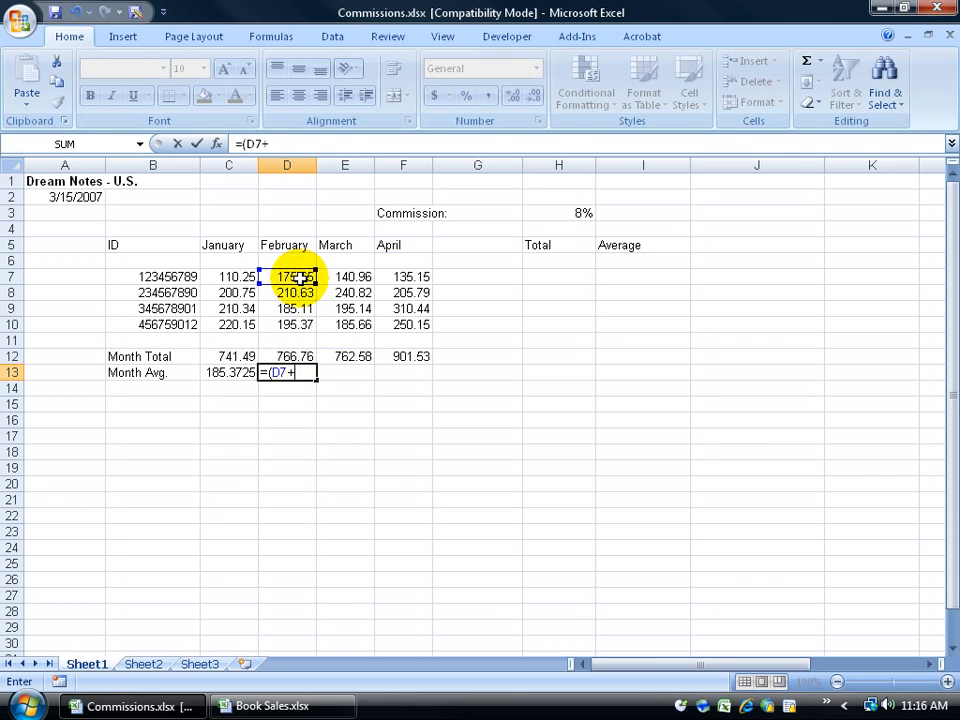
{"action": "left_click", "coordinate": [300, 292]}
{"action": "type", "text": "+"}
{"action": "left_click", "coordinate": [298, 308]}
{"action": "type", "text": "+"}
{"action": "left_click", "coordinate": [300, 324]}
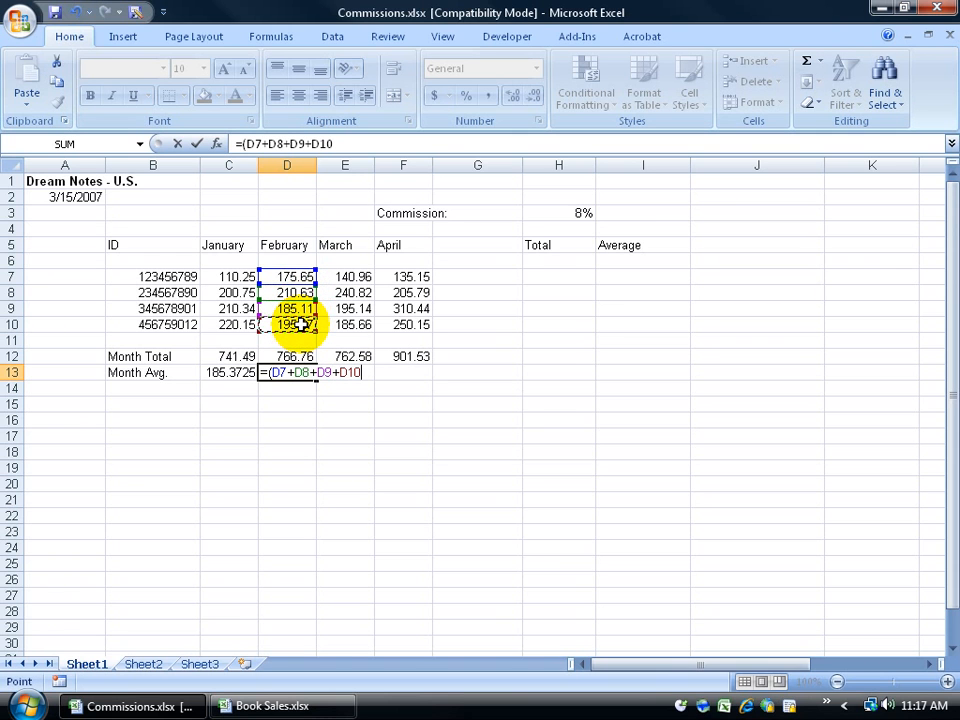
{"action": "type", "text": ")/4"}
{"action": "key", "text": "Return"}
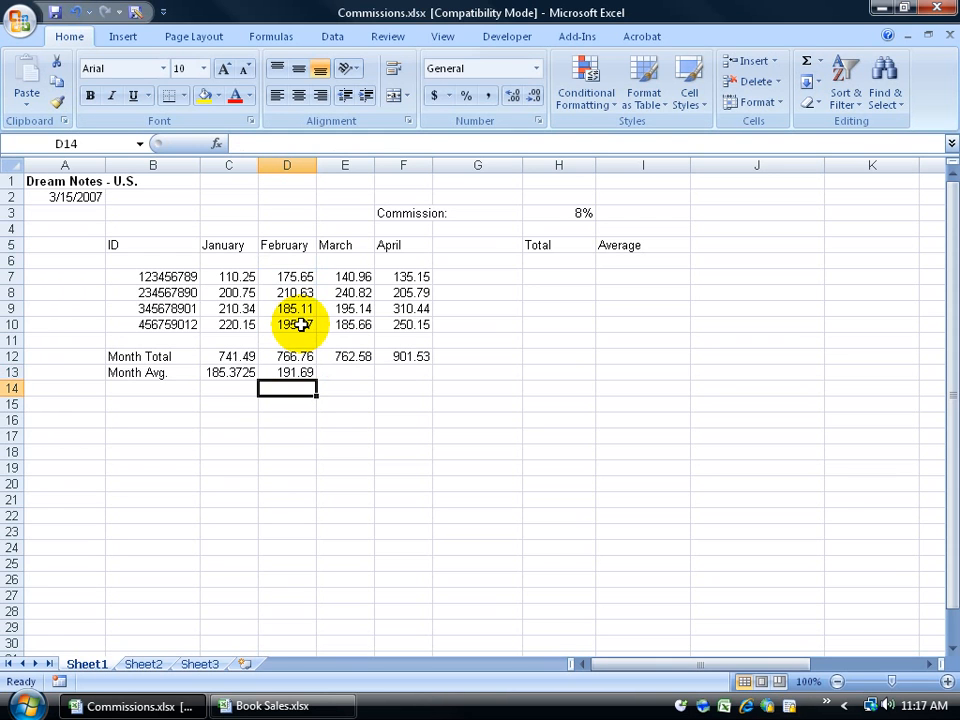
{"action": "left_click_drag", "start_coordinate": [300, 274], "coordinate": [300, 324]}
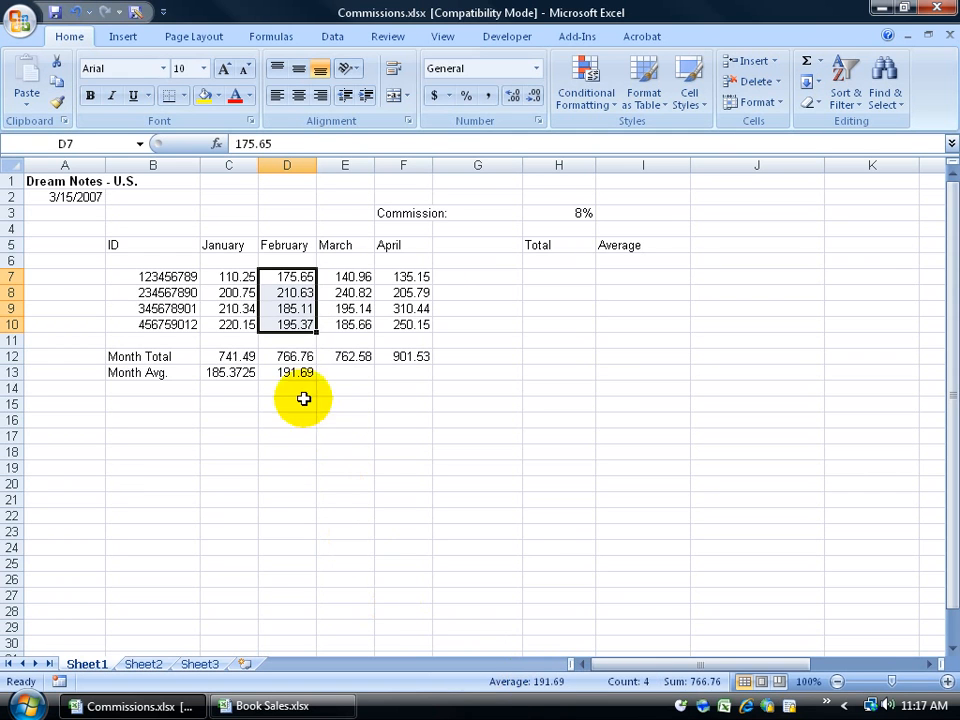
{"action": "left_click", "coordinate": [301, 373]}
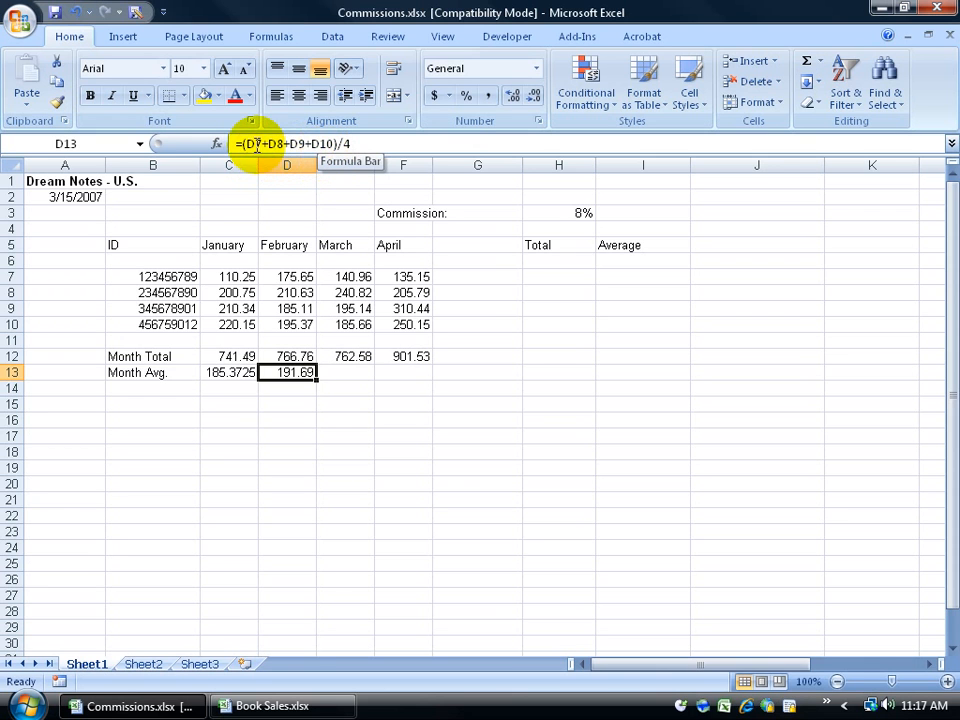
{"action": "left_click_drag", "start_coordinate": [243, 144], "coordinate": [351, 144]}
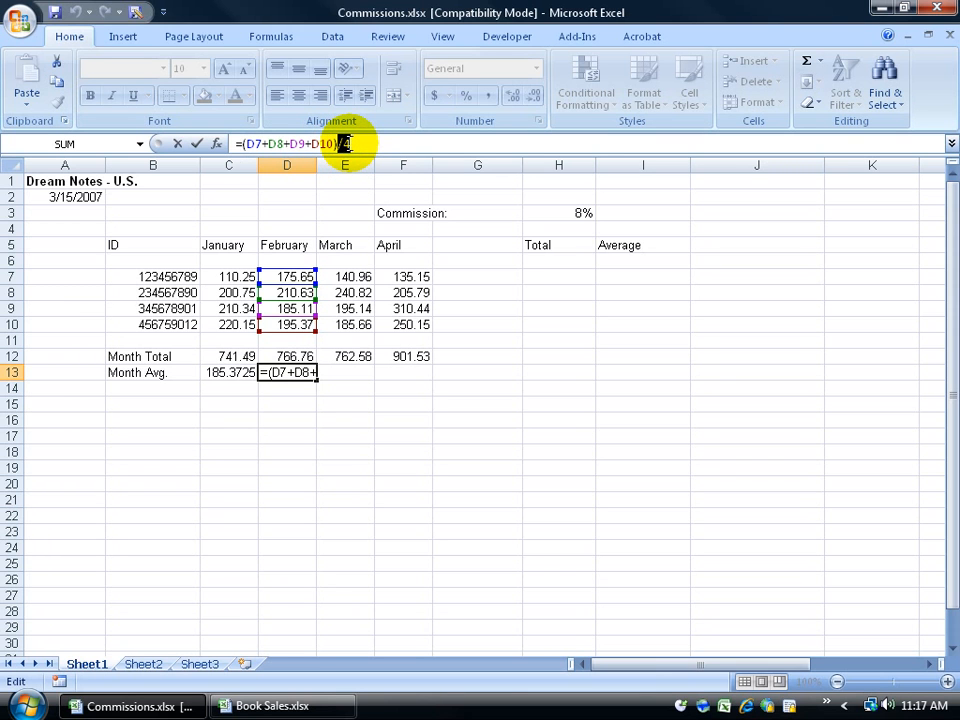
{"action": "left_click", "coordinate": [513, 362]}
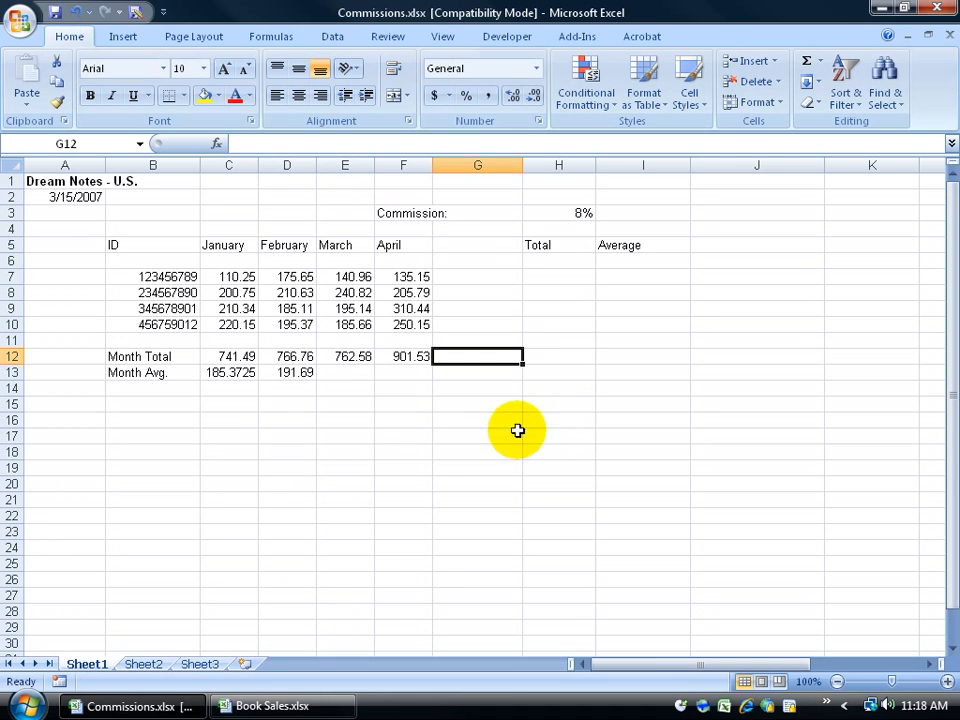
Step: Fill D13's average formula to F13 and check E13 (190.645) and F13 (225.3825)
{"action": "left_click", "coordinate": [304, 374]}
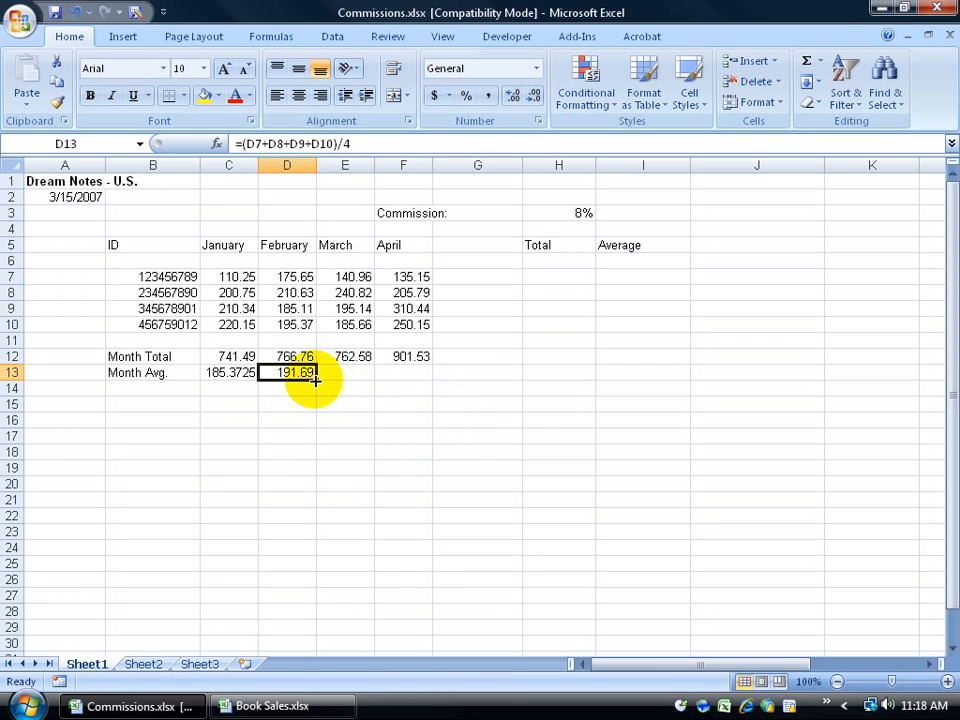
{"action": "left_click_drag", "start_coordinate": [314, 381], "coordinate": [422, 375]}
{"action": "left_click", "coordinate": [414, 463]}
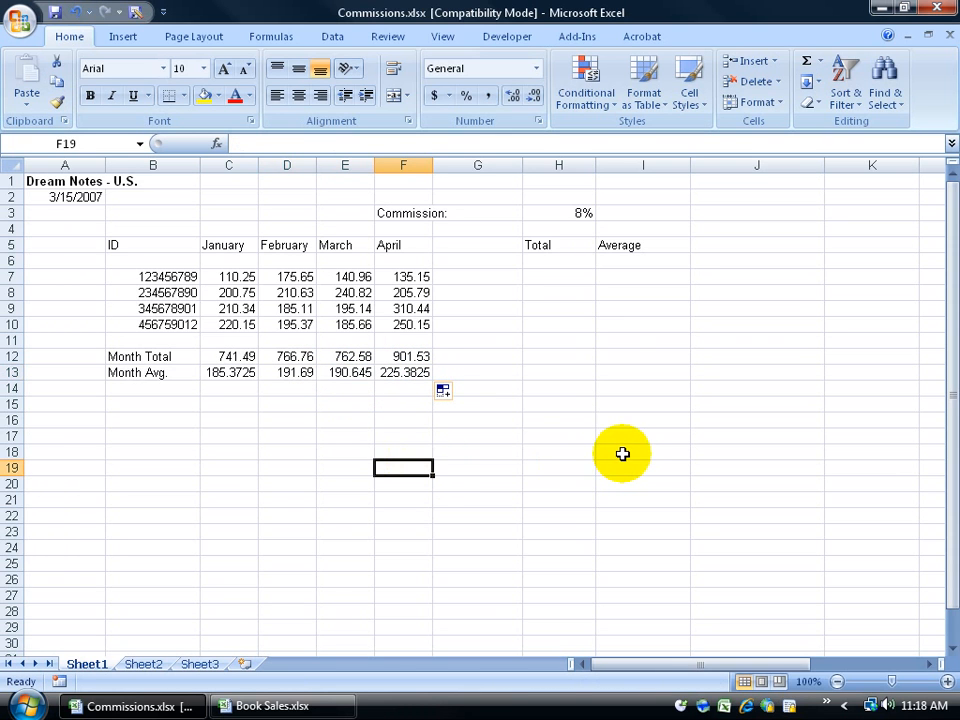
{"action": "left_click", "coordinate": [356, 372]}
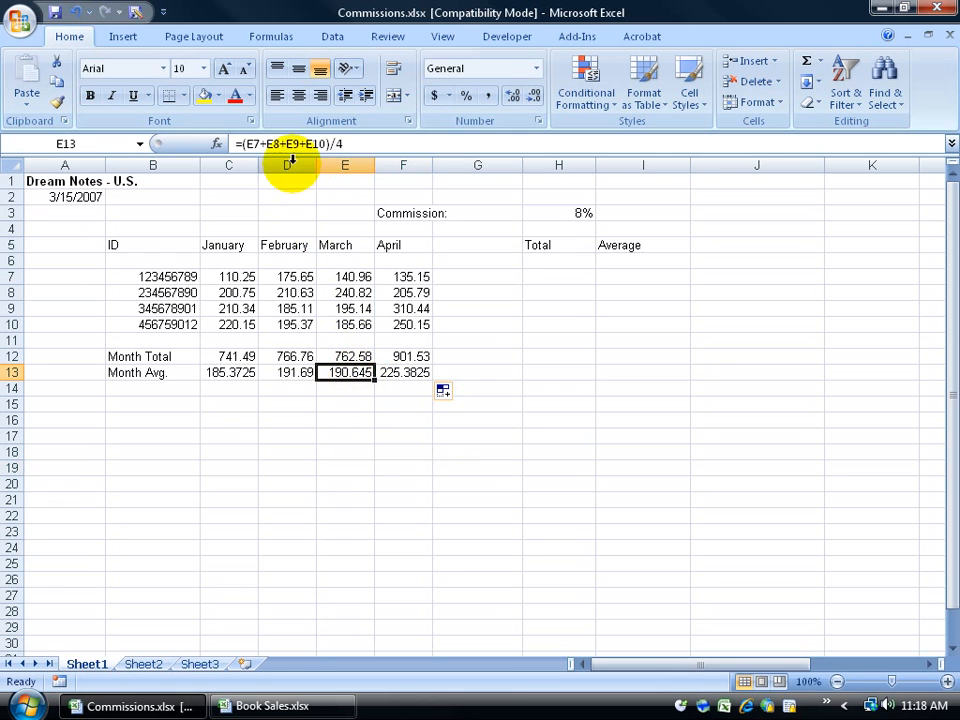
{"action": "left_click", "coordinate": [398, 376]}
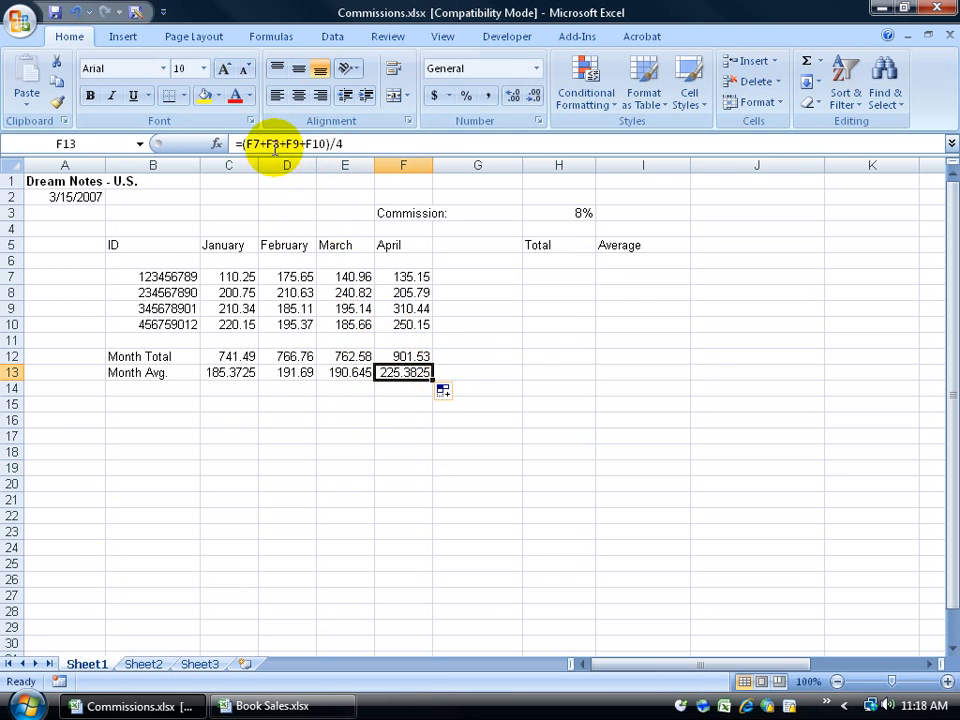